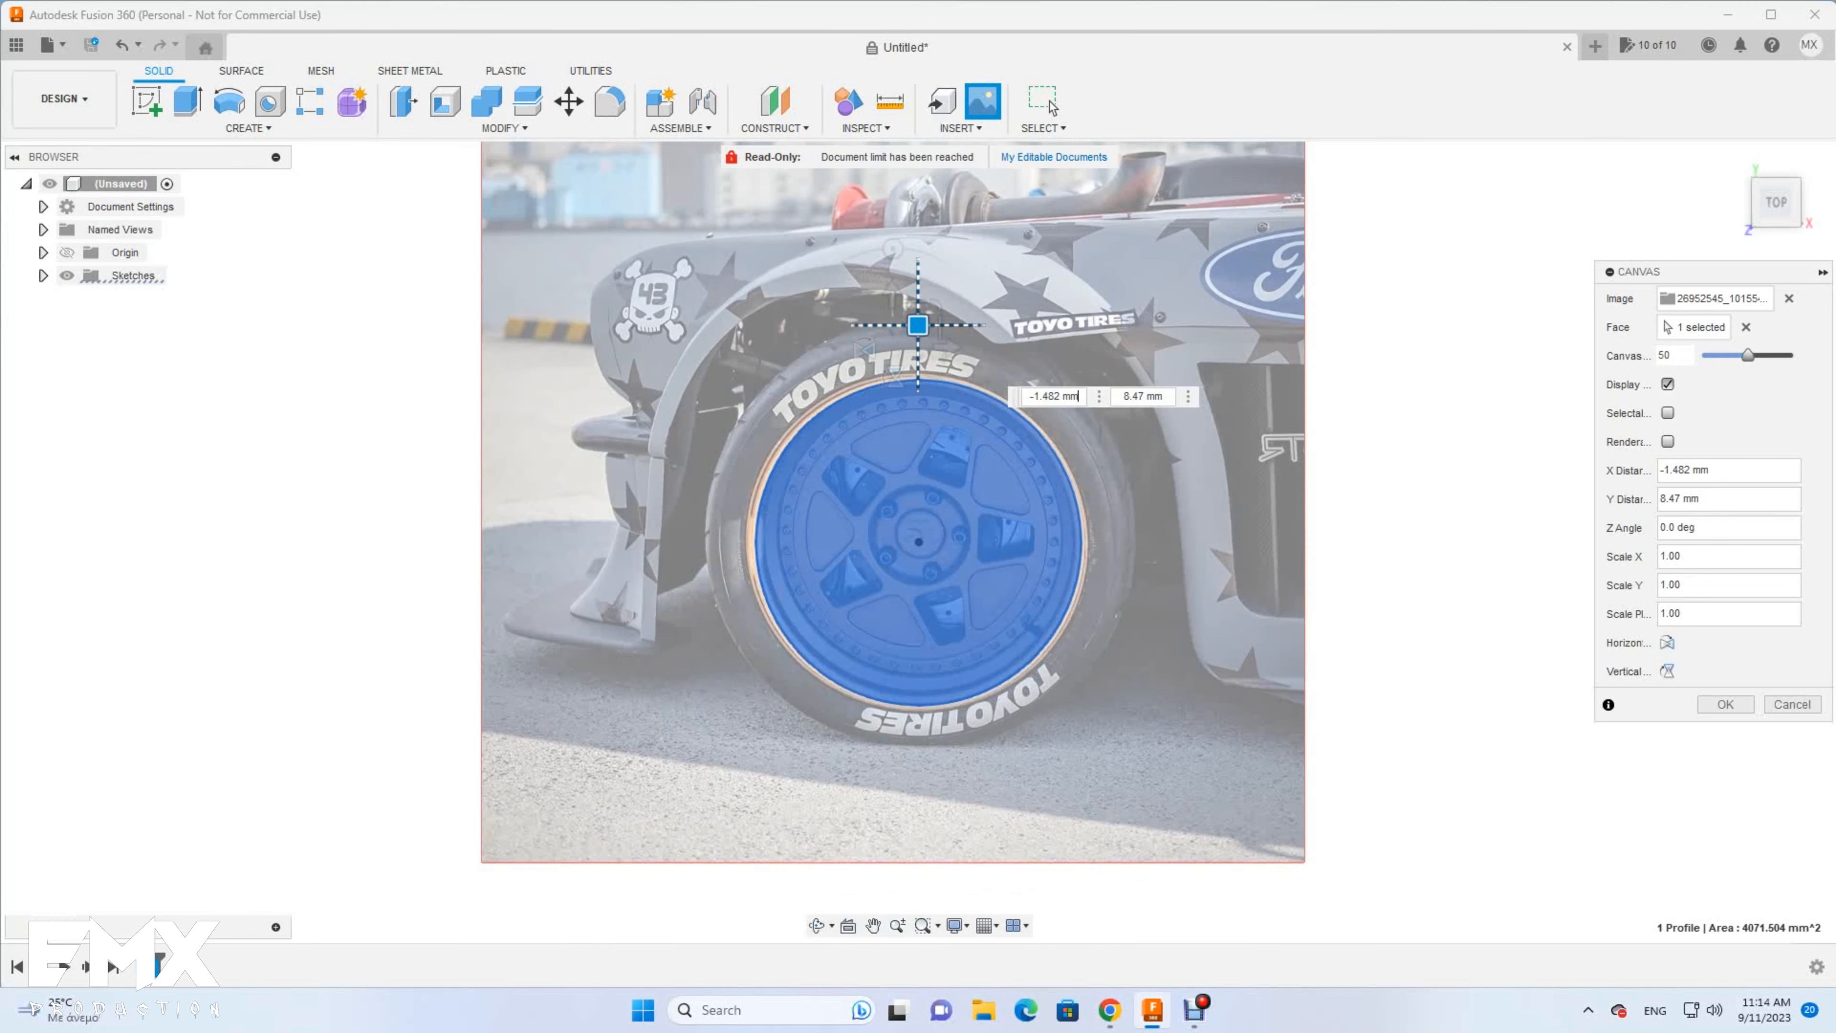
Enlarge the wheel photo canvas and offset it by X -0.423 mm and Y 2.329 mm to line the rim up with the sketched circle
text(1.035)
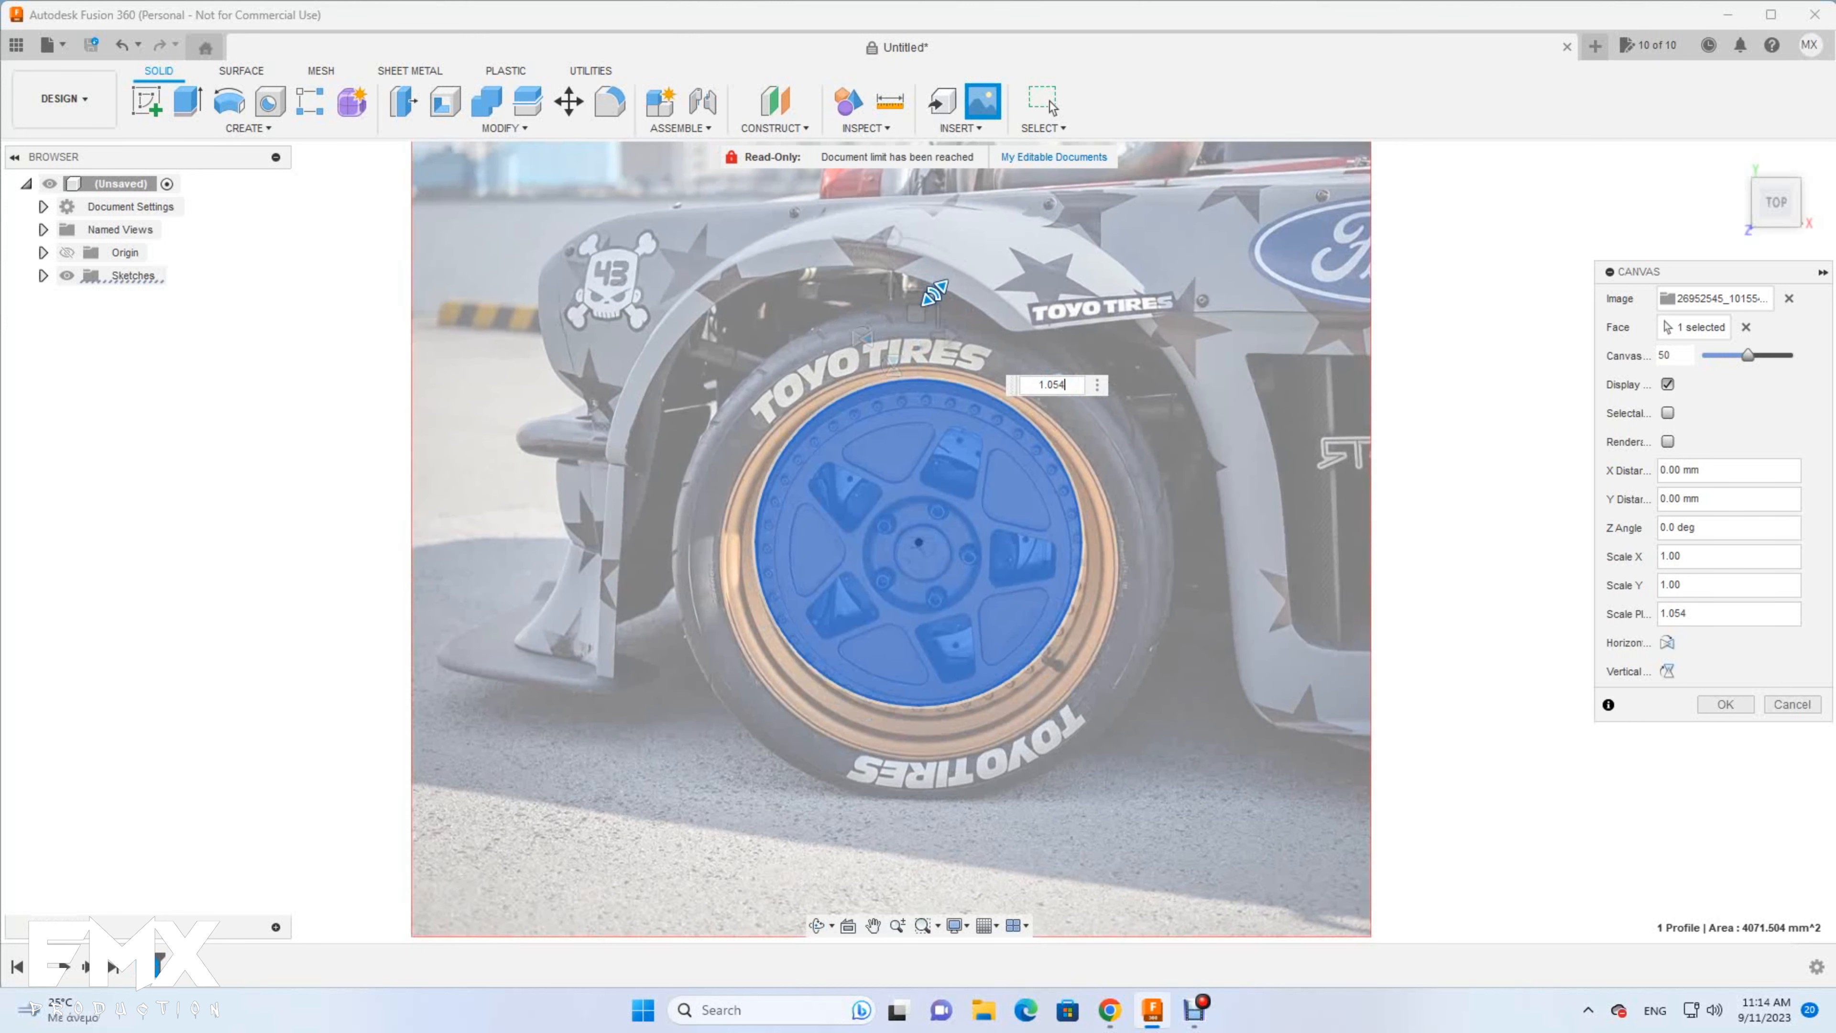
key(ctrl+z)
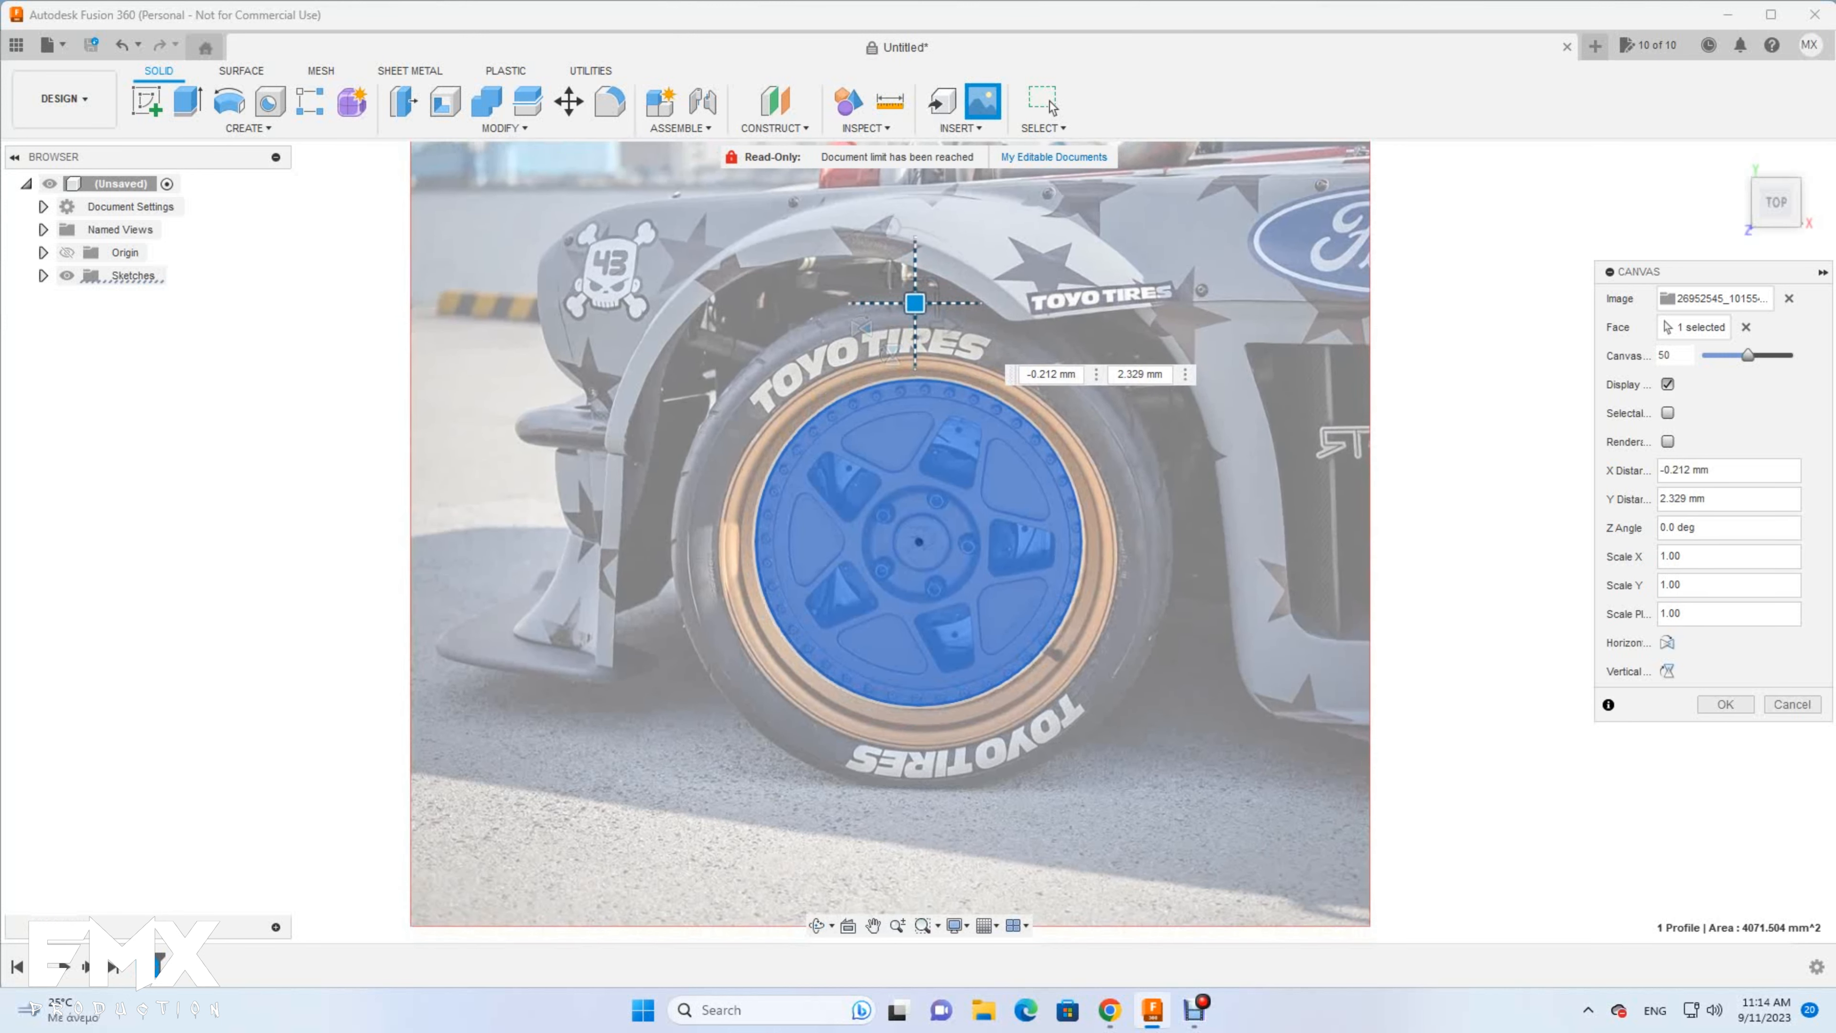
drag(915, 303, 913, 303)
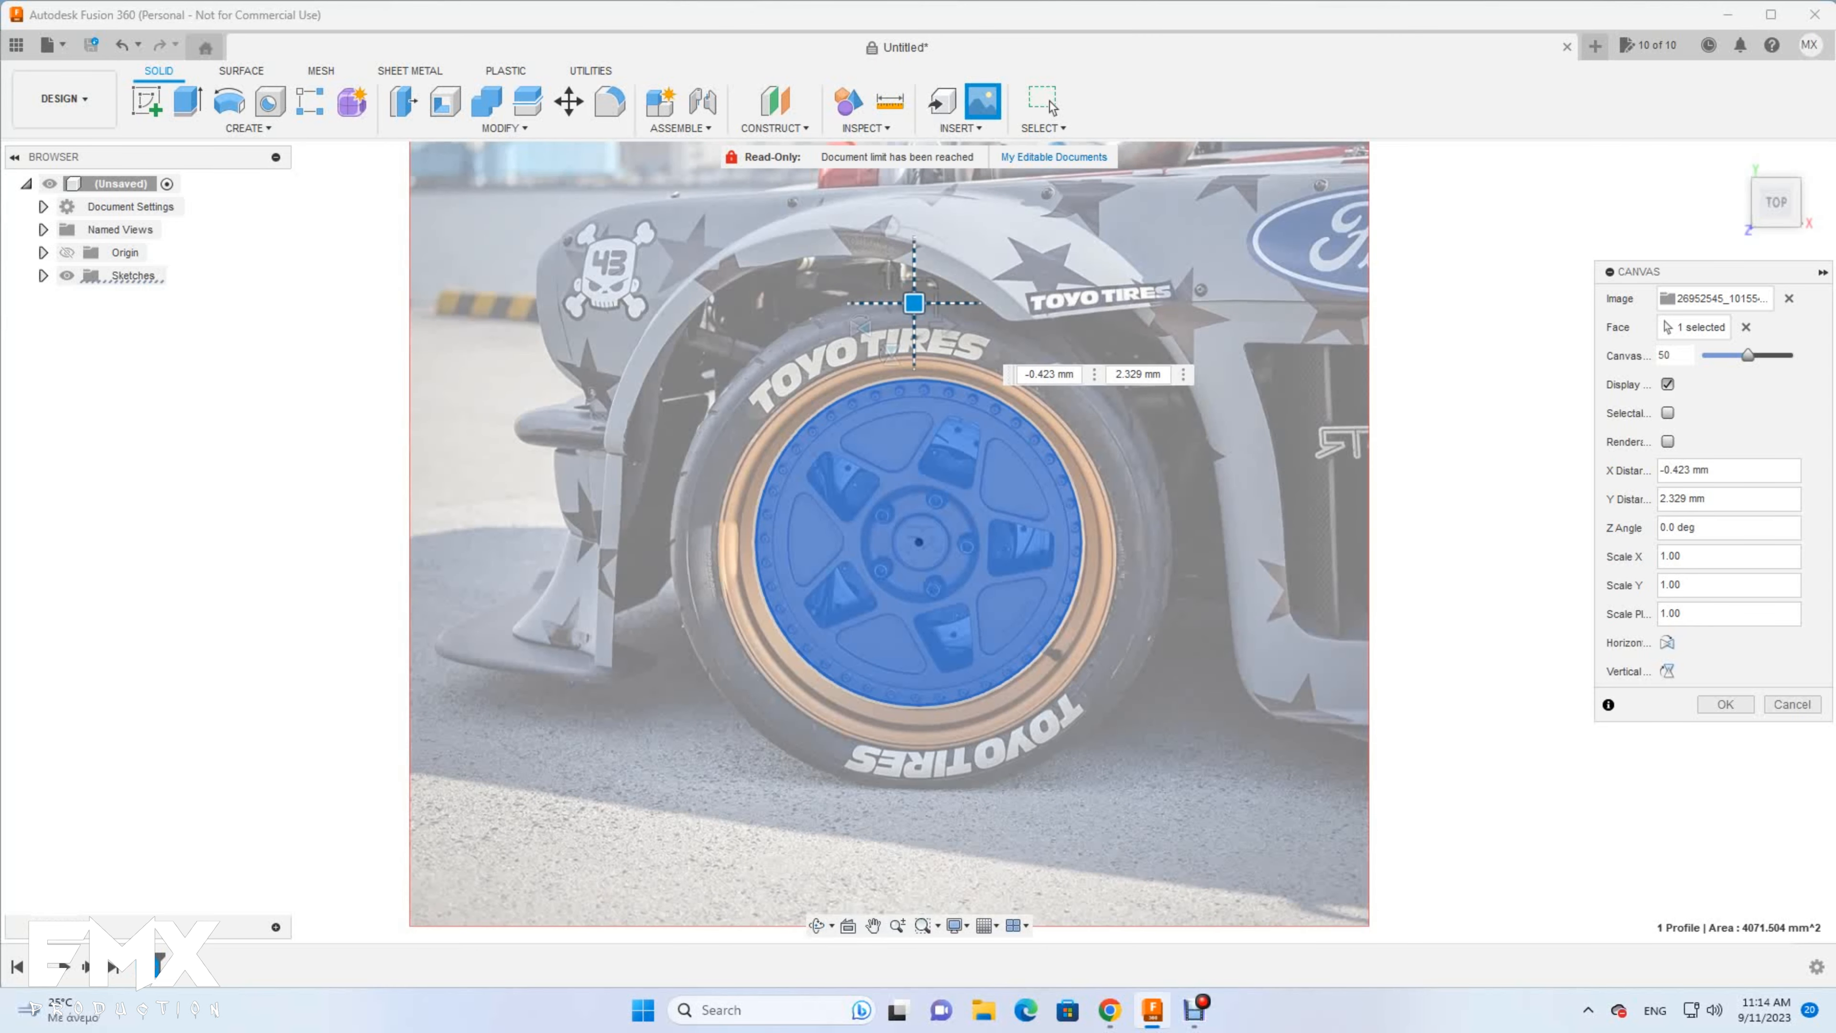
key(Return)
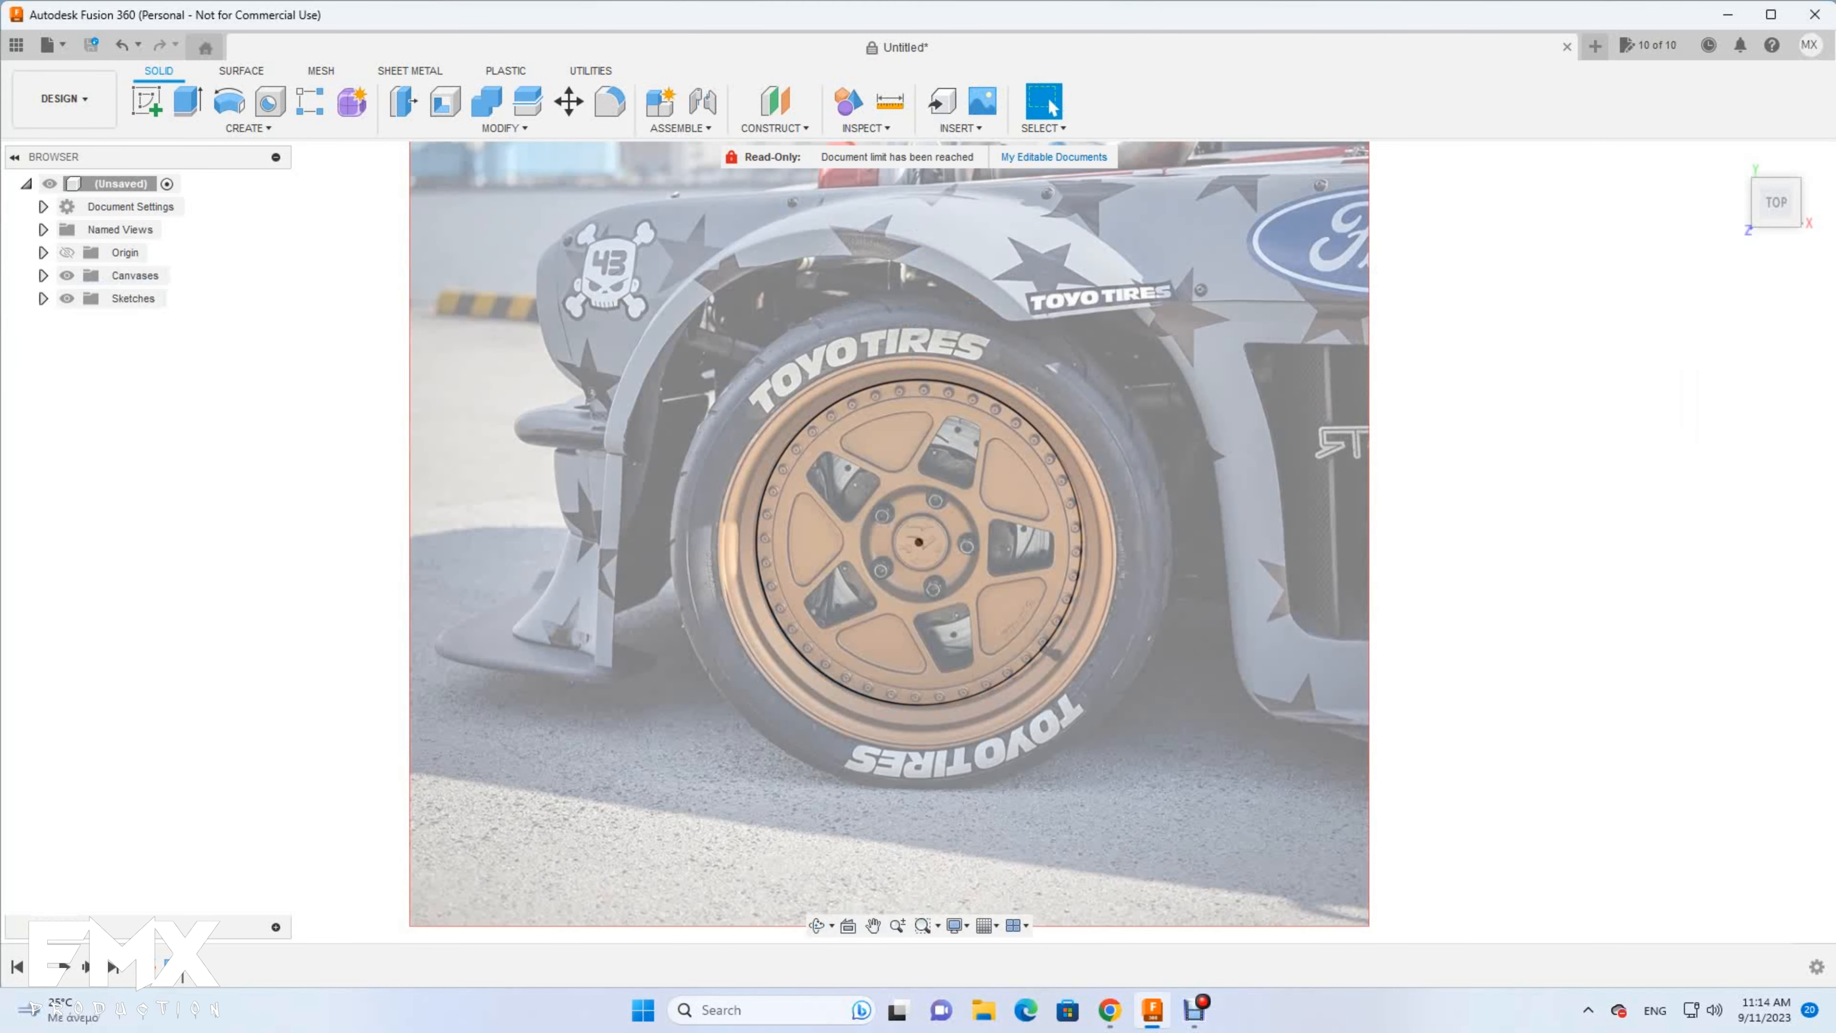
Start a new sketch on the wheel circle's plane and draw a 72 mm diameter circle centred on the hub
click(147, 102)
click(1001, 506)
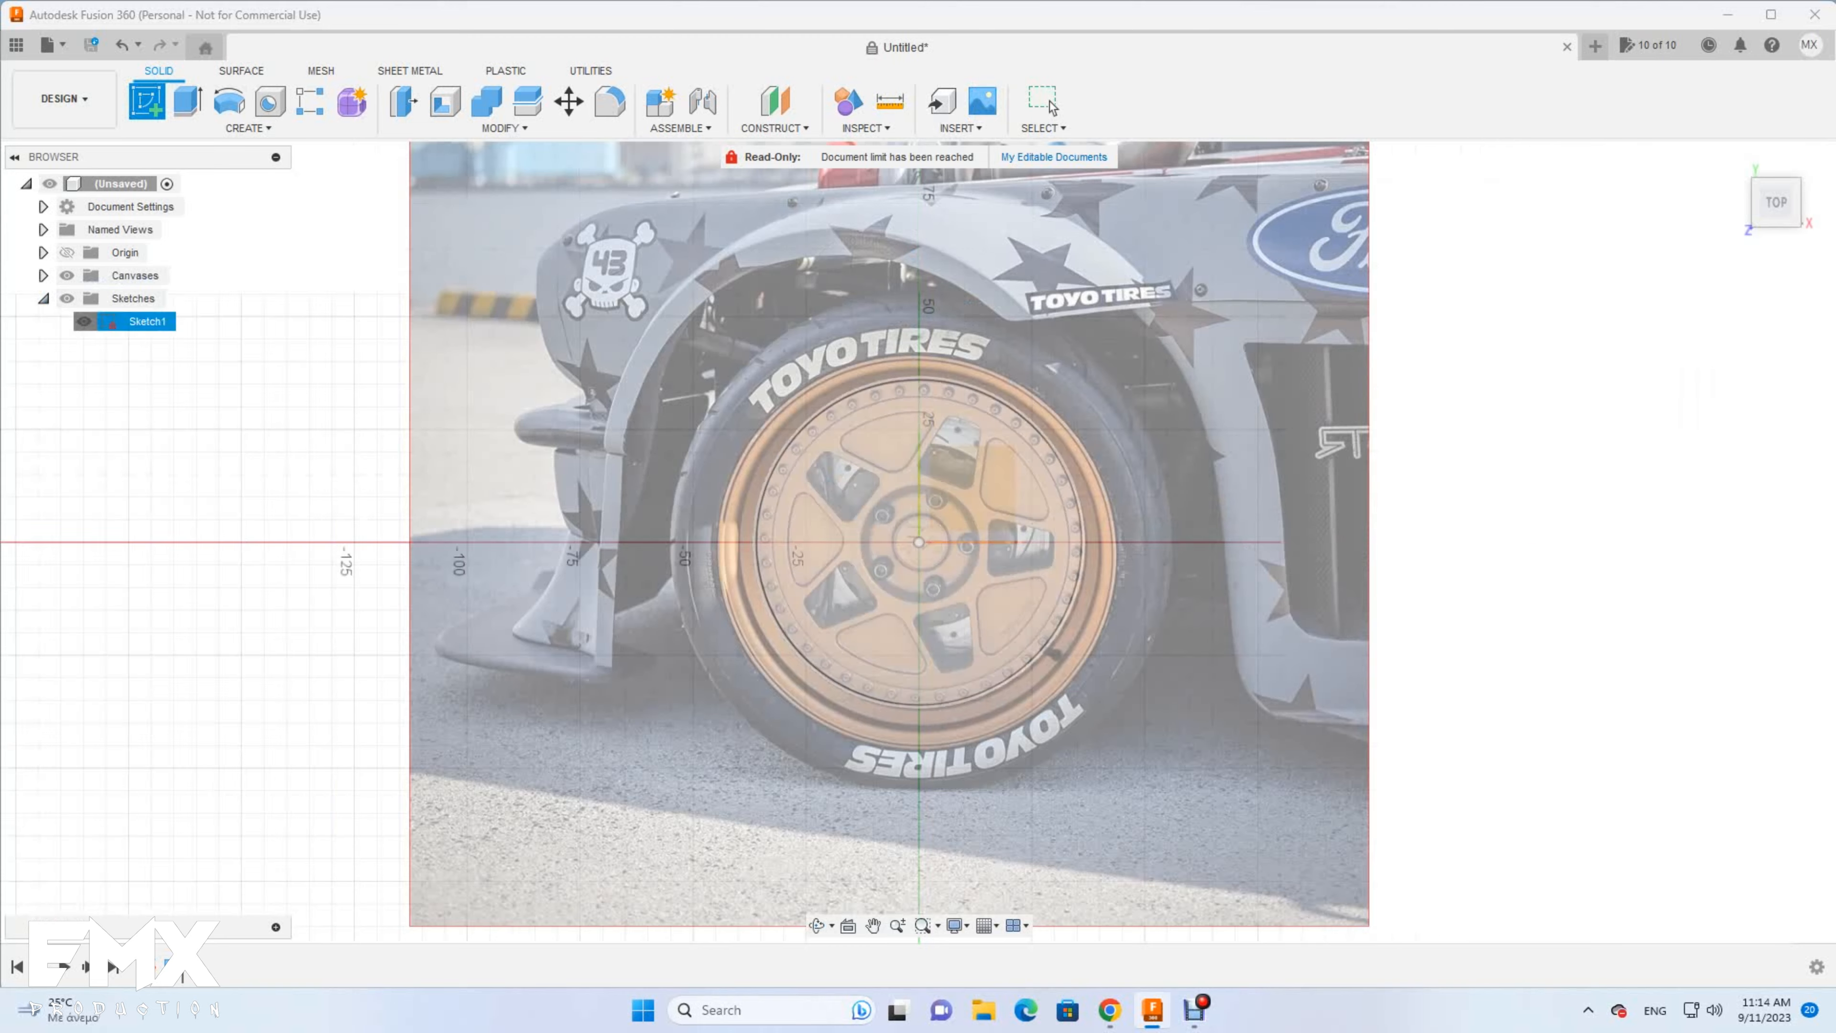
key(c)
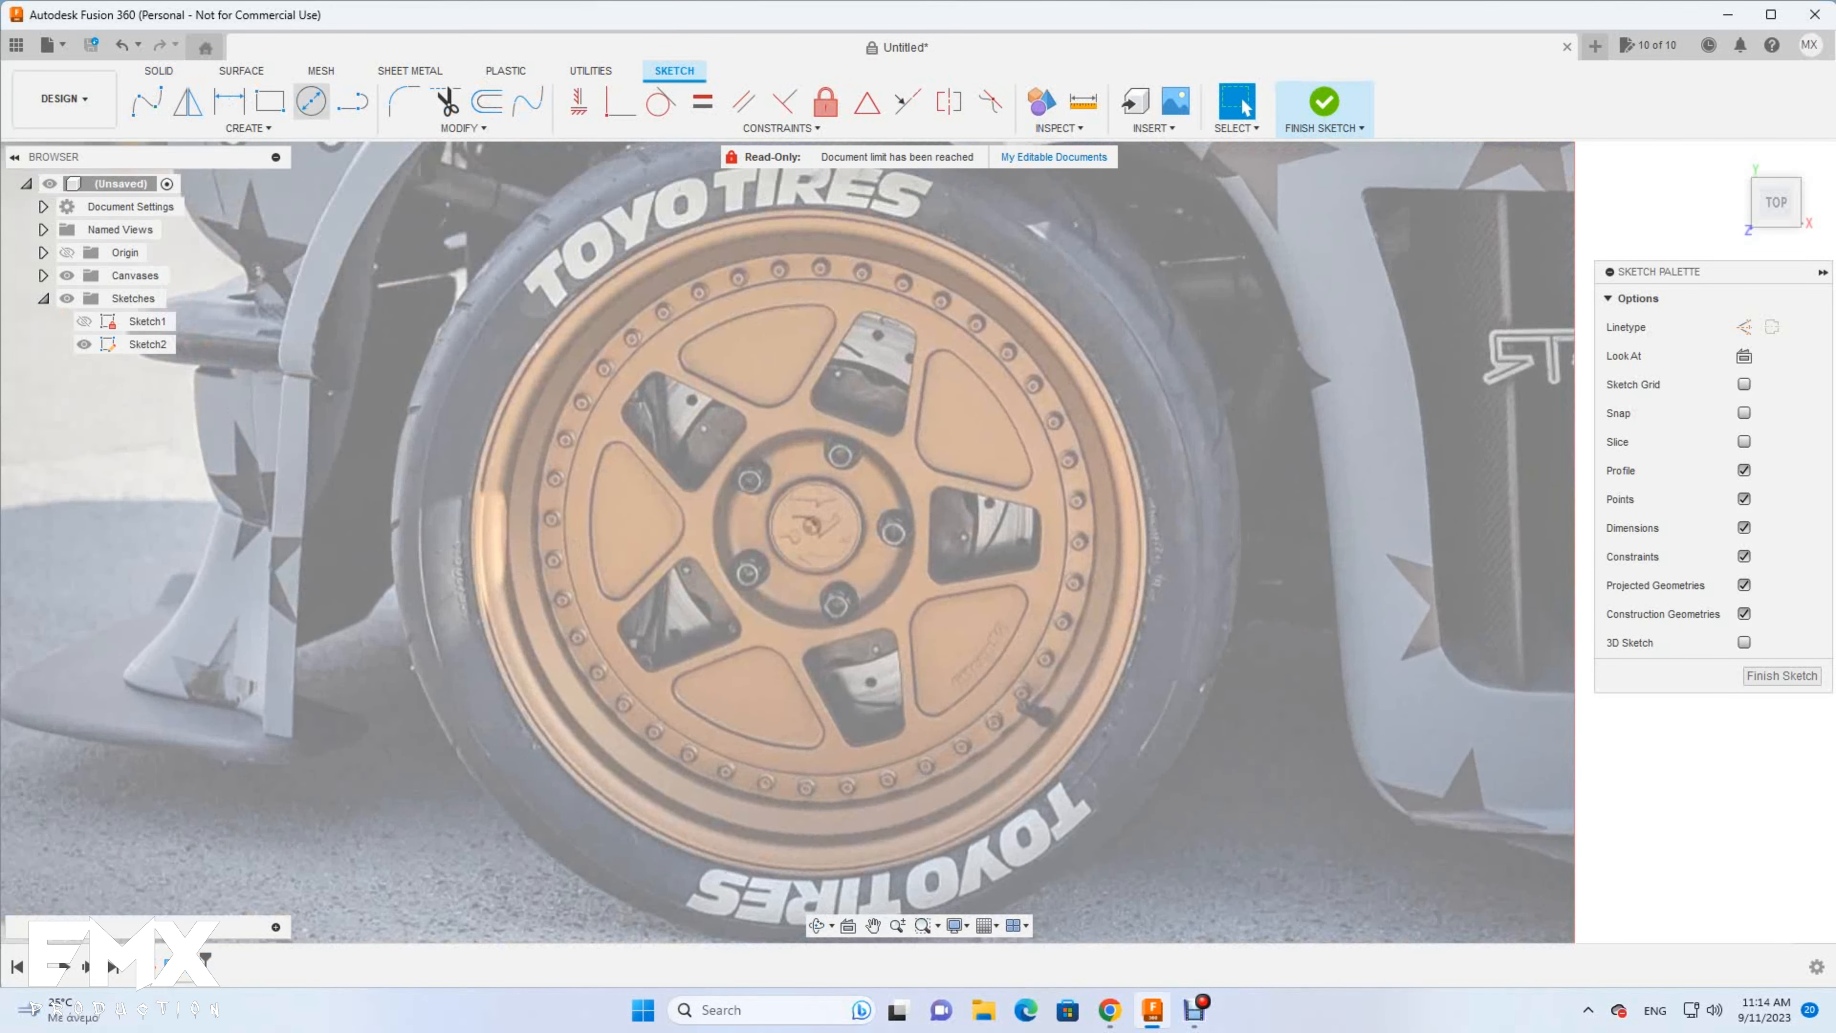
click(811, 526)
text(72)
key(Return)
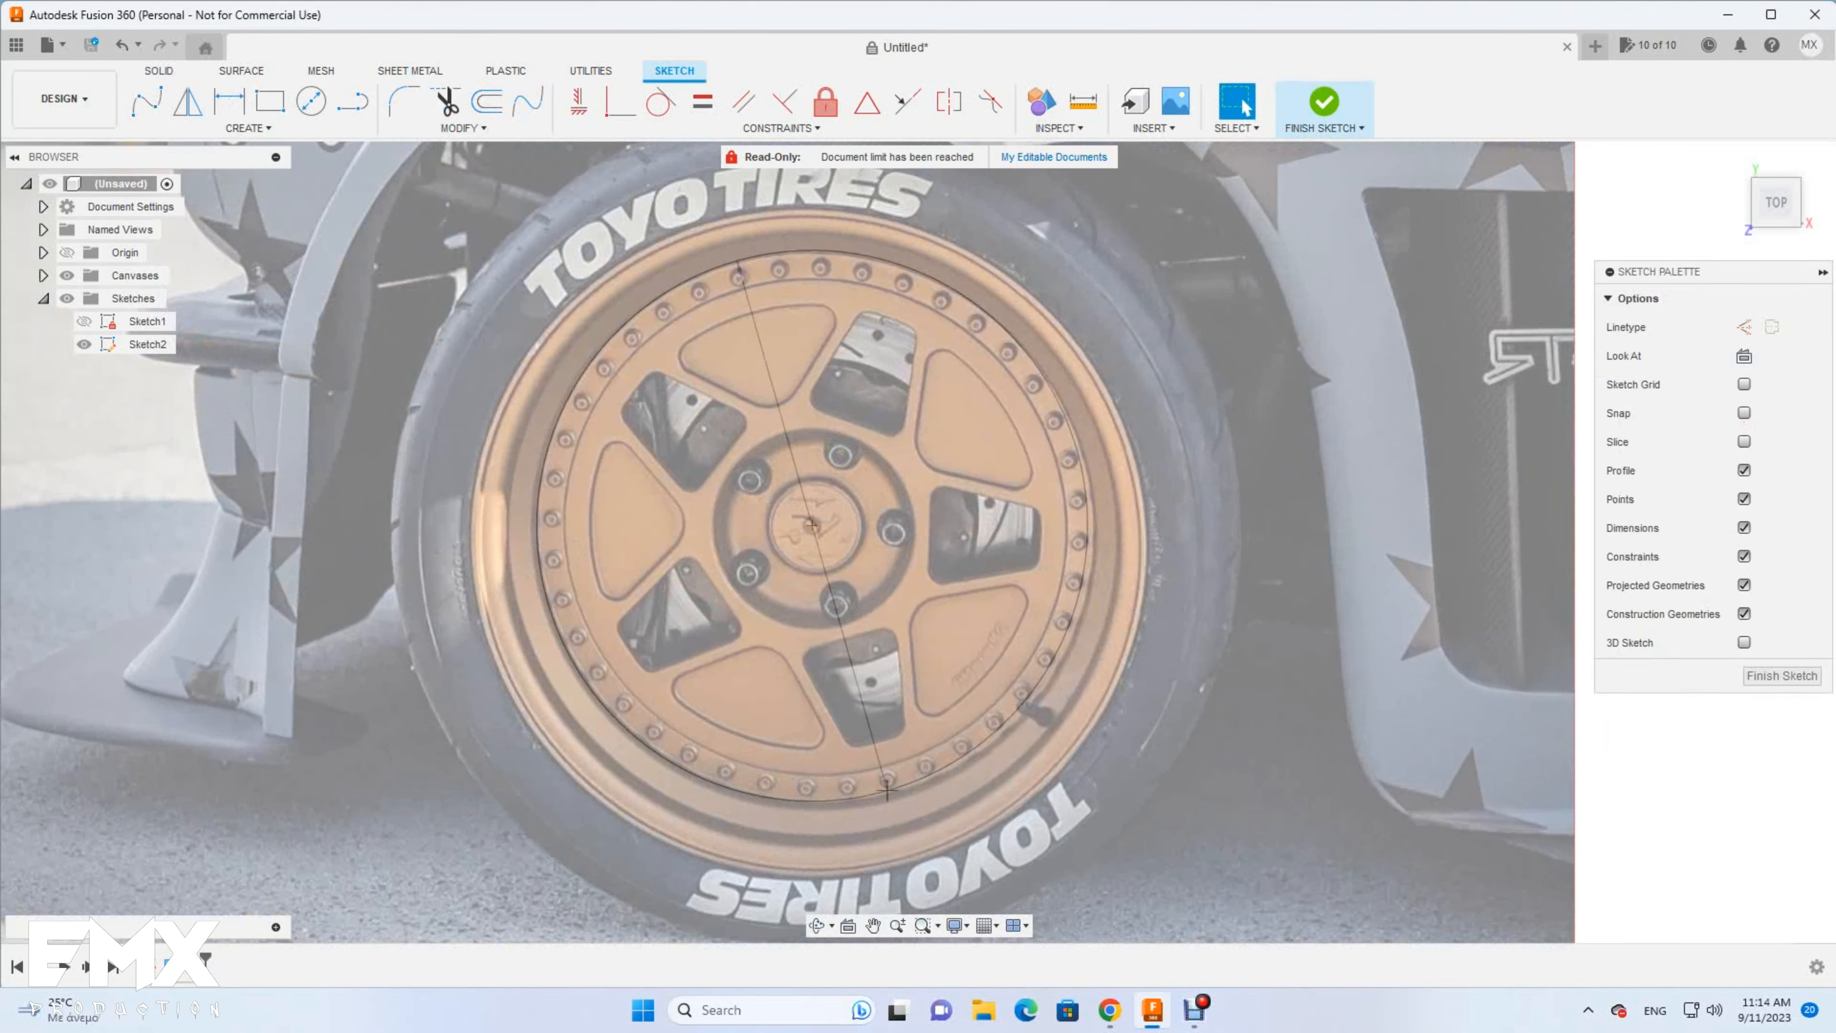
Sketch concentric circles about 12, 25, 59 and 65 mm in diameter around the hub centre, tracing the photo
click(812, 526)
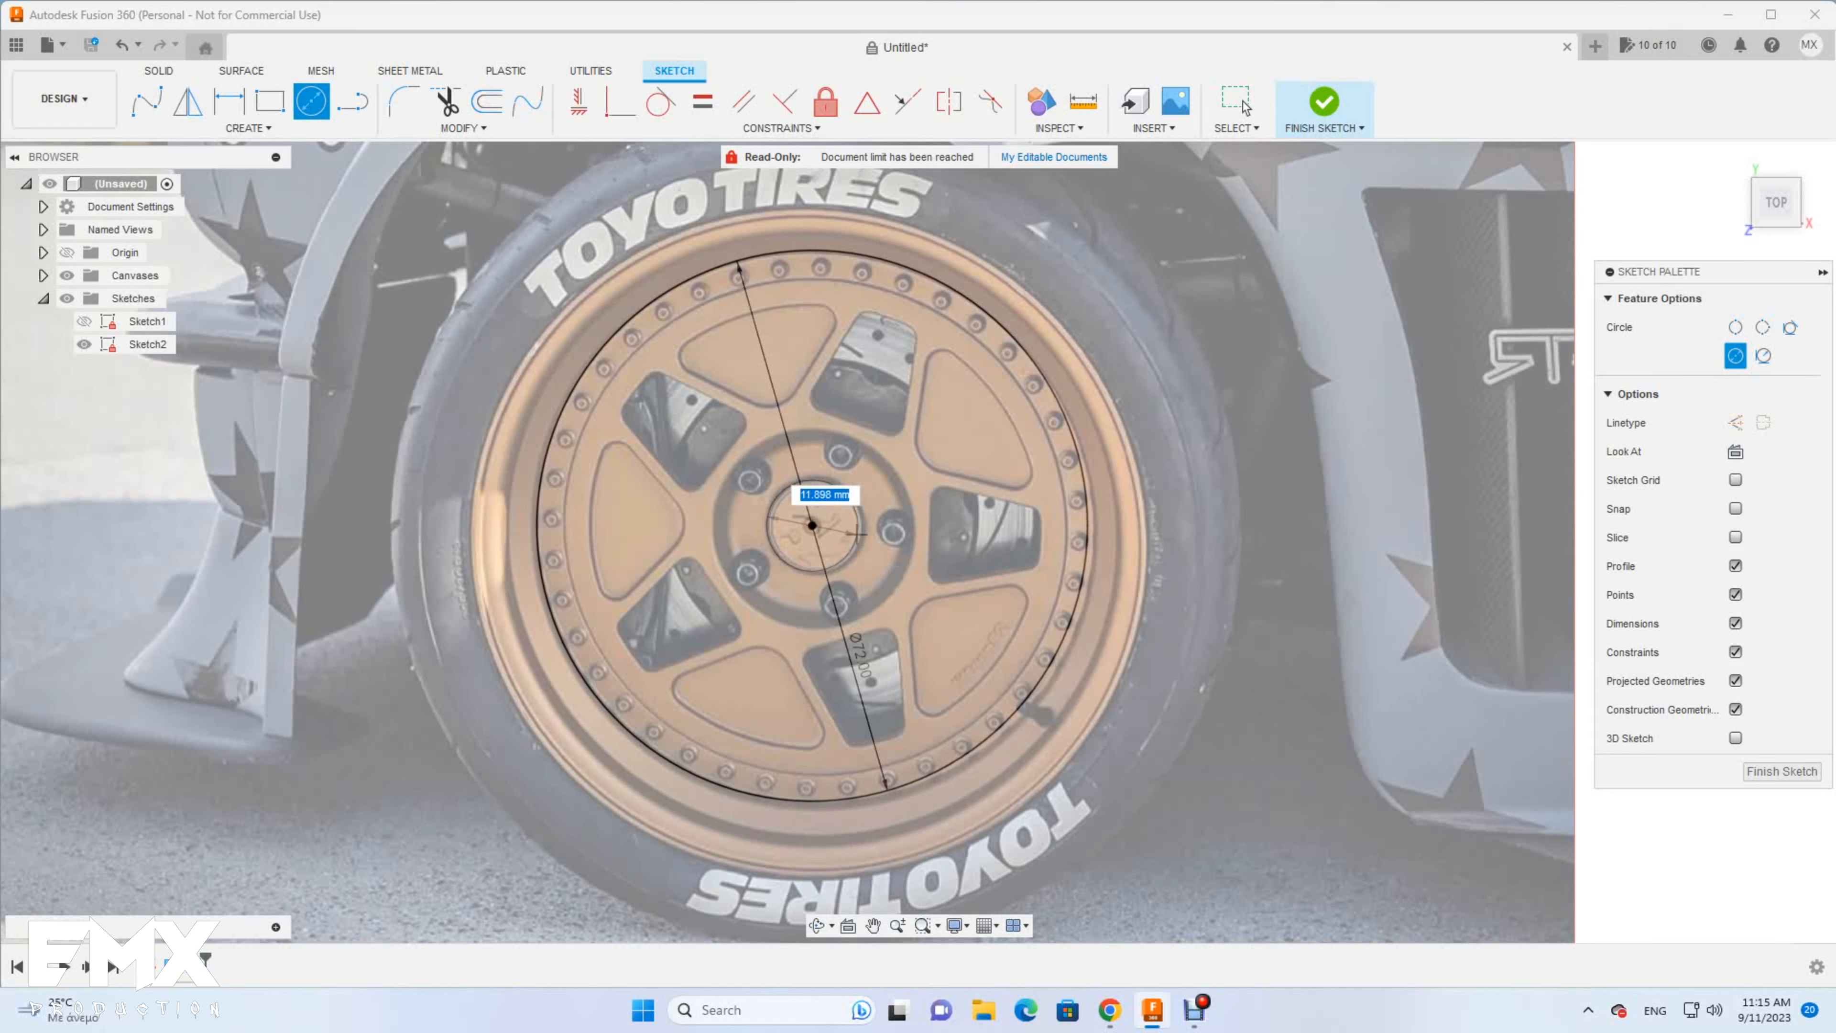
click(813, 526)
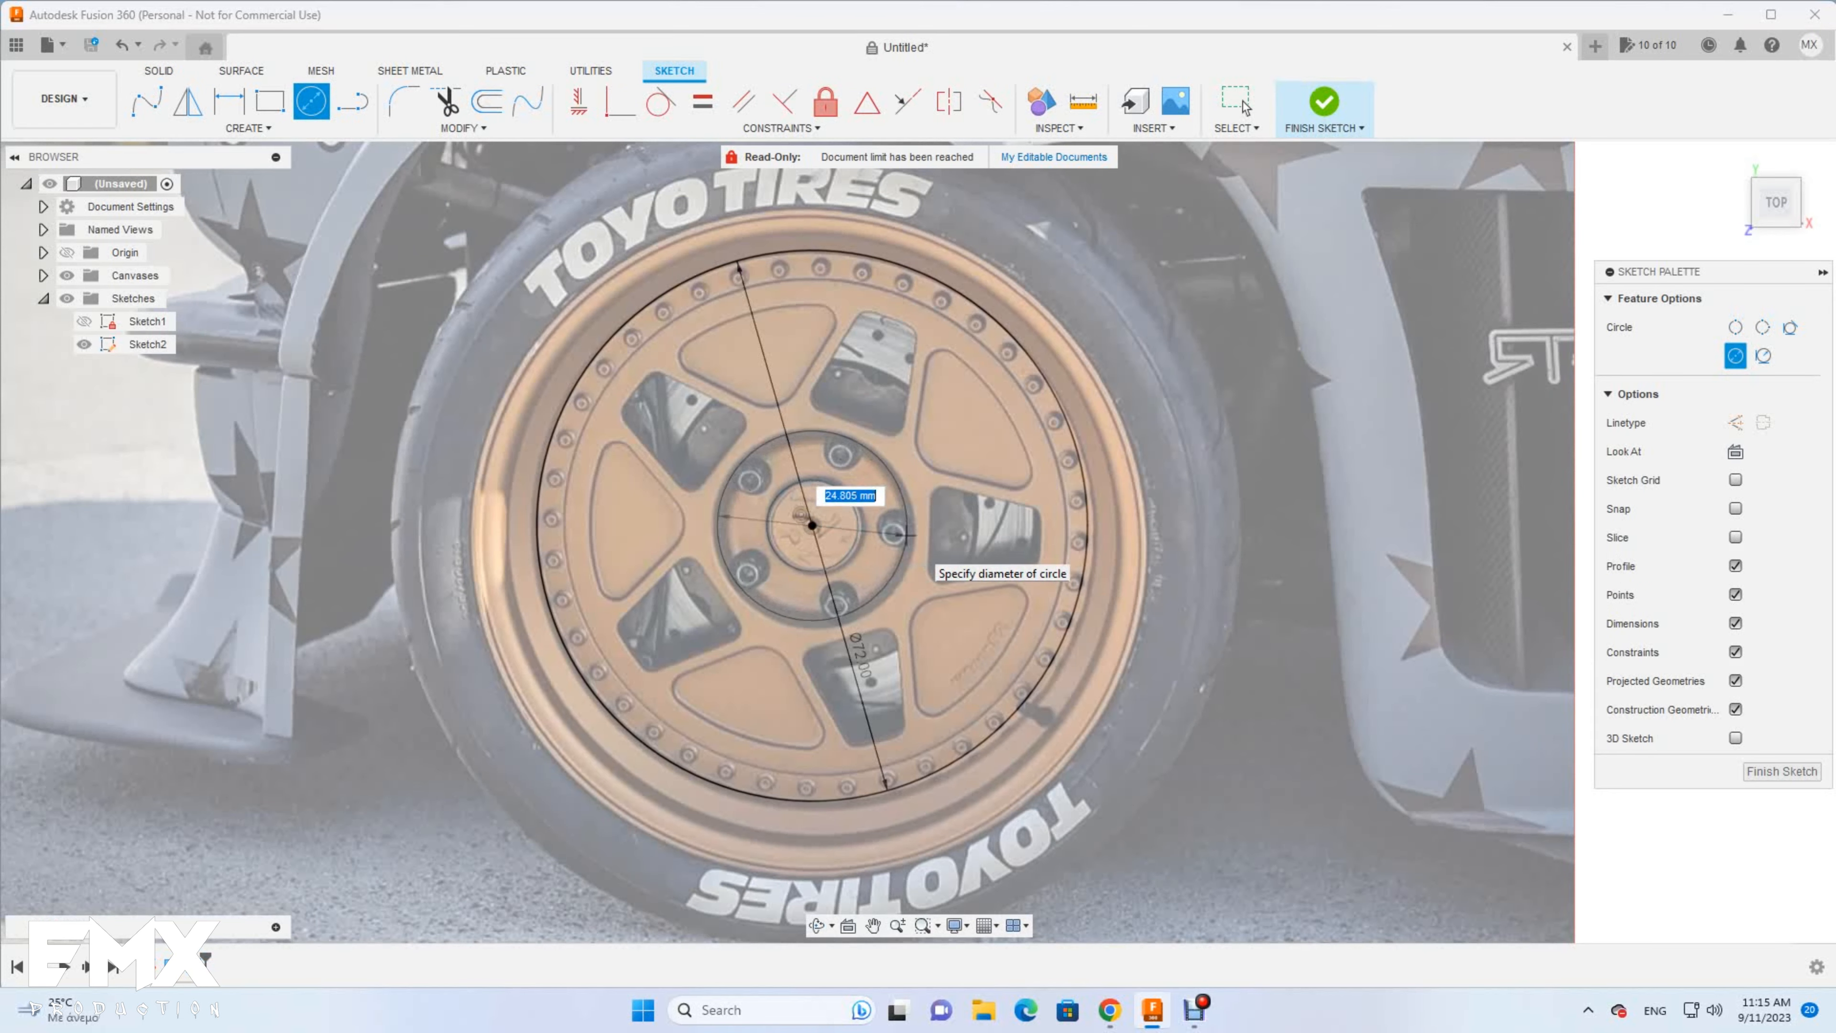
click(813, 526)
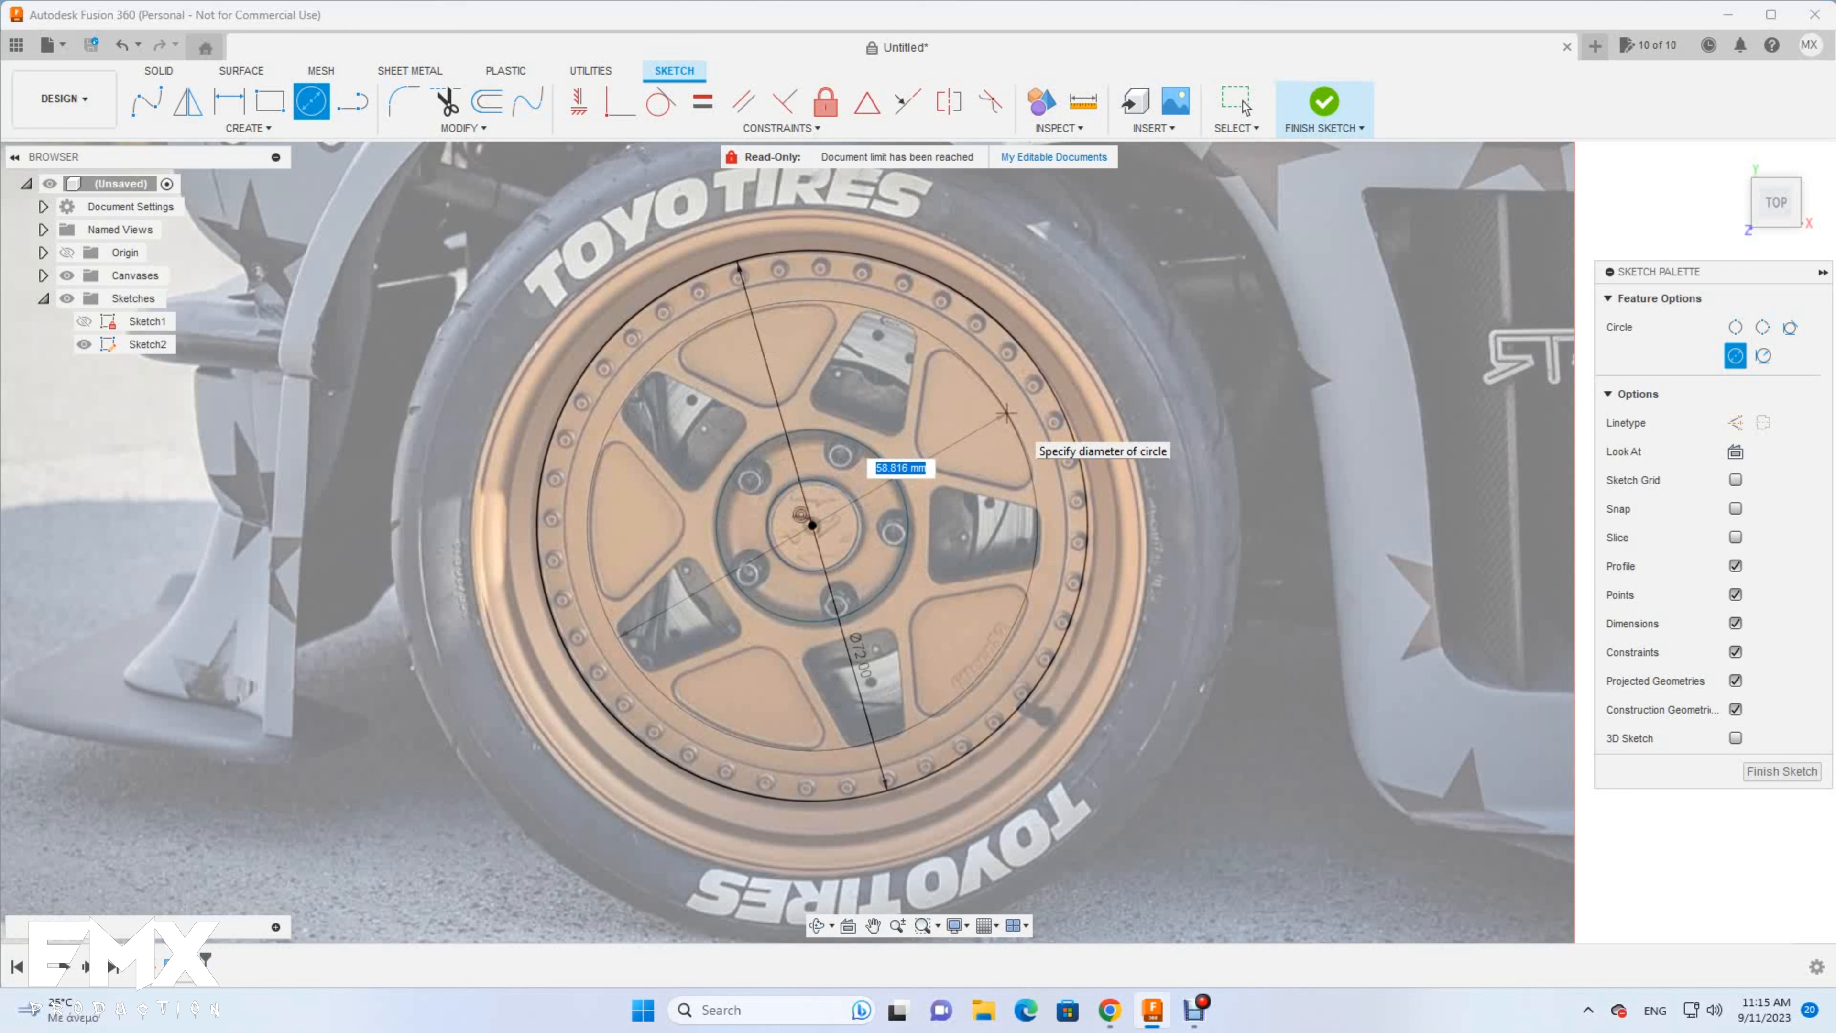
click(1018, 433)
click(813, 526)
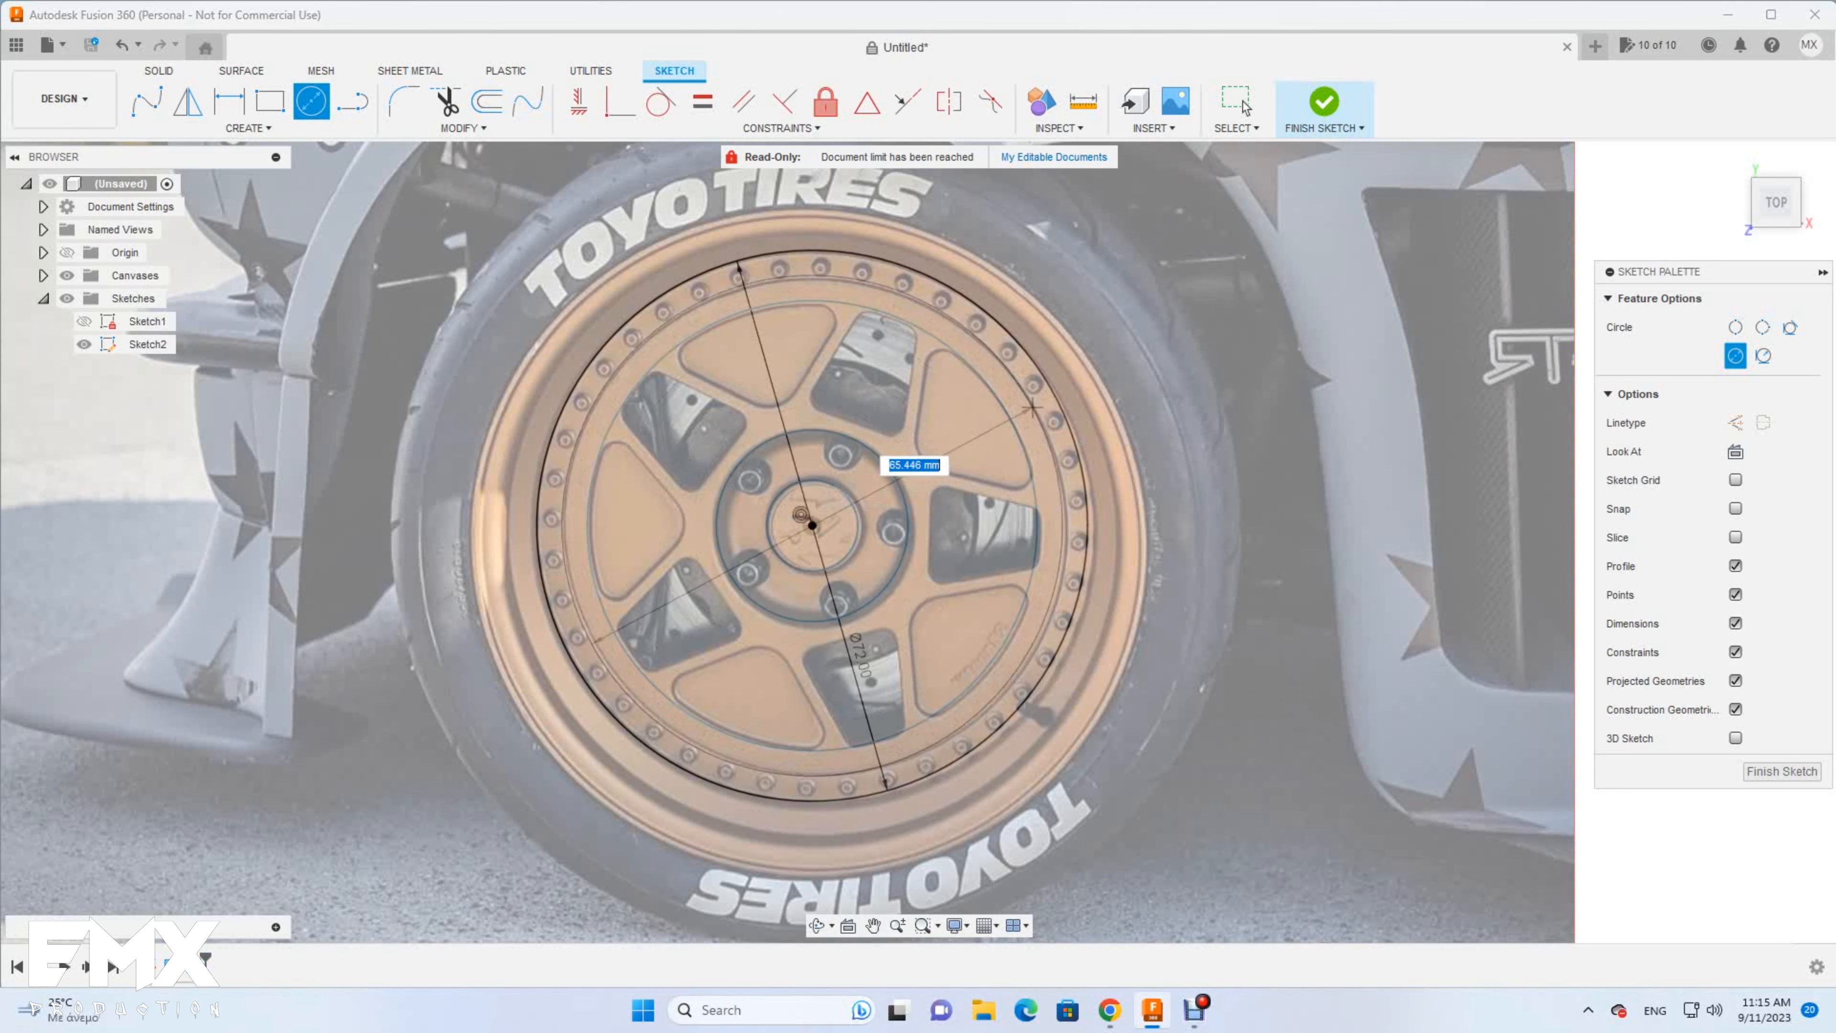
click(1034, 409)
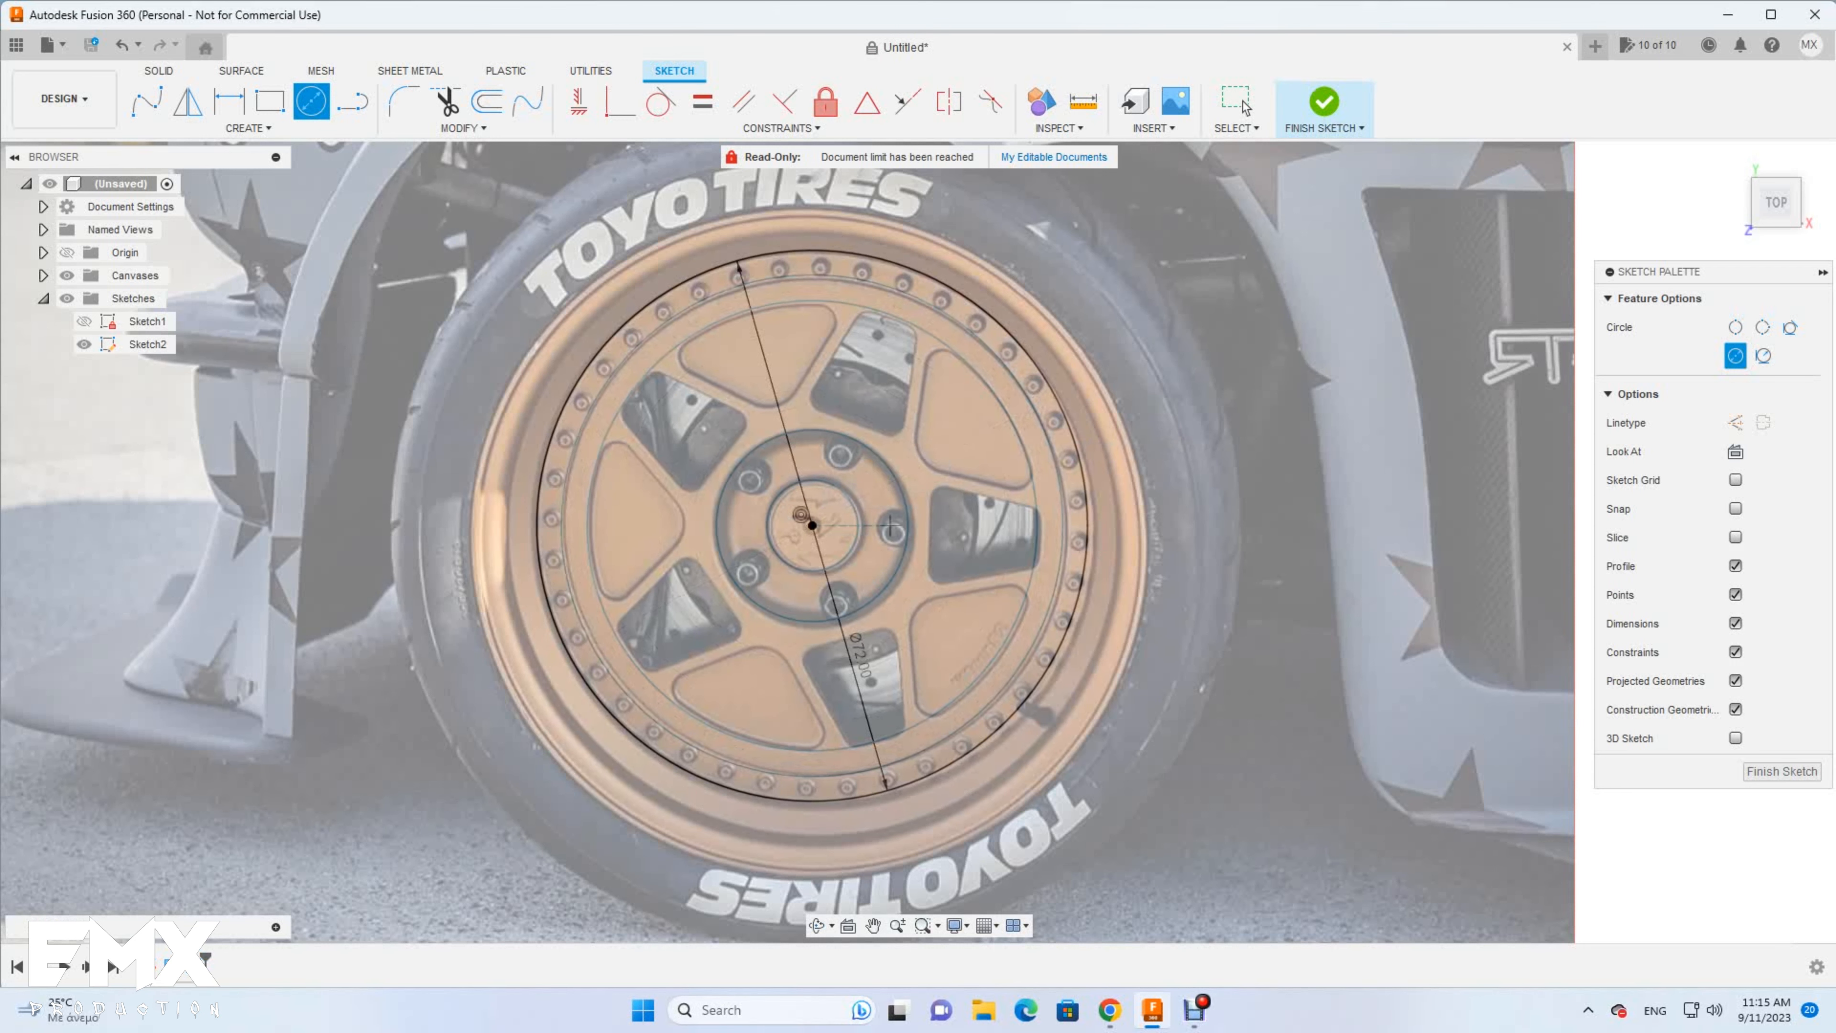
Sketch two small concentric circles tracing the lug nut and its hole just above the hub centre
scroll(840, 463, up, 3)
click(840, 452)
click(840, 454)
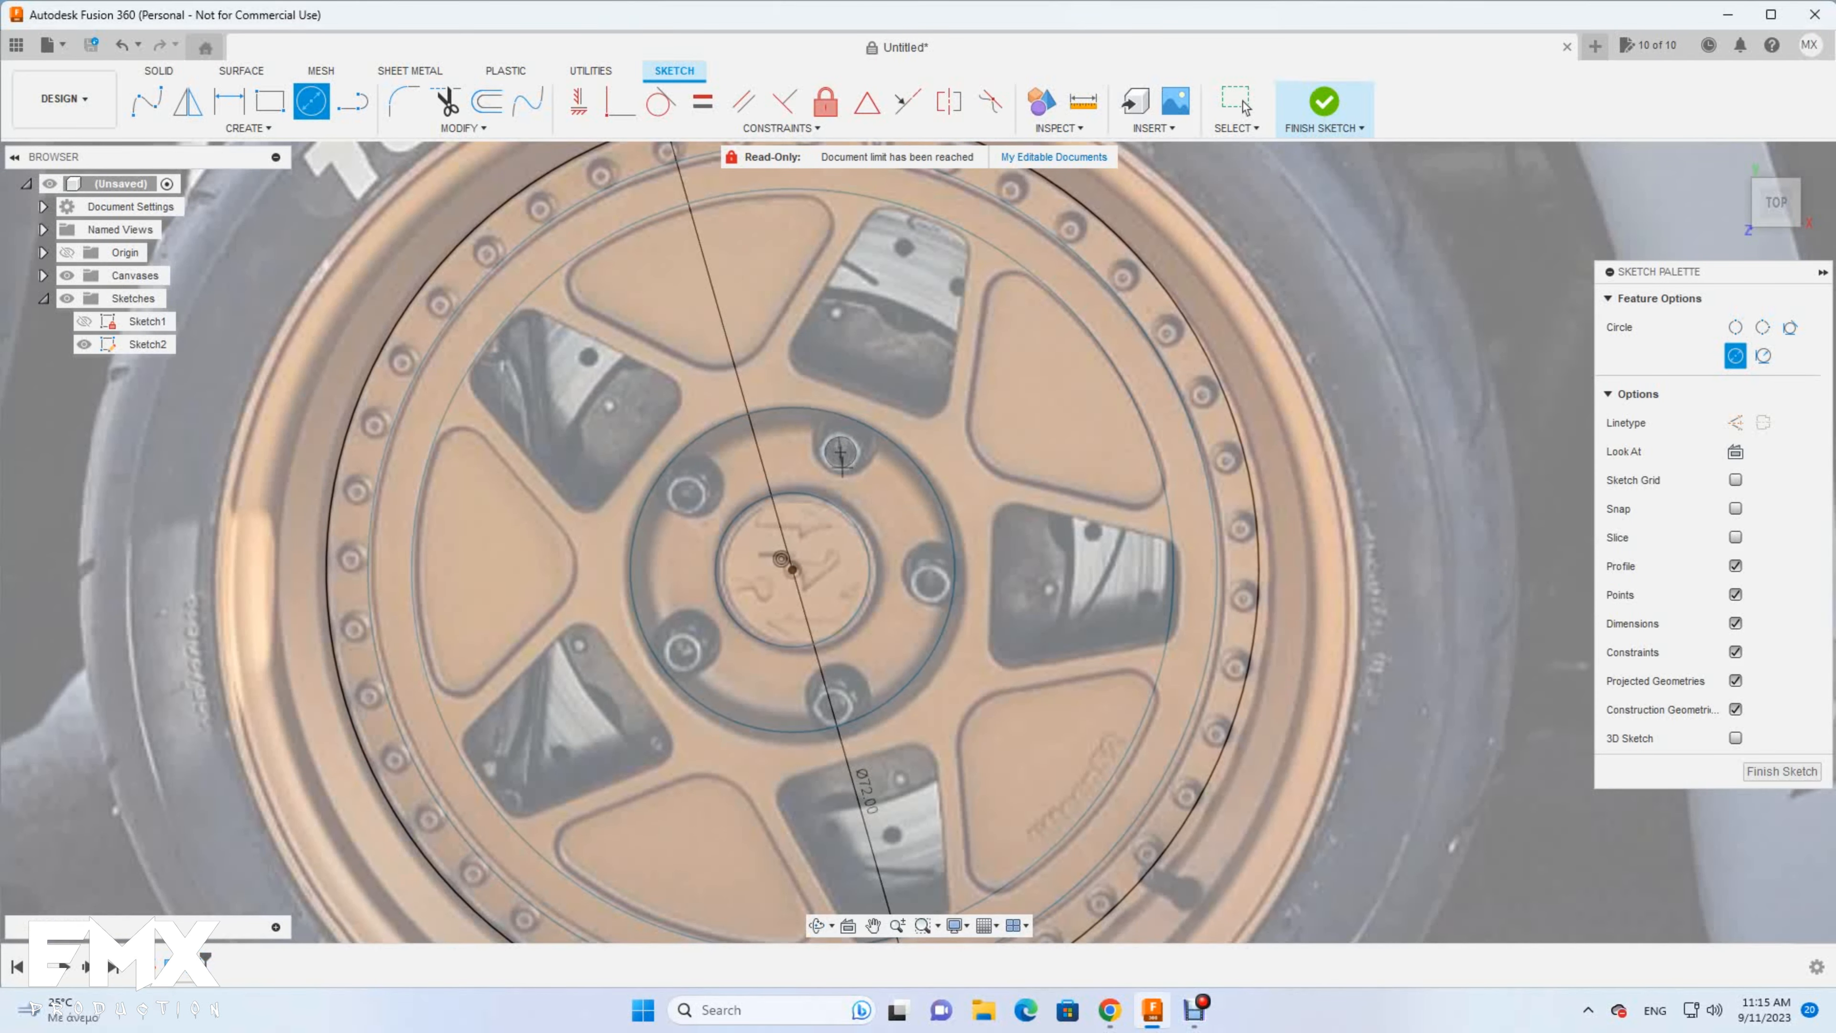
click(840, 452)
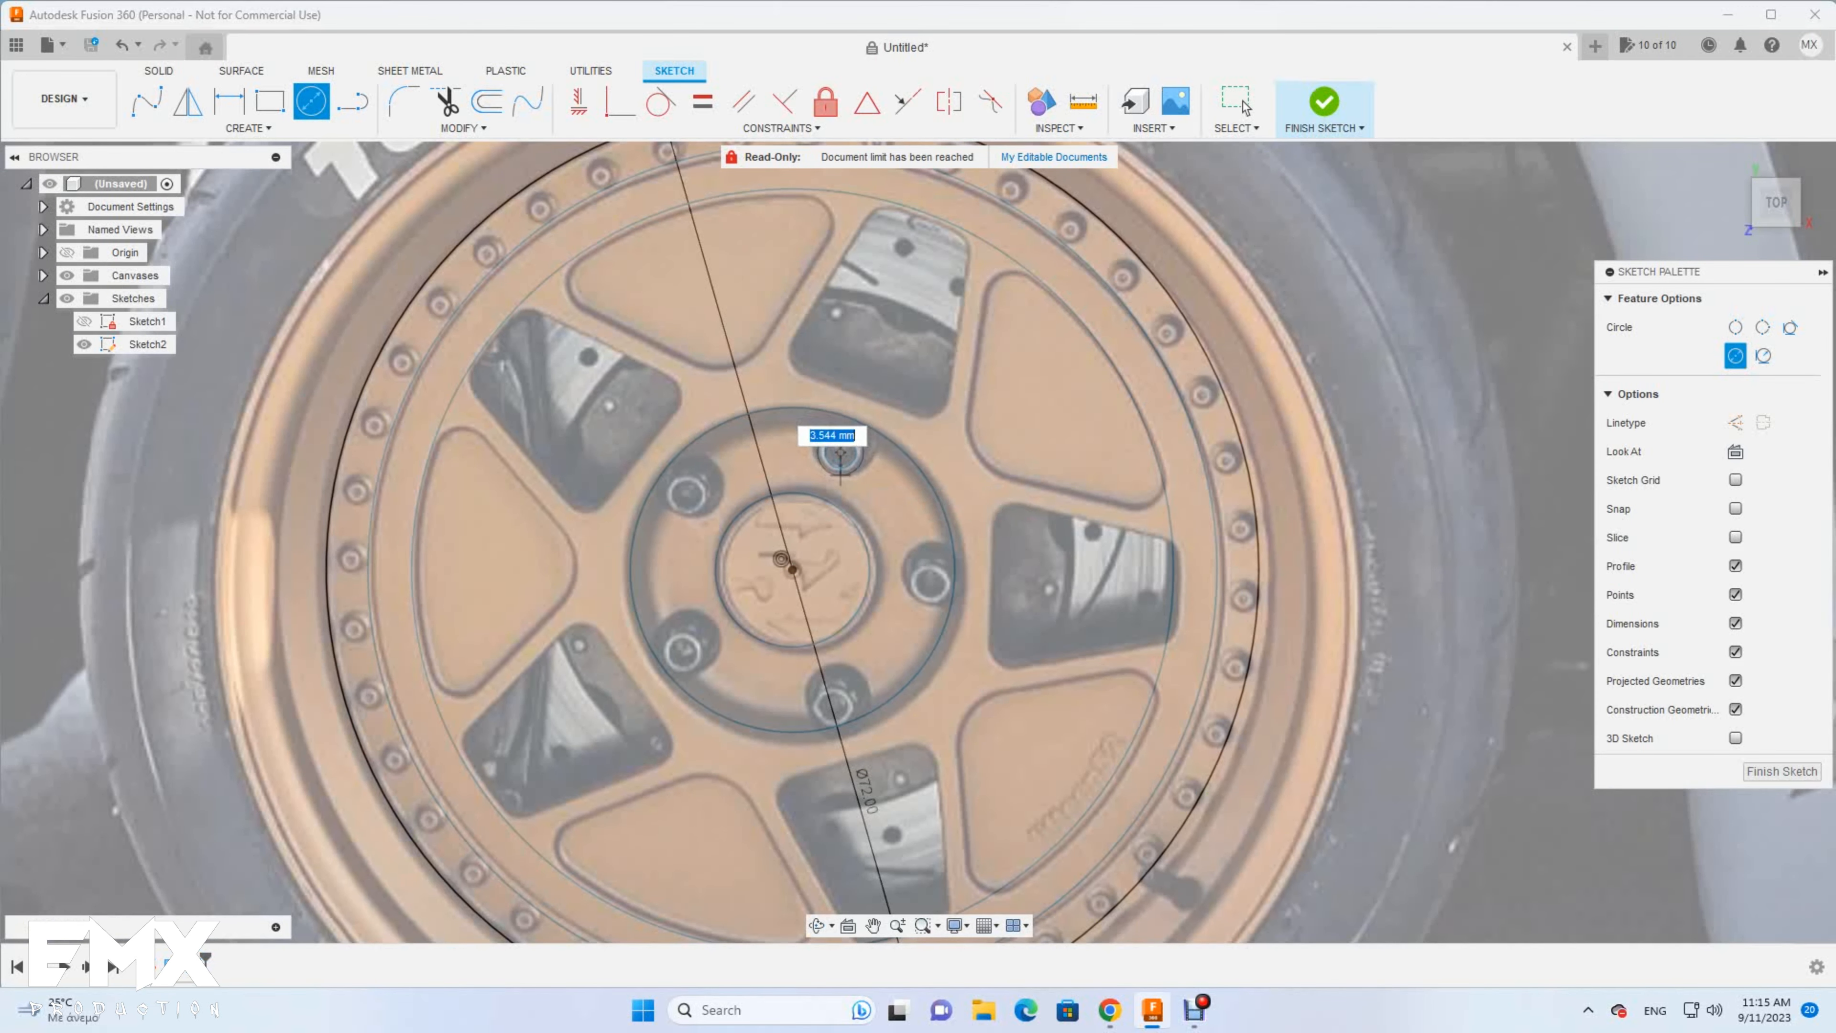
click(828, 474)
Sketch a side line from the upper lug hole out to the hub circle and a short axis line from the hole's centre
scroll(828, 474, up, 3)
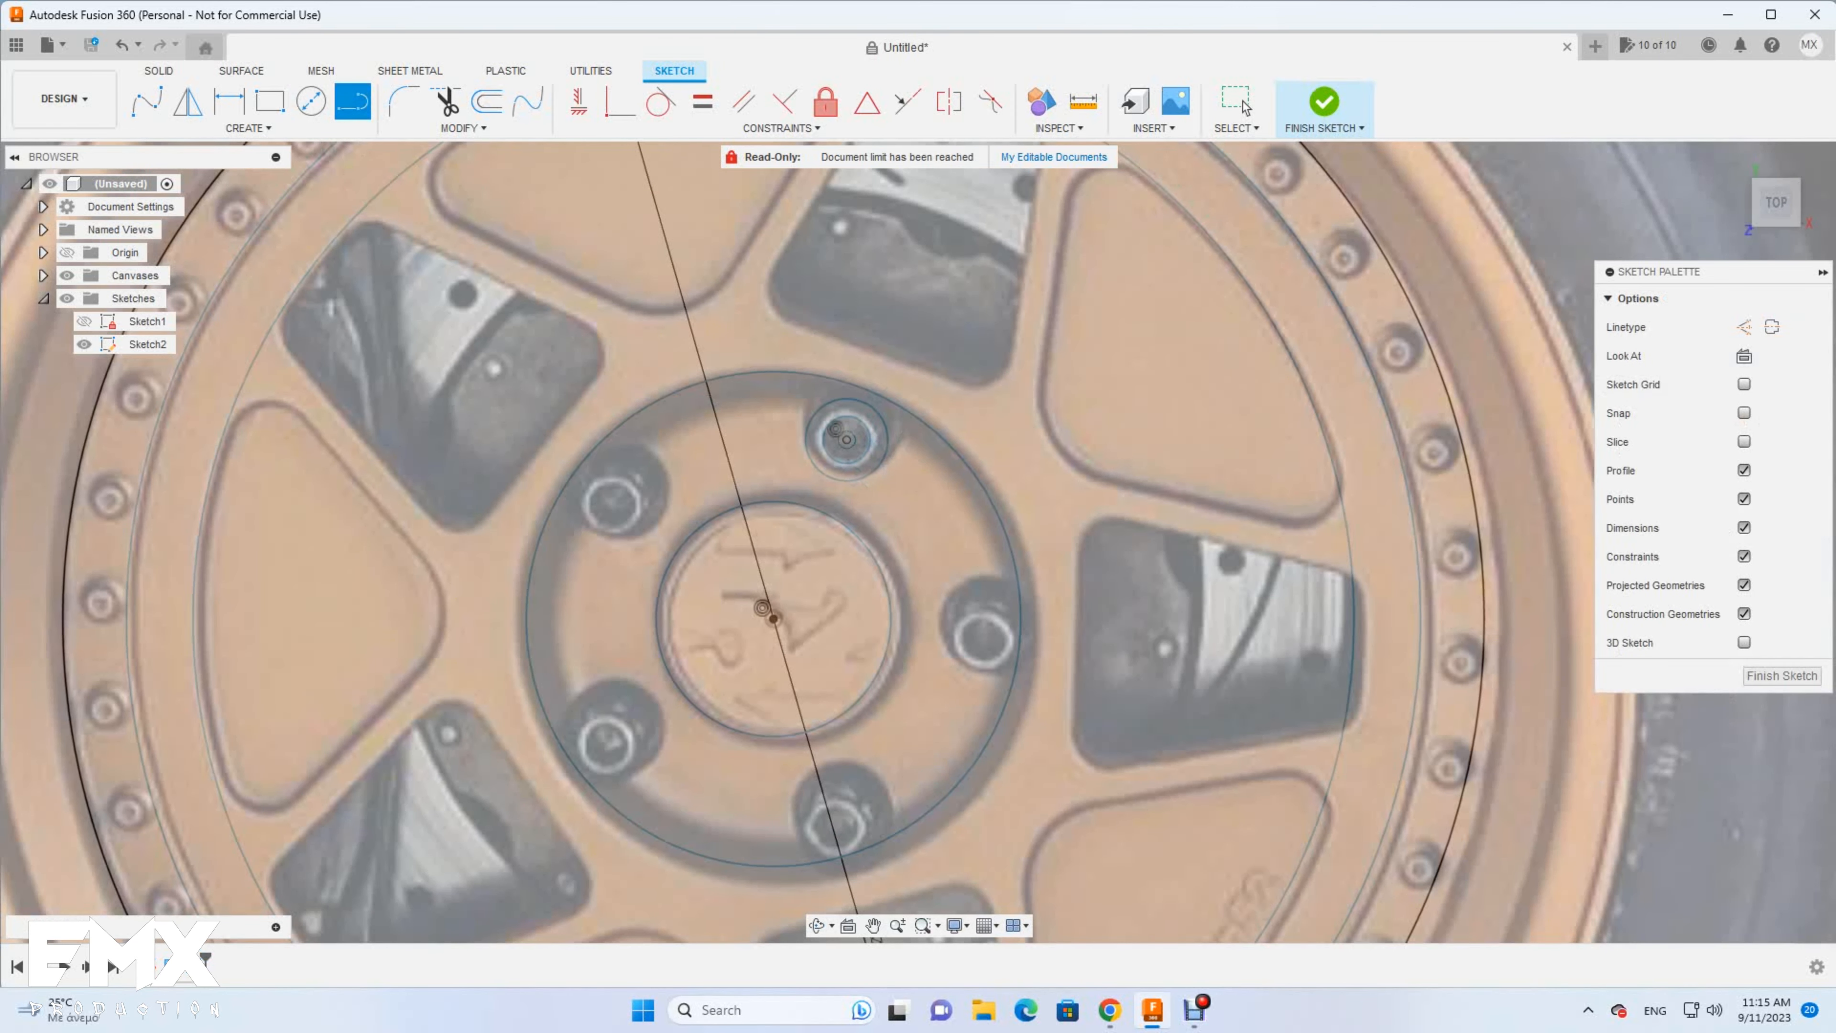
click(846, 440)
click(884, 461)
click(909, 413)
click(847, 440)
click(873, 394)
Mirror the side line of the upper lug hole across the short axis line
click(188, 101)
click(897, 436)
click(1462, 327)
click(862, 415)
click(1483, 360)
Circular-pattern the lug hole circles and side lines around the hub centre with a quantity of 5
click(248, 128)
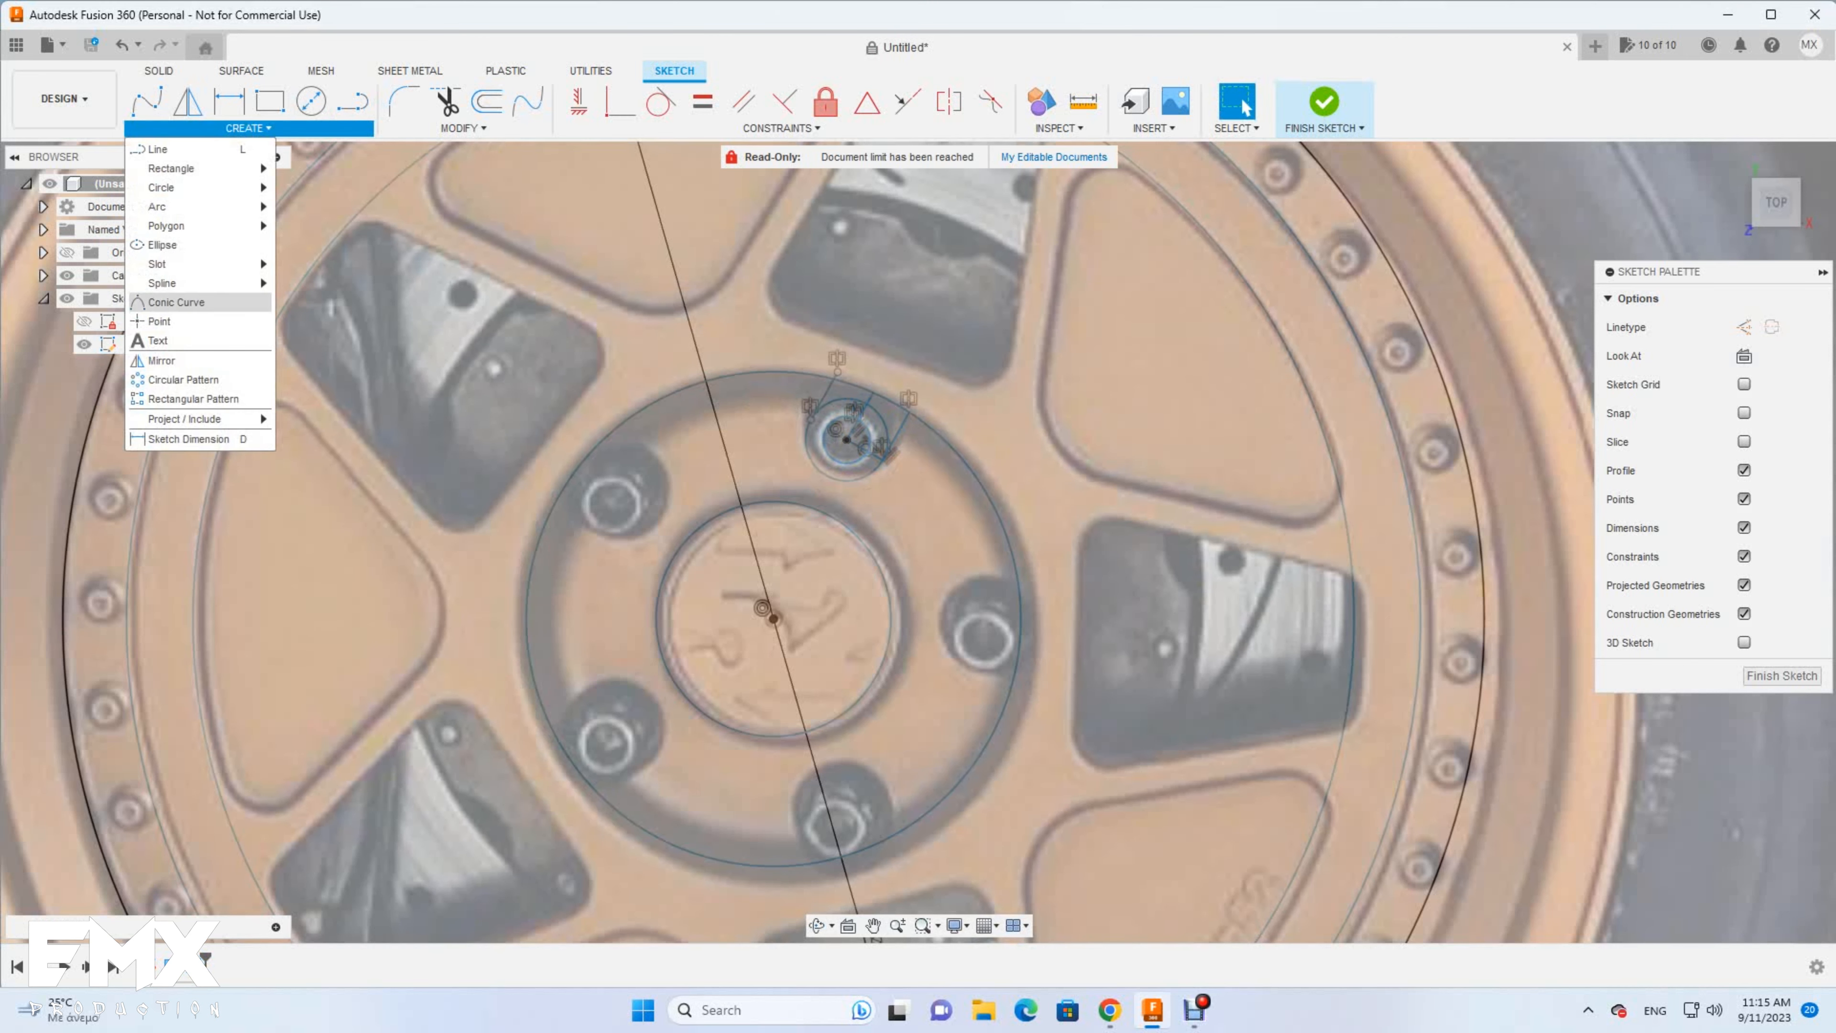
click(194, 380)
click(888, 450)
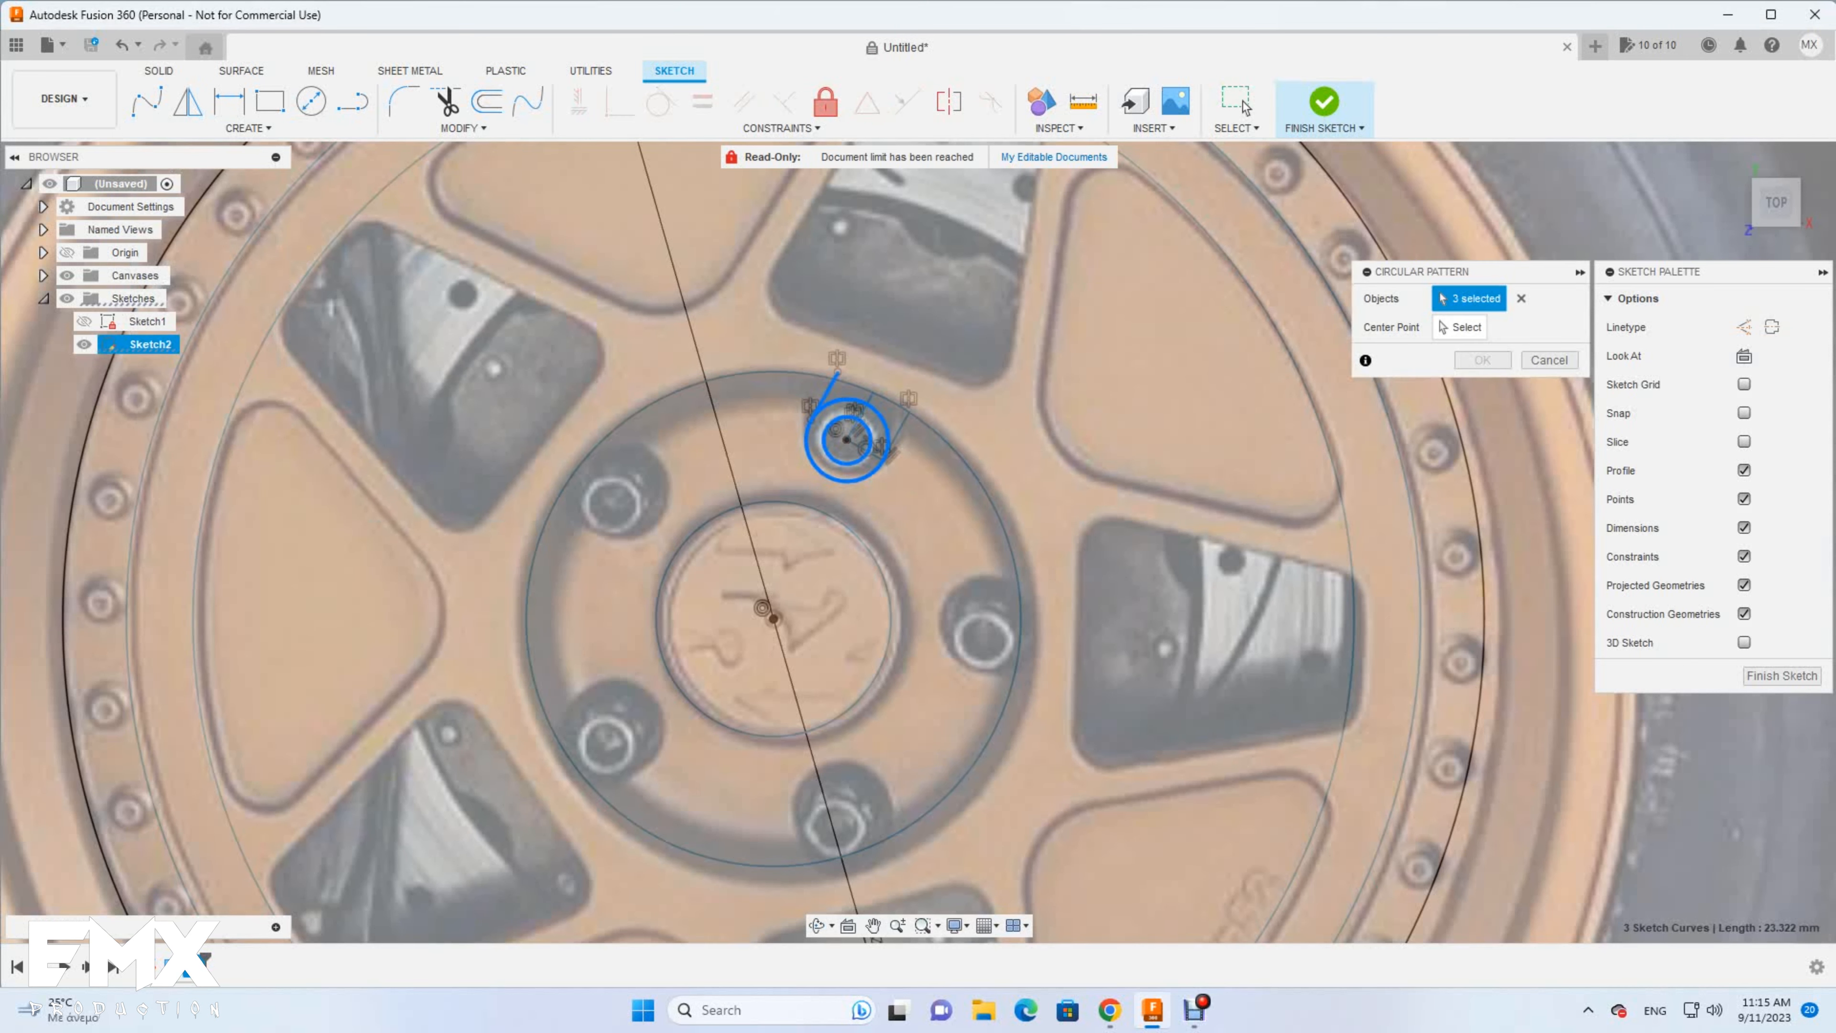
click(1460, 327)
click(774, 620)
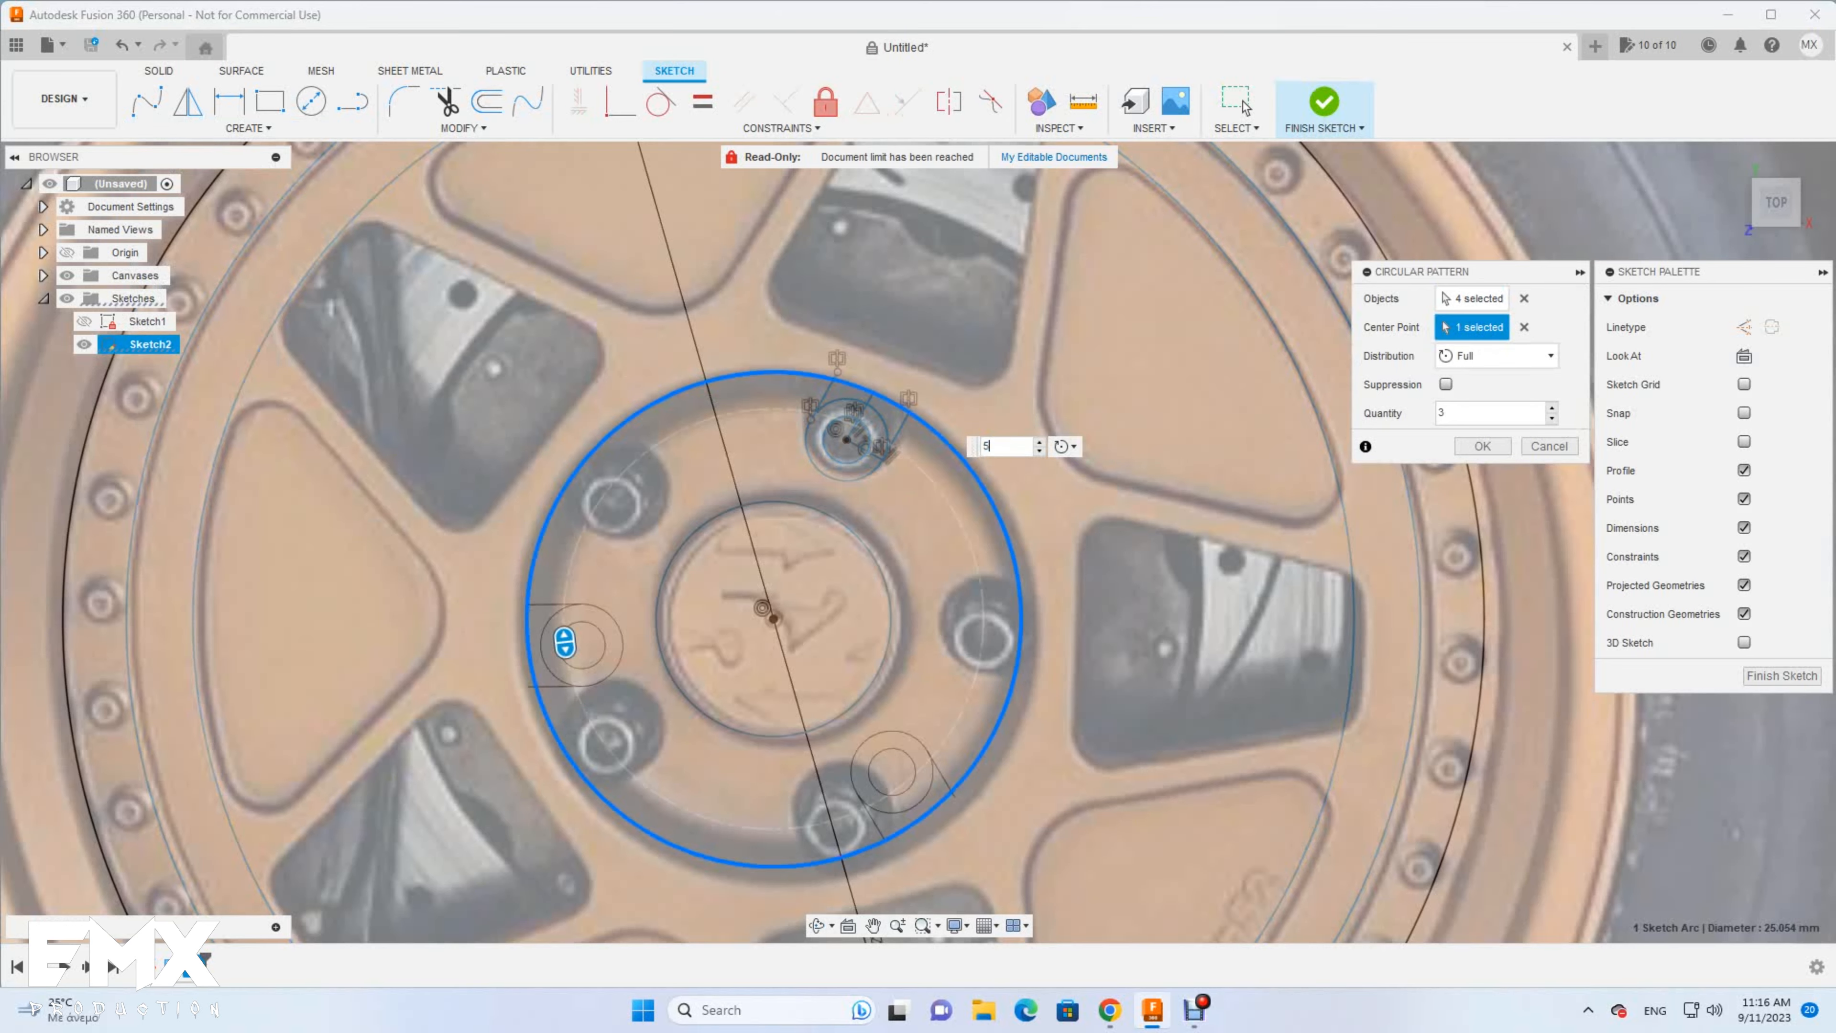
text(5)
key(Return)
scroll(948, 436, down, 5)
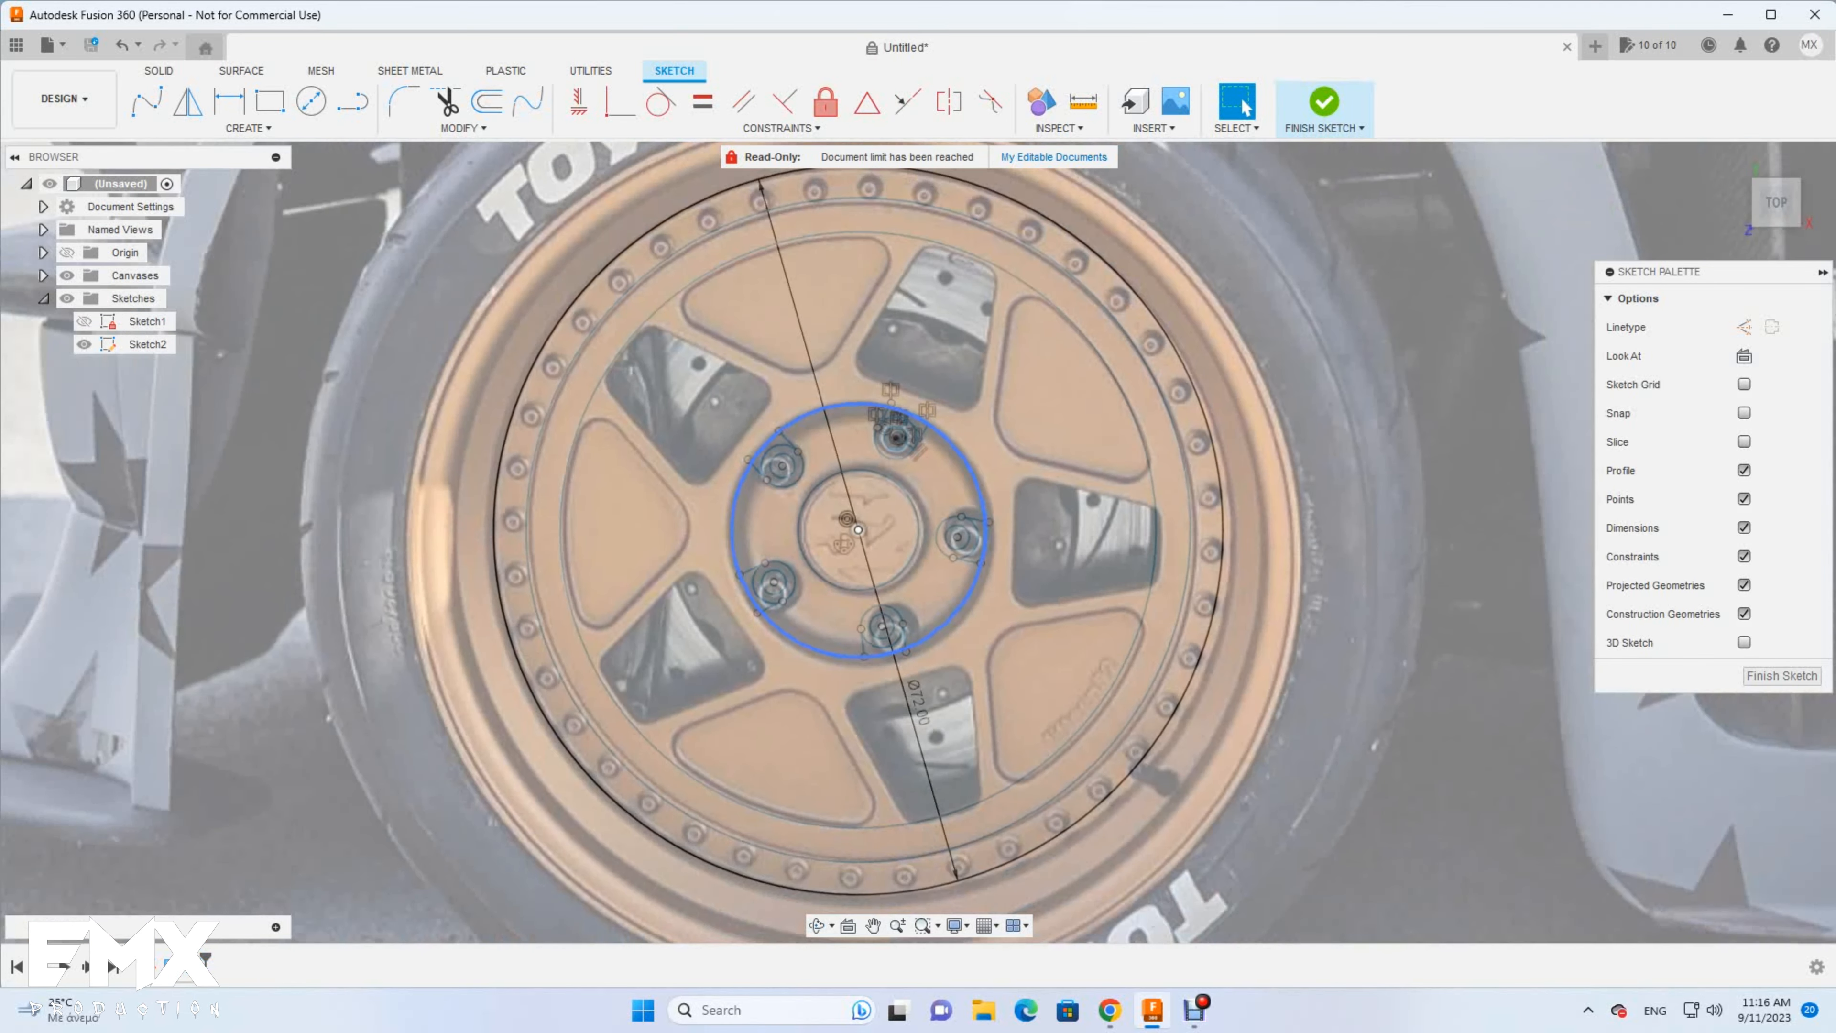
Draw a spoke line about 26 mm long from the upper-left lug centre to the 59 mm circle, and join the upper-left and right lug centres
scroll(995, 418, up, 3)
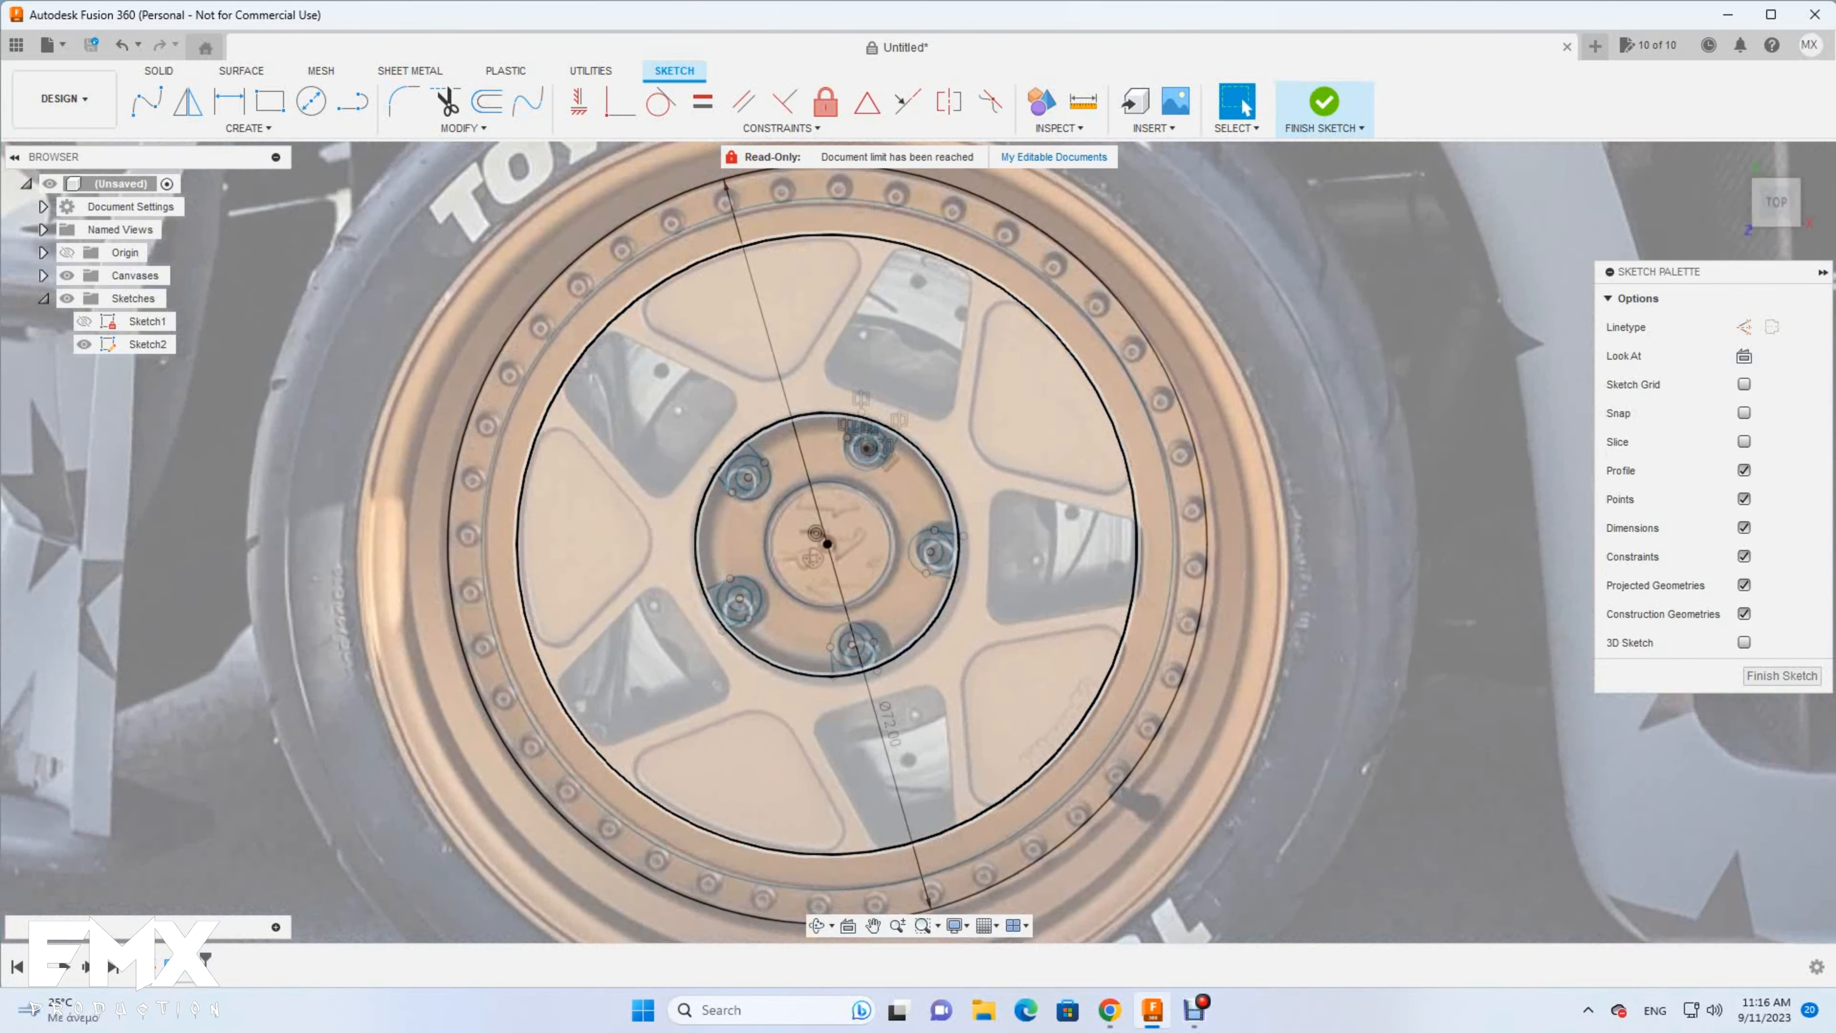
scroll(995, 418, up, 1)
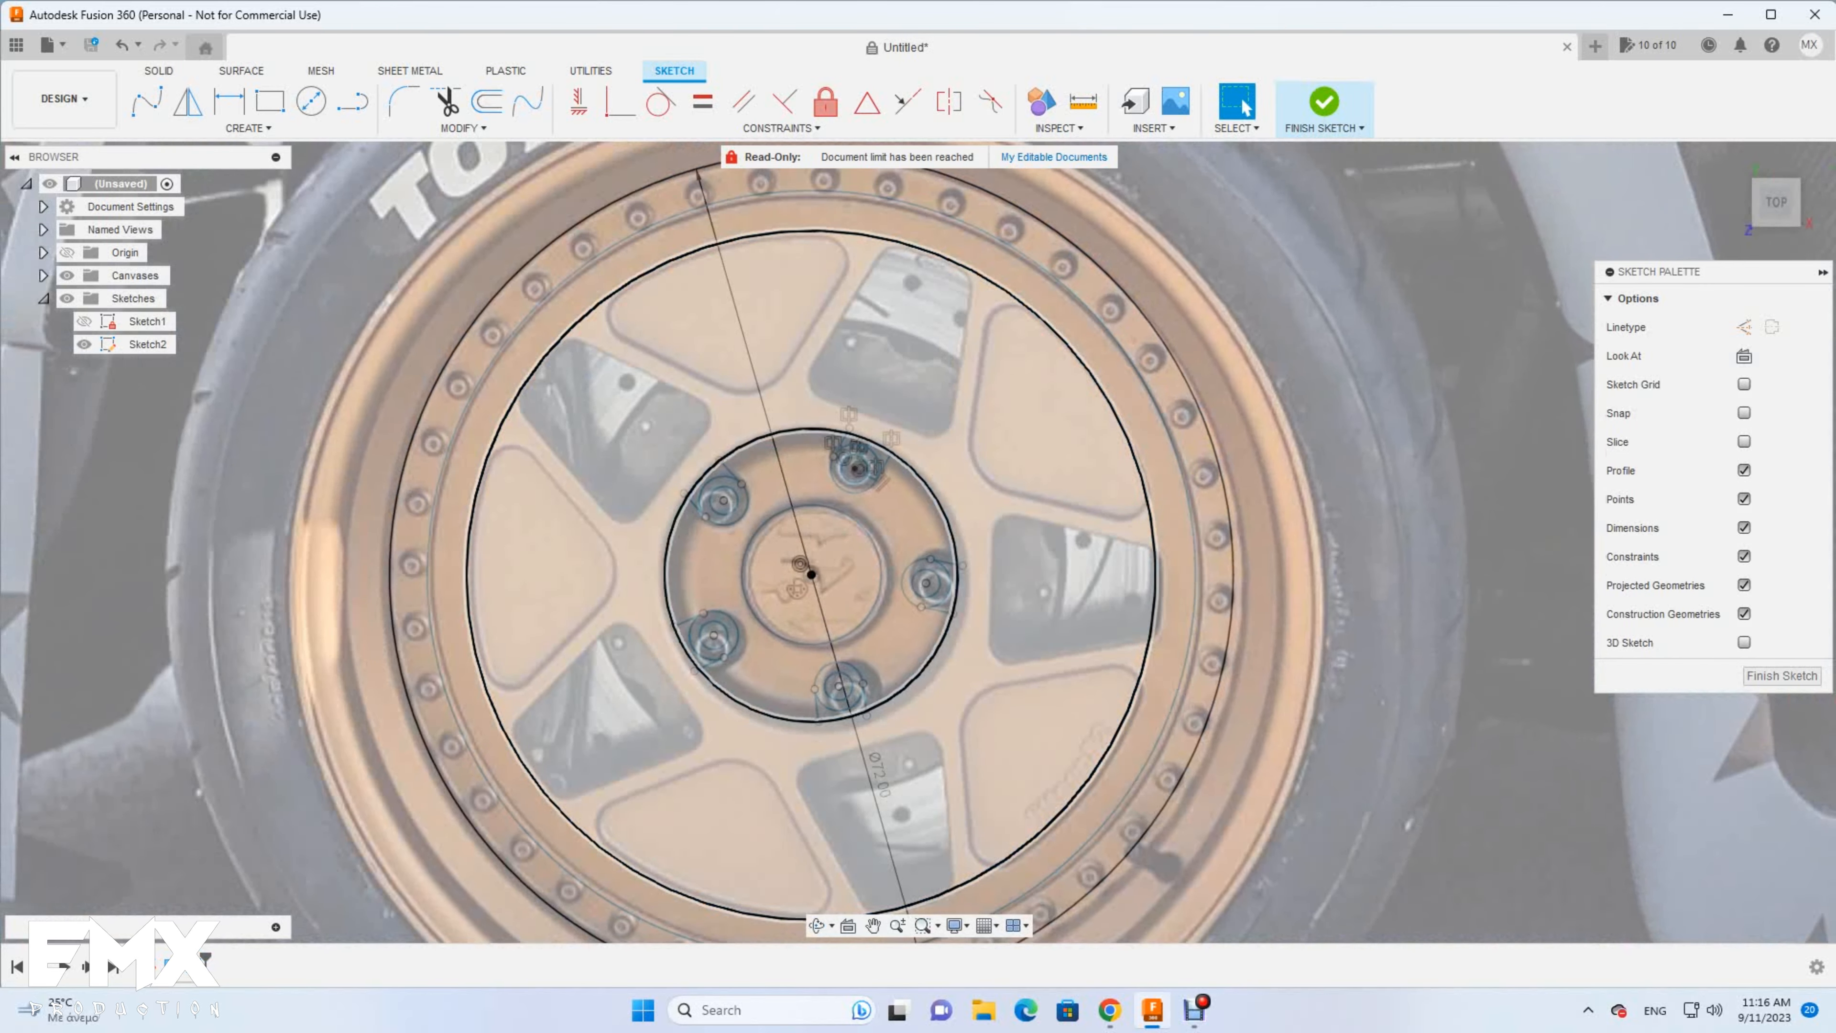
click(723, 499)
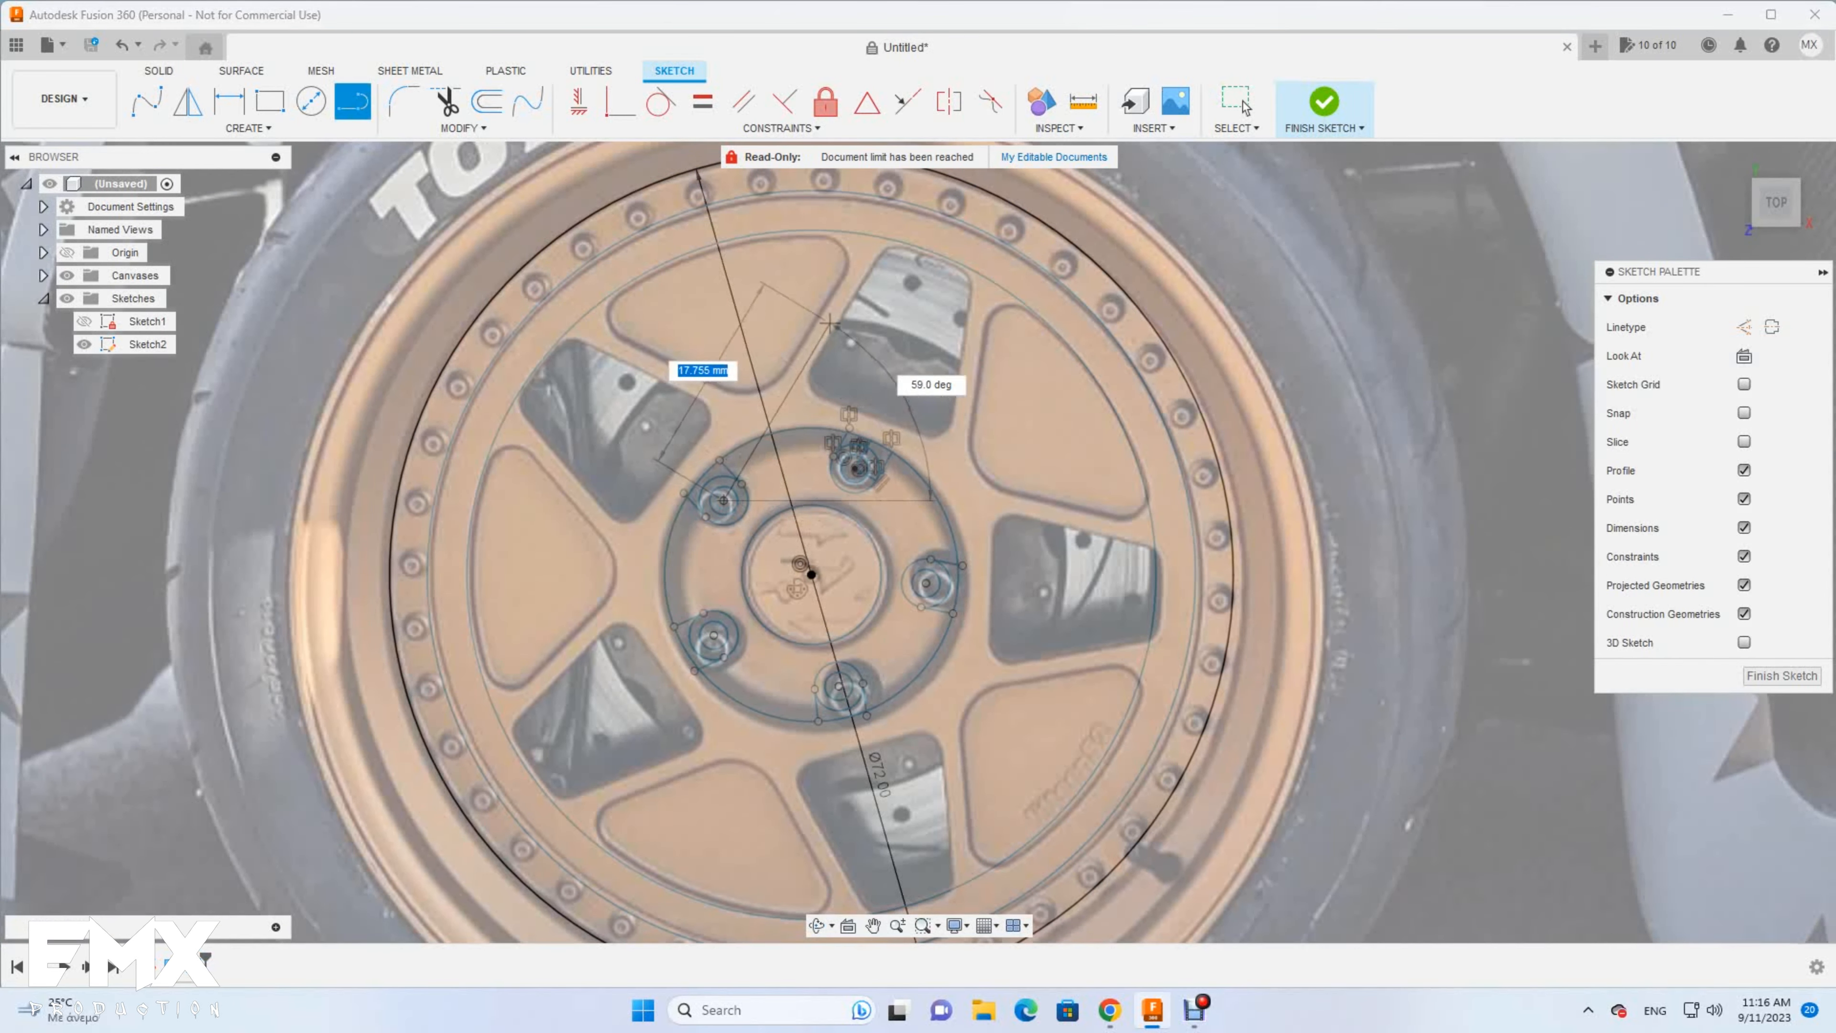
click(890, 239)
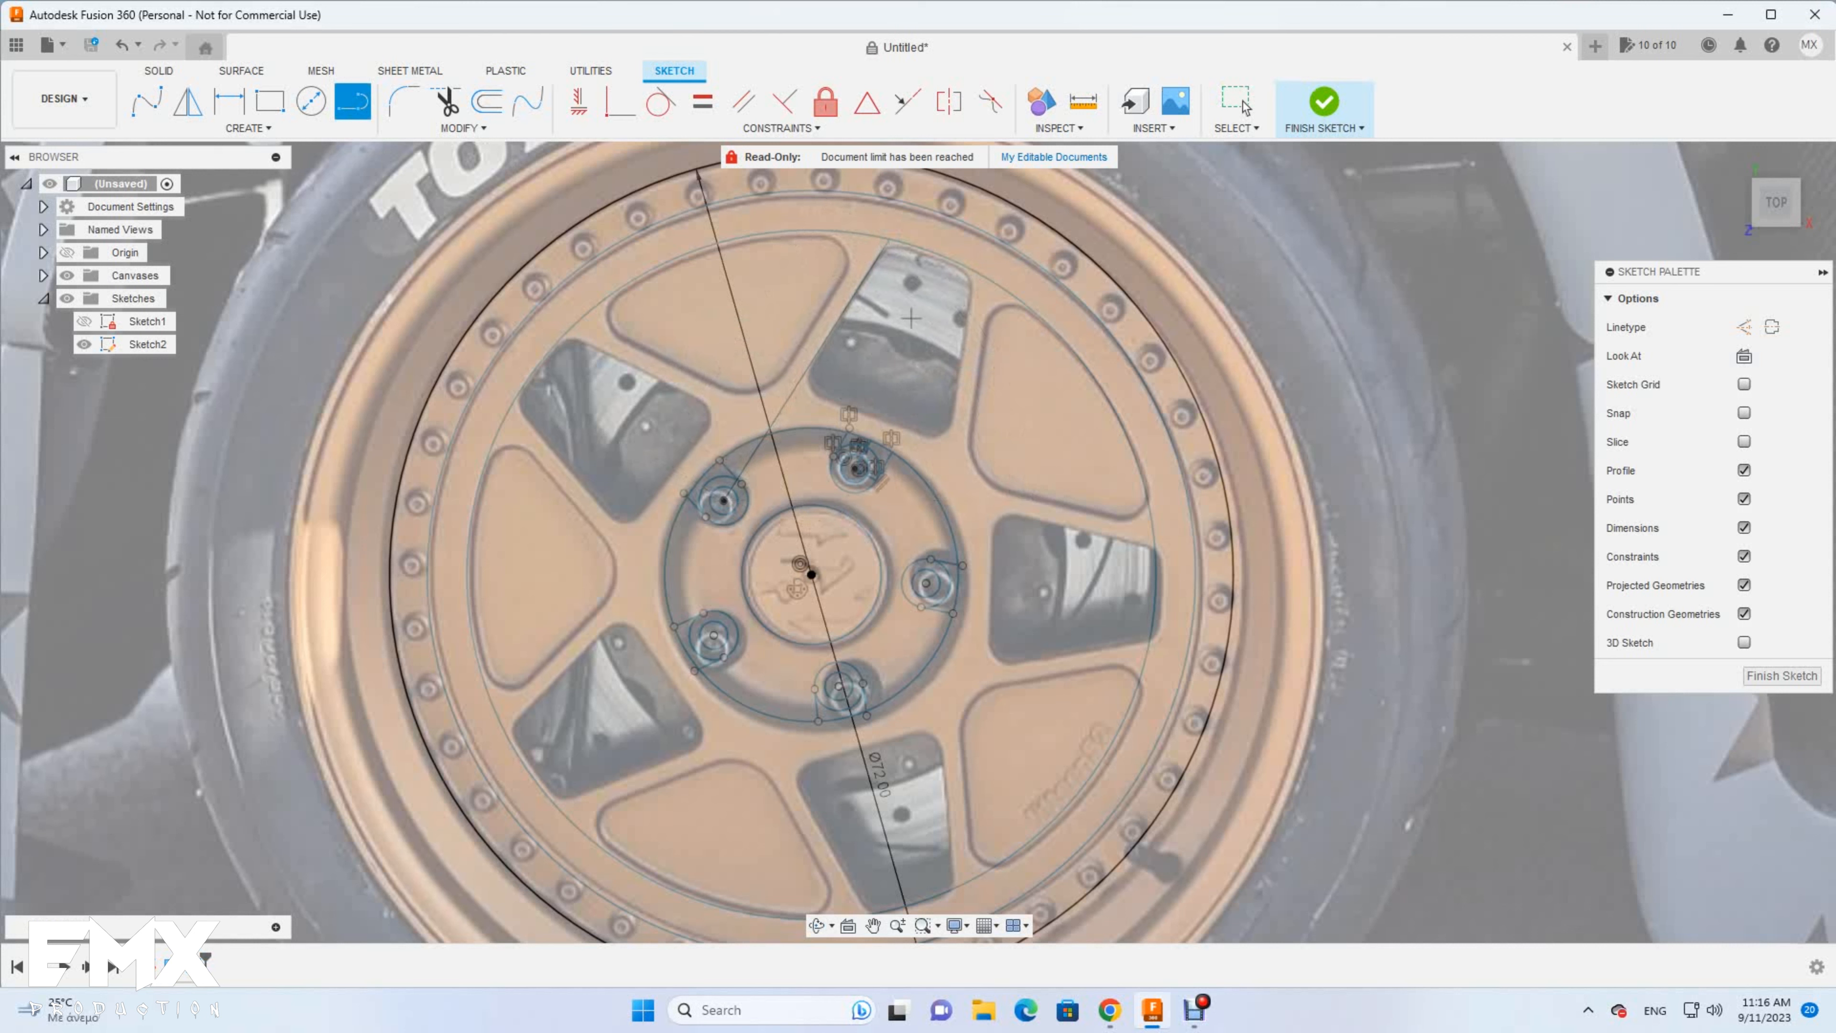
click(724, 500)
click(926, 583)
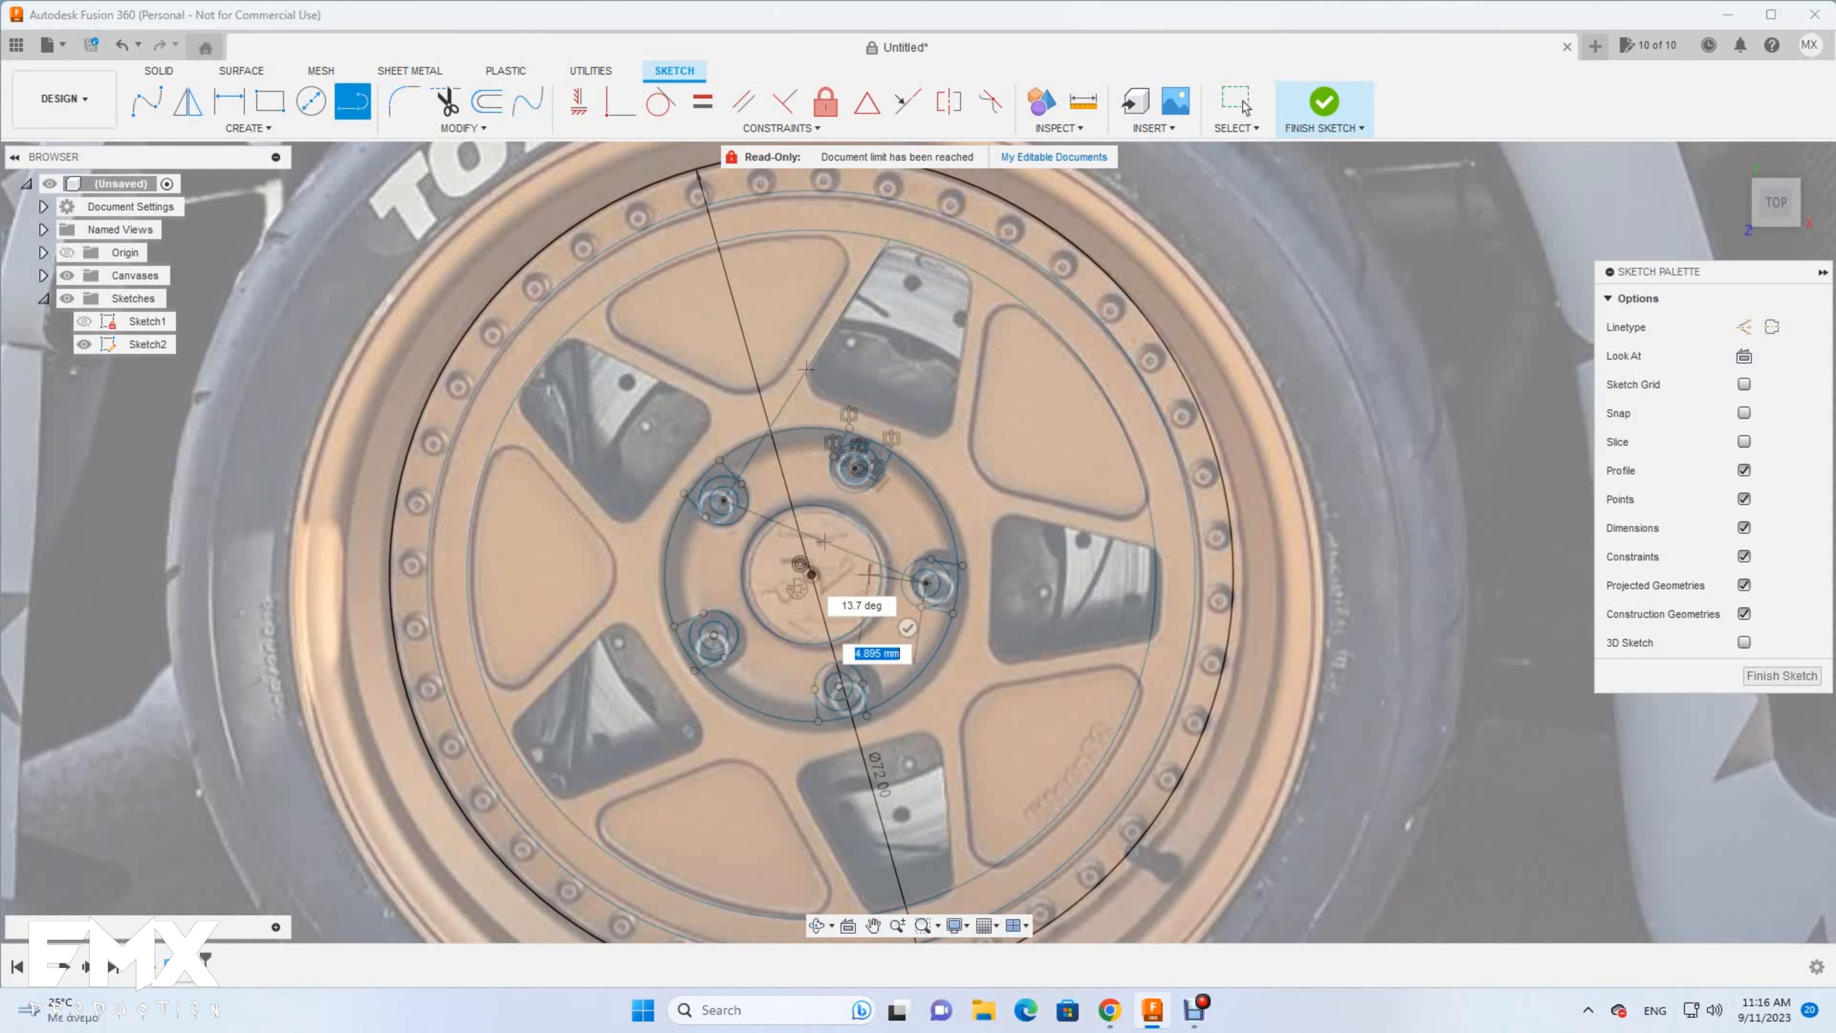
Draw an axis line about 15.7 mm long from the joining line's midpoint through the upper lug hole, and mirror the spoke line across it
click(353, 102)
click(824, 539)
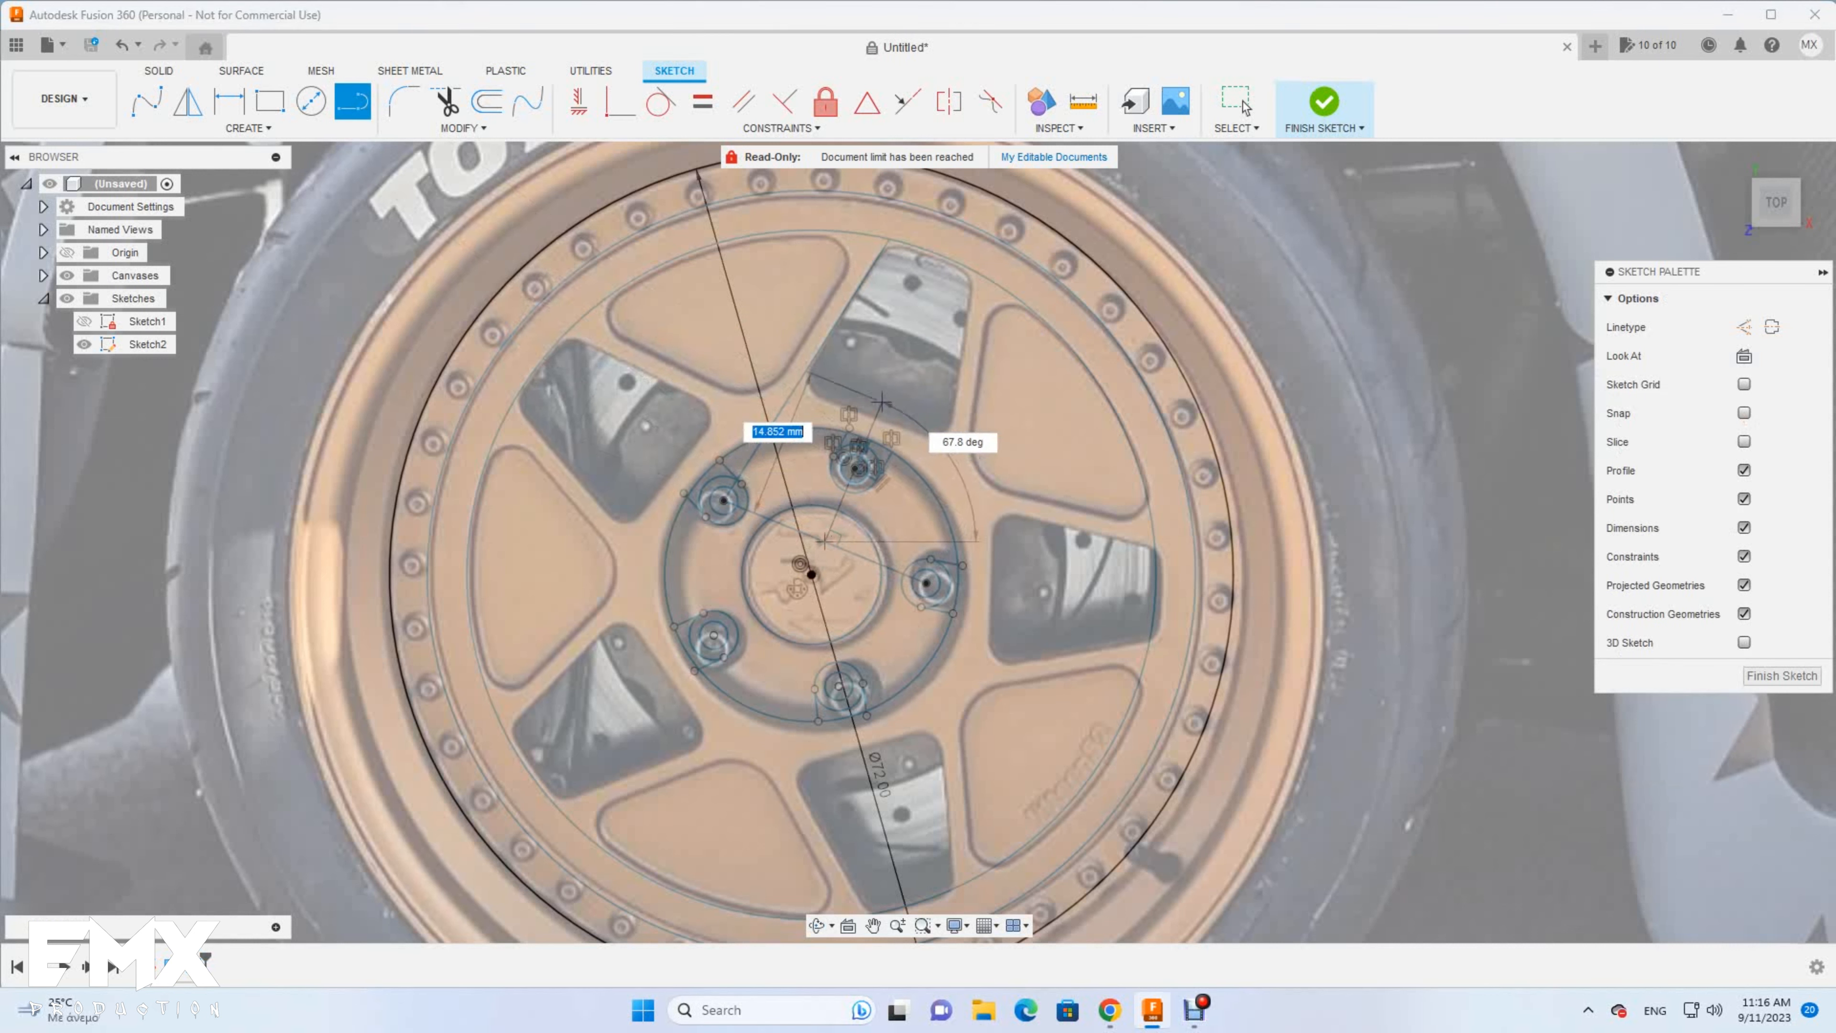
click(894, 371)
click(188, 102)
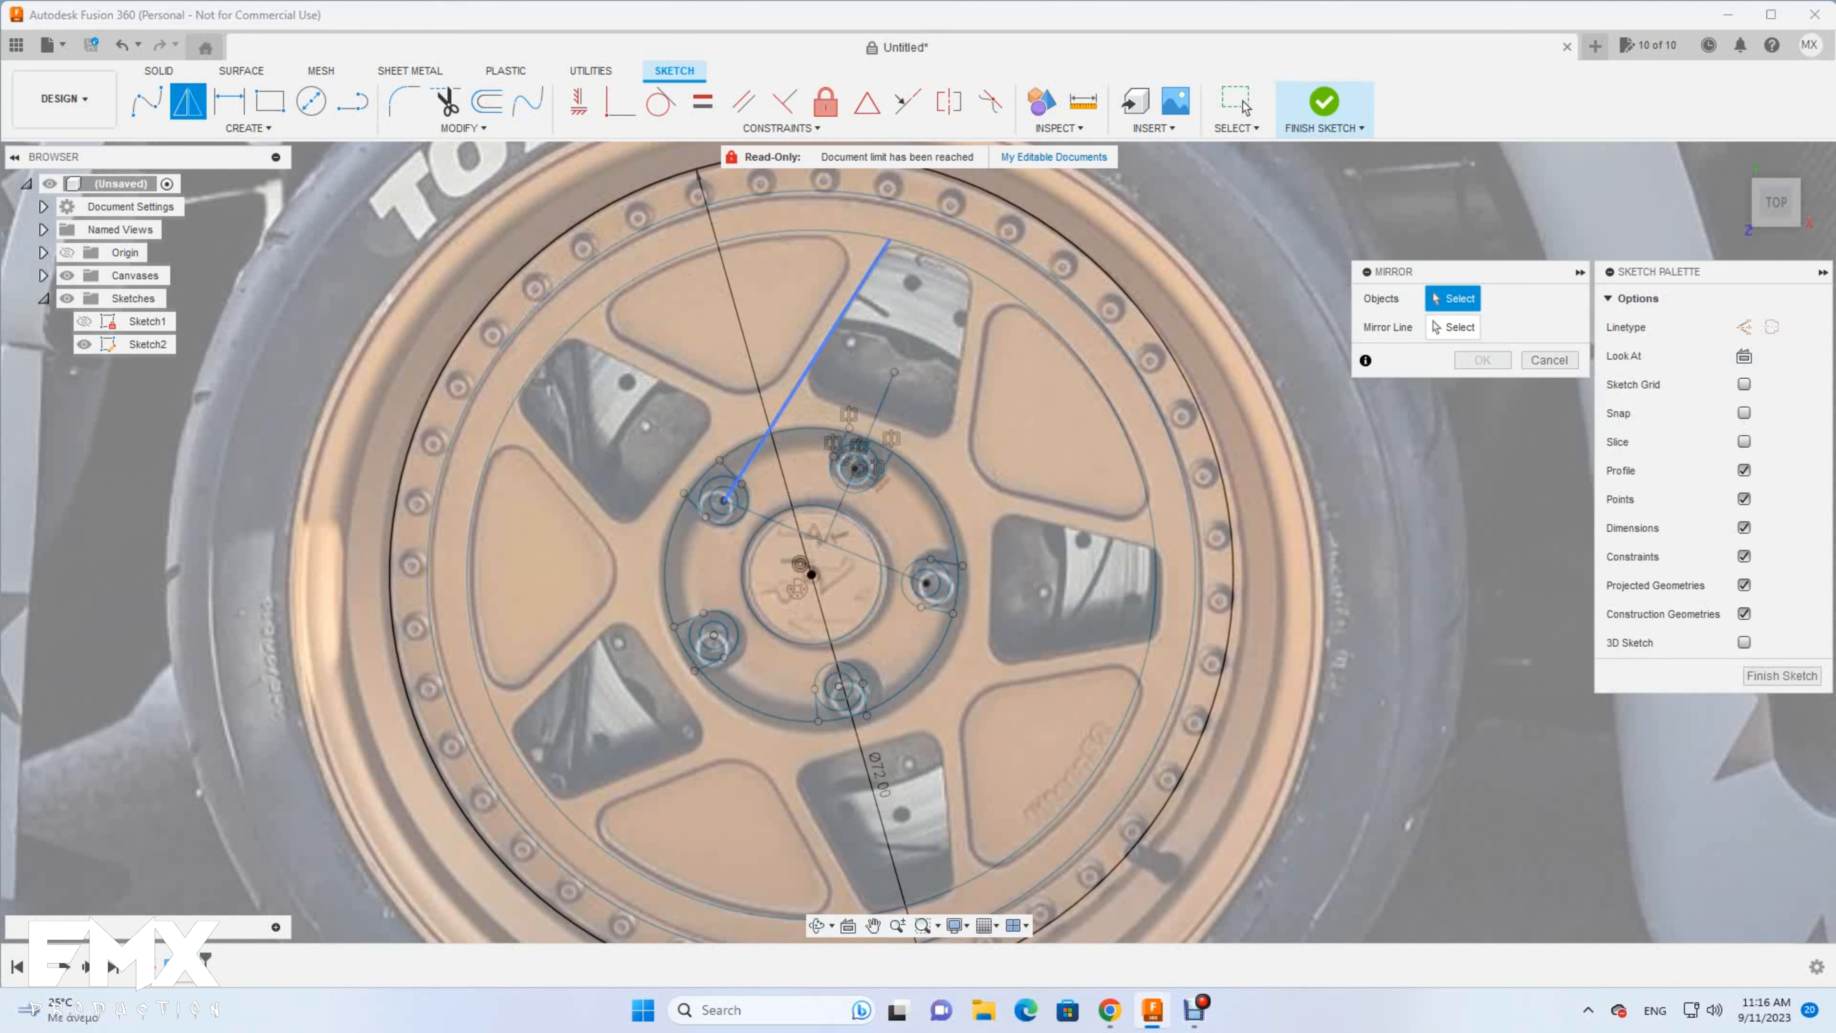
click(862, 449)
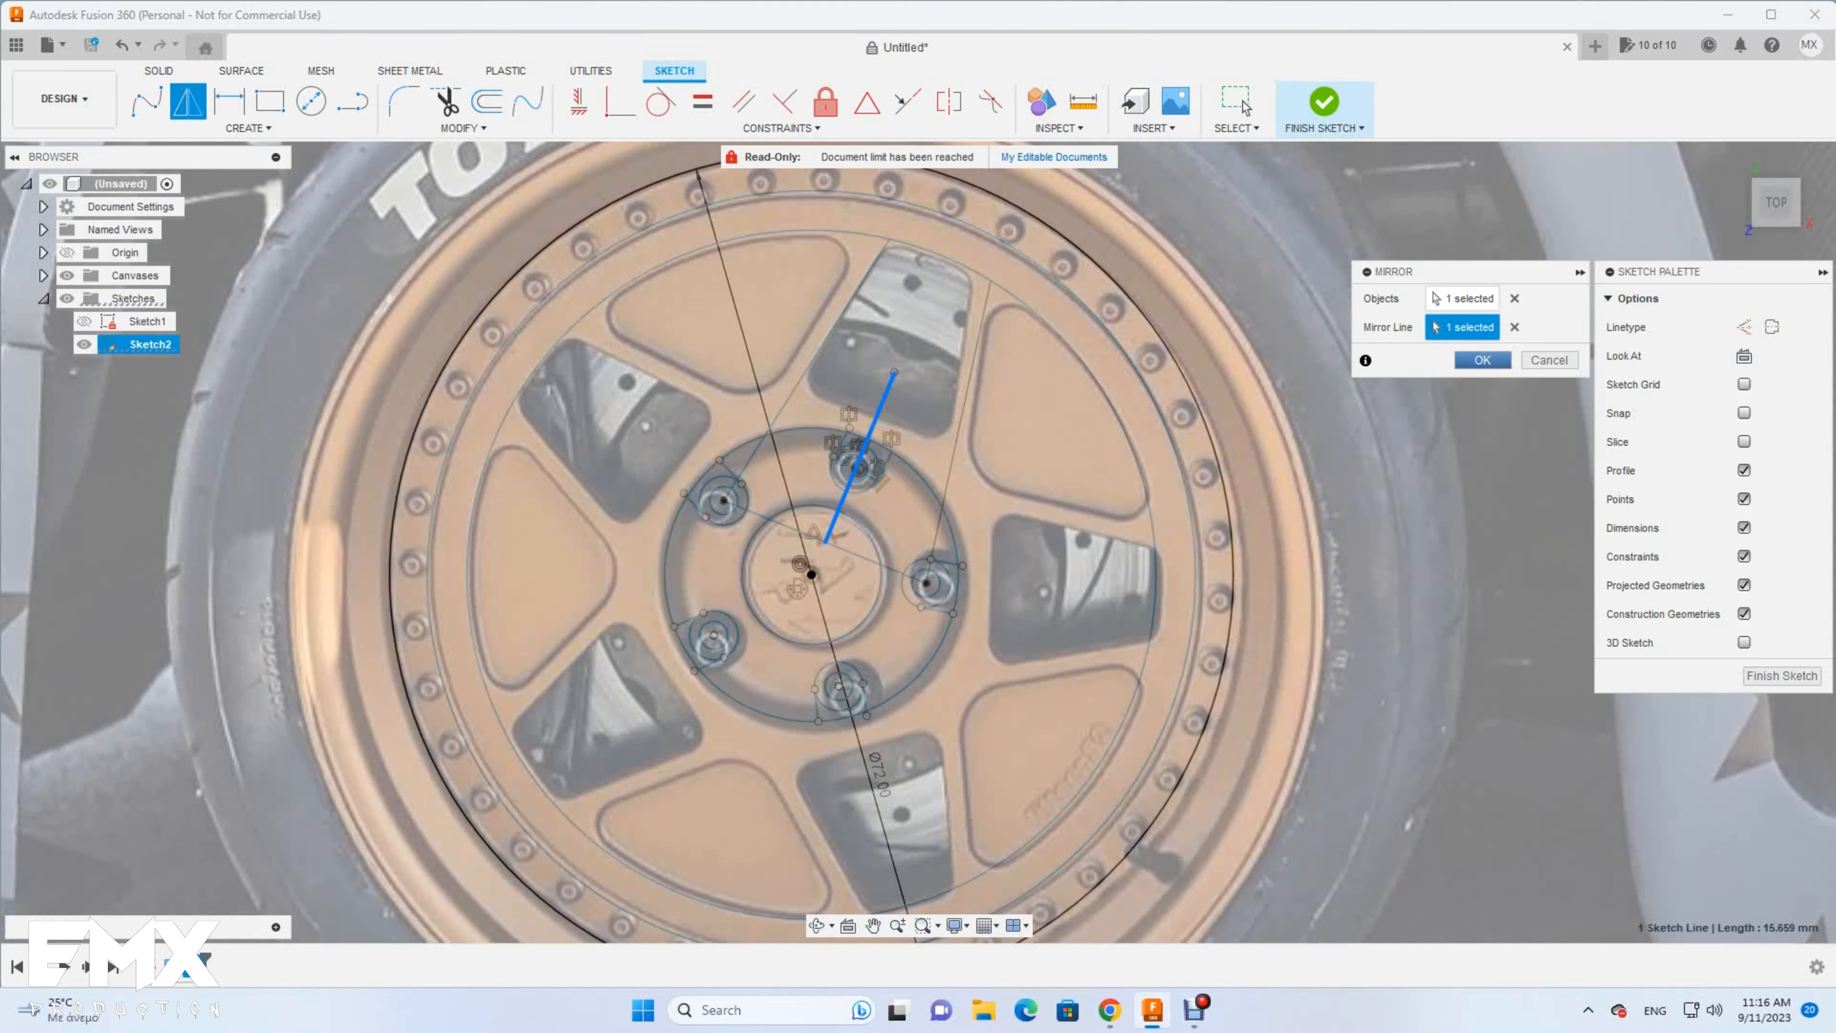
click(1238, 103)
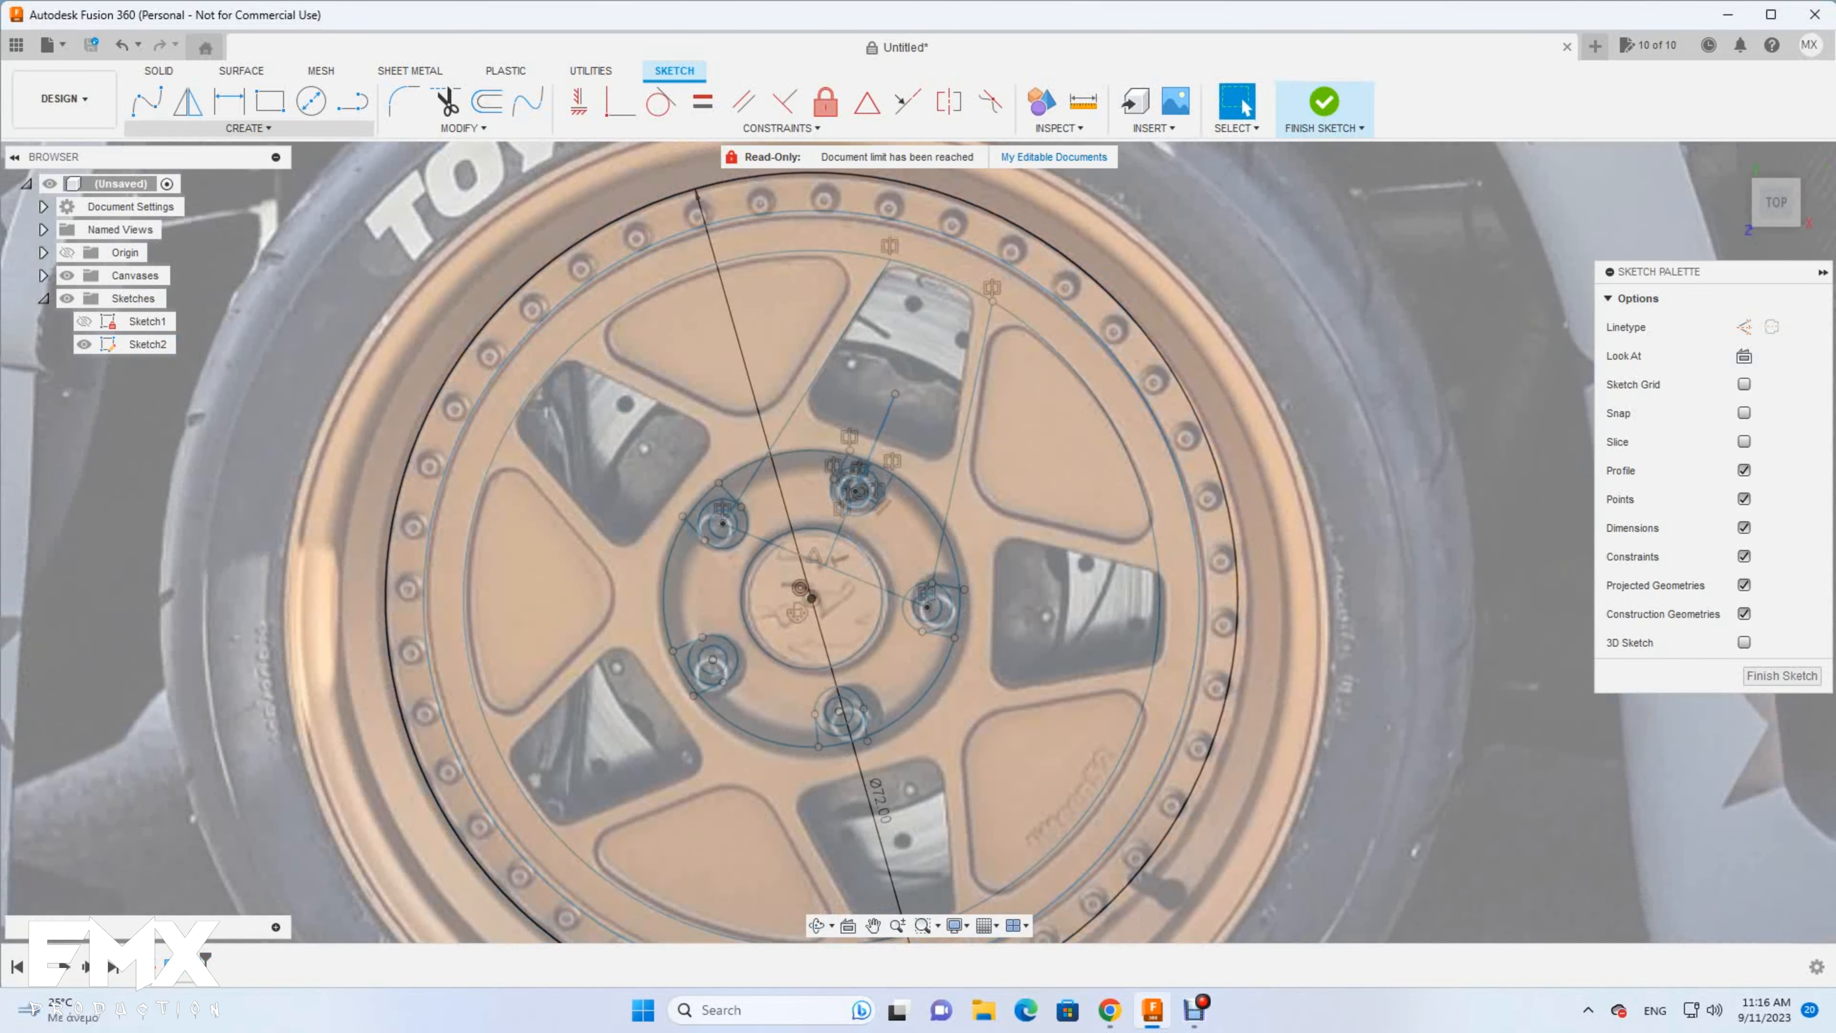
Circular-pattern the two spoke lines around the hub centre with a quantity of 5
click(248, 128)
click(188, 381)
click(835, 349)
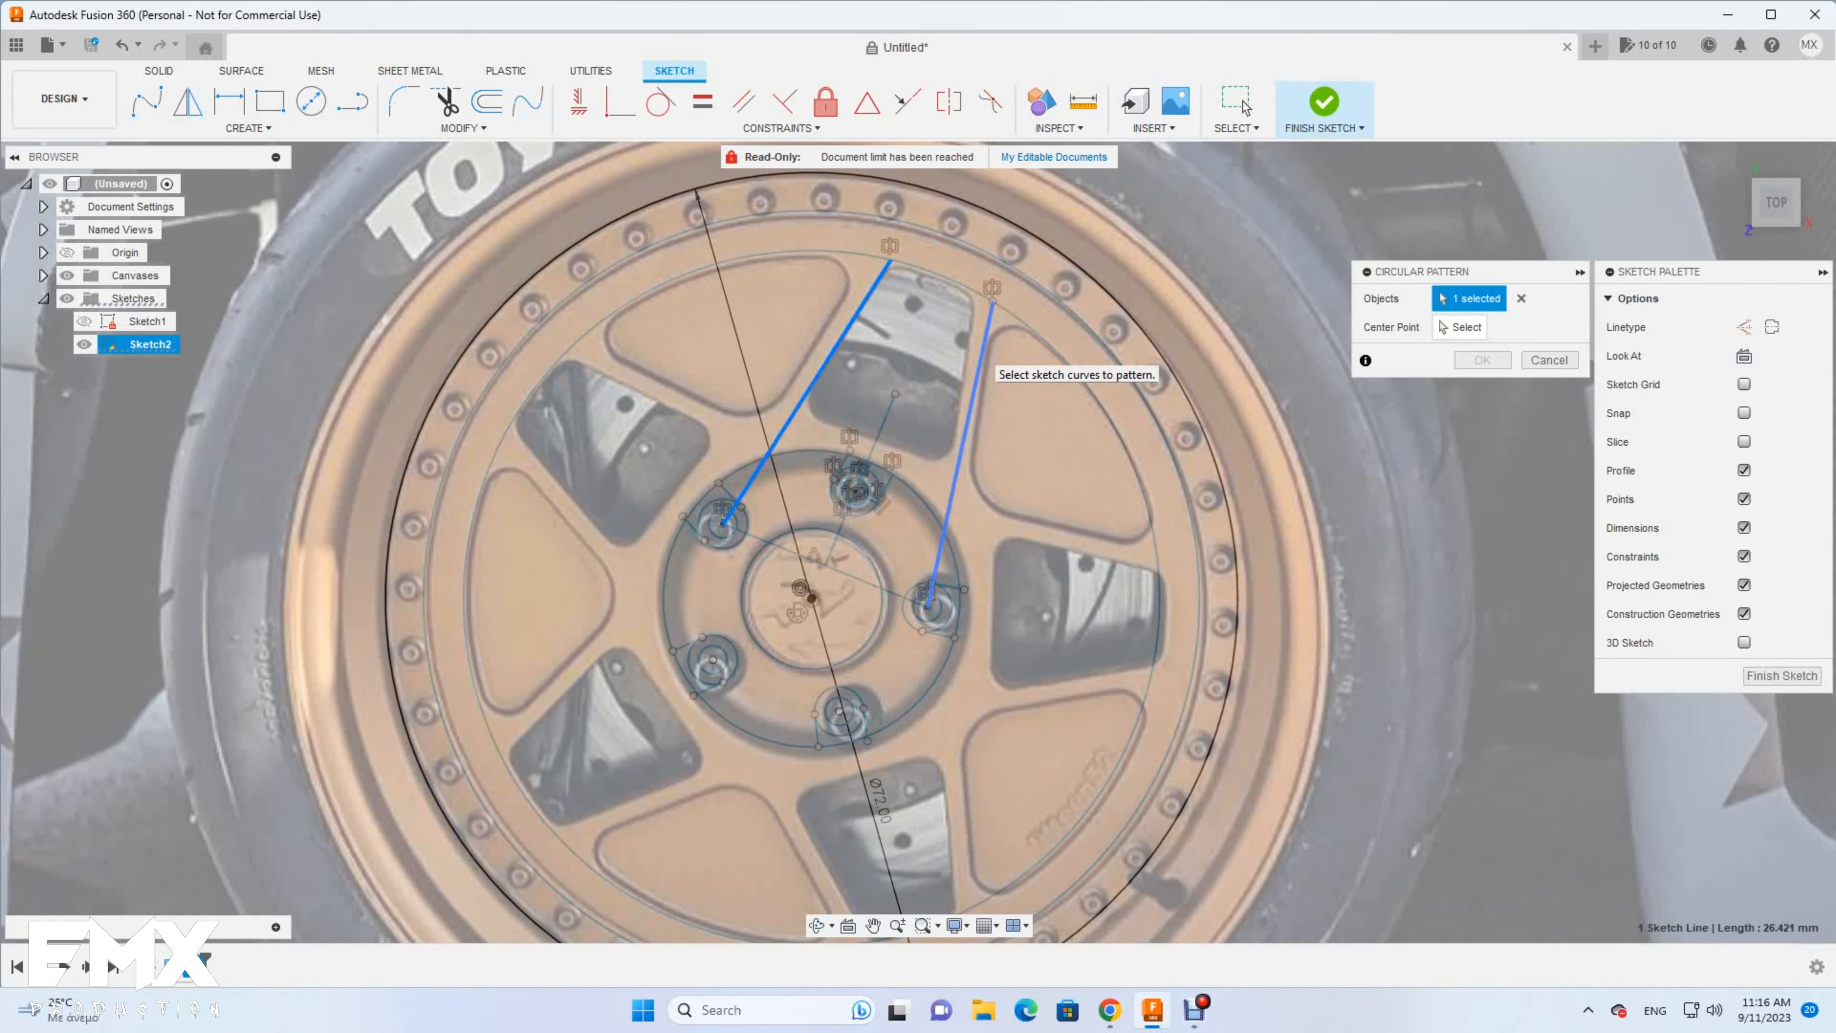
click(982, 350)
click(1460, 328)
click(954, 551)
text(5)
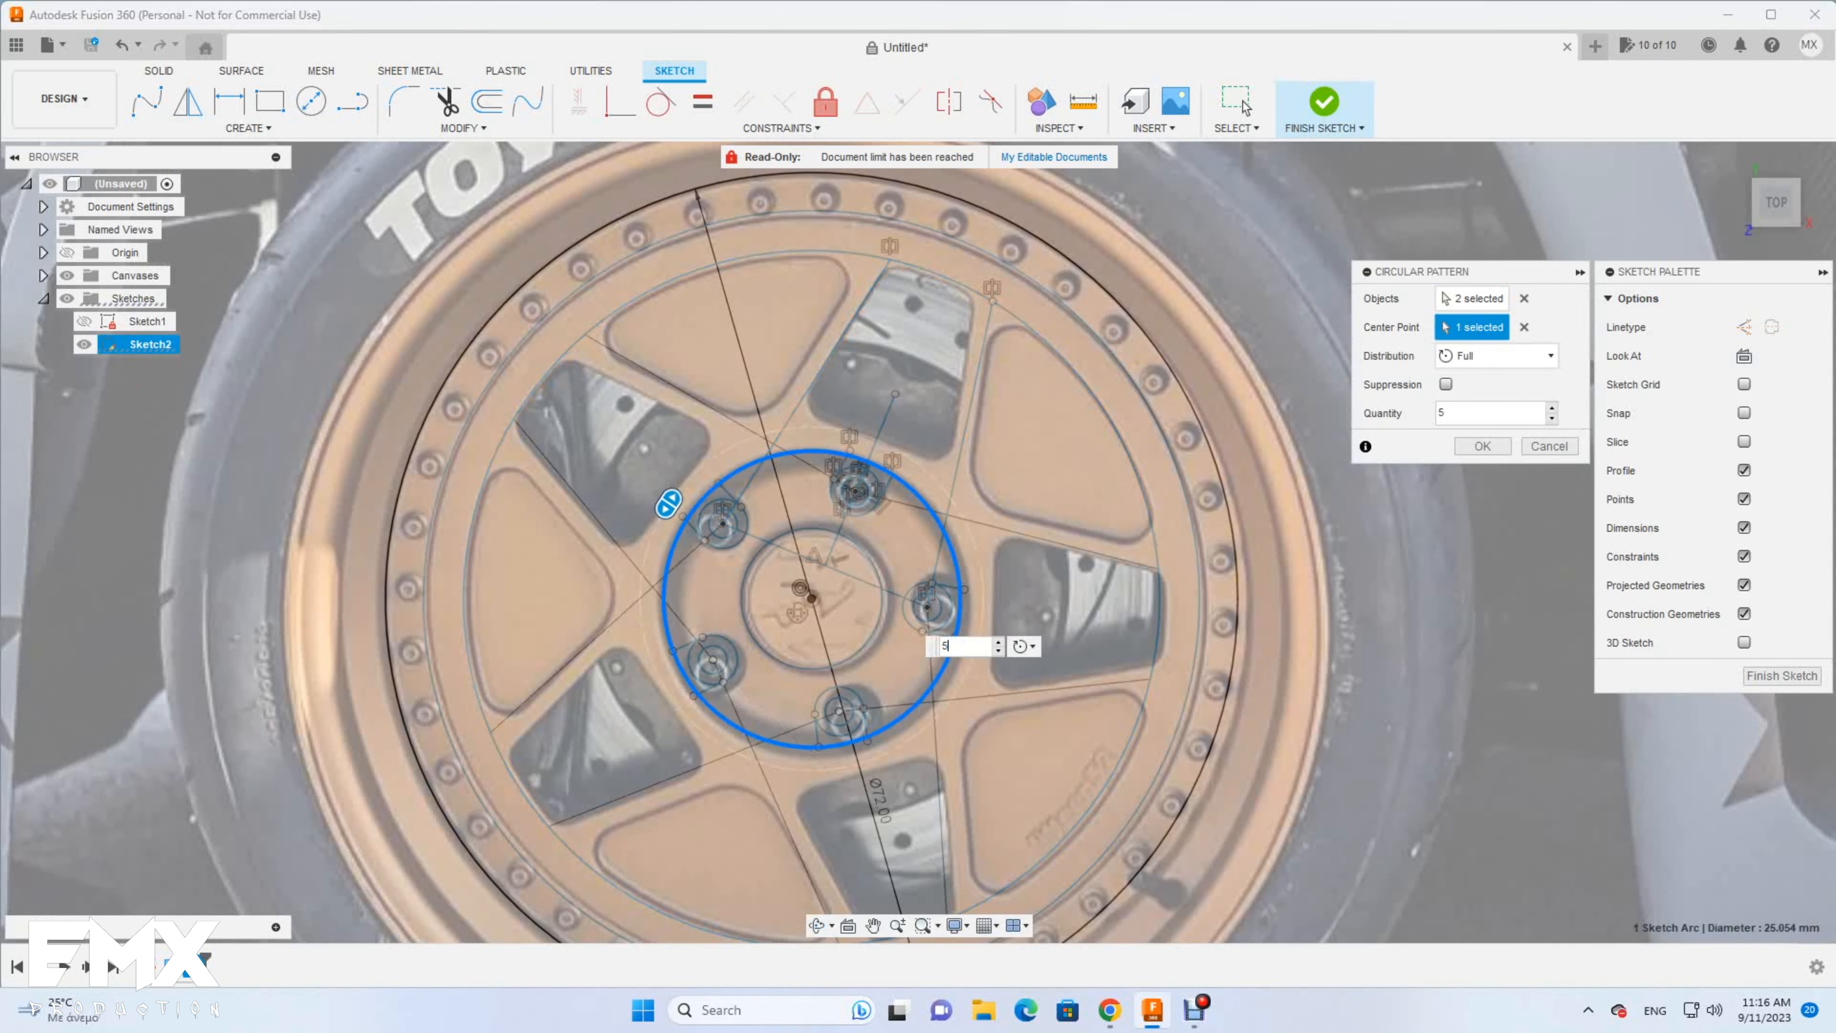
key(Return)
key(c)
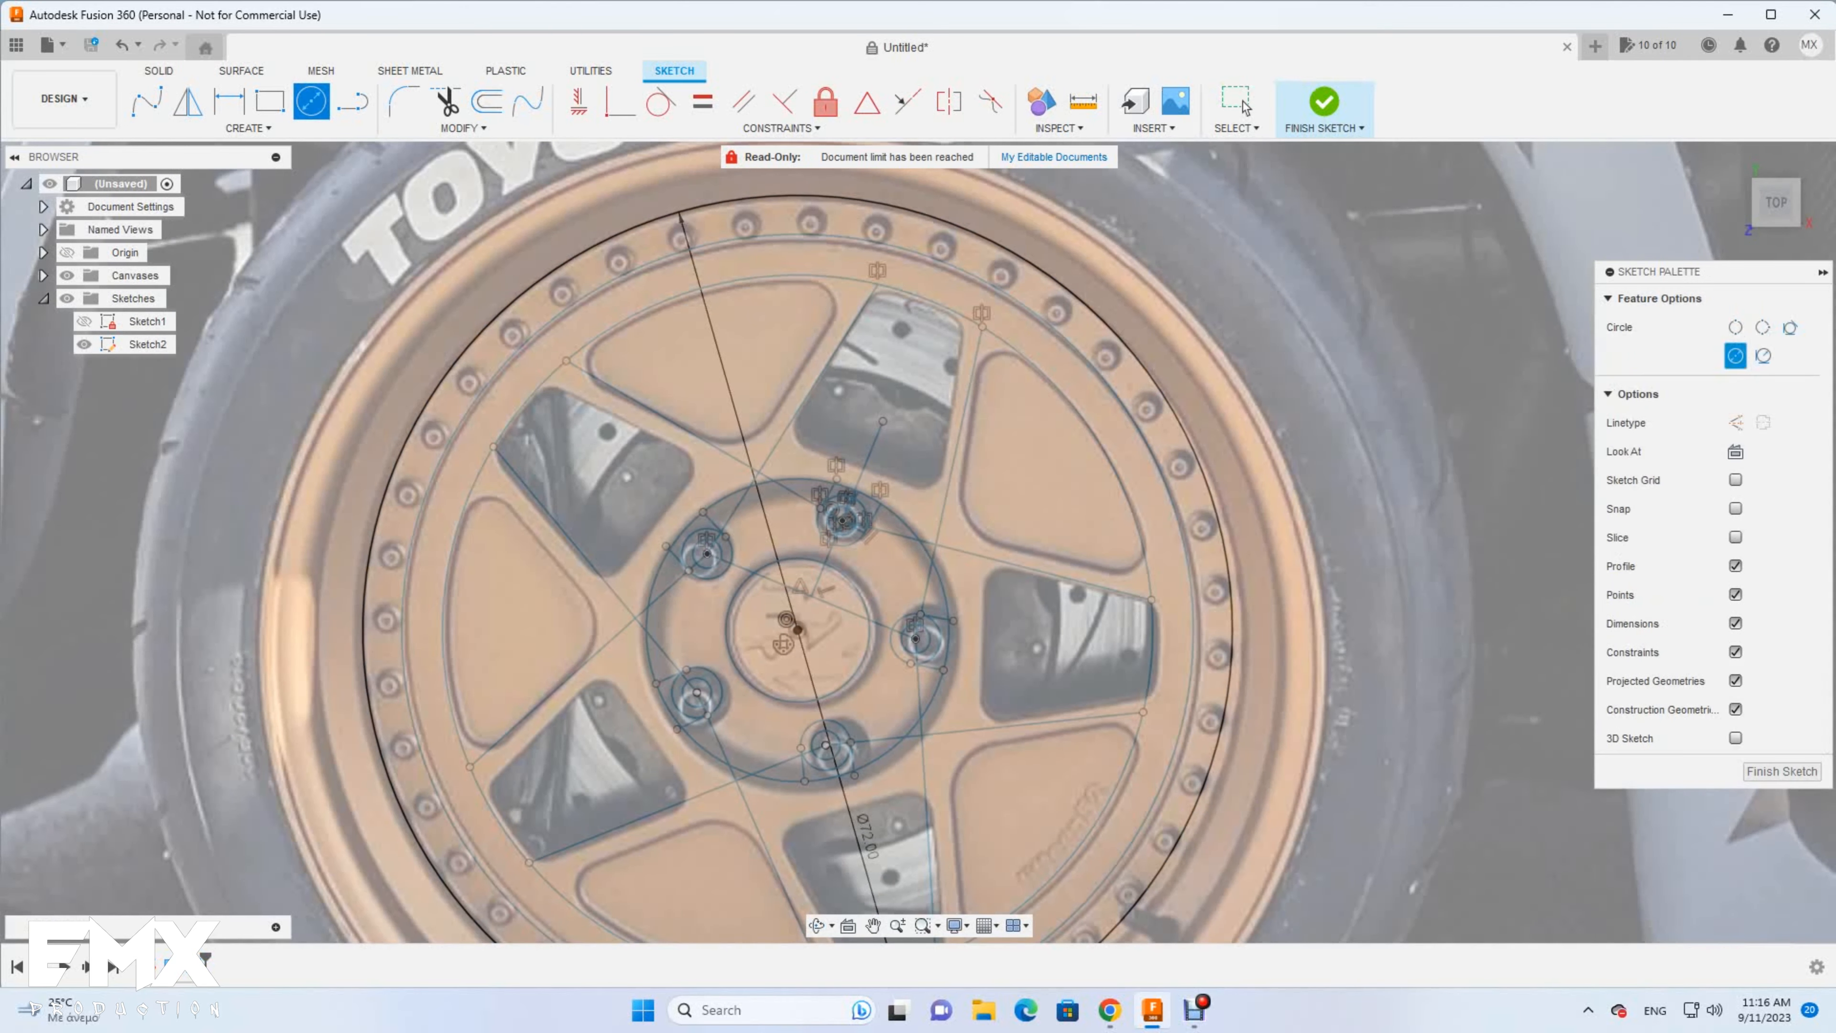
key(l)
click(883, 421)
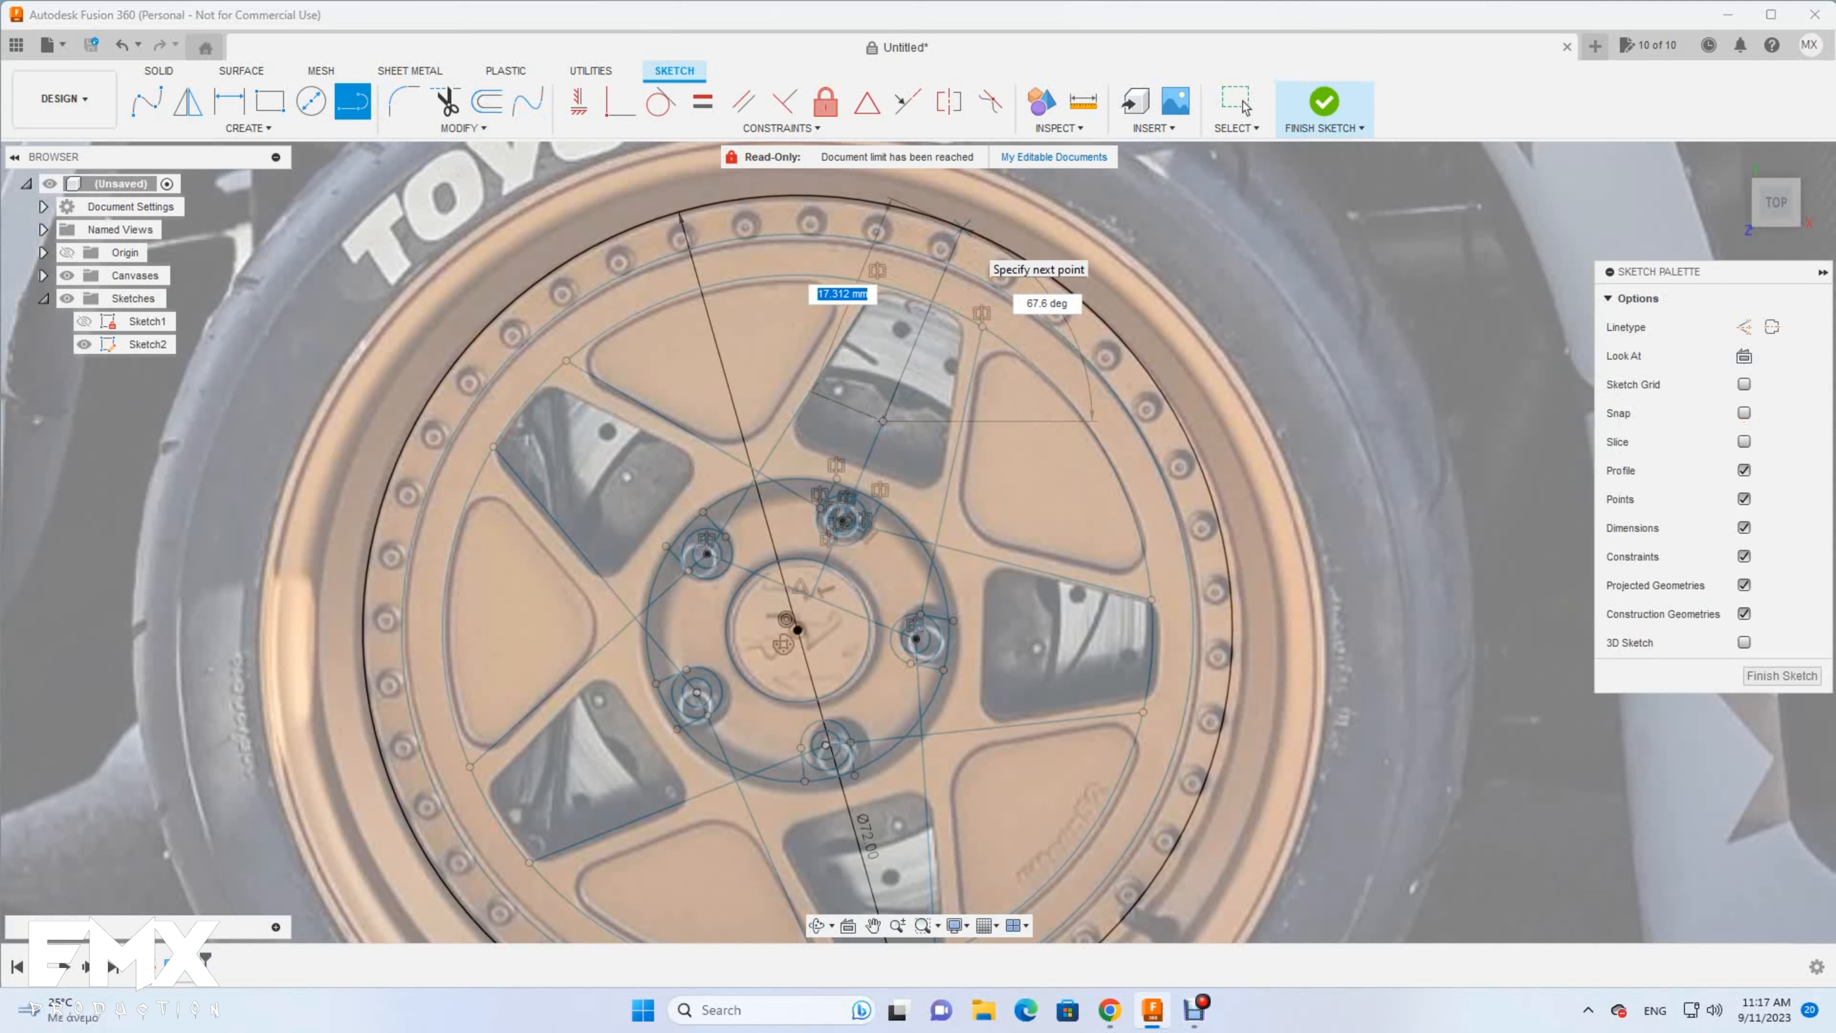
scroll(977, 214, down, 5)
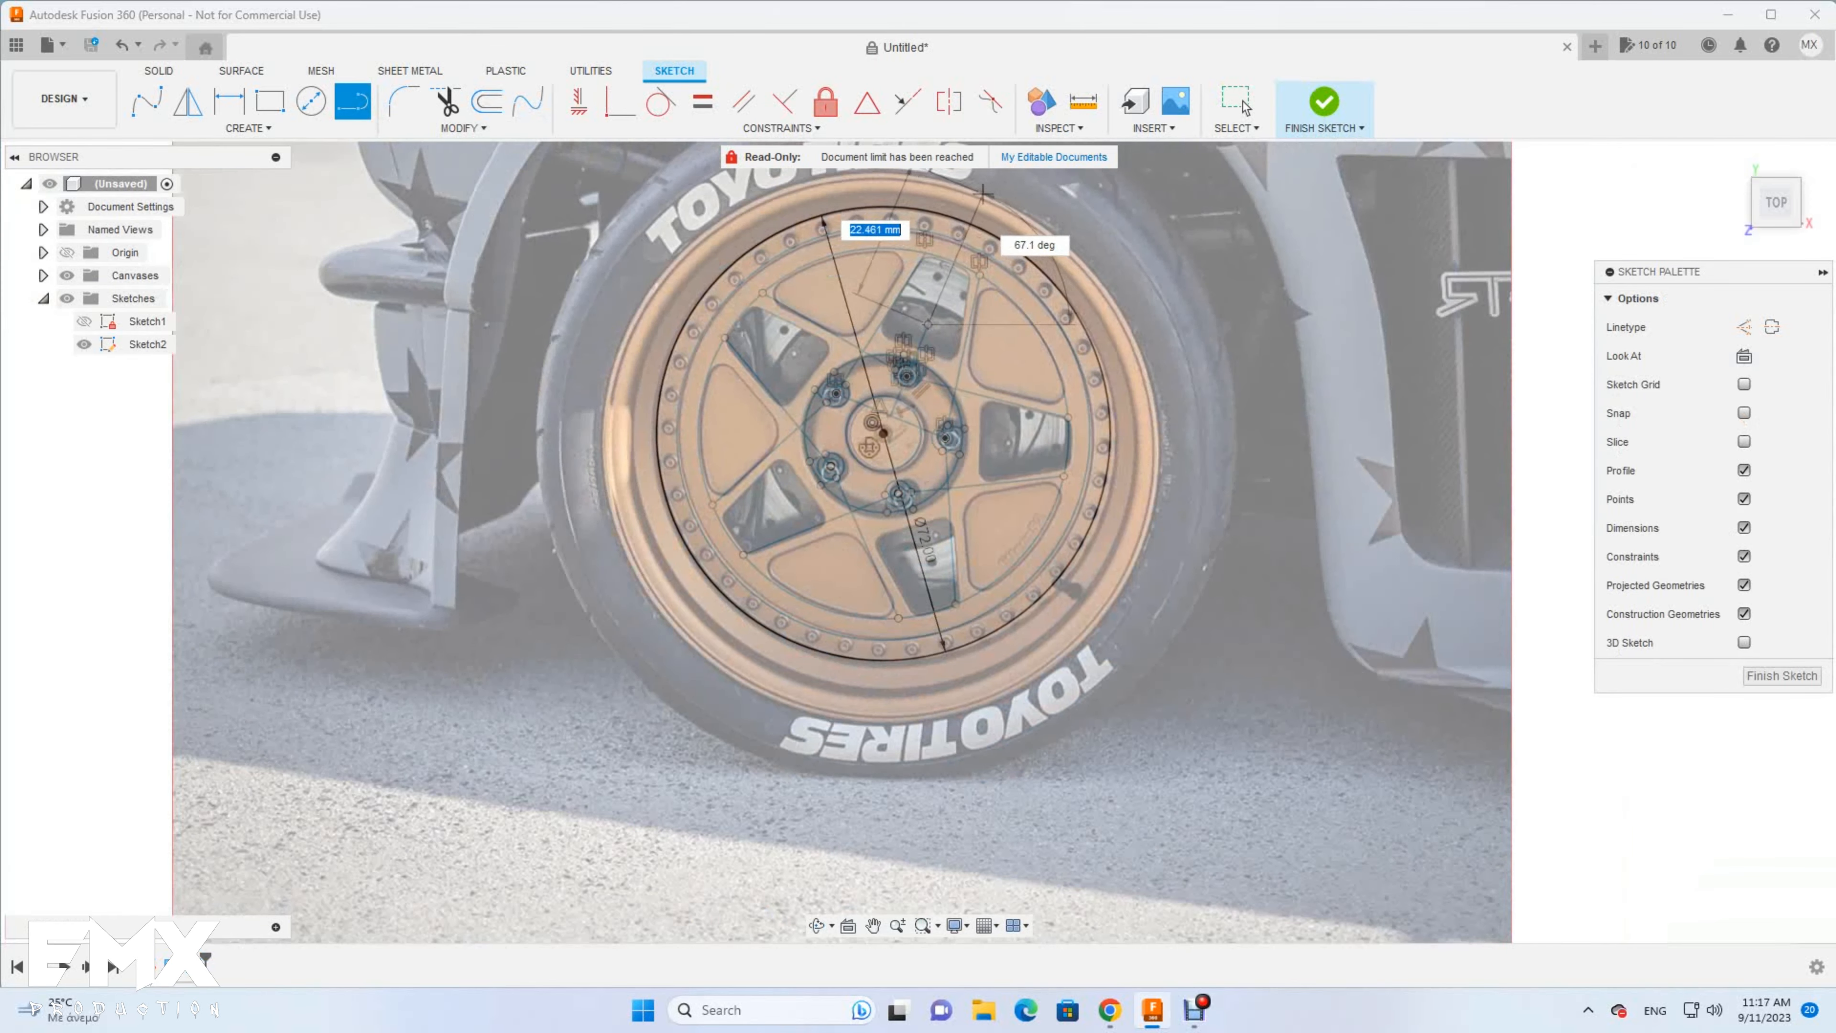
key(c)
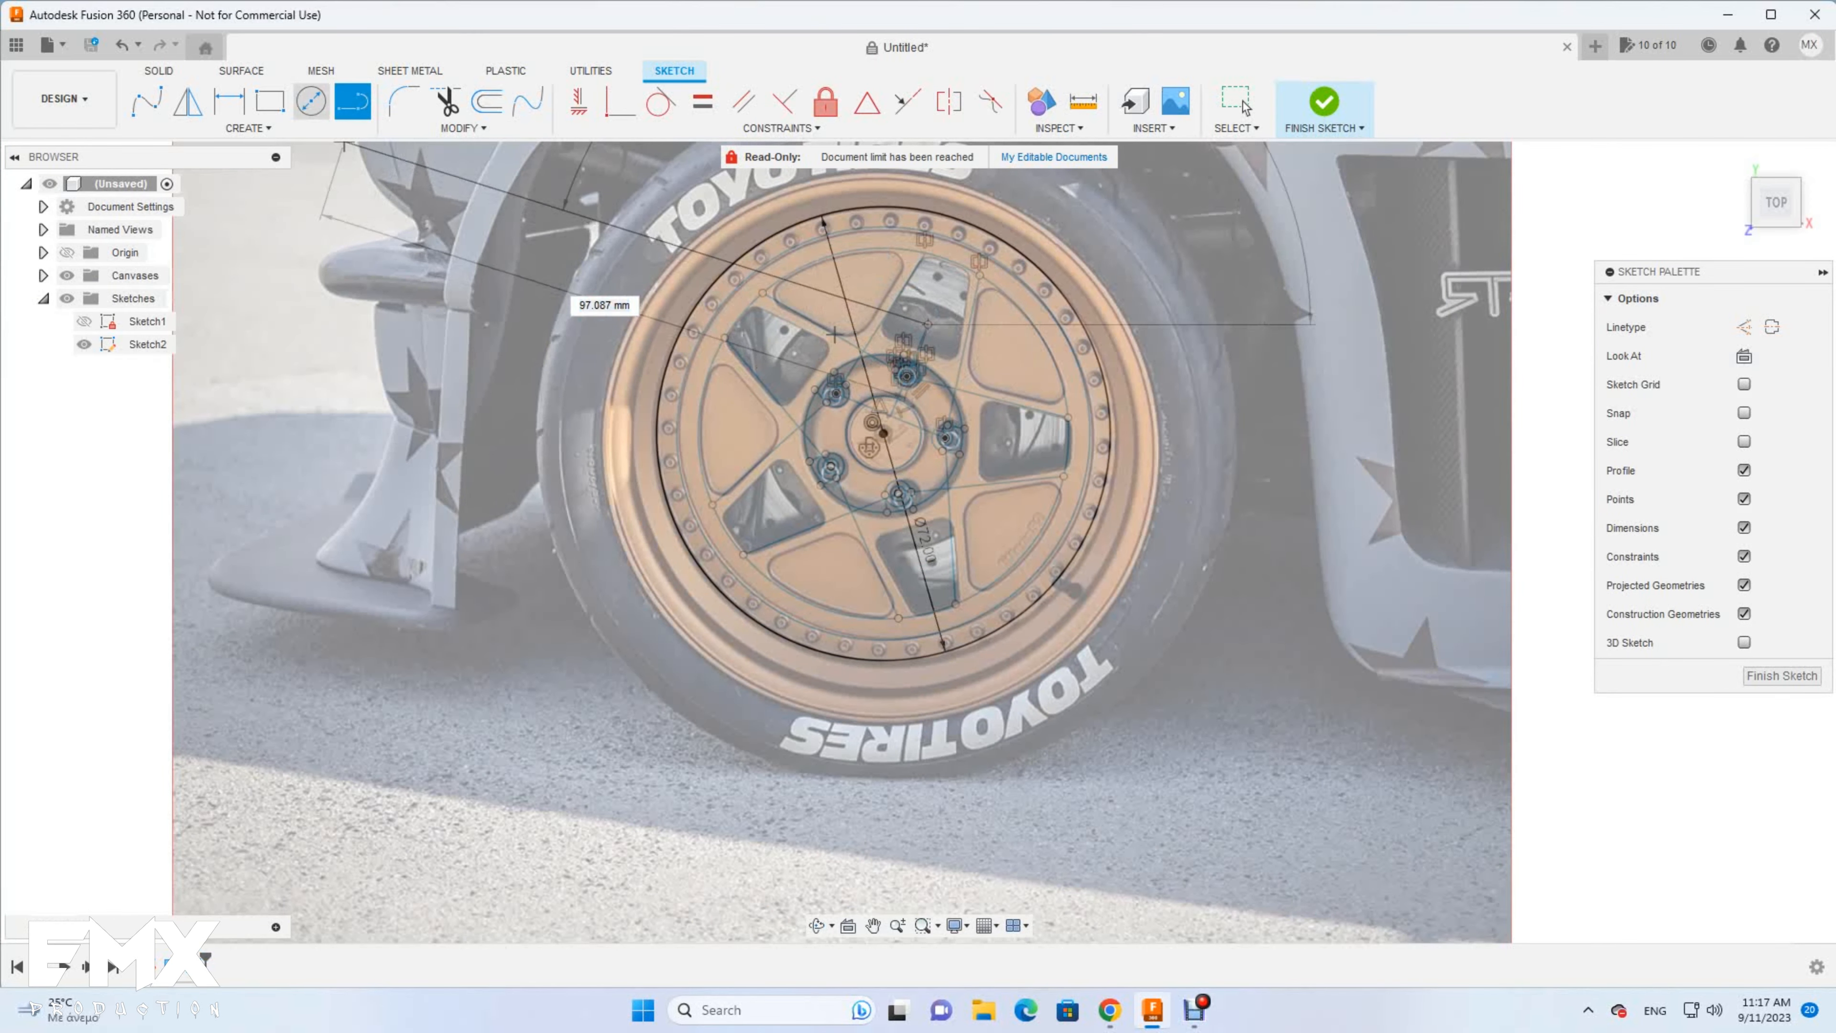
scroll(976, 210, up, 5)
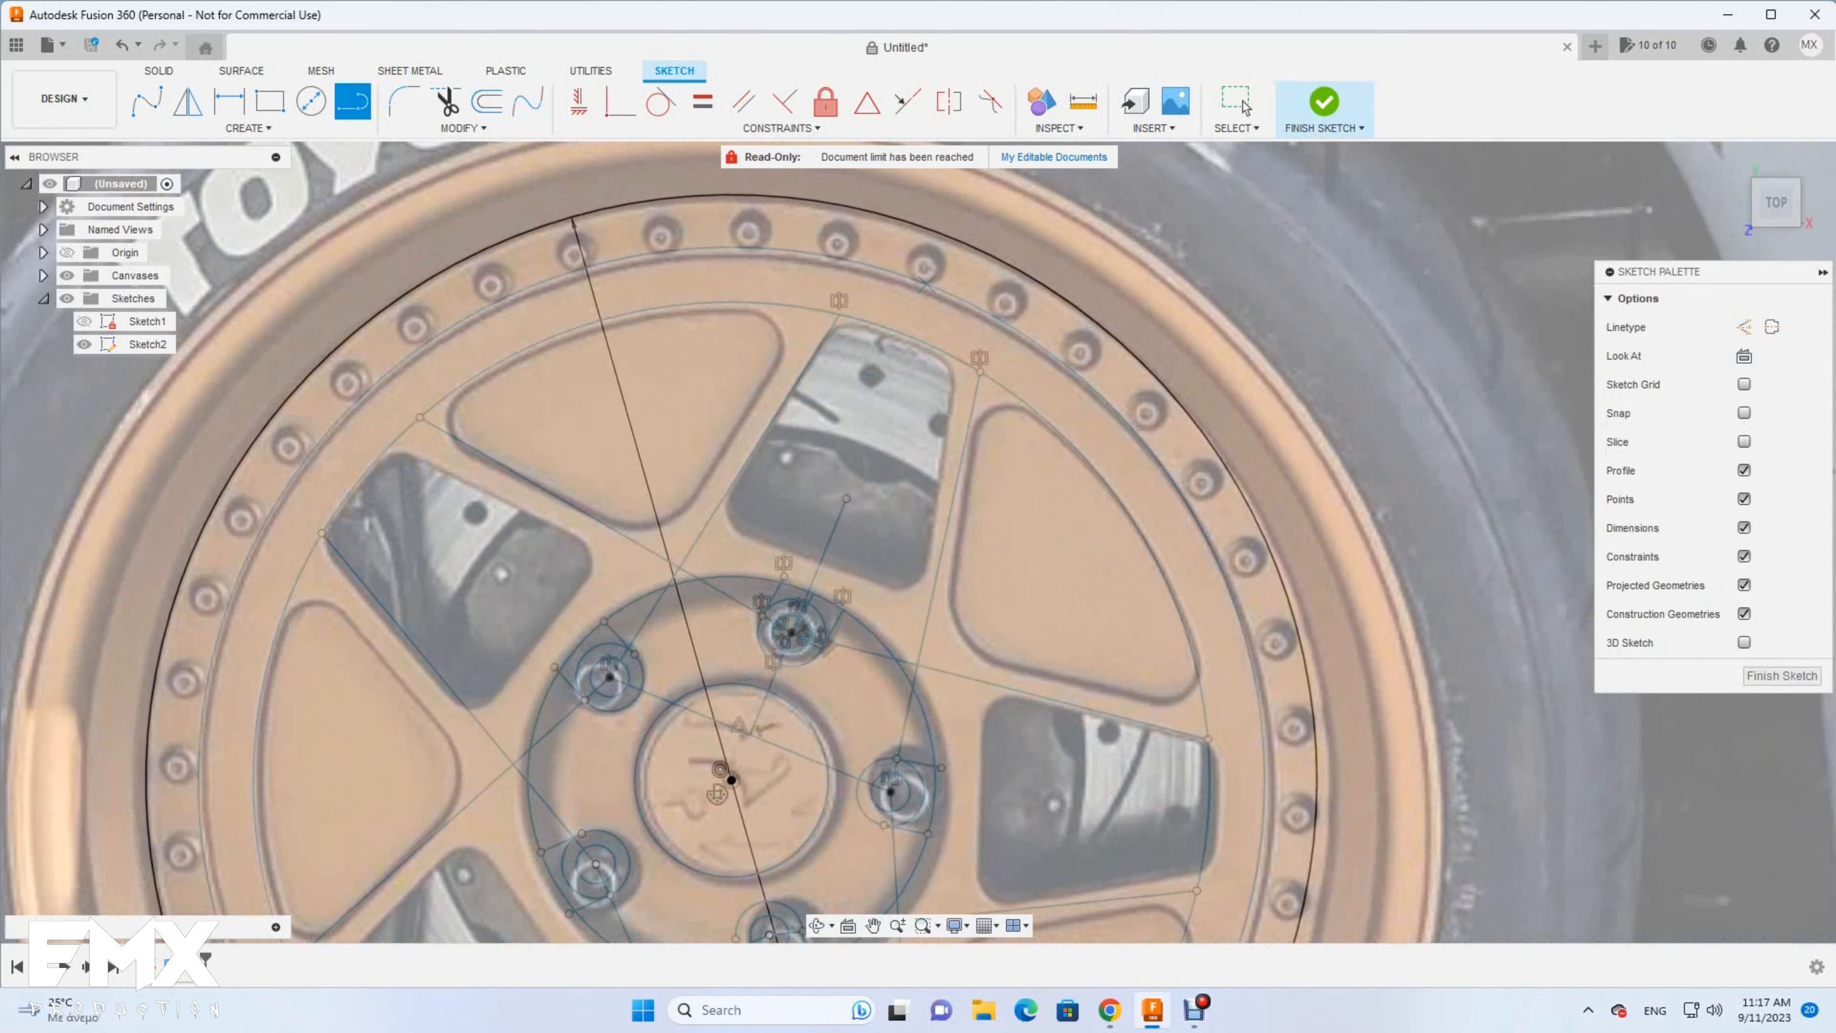
Draw a short line across the outer bolt band at a rivet and place a 1.5 mm diameter circle on it
click(927, 284)
click(944, 236)
key(c)
scroll(876, 240, up, 2)
click(935, 257)
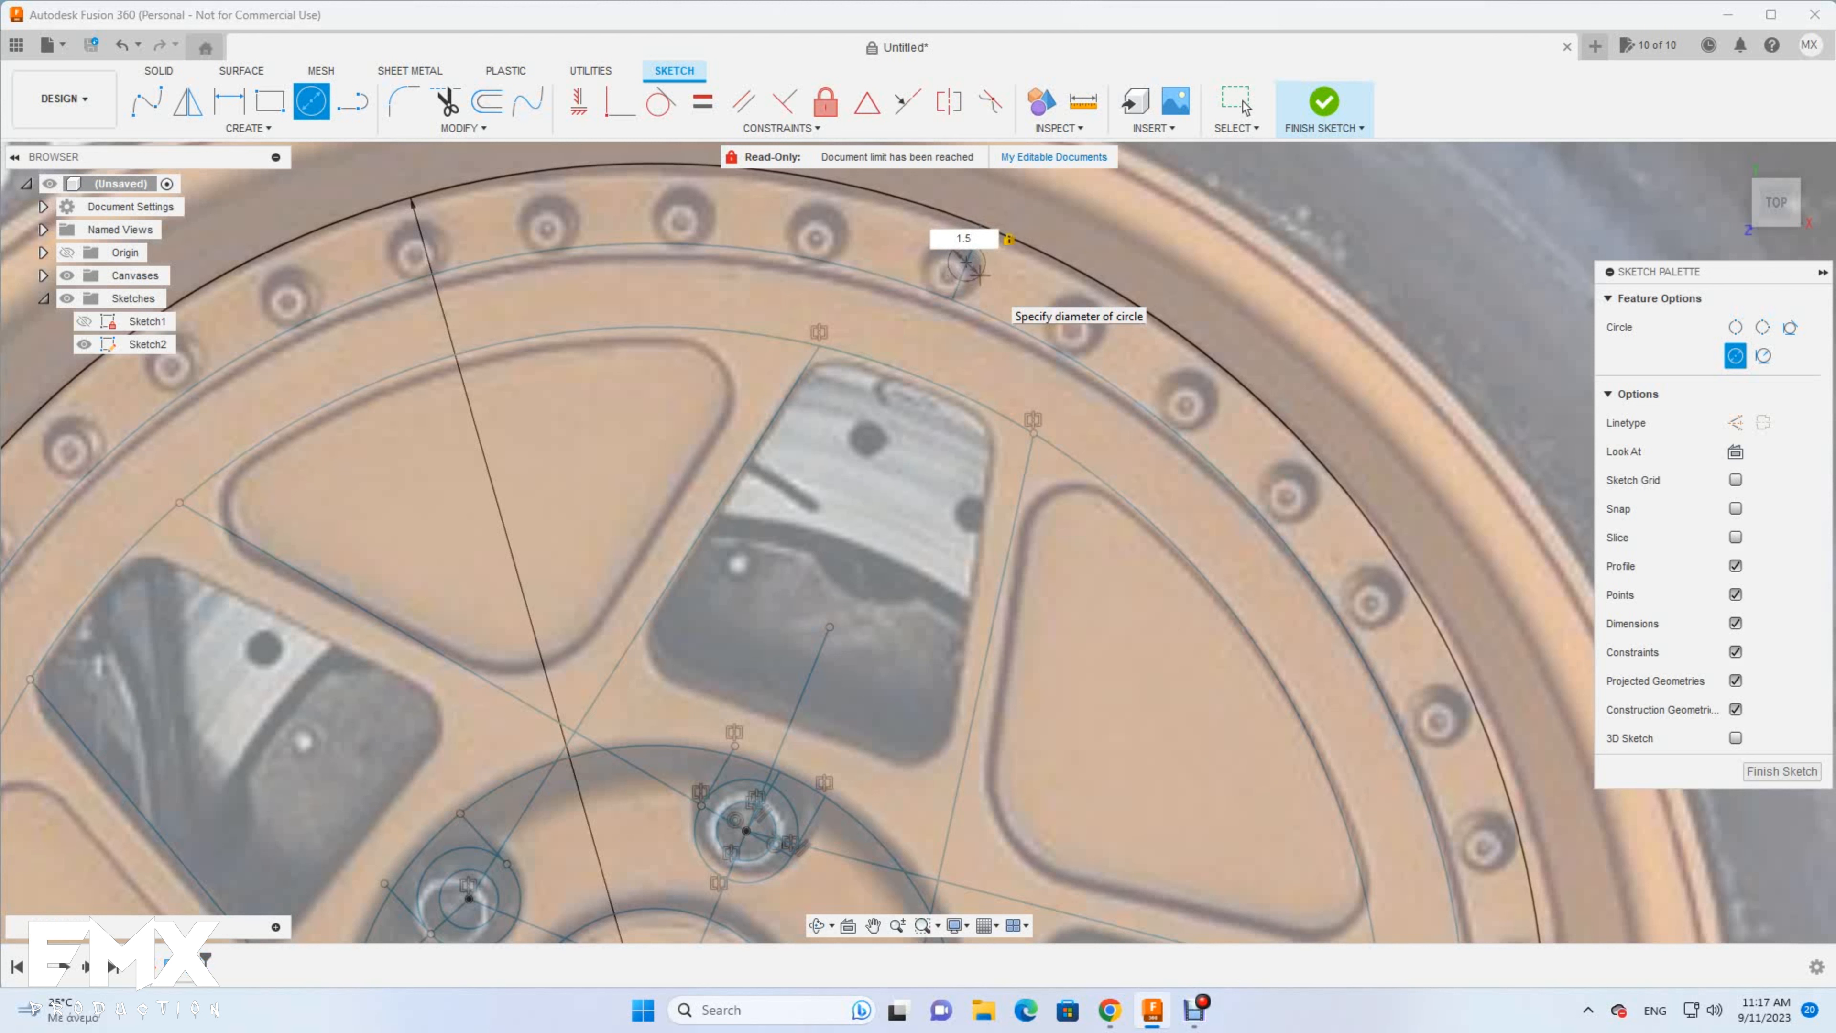
key(Return)
Draw a 2 mm diameter circle concentric with the 1.5 mm rivet circle
key(c)
click(966, 263)
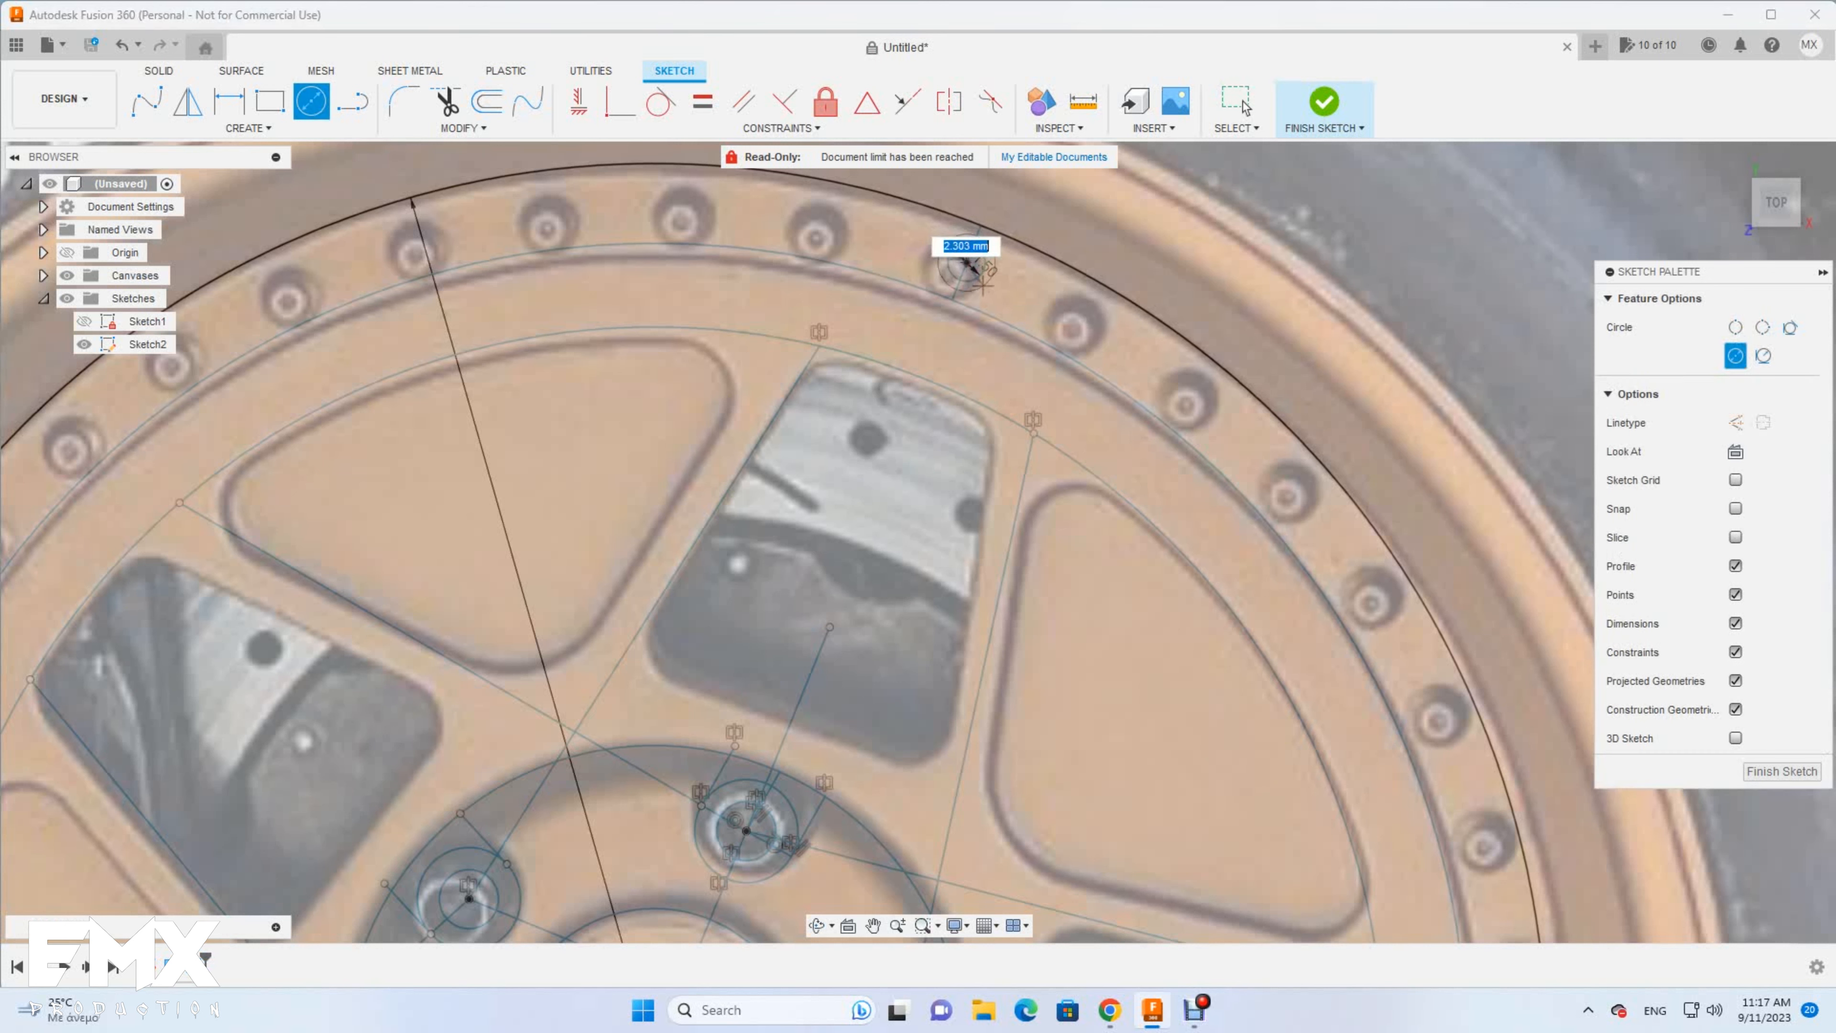
text(2)
key(Return)
key(Escape)
Circular-pattern the two rivet circles around the wheel centre with a full distribution and a quantity of 40
click(248, 128)
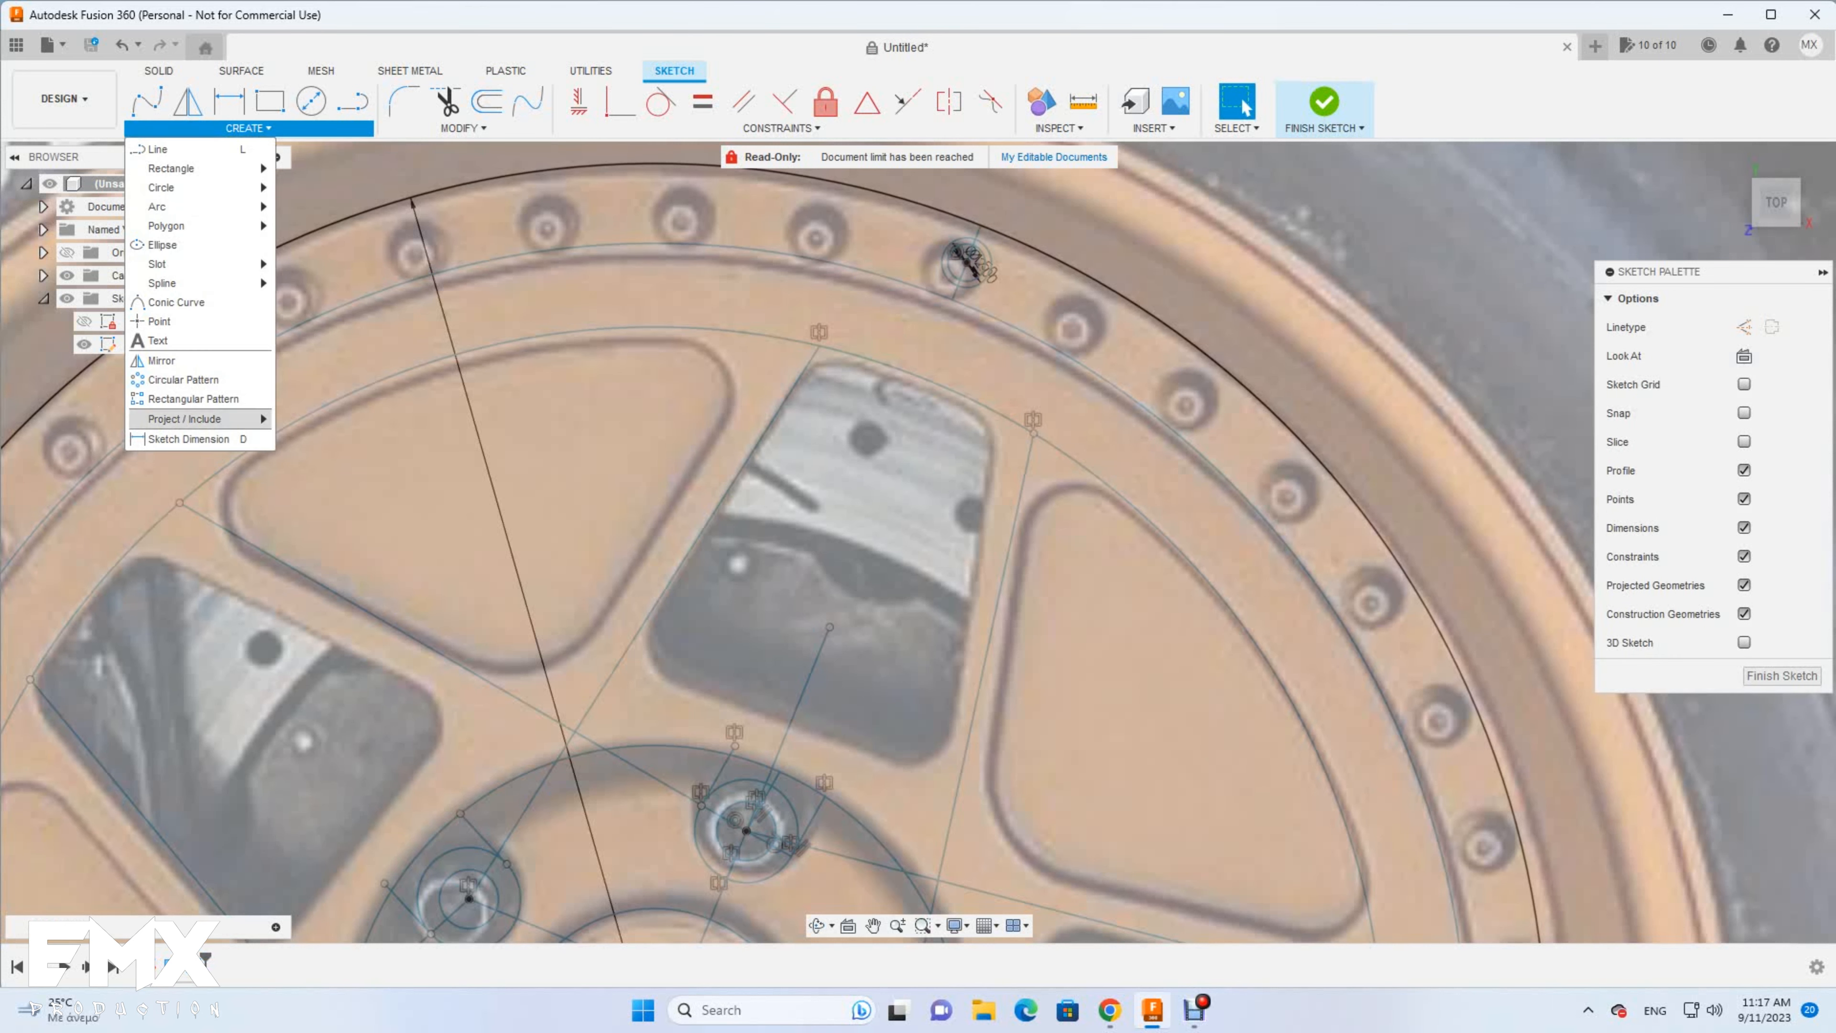
click(193, 399)
click(249, 129)
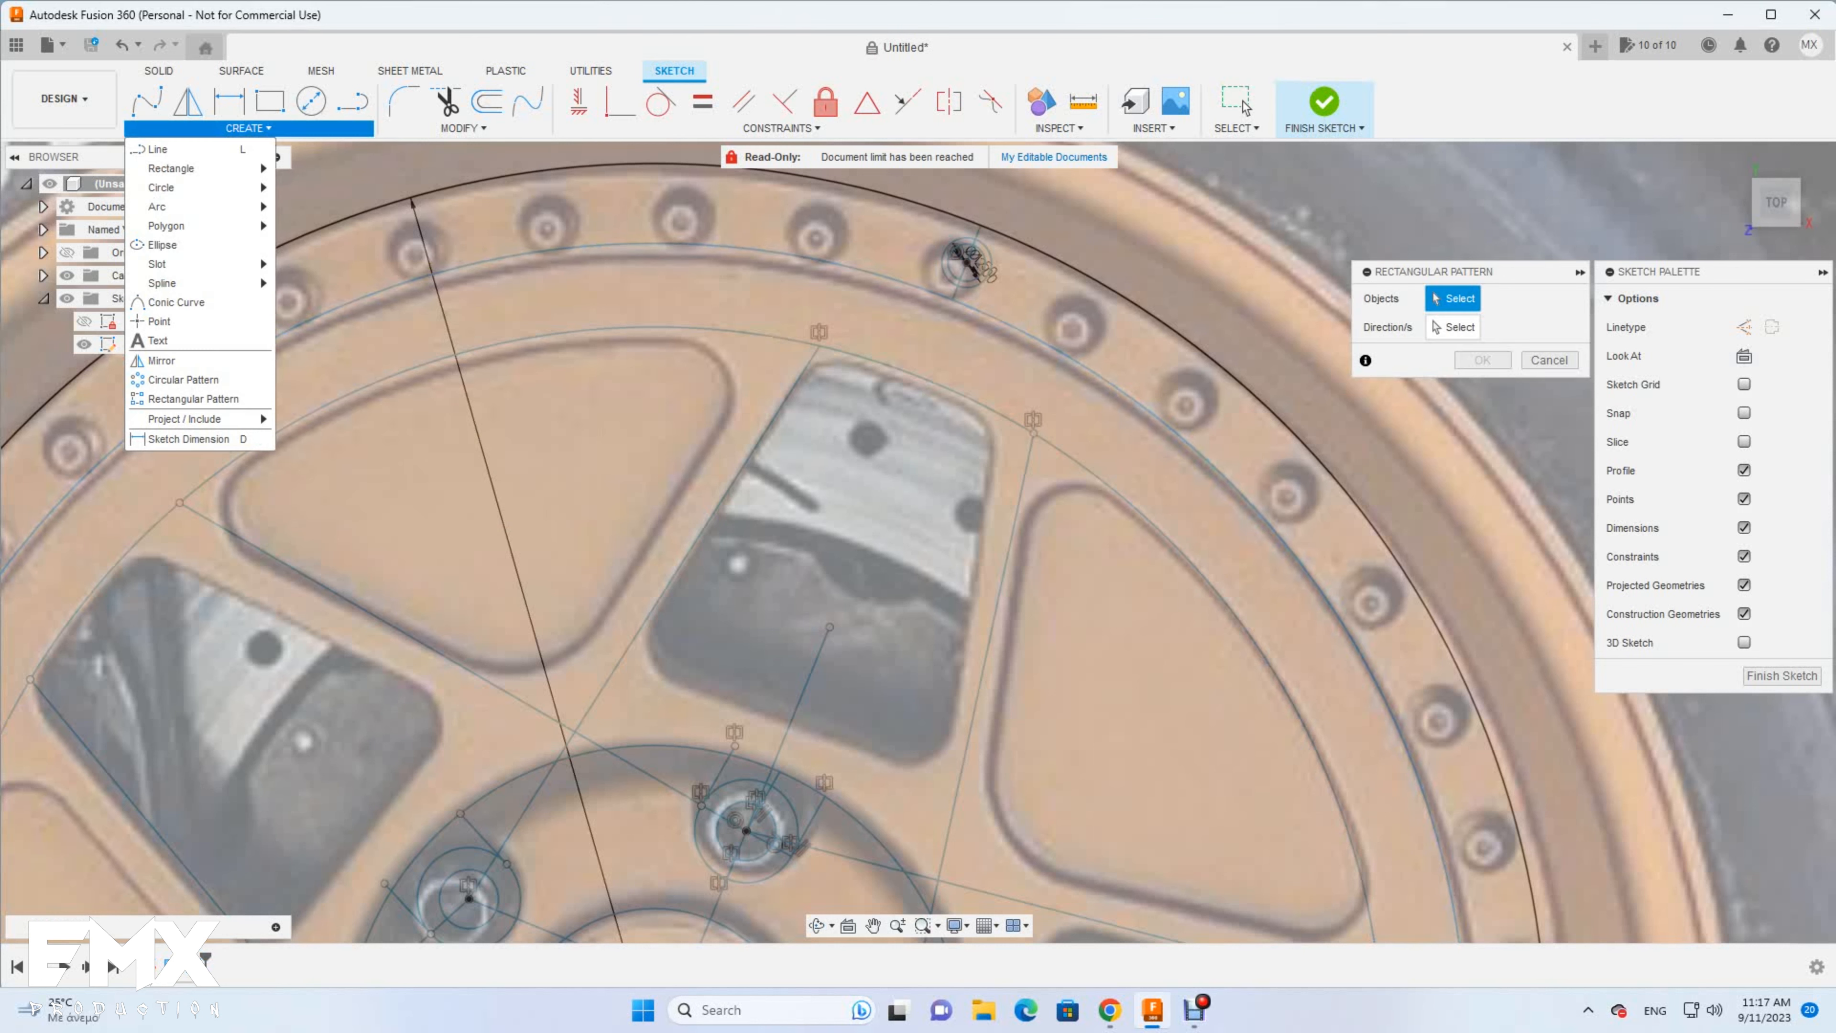
click(184, 380)
click(942, 262)
click(948, 264)
click(1453, 328)
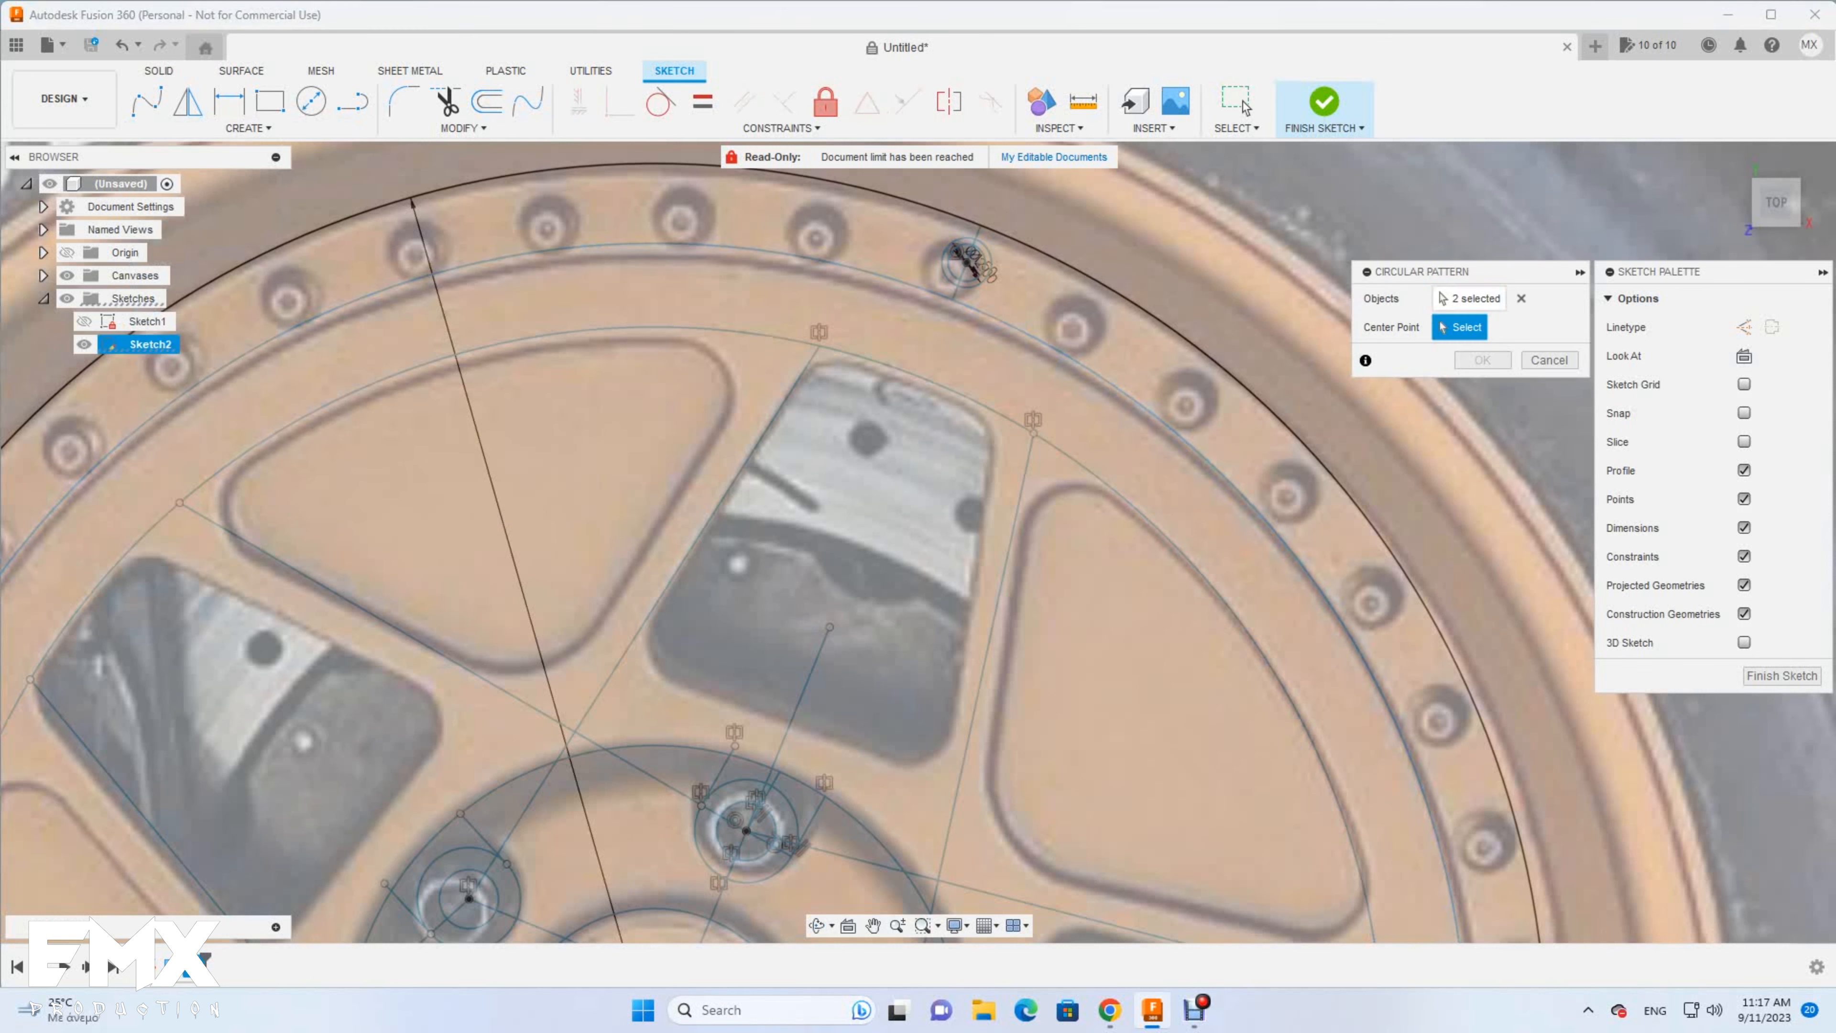
click(1186, 440)
text(30)
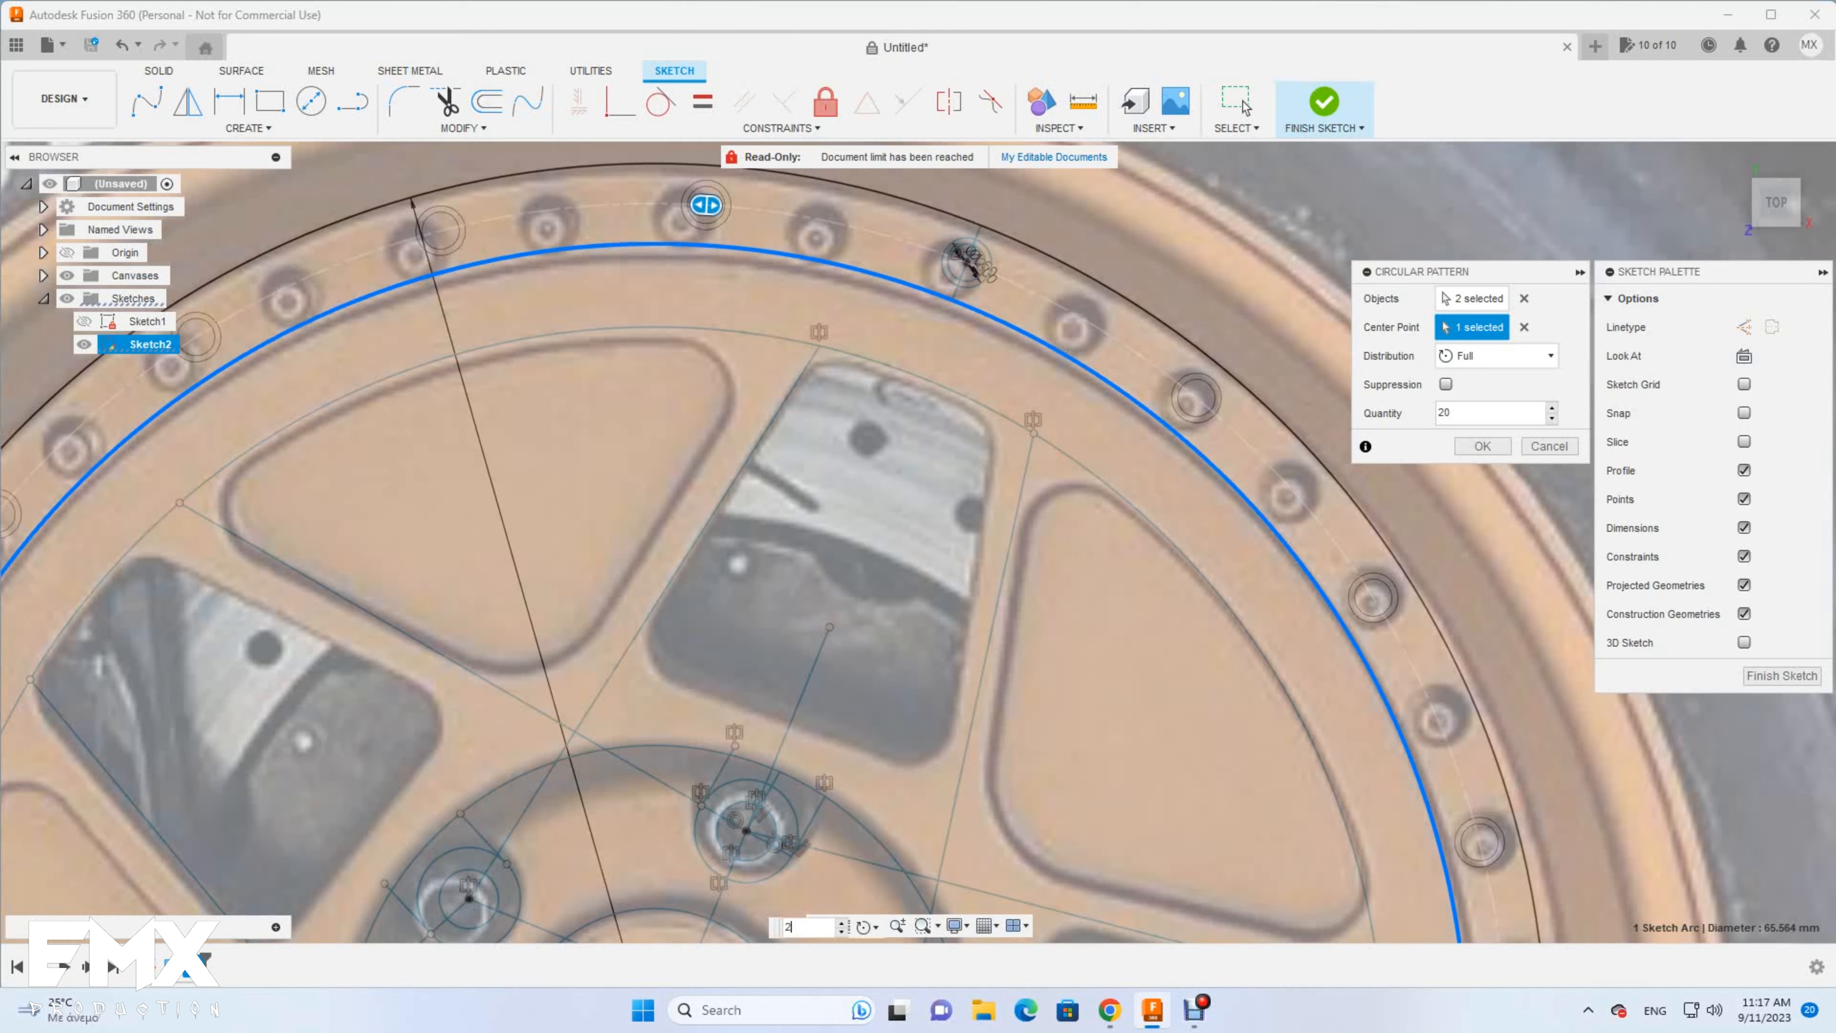
key(BackSpace)
key(BackSpace)
text(40)
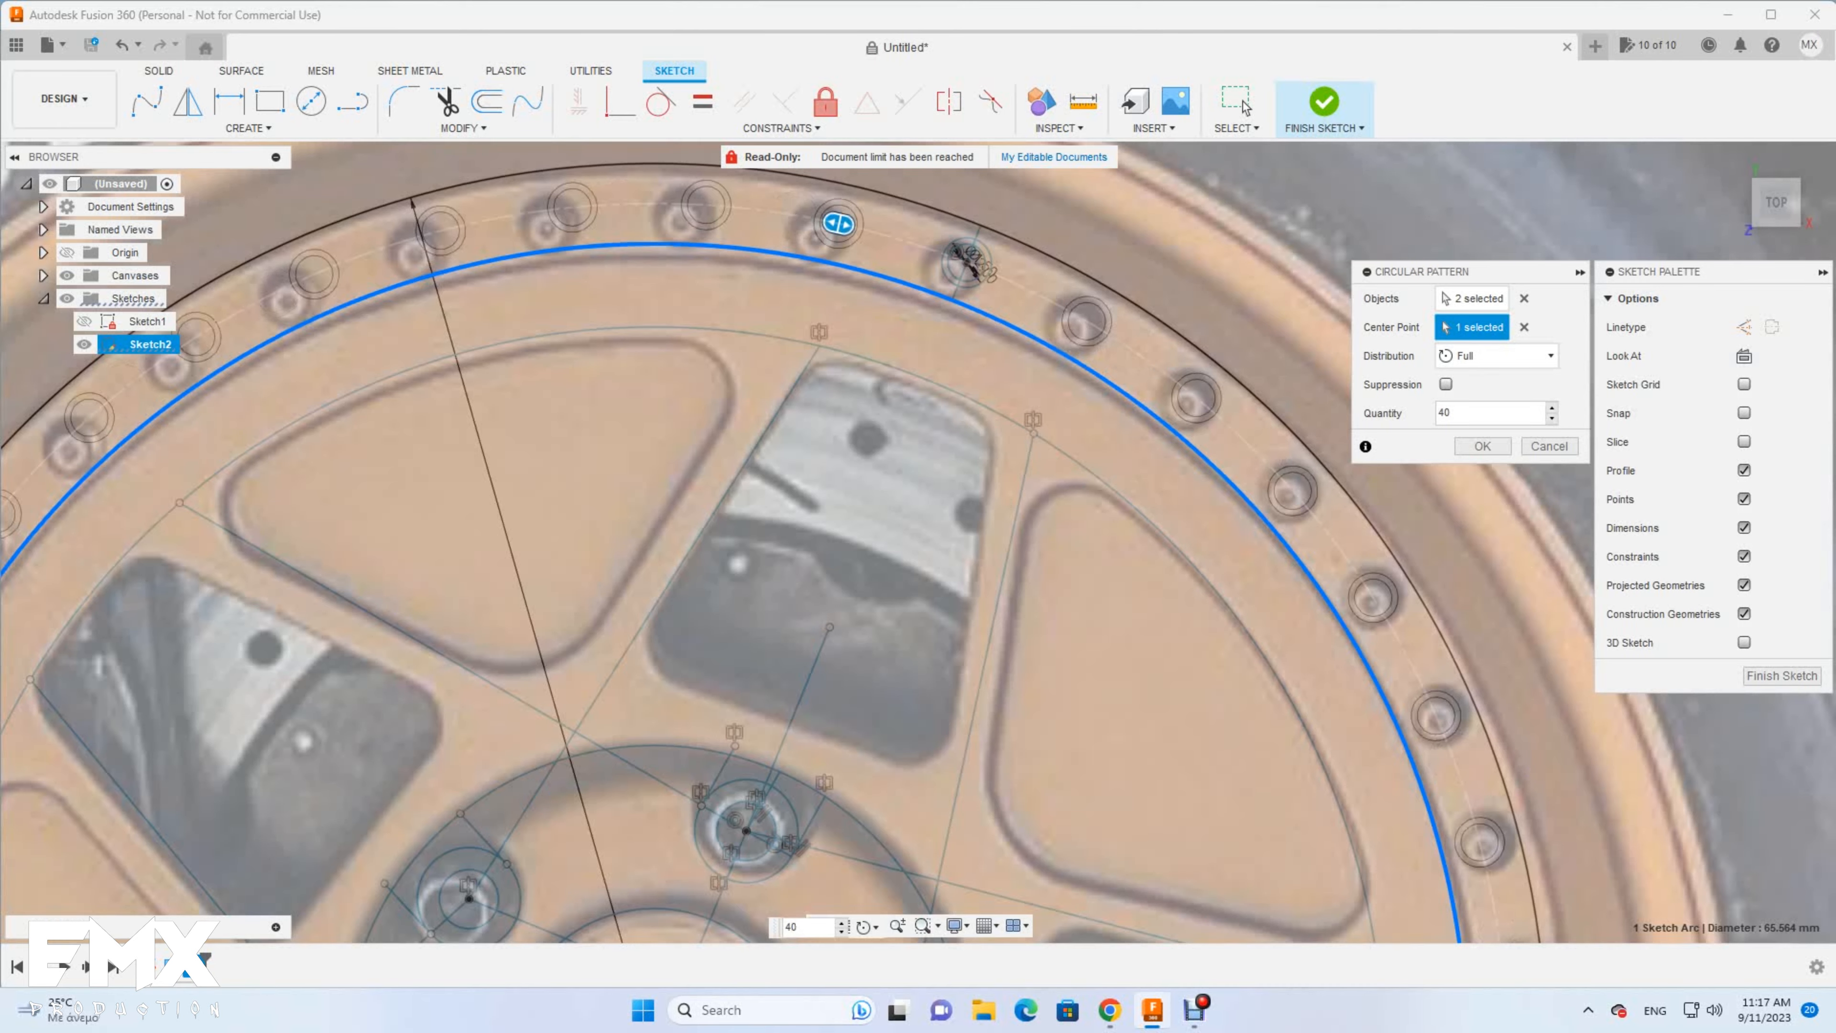
key(Return)
Offset the 72 mm outer circle outward by 3 mm
scroll(1048, 351, down, 6)
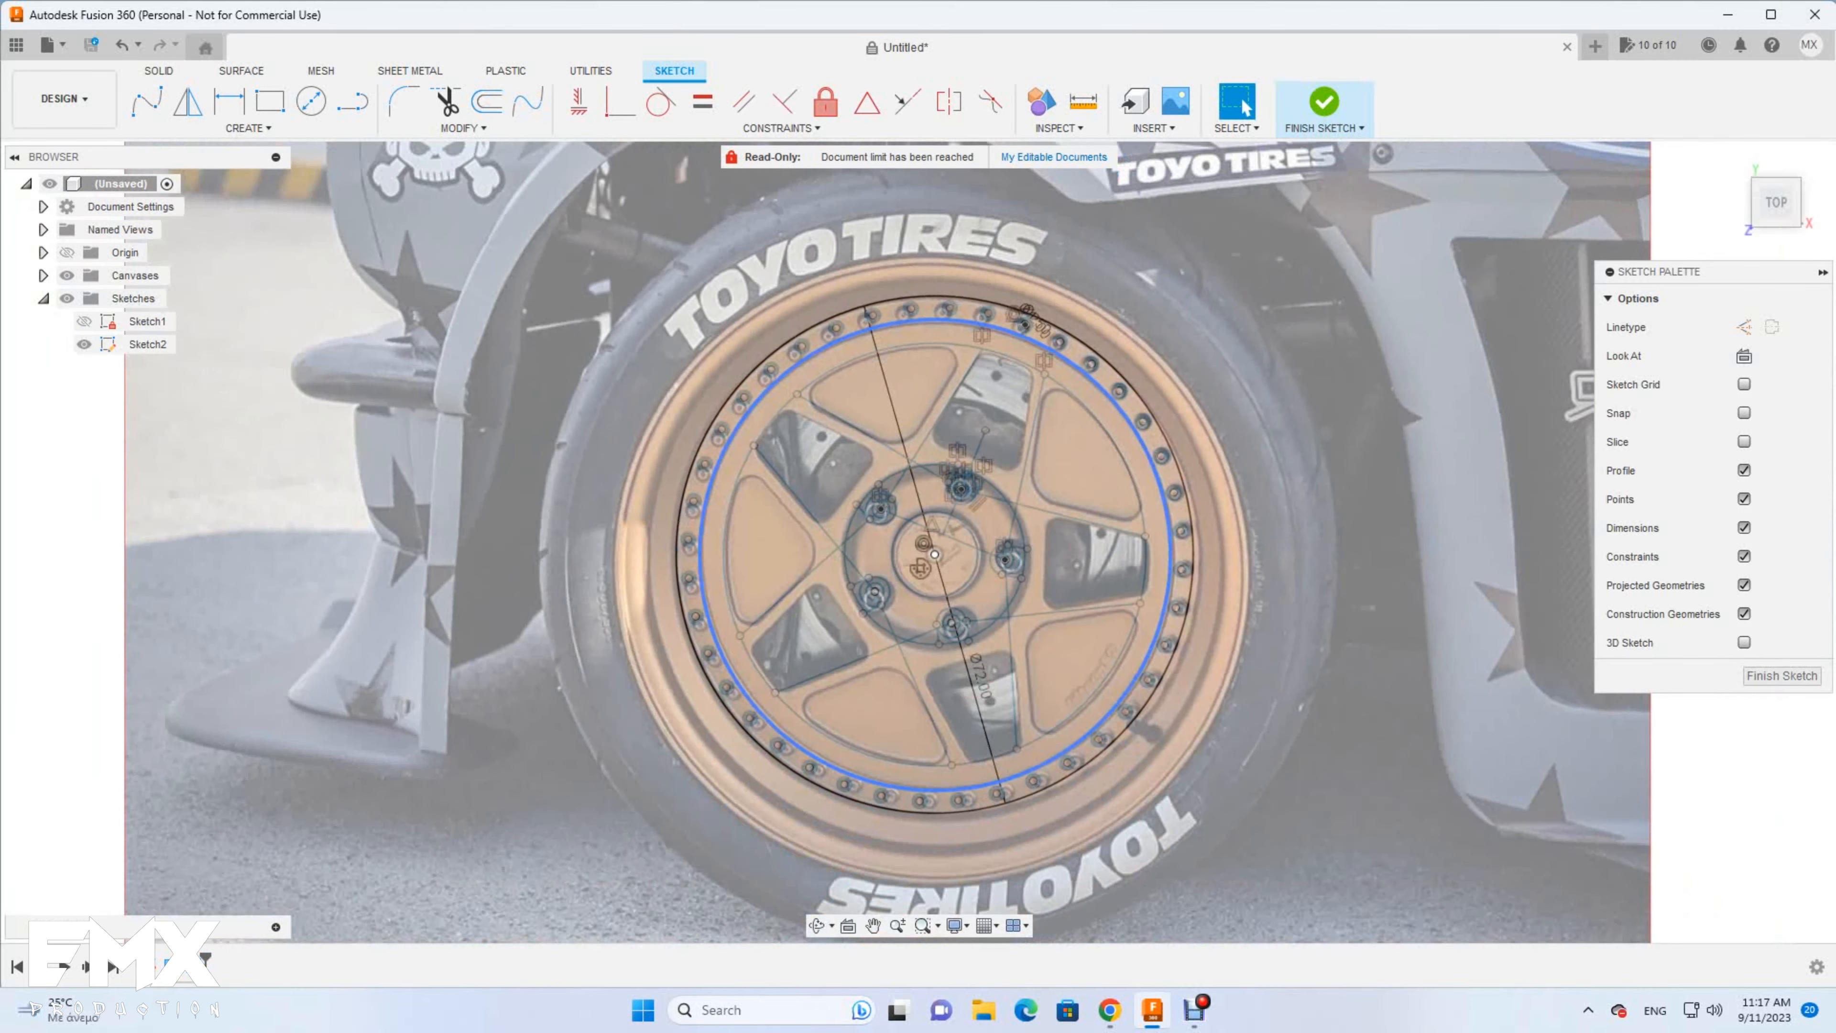
scroll(1430, 610, up, 2)
text(o)
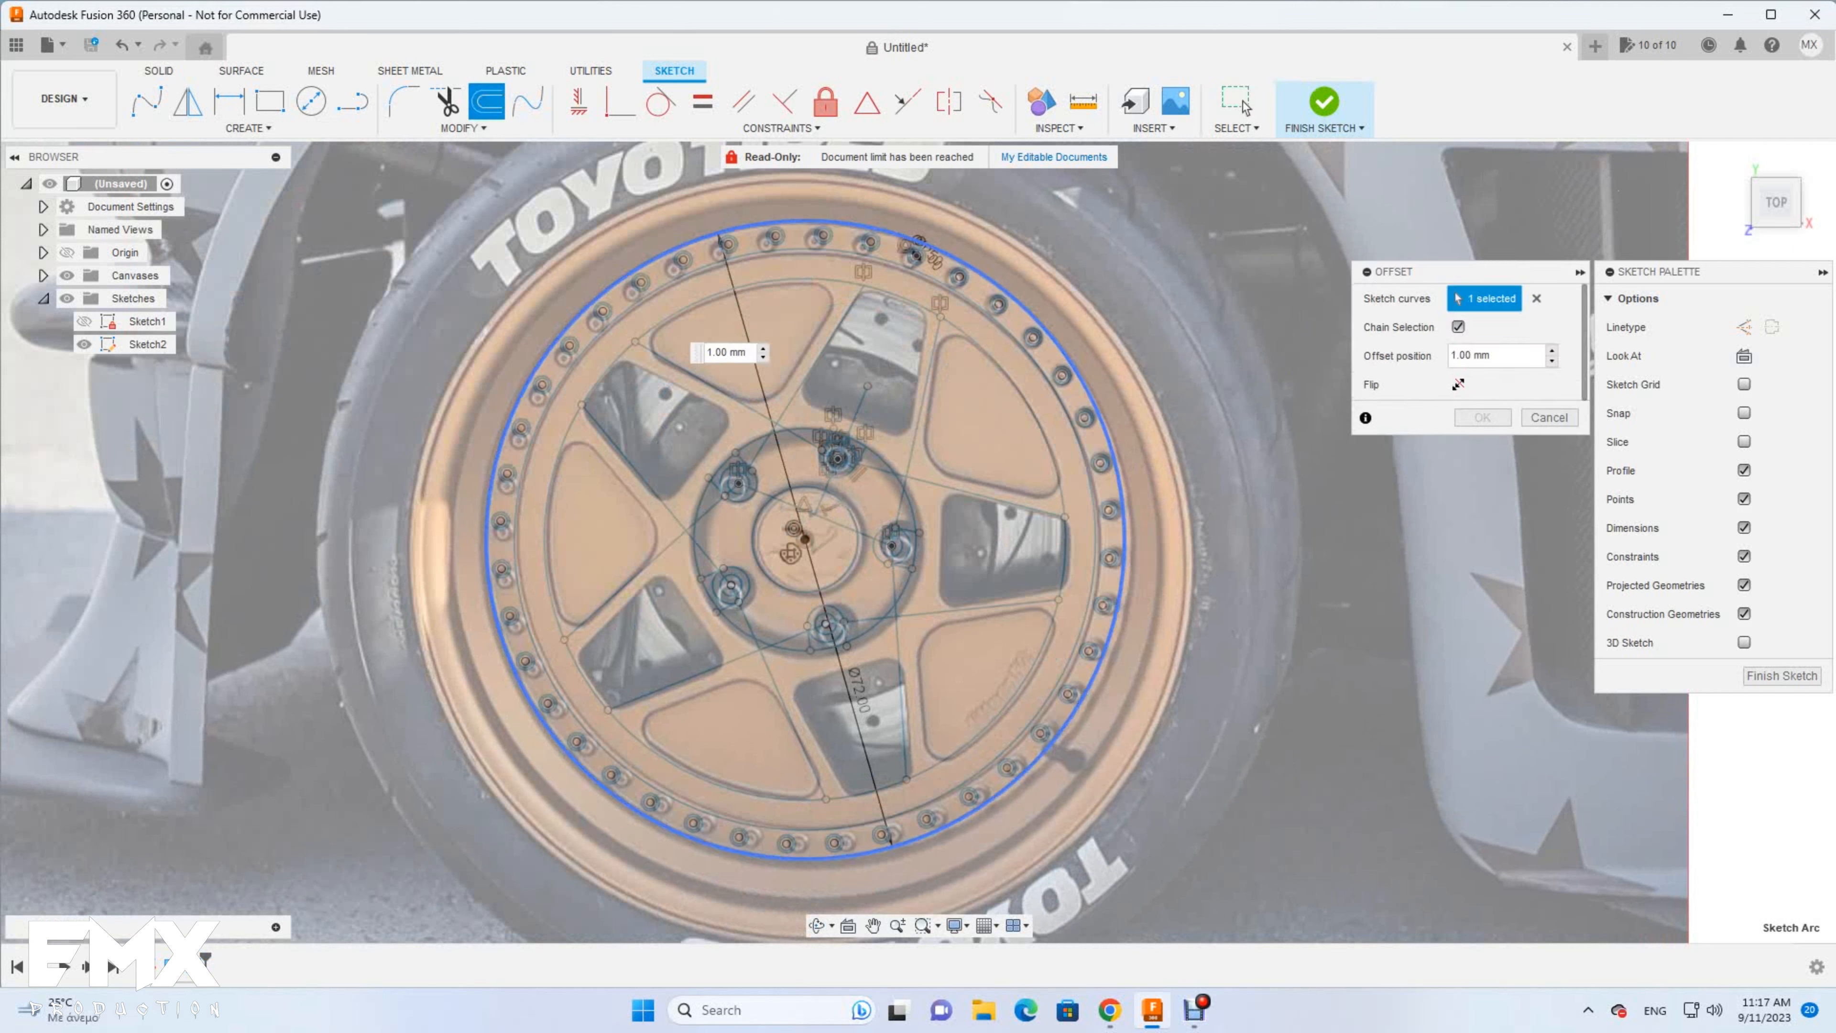
text(5)
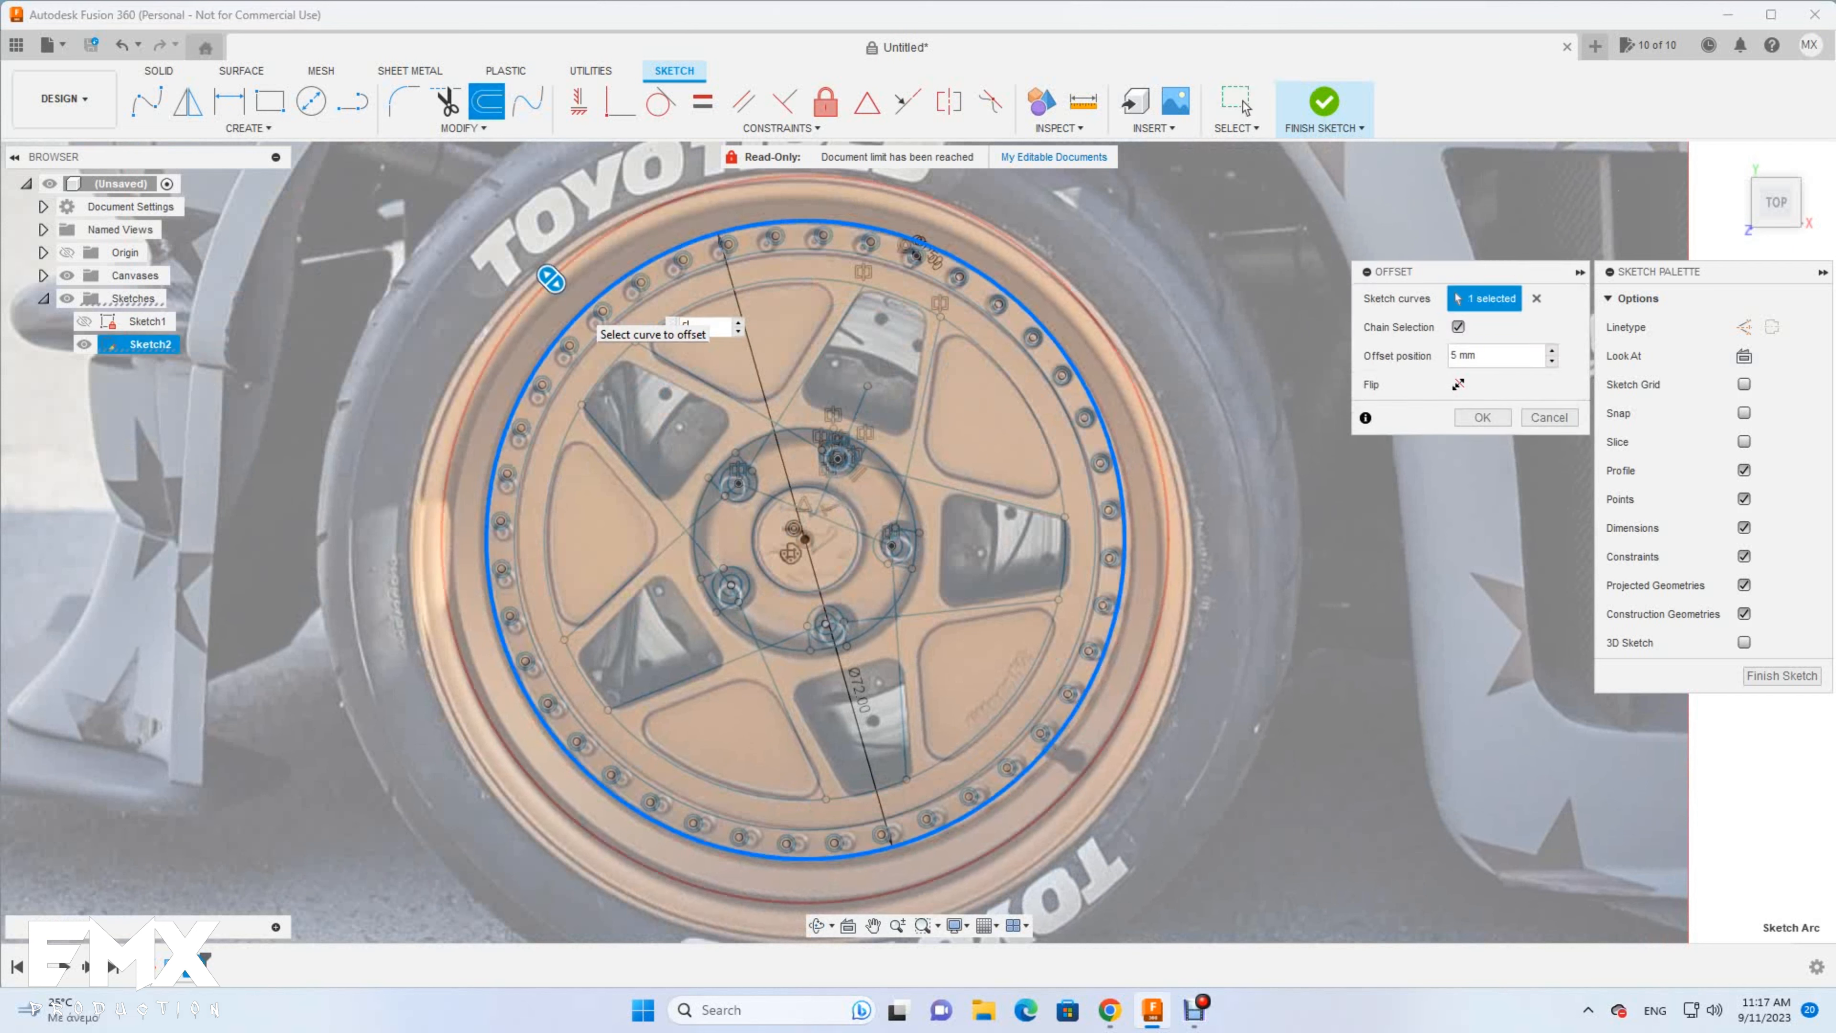
text(3)
key(Return)
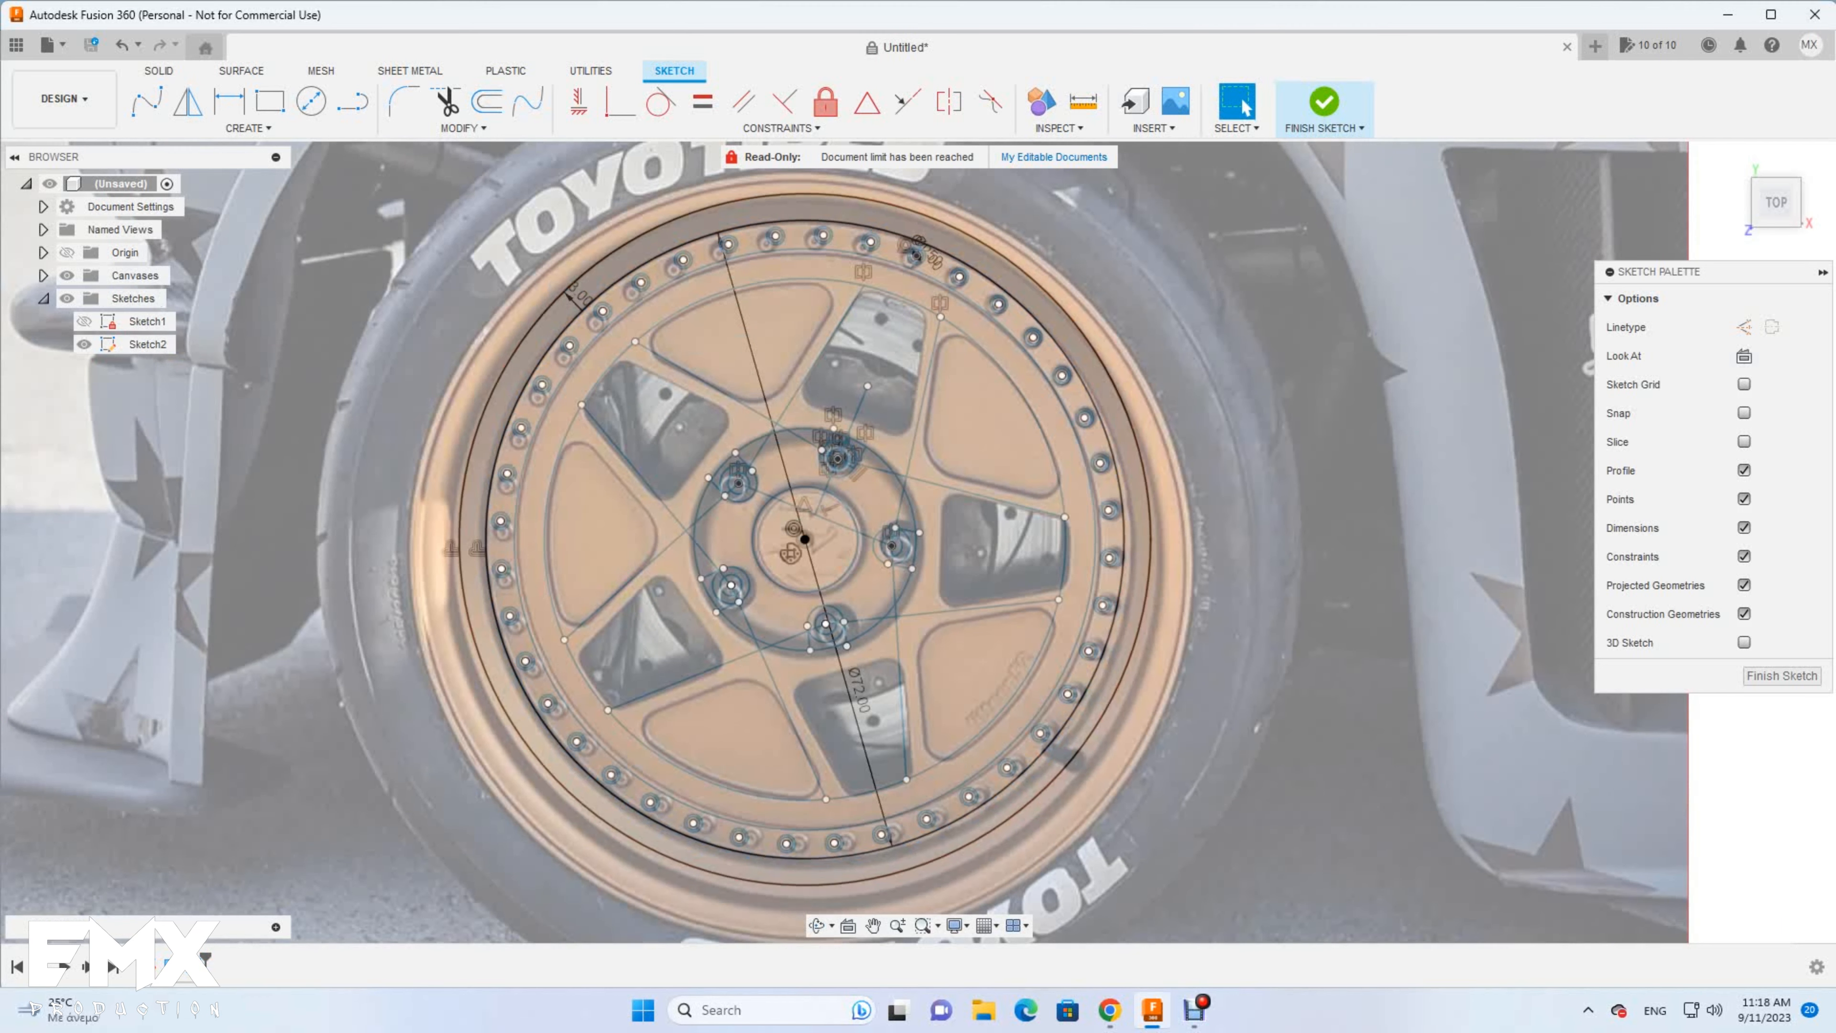
Finish the sketch and try to extrude the inner rim ring and the five wedge-shaped spoke profiles 4 mm
click(1323, 103)
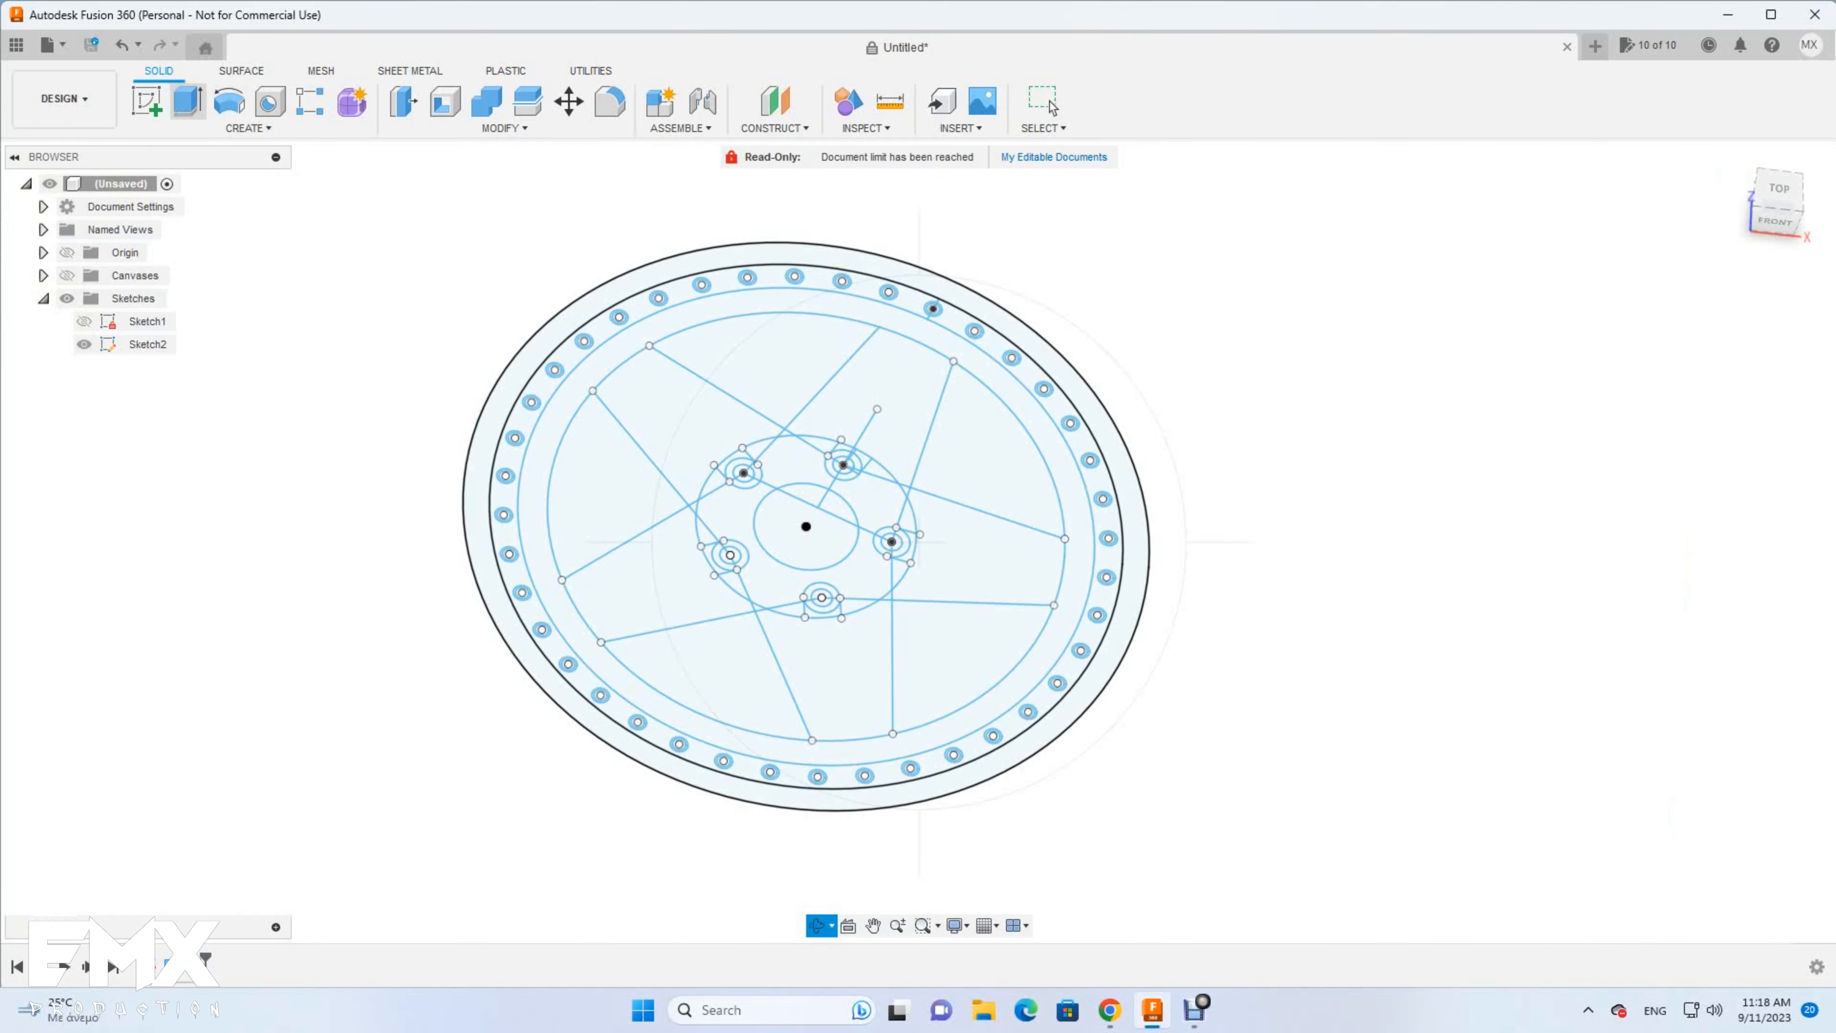
click(188, 102)
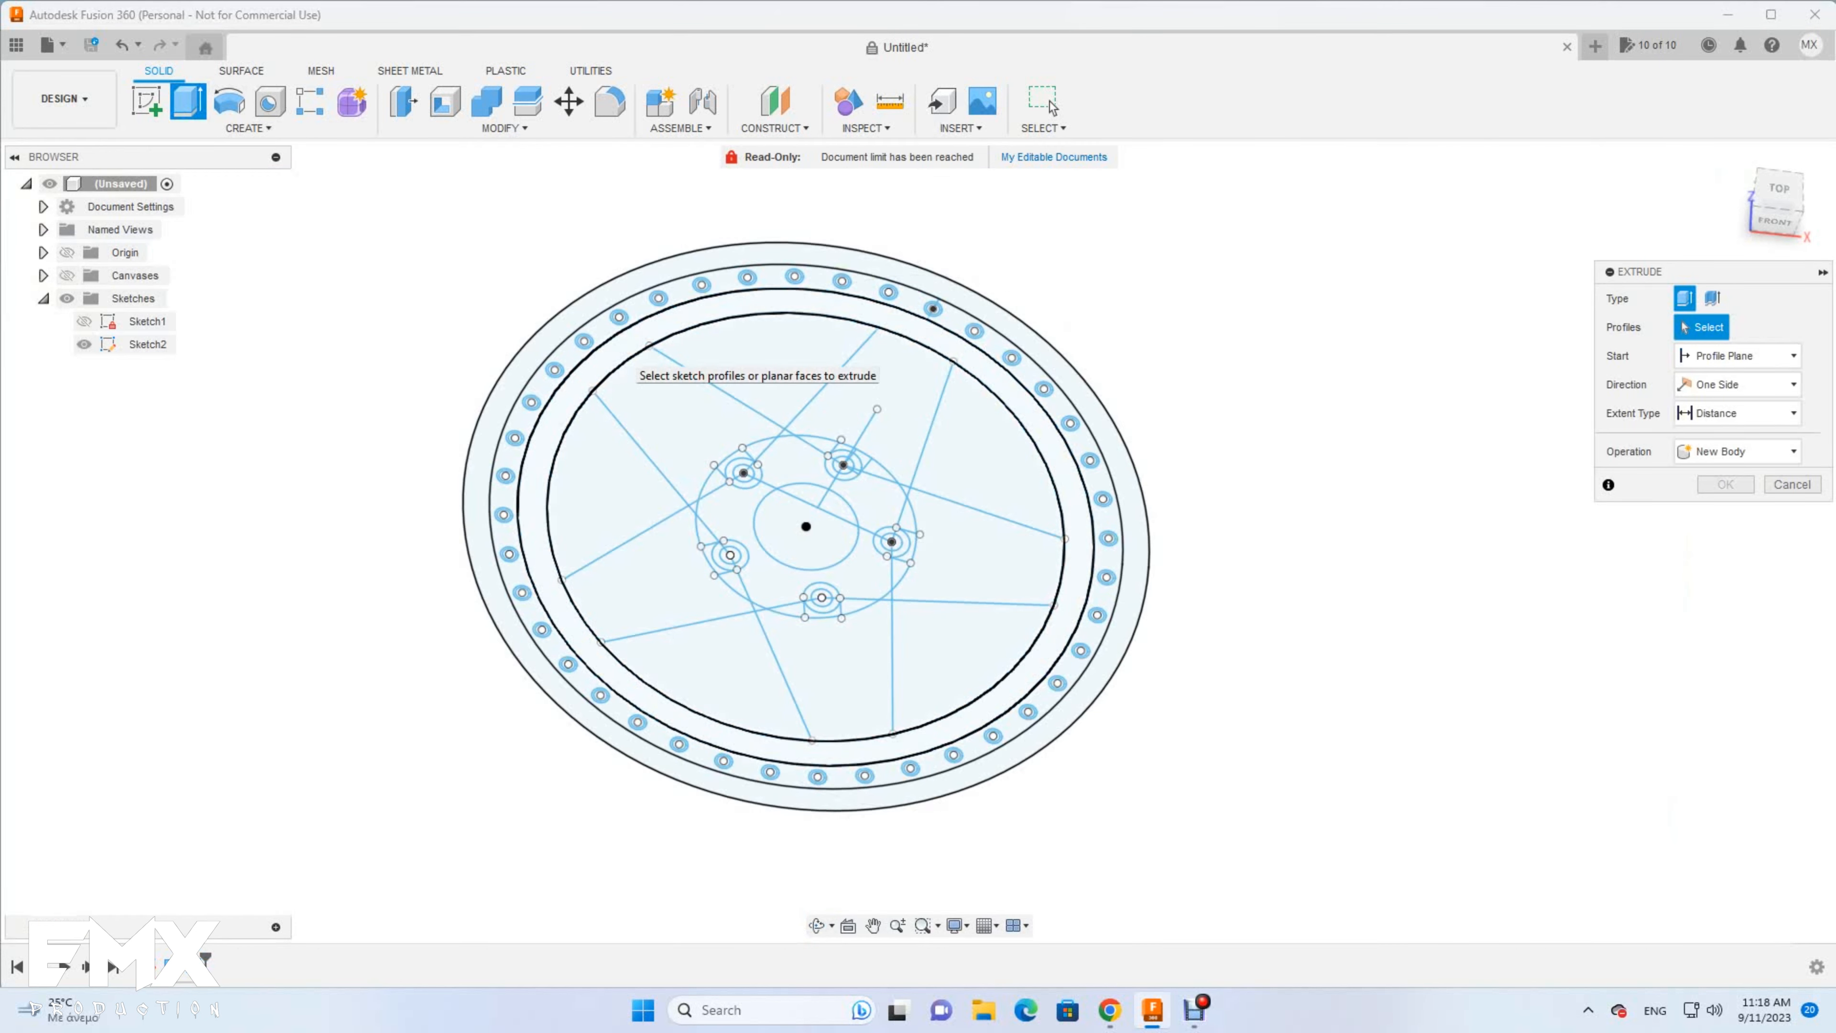
click(613, 356)
click(676, 409)
click(879, 387)
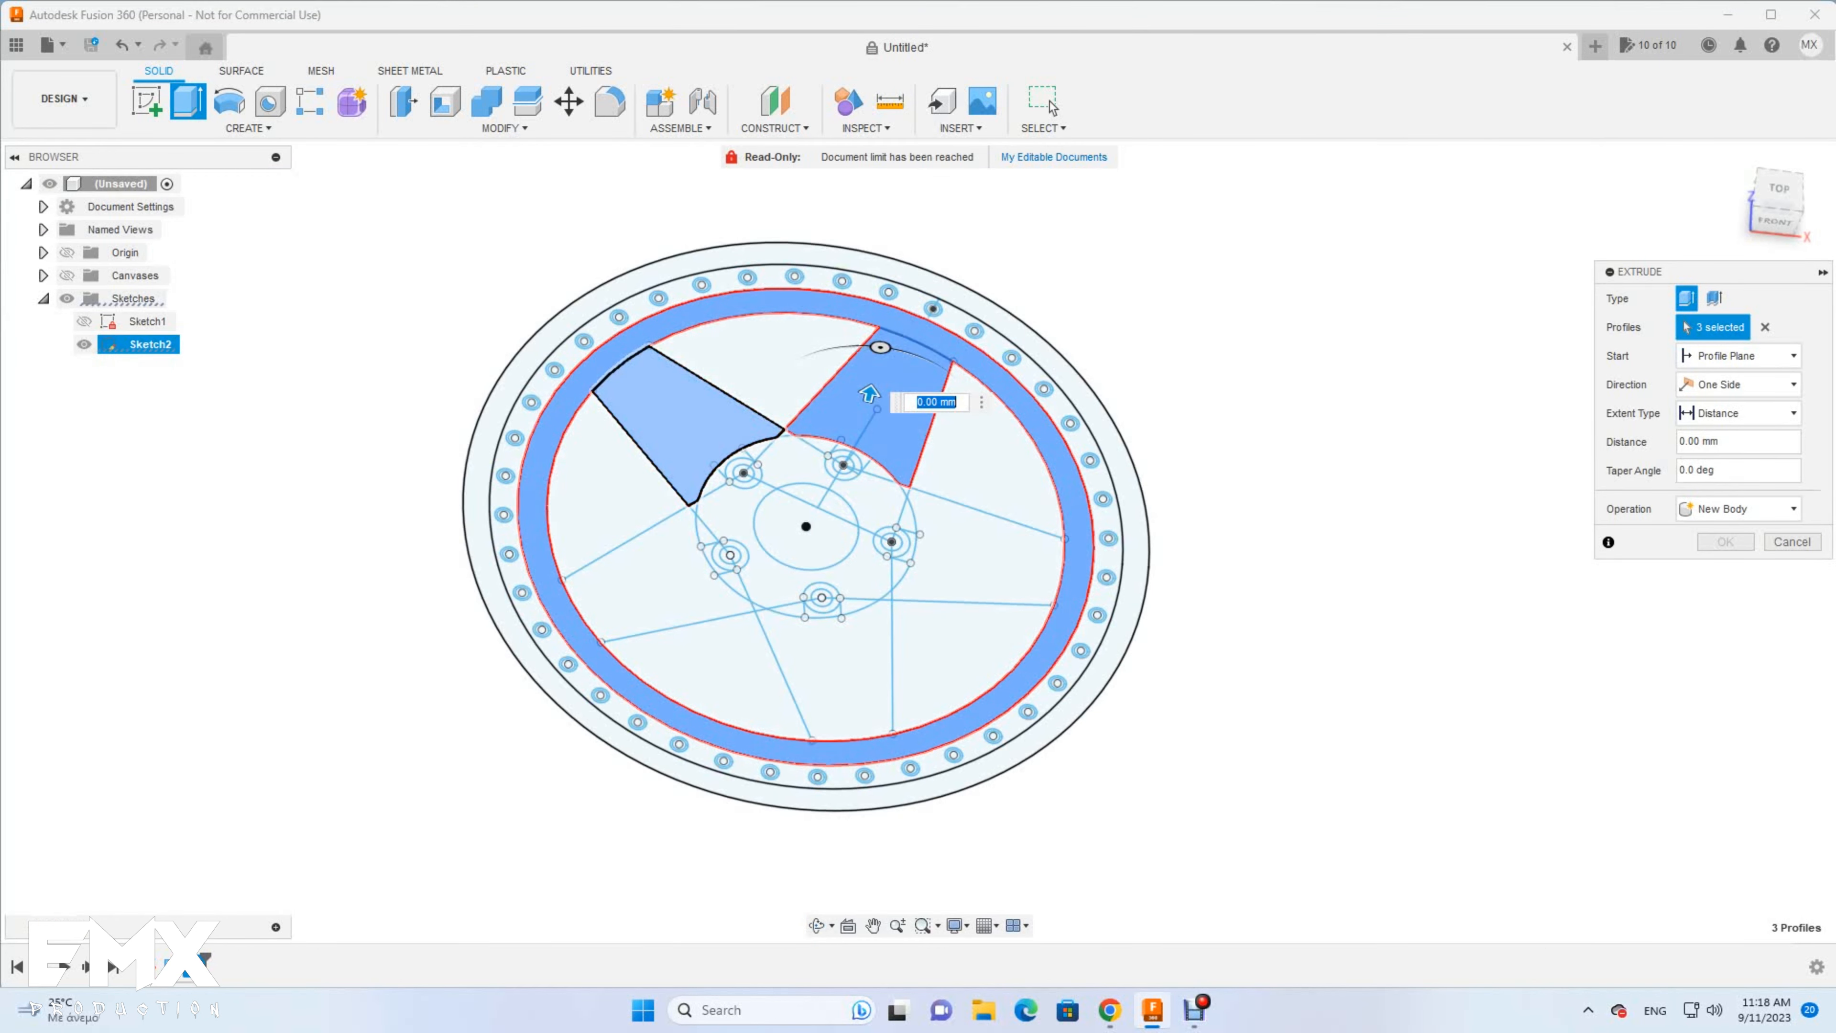
click(673, 425)
click(610, 474)
click(773, 370)
click(988, 447)
click(891, 407)
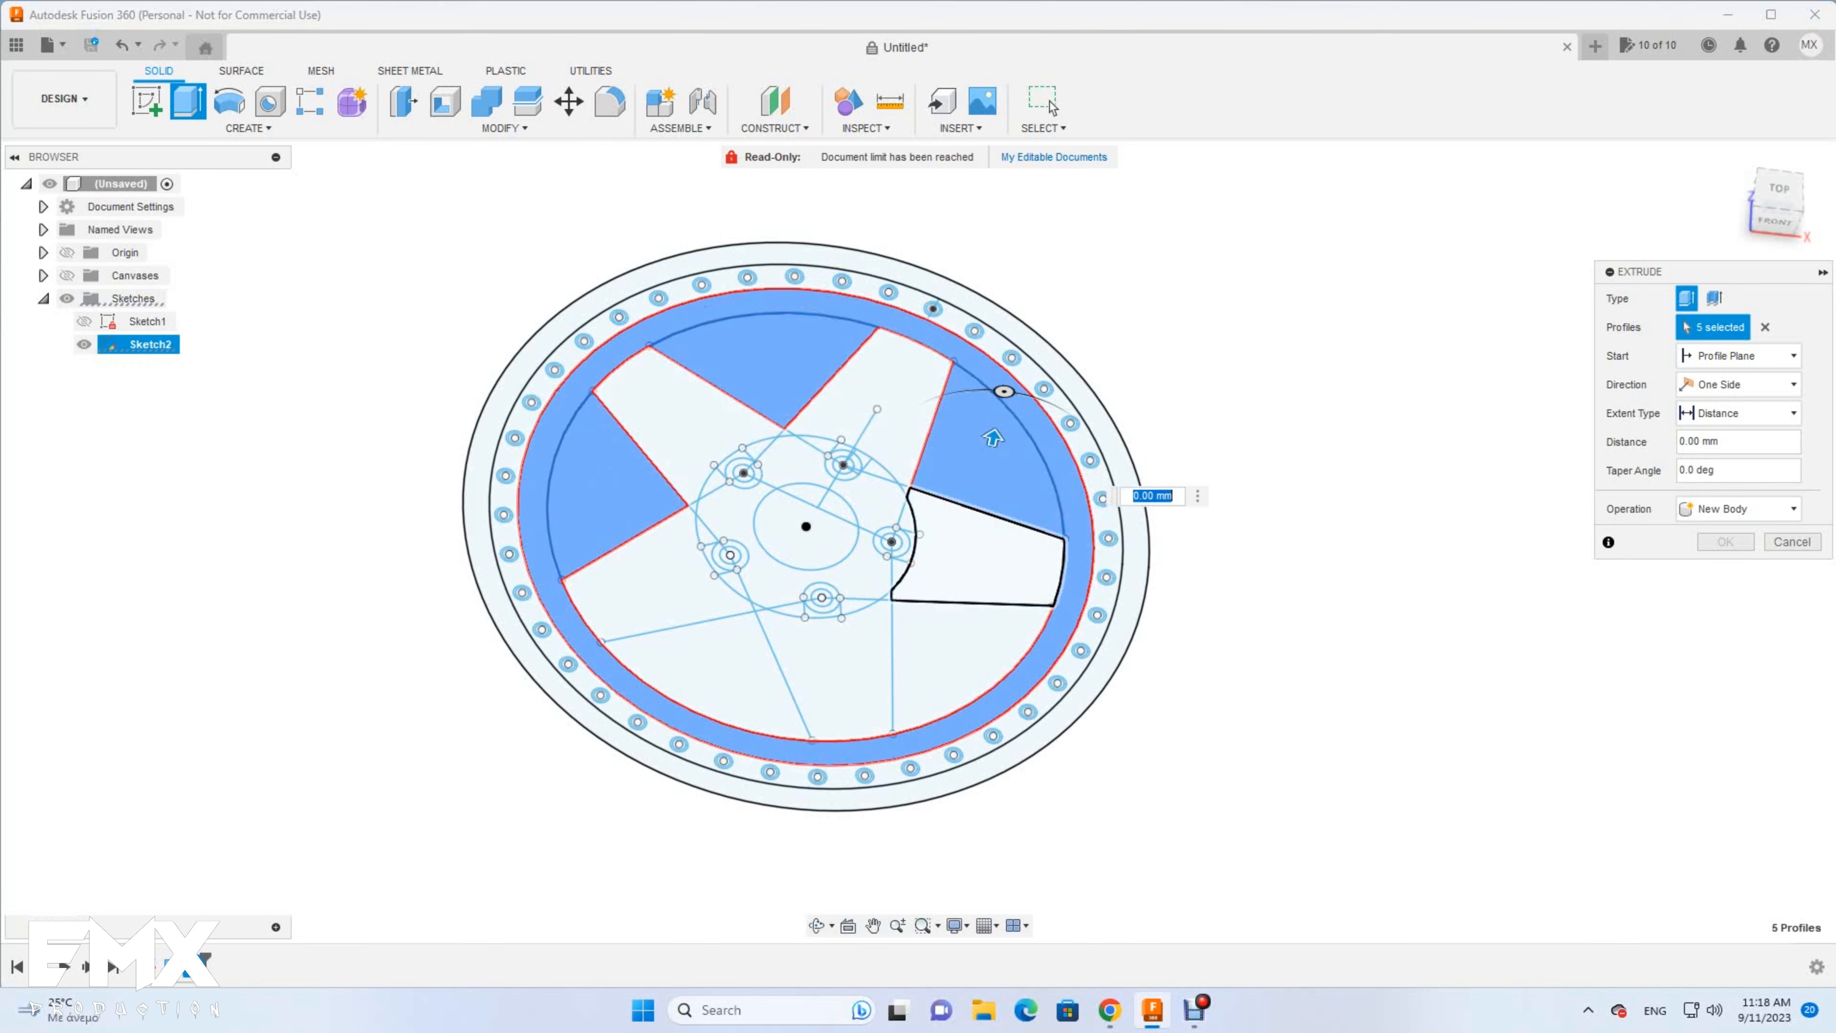
click(958, 658)
click(726, 667)
text(4)
key(Return)
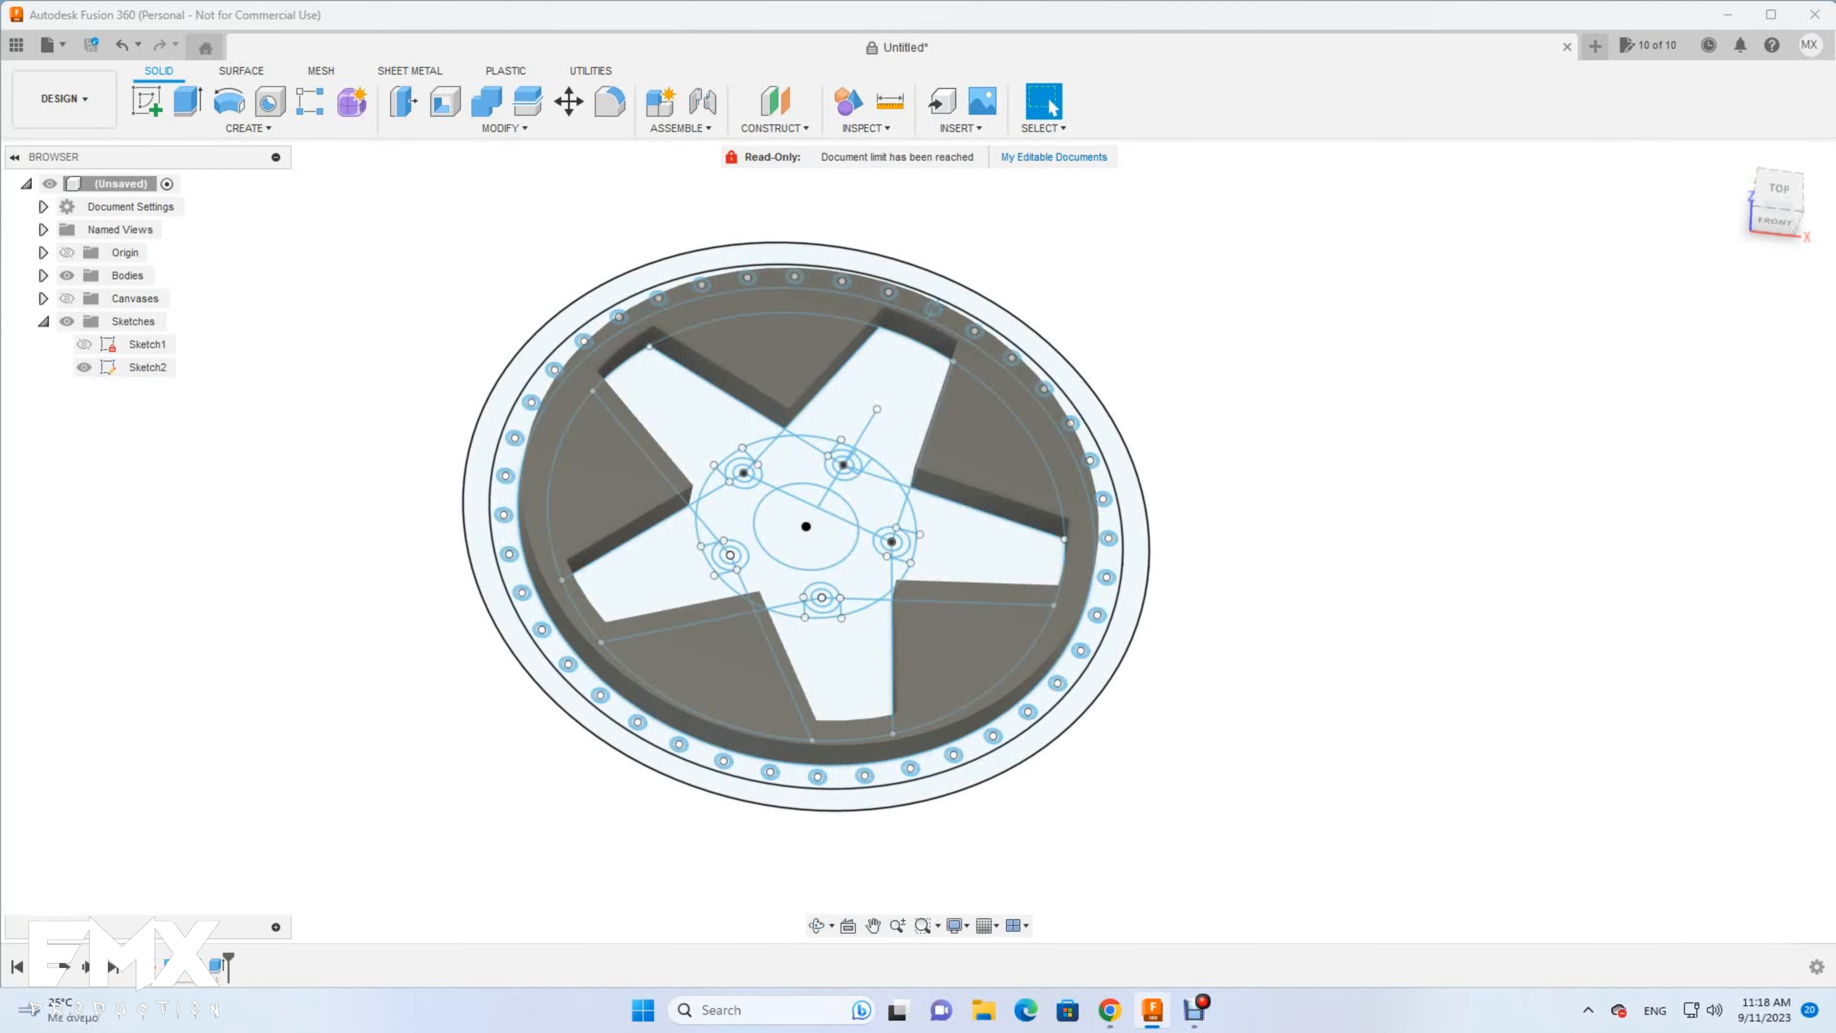
Compare the extruded body with the reference photo by toggling the canvas visibility, and undo the extrusion
click(67, 298)
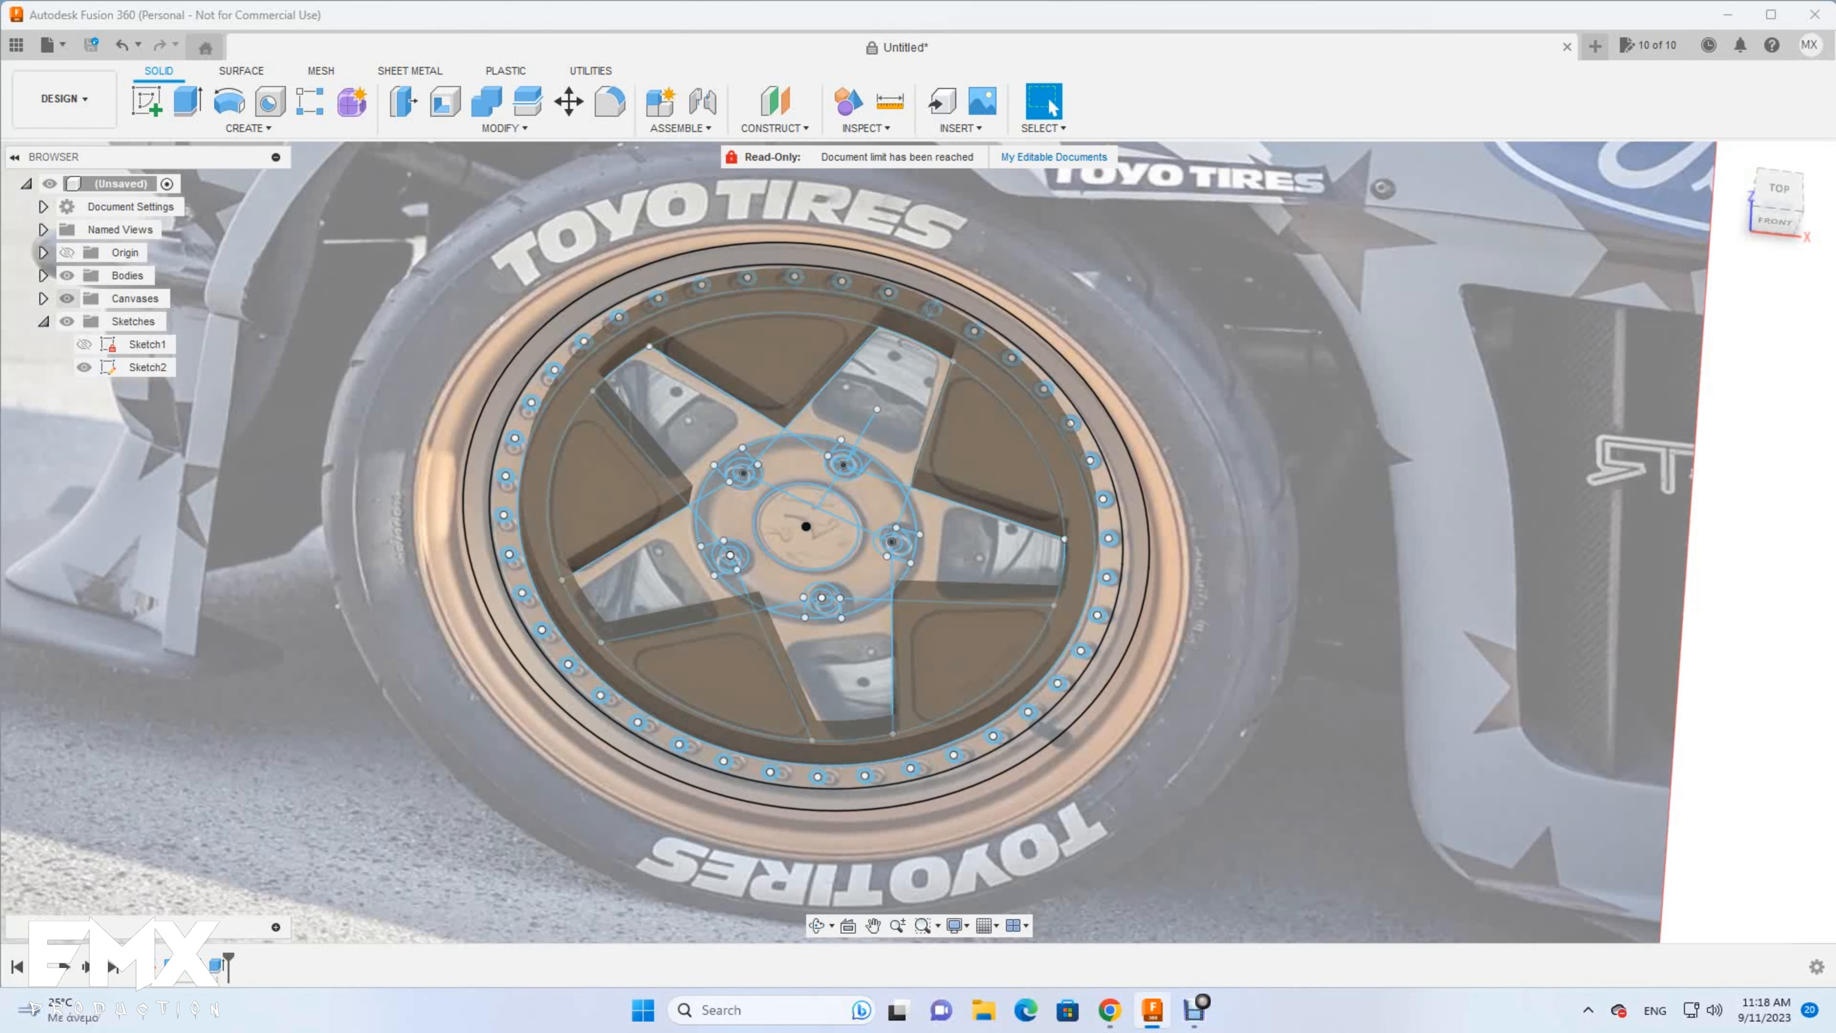
click(68, 298)
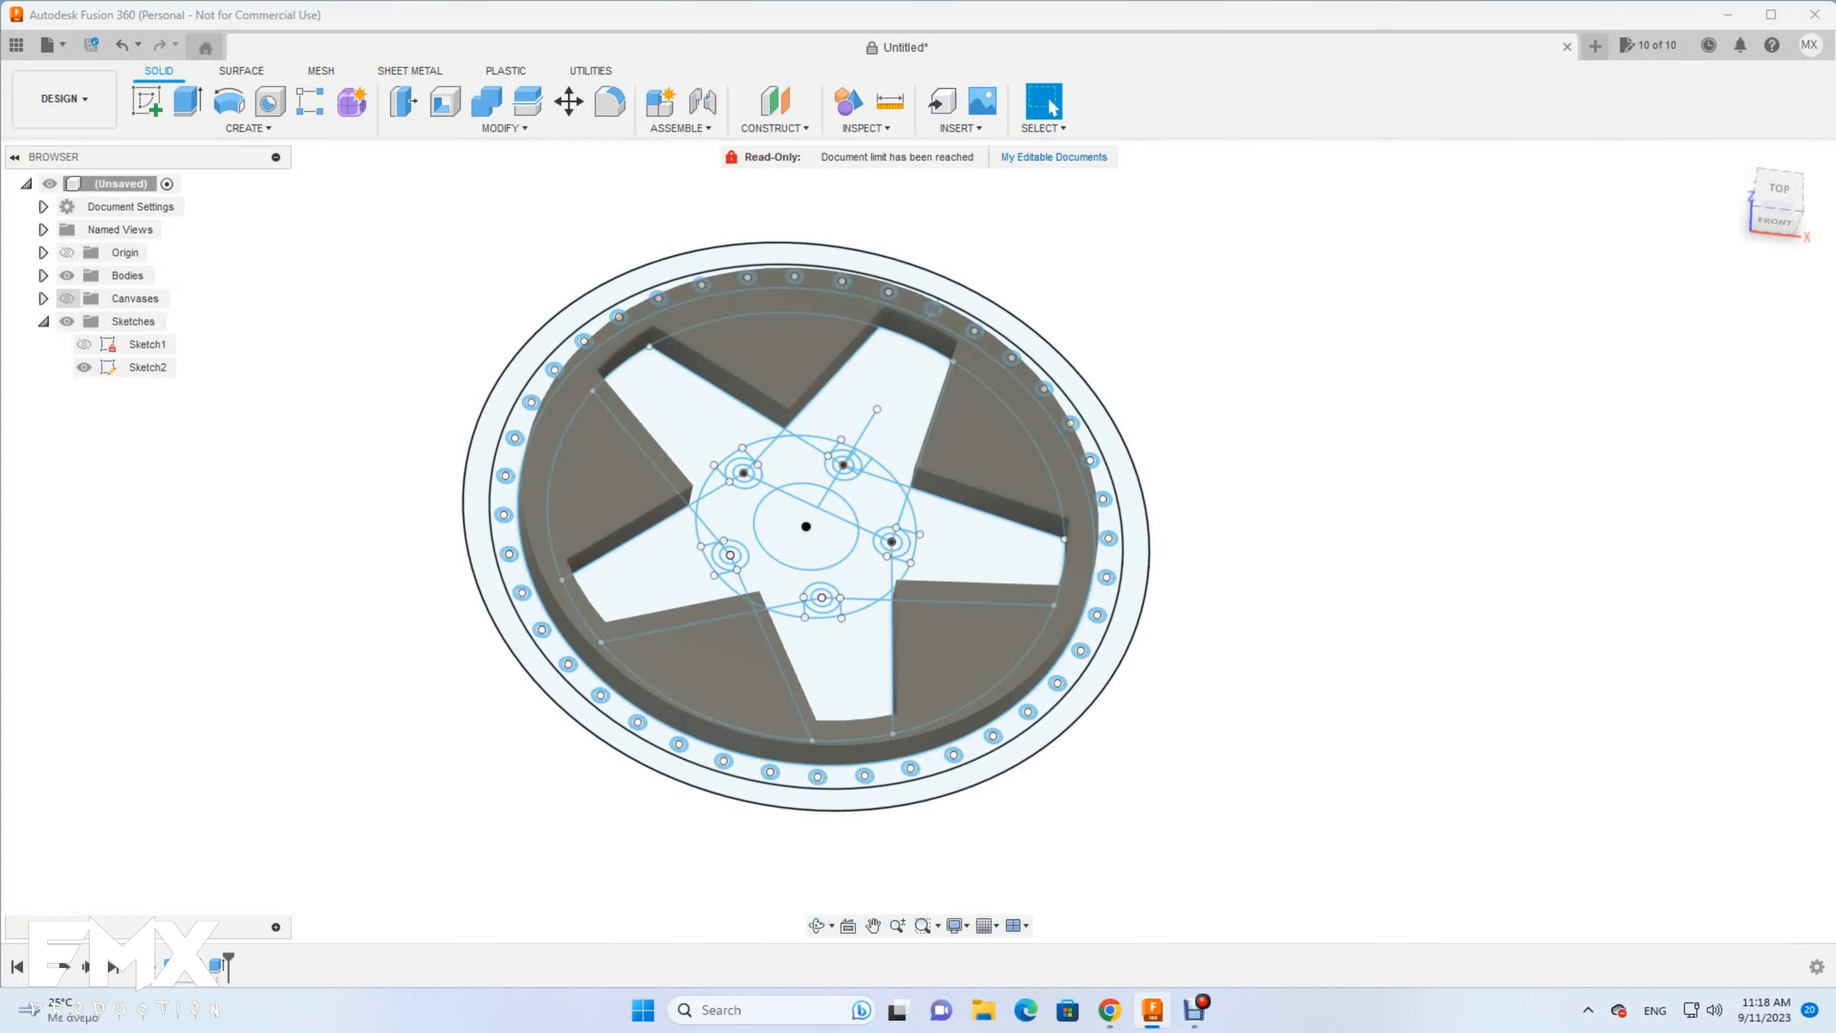
click(67, 298)
click(68, 298)
click(67, 298)
click(68, 298)
click(85, 367)
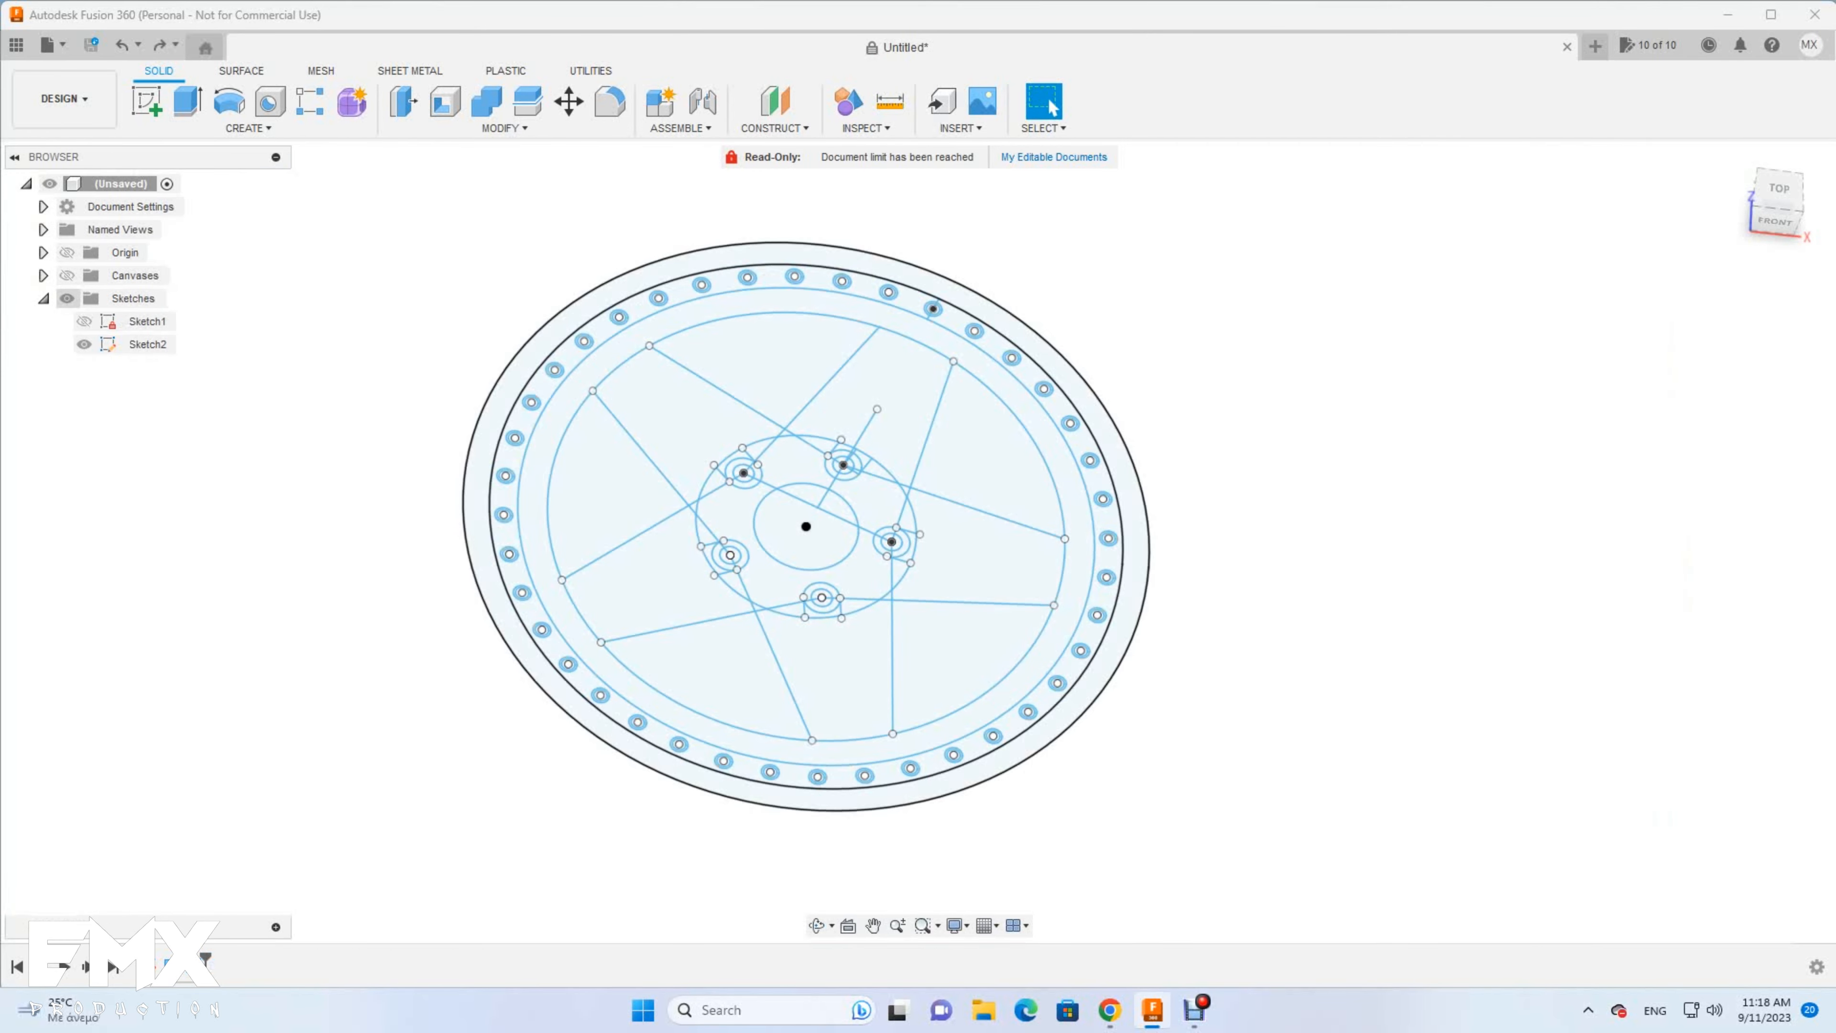
Reopen Sketch2 and draw a line about 7.3 mm long from the axis line above the upper lug hole along the window's inner edge
scroll(1157, 477, up, 3)
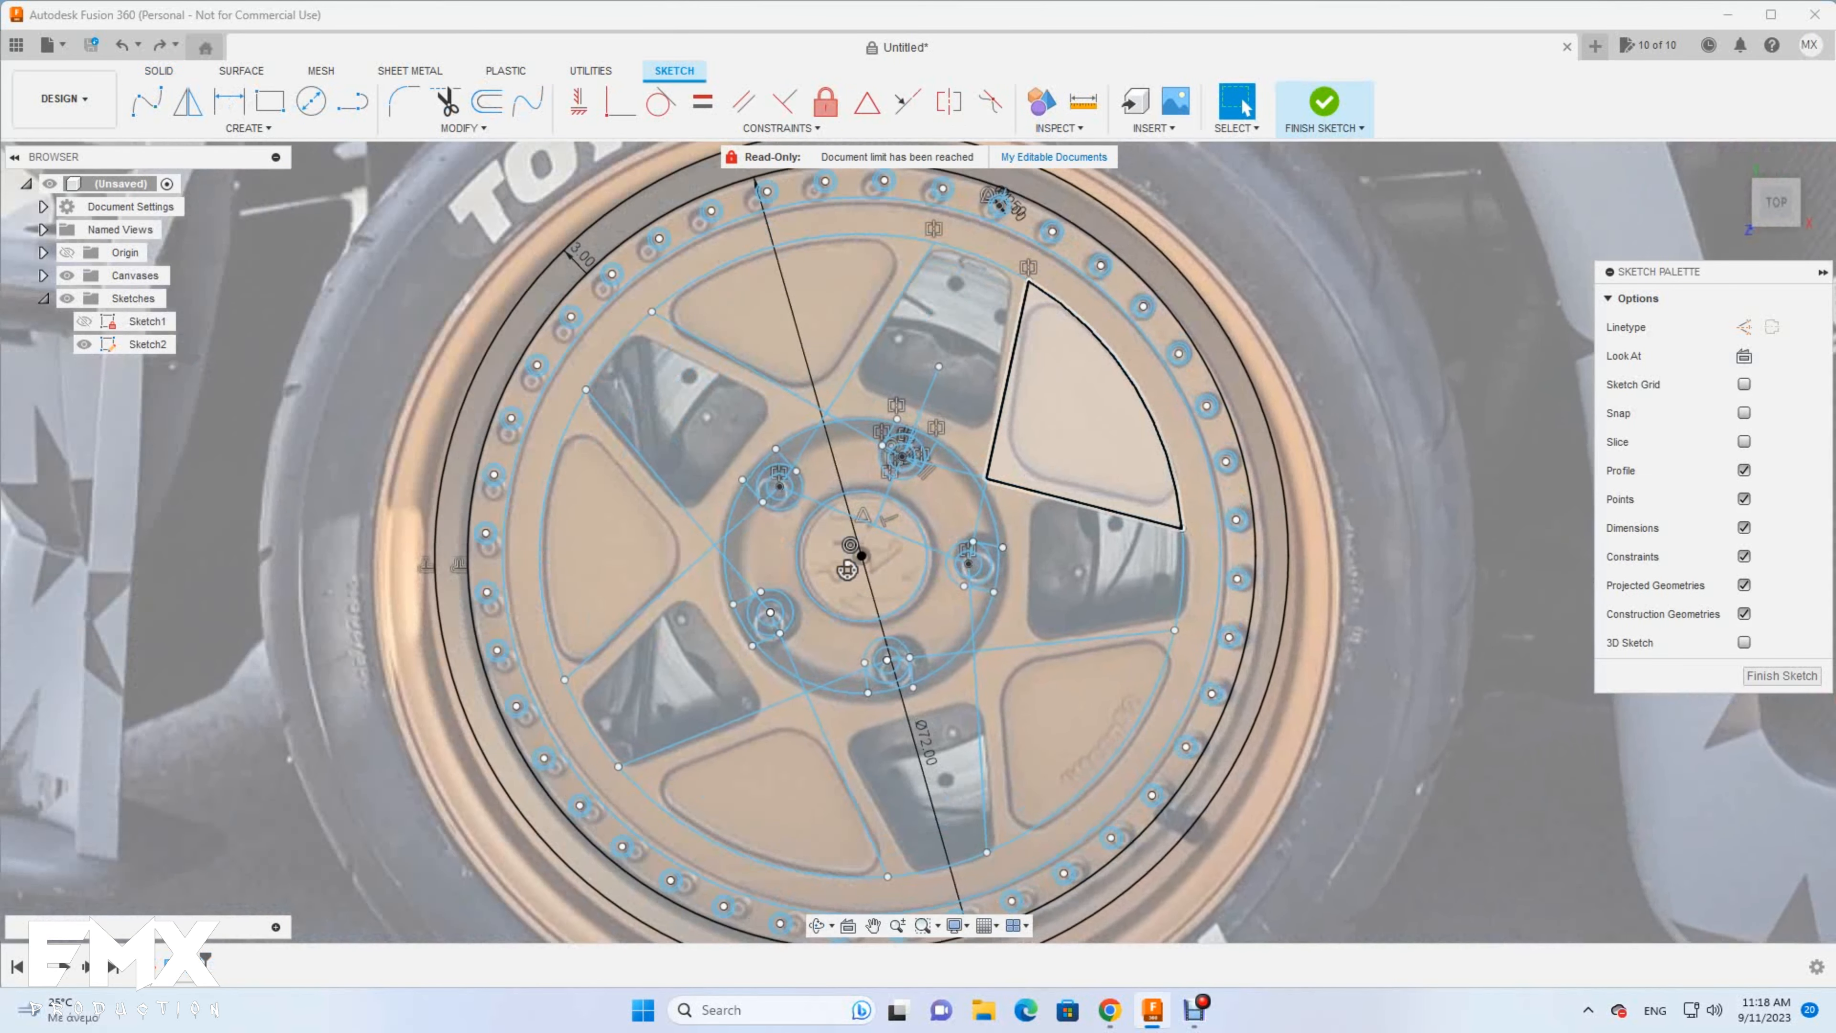
click(353, 101)
scroll(849, 351, up, 1)
click(922, 415)
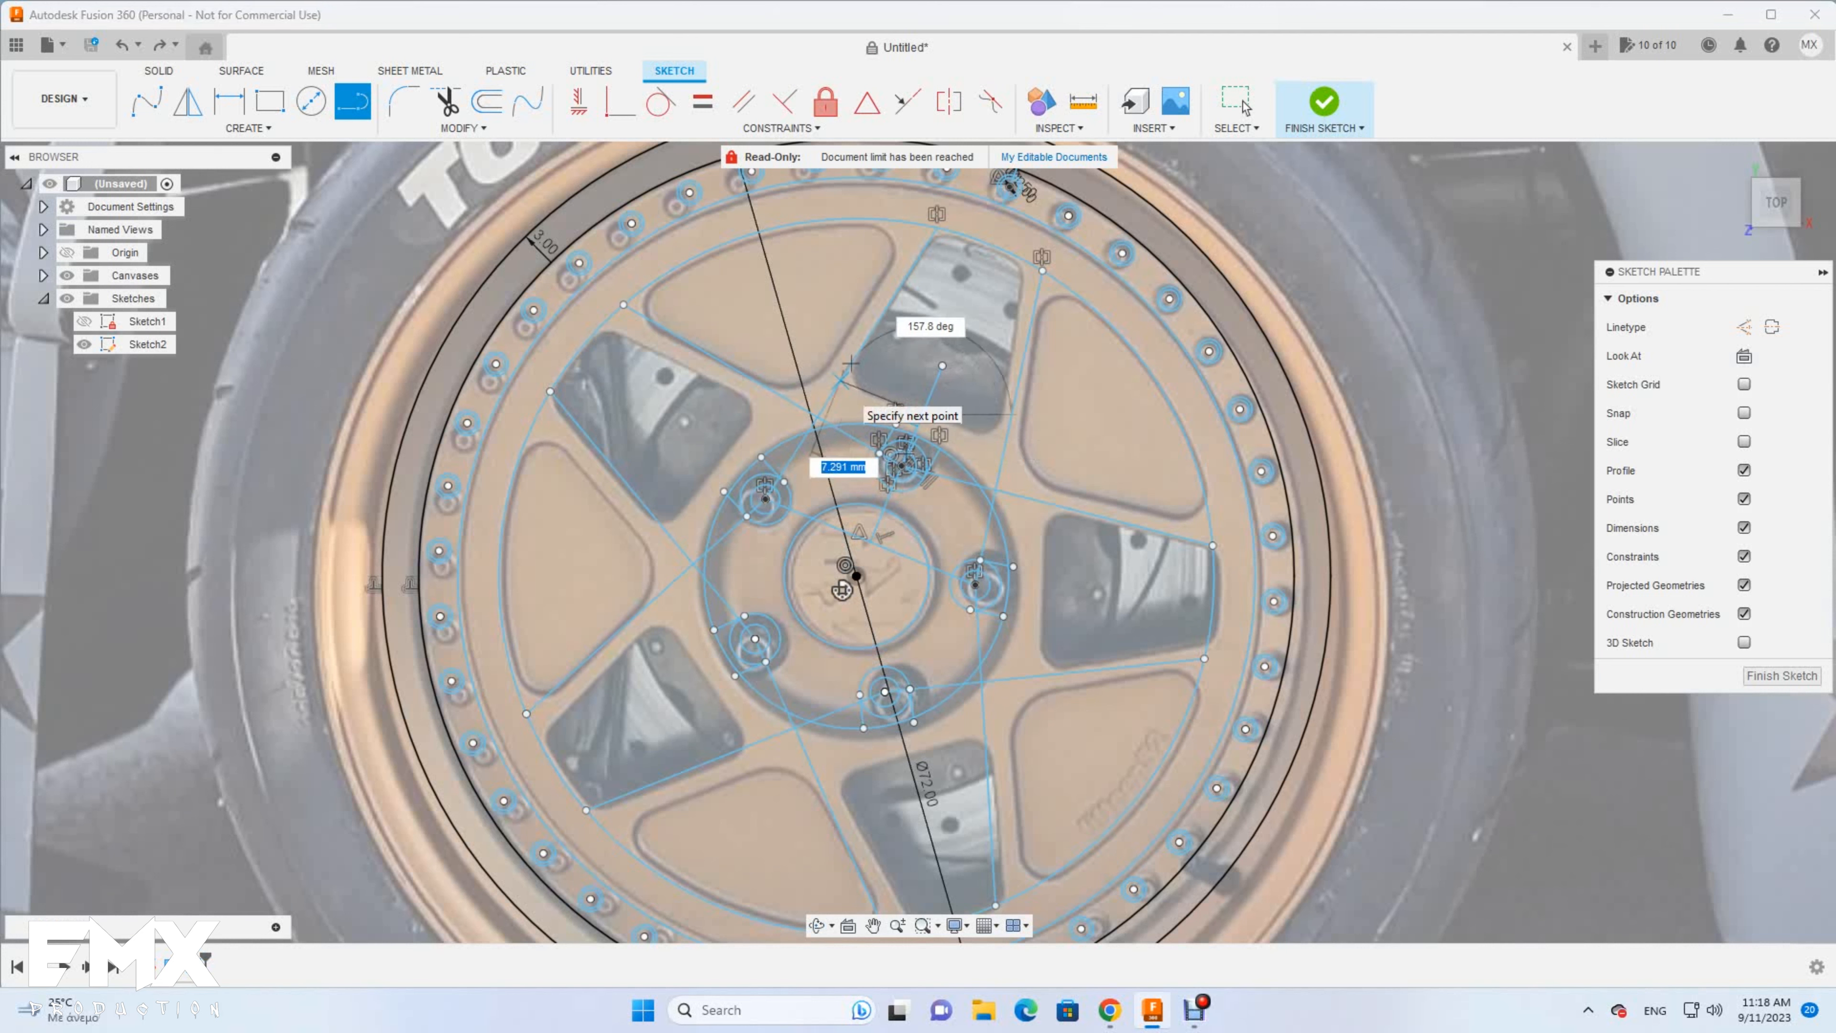
click(842, 380)
Mirror the new window-edge line across the axis line through the upper lug hole
click(188, 101)
click(880, 397)
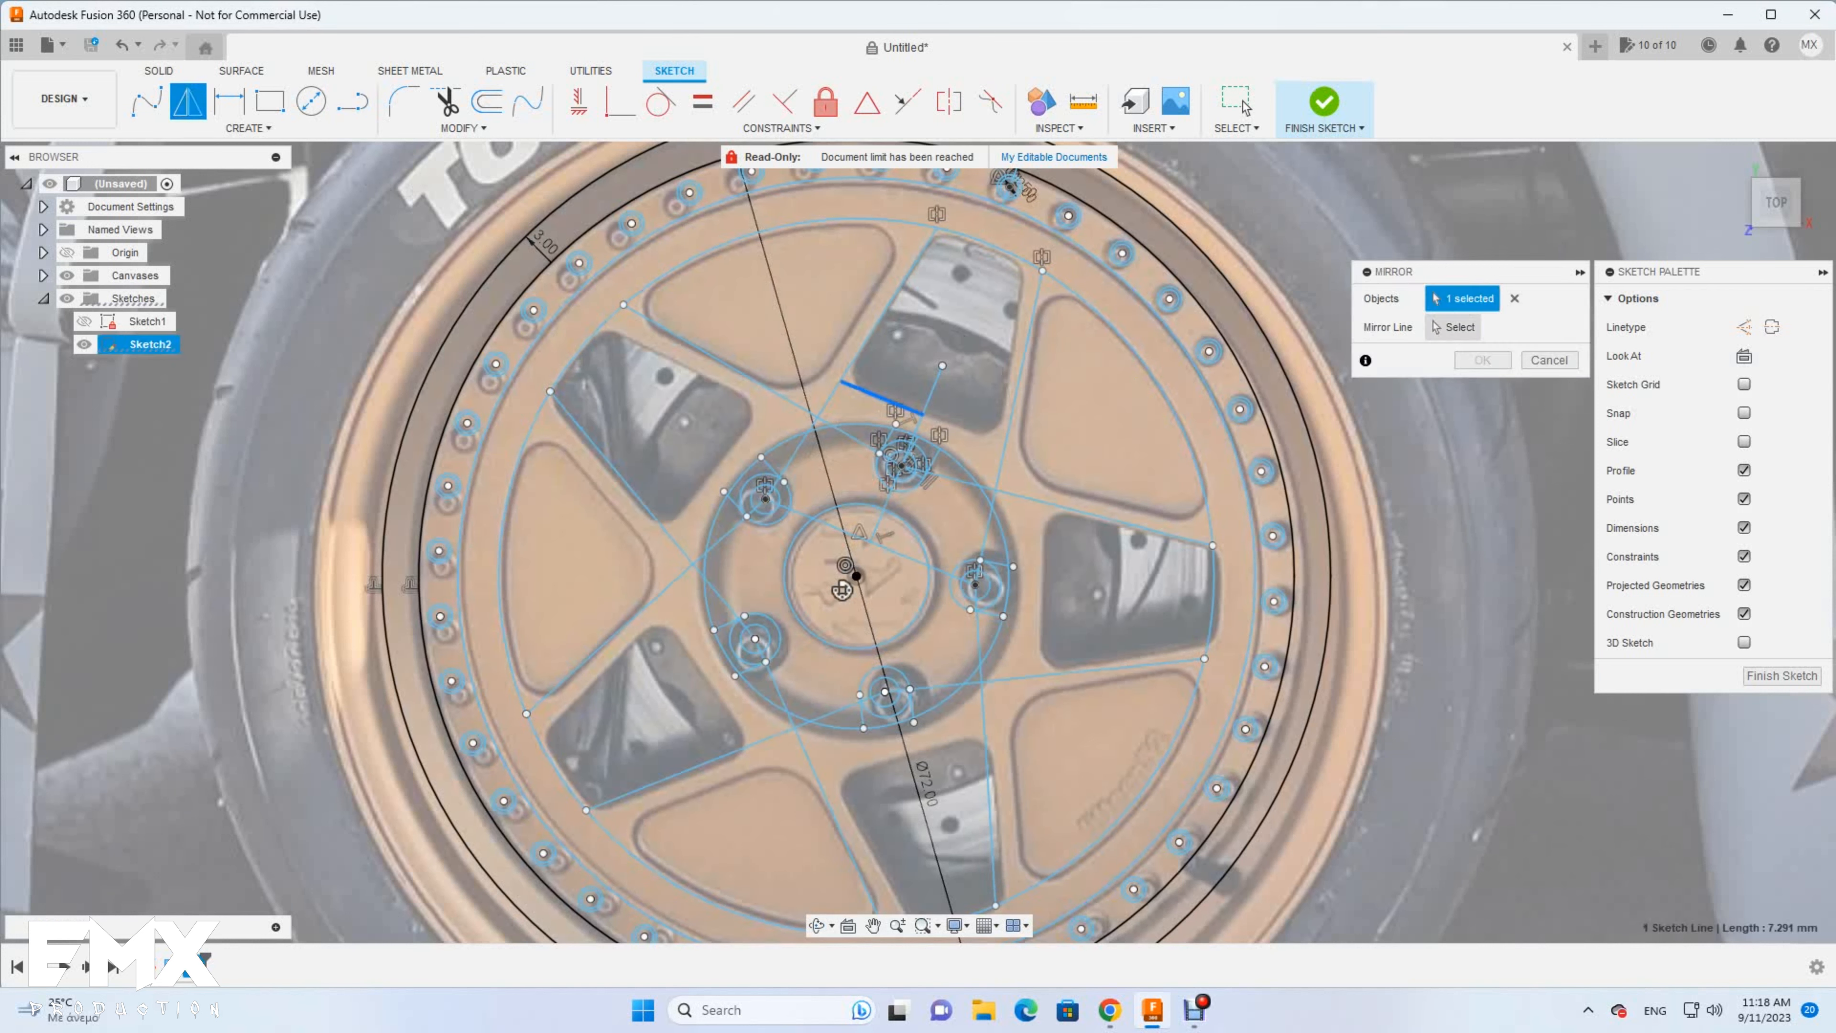
click(1453, 328)
click(931, 392)
click(1483, 360)
Circular-pattern the two window-edge lines around the wheel centre with a quantity of 5, and finish the sketch
click(248, 128)
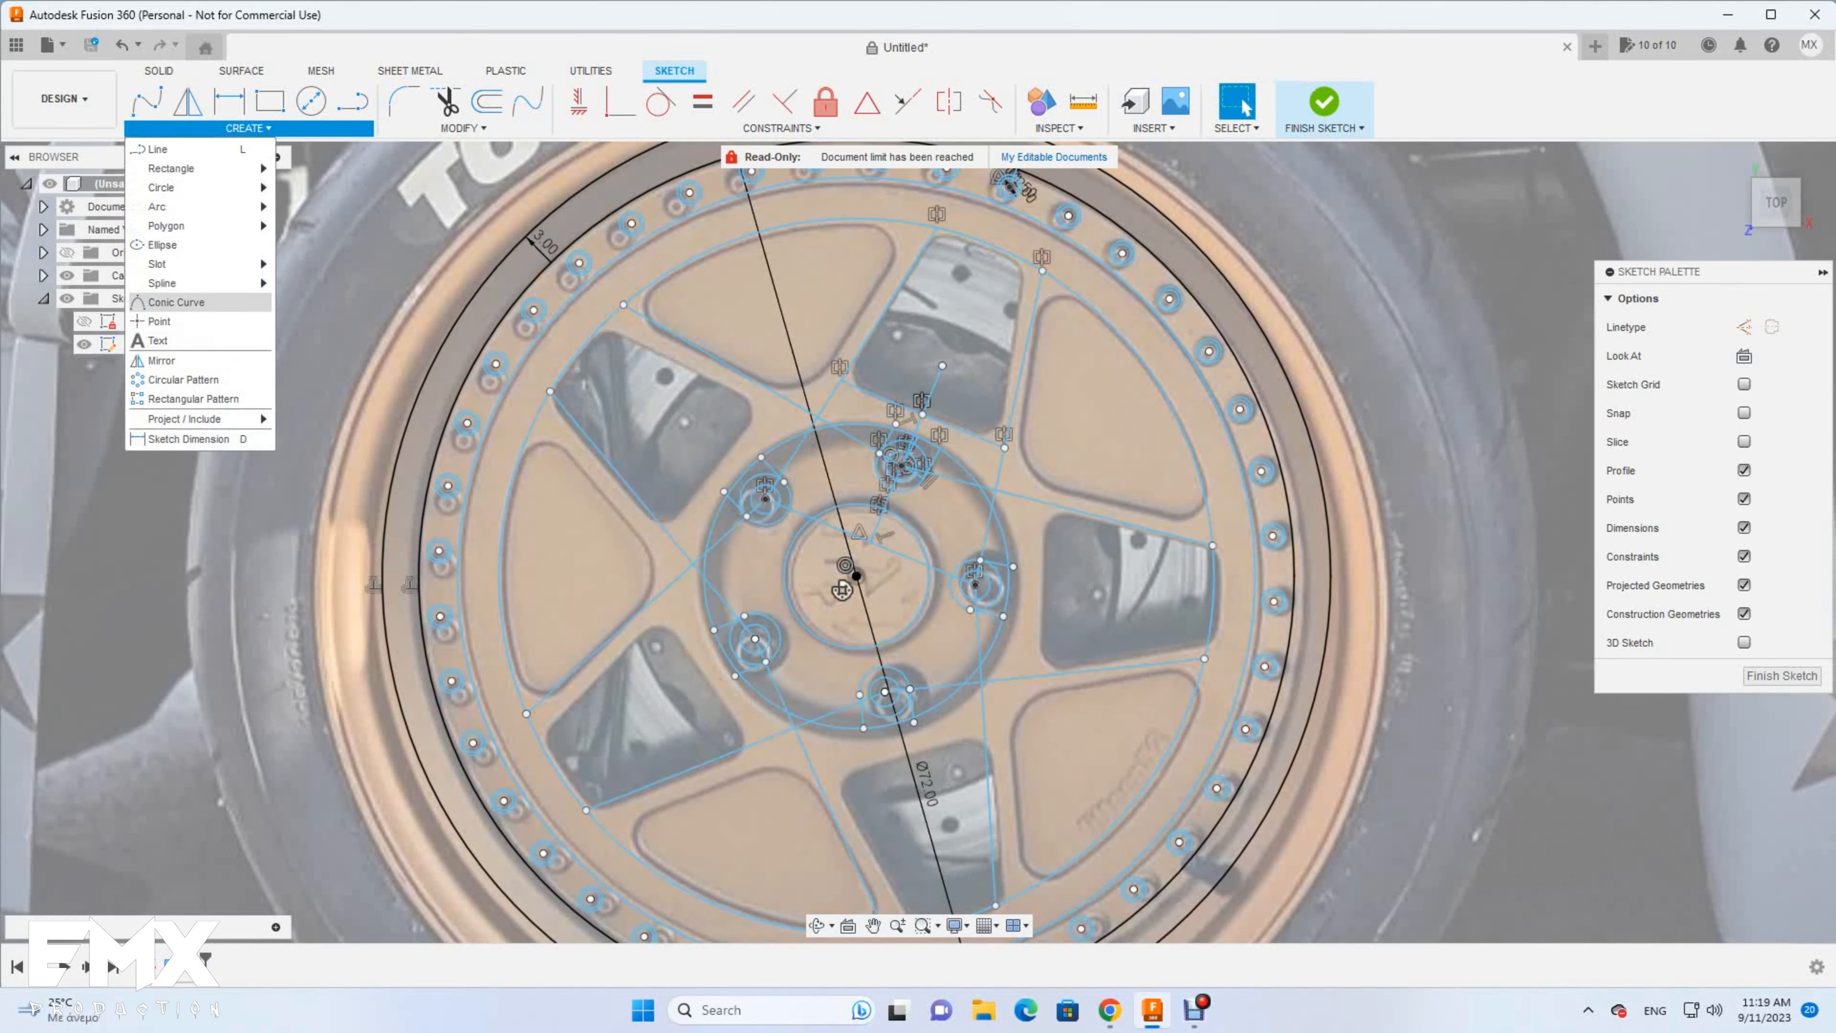
click(187, 381)
click(882, 397)
click(1461, 328)
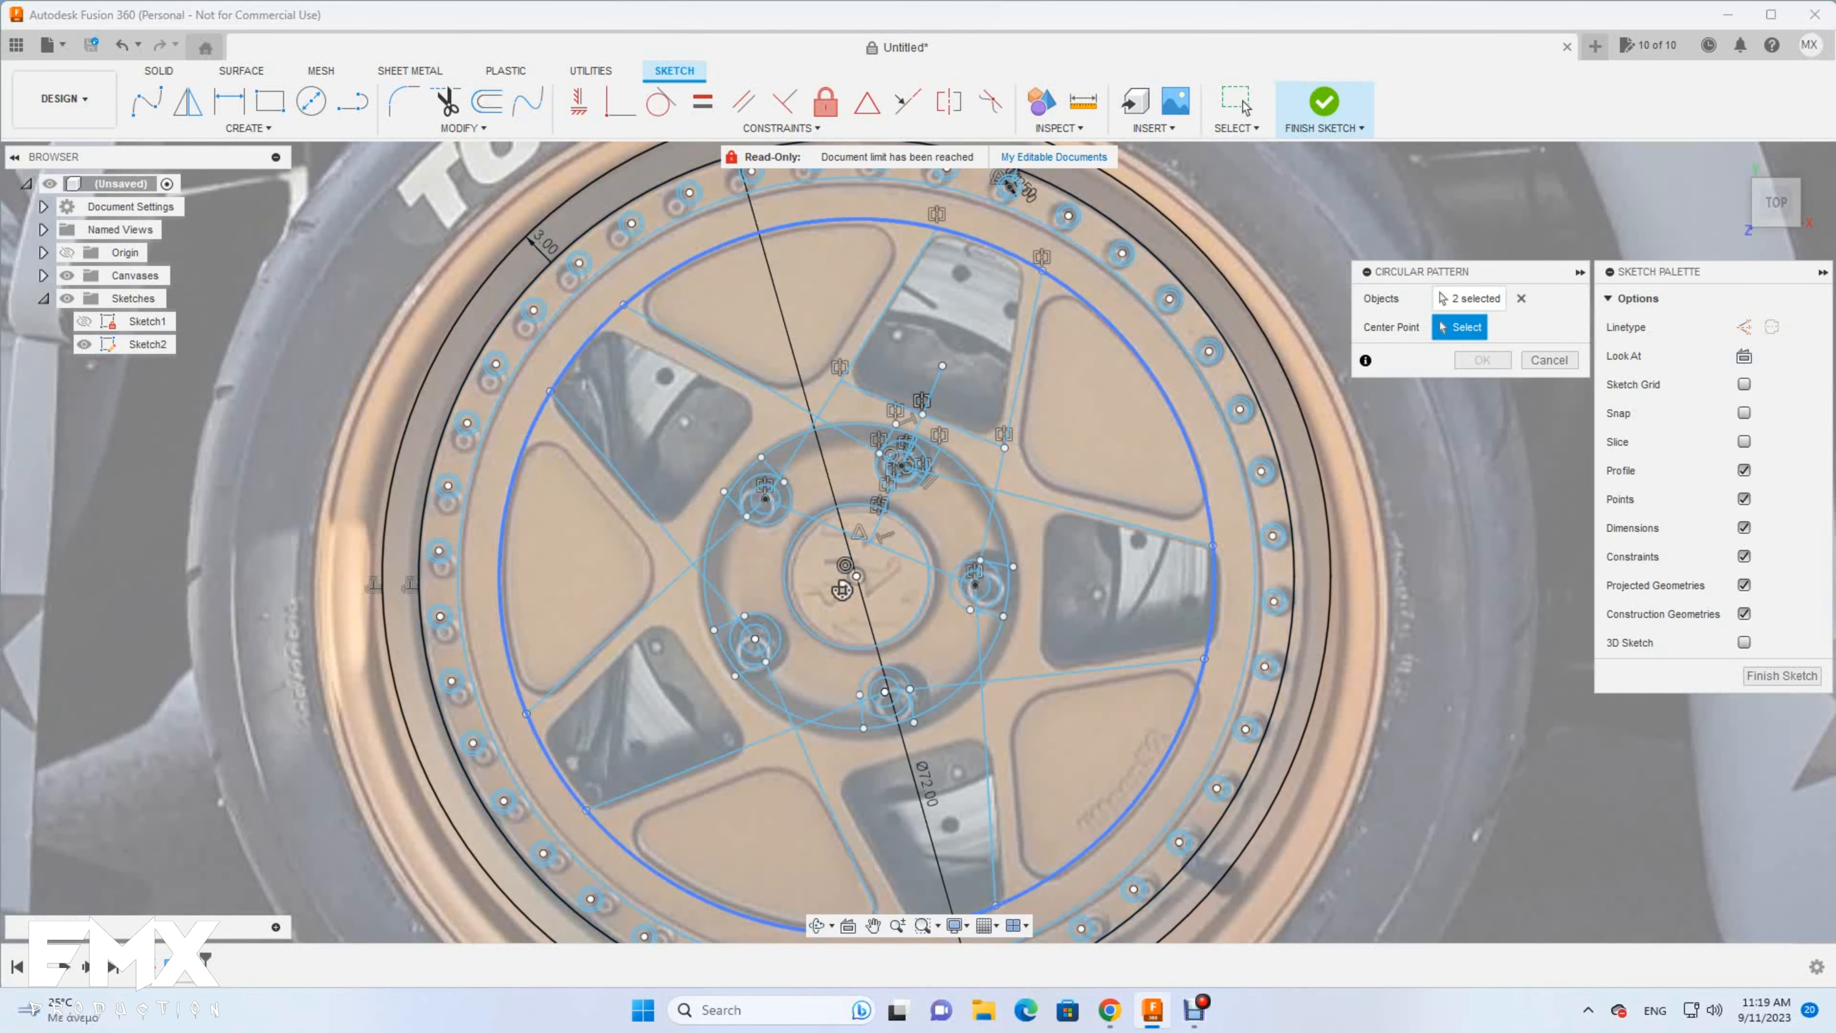
click(1123, 336)
text(5)
key(Return)
click(1783, 675)
Start an extrusion with the inner rim ring and the five wedge-shaped spoke profiles selected
scroll(671, 407, down, 5)
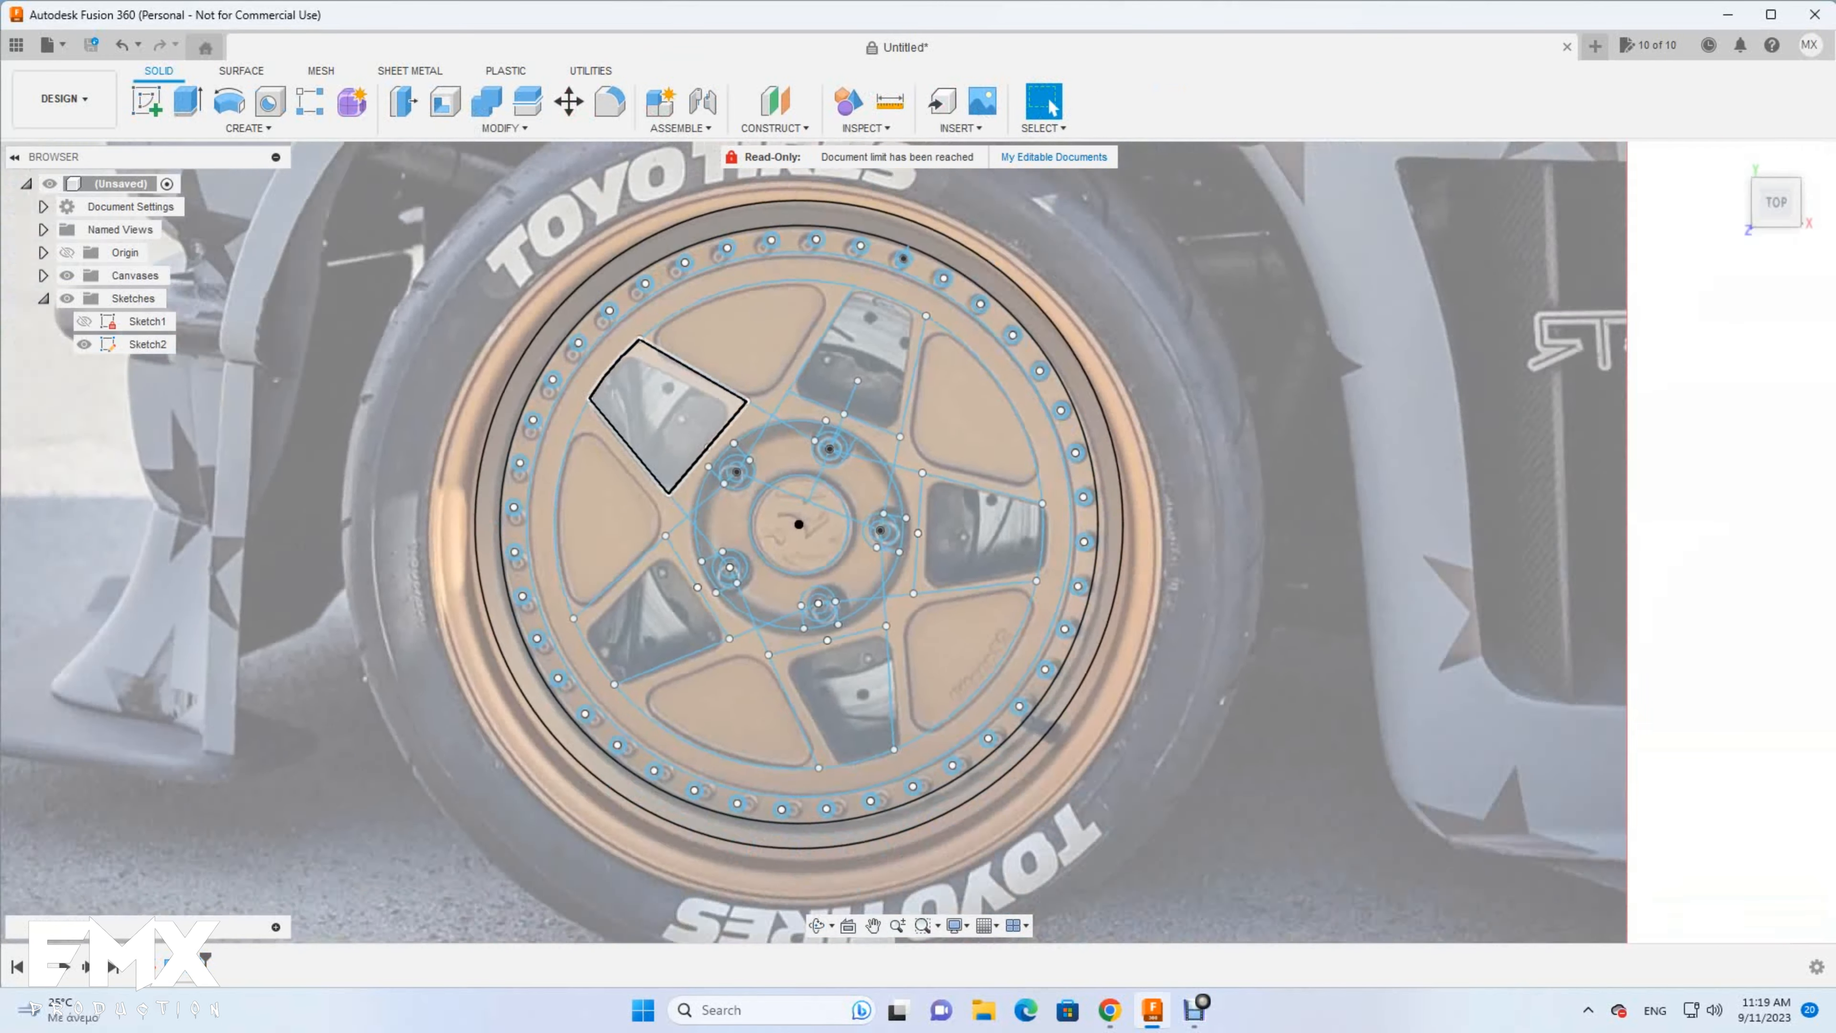
click(188, 101)
scroll(614, 391, up, 2)
click(589, 409)
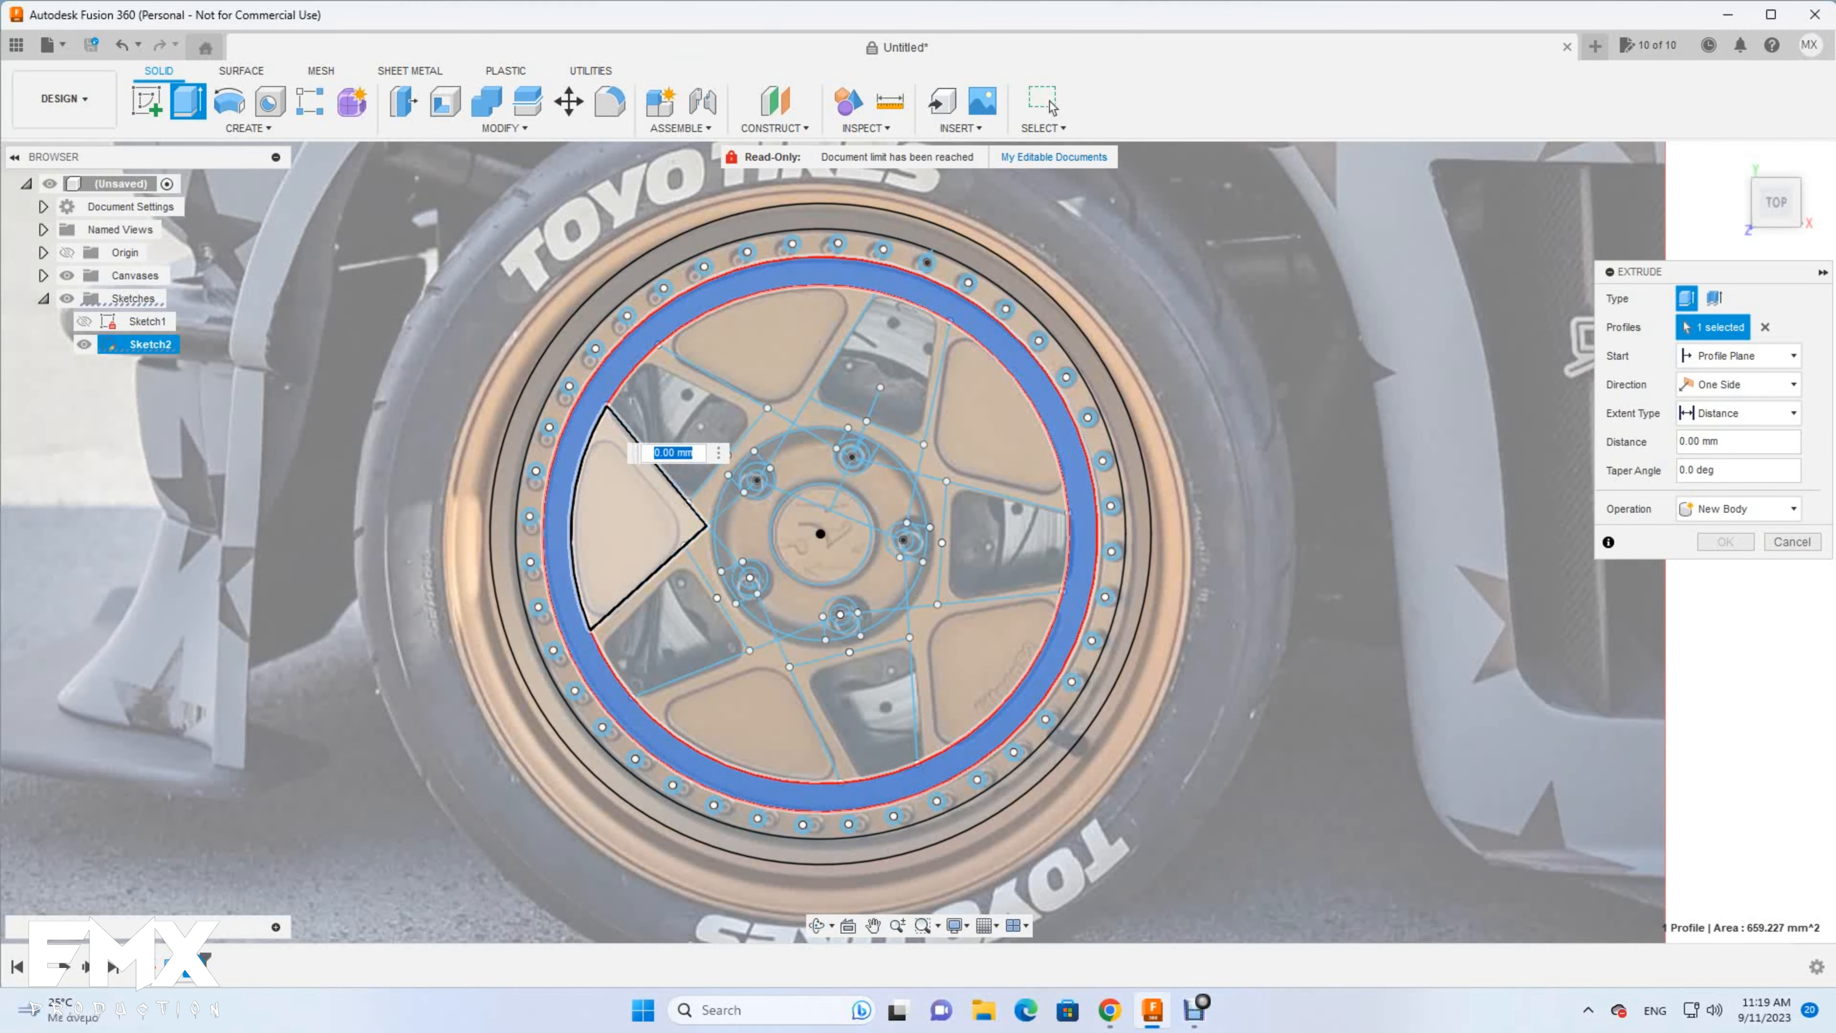
click(636, 470)
click(777, 358)
click(1016, 423)
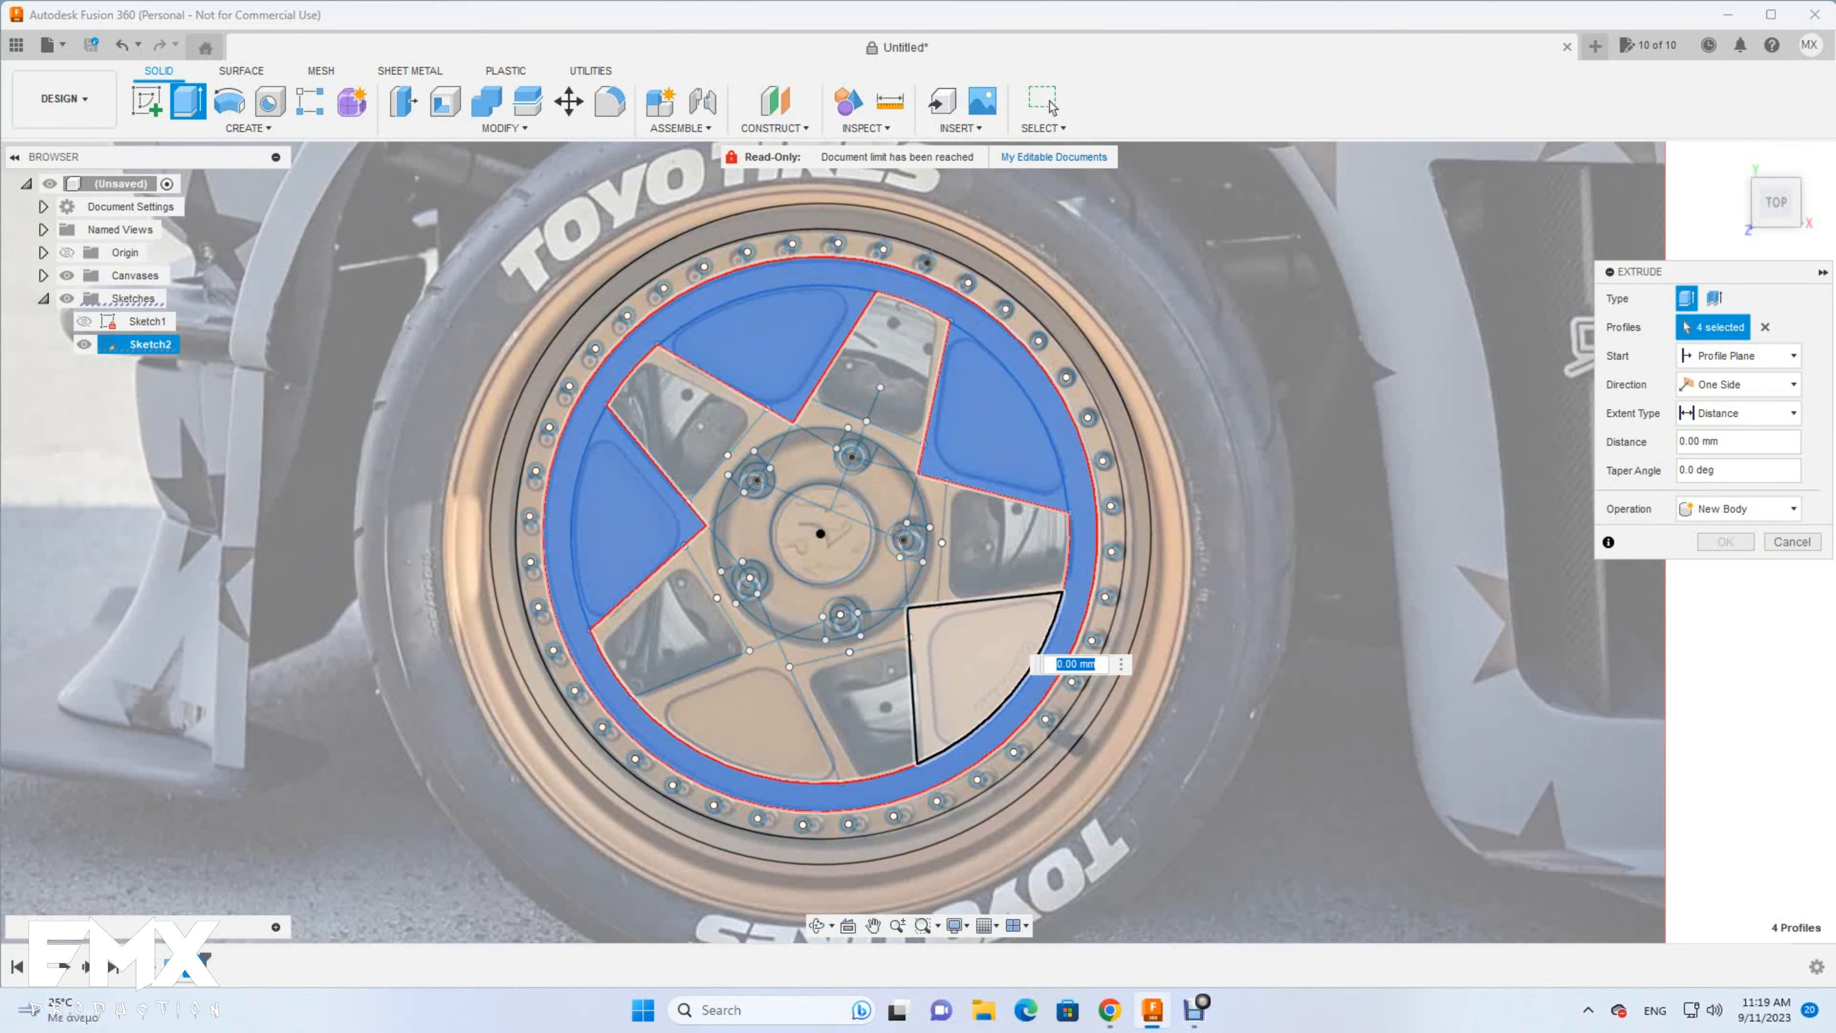
click(1008, 673)
click(777, 713)
Add the profiles between the window openings and the hub circle to the extrusion
scroll(792, 714, up, 3)
click(912, 598)
click(1004, 449)
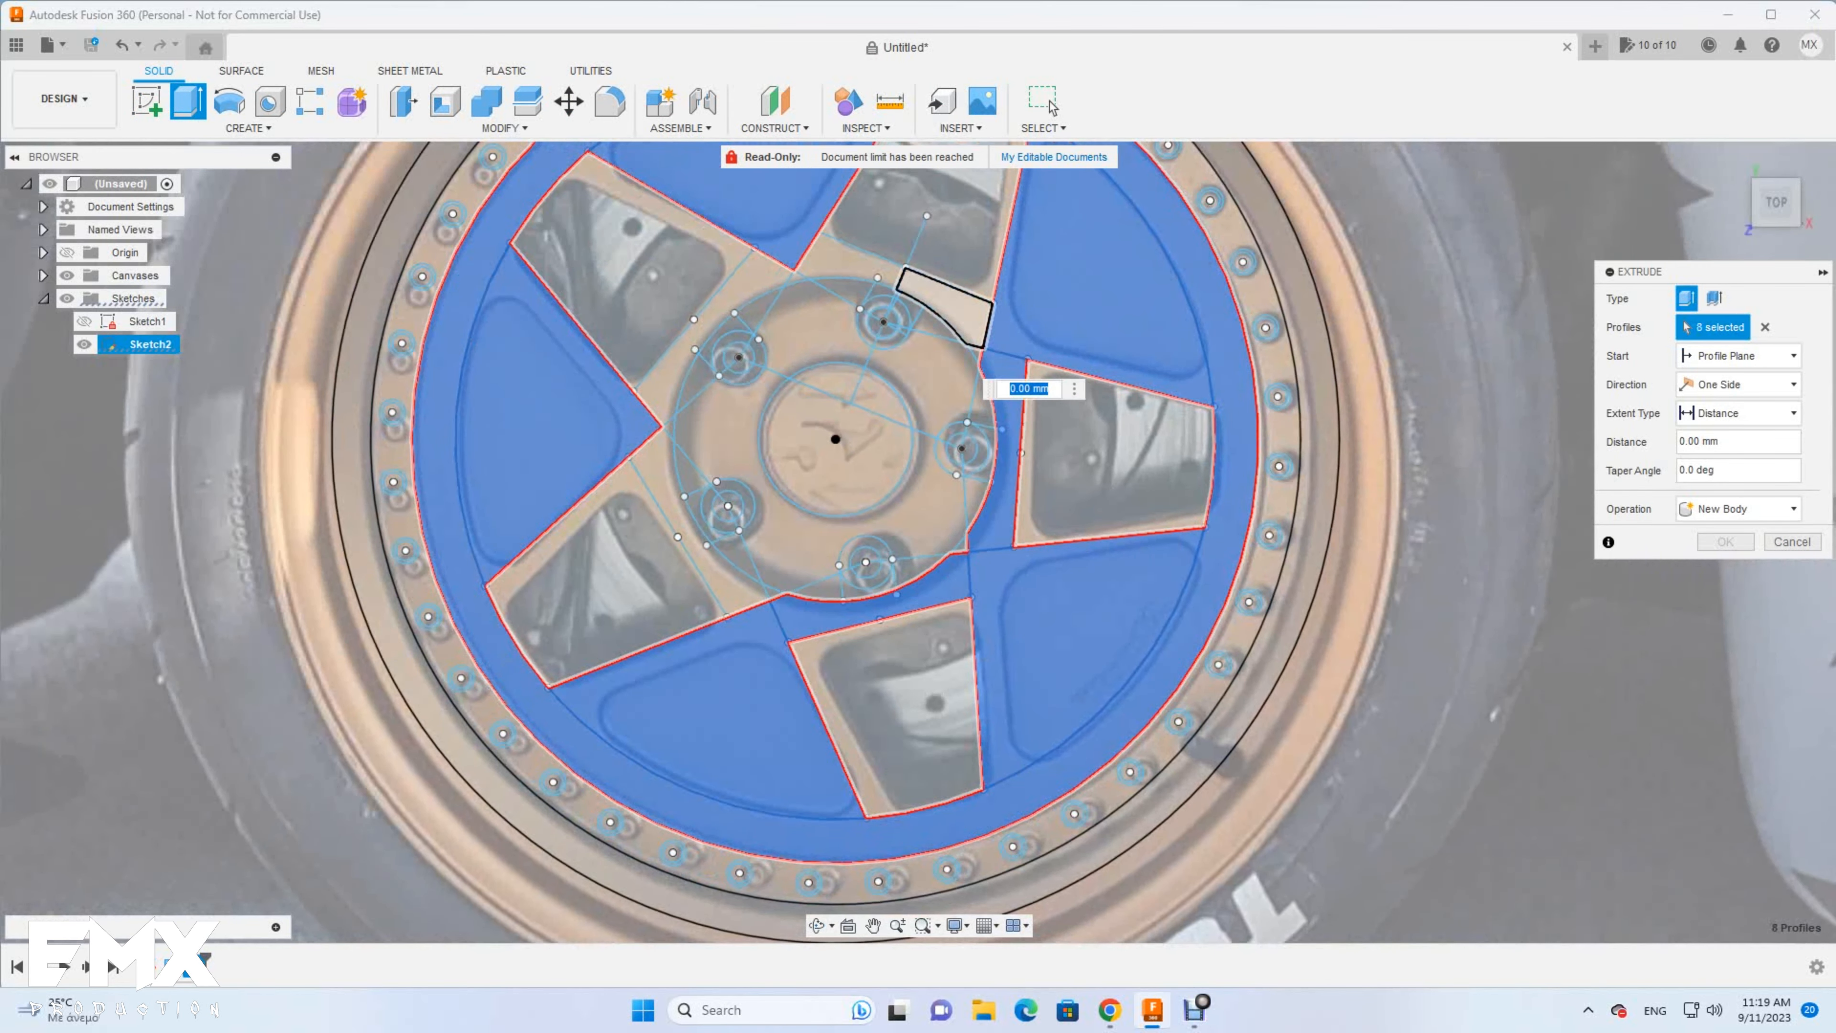
click(933, 310)
click(832, 293)
click(693, 340)
click(666, 446)
Add the five small triangular profiles at the hub circle and extrude the selection 4 mm as a new body
scroll(668, 433, up, 3)
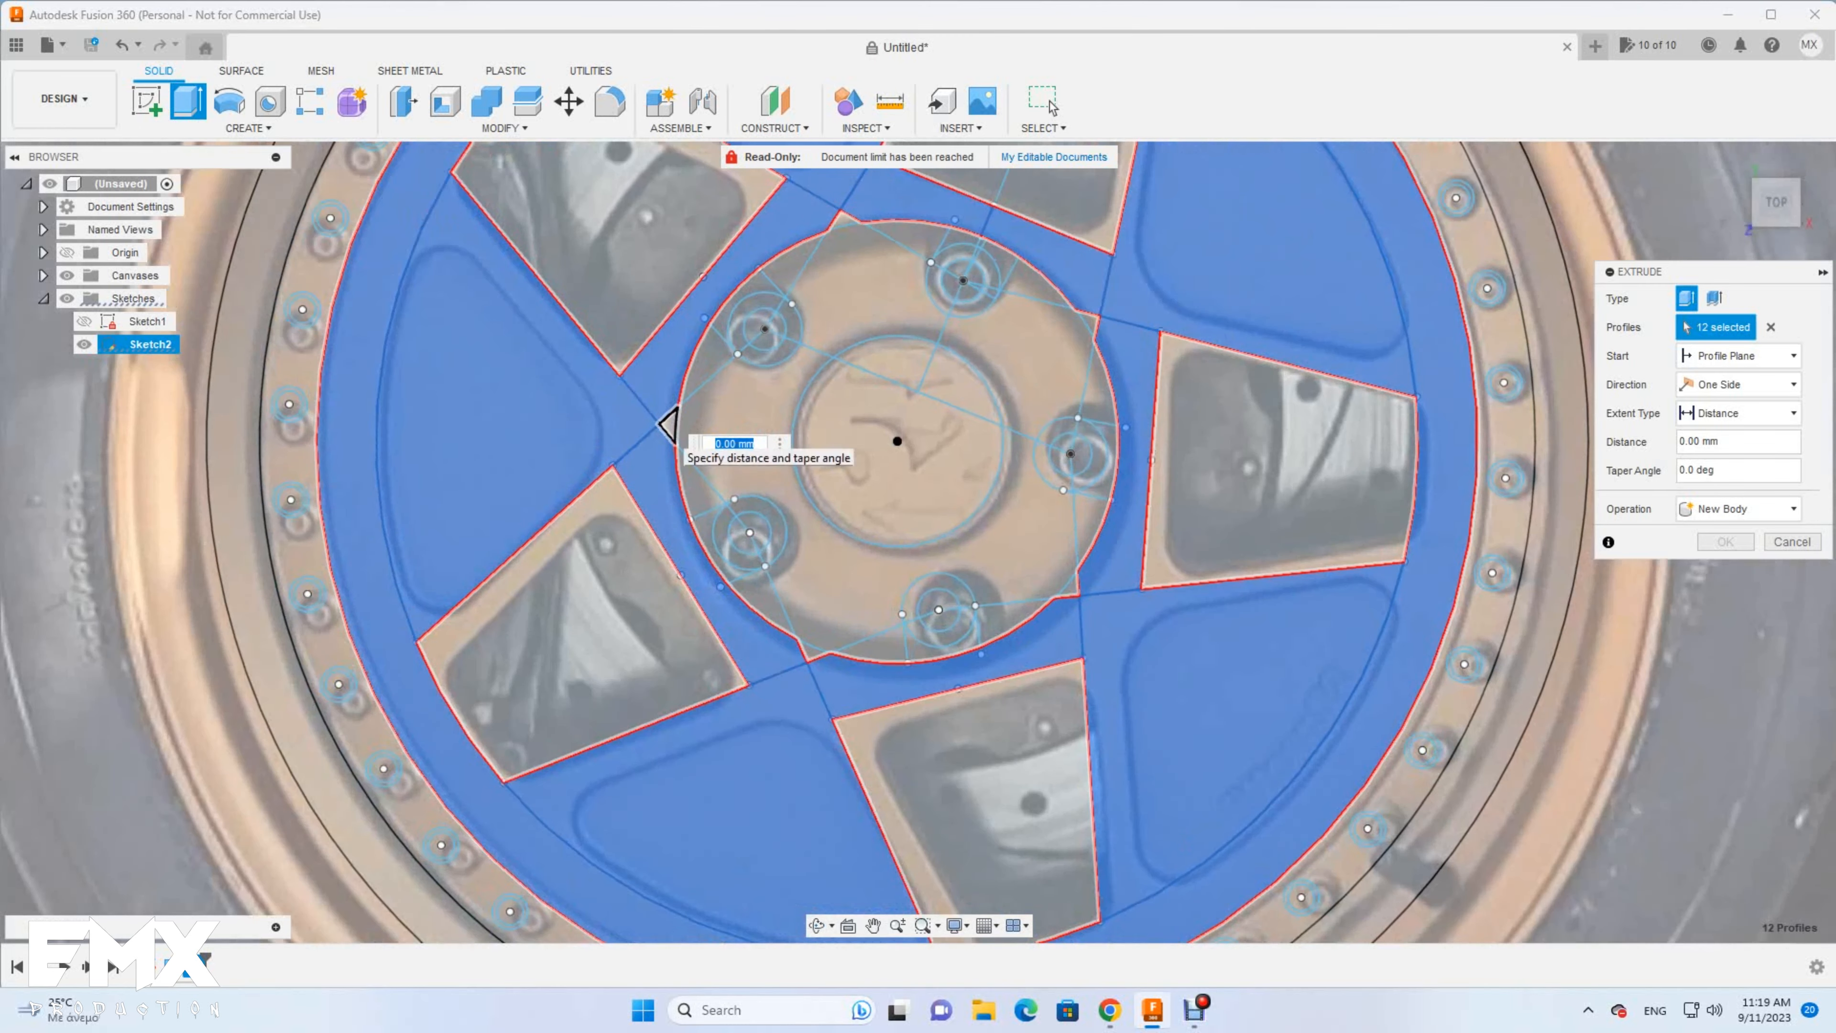
click(671, 426)
click(811, 651)
click(1072, 588)
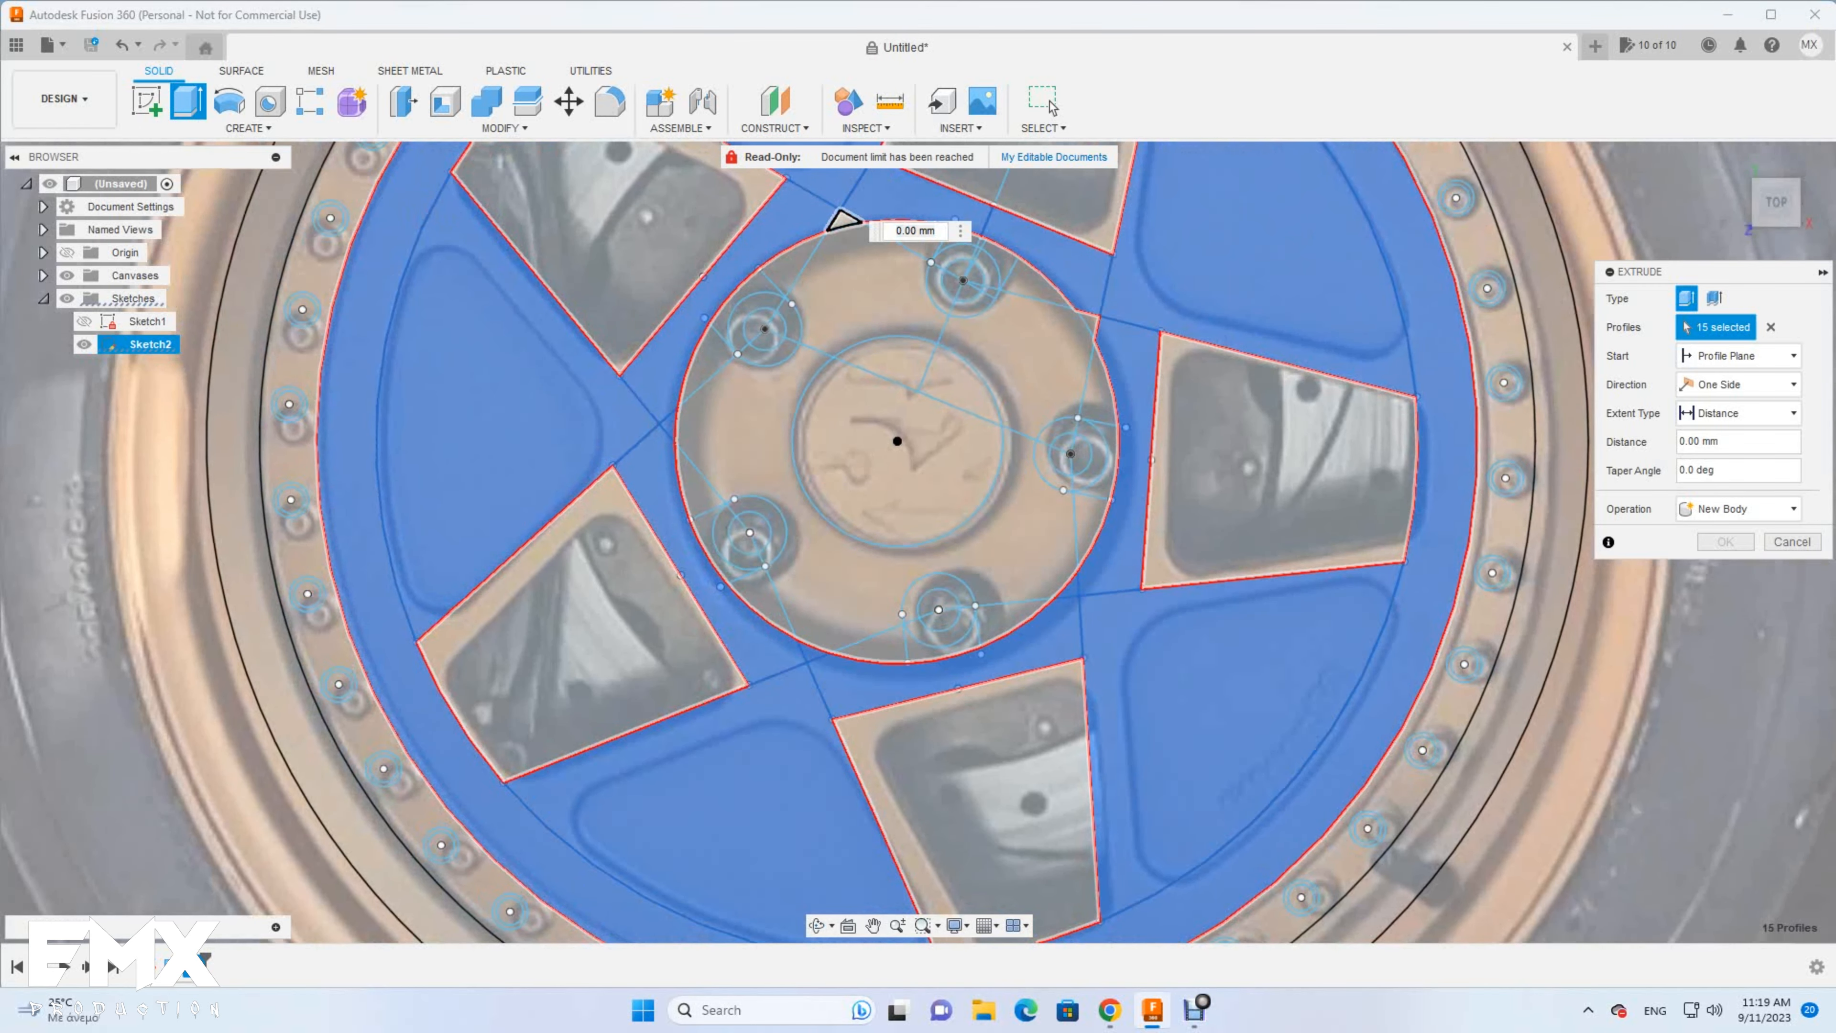
click(842, 220)
click(1088, 322)
scroll(1131, 504, down, 3)
text(4)
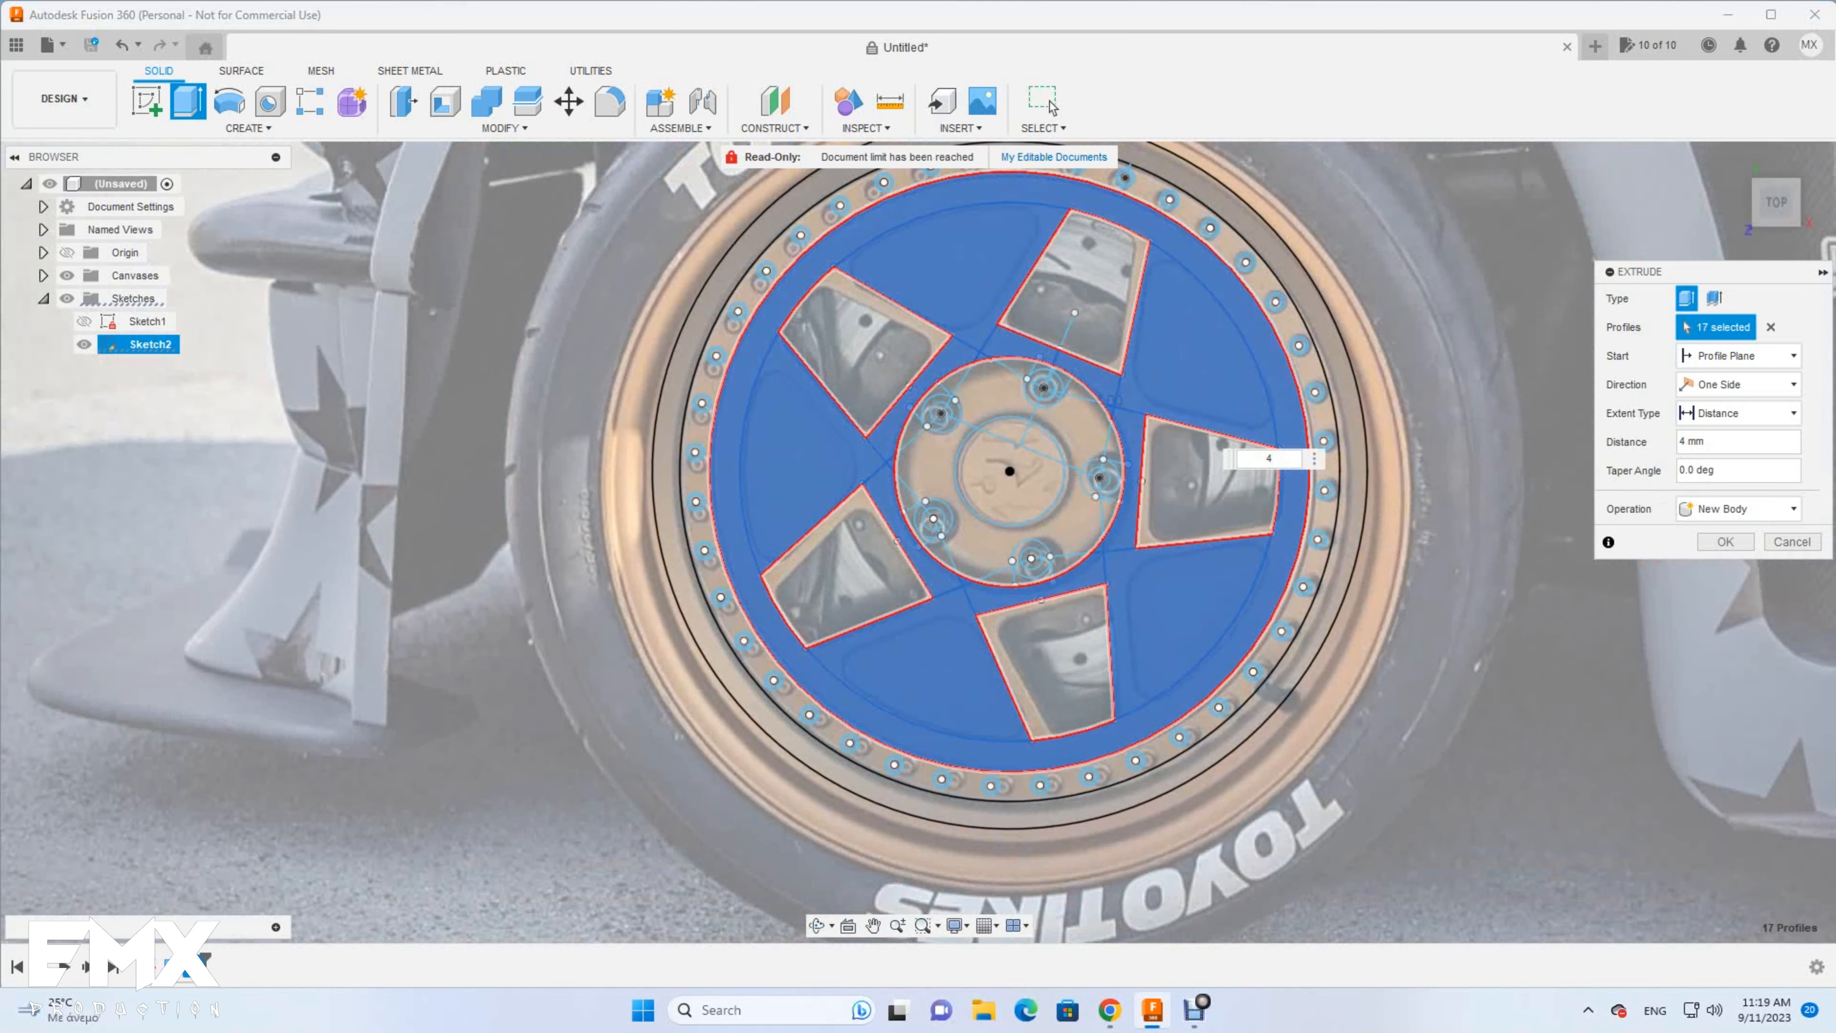
key(Return)
Hide the canvases and start a fillet with the four vertical corner edges of the wheel's upper-left window selected
click(816, 926)
drag(932, 636, 947, 521)
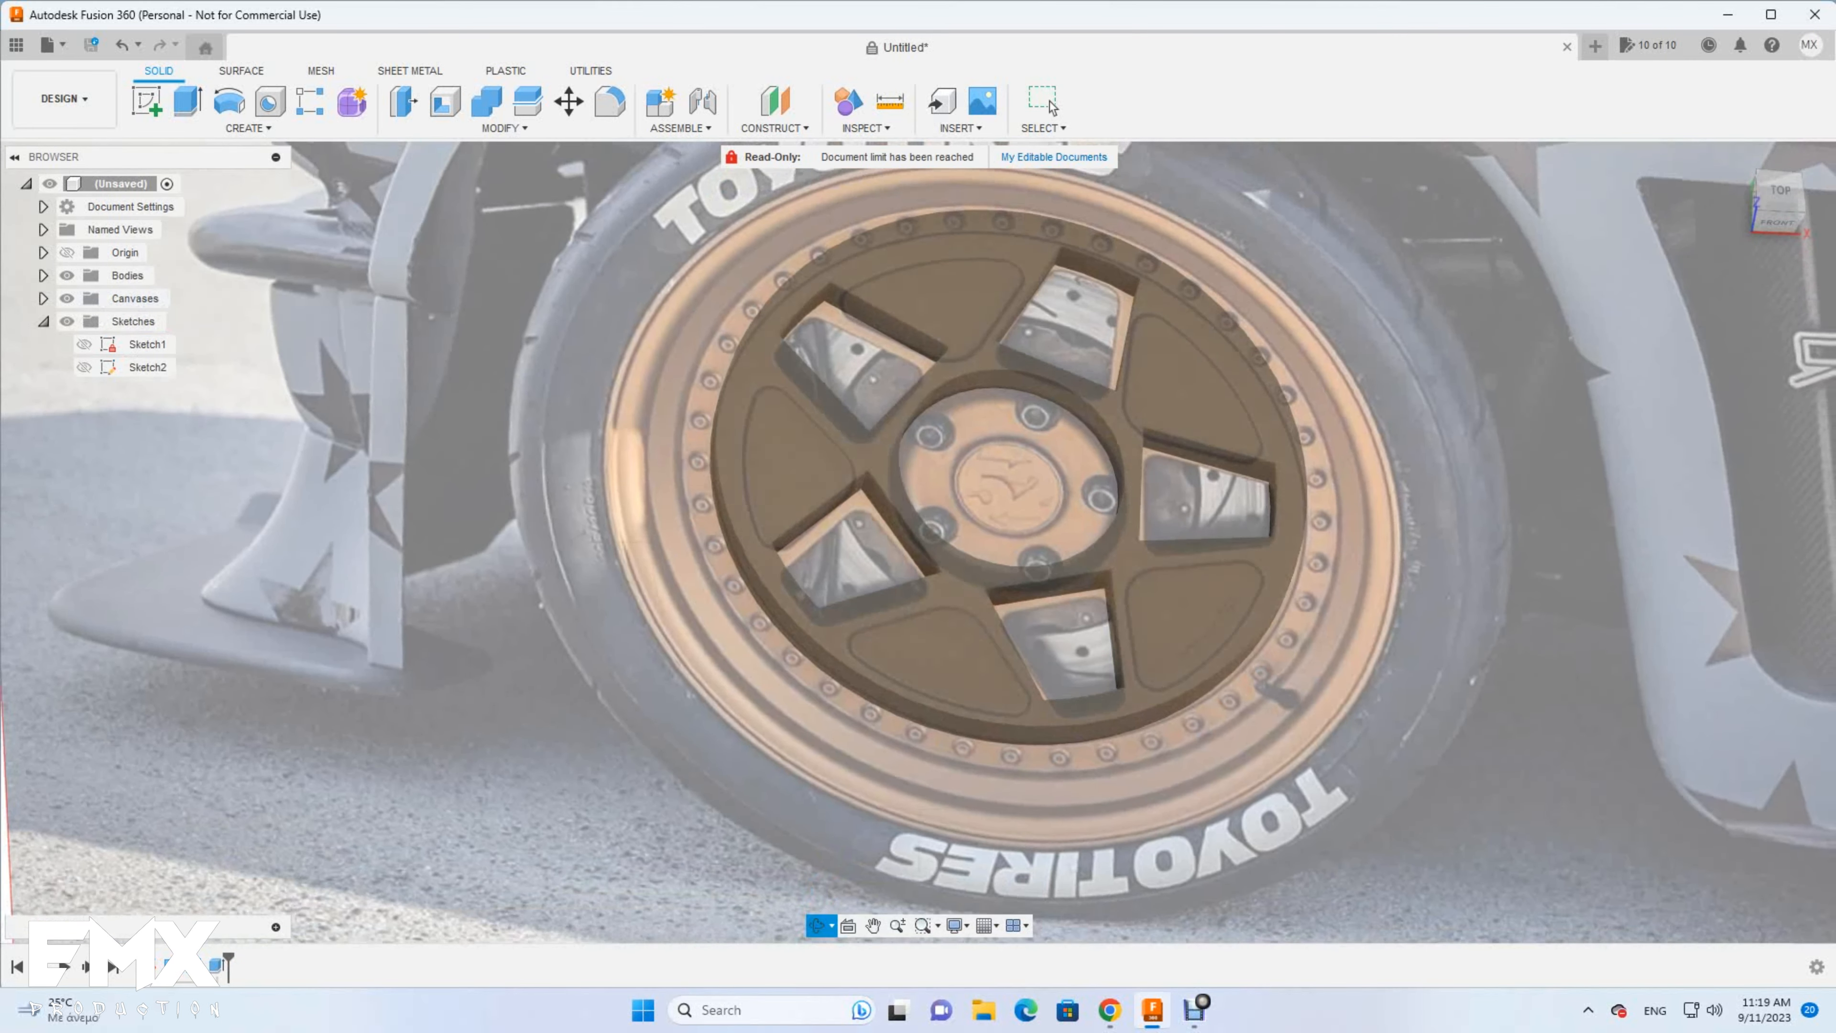
scroll(976, 499, up, 1)
click(610, 102)
click(67, 298)
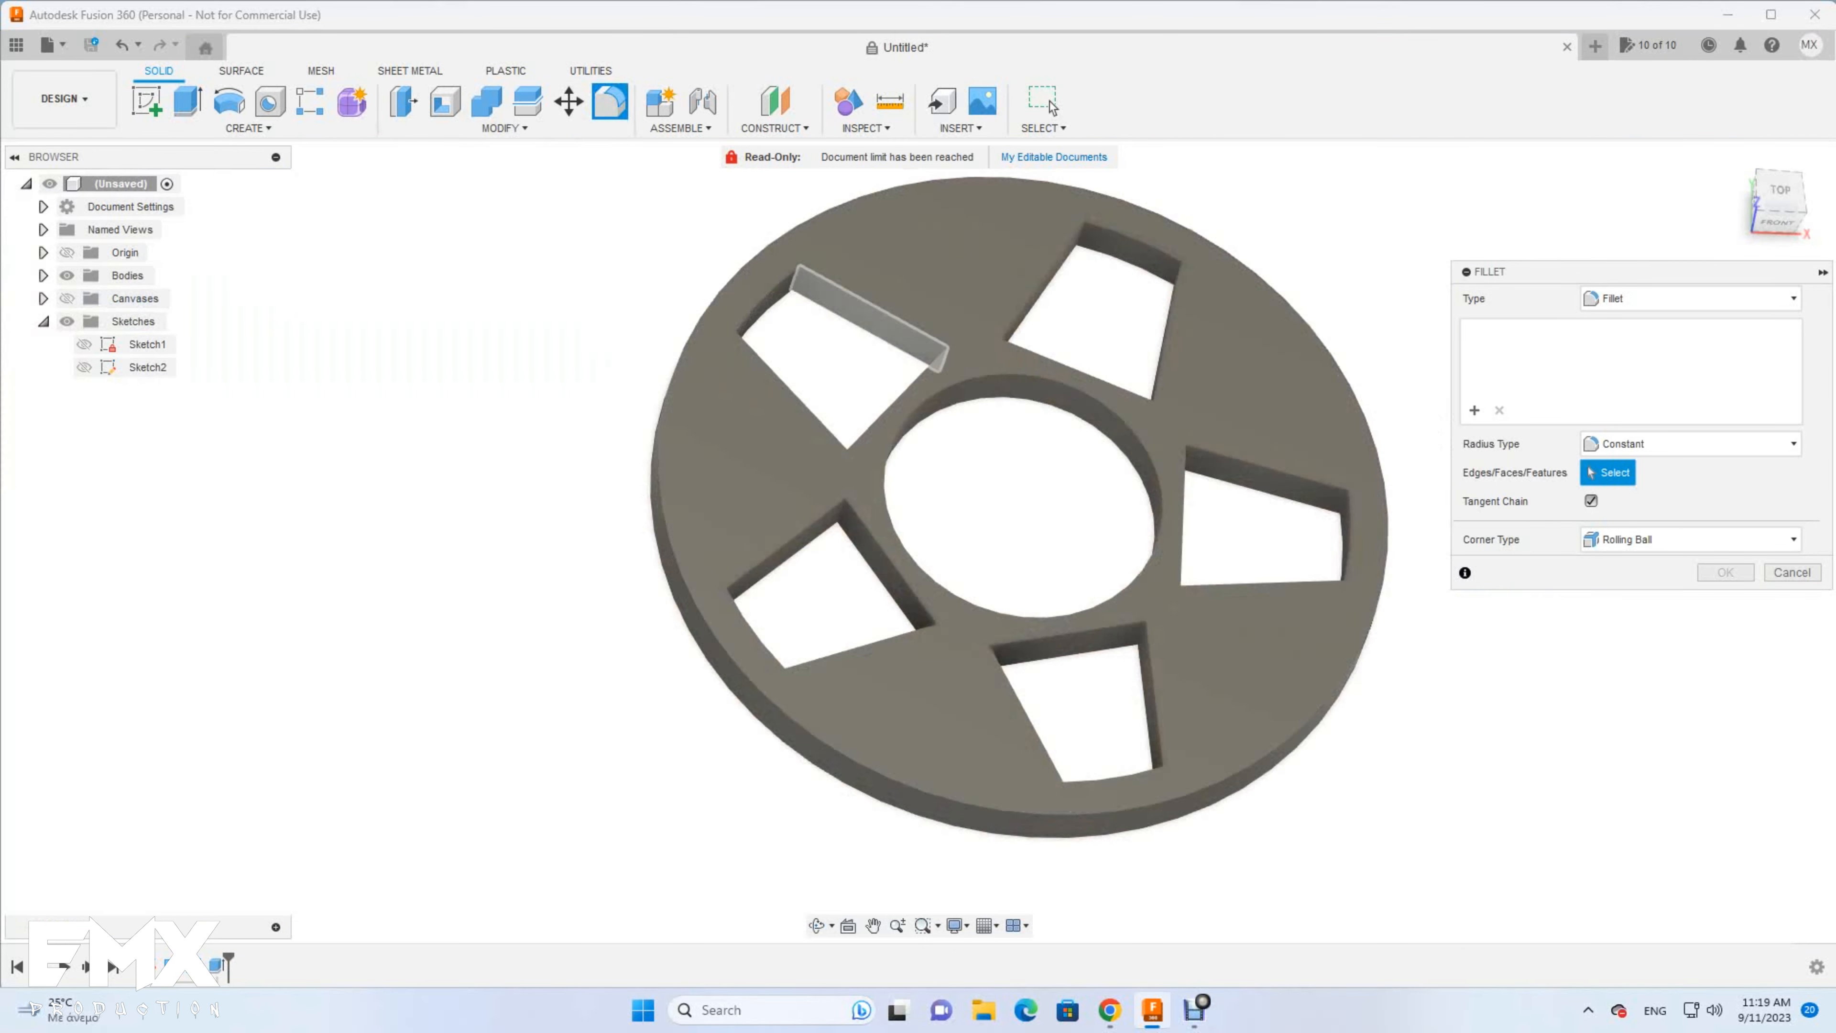
click(794, 286)
click(732, 343)
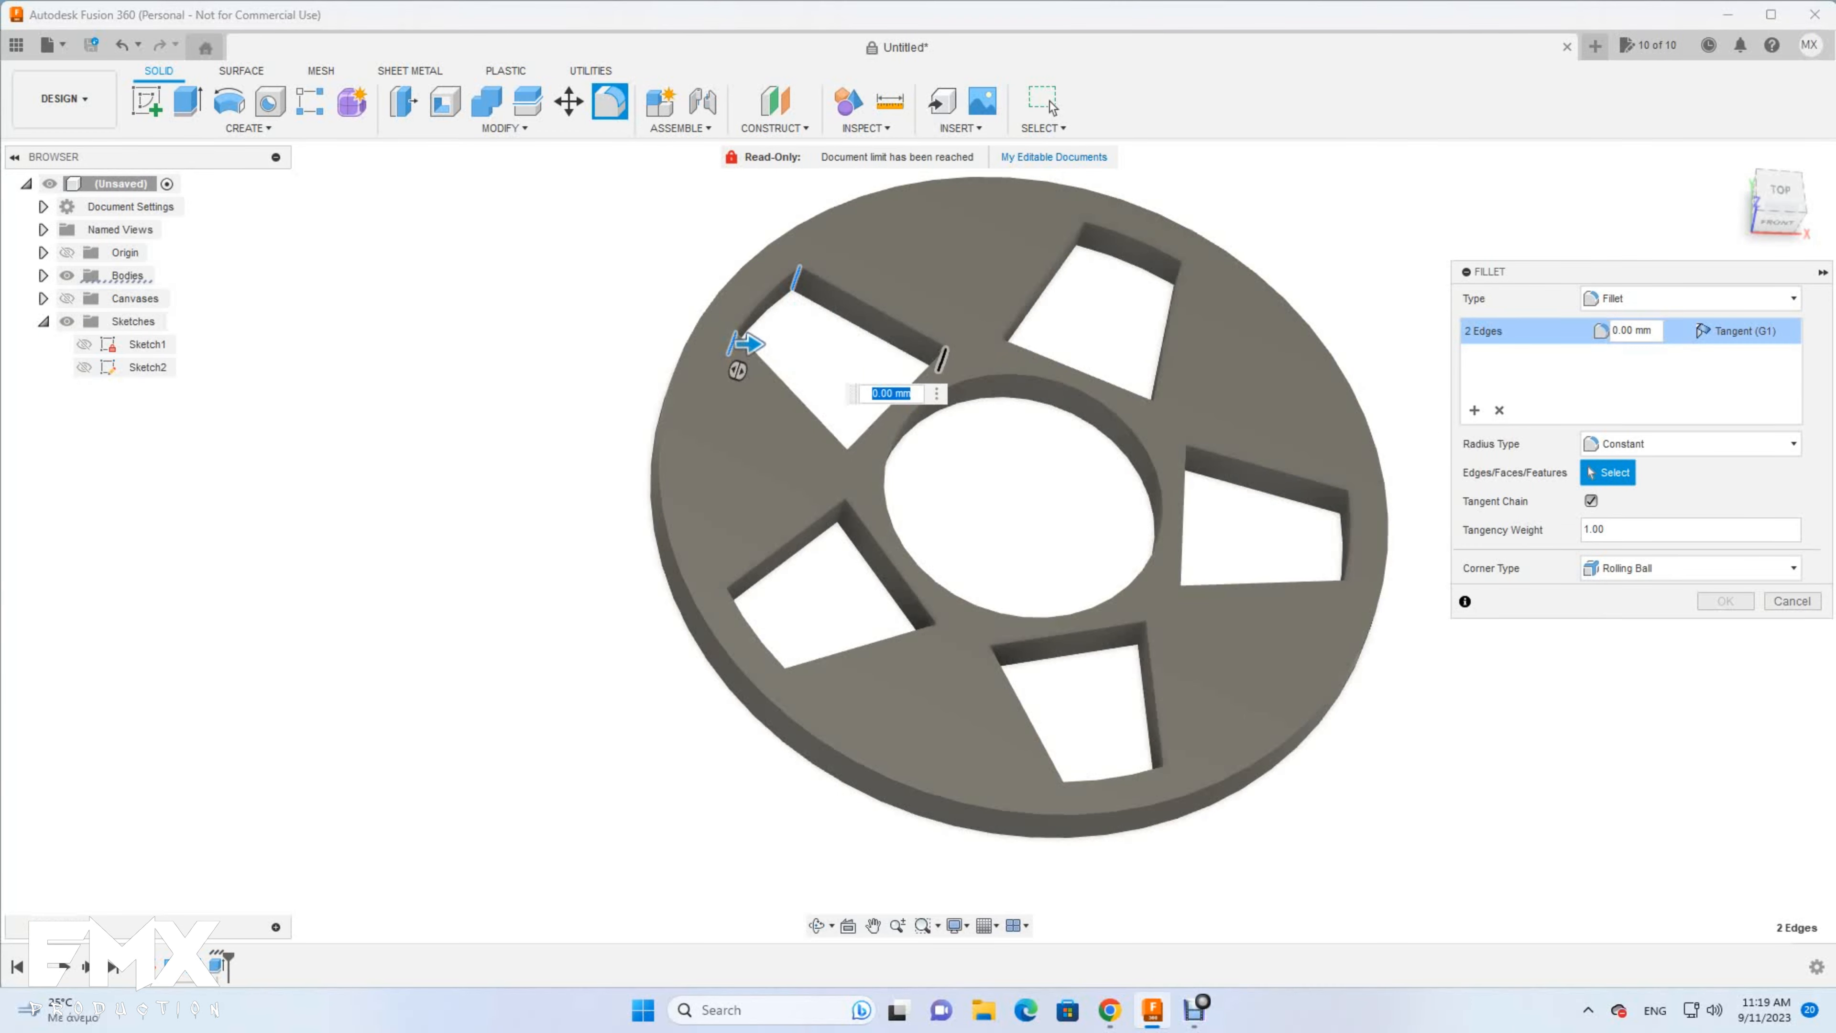
click(943, 360)
click(843, 461)
Add the four vertical corner edges of the wheel's upper-right window to the fillet selection
click(998, 351)
click(1150, 412)
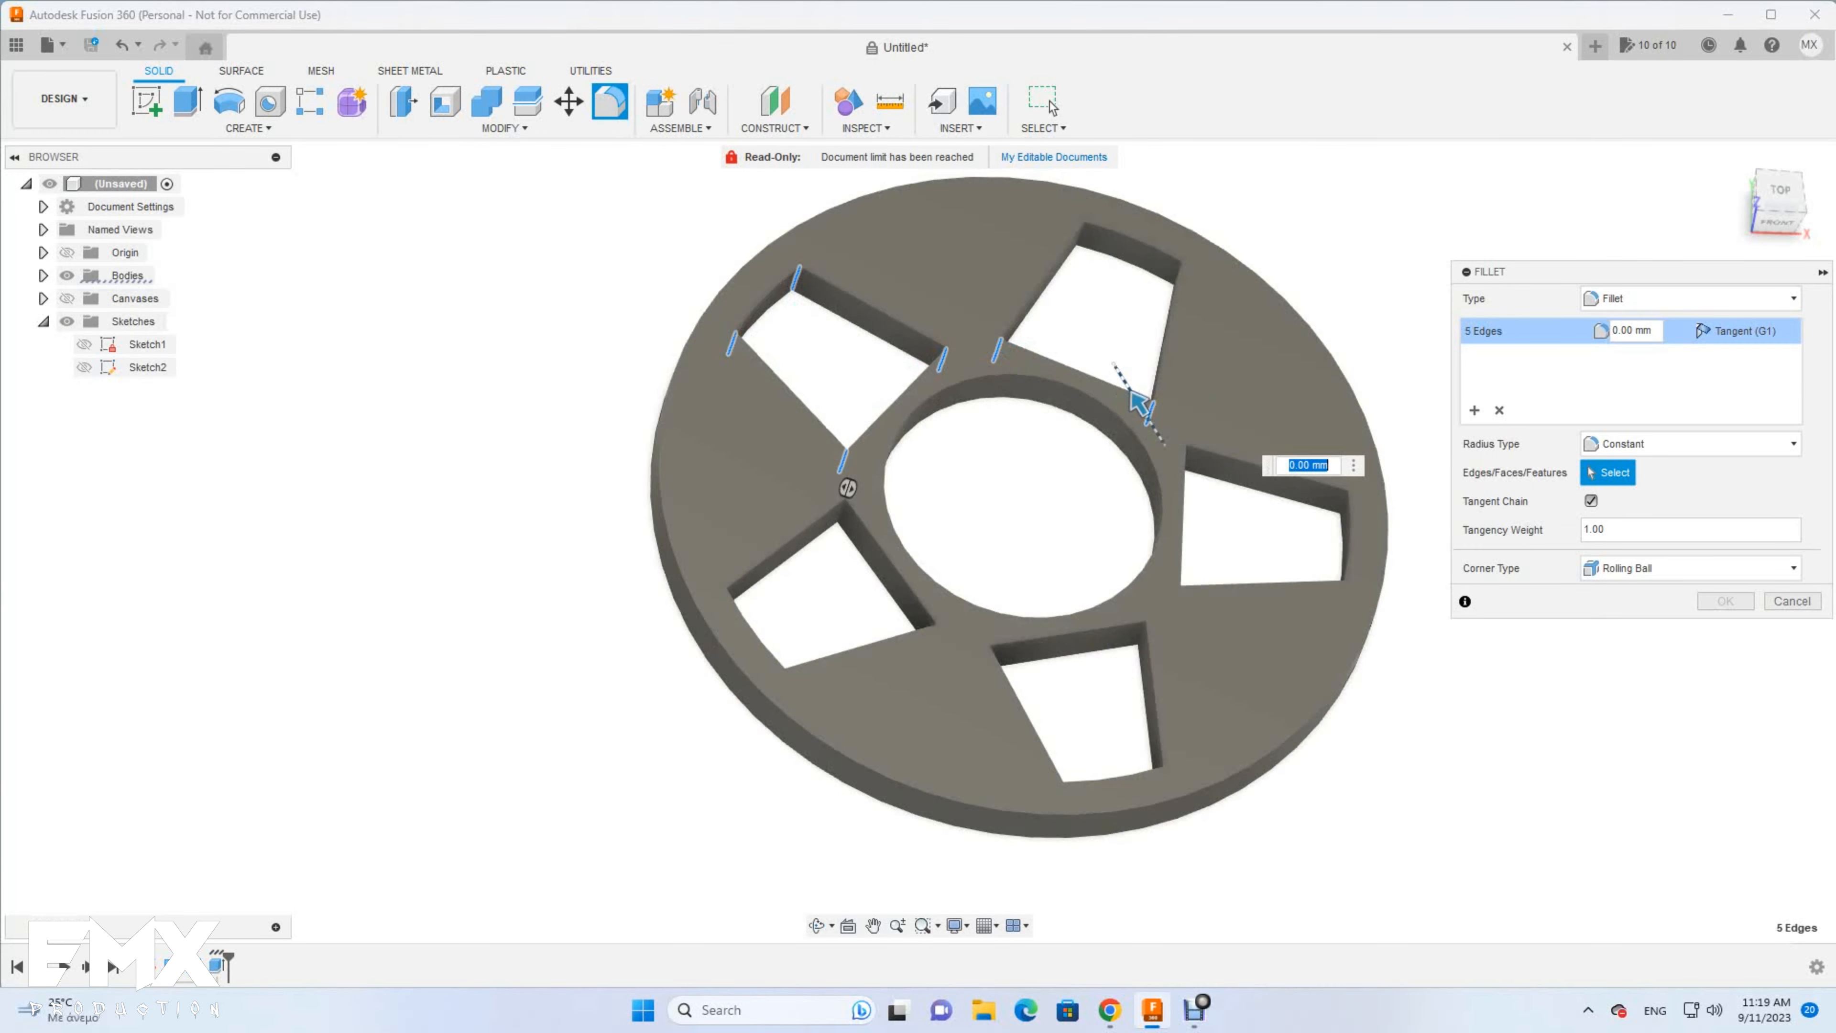
scroll(1081, 237, up, 1)
click(1081, 242)
scroll(1194, 295, up, 6)
click(1195, 295)
scroll(1192, 297, down, 9)
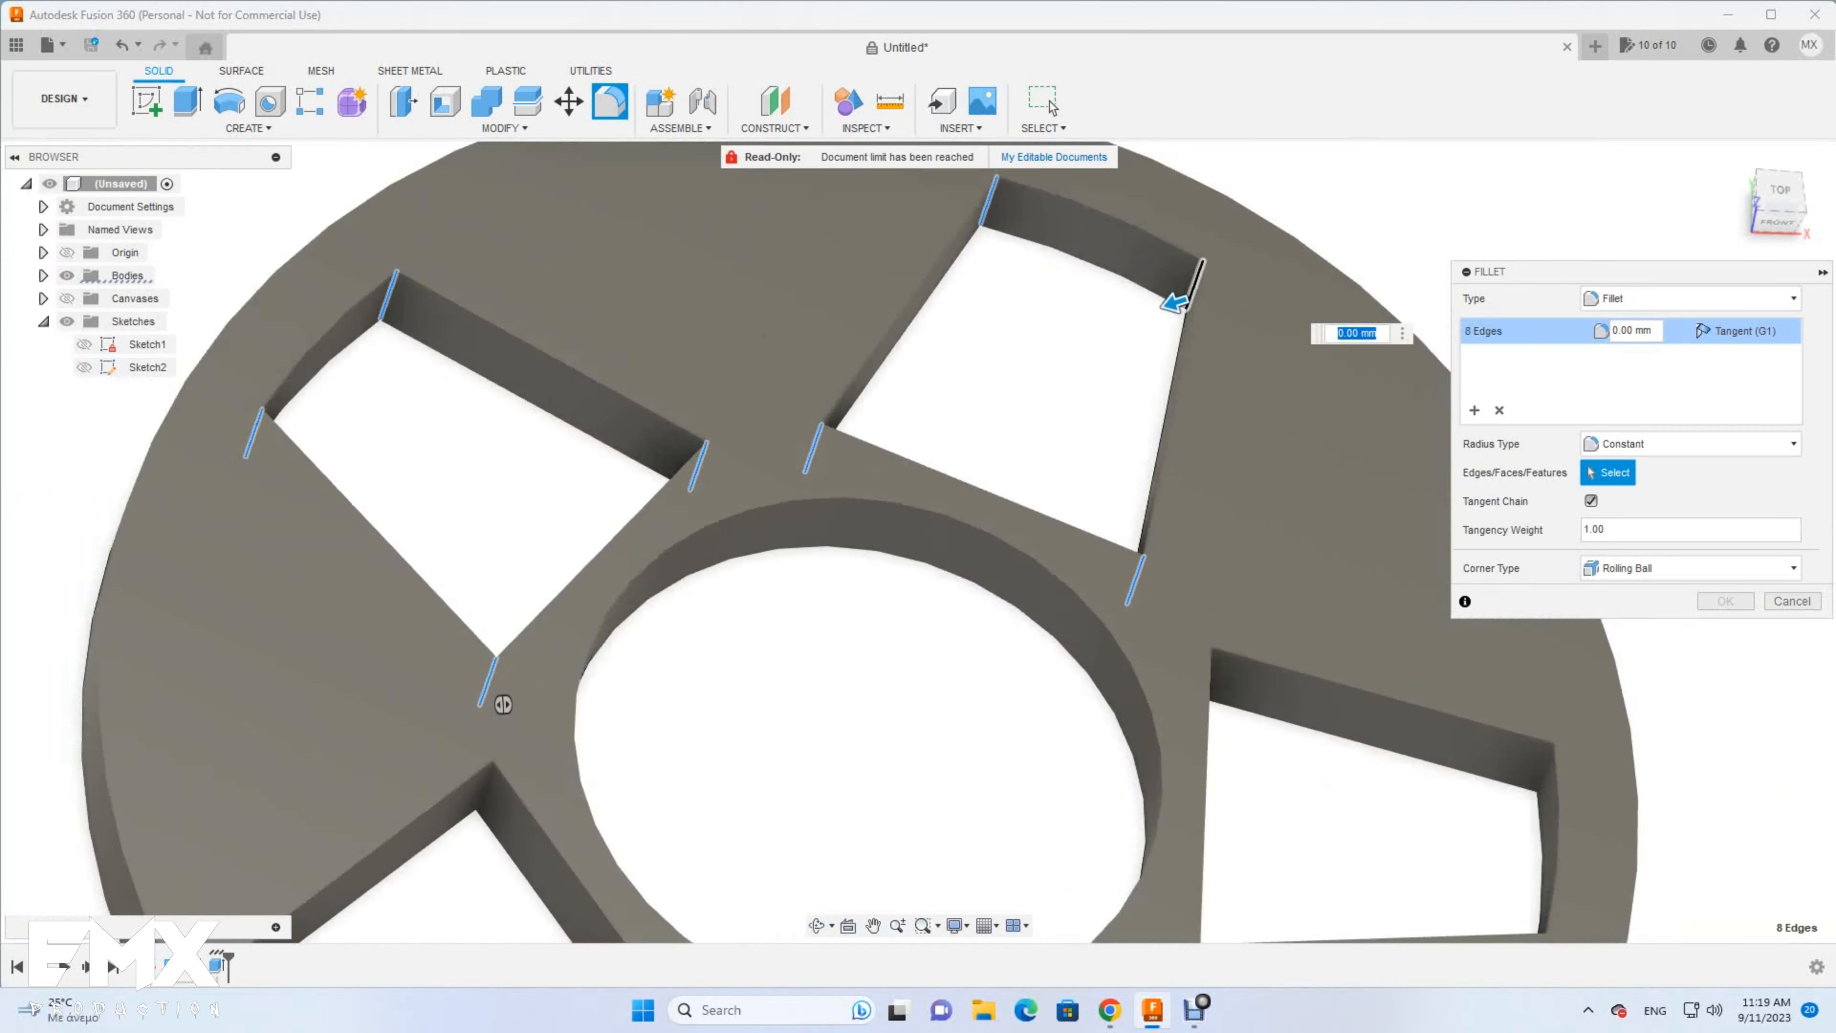
Add the four vertical corner edges of the wheel's lower-left window to the fillet selection
scroll(904, 578, up, 4)
click(793, 407)
click(895, 553)
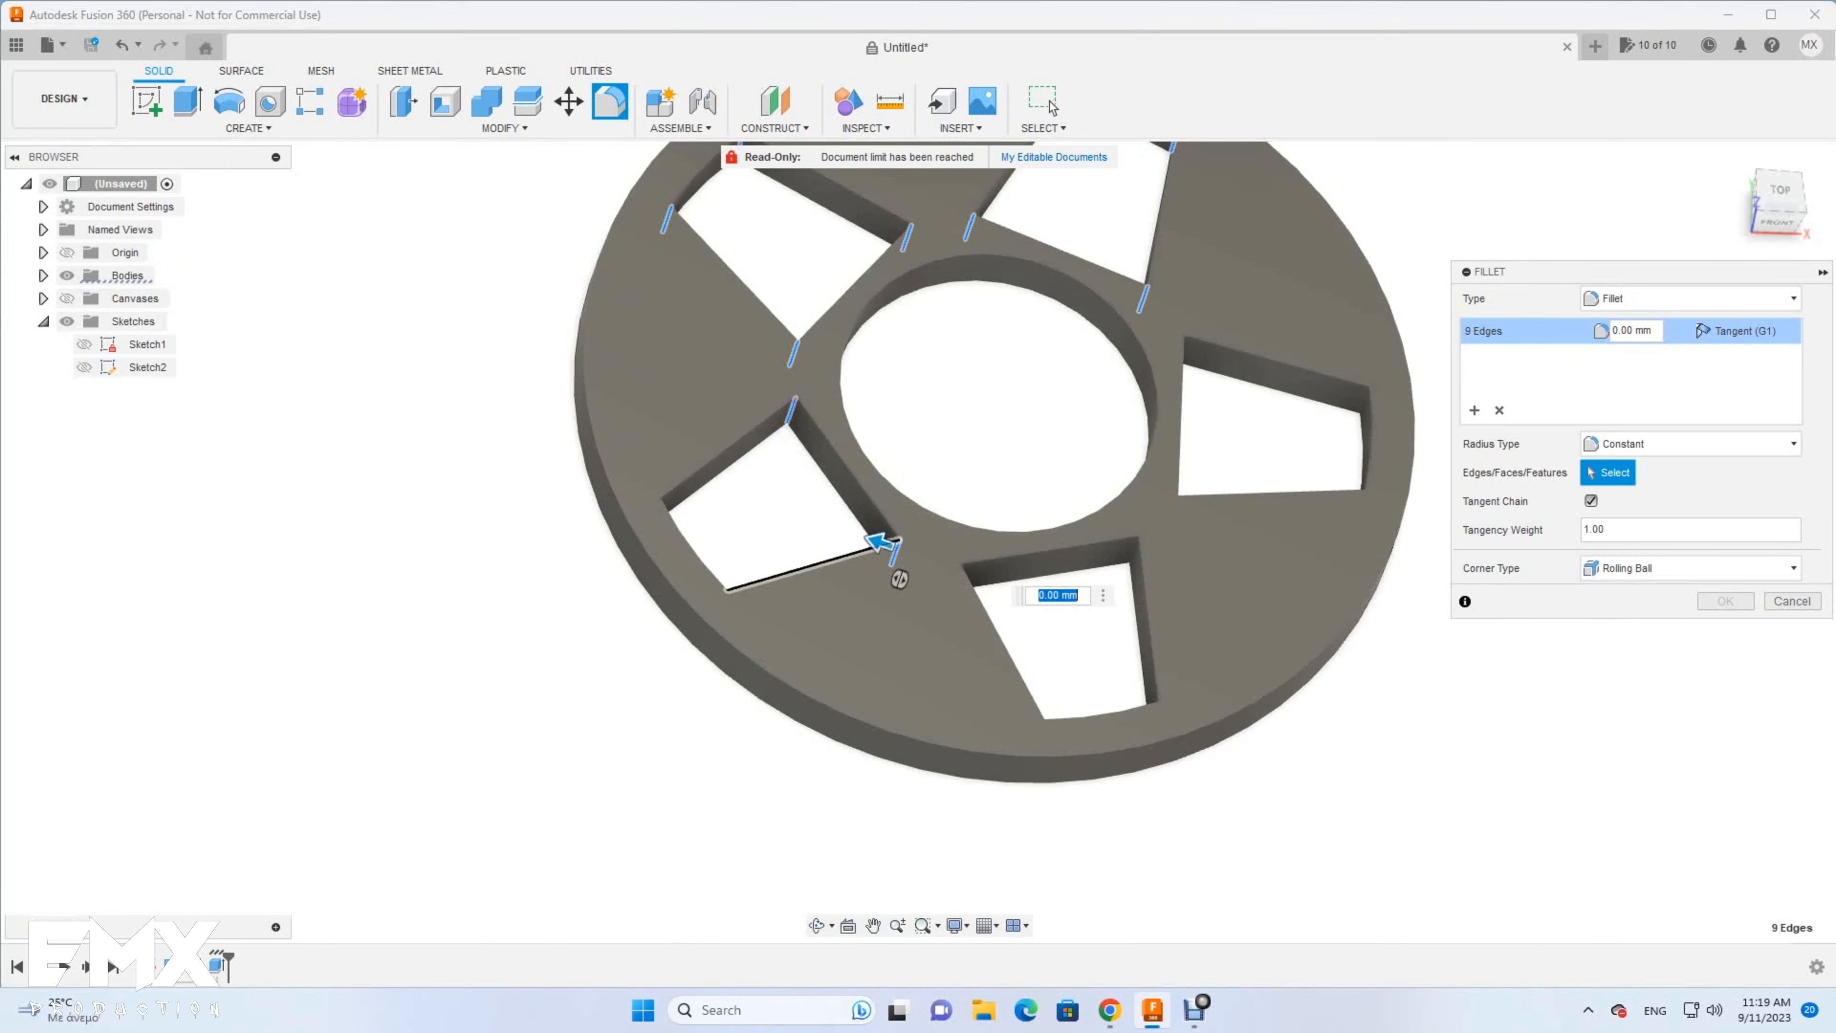
click(723, 604)
click(655, 511)
Add the four vertical corner edges of the wheel's bottom window to the fillet selection
click(956, 577)
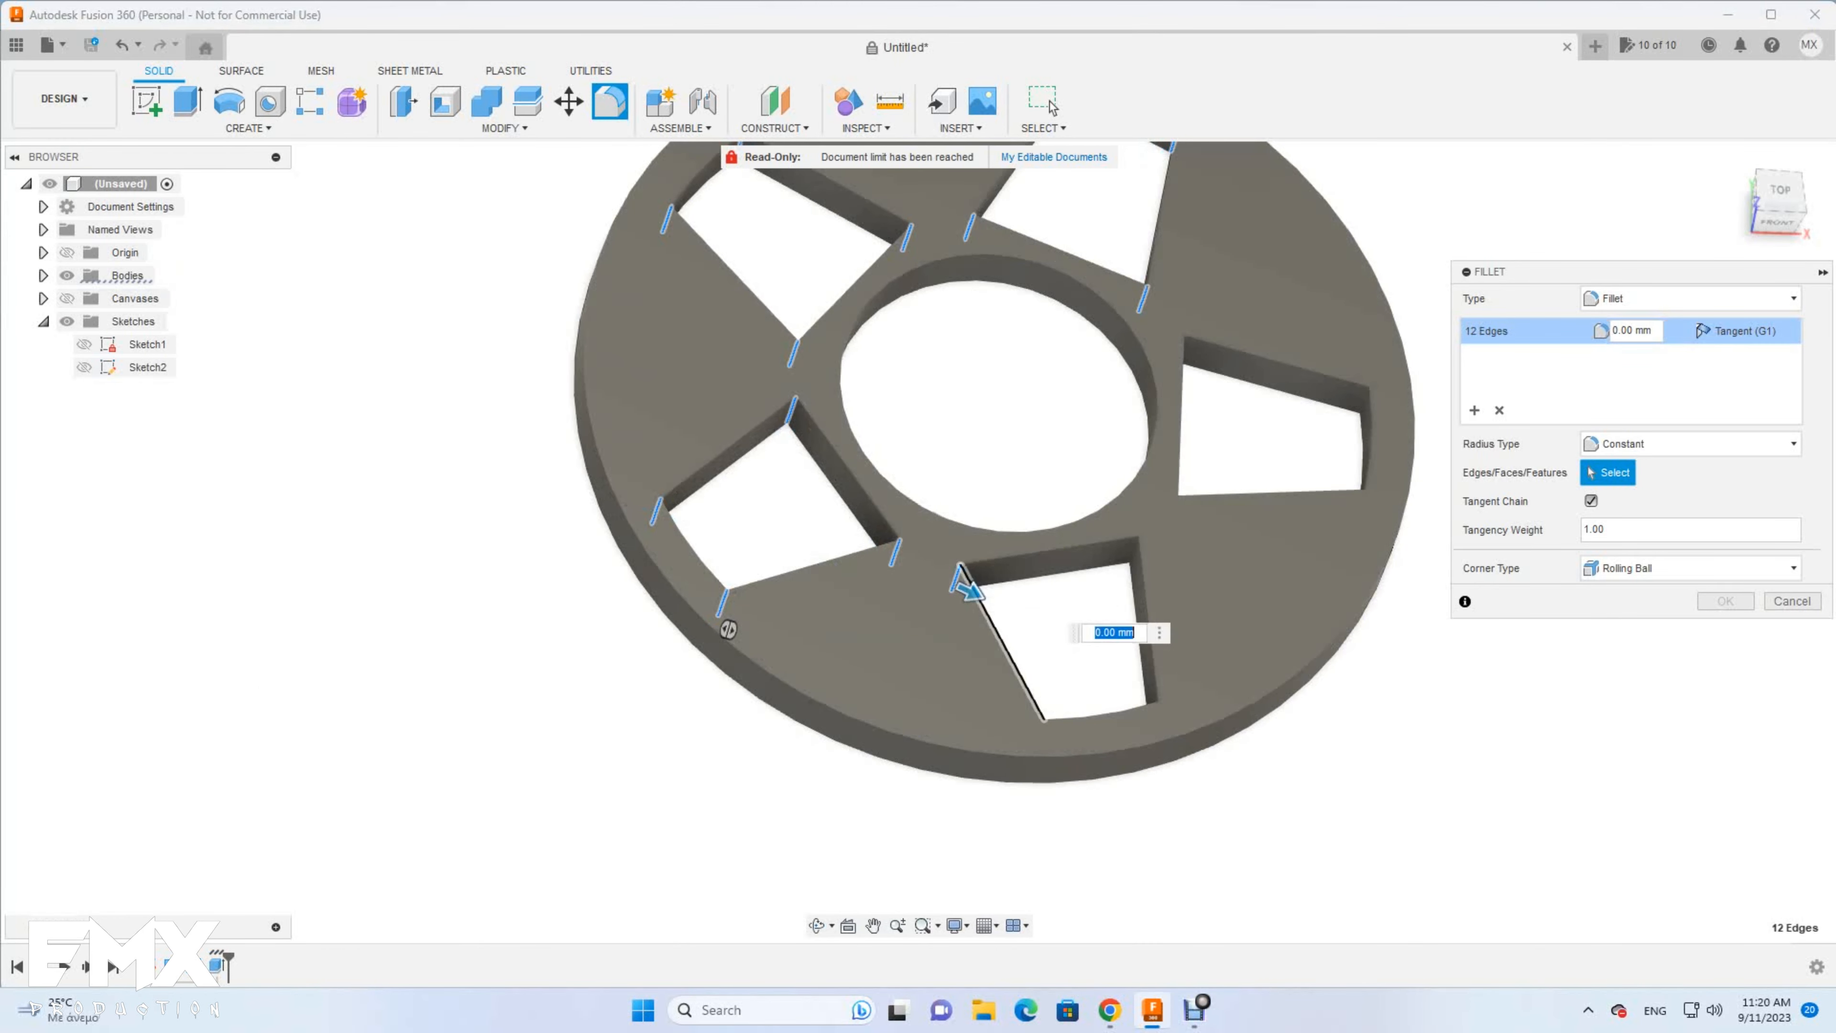
click(1132, 551)
click(1153, 712)
click(1046, 720)
Add the four corner edges of the wheel's right window and fillet all selected window corners with a 3 mm radius
click(1173, 506)
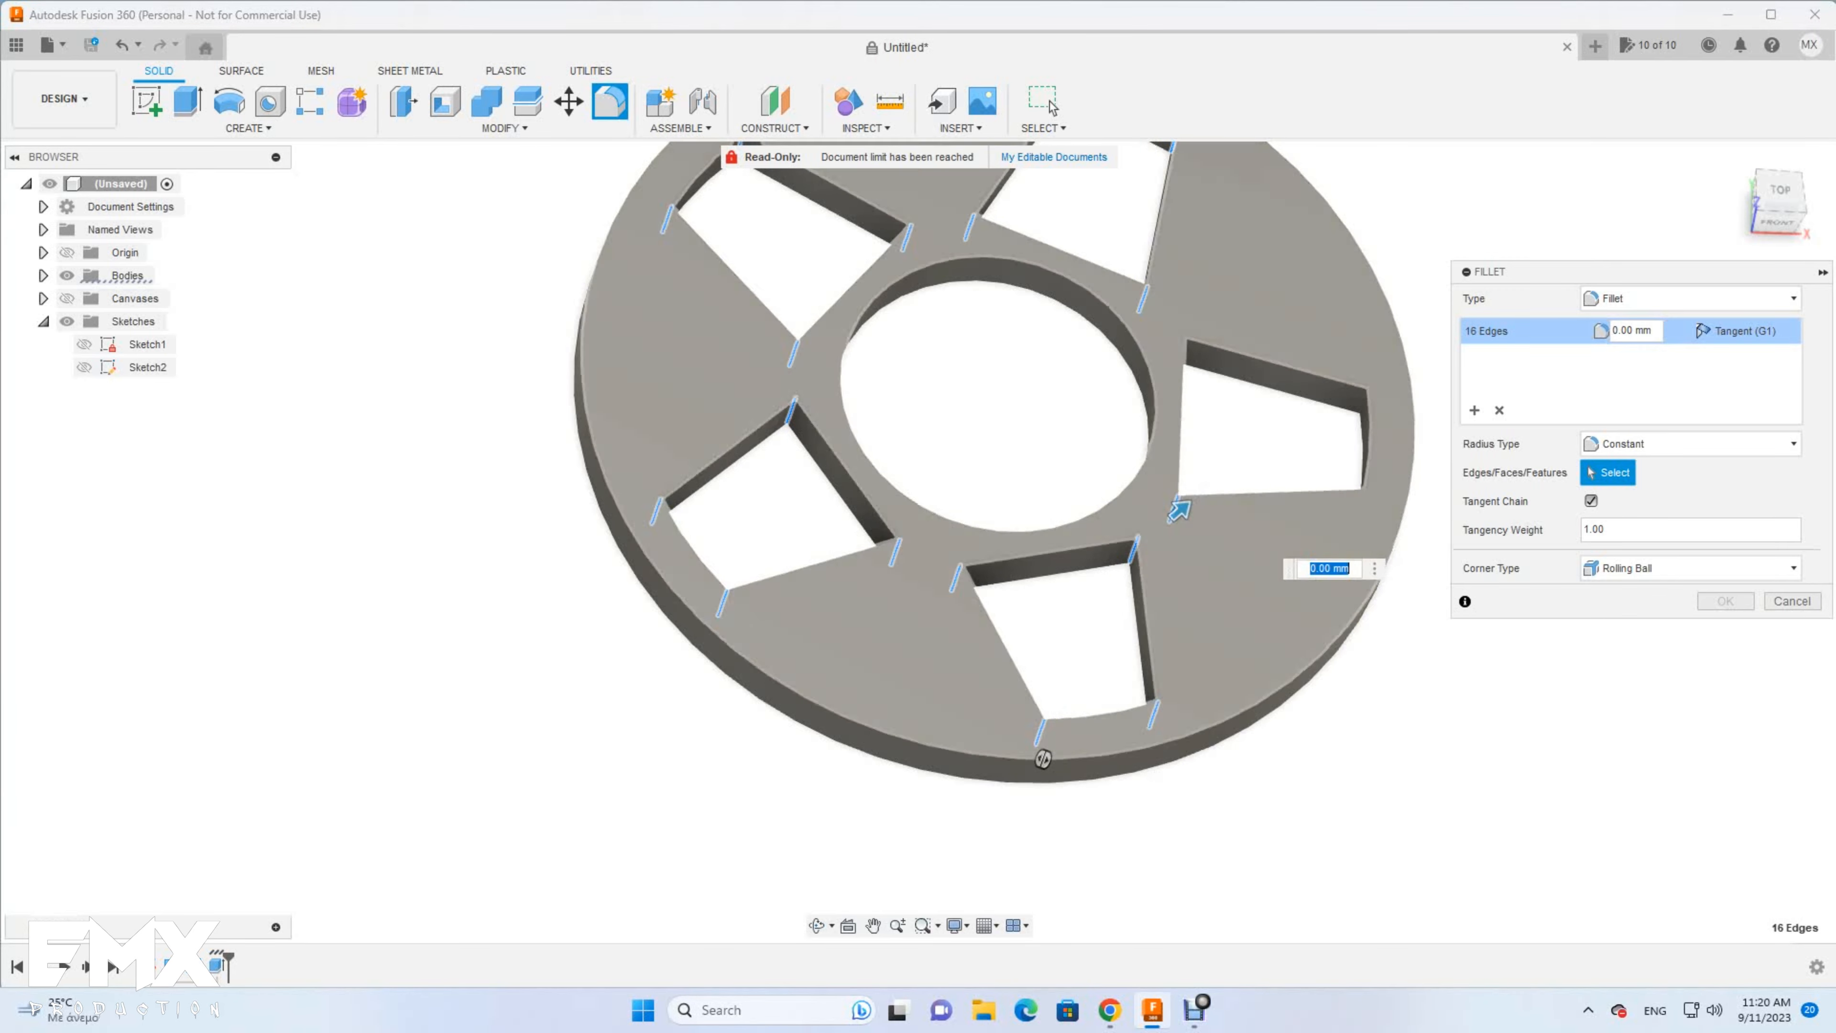
click(1361, 499)
click(1367, 394)
click(1181, 349)
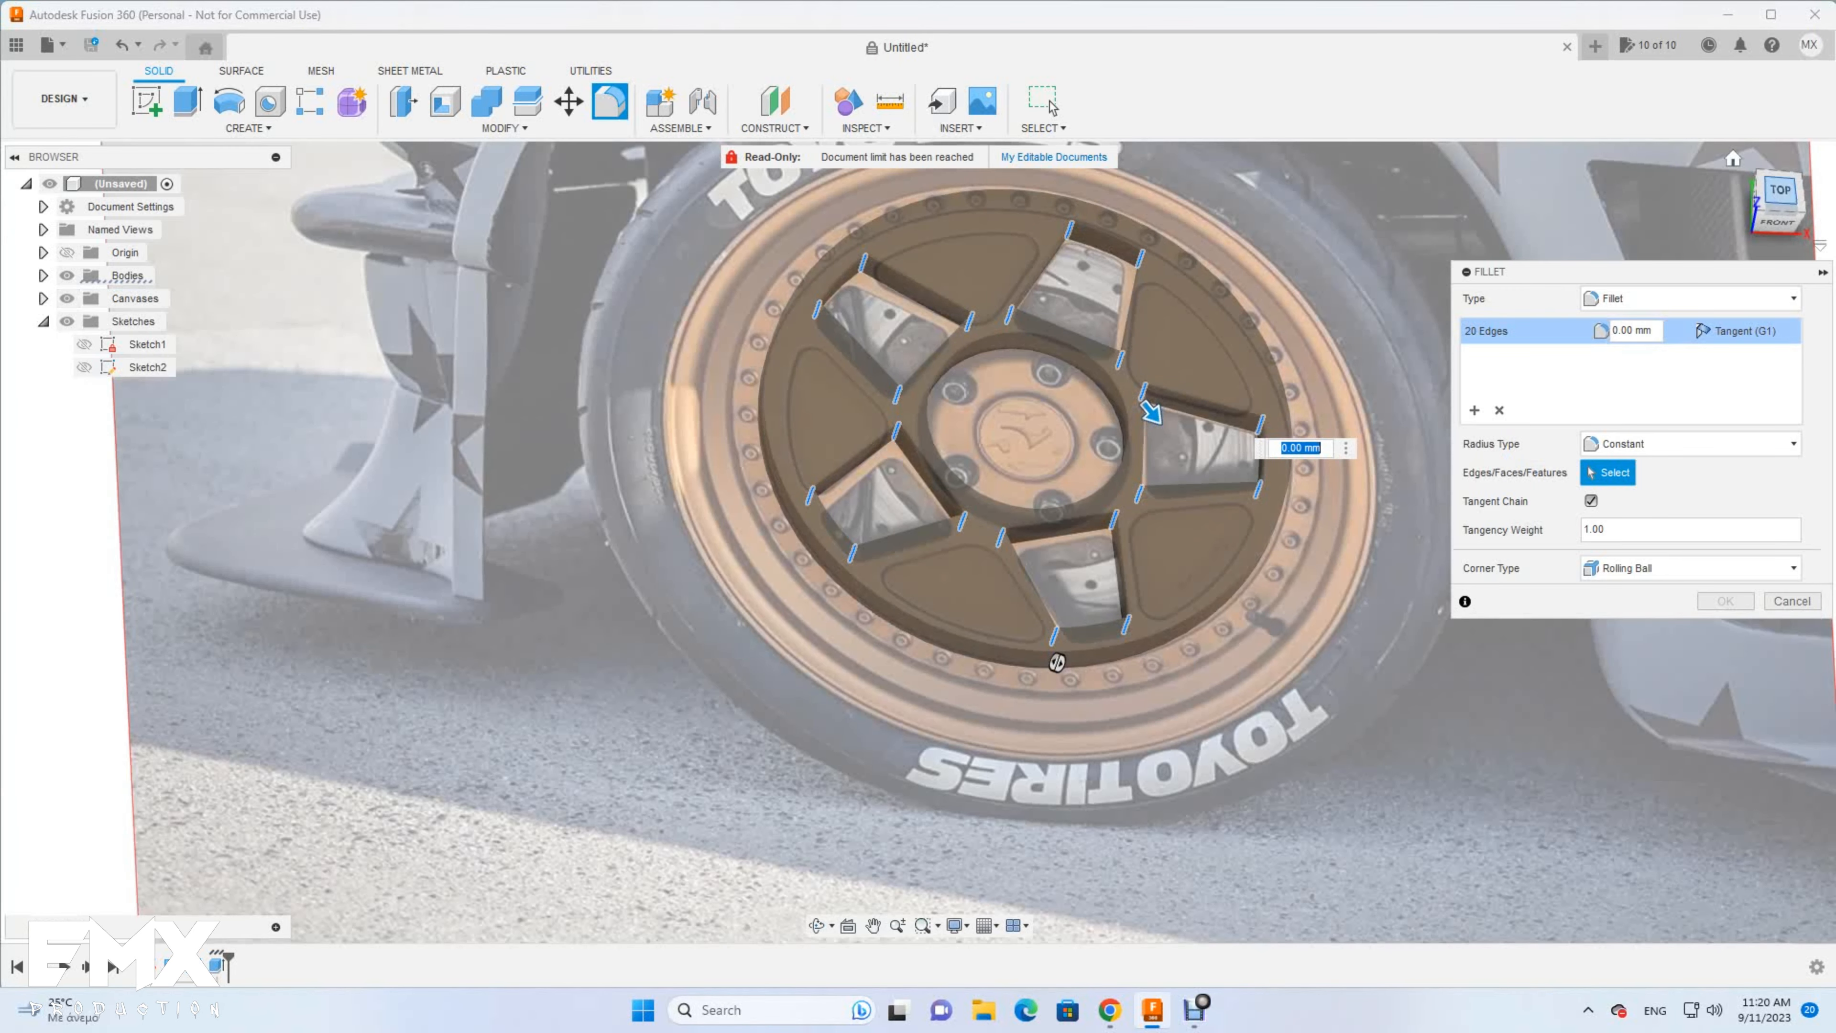
shift+middle_drag(1056, 663, 1028, 698)
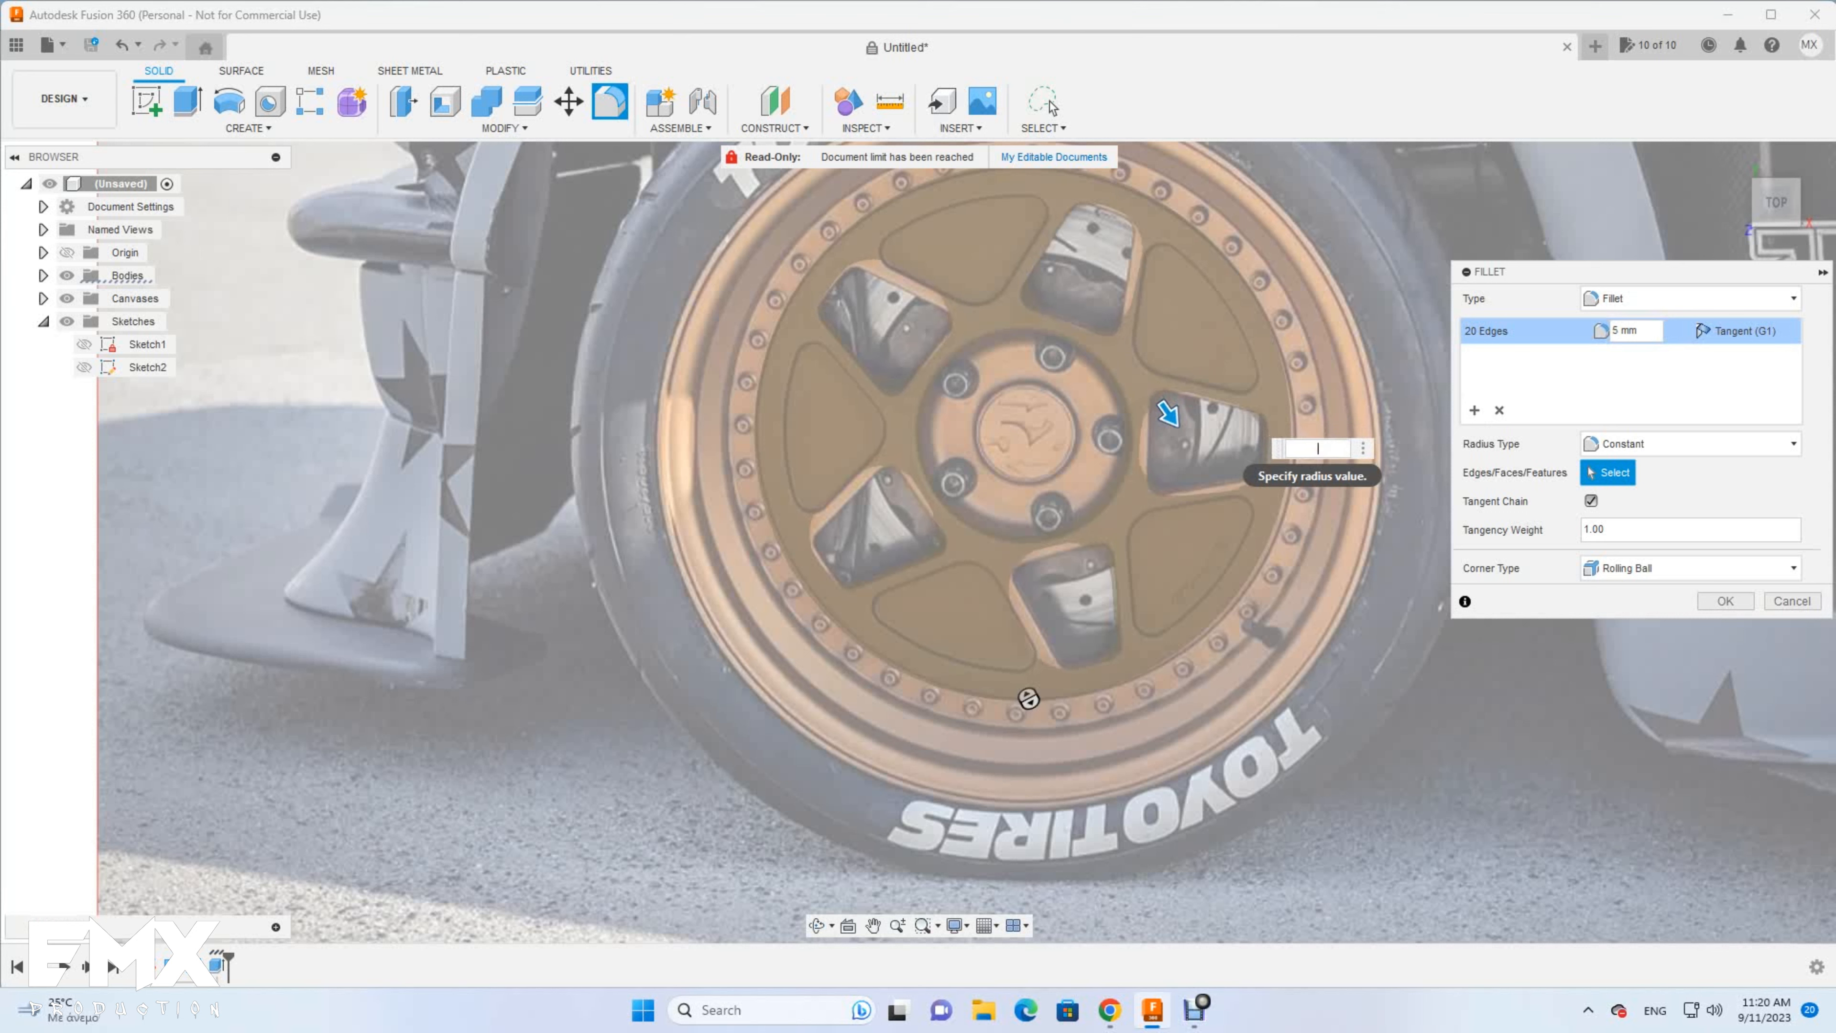
text(1)
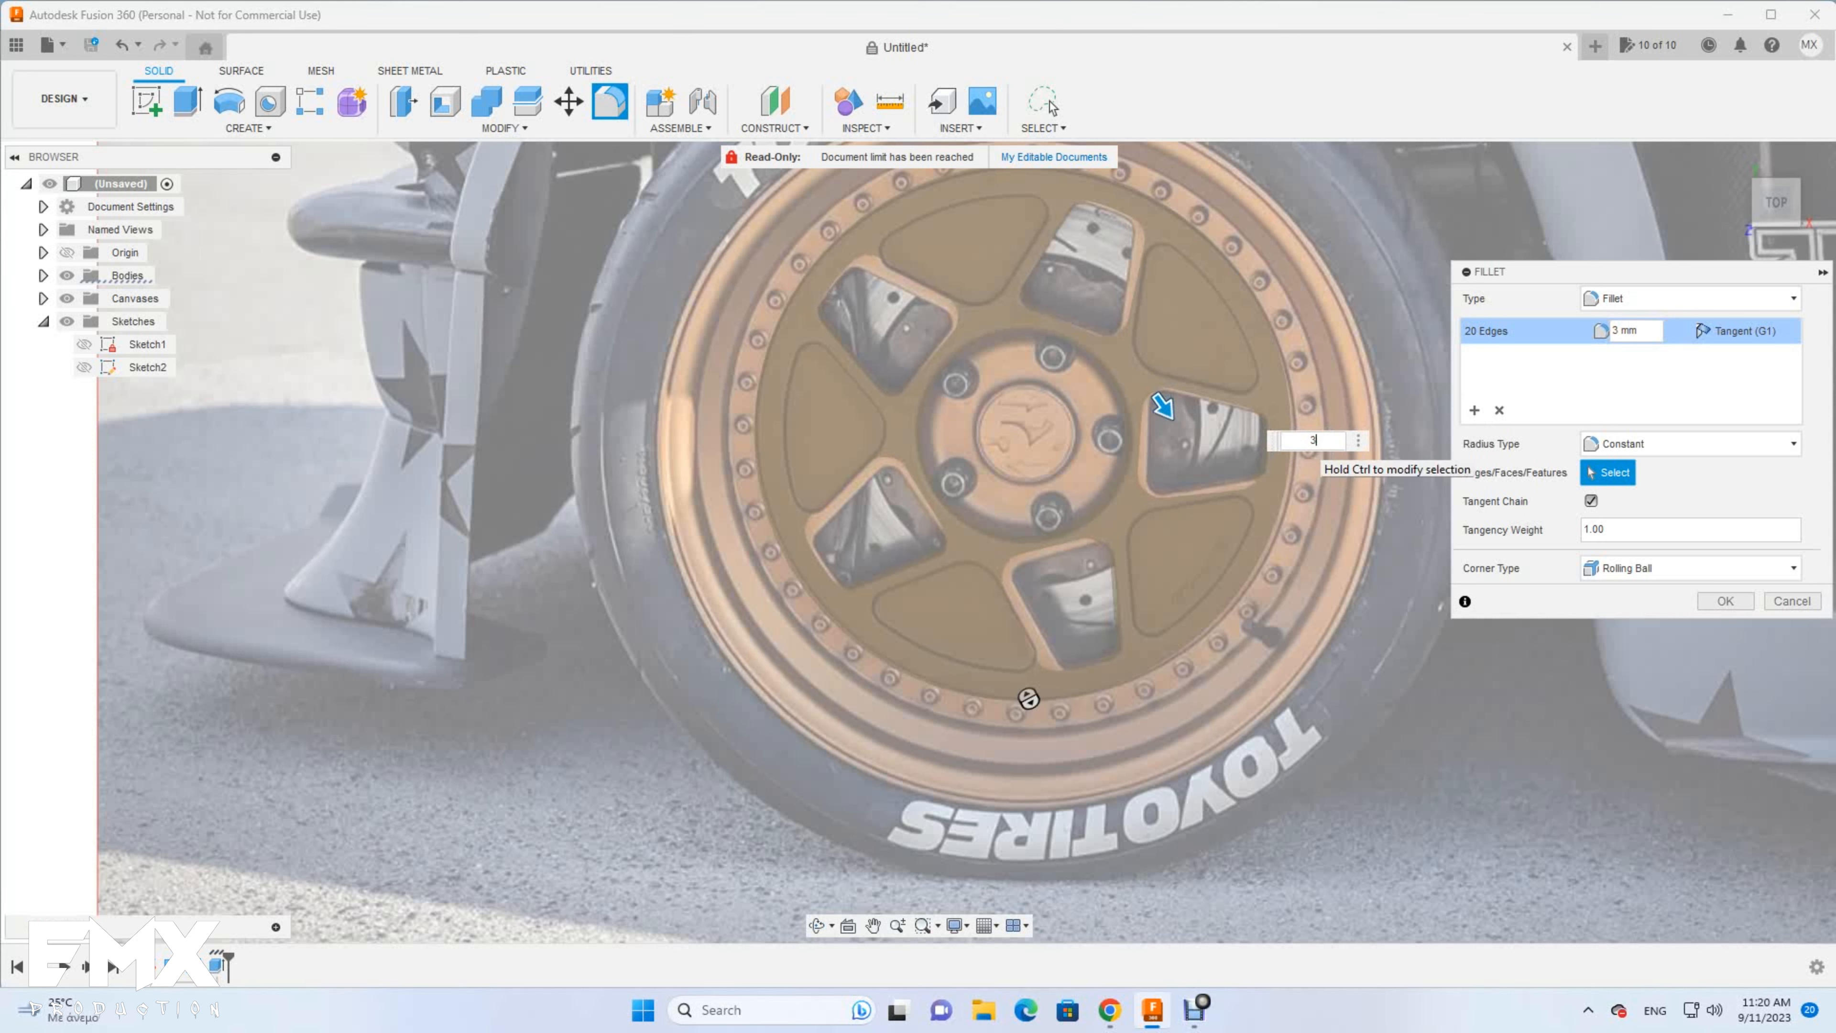
key(Return)
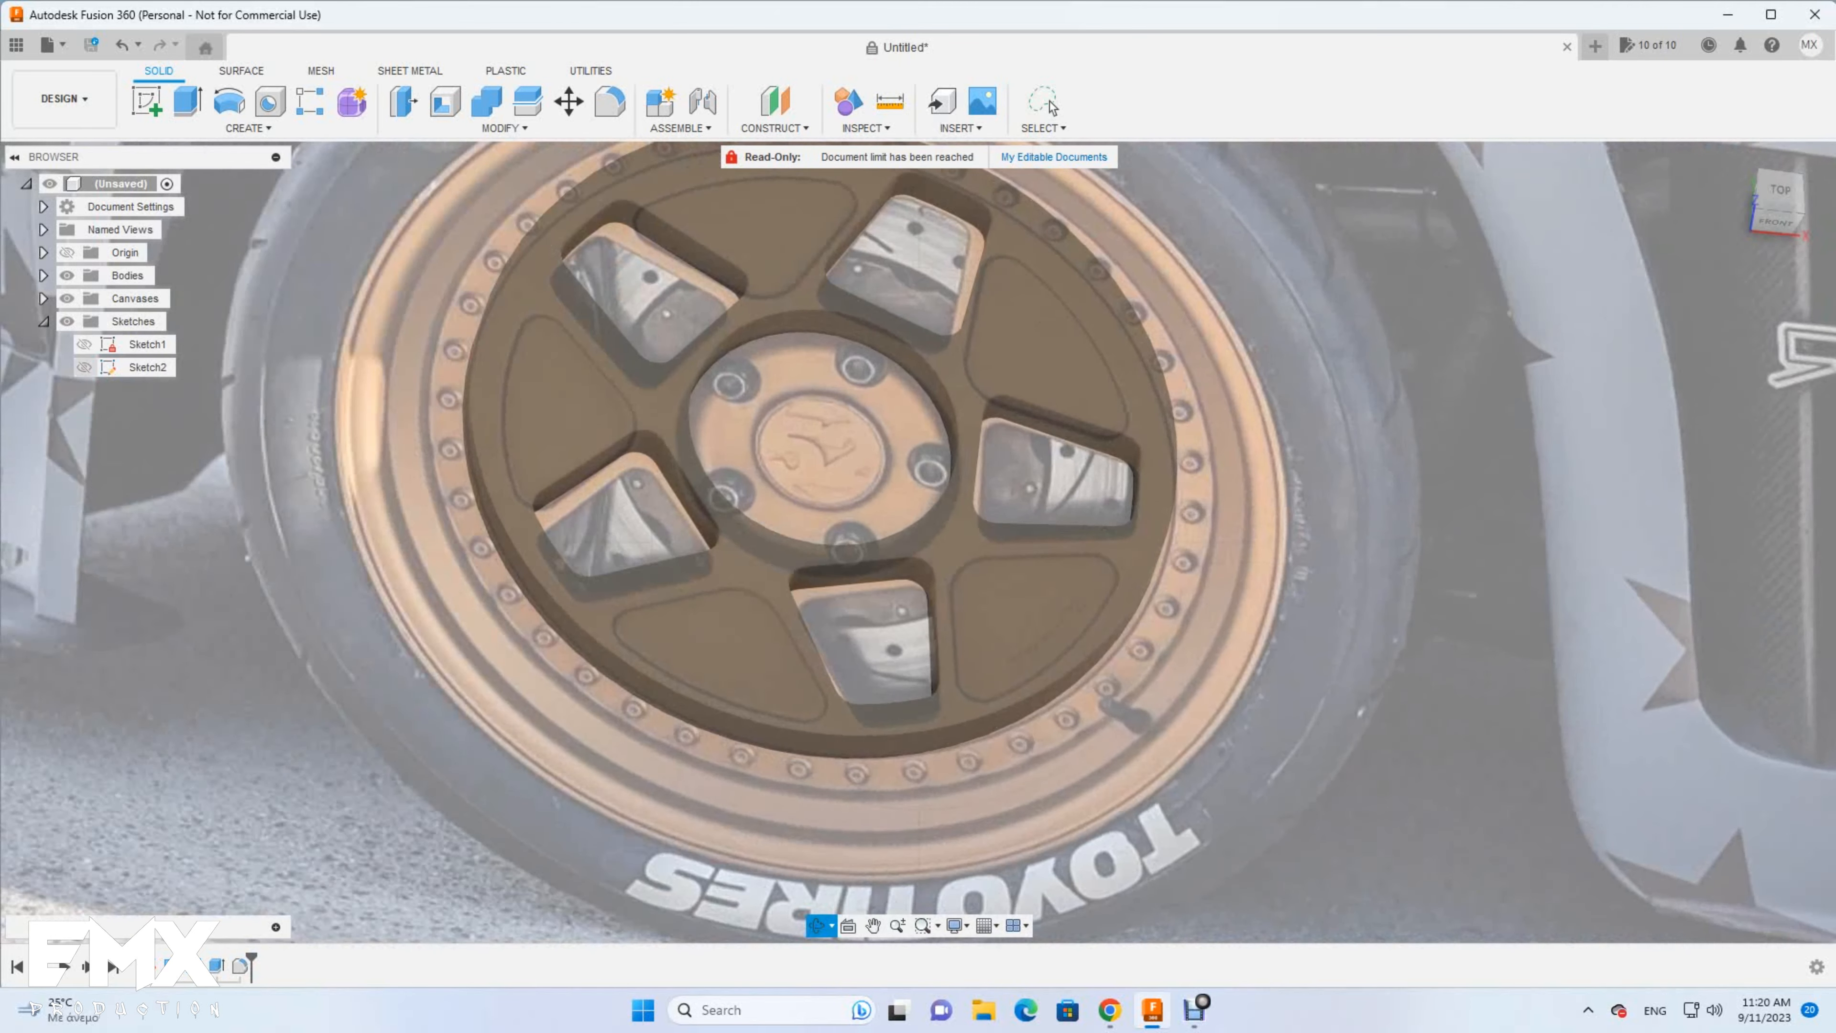
Extrude the three profiles inside the centre cap circle 4 mm as a new body
key(e)
click(812, 452)
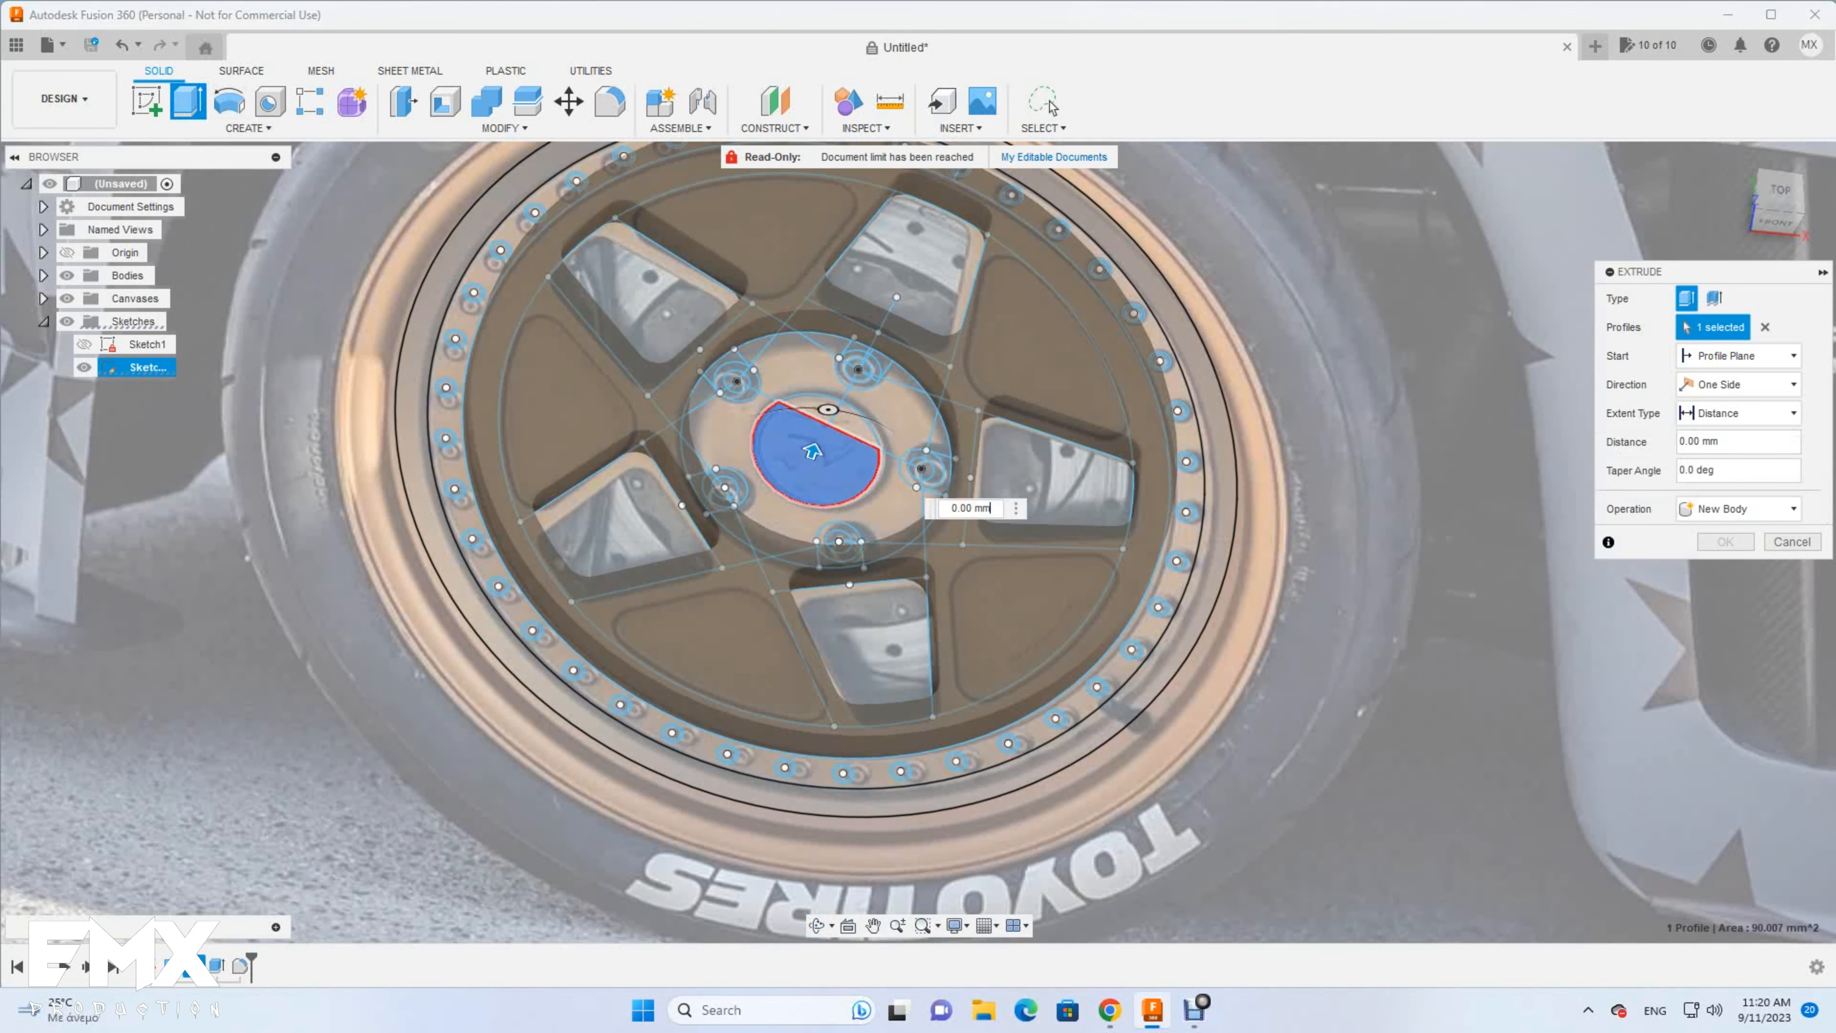
click(812, 409)
click(856, 427)
text(4)
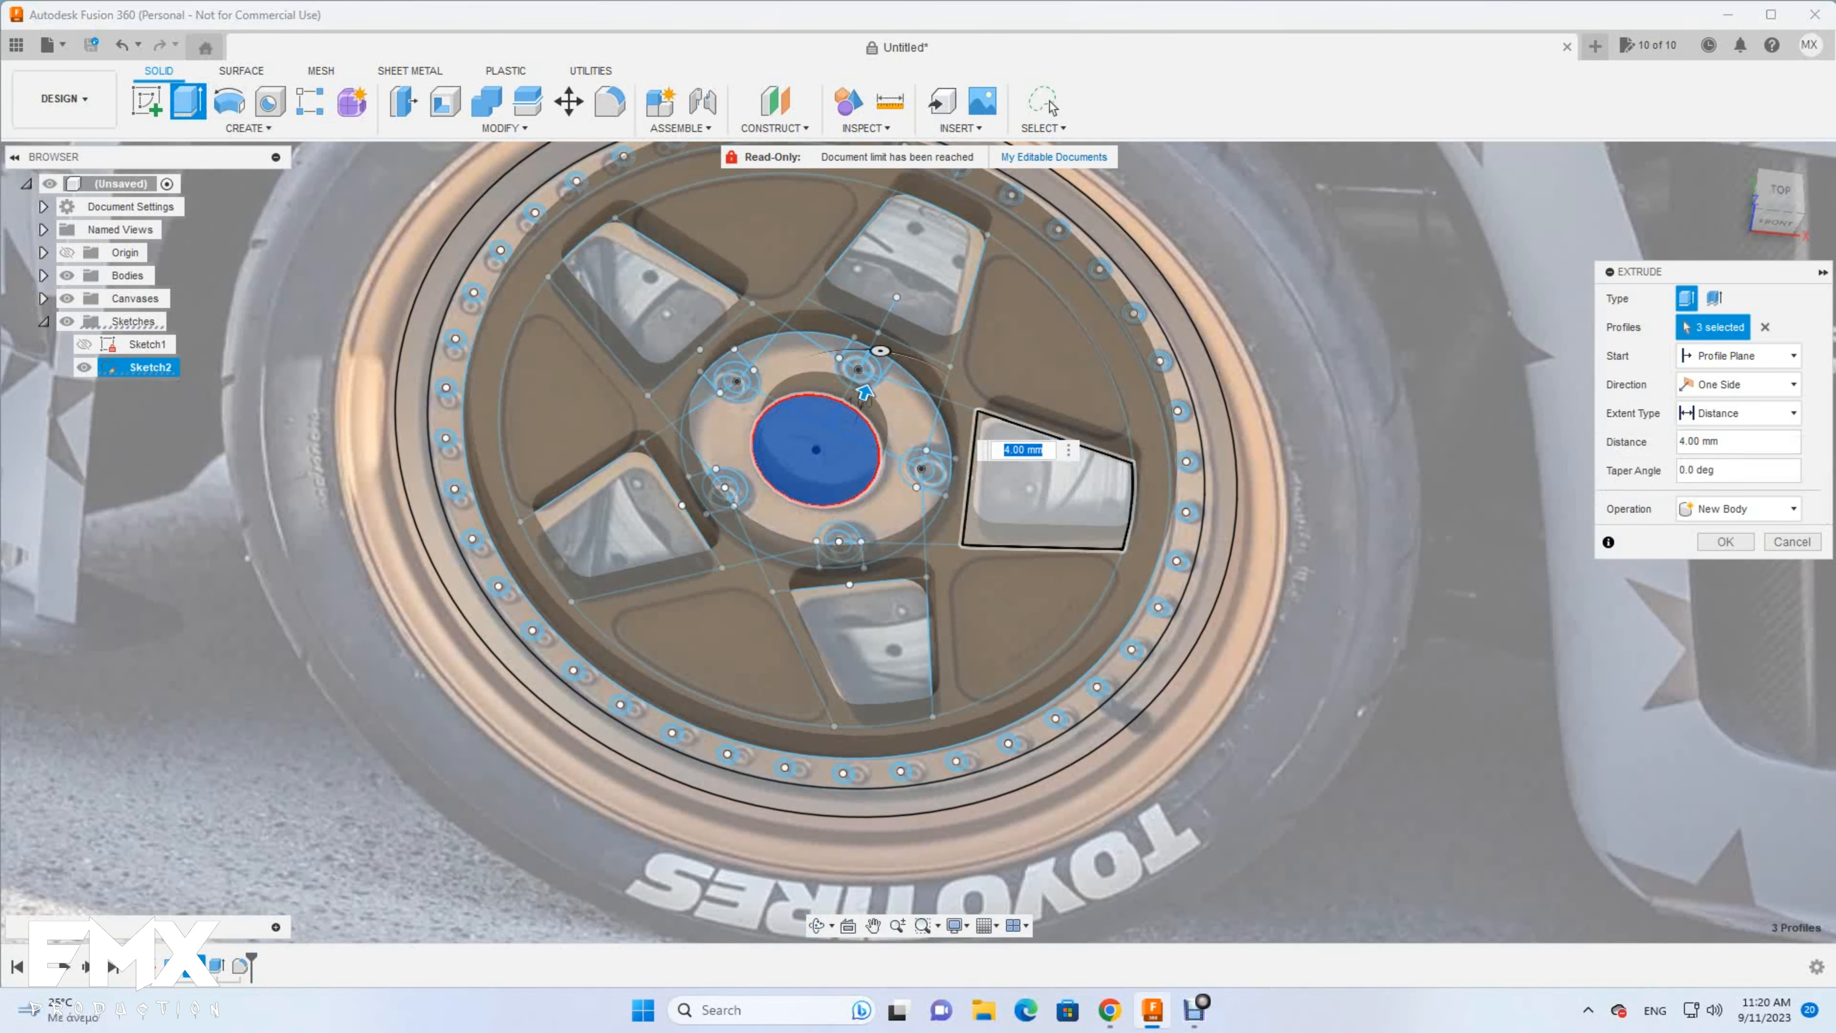
key(Return)
Round the top circular edge of the centre cap with a fillet
key(f)
click(822, 378)
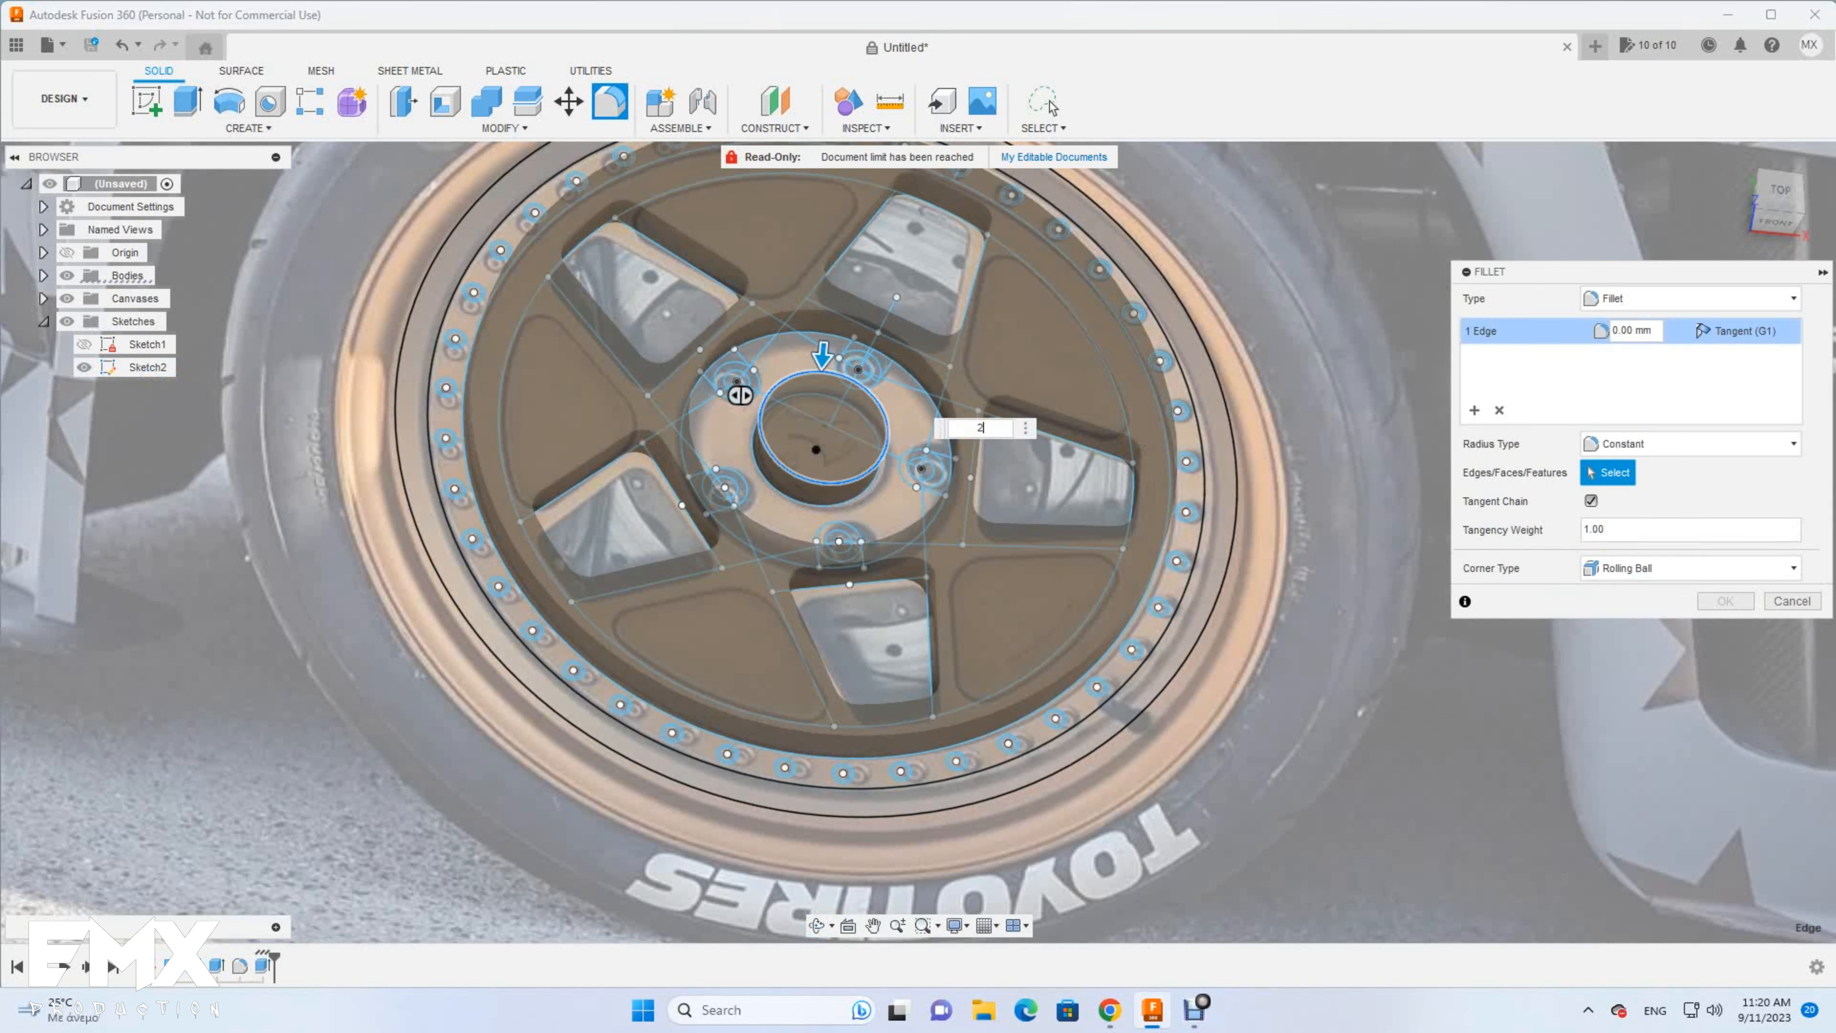
text(2)
click(1050, 107)
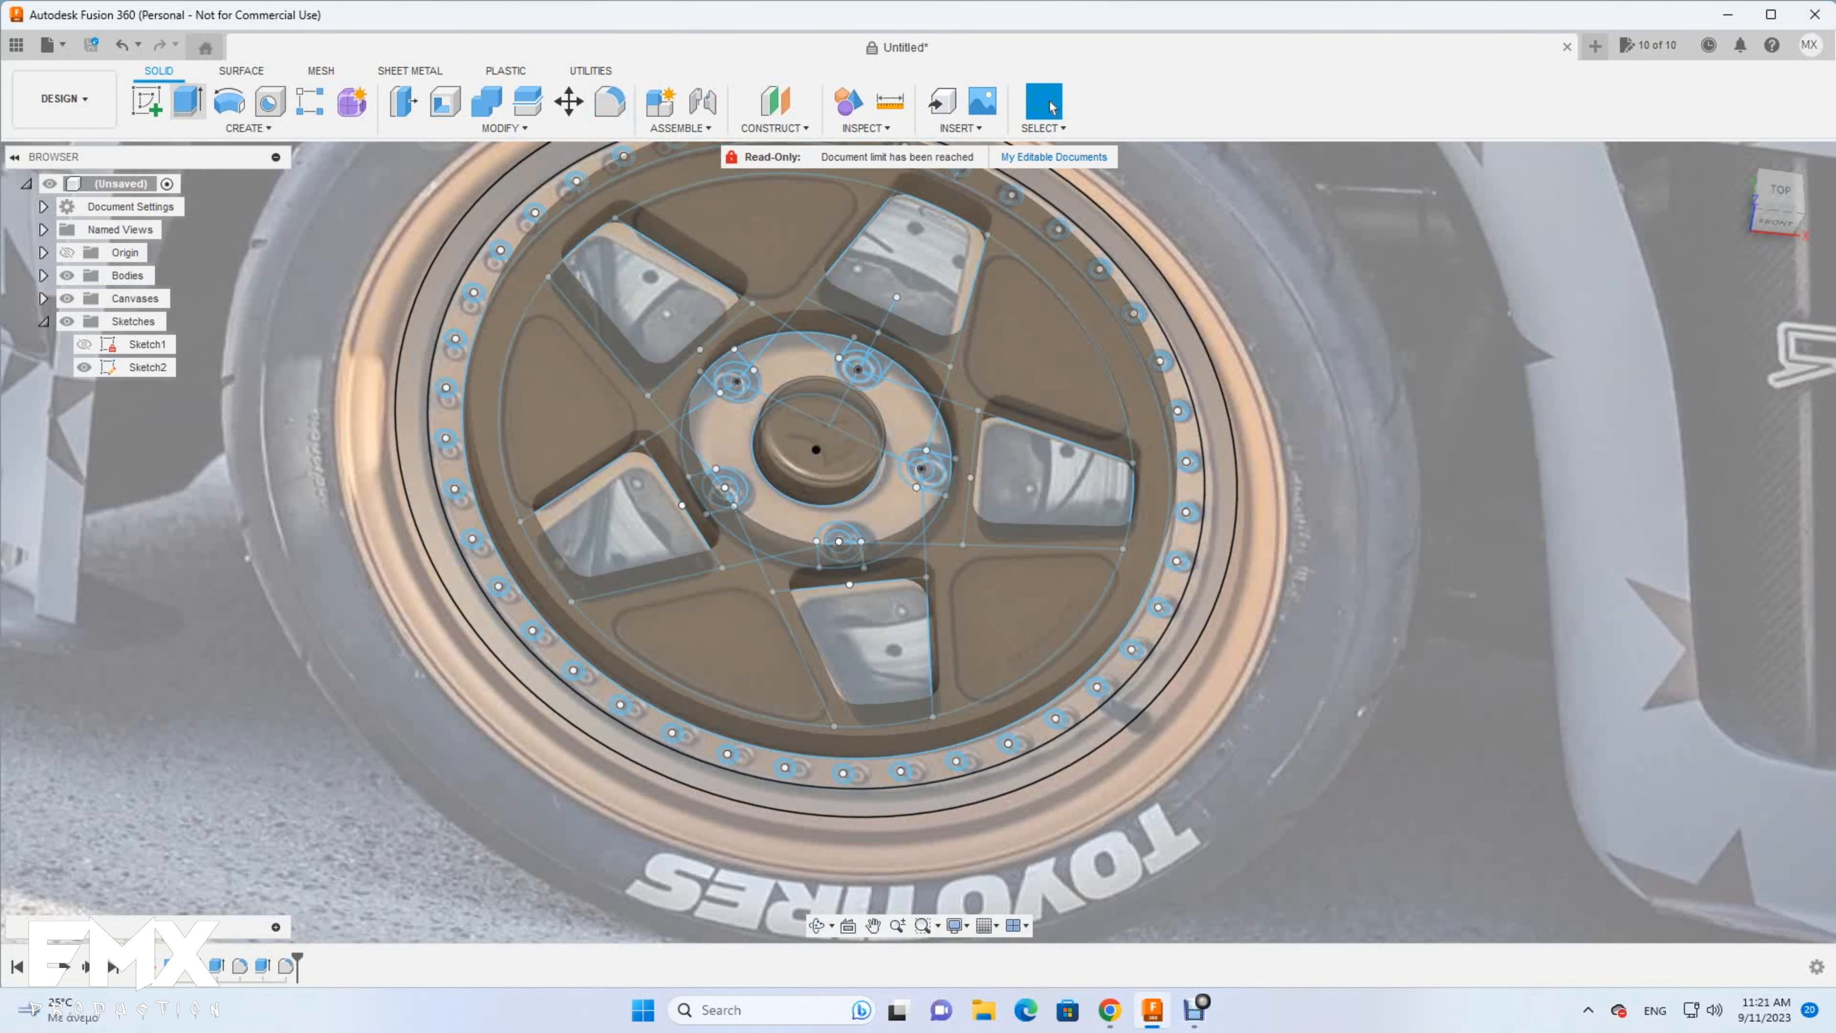
Start an extrusion with the ring profiles around the centre cap and the outer segments along the hub circle's upper half selected
click(188, 102)
click(788, 515)
click(808, 355)
click(908, 415)
scroll(908, 414, up, 4)
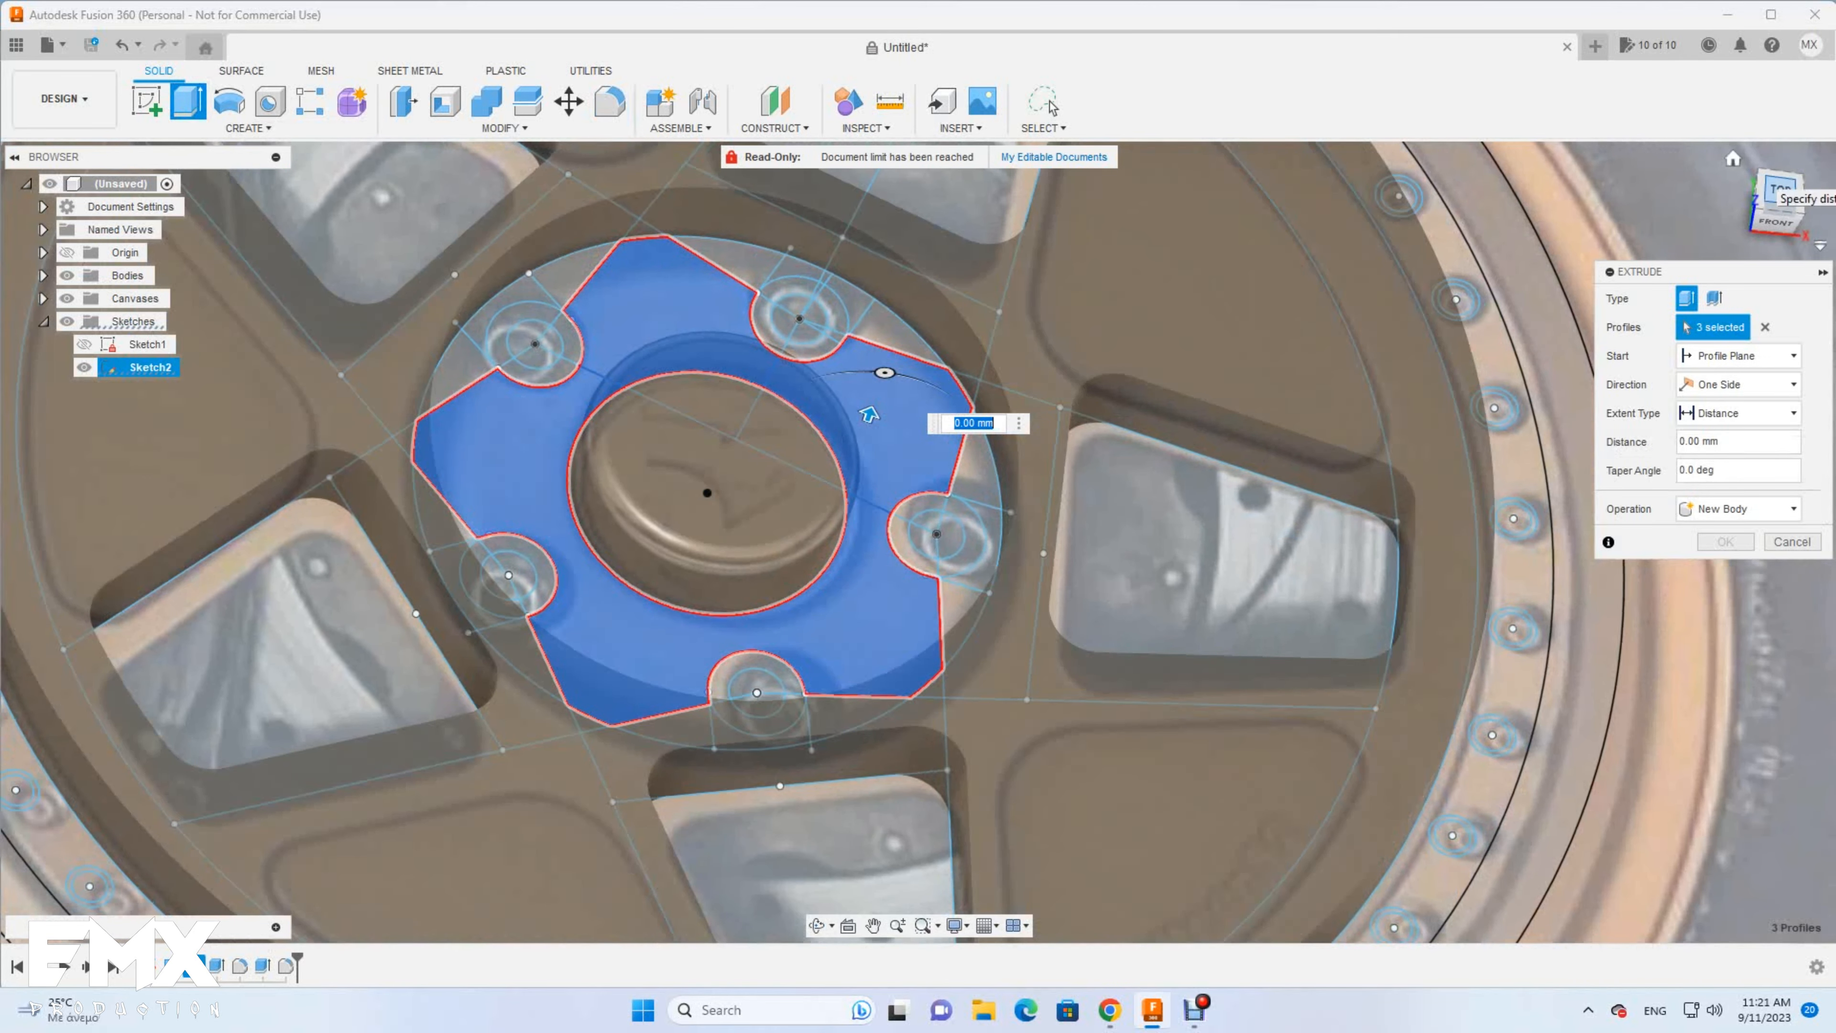
click(1781, 191)
click(457, 368)
click(611, 210)
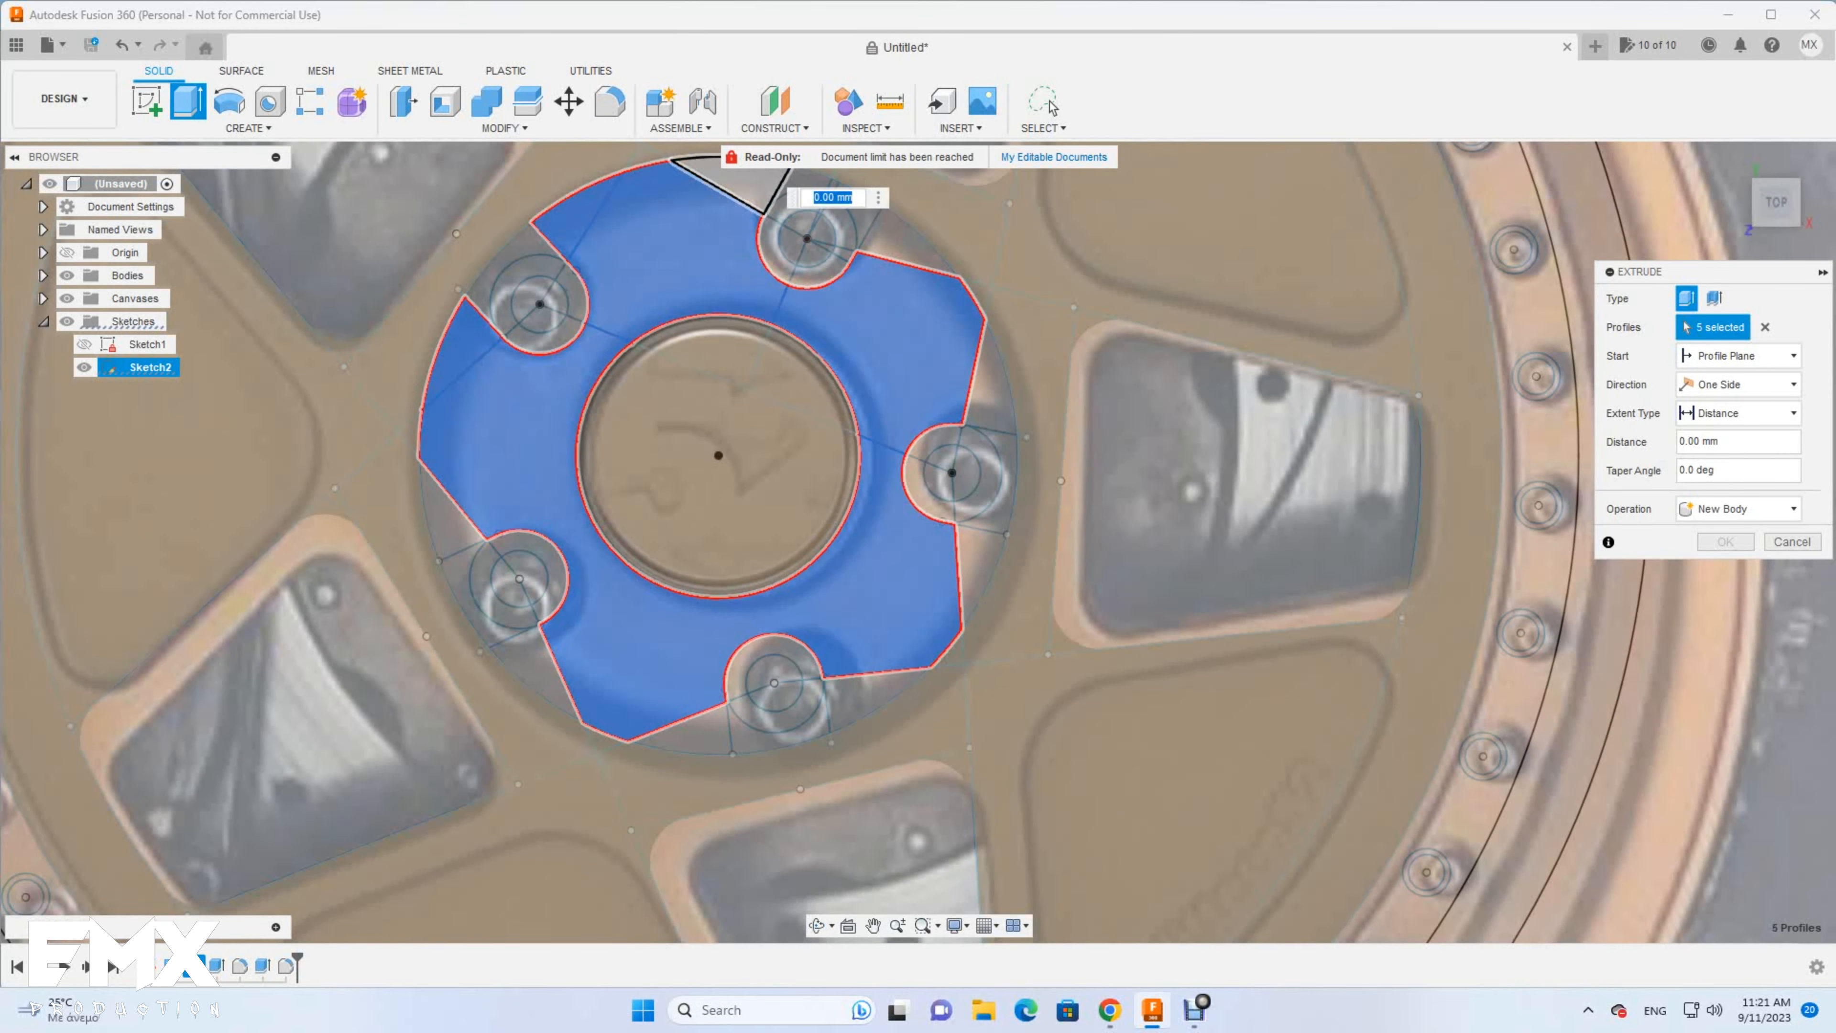
click(731, 177)
click(1001, 376)
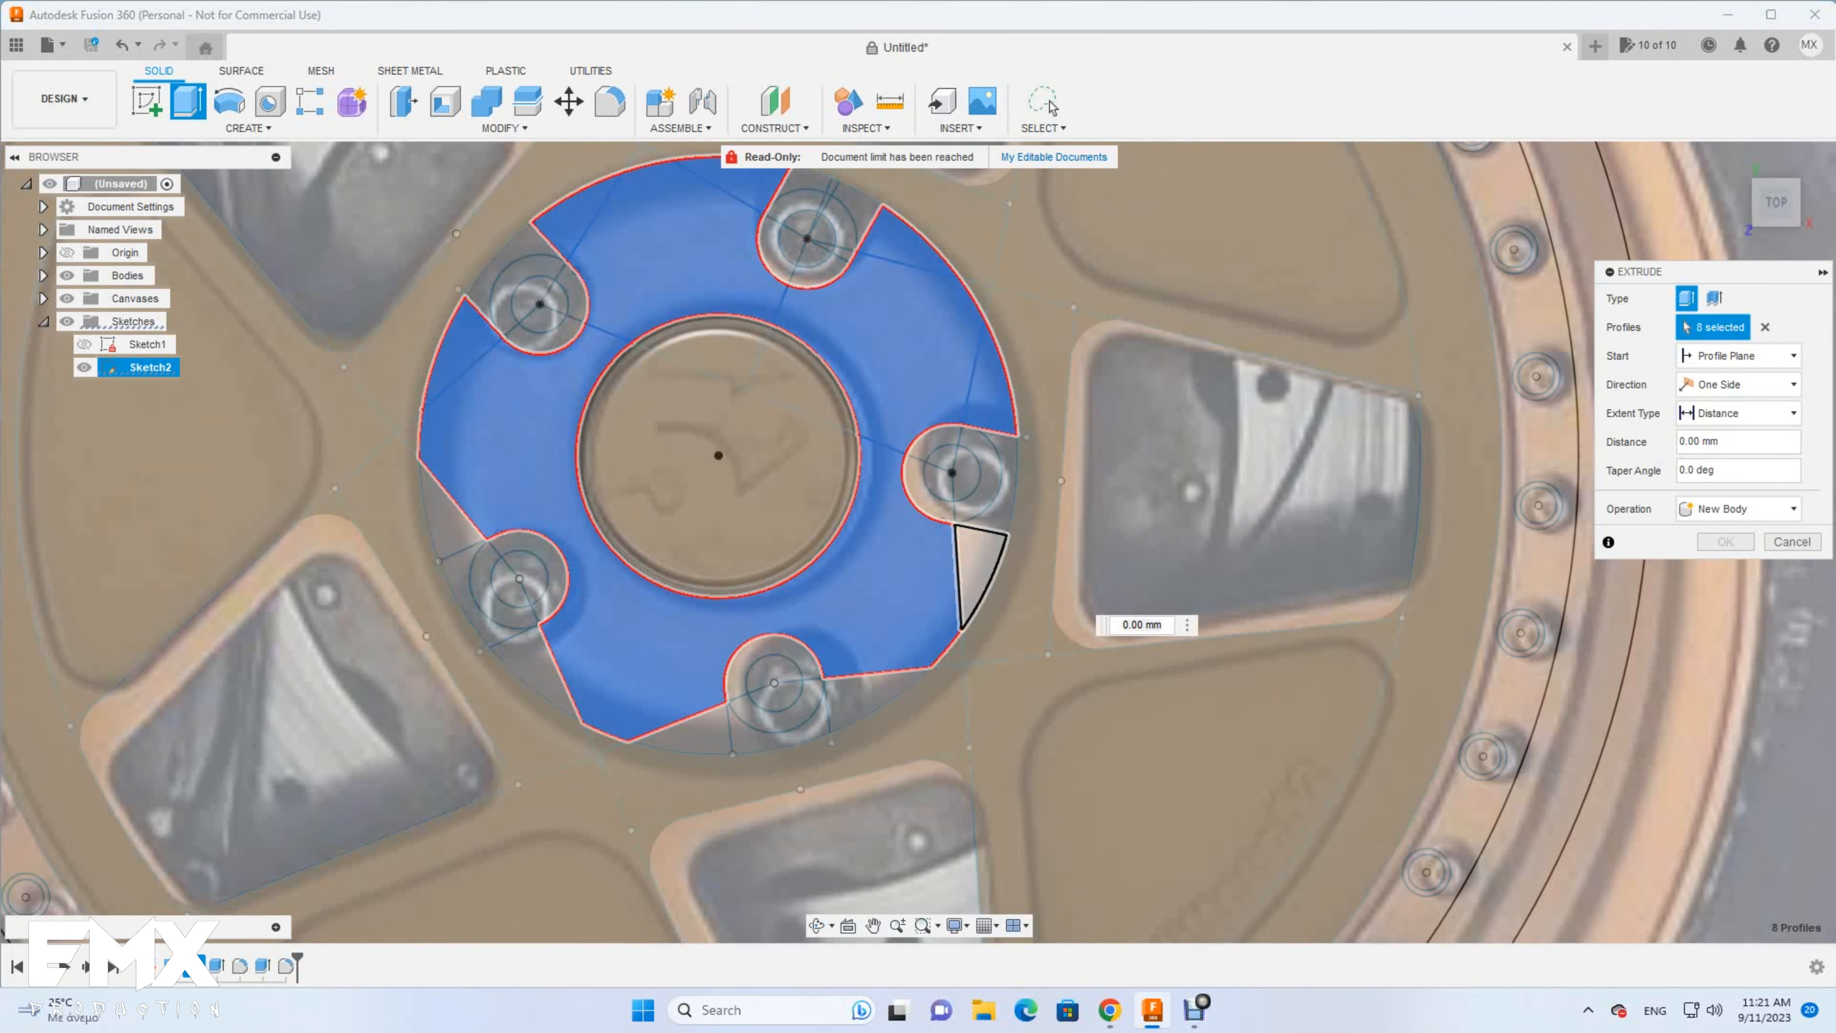
Add the remaining outer segments along the hub circle's lower half and extrude the hub ring as a new body
click(983, 578)
click(904, 698)
click(672, 734)
click(535, 672)
click(452, 510)
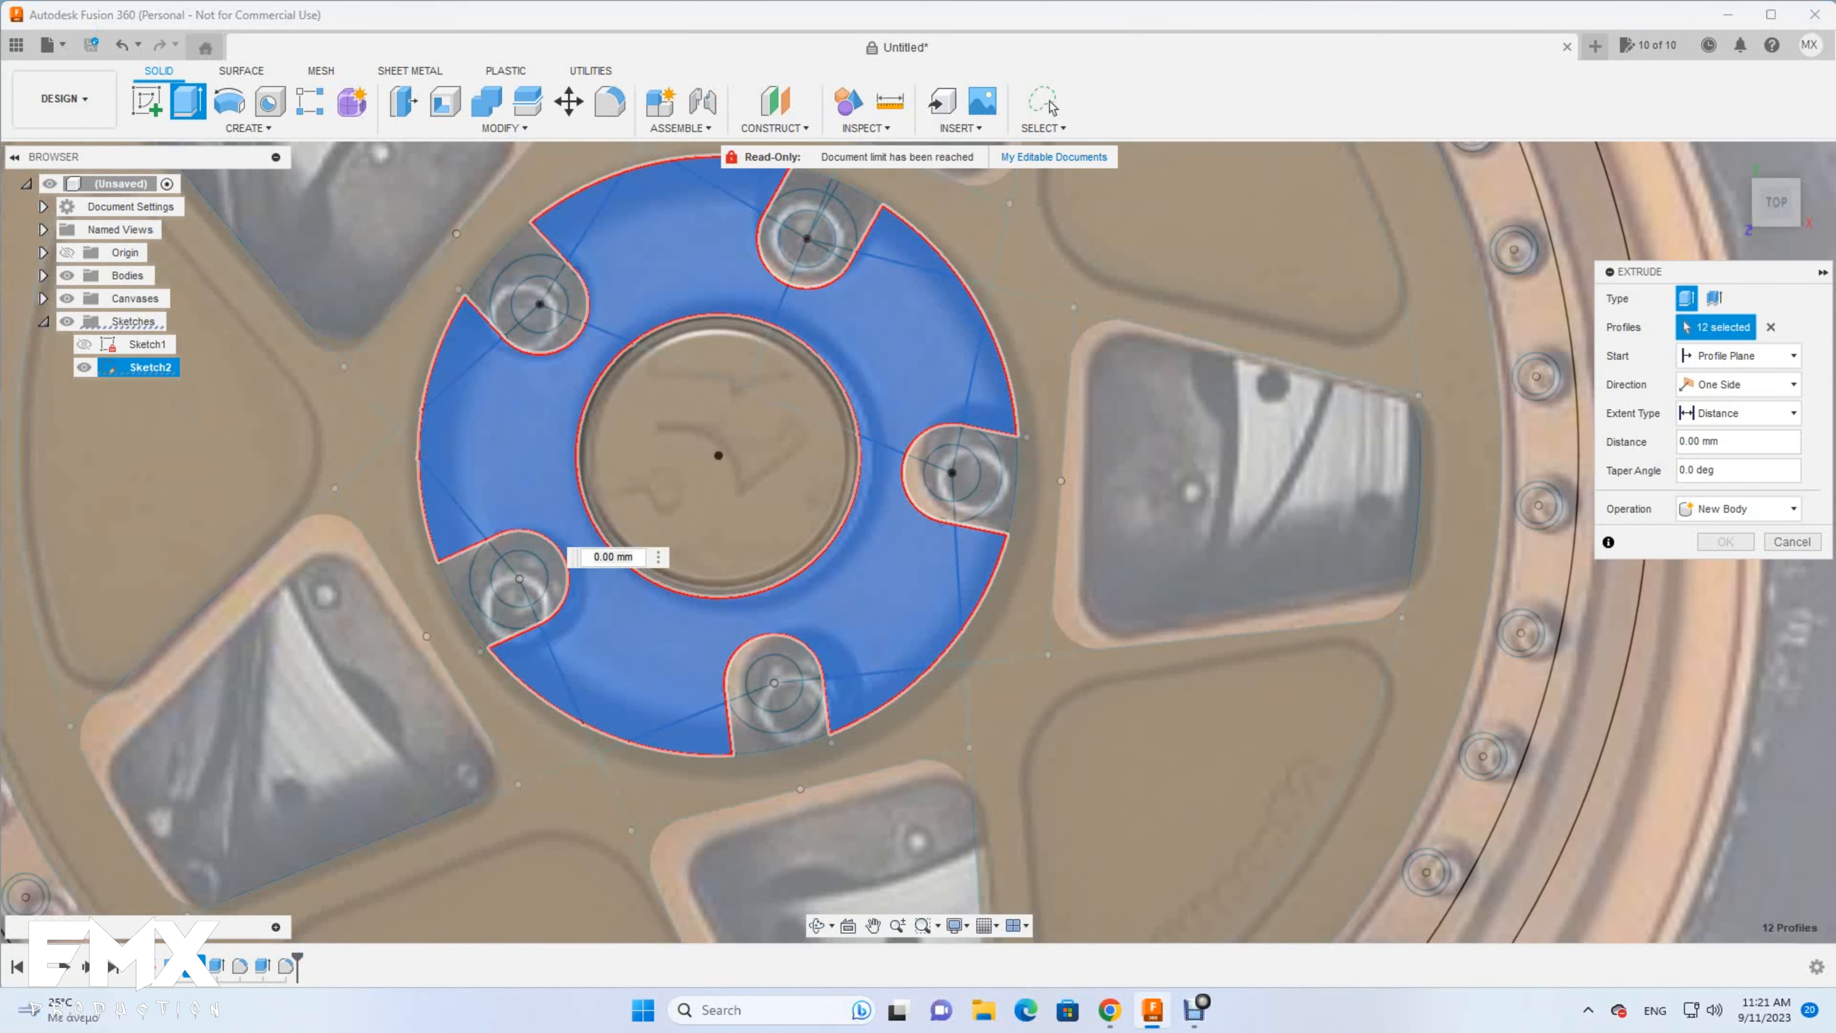
key(Return)
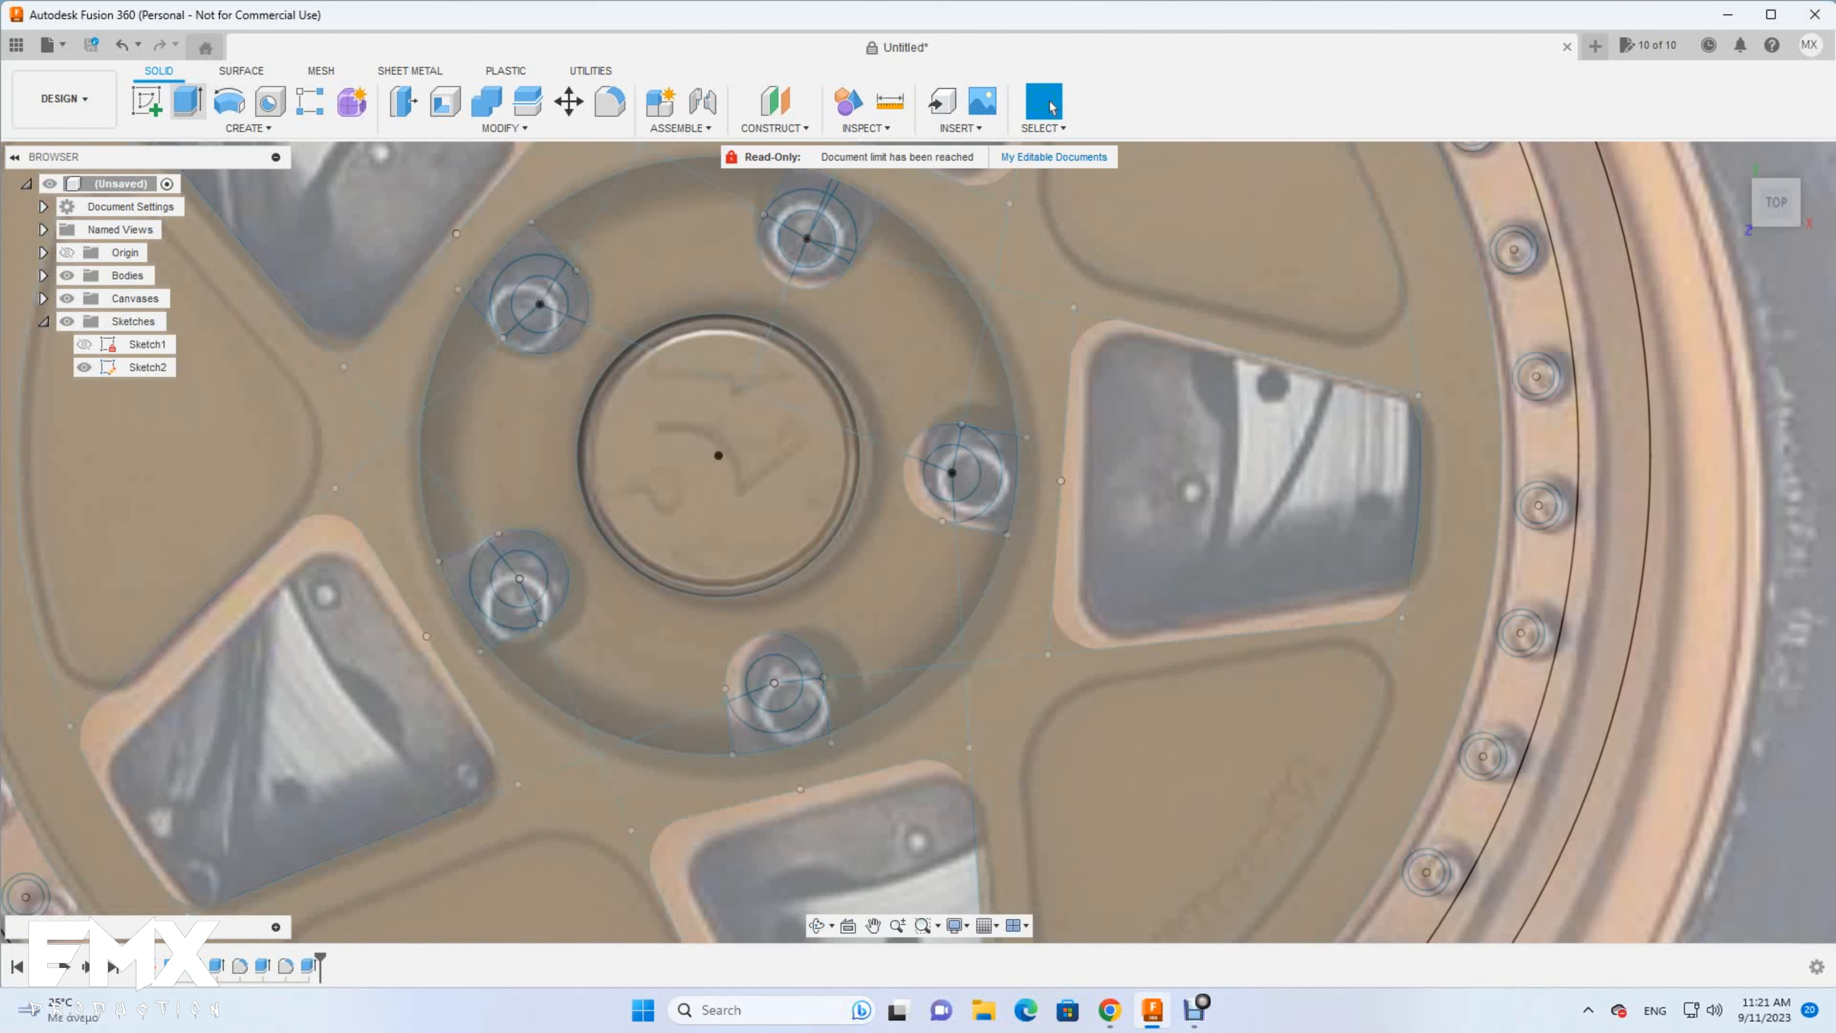
Start an extrusion with the pocket profiles around the upper-left bolt hole selected, excluding the hole itself
key(e)
click(500, 262)
click(507, 288)
click(576, 298)
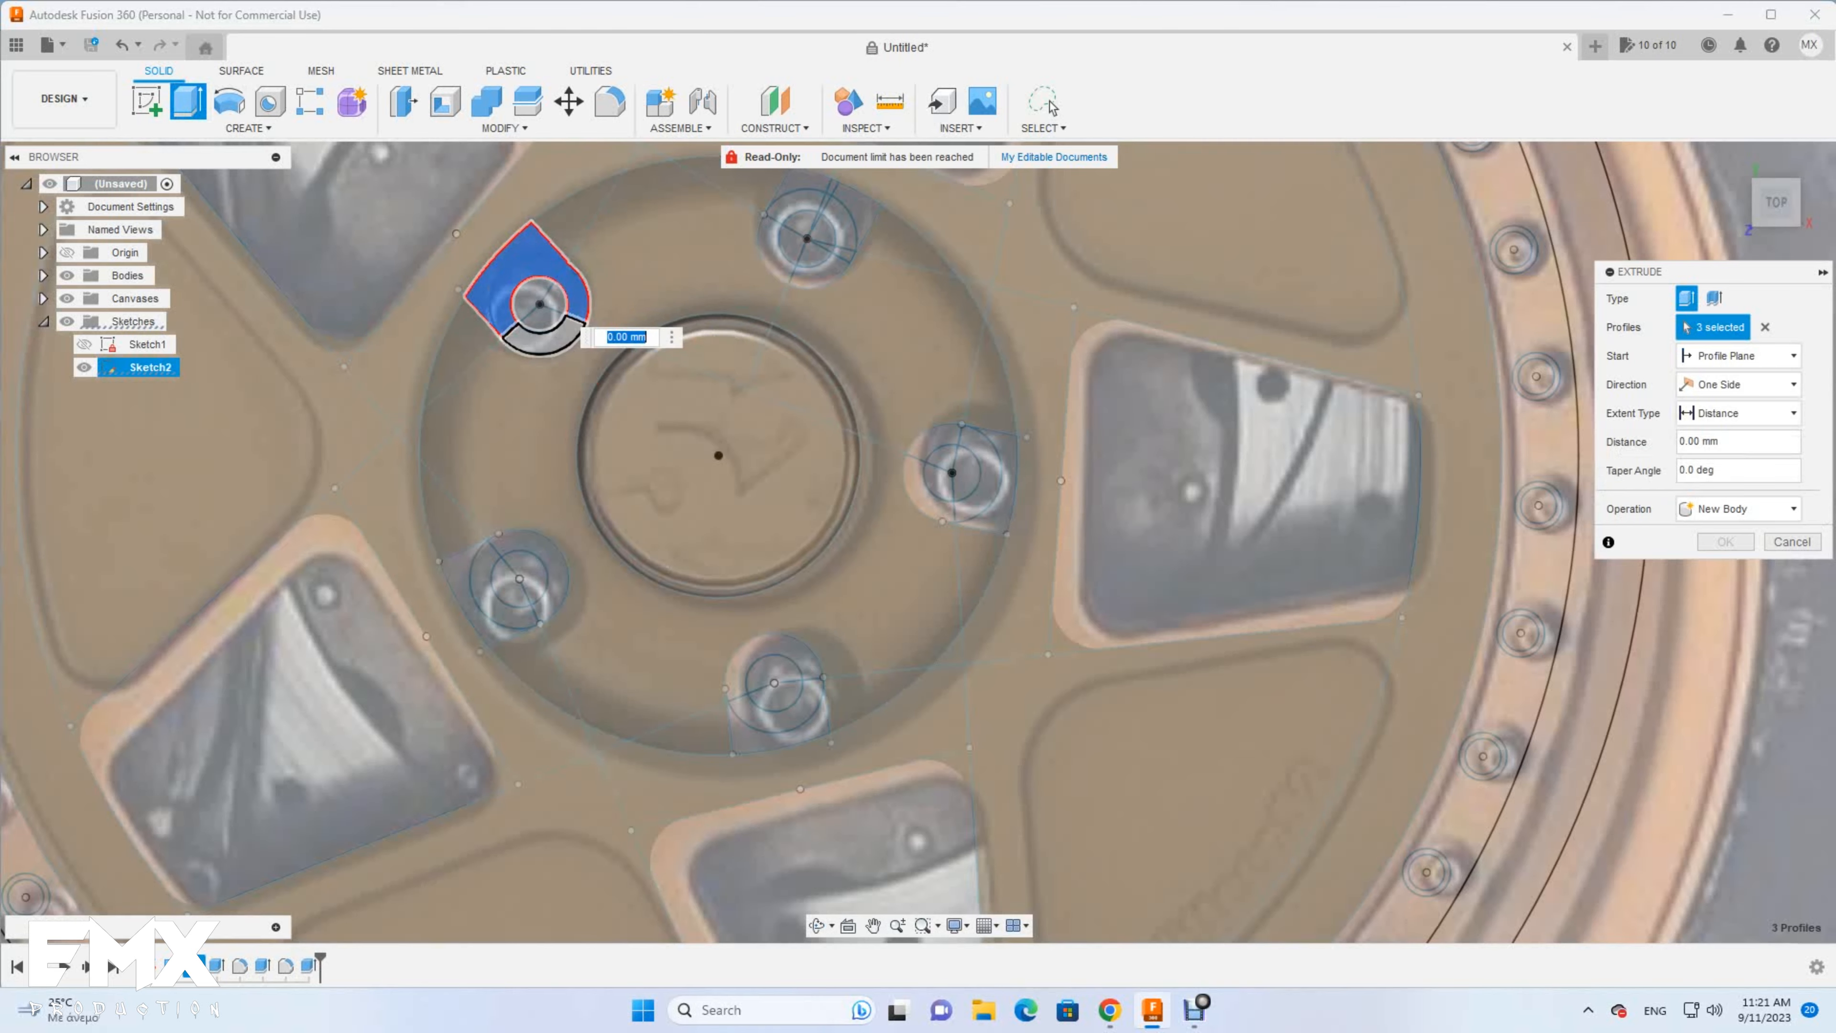
click(541, 342)
Add all pocket profiles around the upper-right bolt hole to the extrusion, leaving out the hole itself
click(770, 247)
click(866, 209)
scroll(851, 247, up, 3)
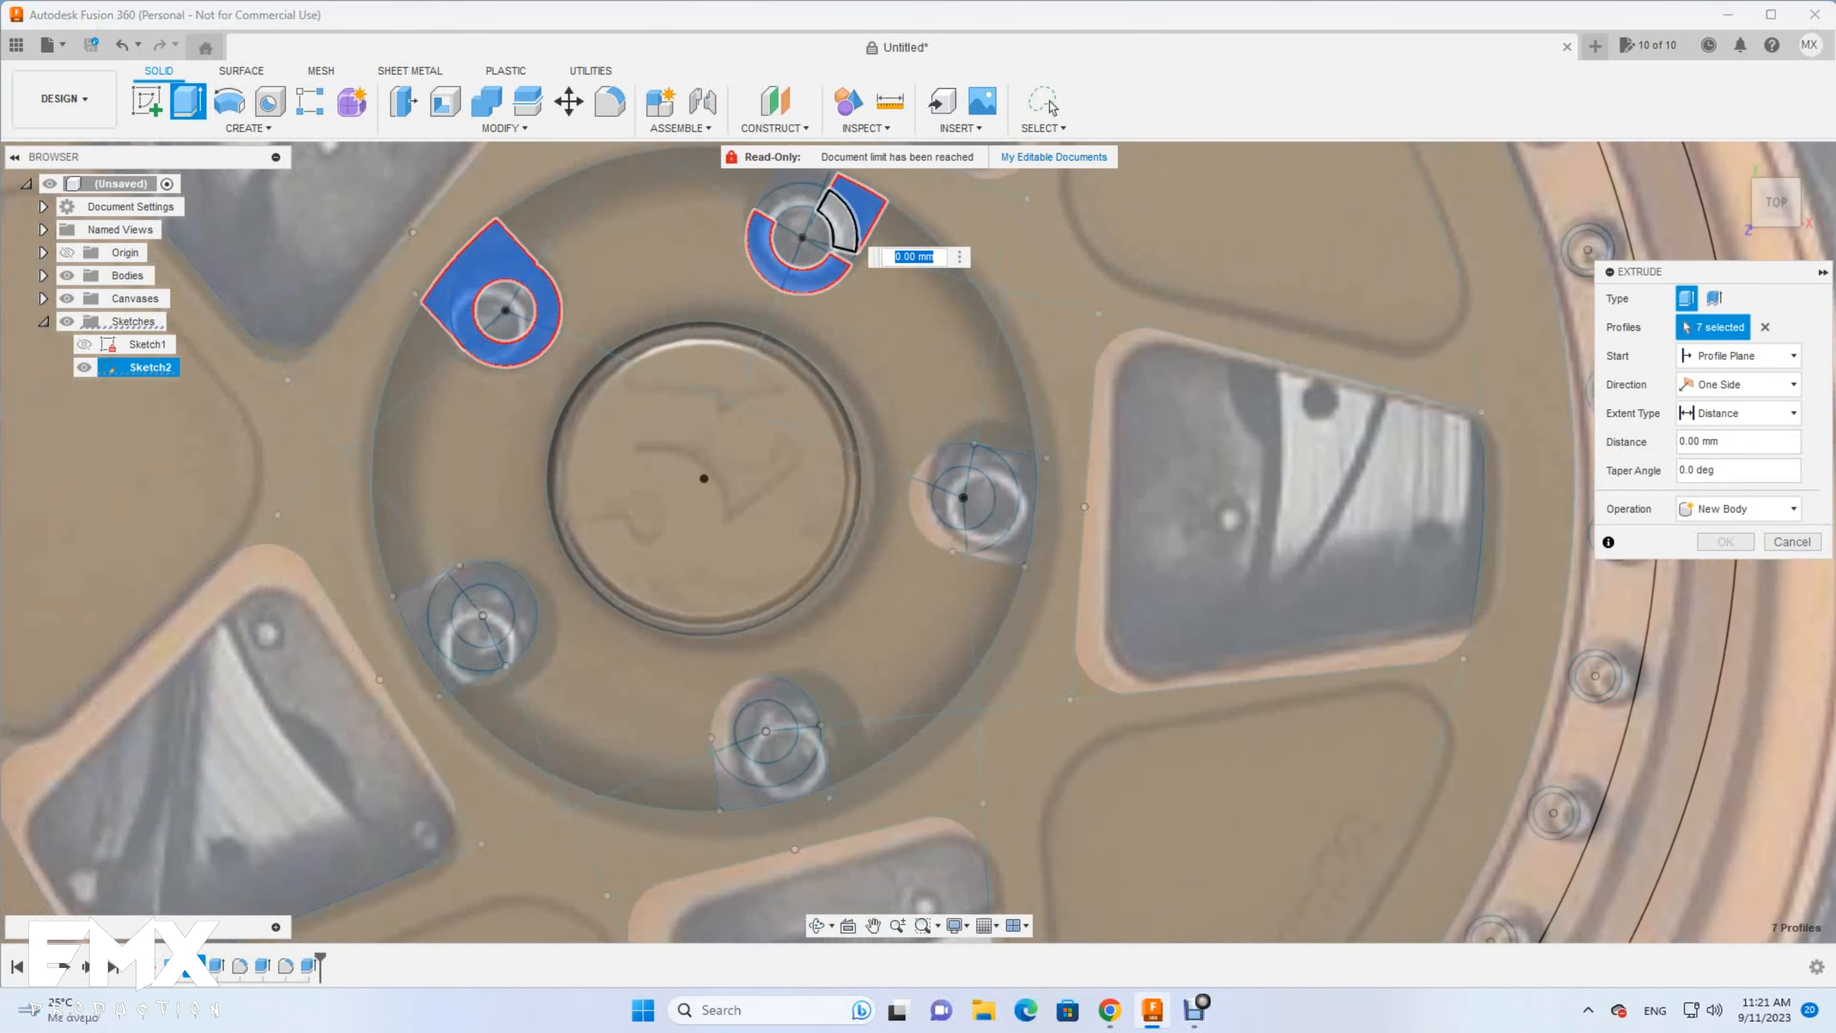
click(851, 249)
click(850, 208)
click(784, 178)
click(814, 186)
scroll(766, 294, down, 2)
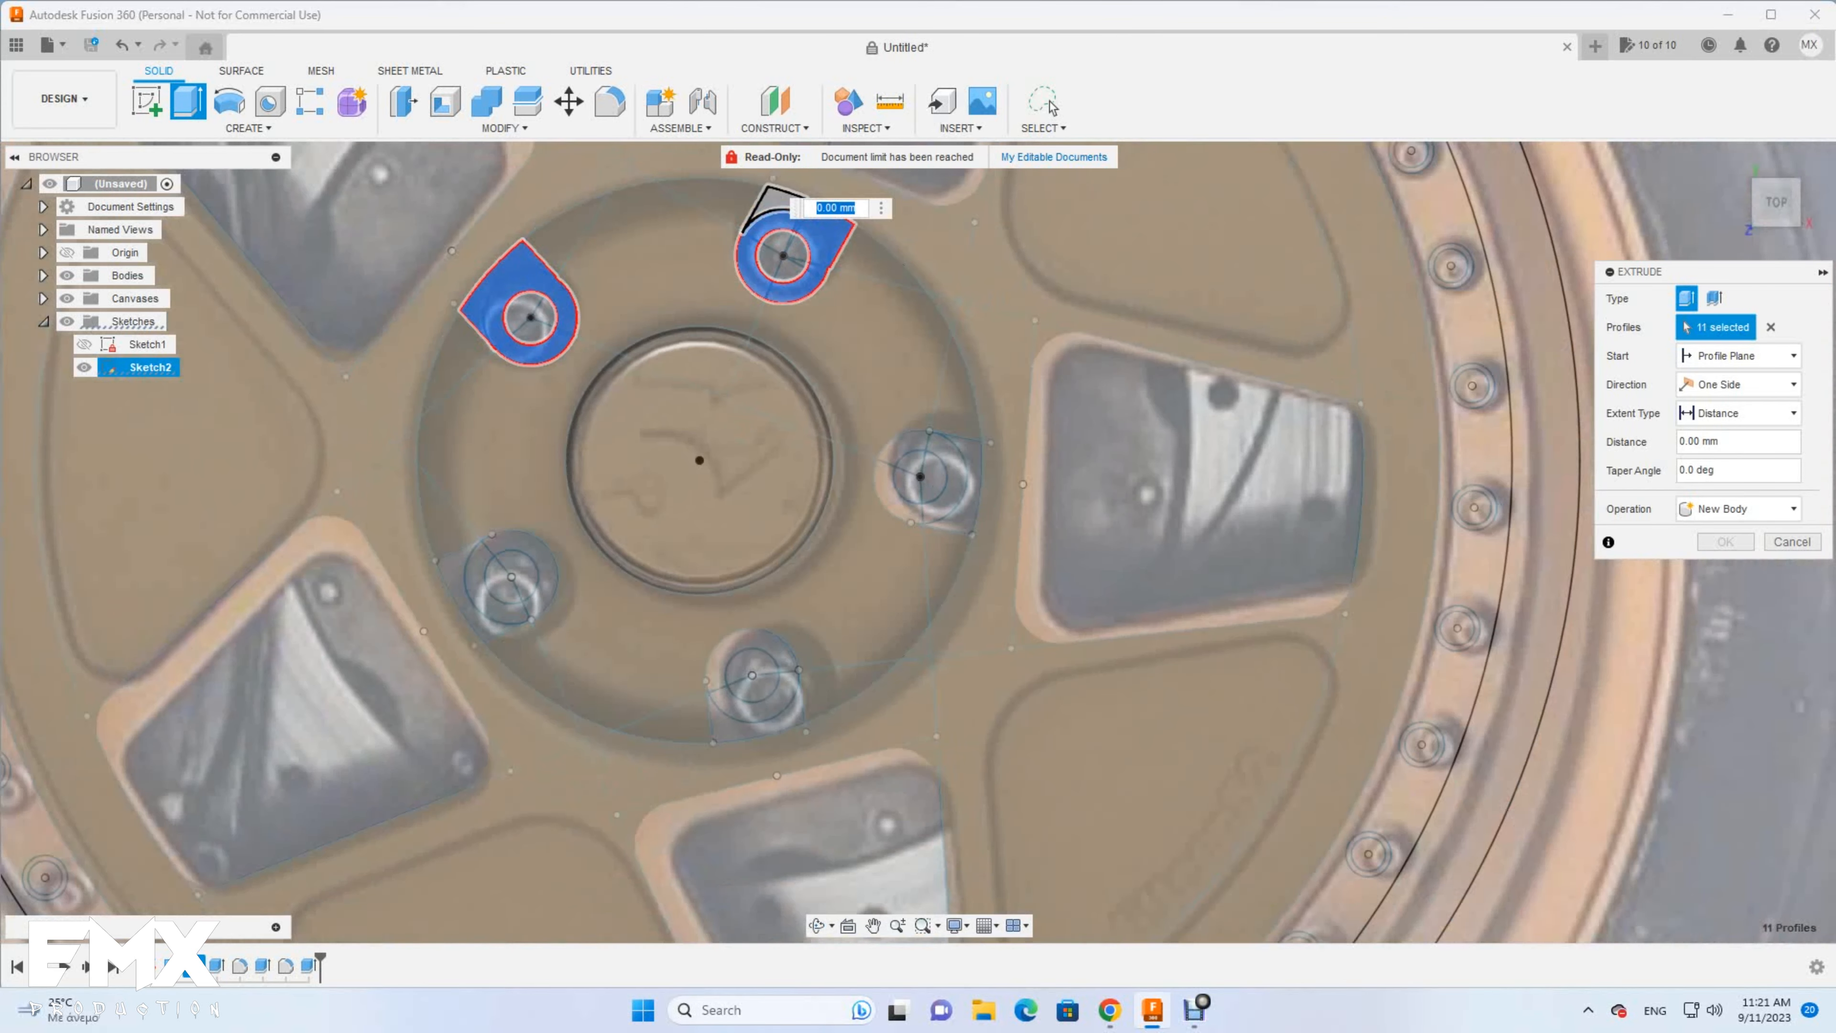
click(772, 201)
scroll(808, 202, up, 5)
click(803, 203)
scroll(802, 203, down, 6)
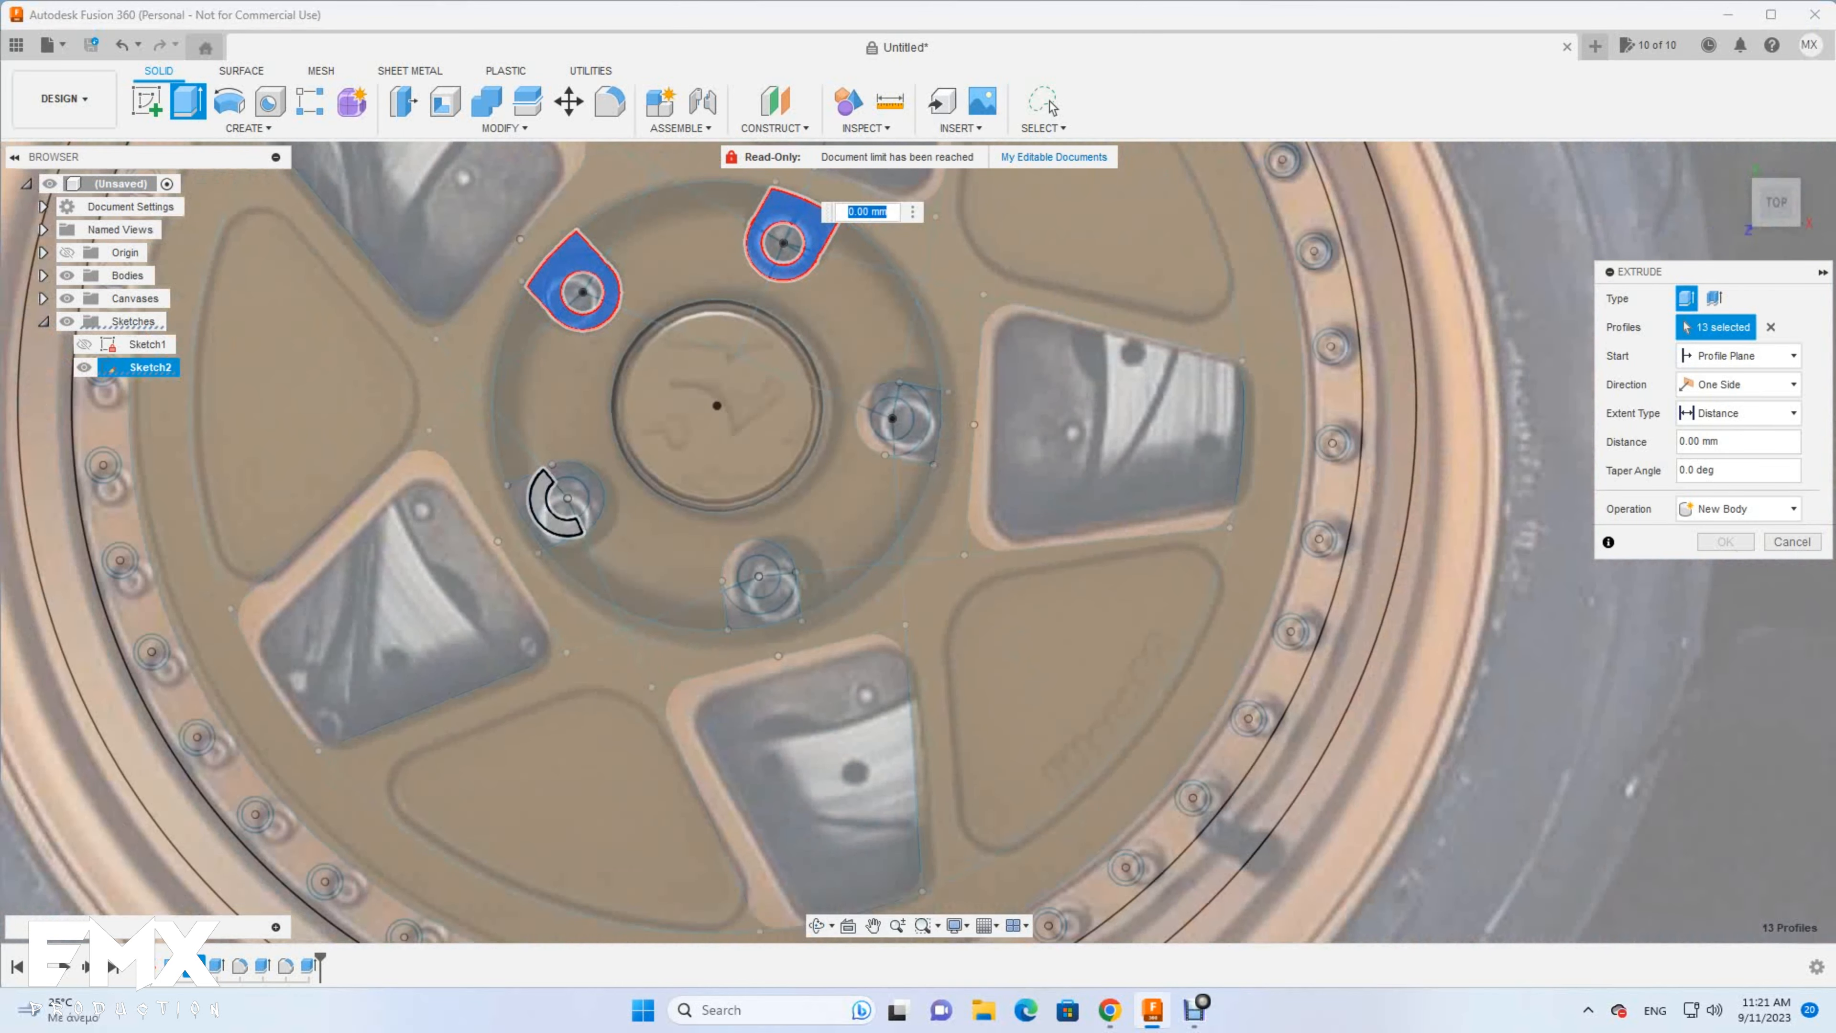
Add the pocket profiles around the lower-left and bottom bolt holes to the extrusion, leaving out the holes
click(548, 521)
click(567, 471)
click(527, 497)
click(771, 603)
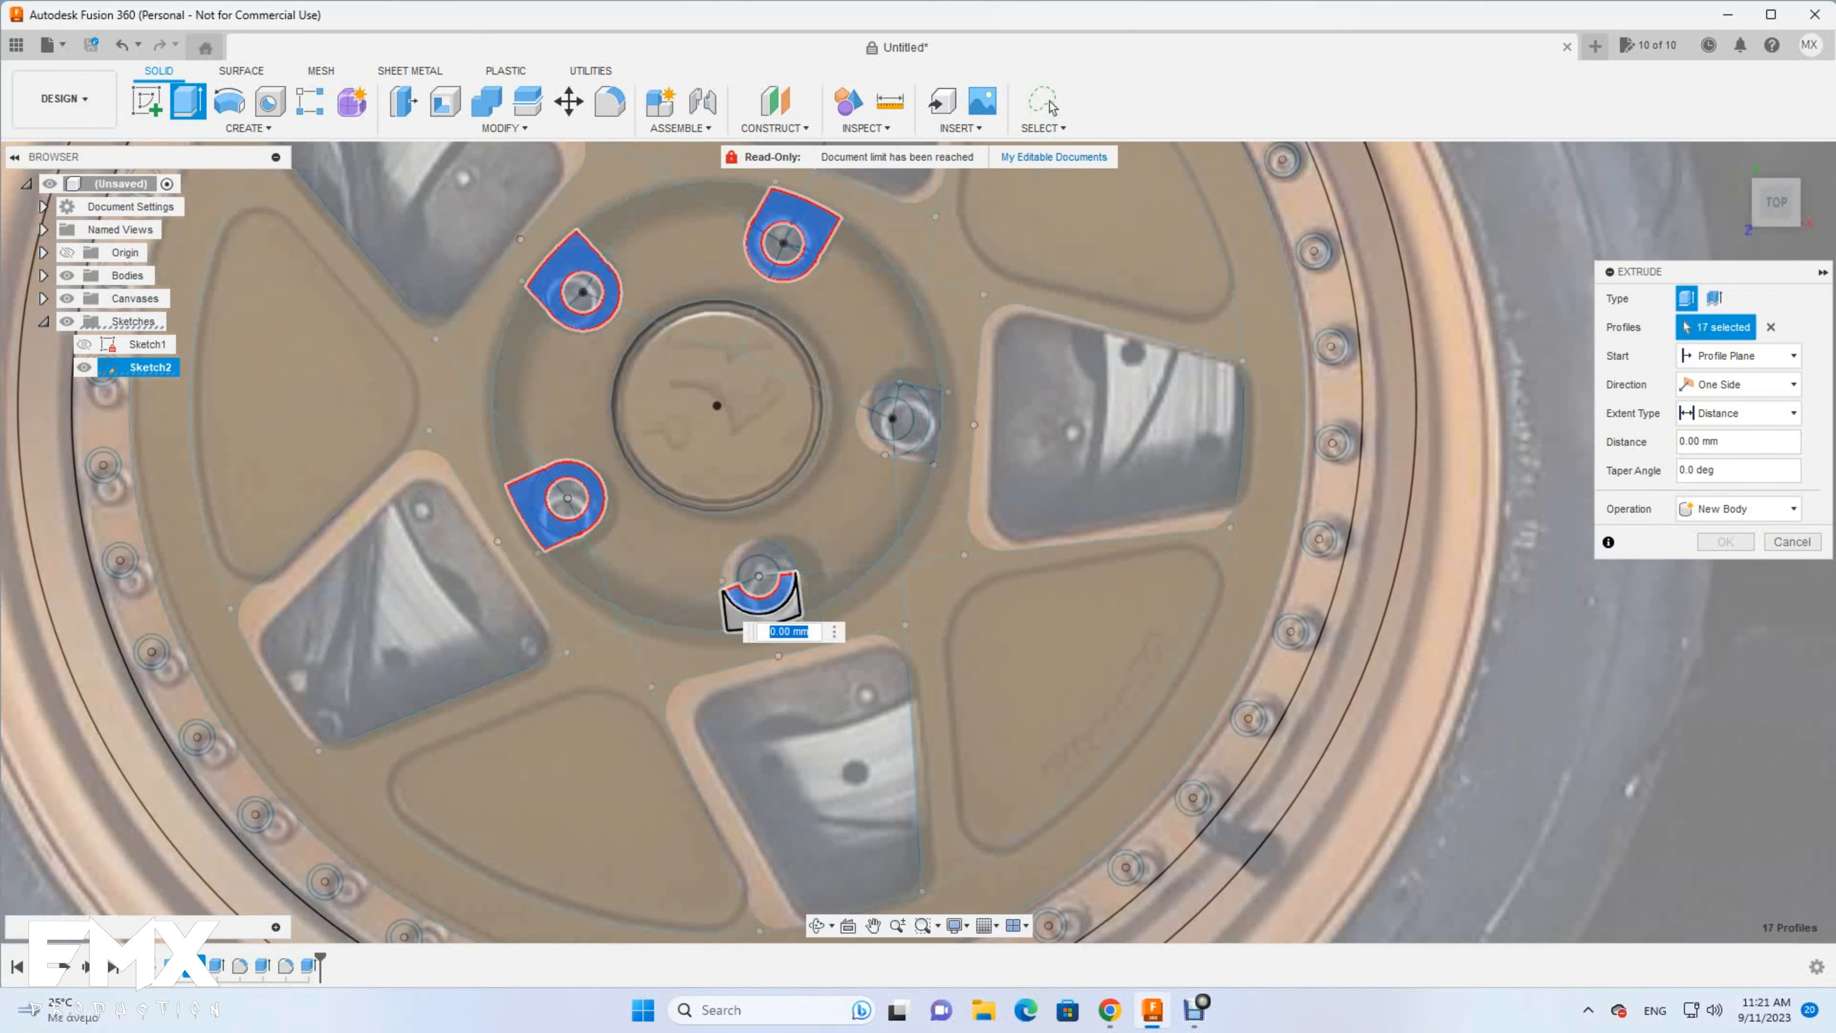
click(738, 617)
click(751, 551)
Add the pocket profiles around the right bolt hole and extrude all five bolt-hole pocket floors as new bodies
click(879, 395)
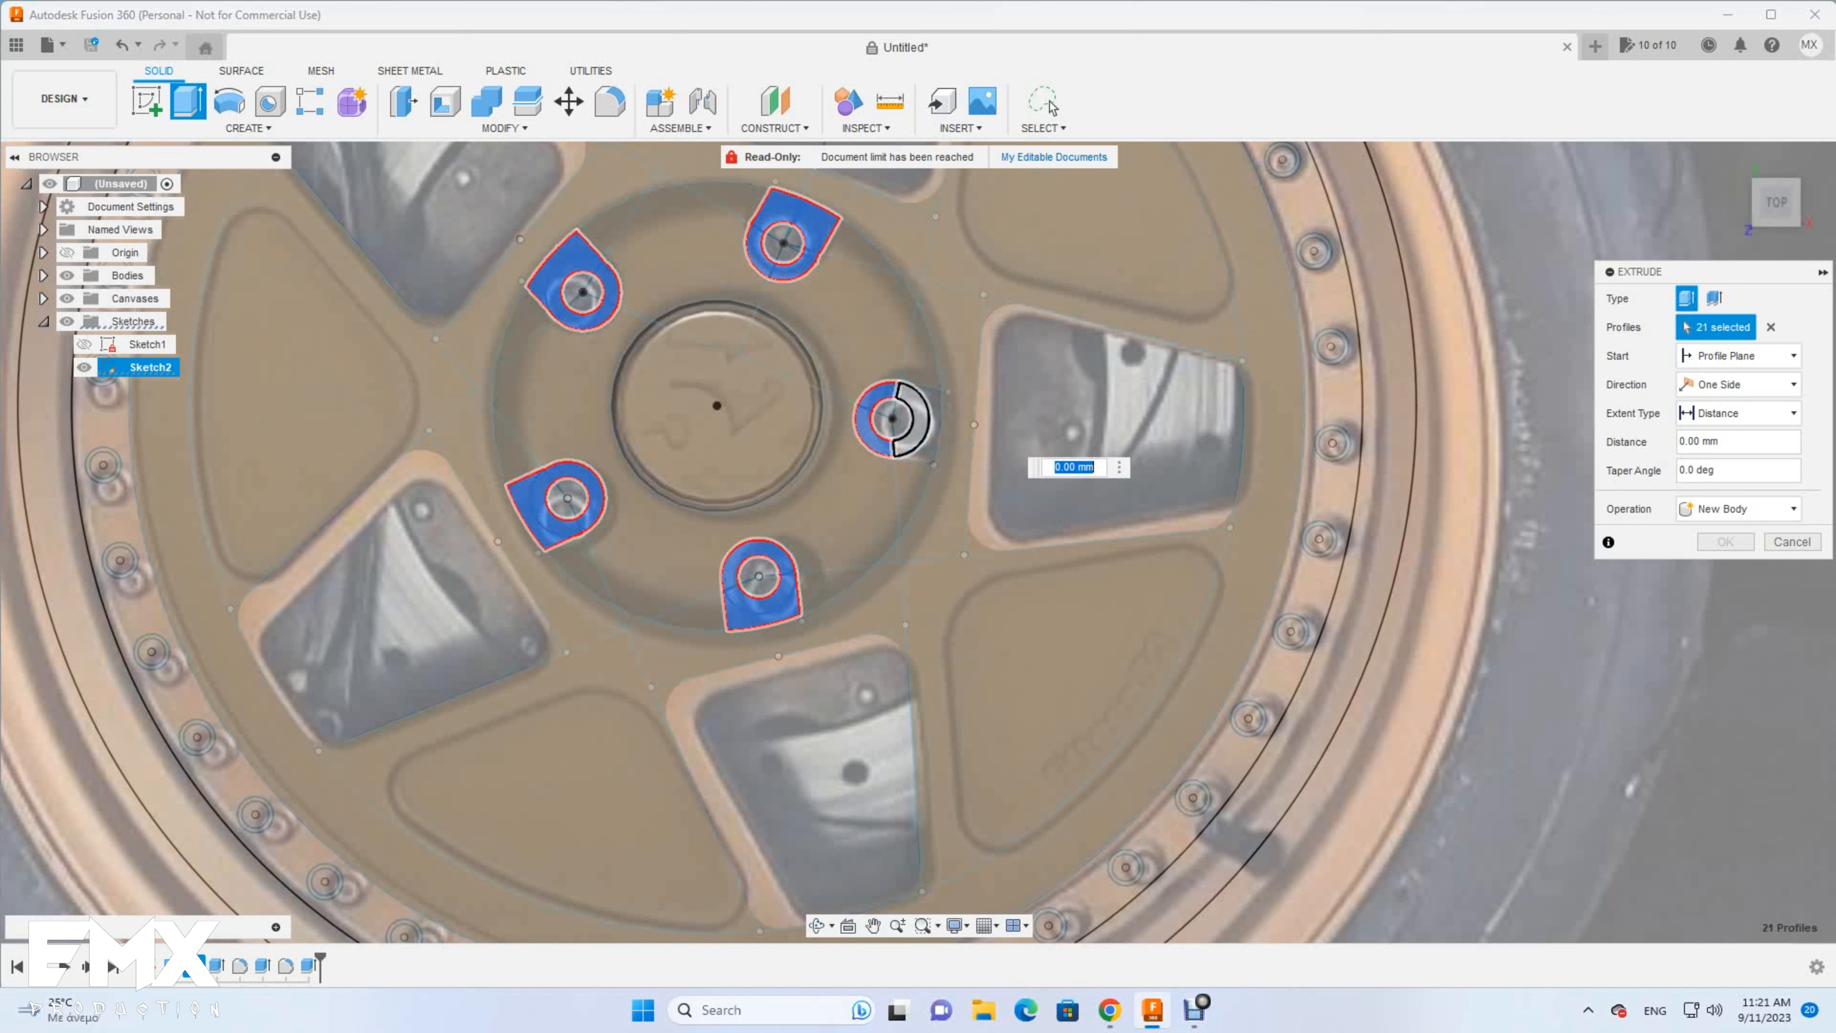
click(922, 423)
click(932, 440)
text(1..)
key(Return)
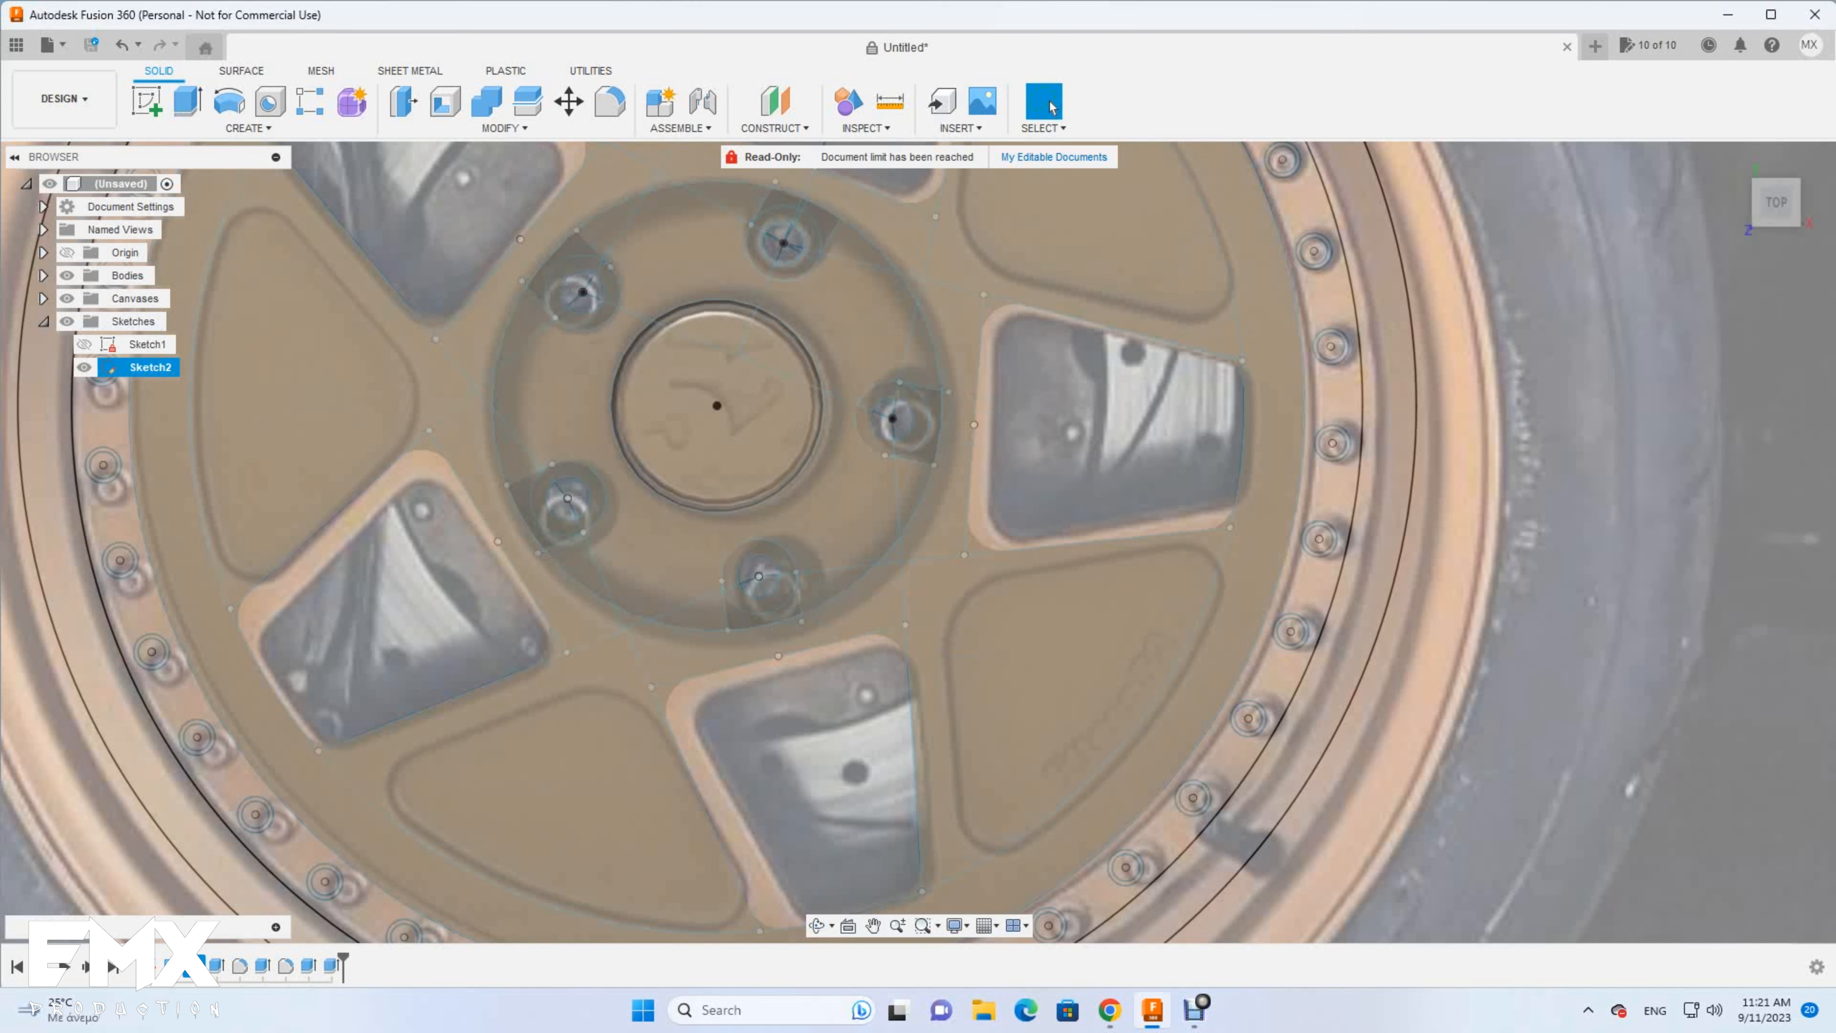
Hide Sketch2 and the reference canvases, keeping the wheel bodies displayed
key(e)
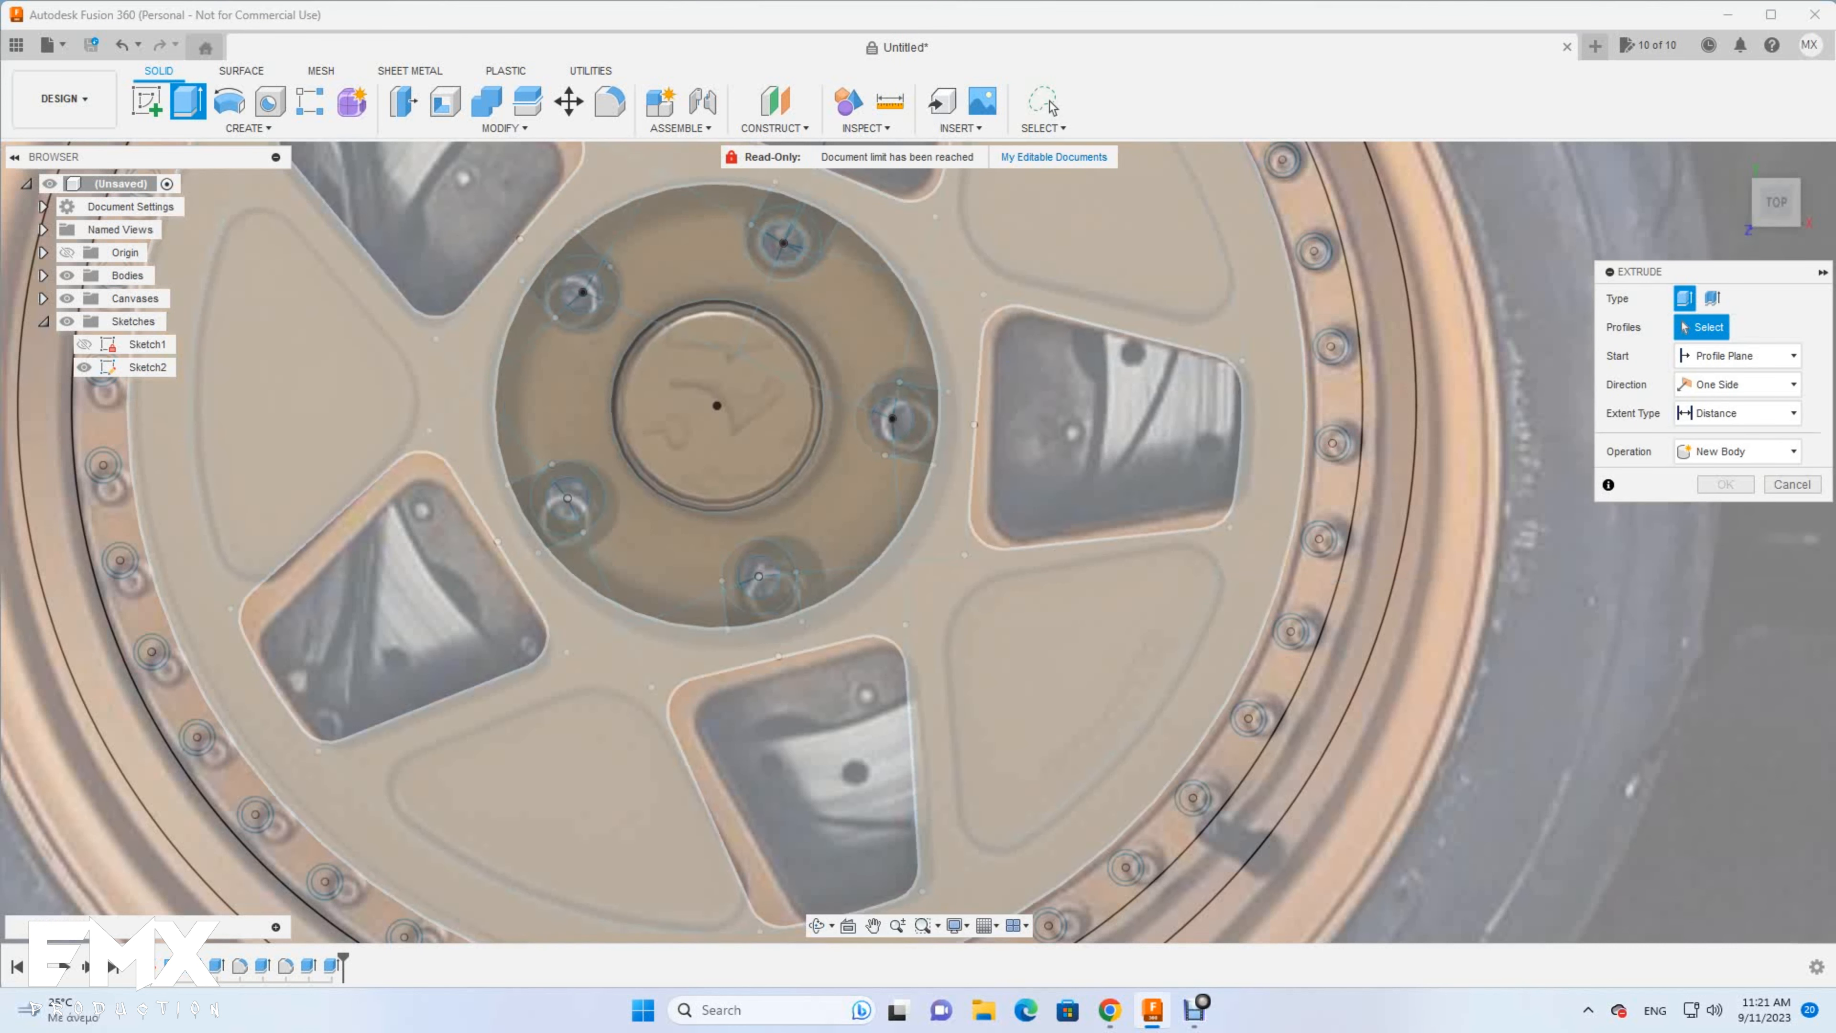
click(1048, 103)
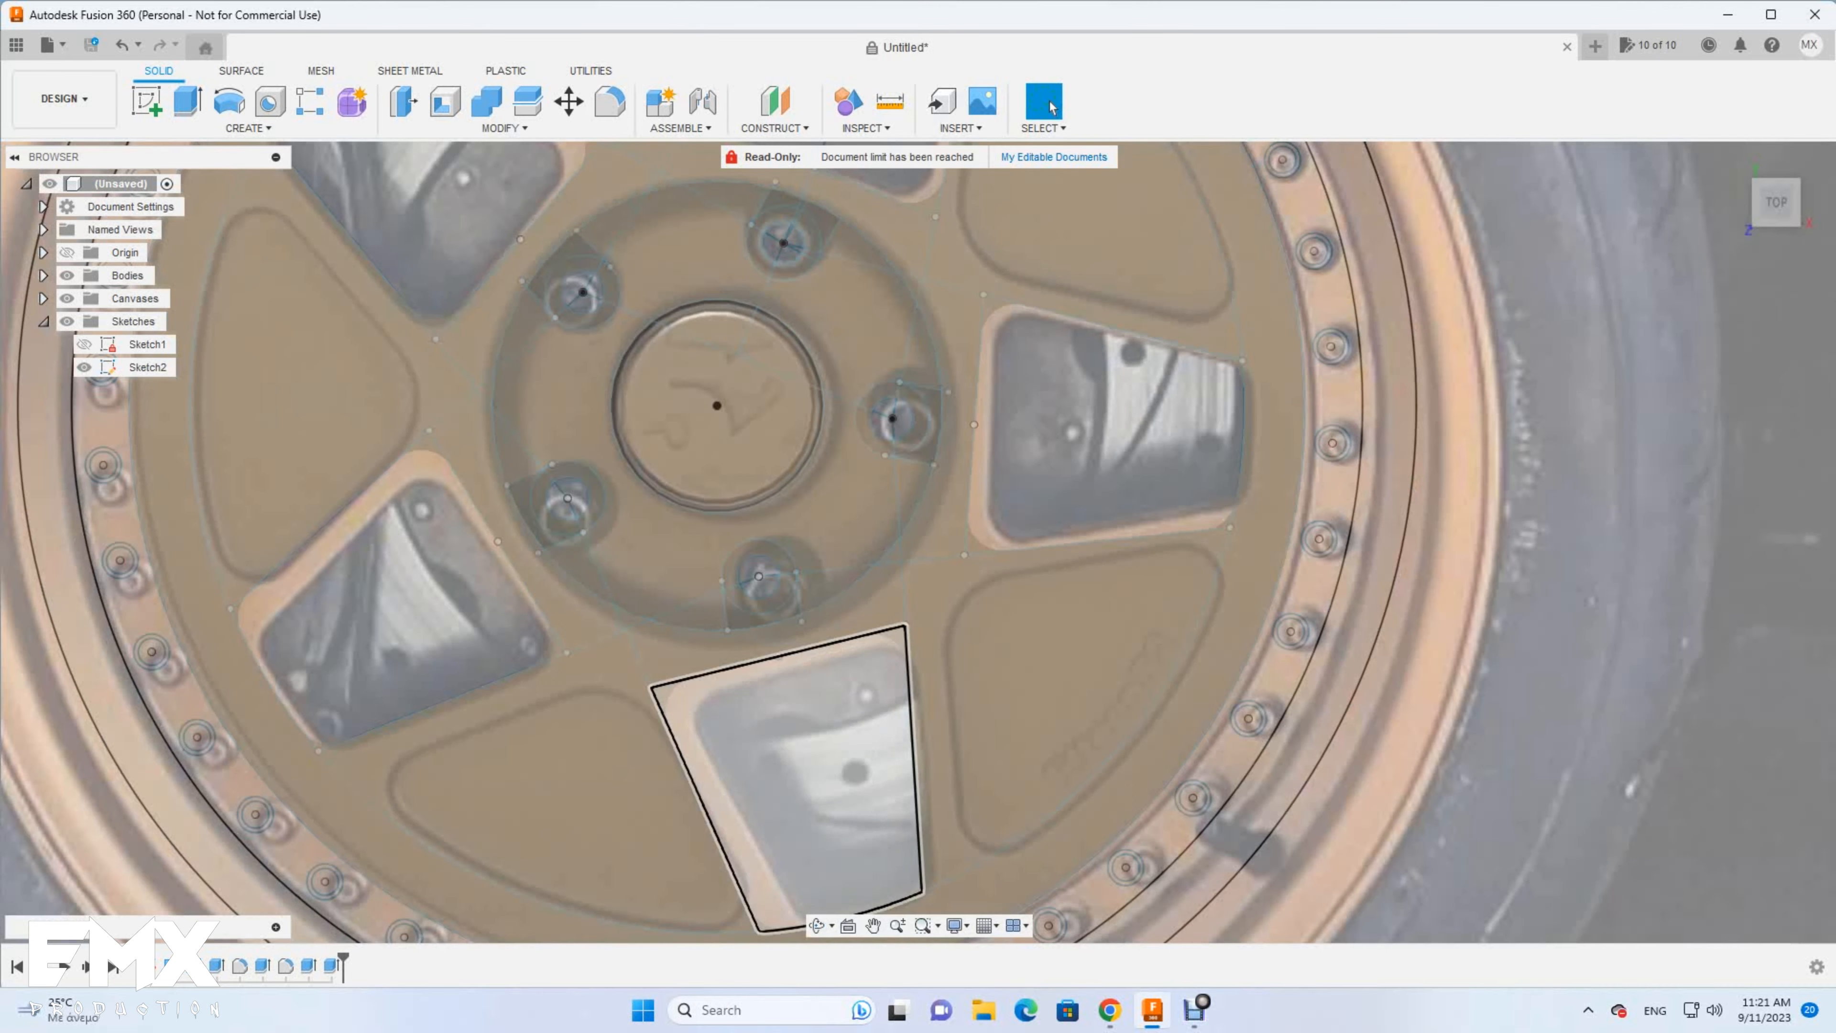
shift+middle_drag(803, 774, 799, 615)
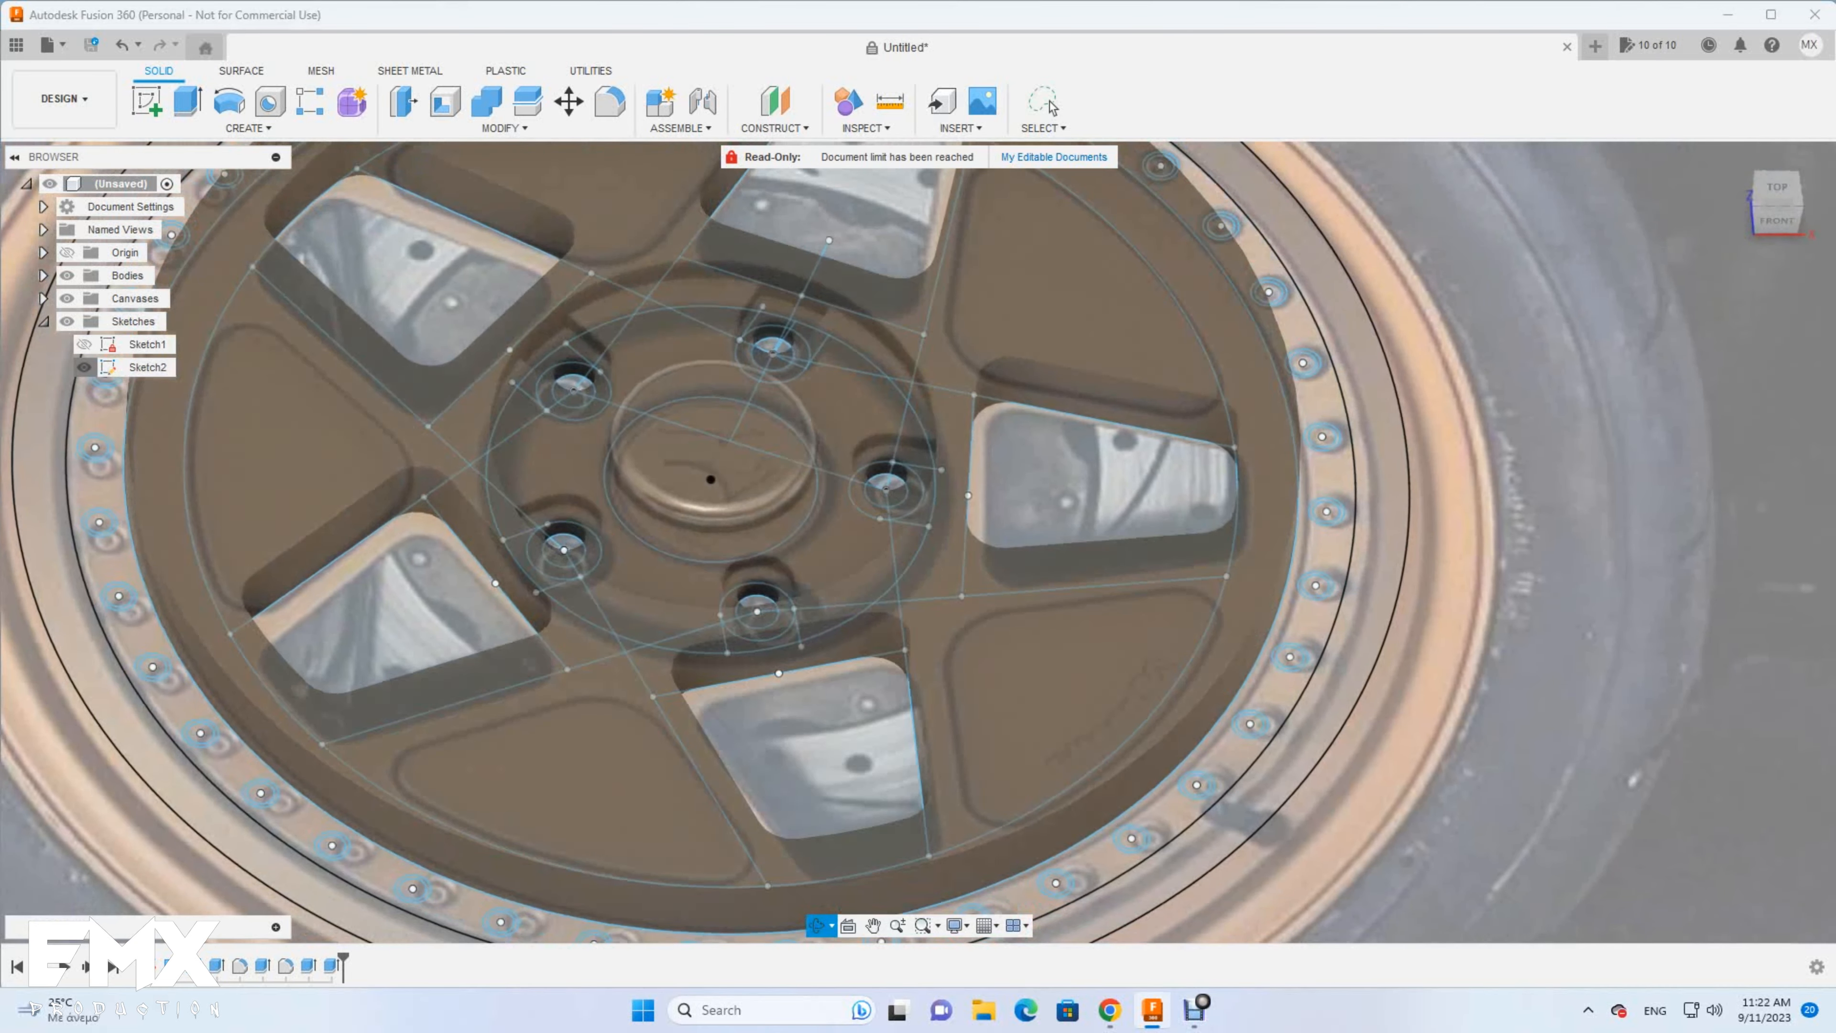
click(84, 367)
click(67, 275)
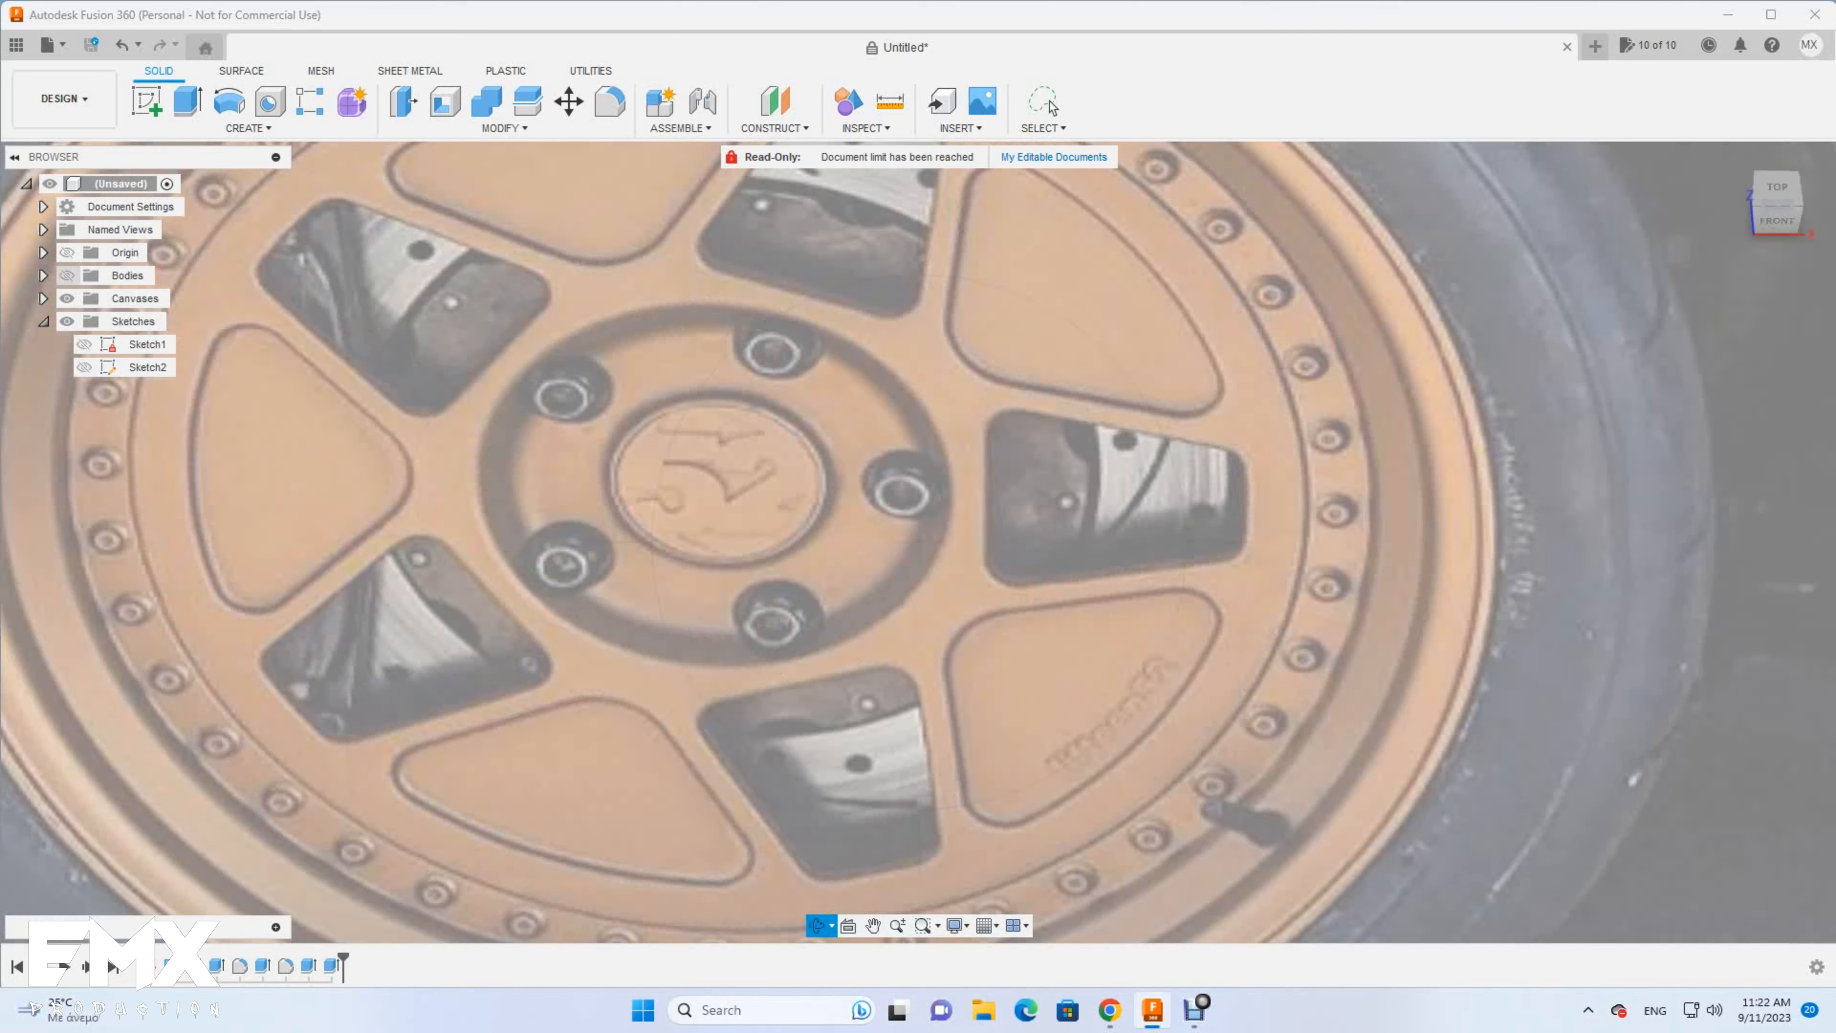
click(67, 275)
click(67, 275)
click(67, 275)
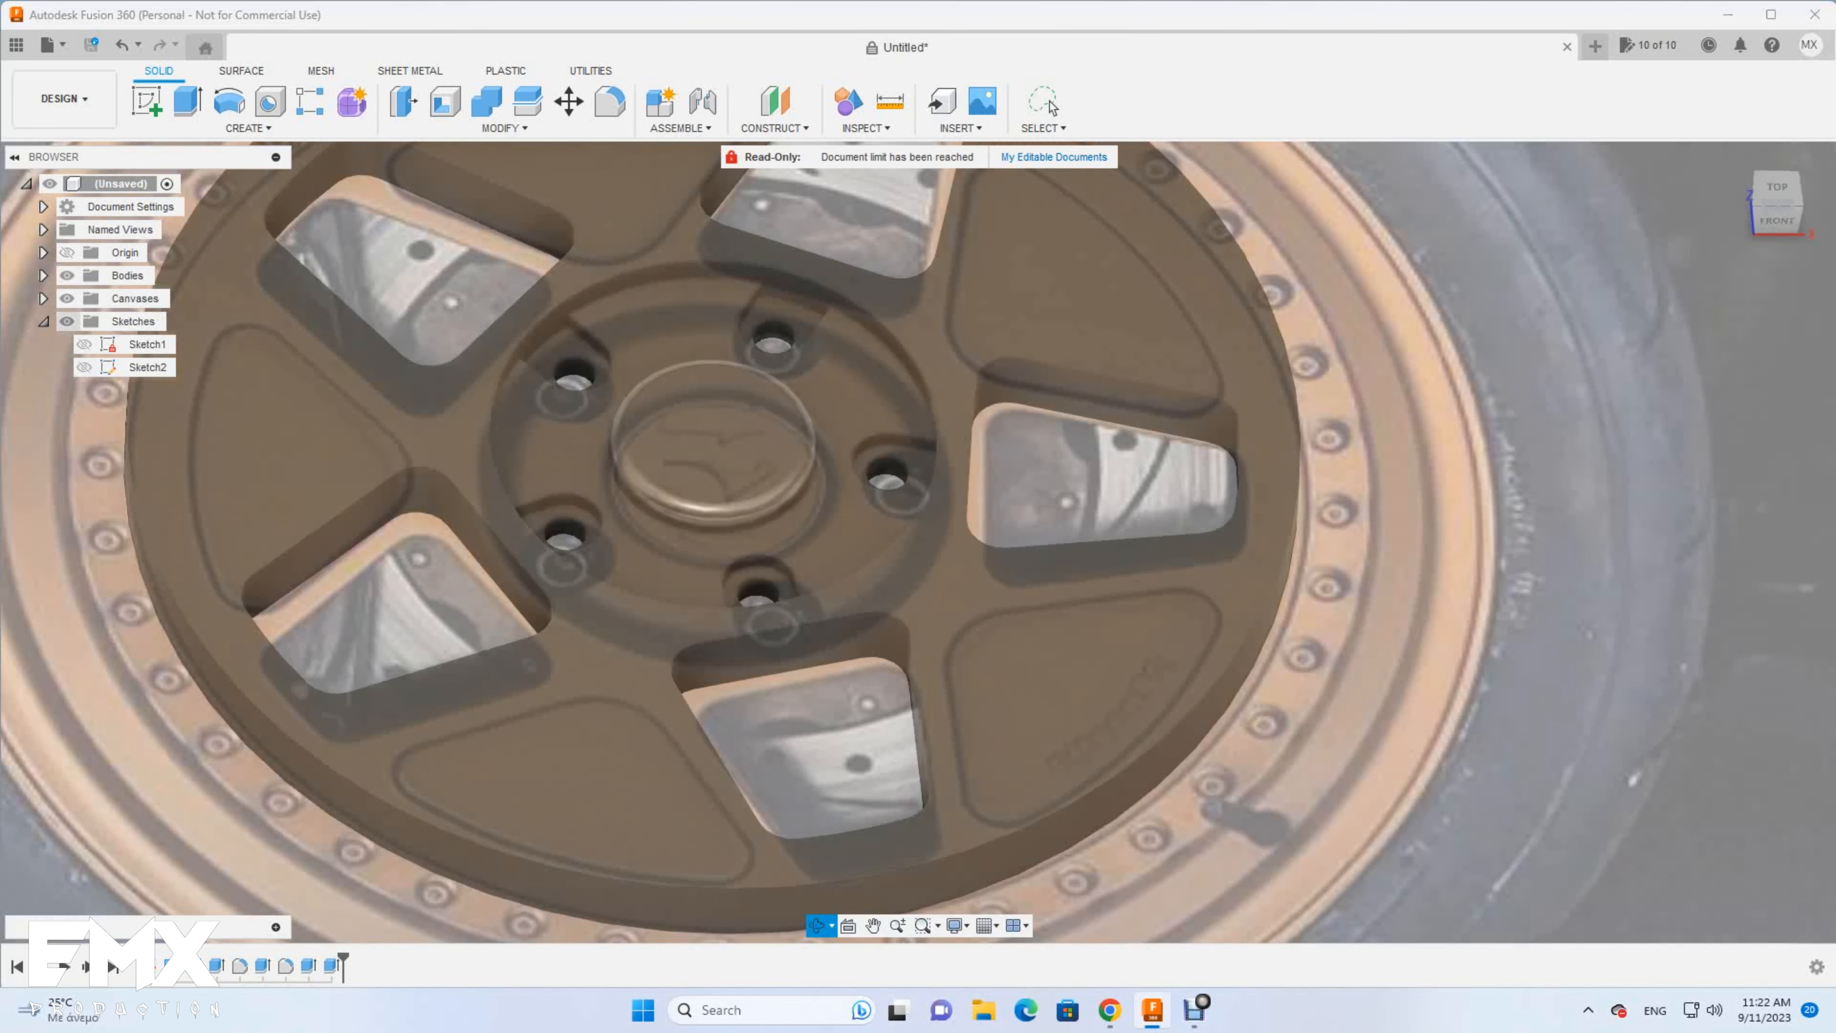
click(66, 298)
scroll(733, 506, down, 2)
scroll(813, 377, up, 4)
shift+middle_drag(813, 376, 813, 427)
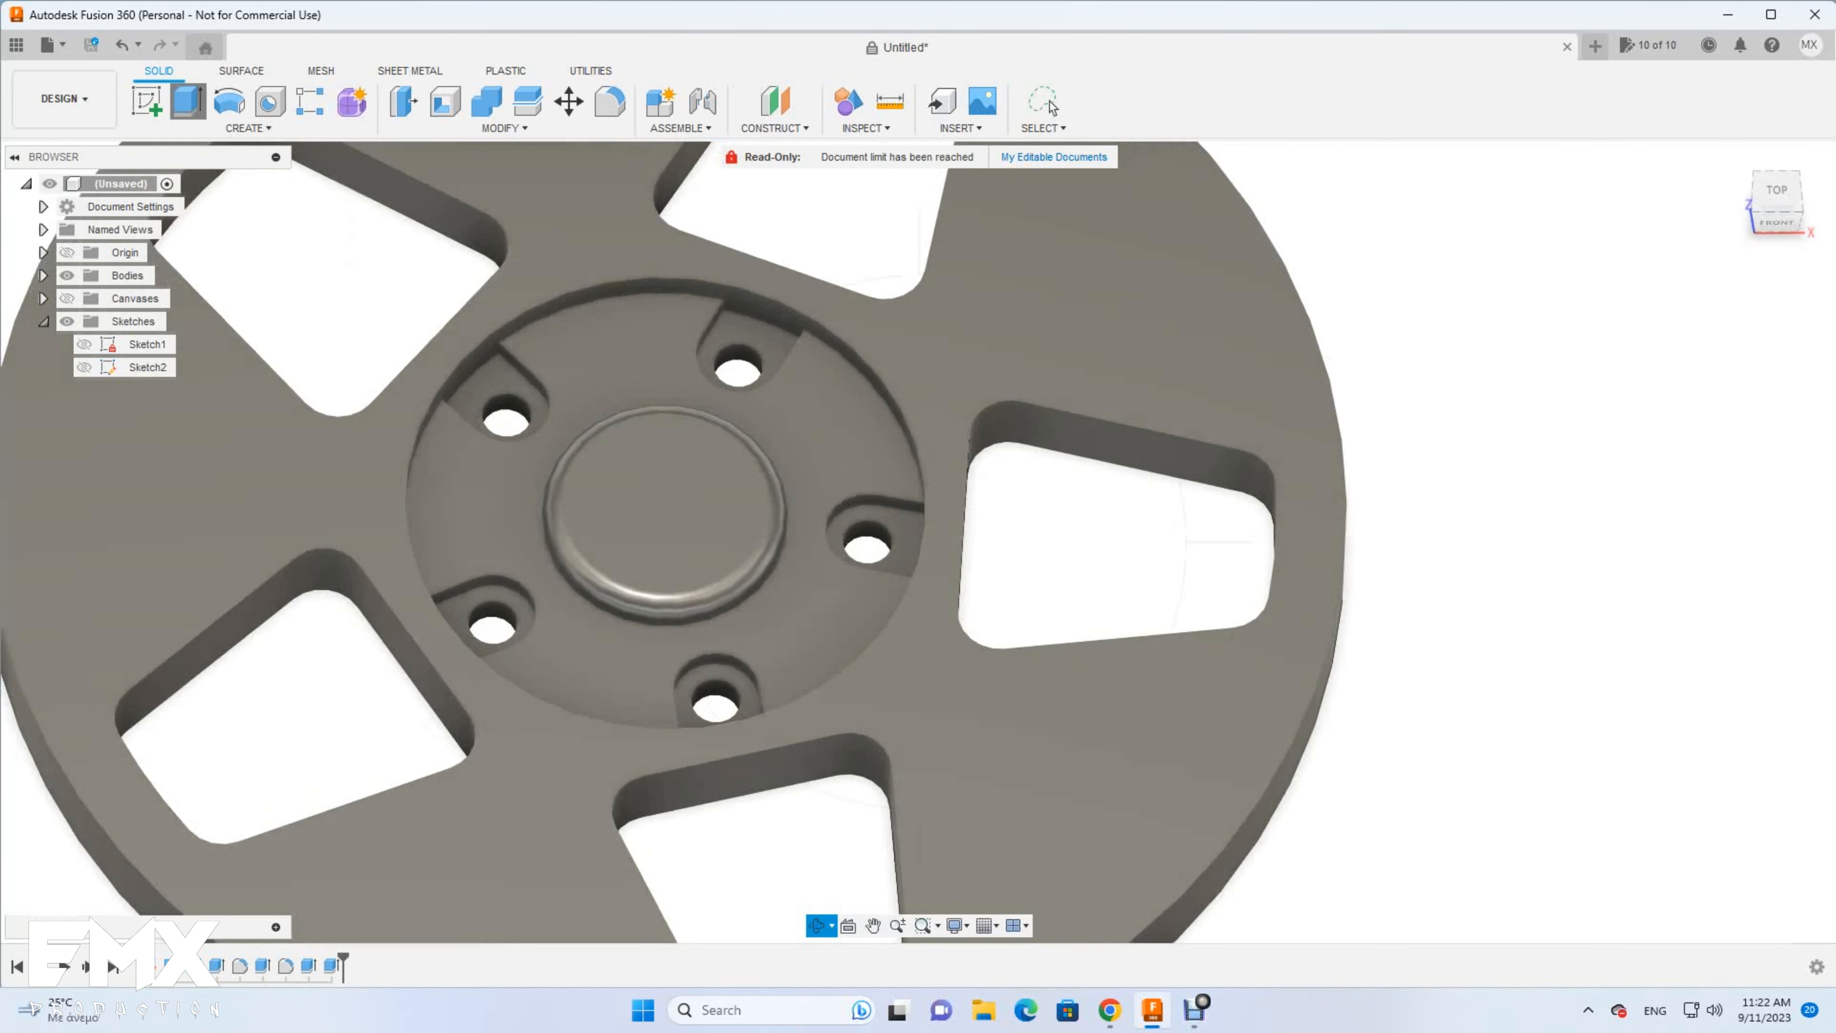
Extrude the top face of the hub ring by -1 mm
click(188, 101)
click(645, 371)
text(-1)
key(Return)
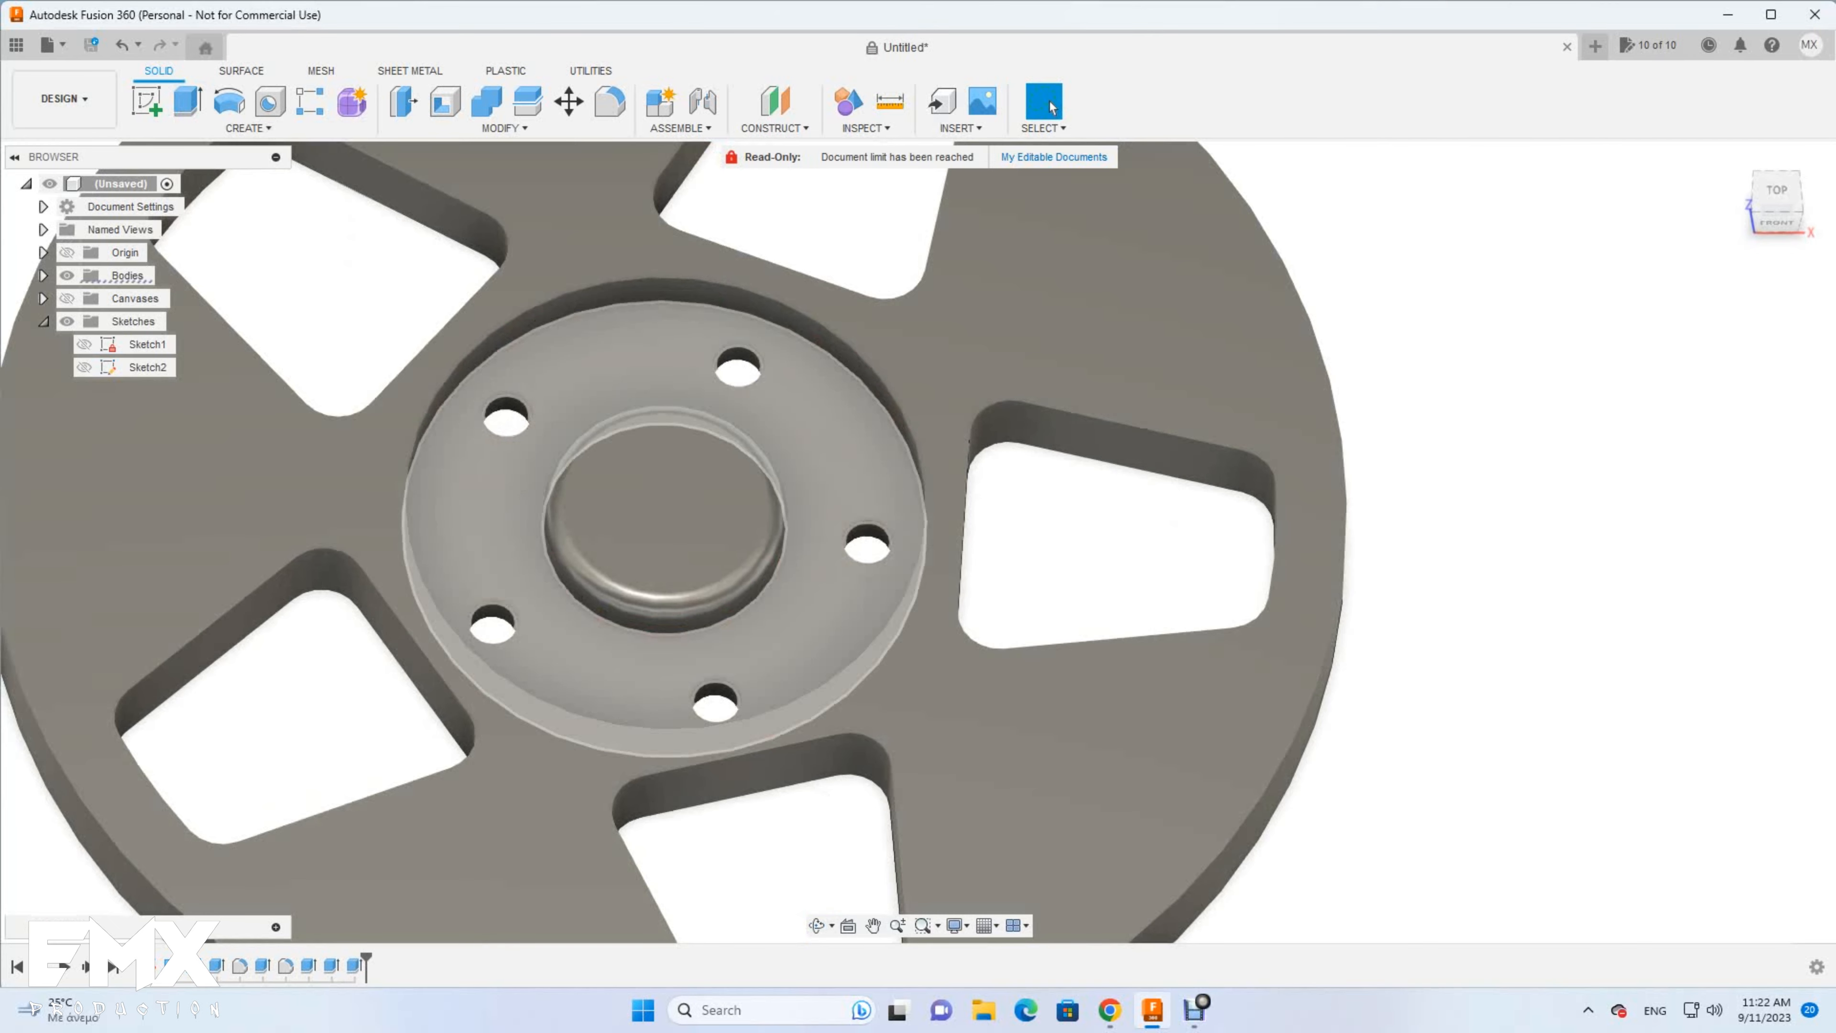
Undo the hub ring extrusion and extrude the five bolt-hole pocket floors downward instead
key(ctrl+z)
key(e)
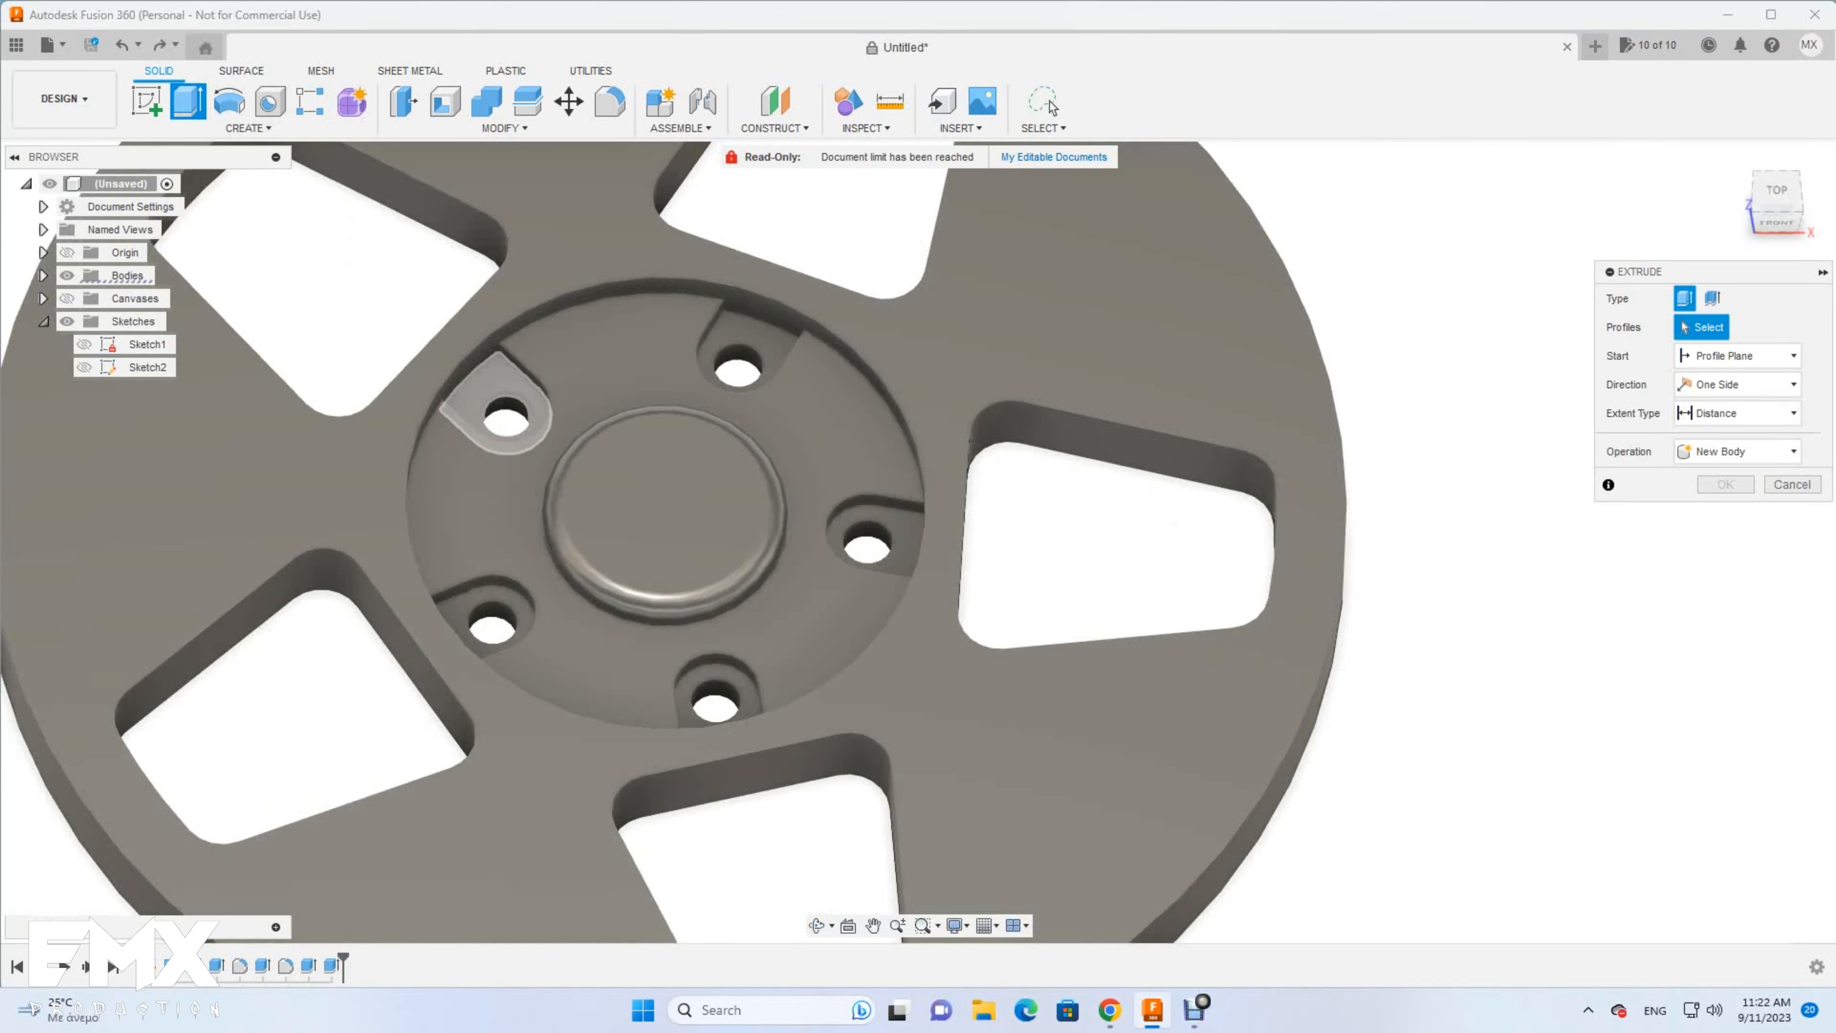
click(528, 394)
click(766, 344)
click(897, 550)
click(738, 730)
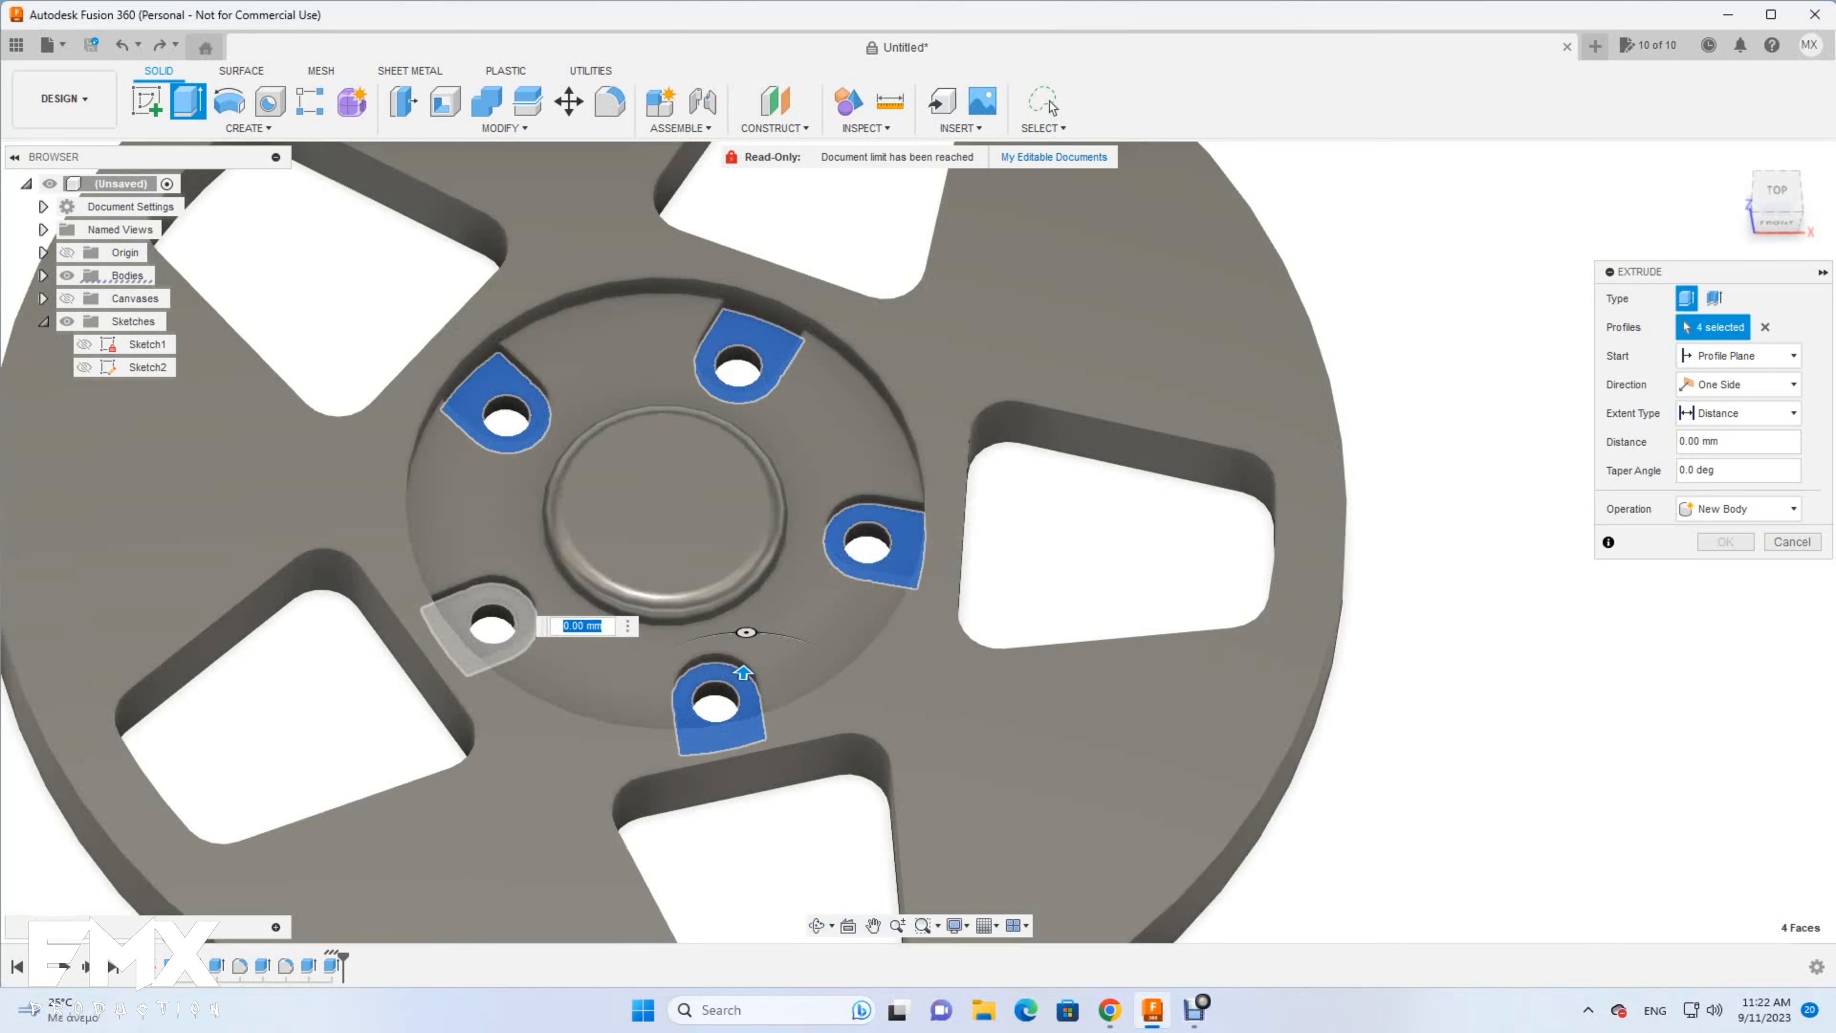
click(516, 606)
key(Return)
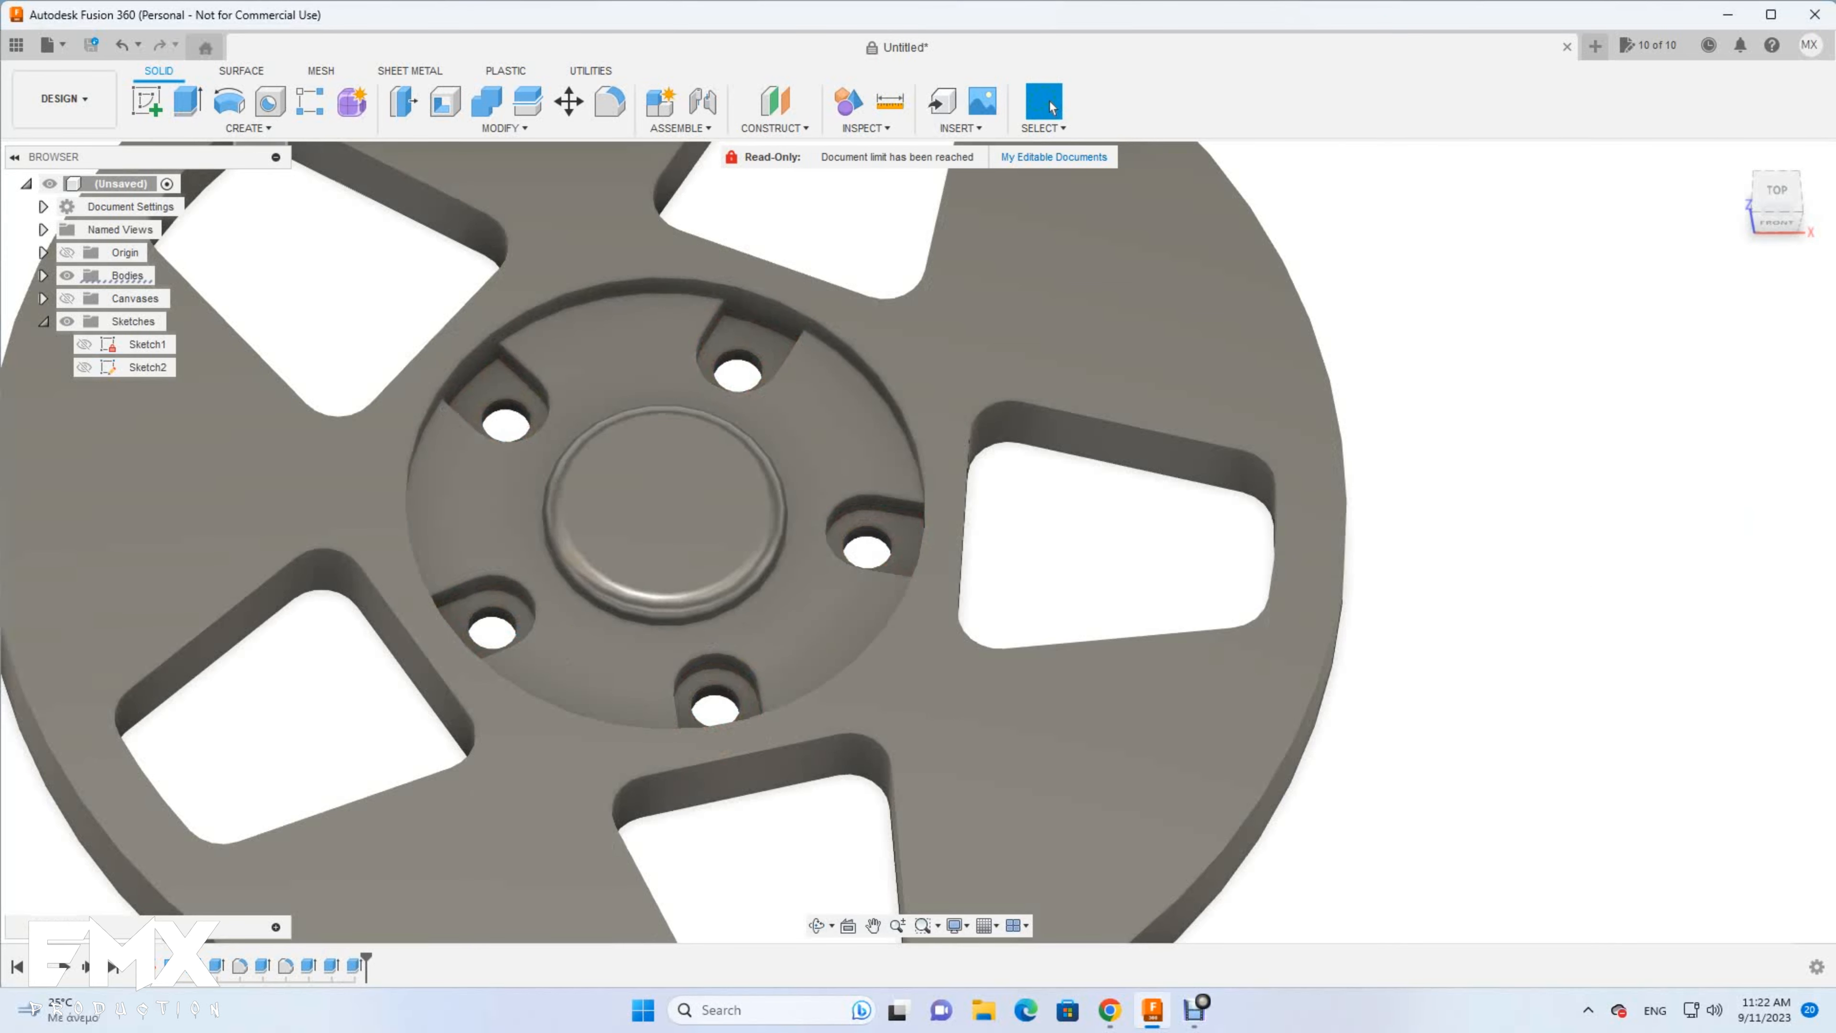
Extrude the top face of the hub ring between the pockets by -0.5 mm
key(e)
click(574, 317)
text(-0.5)
key(Return)
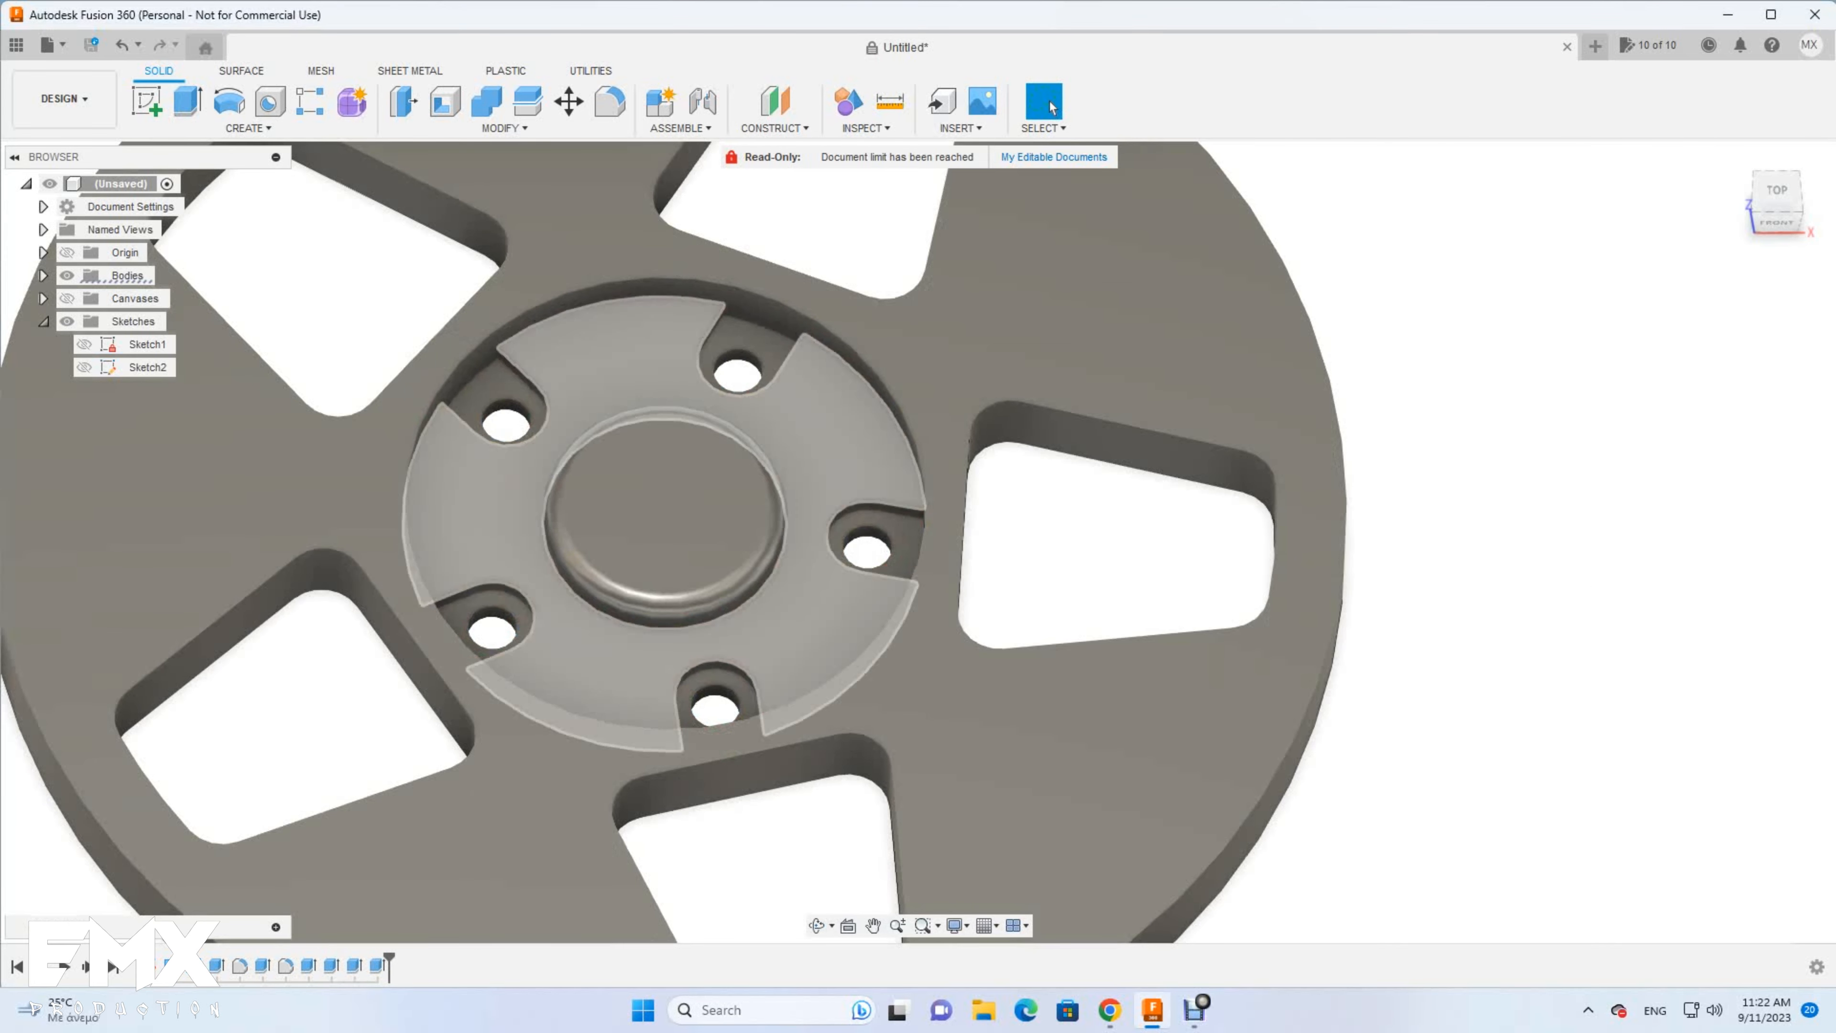
Select the thin sliver profiles of Sketch2 beside the upper-left, upper-right and right bolt-hole pockets for an extrusion
scroll(542, 391, up, 5)
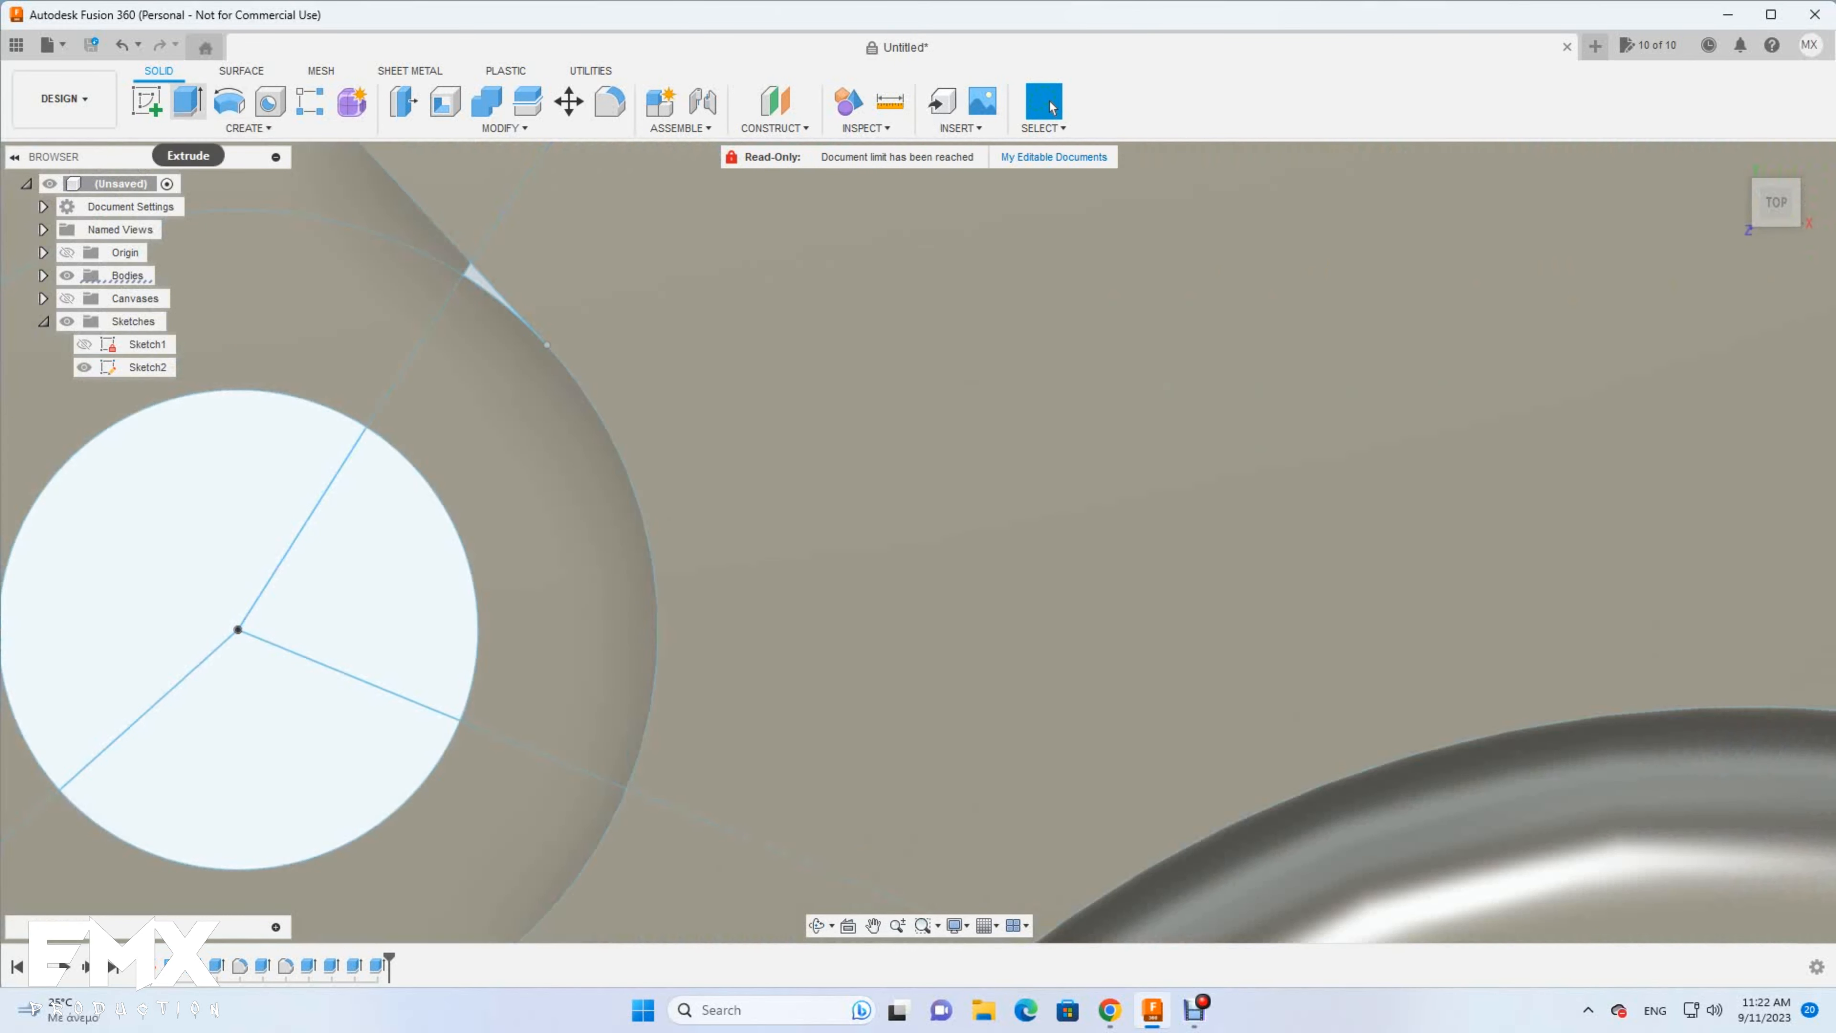
key(e)
click(480, 281)
scroll(478, 412, down, 6)
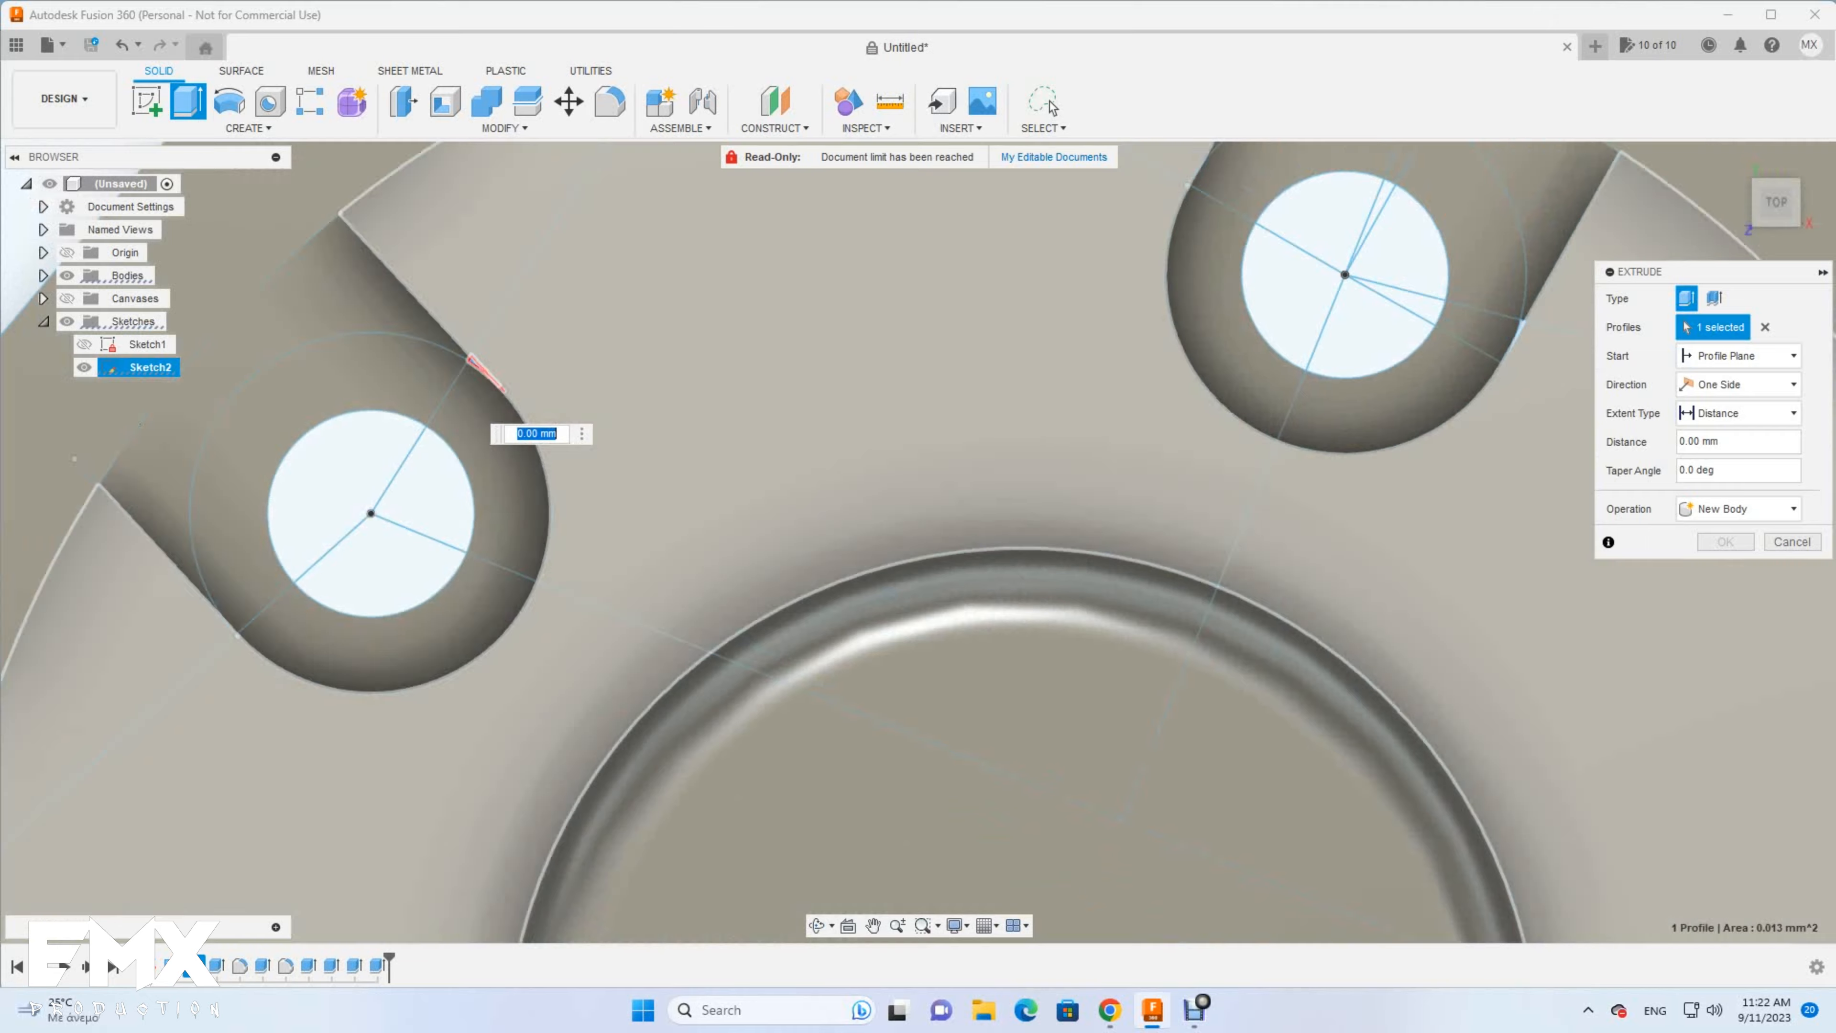
scroll(1374, 372, up, 4)
scroll(1226, 354, up, 3)
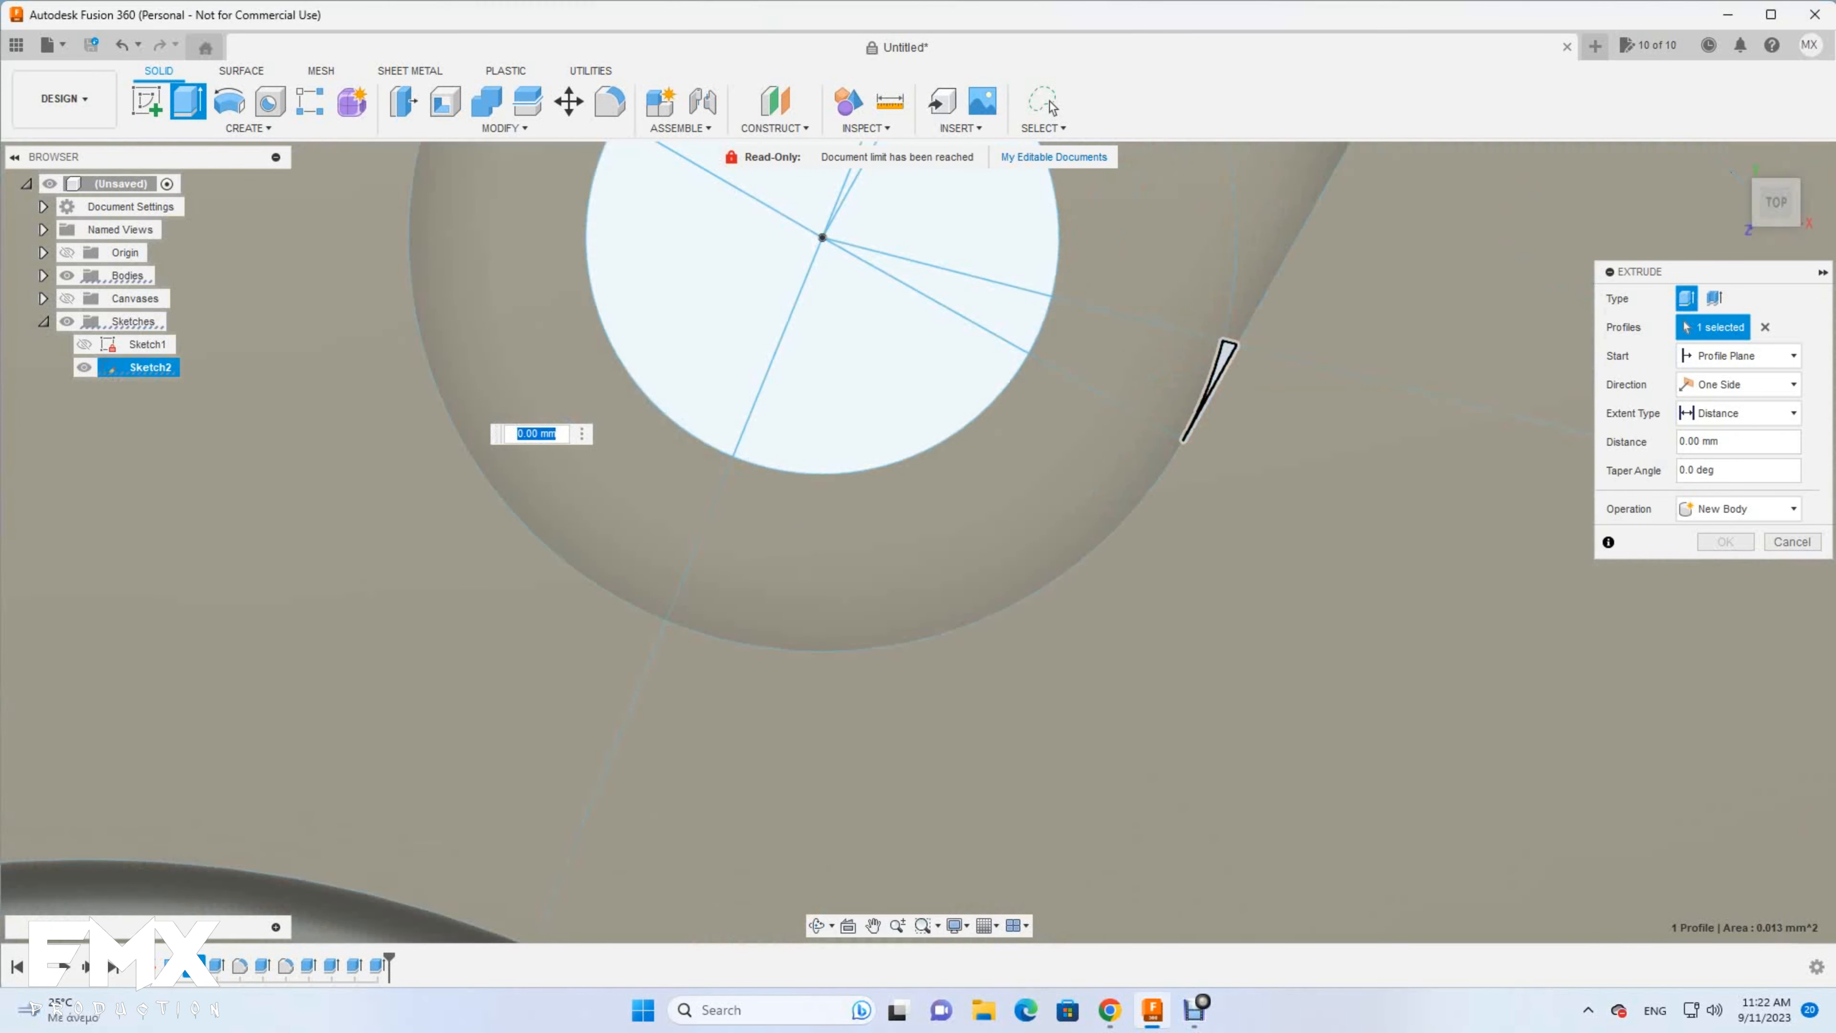
click(1216, 378)
scroll(1026, 405, down, 8)
scroll(1067, 531, up, 3)
scroll(1066, 535, up, 4)
click(1059, 547)
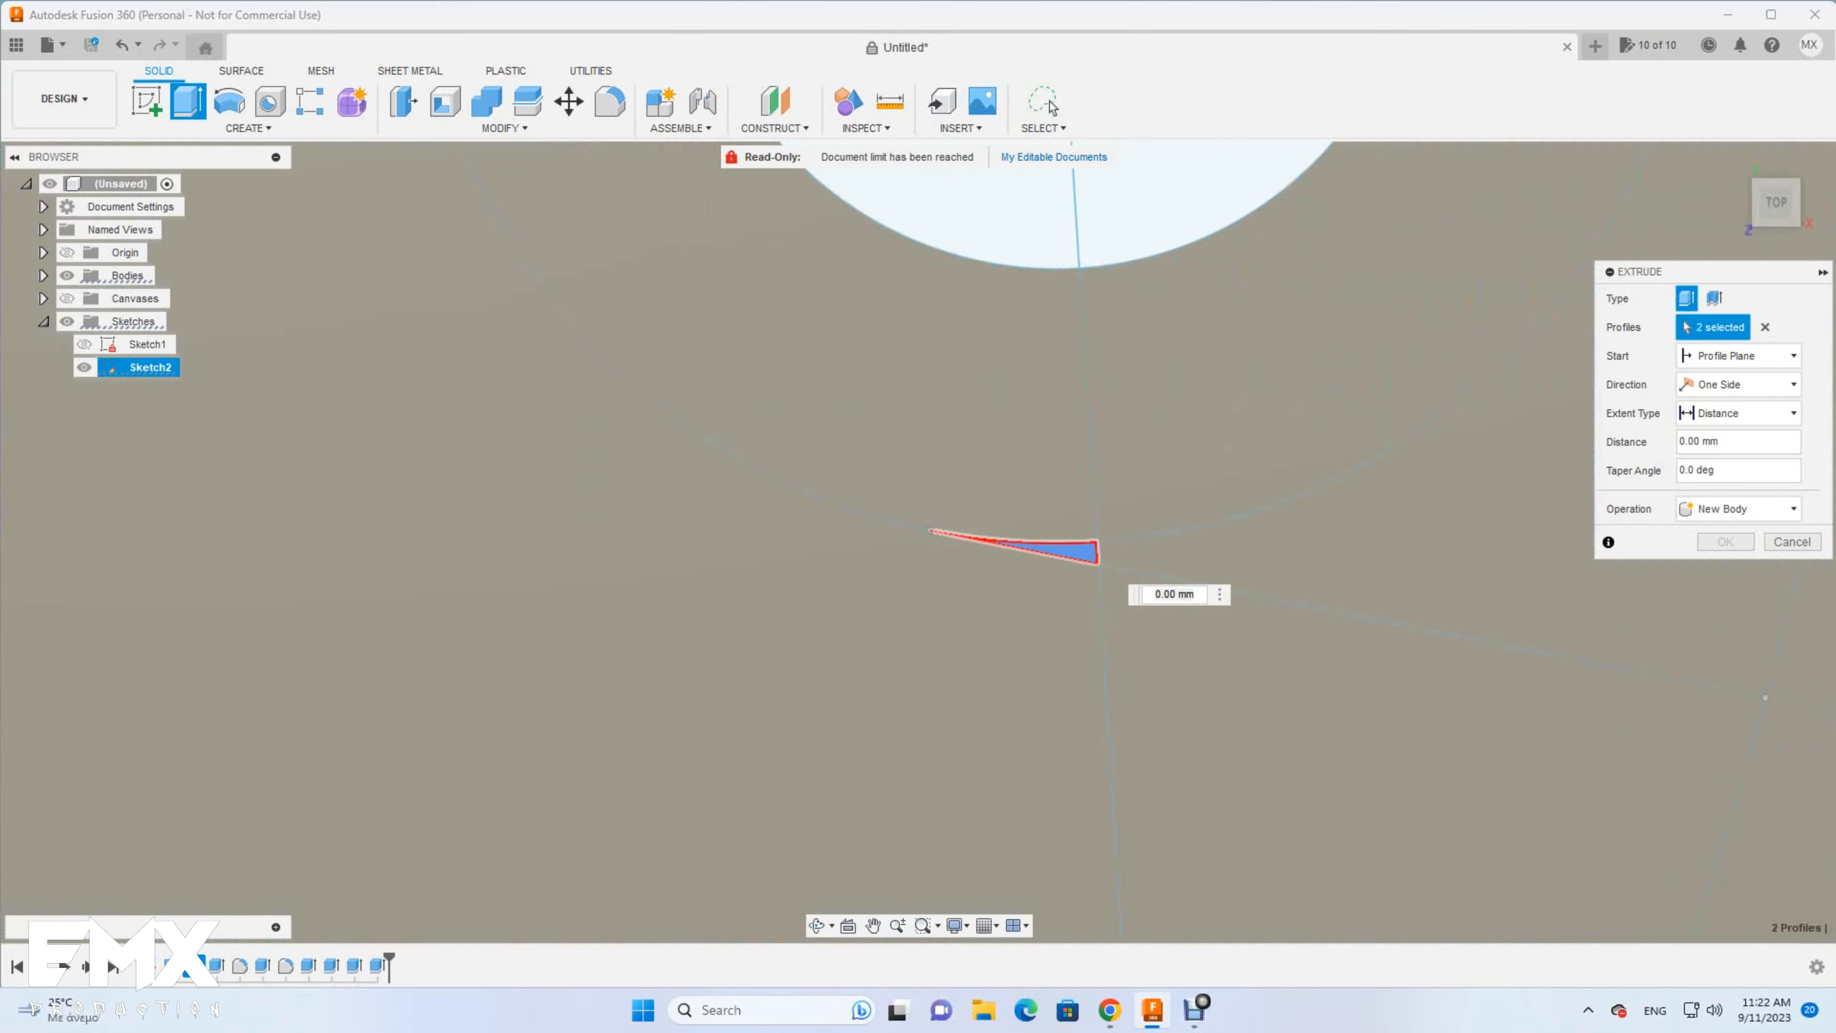
Add the sliver profiles beside the bottom and lower-left pockets and extrude all five by -1 mm
scroll(694, 507, down, 8)
scroll(467, 680, up, 4)
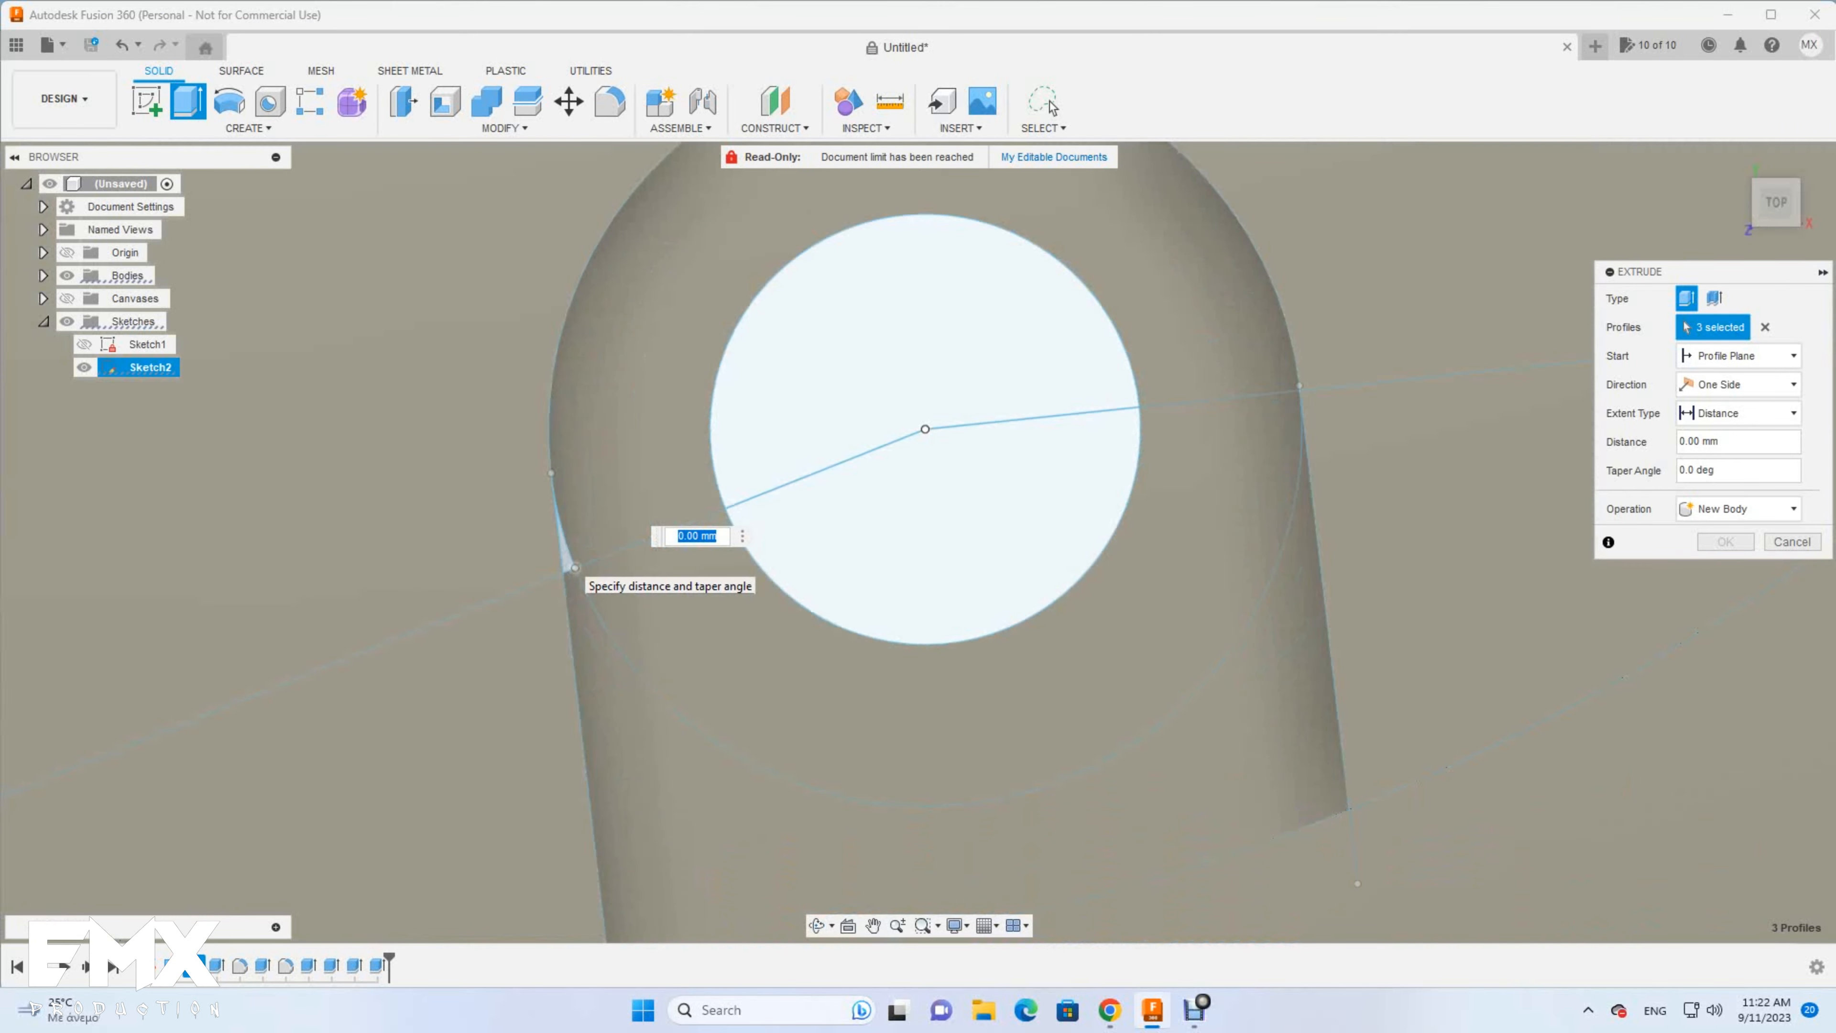
click(563, 550)
scroll(563, 550, down, 6)
scroll(297, 318, up, 4)
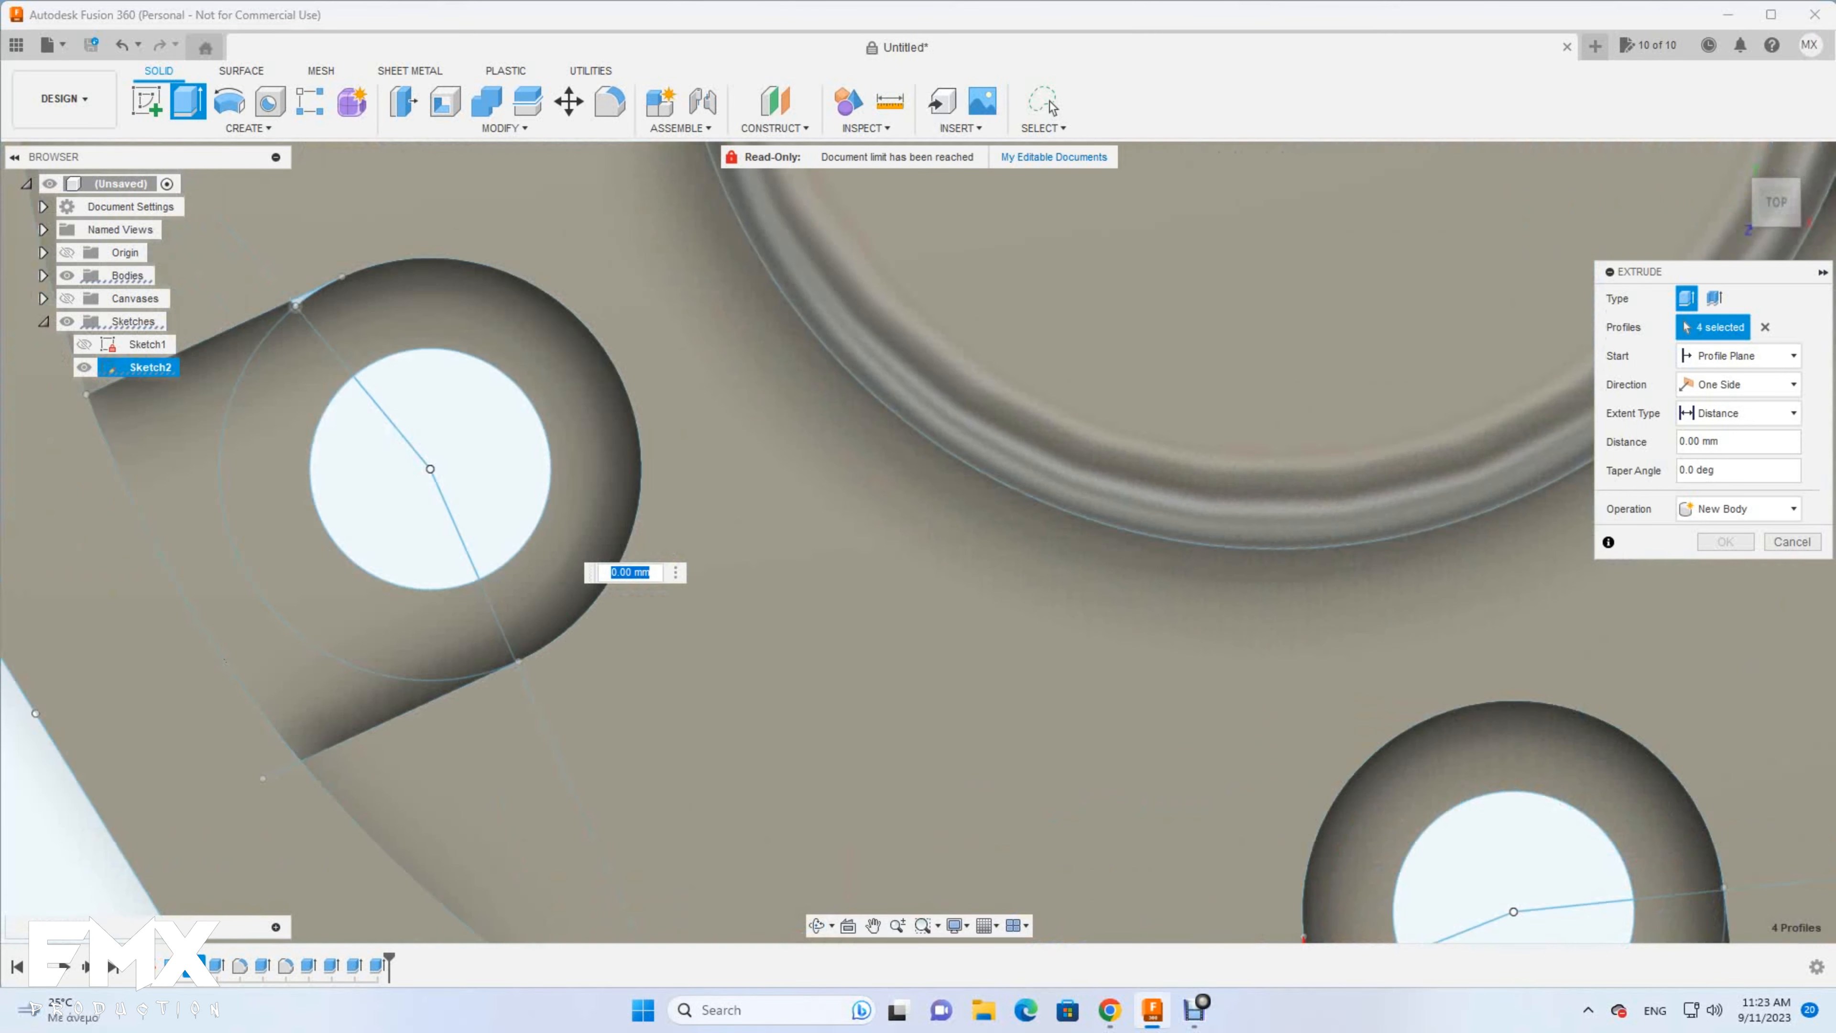
click(295, 303)
text(-1)
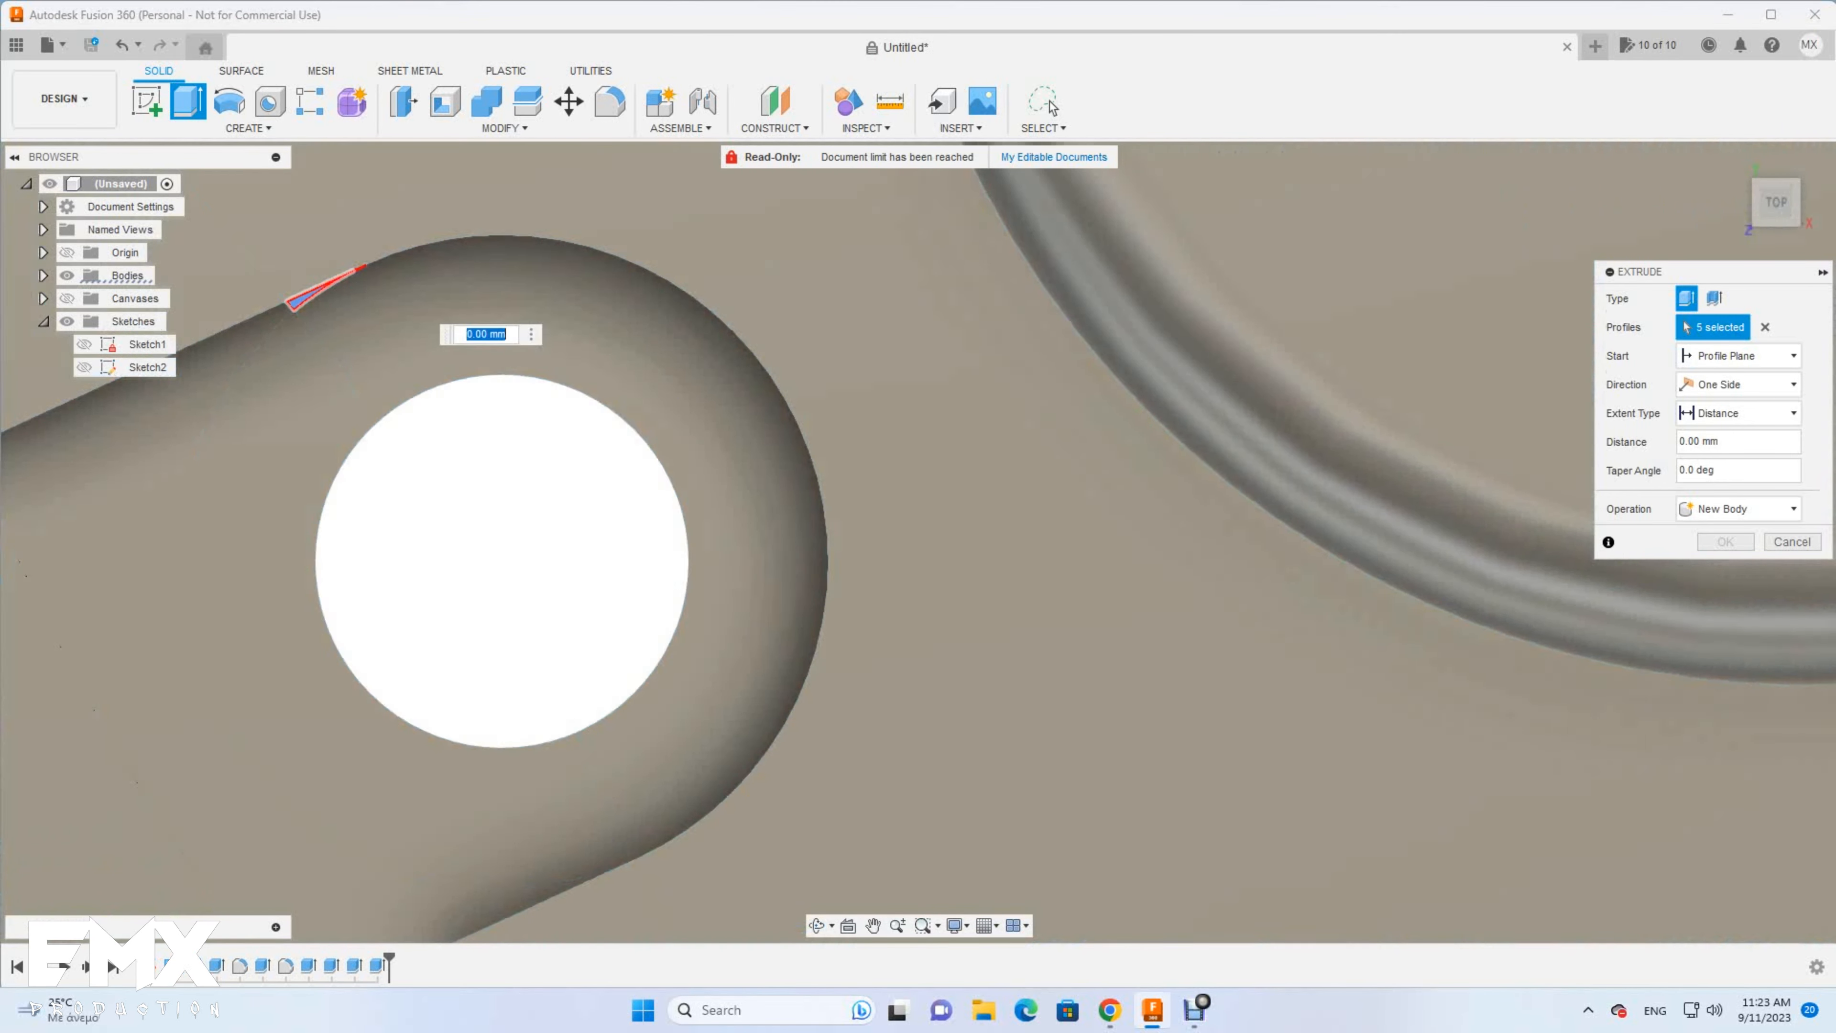
key(Return)
Fillet the circular top edge of the hub recess with a 0.7 mm radius
scroll(1031, 551, down, 3)
scroll(1030, 549, down, 2)
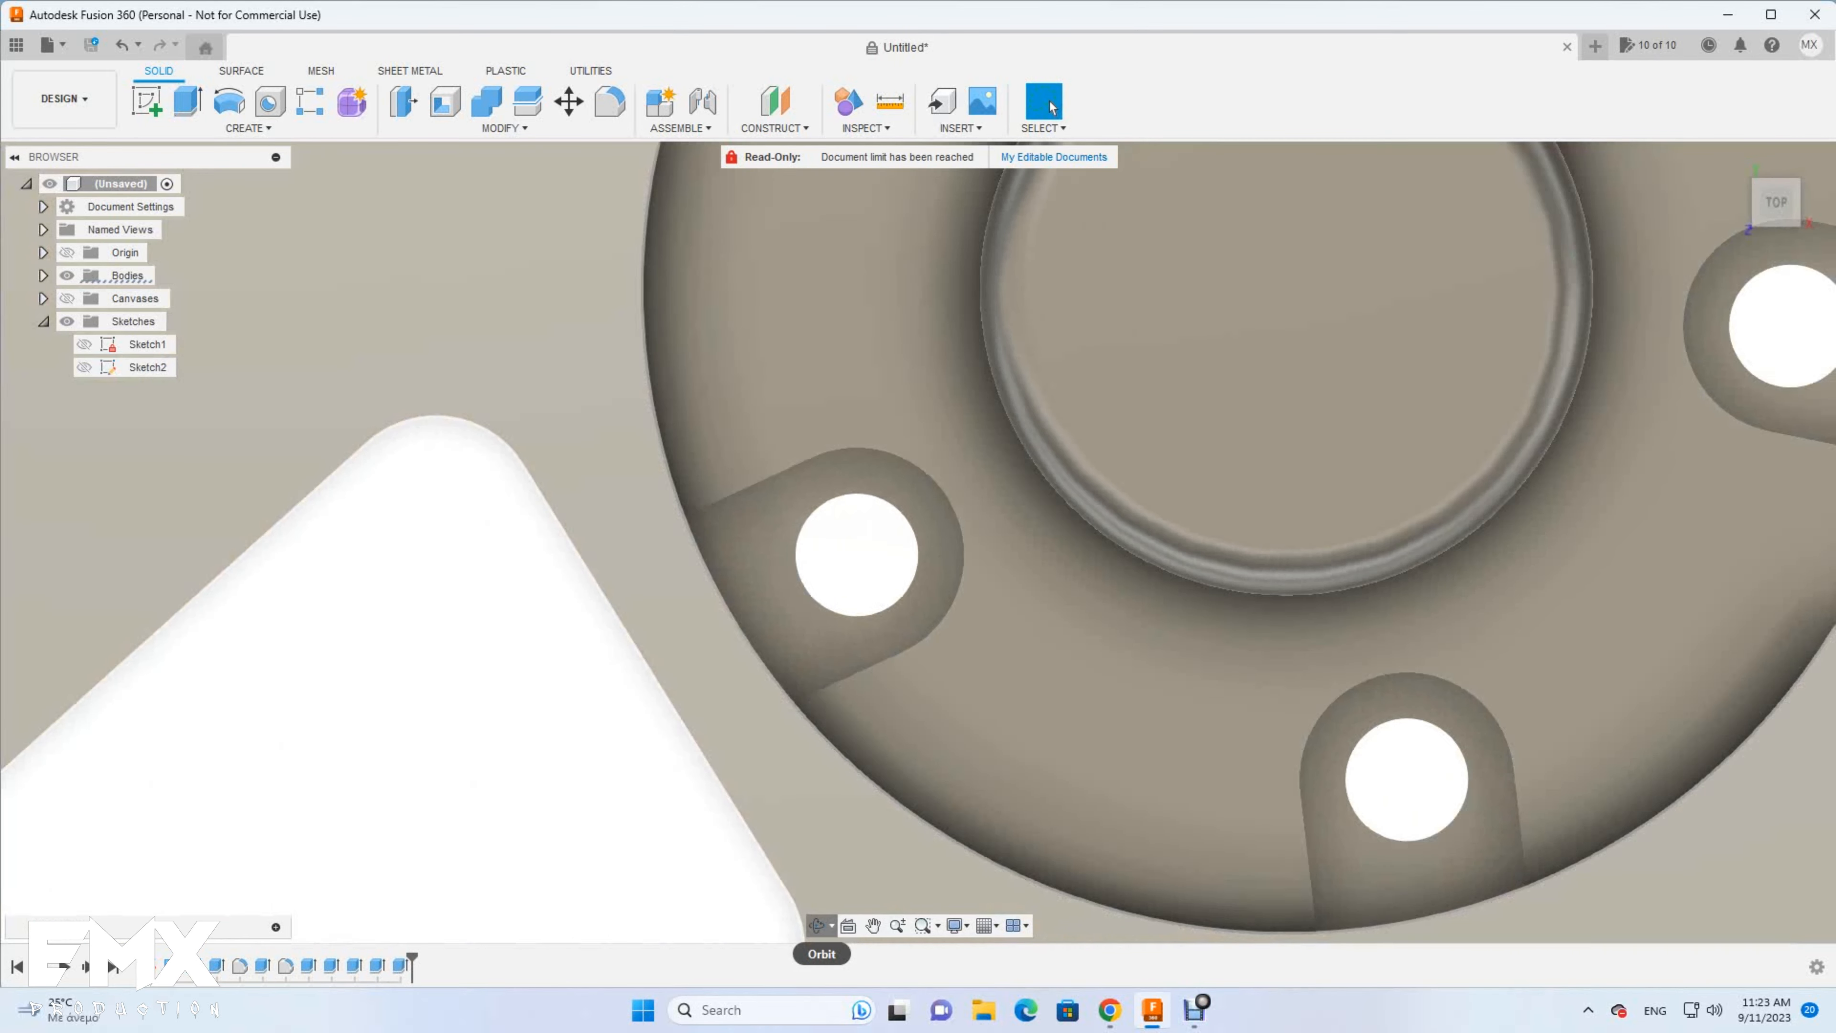
click(818, 926)
drag(962, 810, 1012, 724)
scroll(868, 723, down, 4)
key(f)
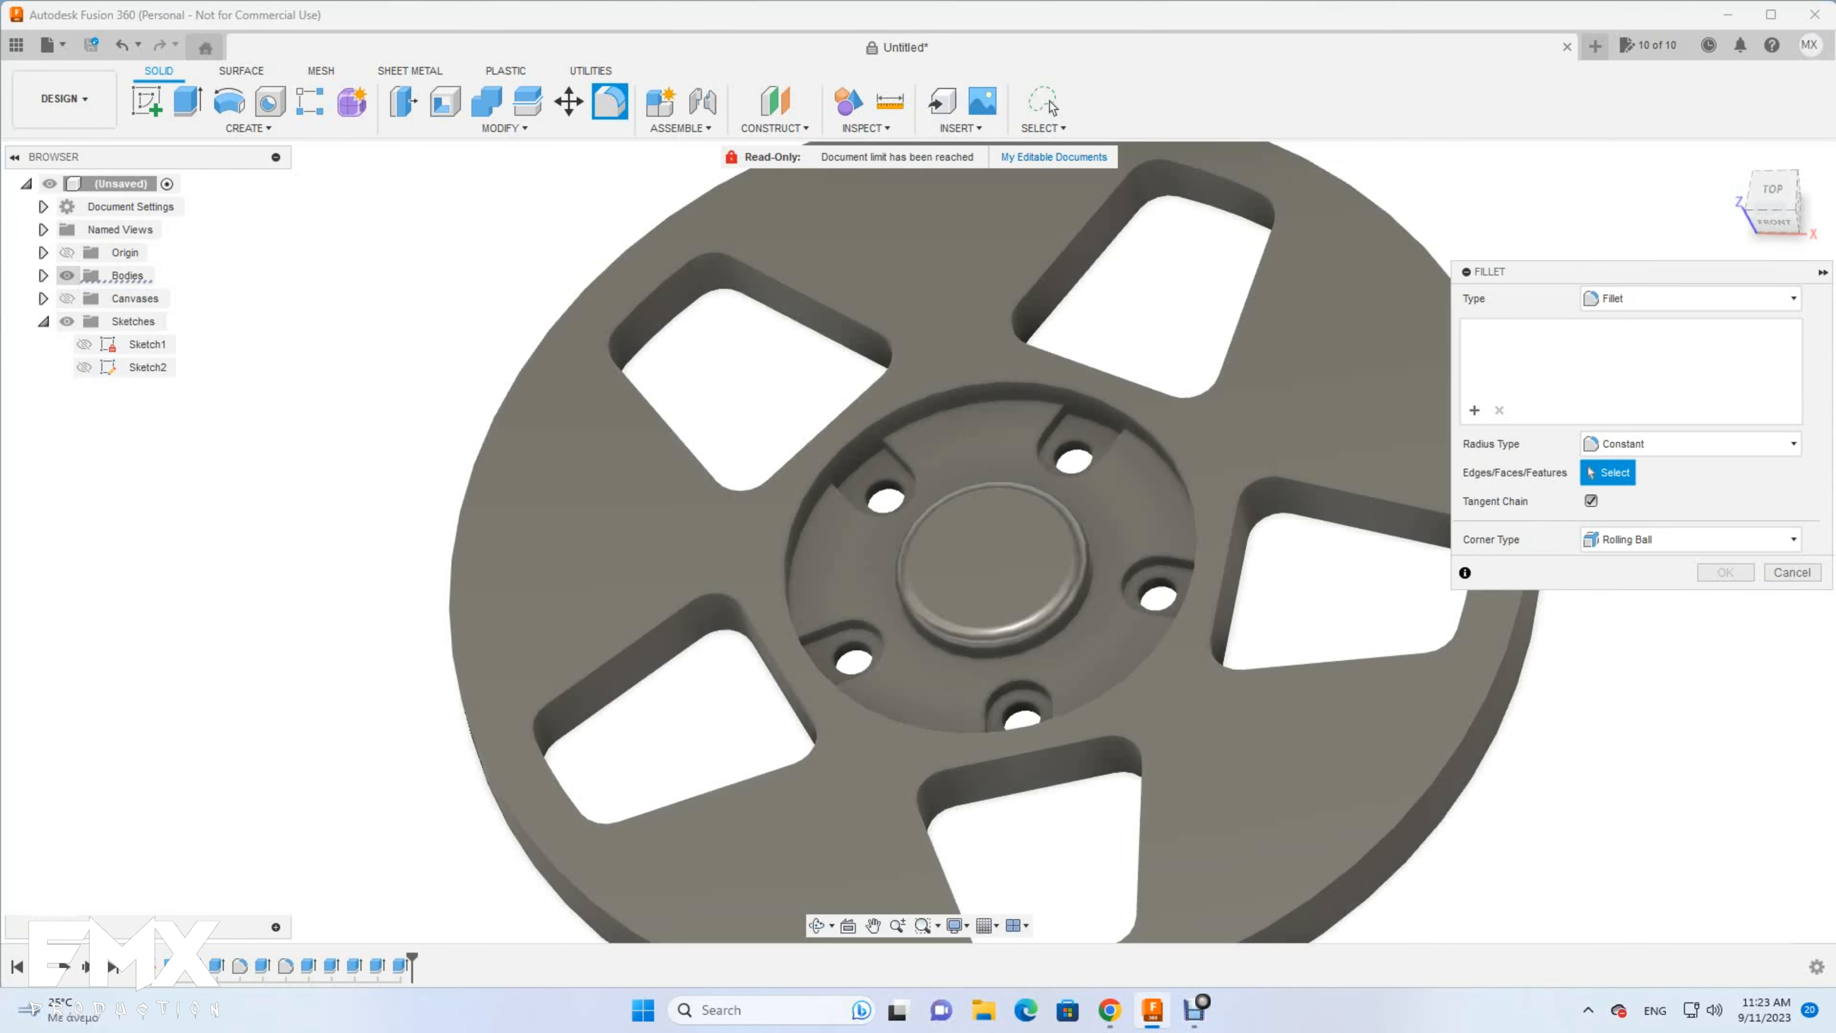
scroll(965, 507, up, 2)
click(965, 387)
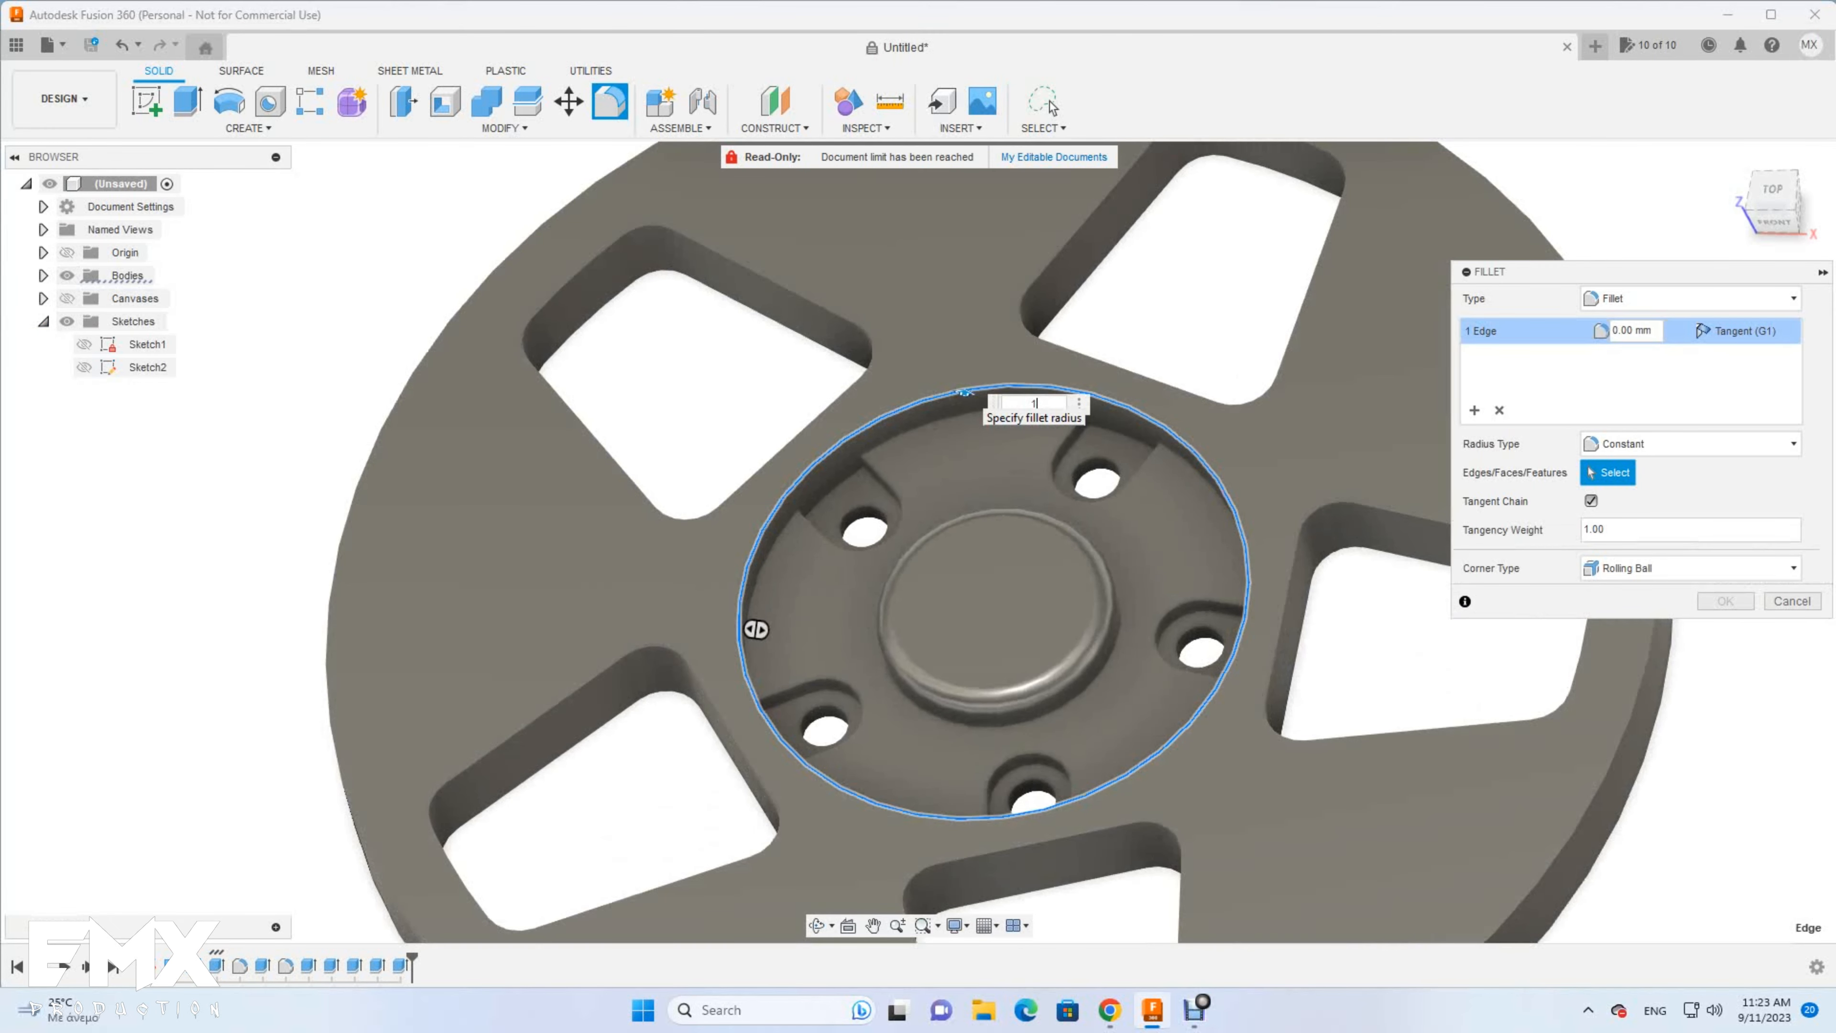
text(0.5)
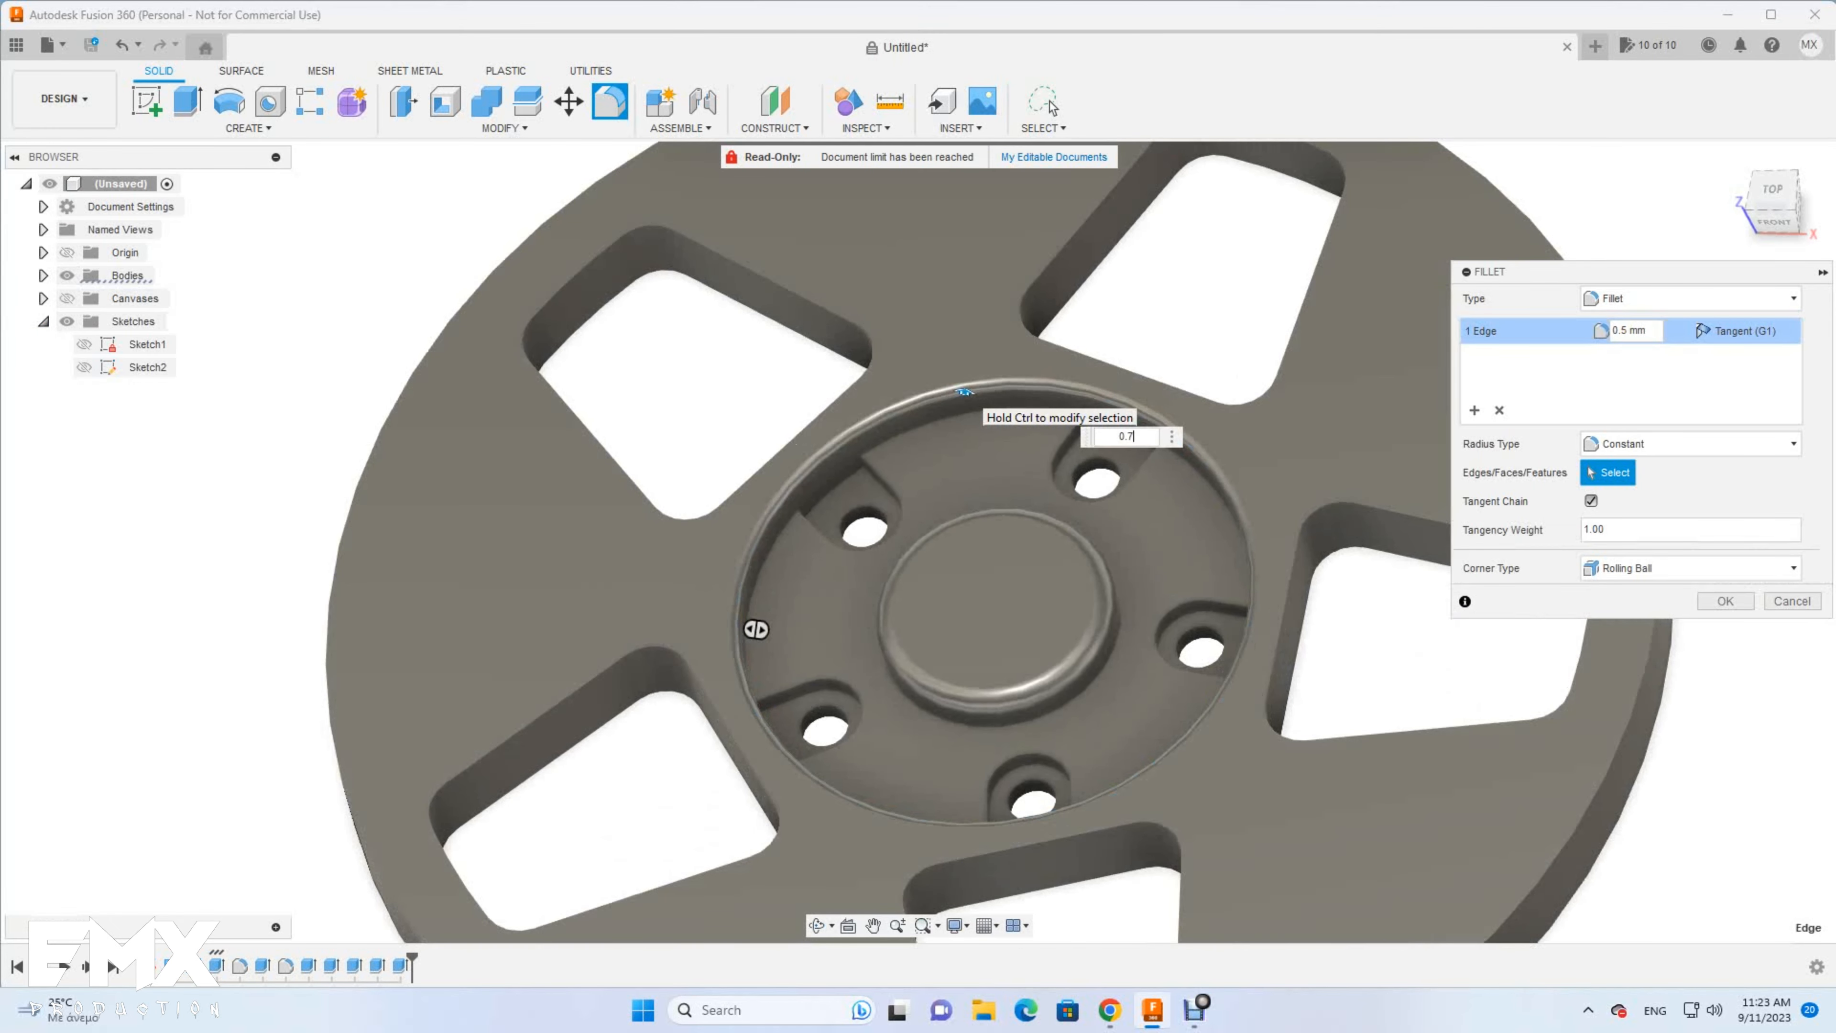
key(Return)
Check the hub against the reference canvas and fillet the five outer arc edges at the base of the recess wall by 0.7 mm
click(67, 298)
click(68, 275)
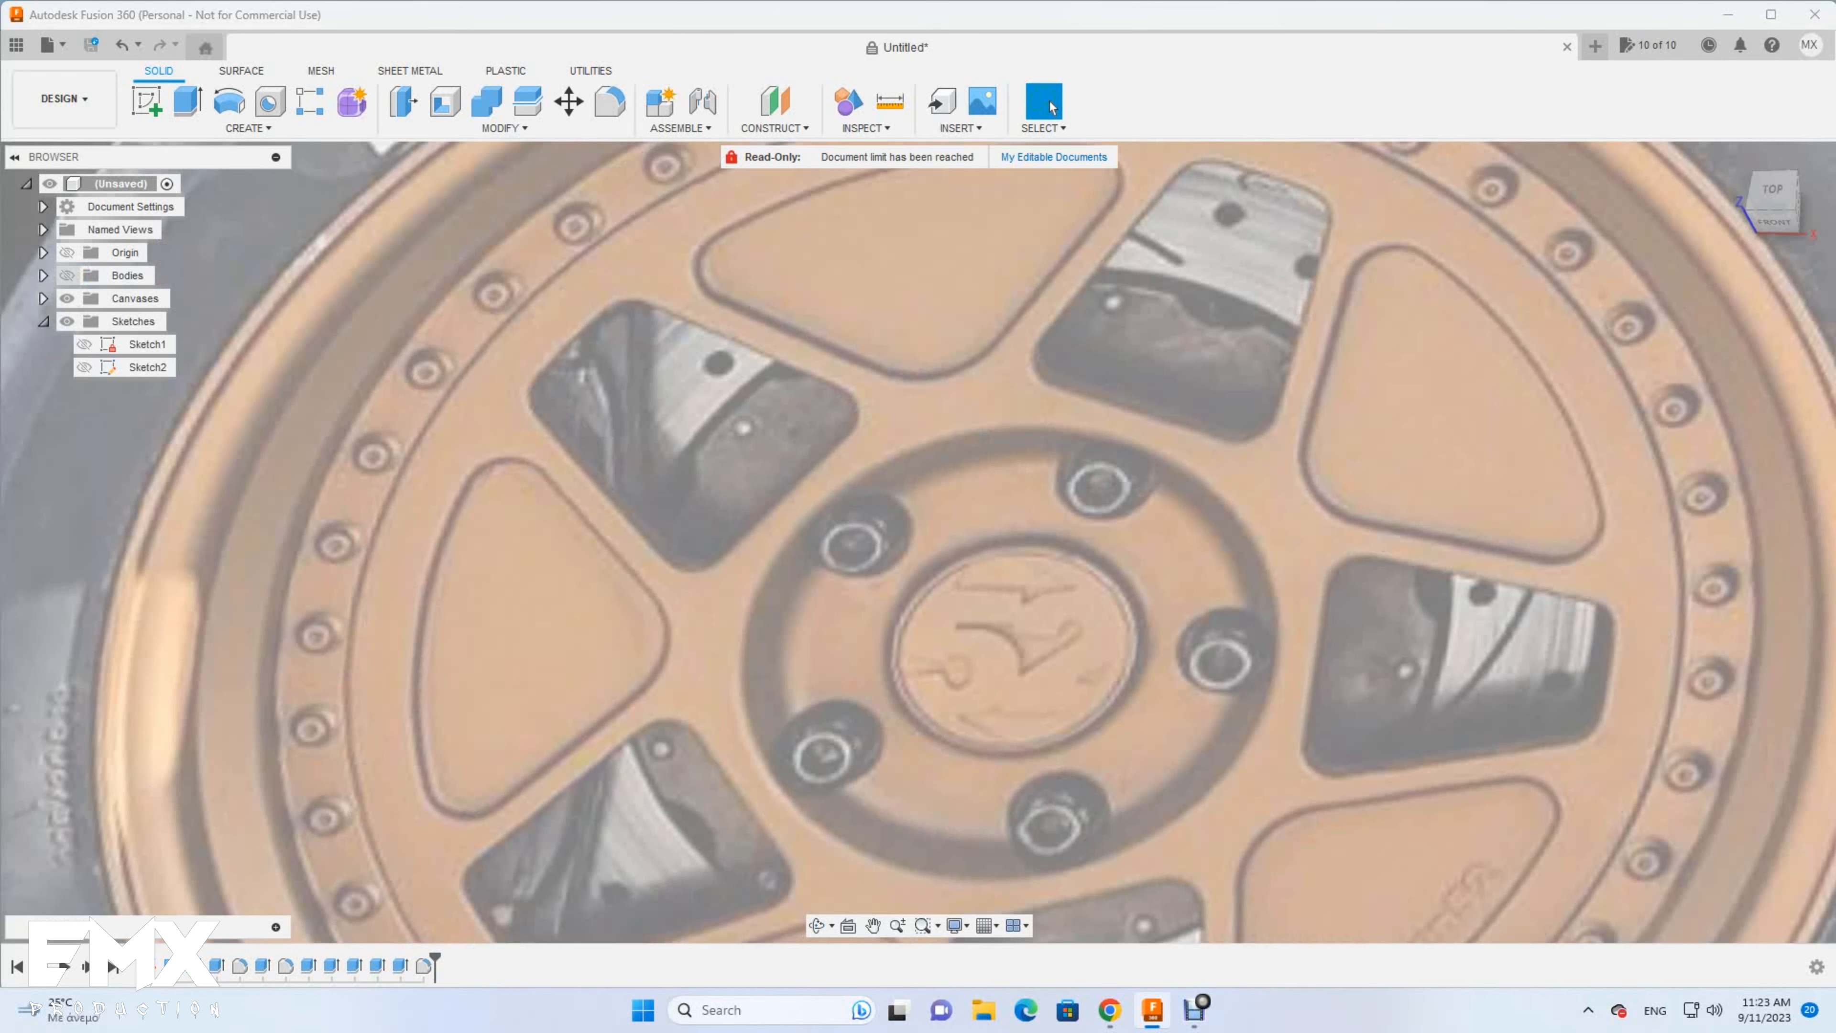
click(68, 276)
click(68, 297)
click(610, 102)
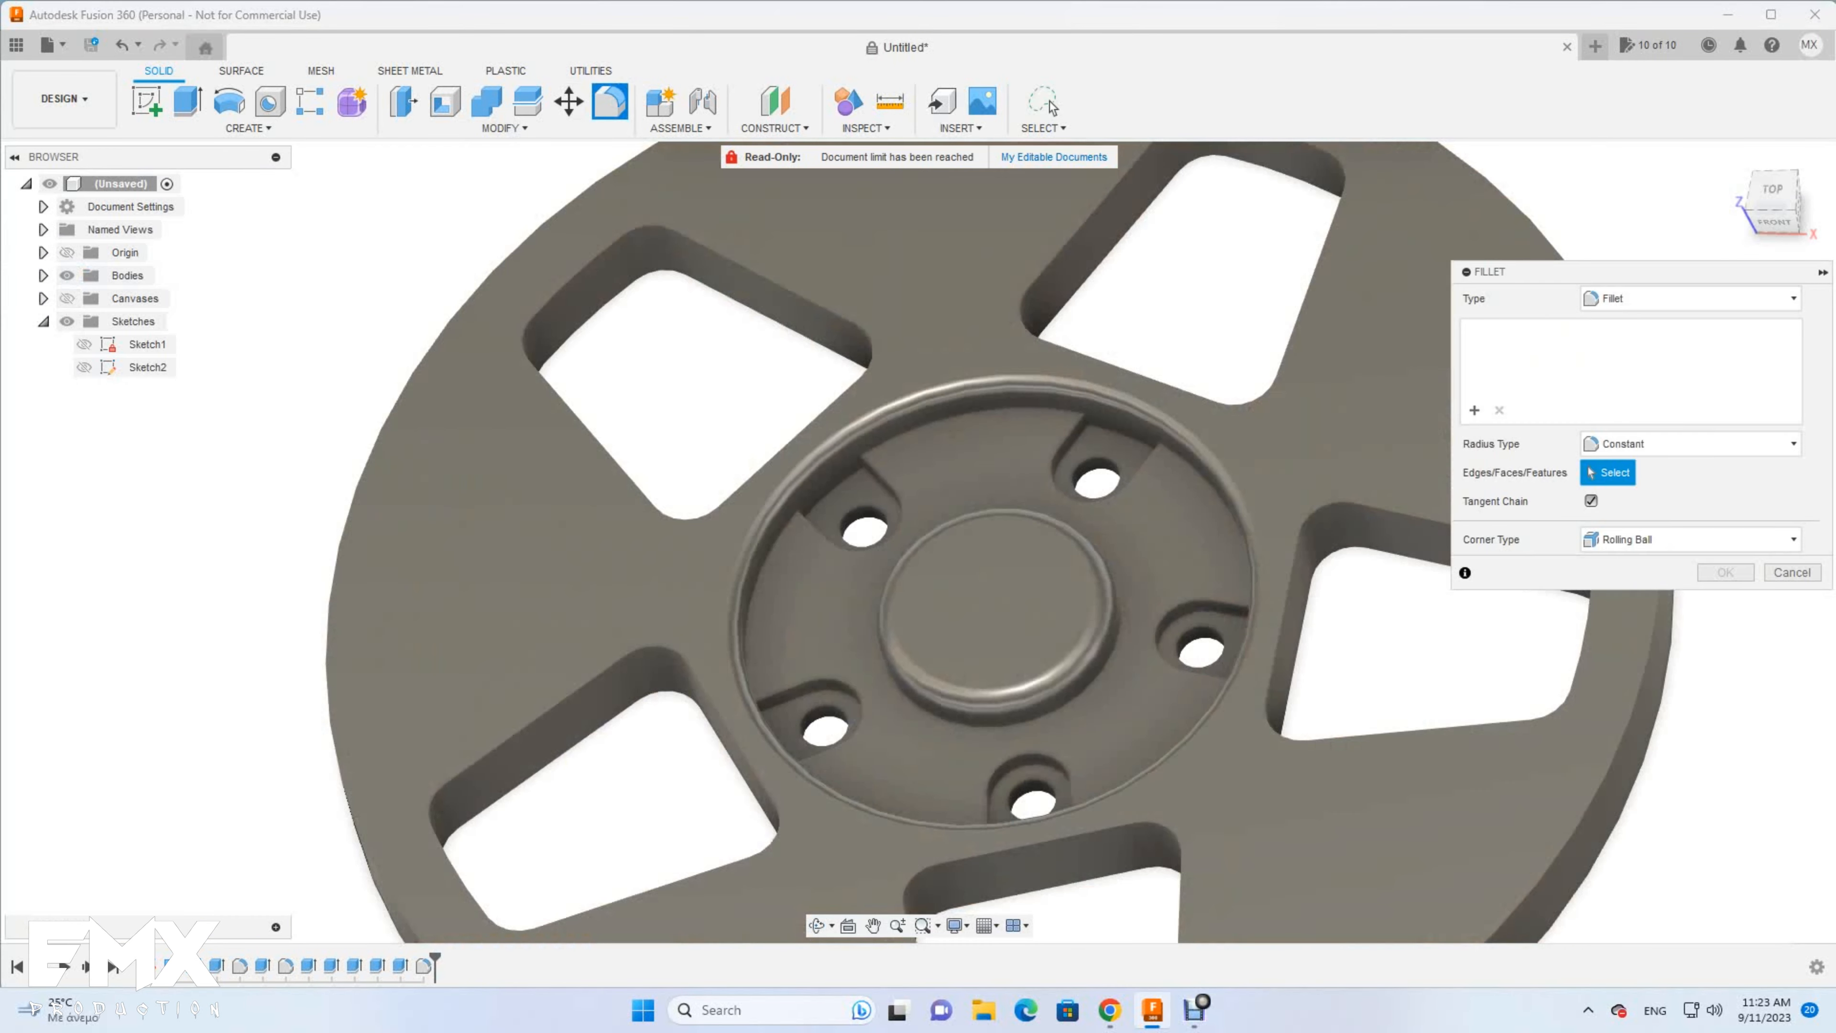
click(1016, 410)
click(760, 620)
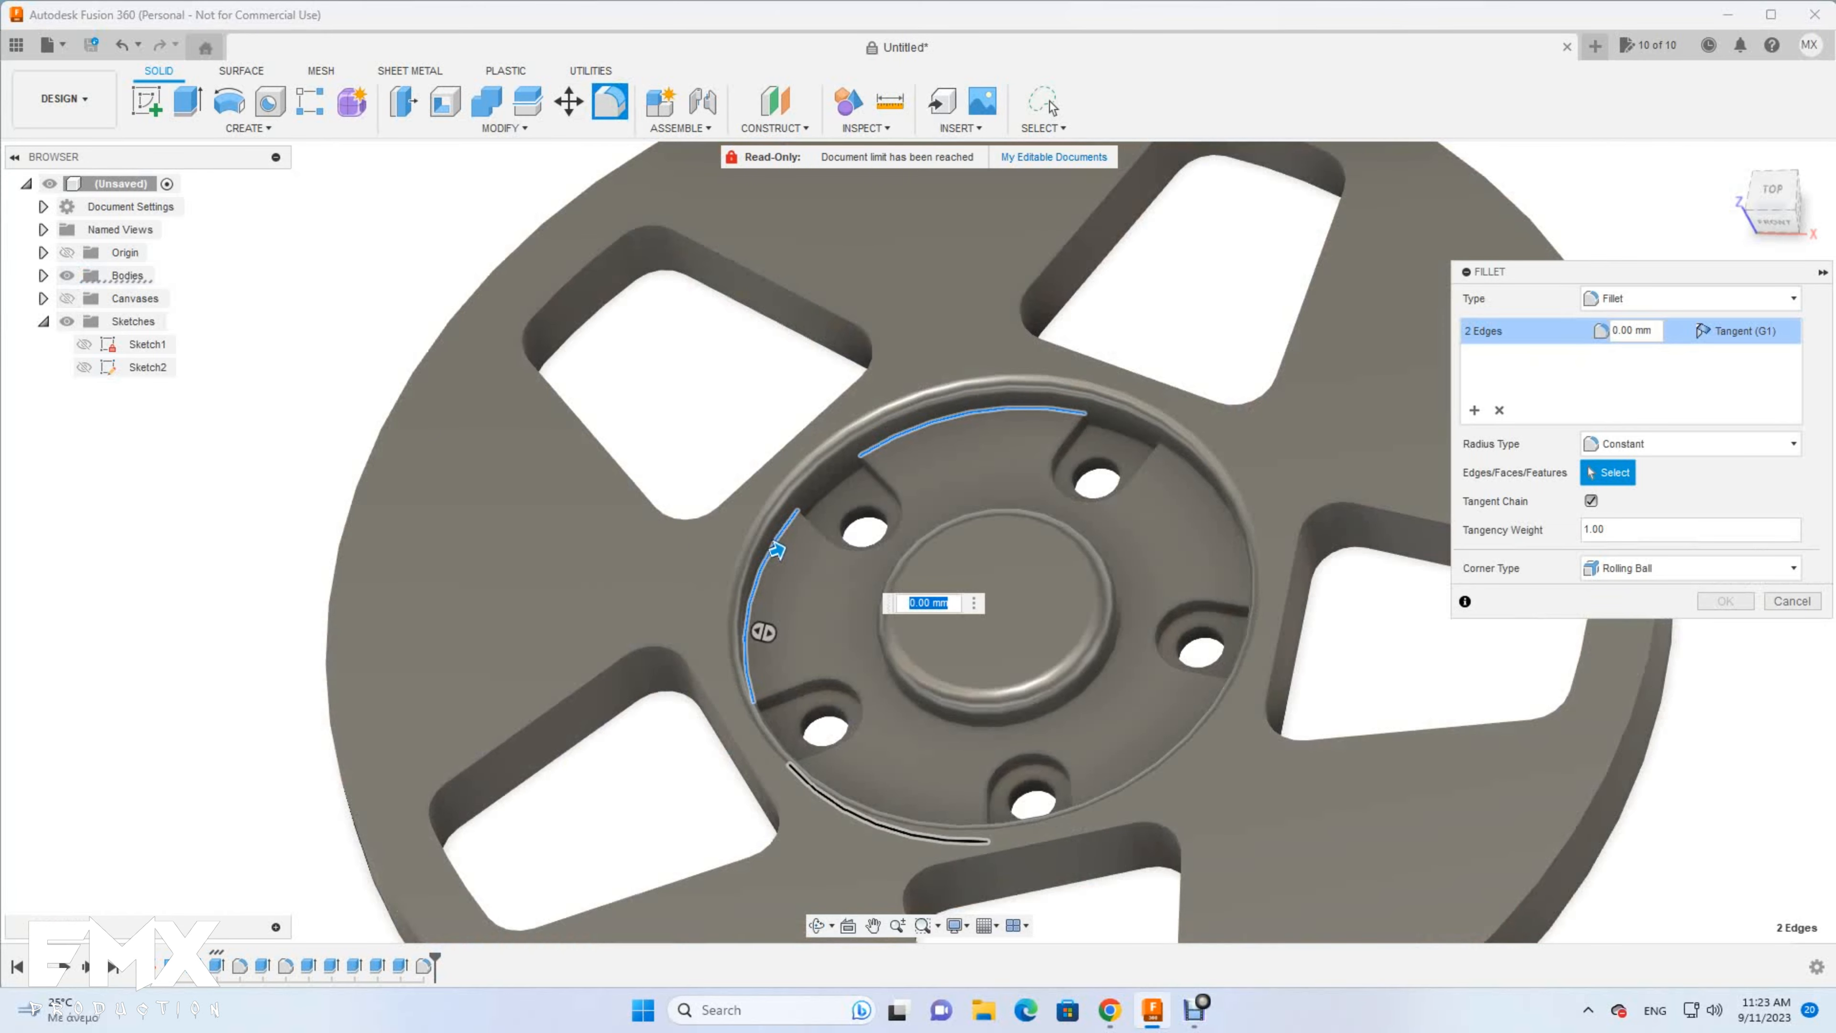
shift+middle_drag(761, 620, 759, 760)
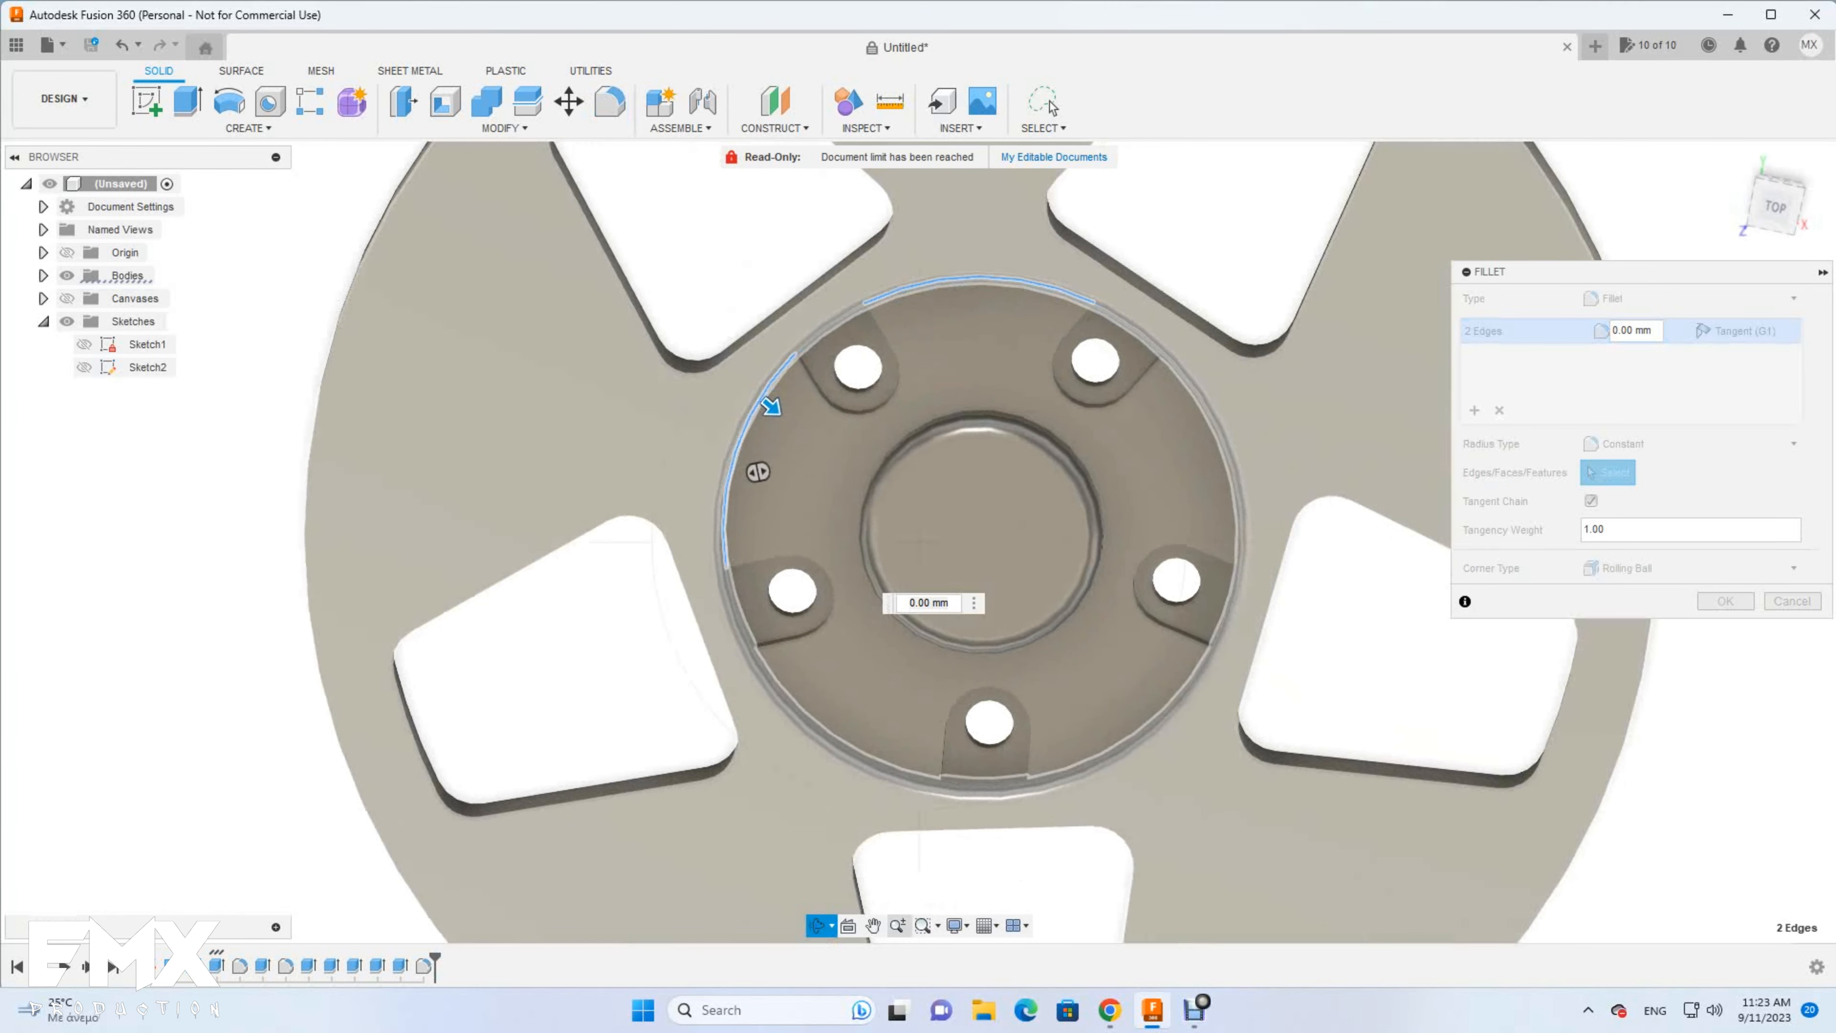
click(896, 762)
click(1096, 745)
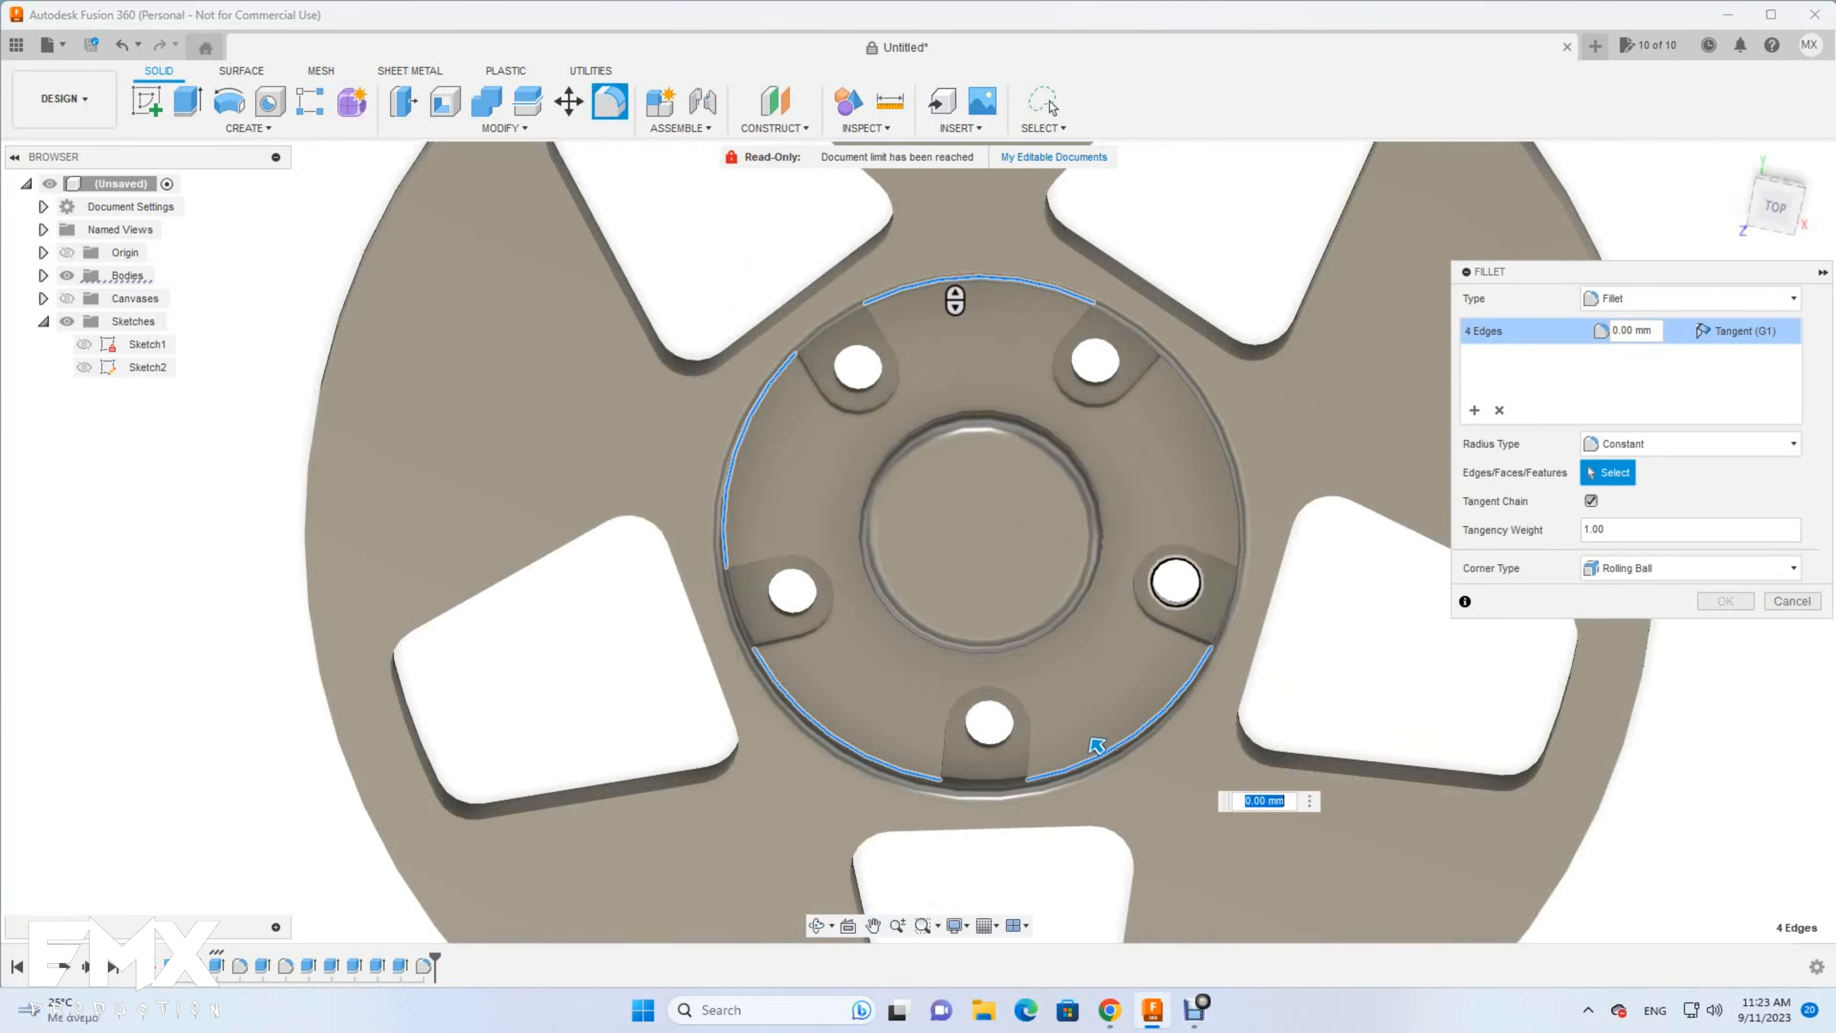
click(1227, 532)
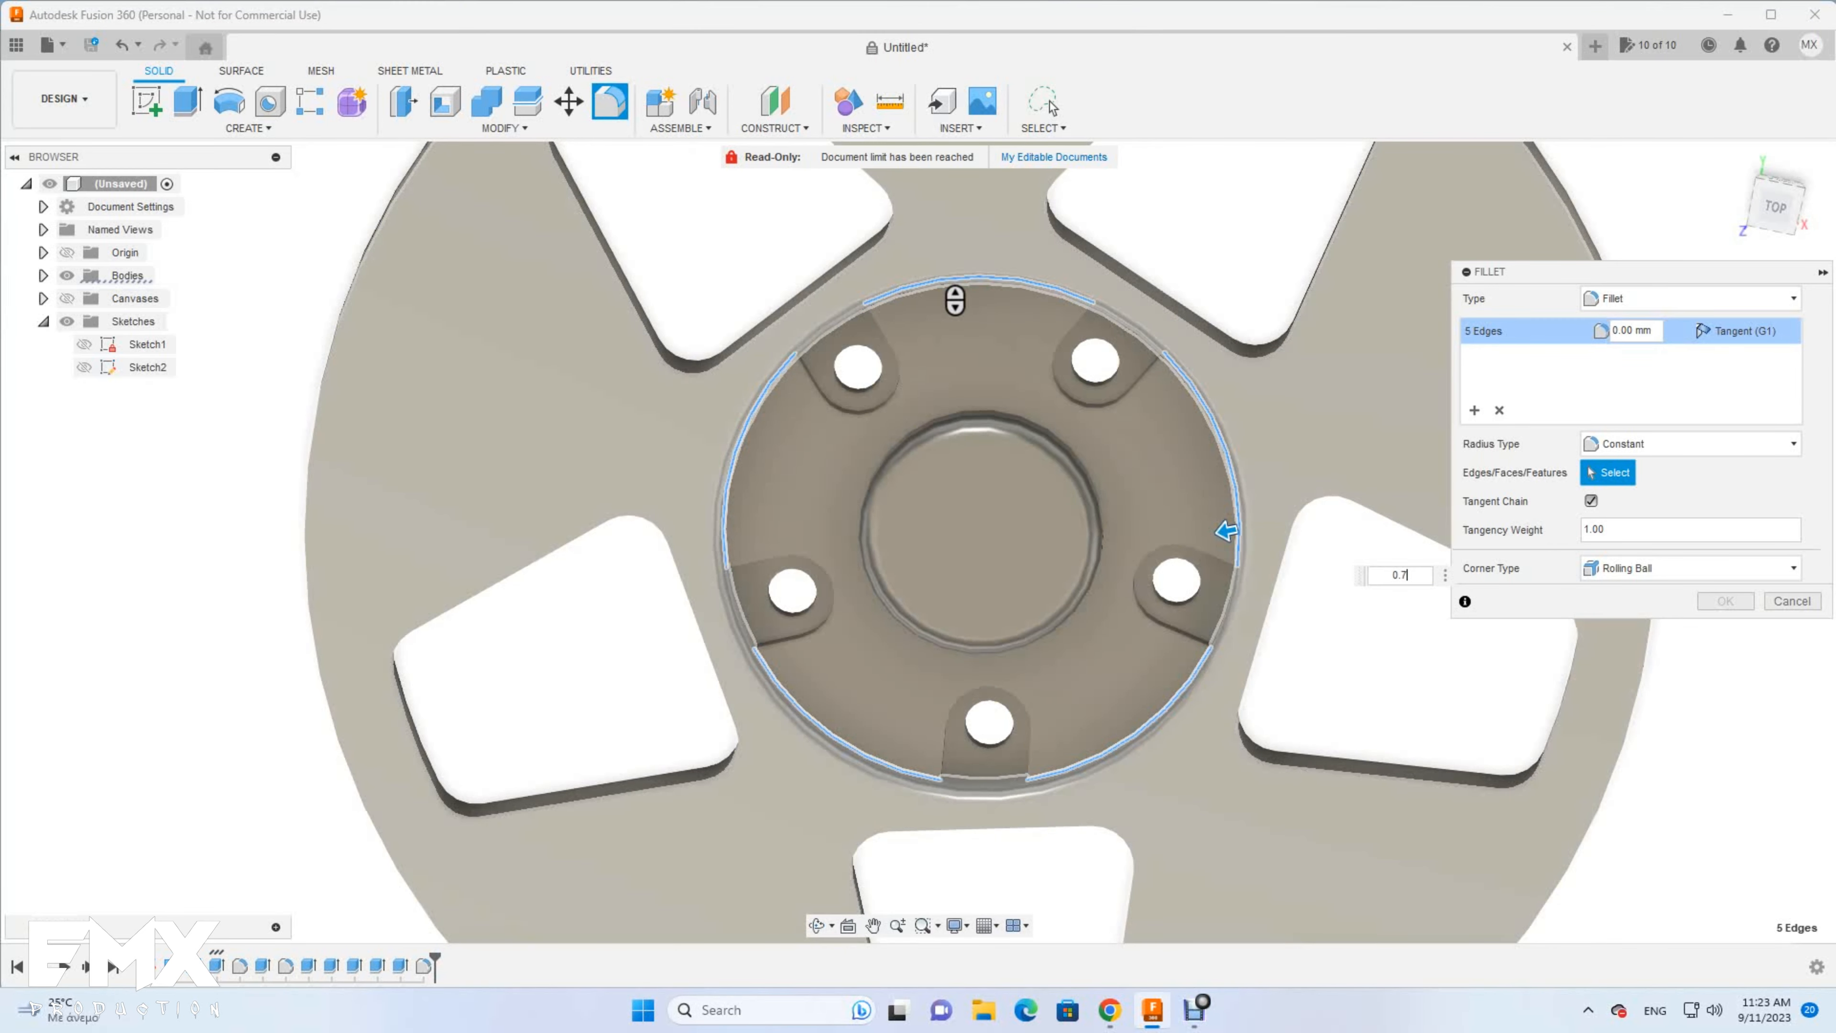
shift+middle_drag(1227, 532, 1262, 376)
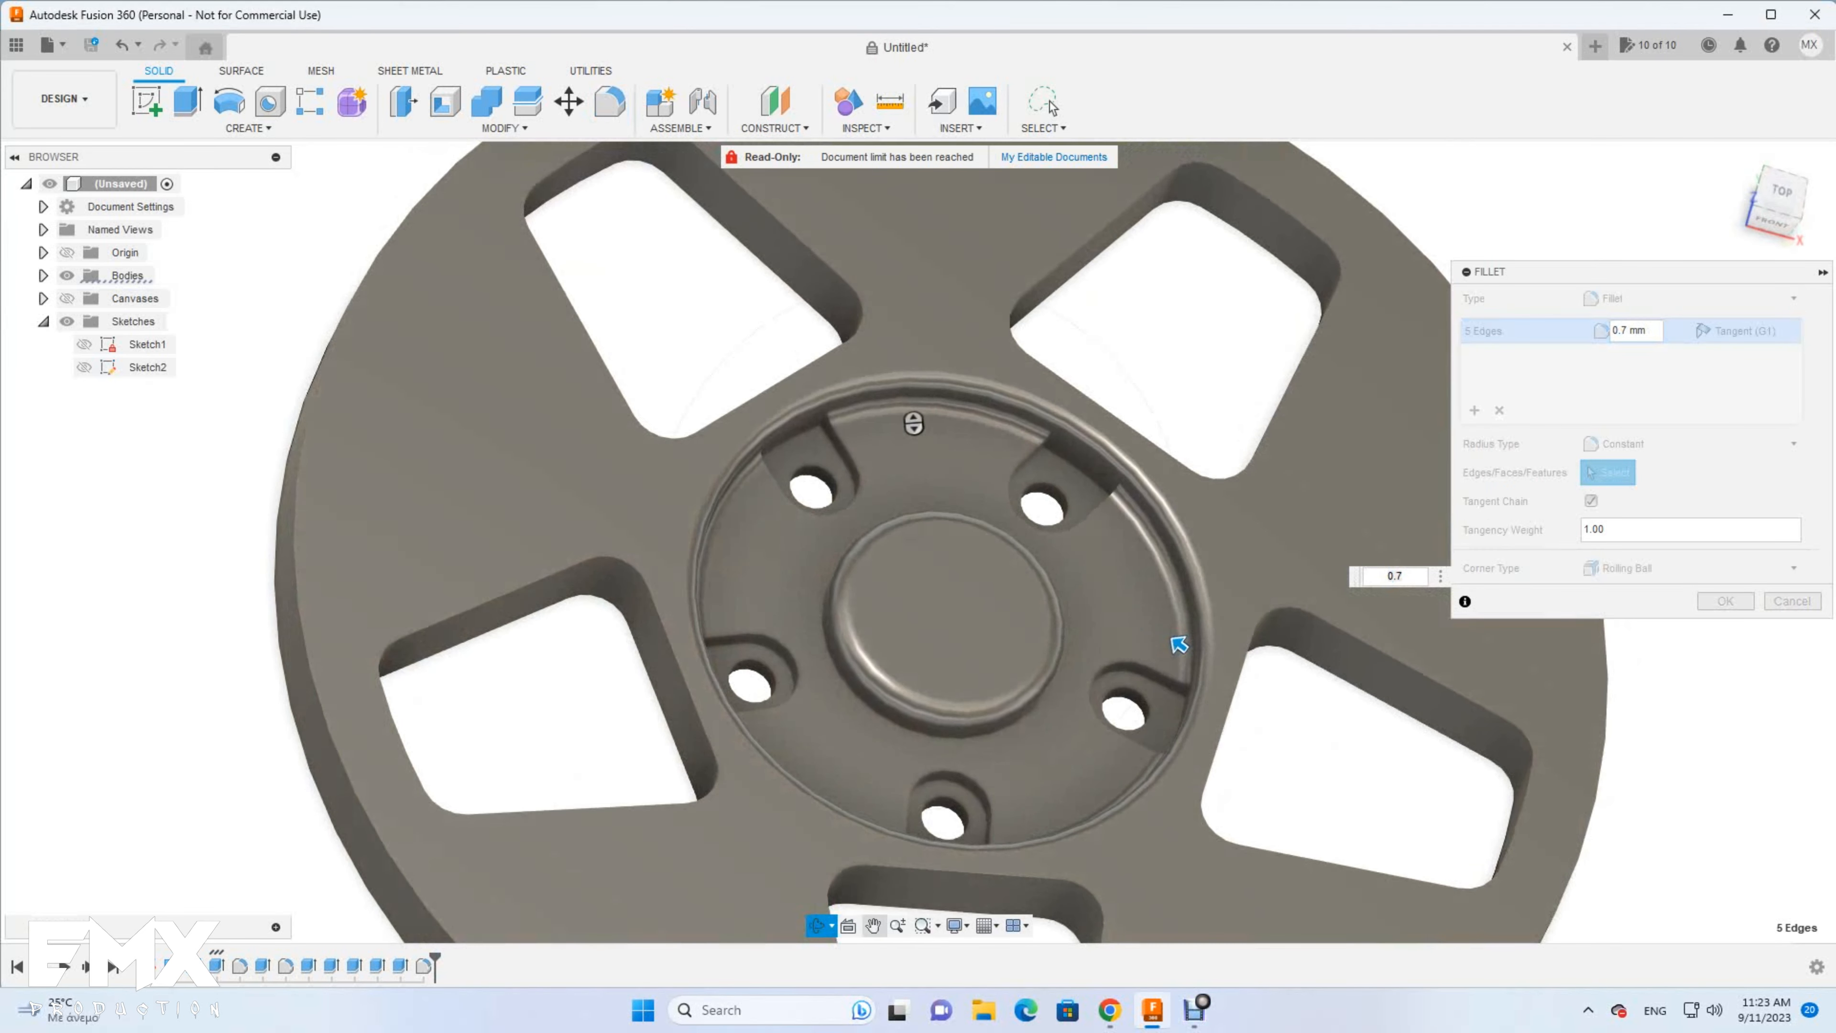
key(Return)
Fillet the U-shaped top edges of all five bolt-hole pockets with a 0.5 mm radius
key(f)
click(856, 499)
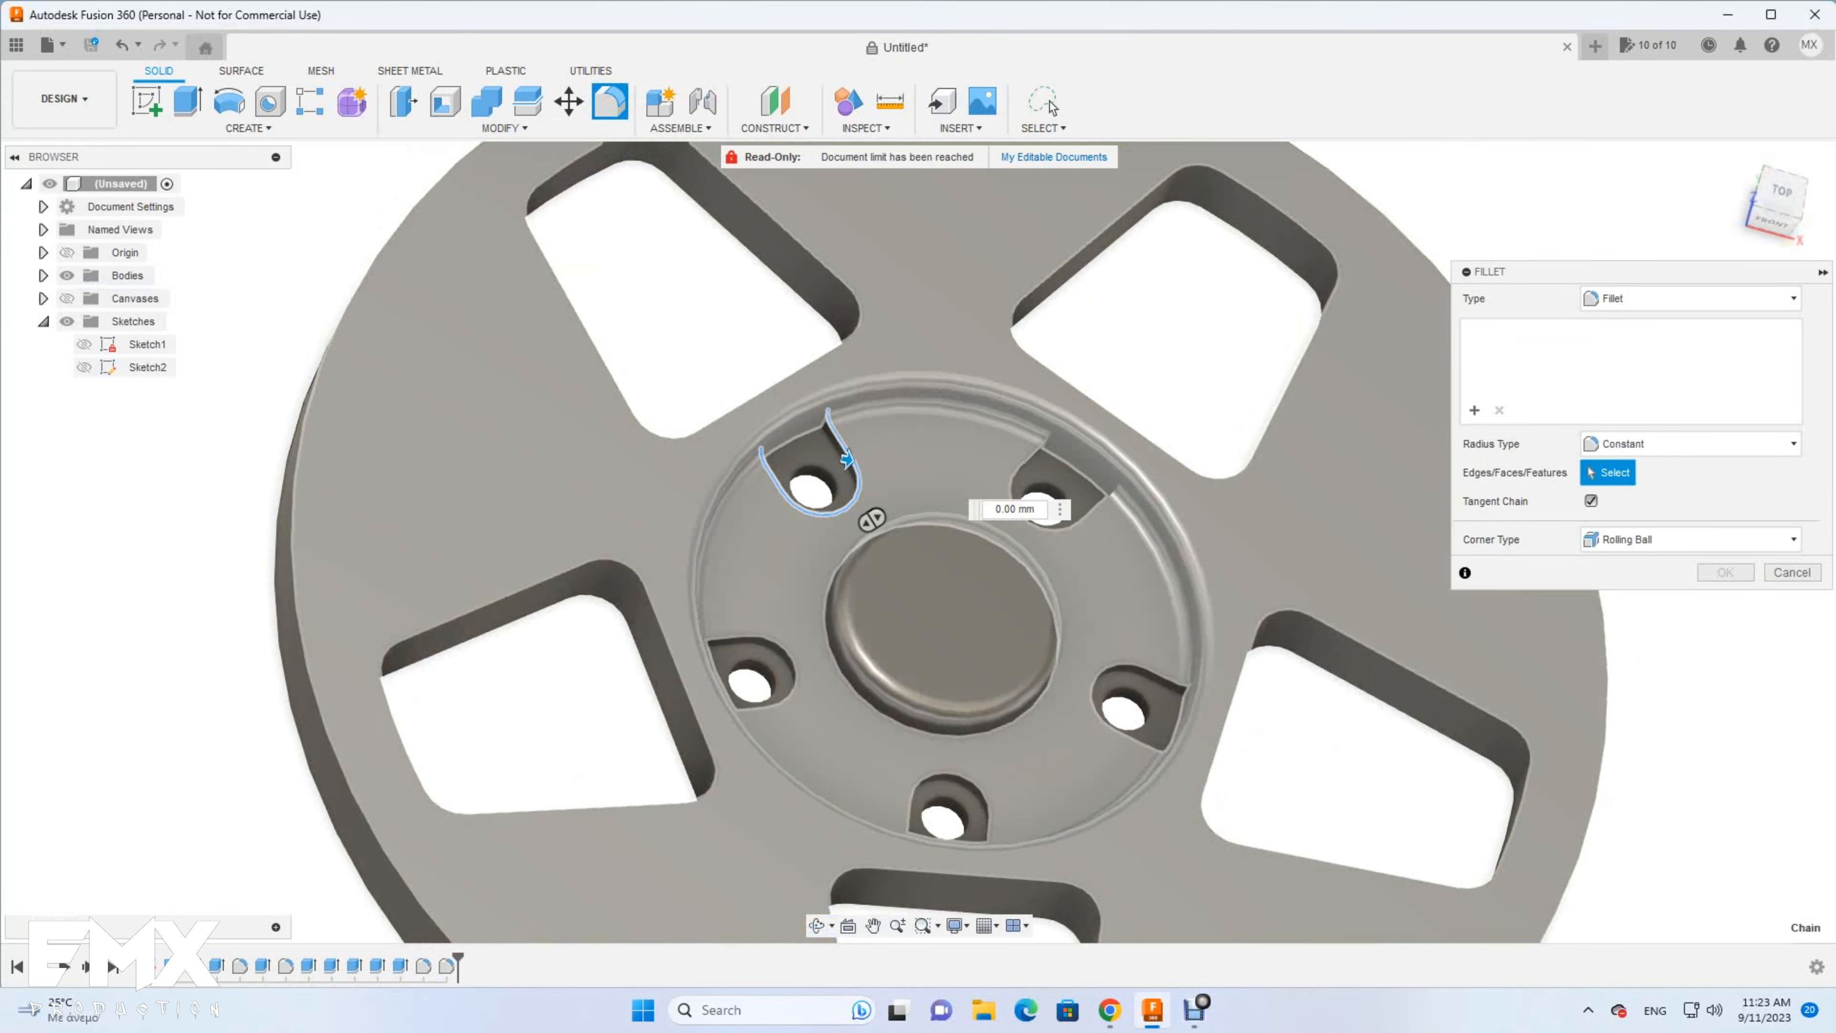
click(1016, 506)
click(1091, 694)
click(909, 803)
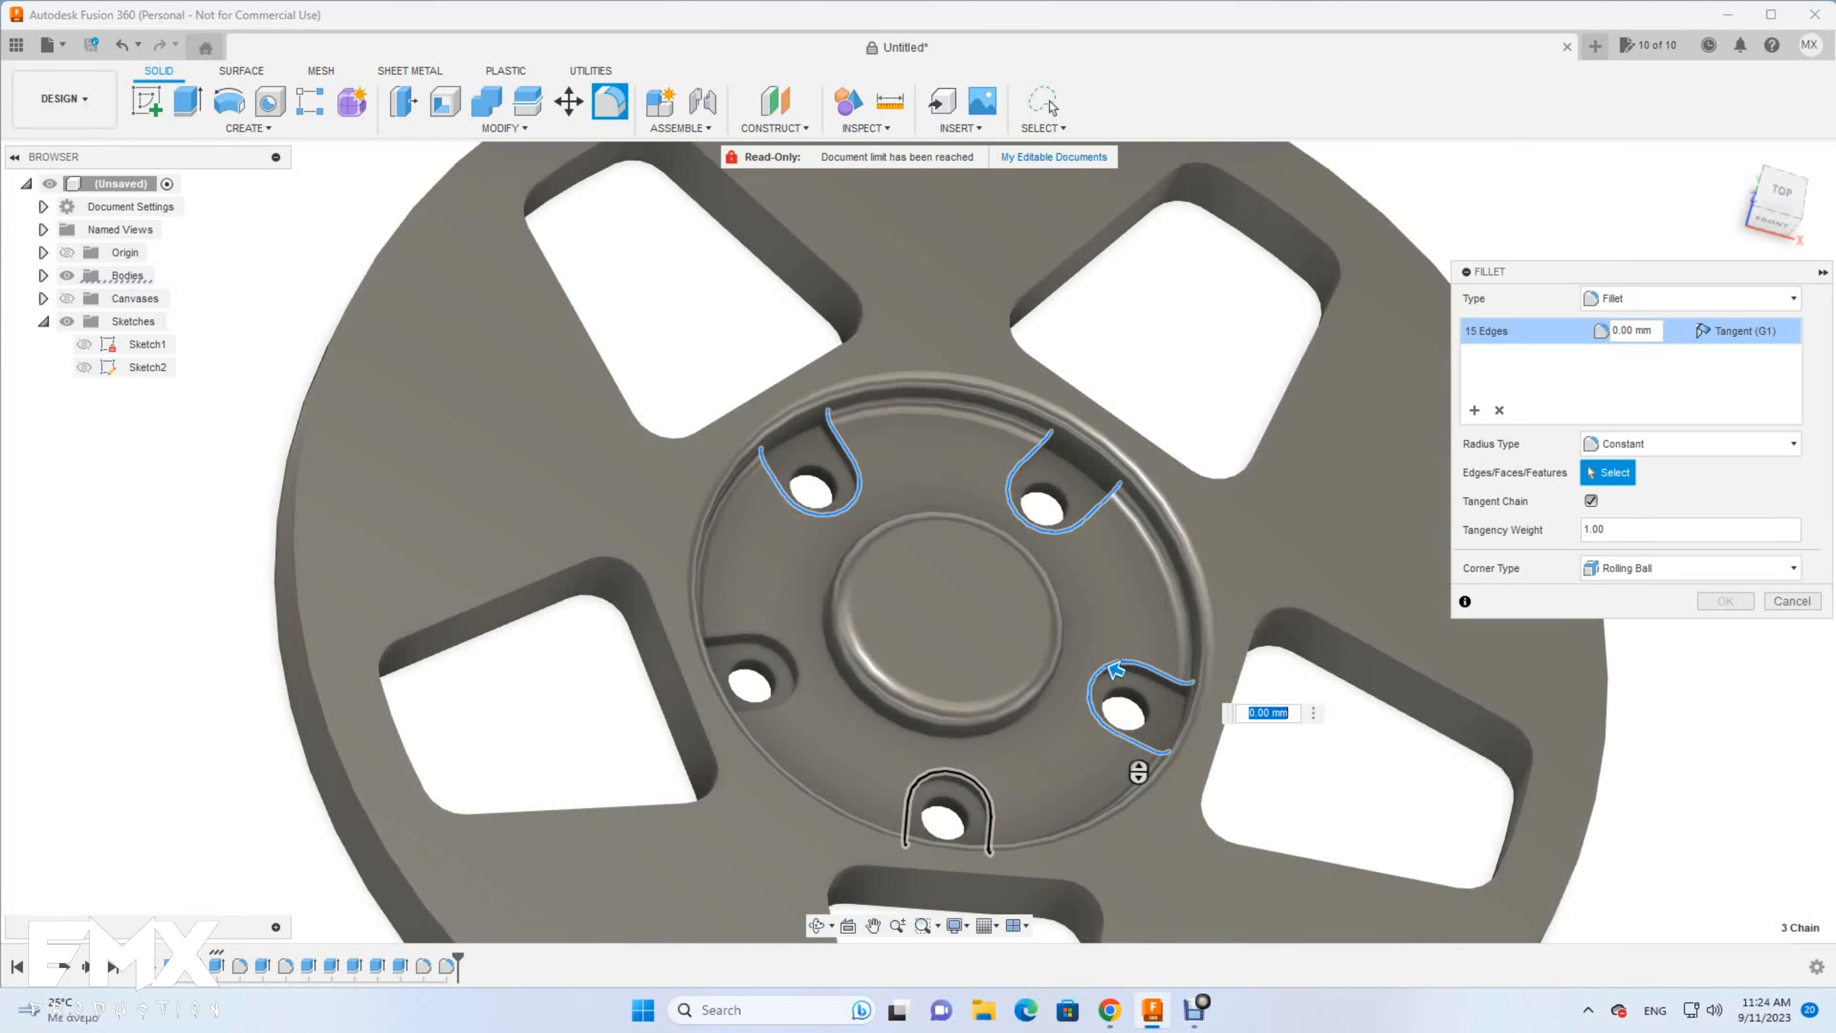
click(795, 673)
text(0.5)
scroll(925, 818, down, 5)
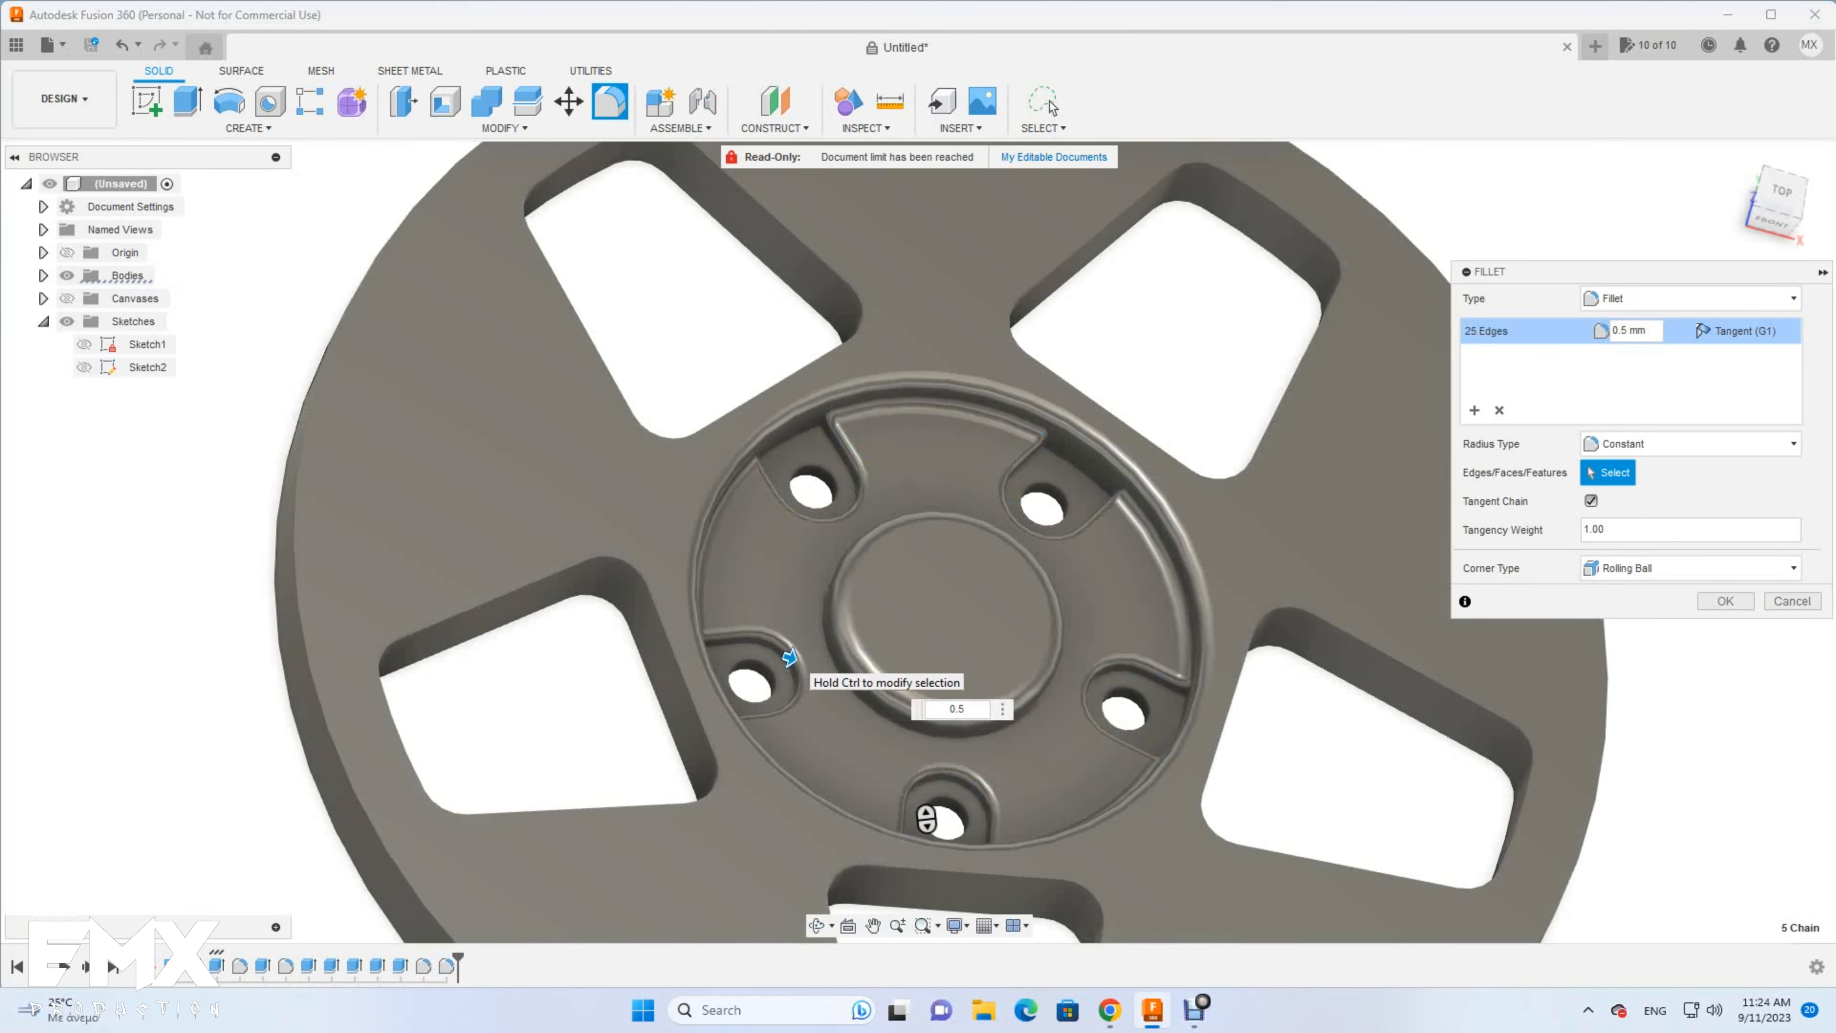
key(Return)
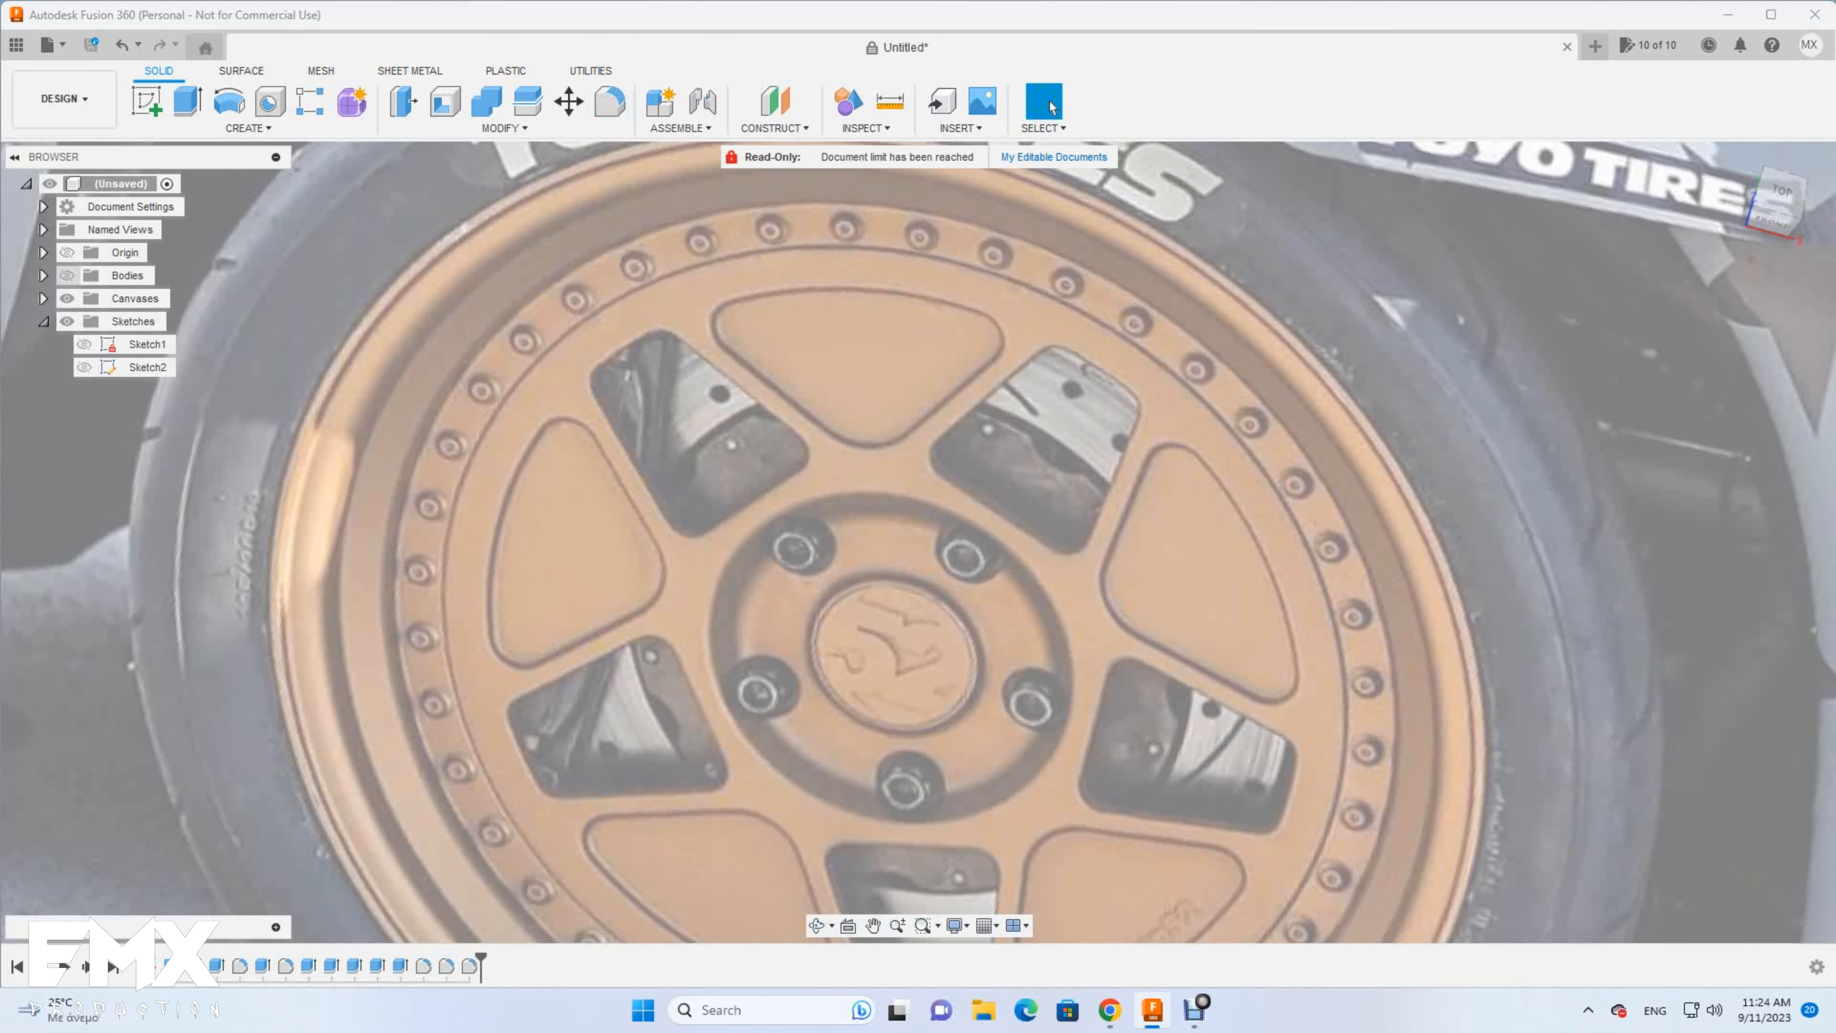
Fillet the front edges of all five spoke windows as closed edge chains
key(f)
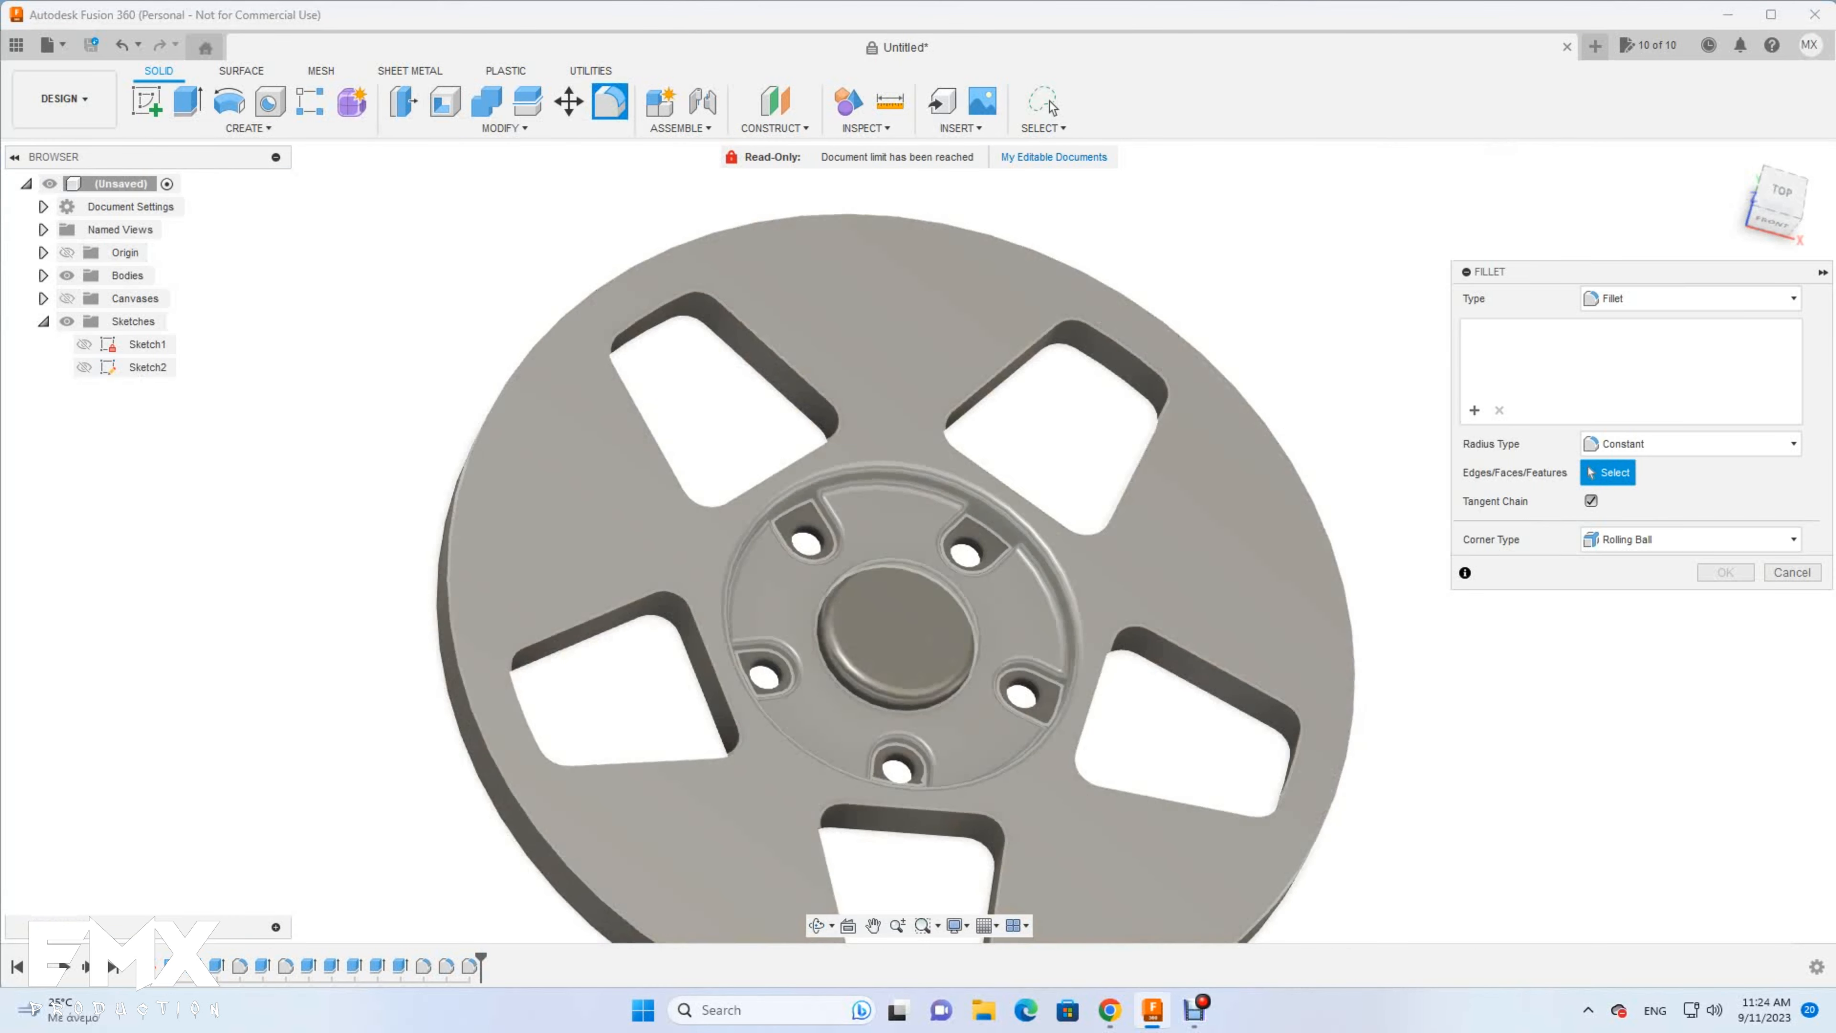
click(647, 318)
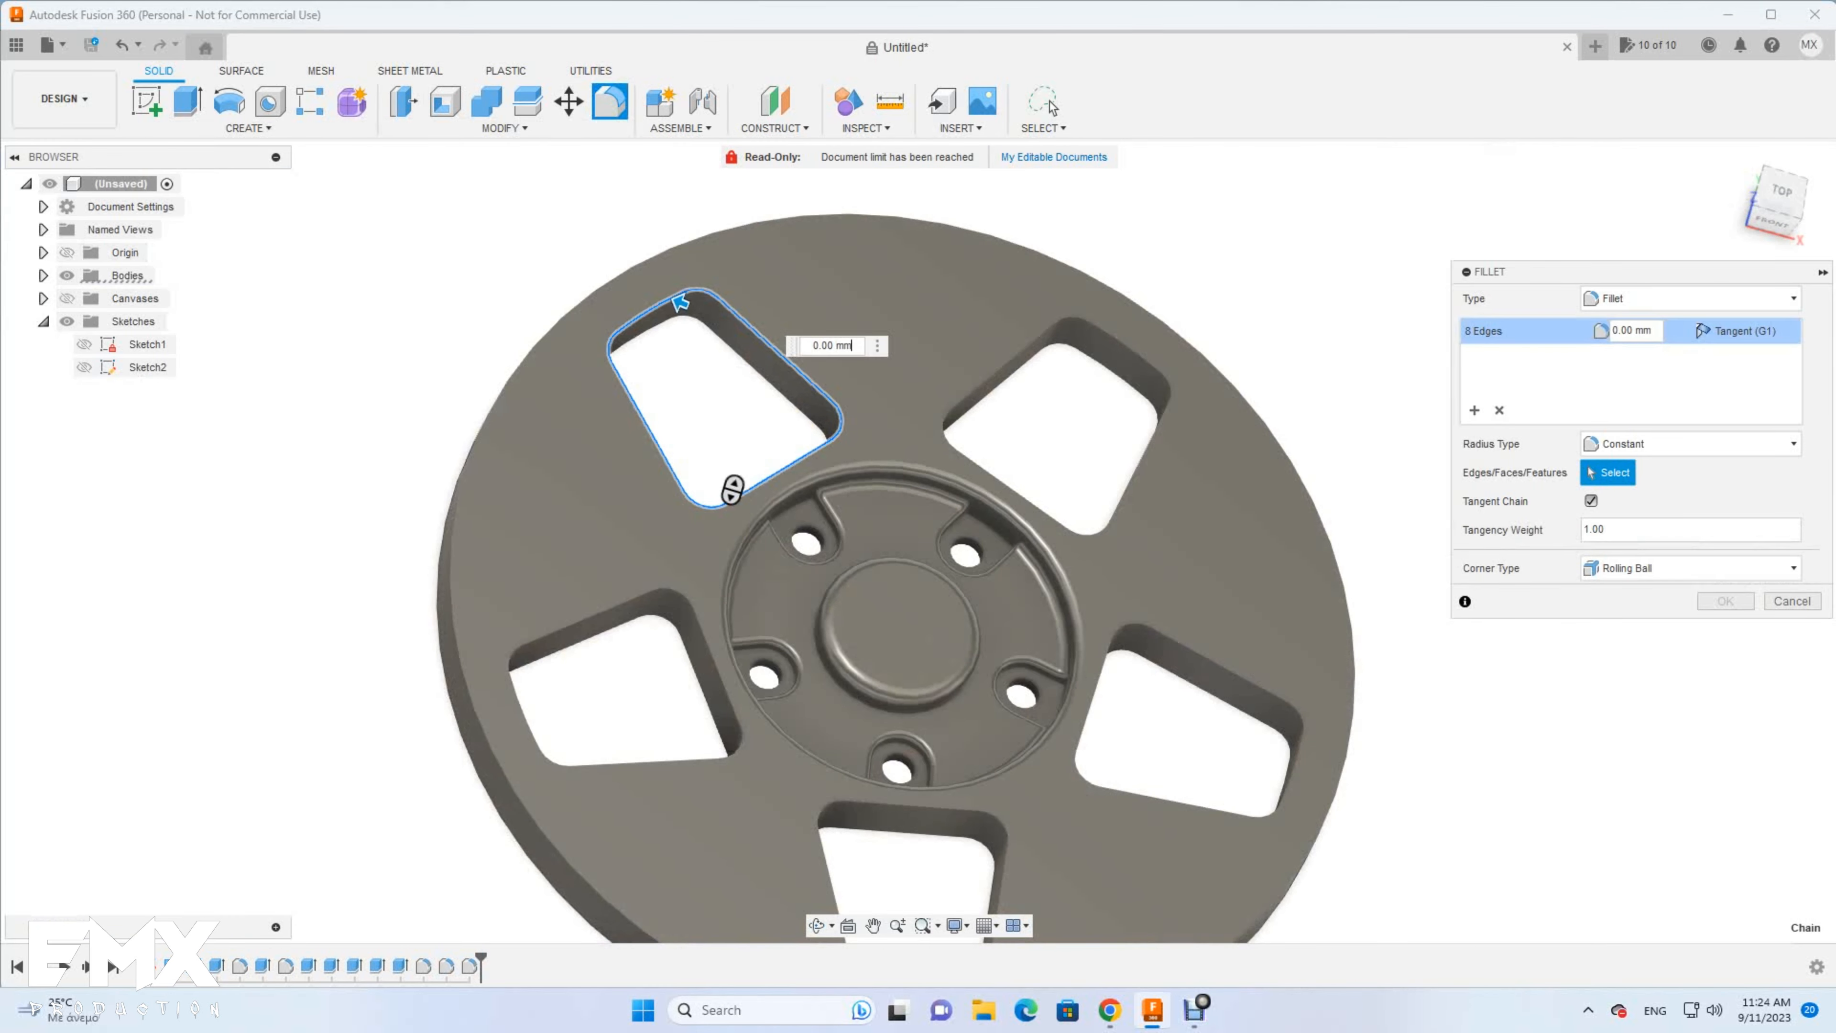
click(1009, 373)
click(658, 596)
click(828, 810)
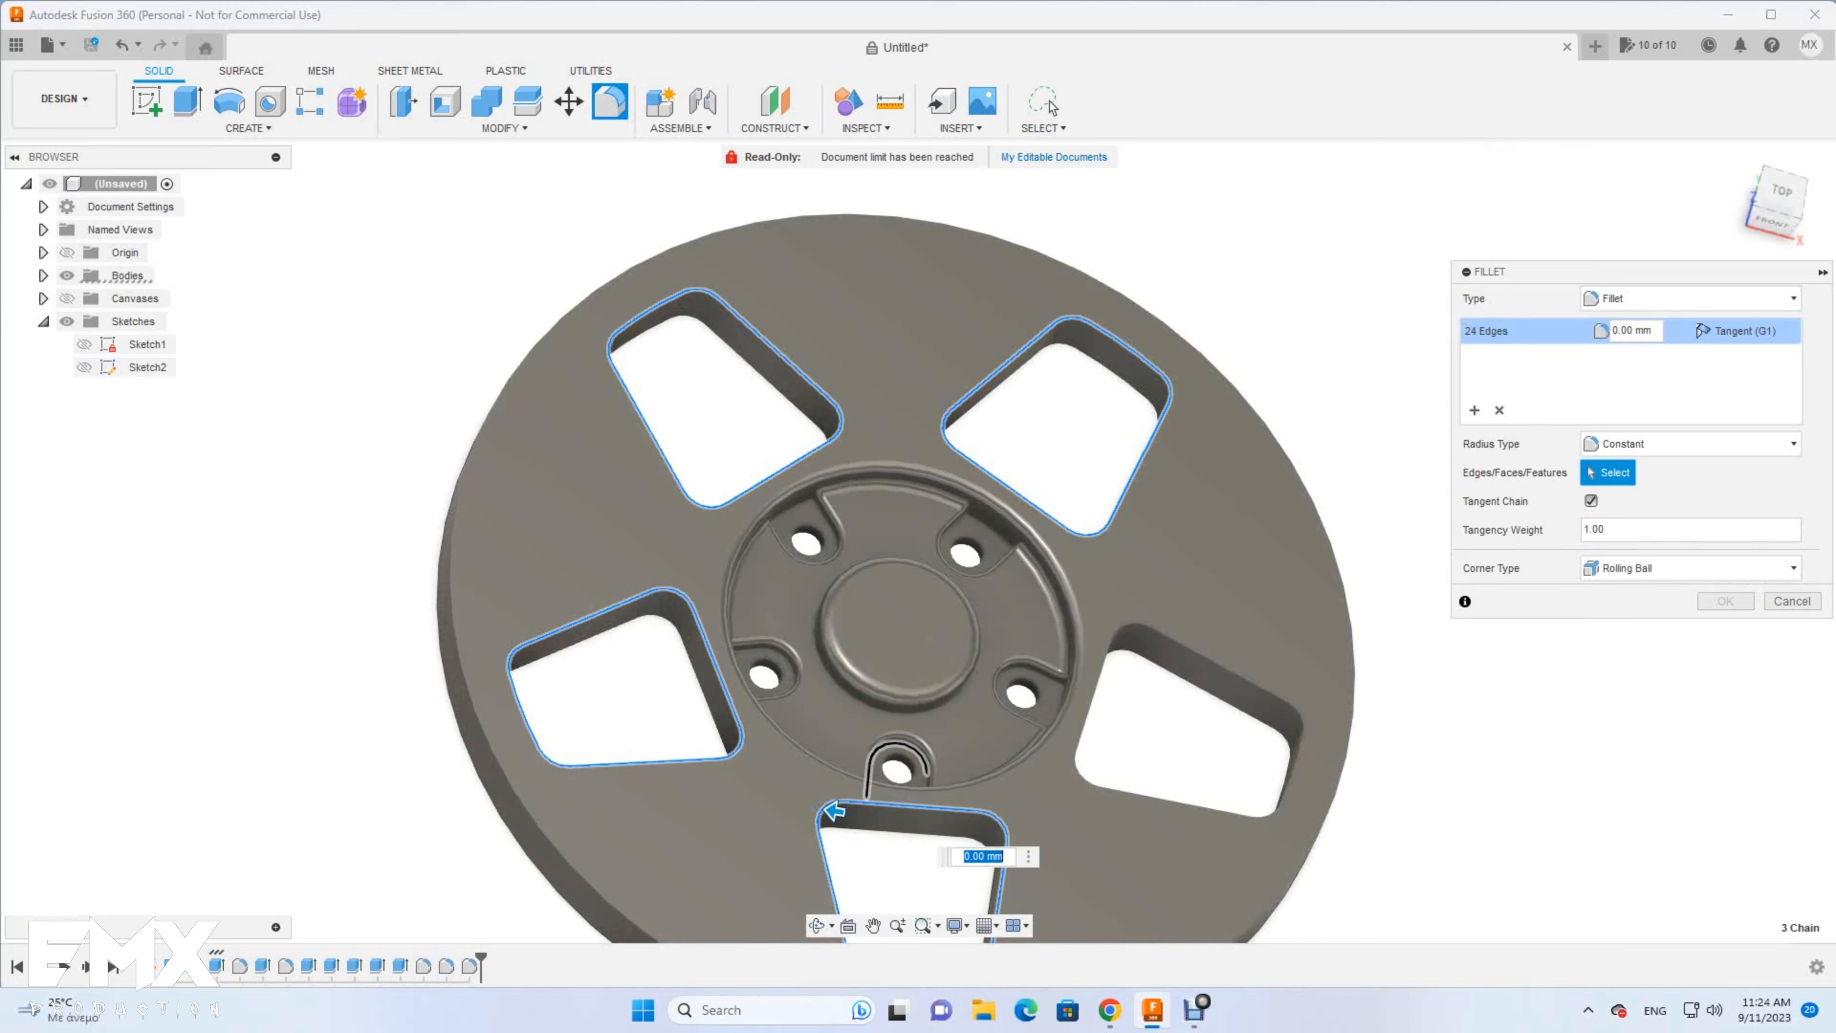
click(1169, 641)
key(Return)
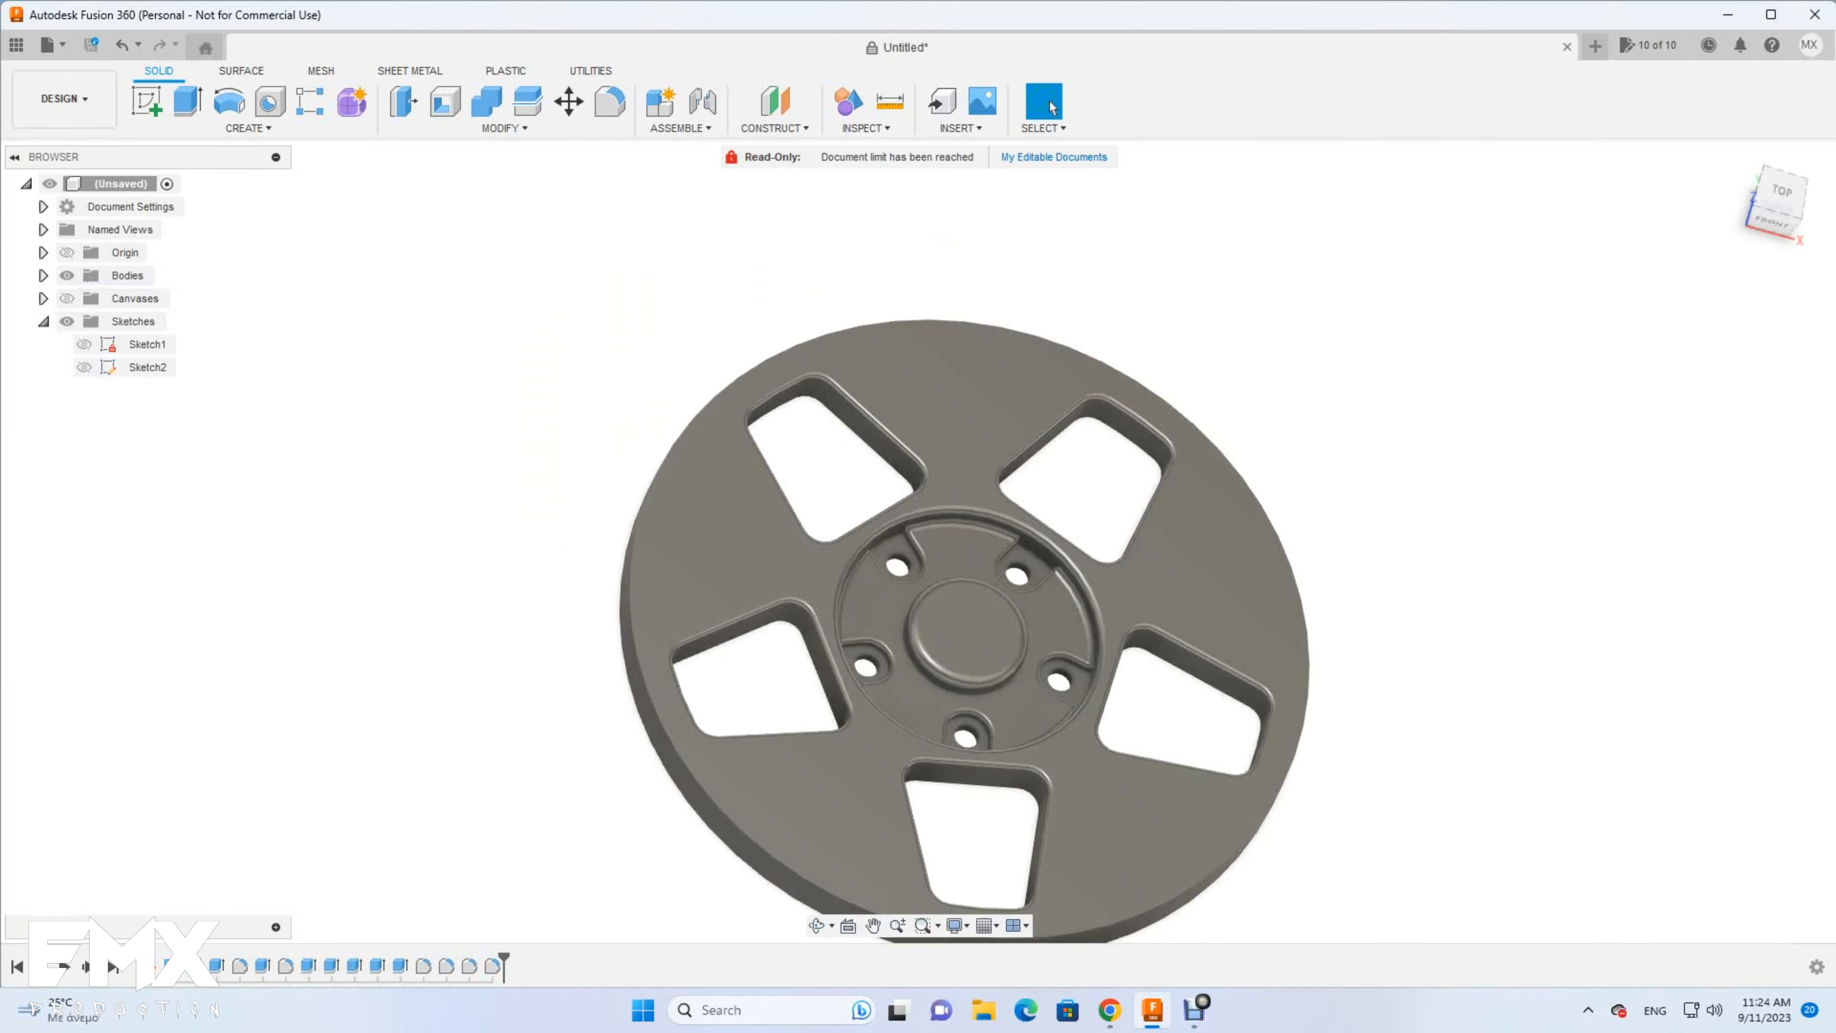
Create a sketch on the wheel's front face, show the reference canvas, and offset the outer circle inward by 4 mm
click(730, 499)
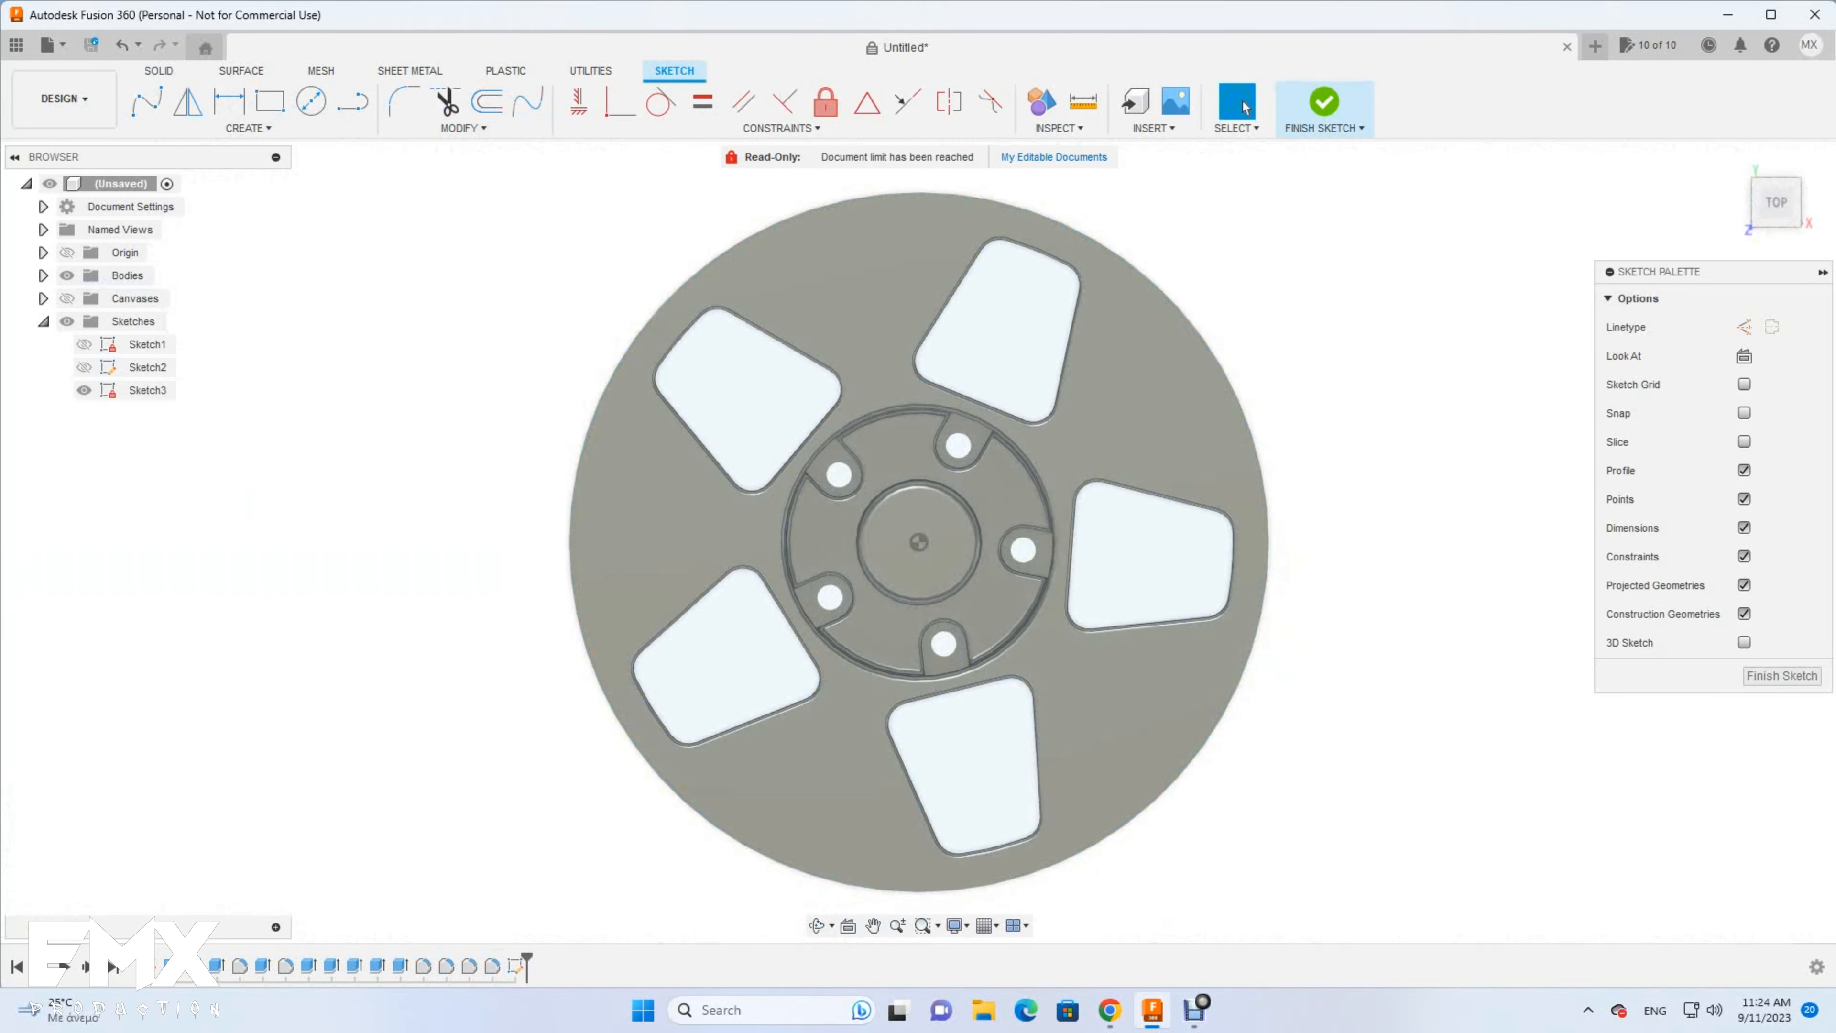
click(486, 101)
click(795, 214)
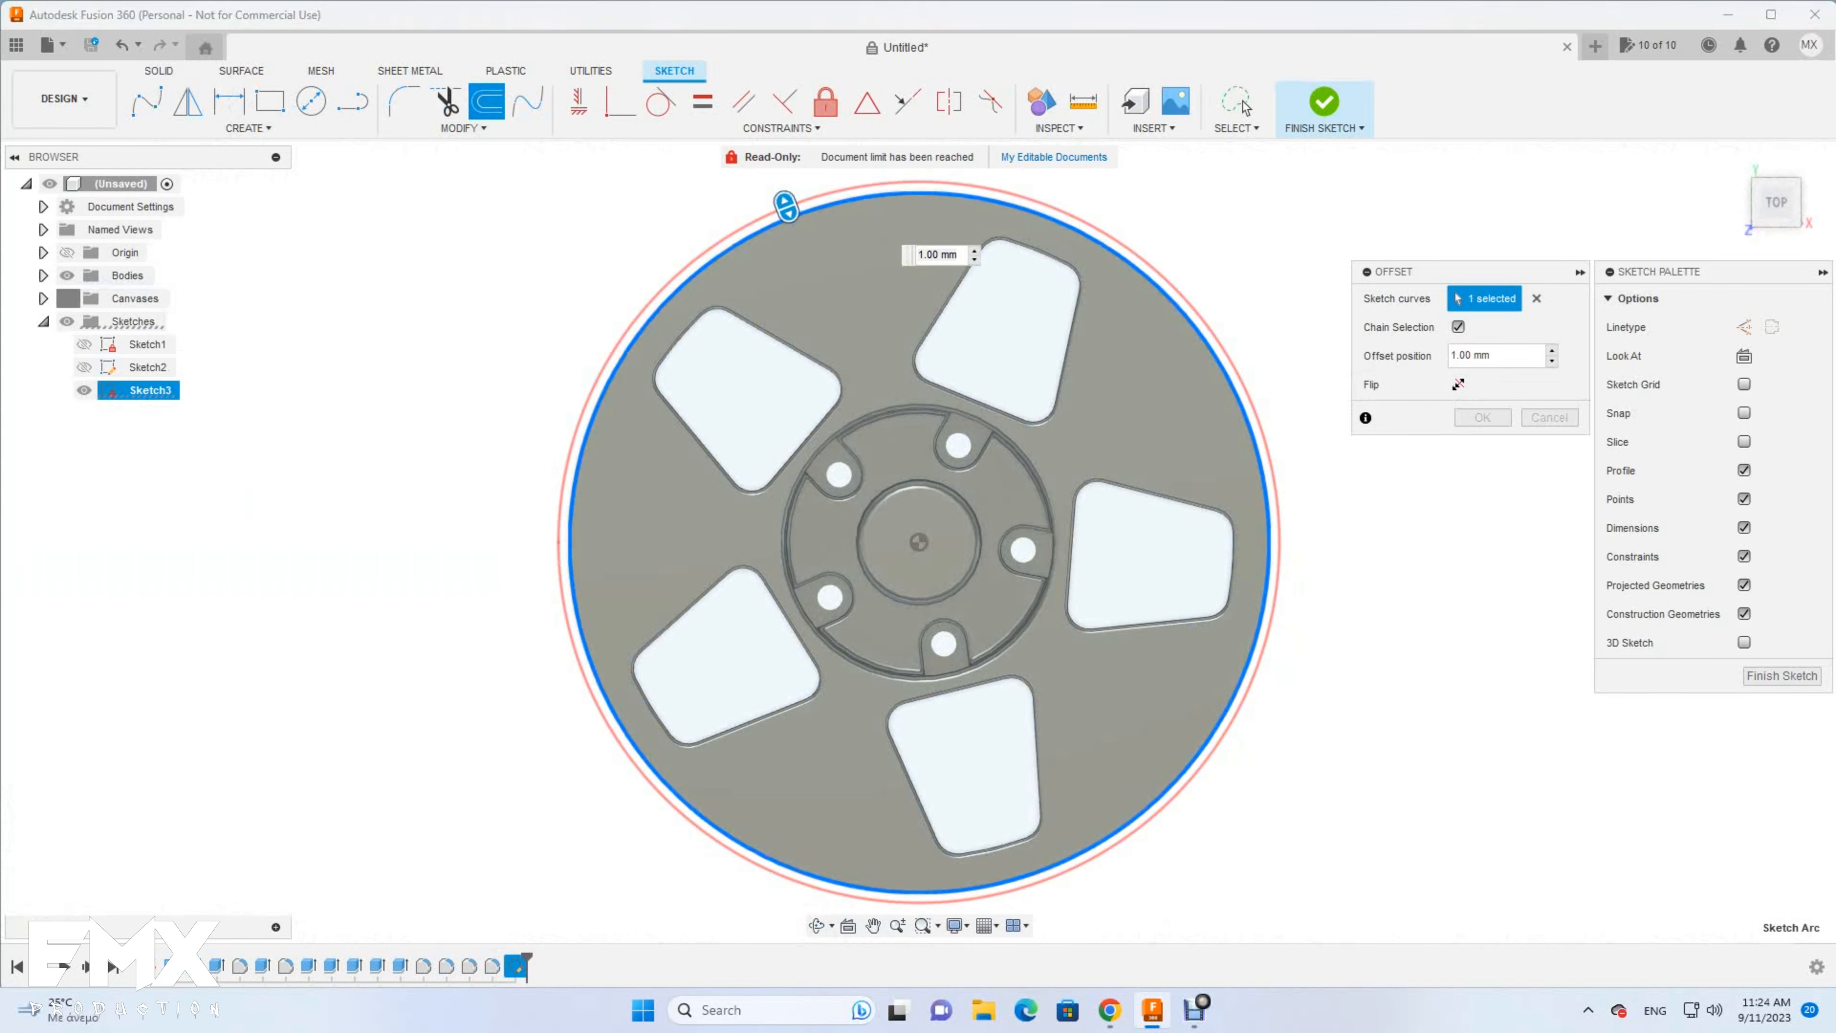
click(67, 298)
text(-5)
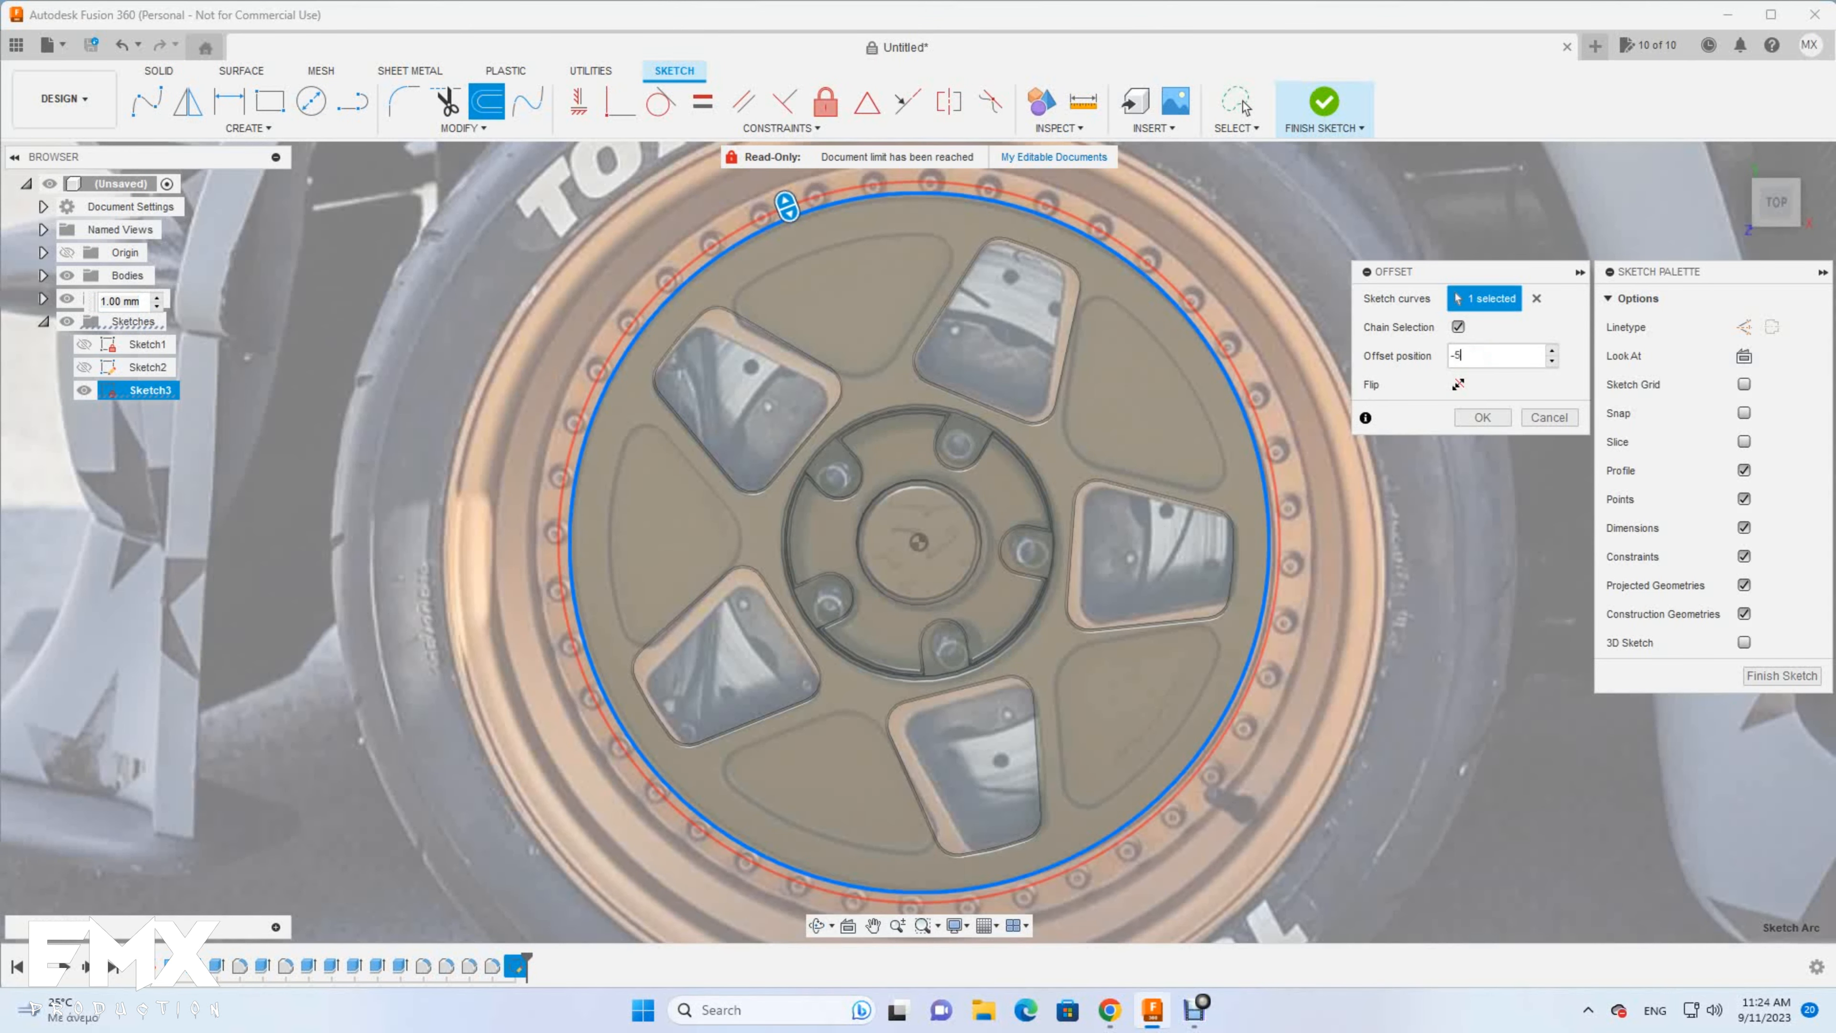
key(BackSpace)
text(4)
key(Return)
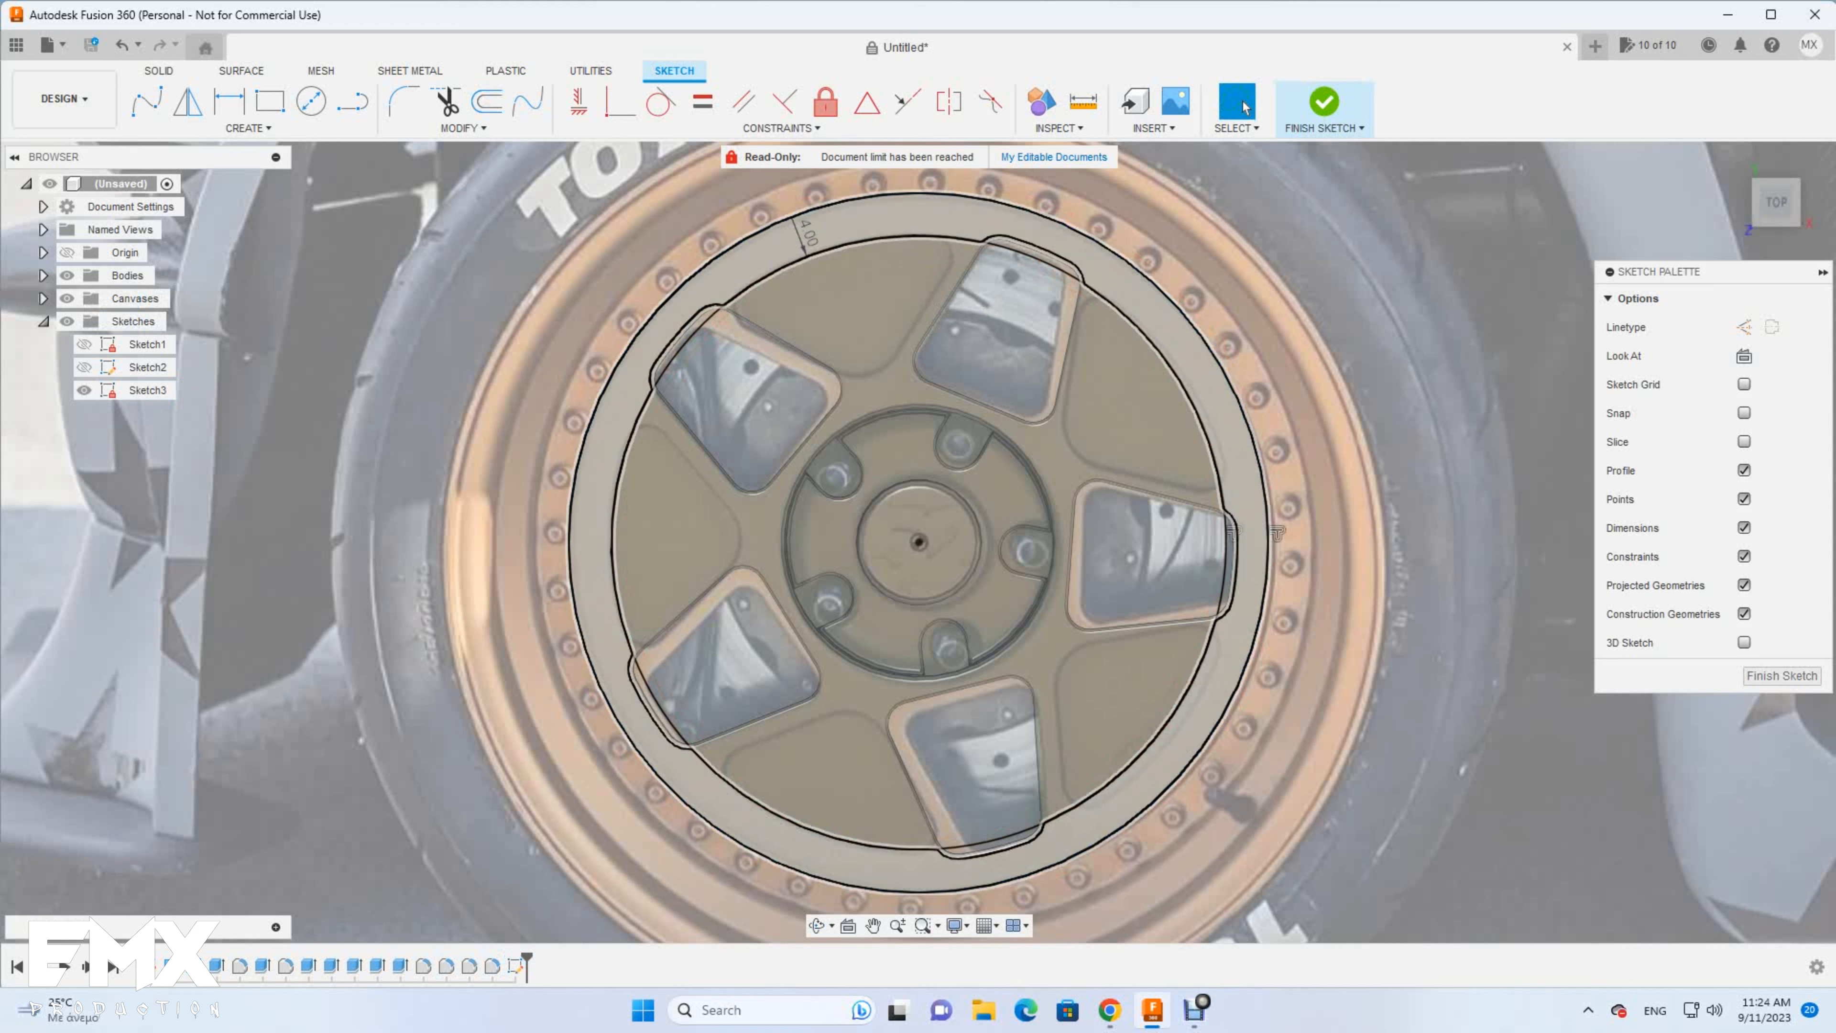
Offset the outlines of the two left-hand spoke windows outward by 2 mm in the front-face sketch
key(o)
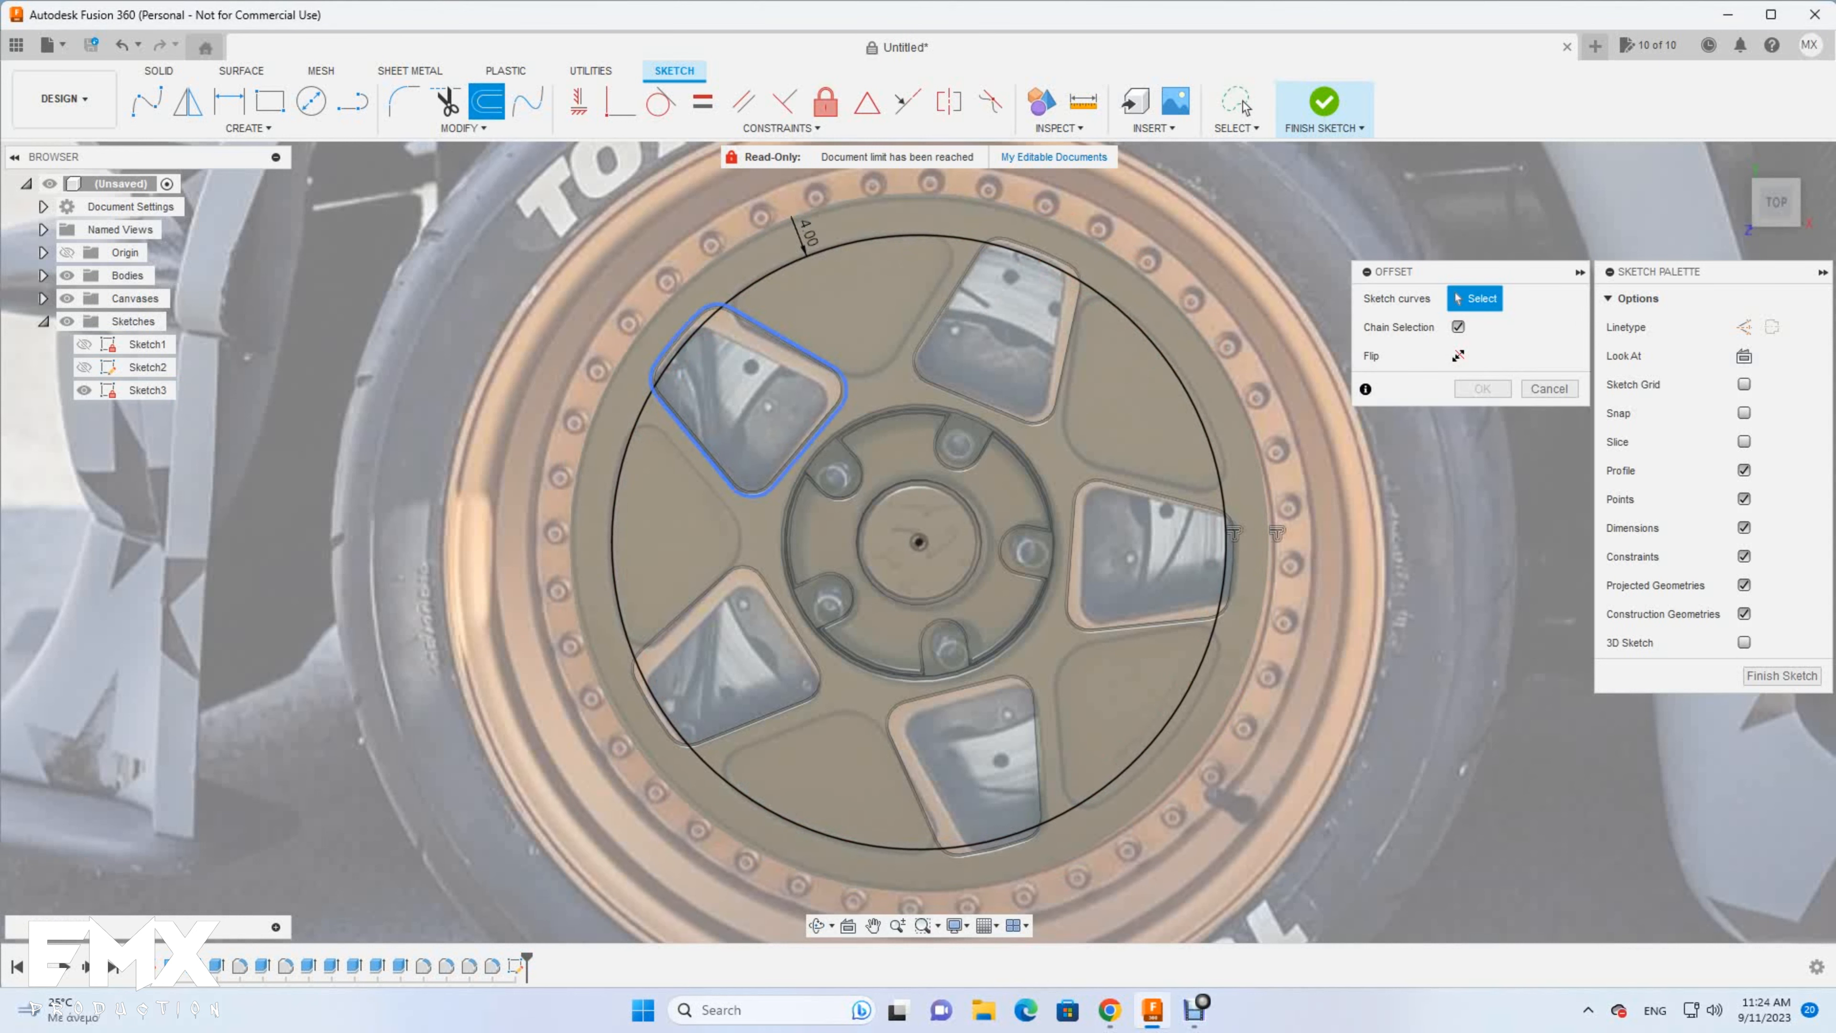
click(723, 473)
key(Return)
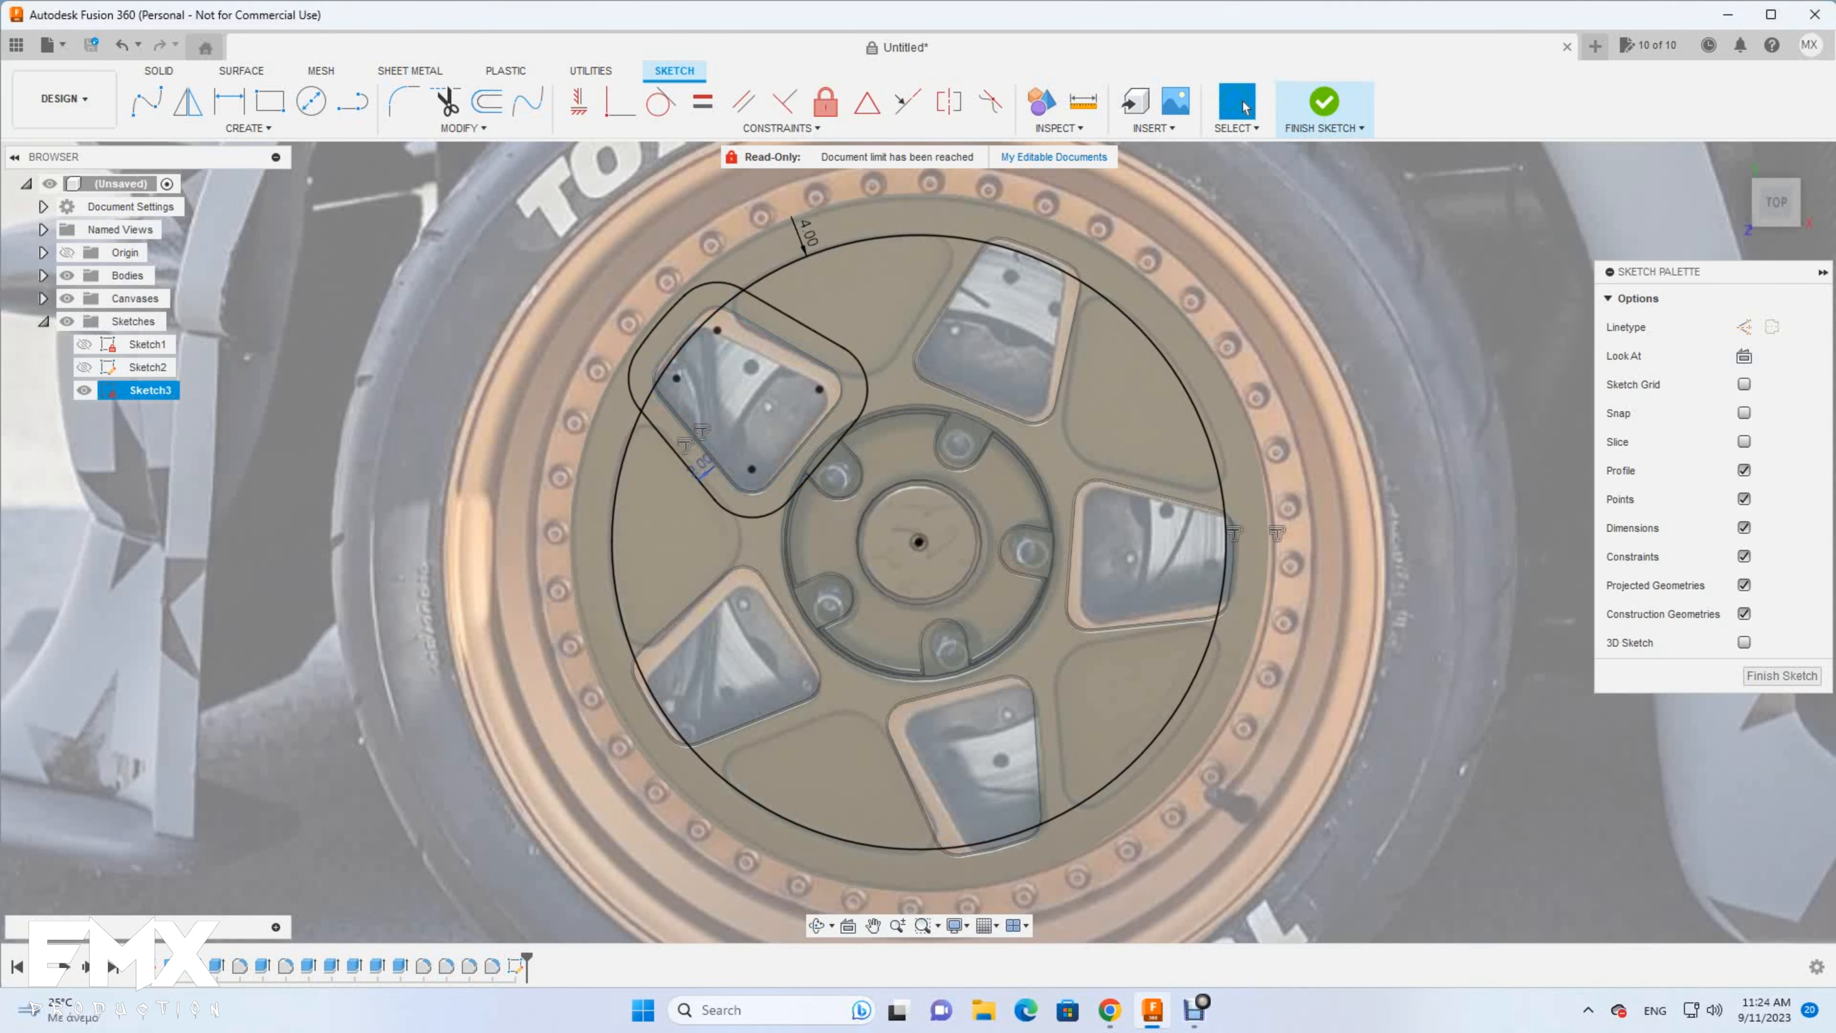
click(658, 720)
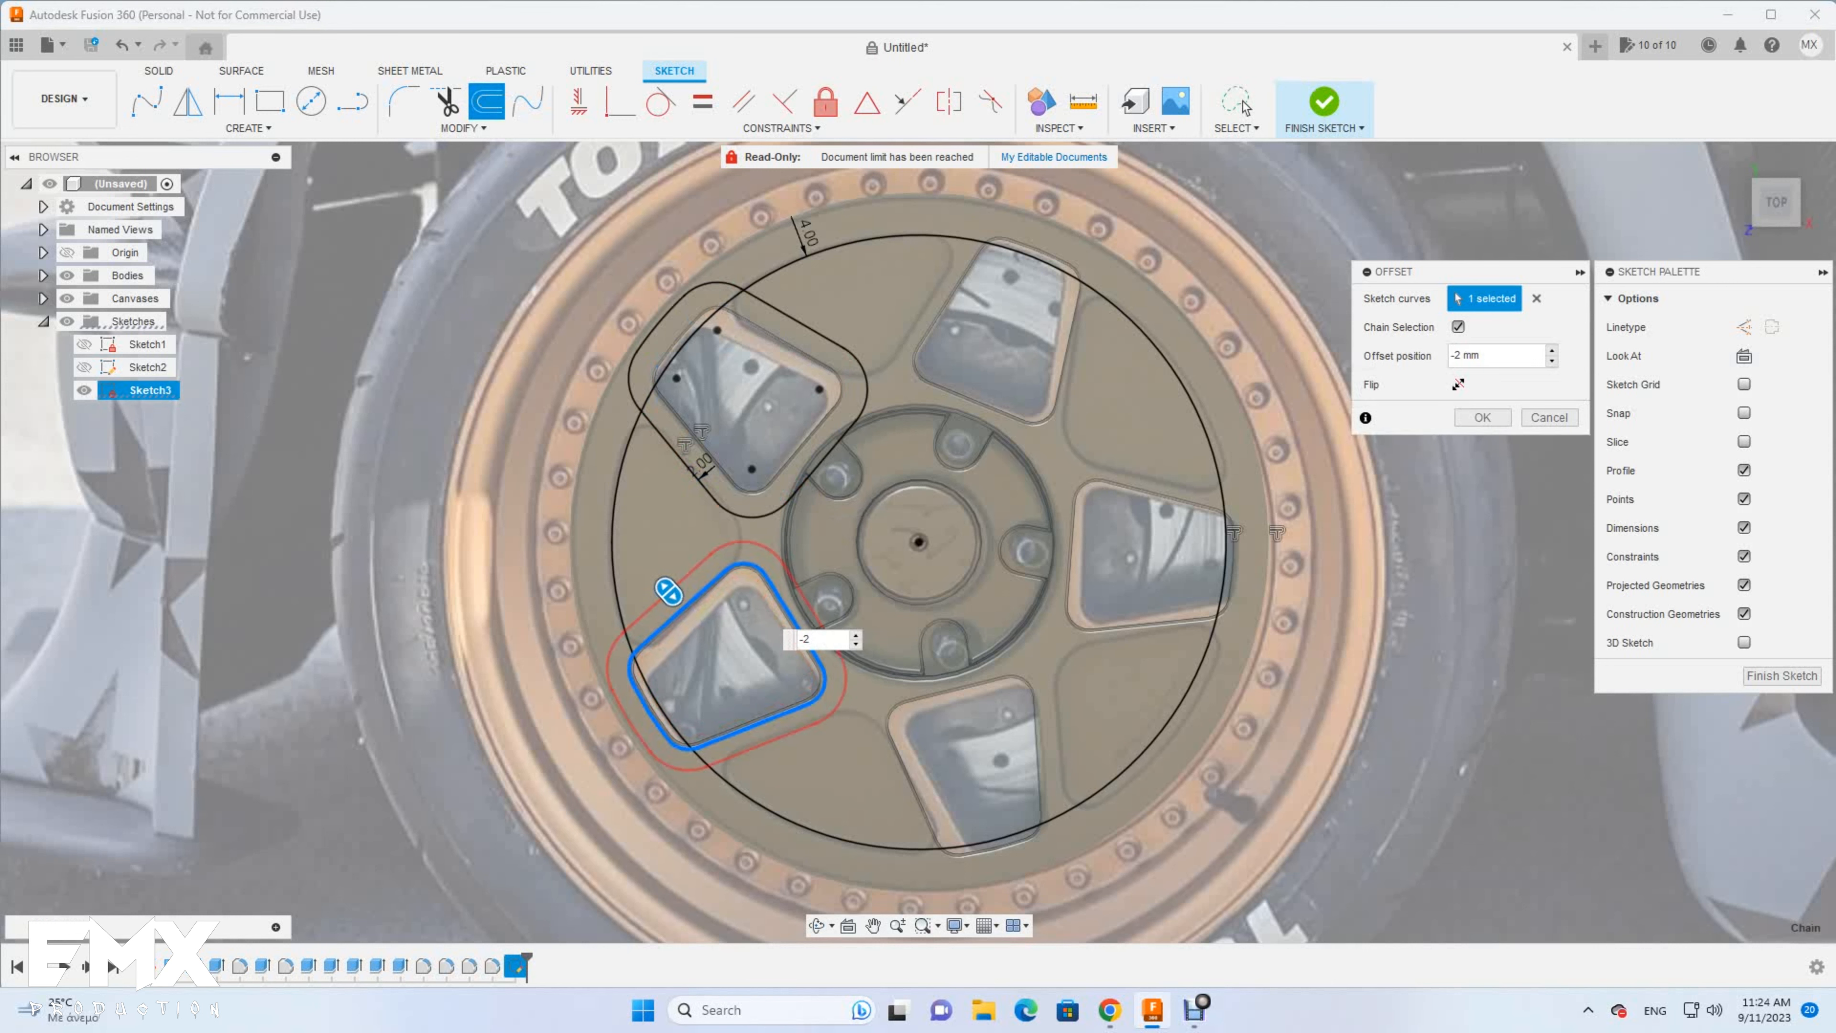
key(Return)
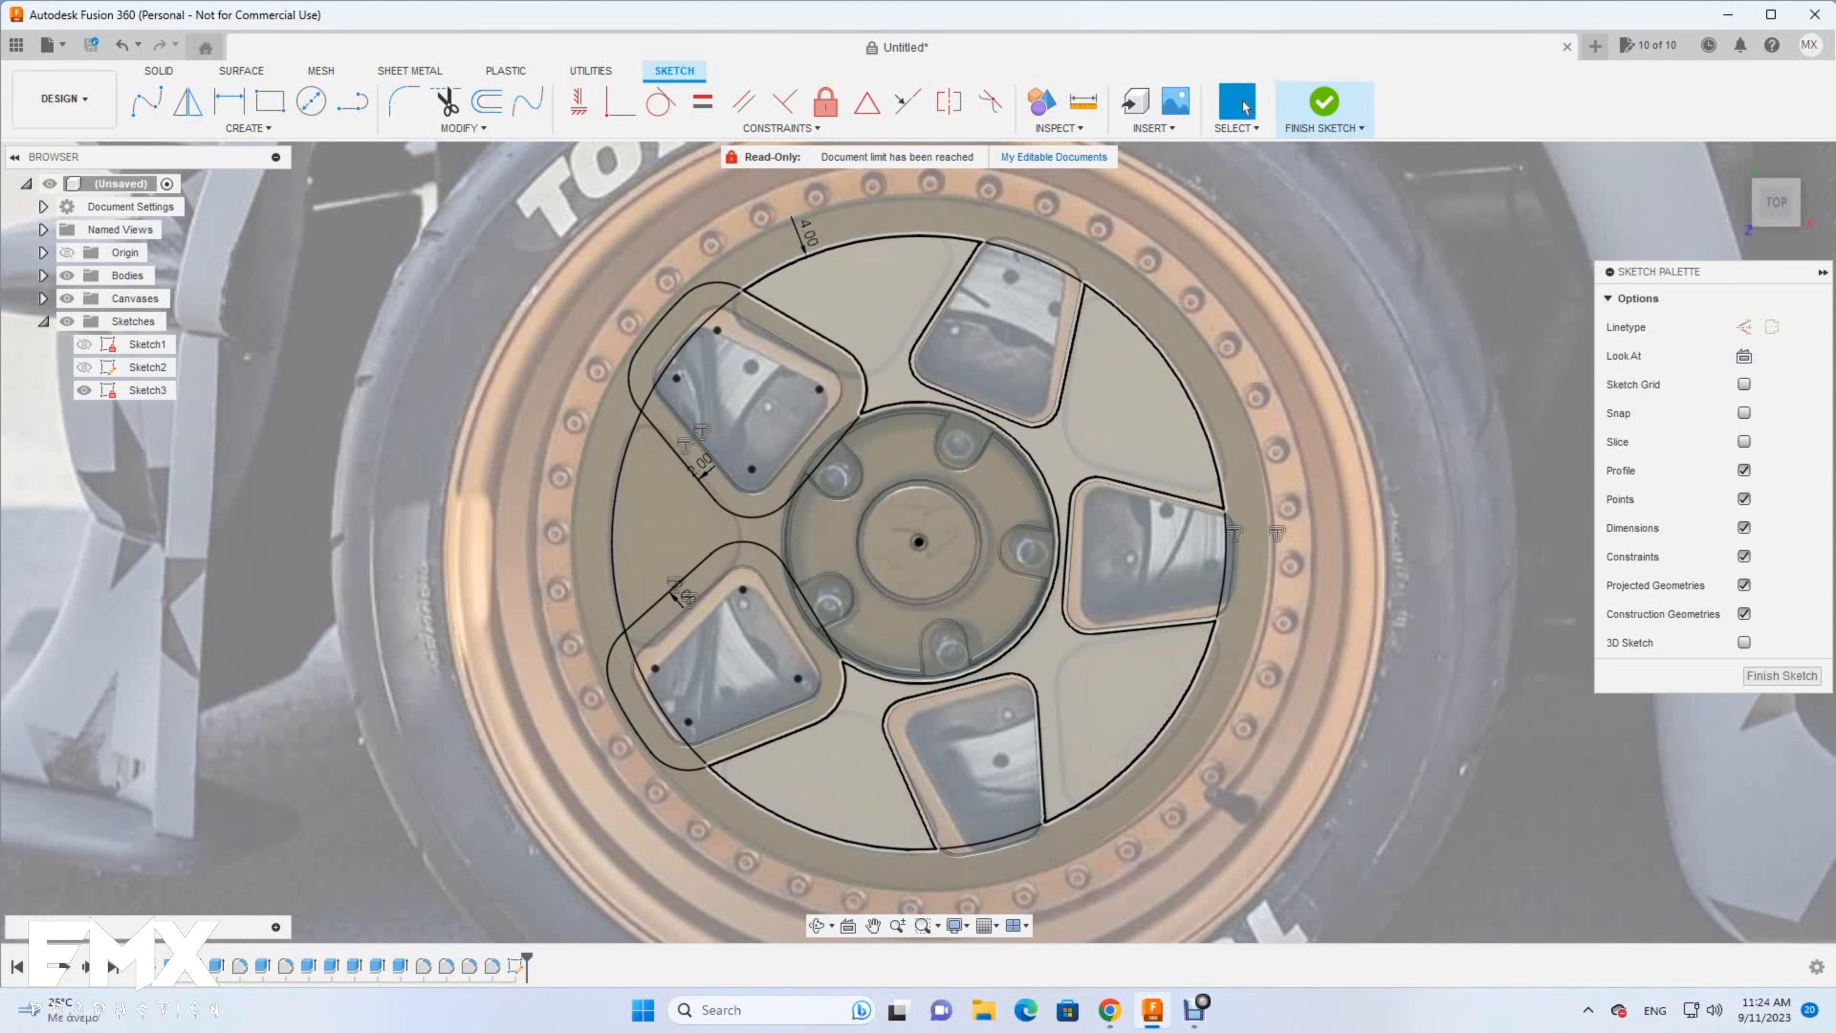
scroll(863, 289, up, 2)
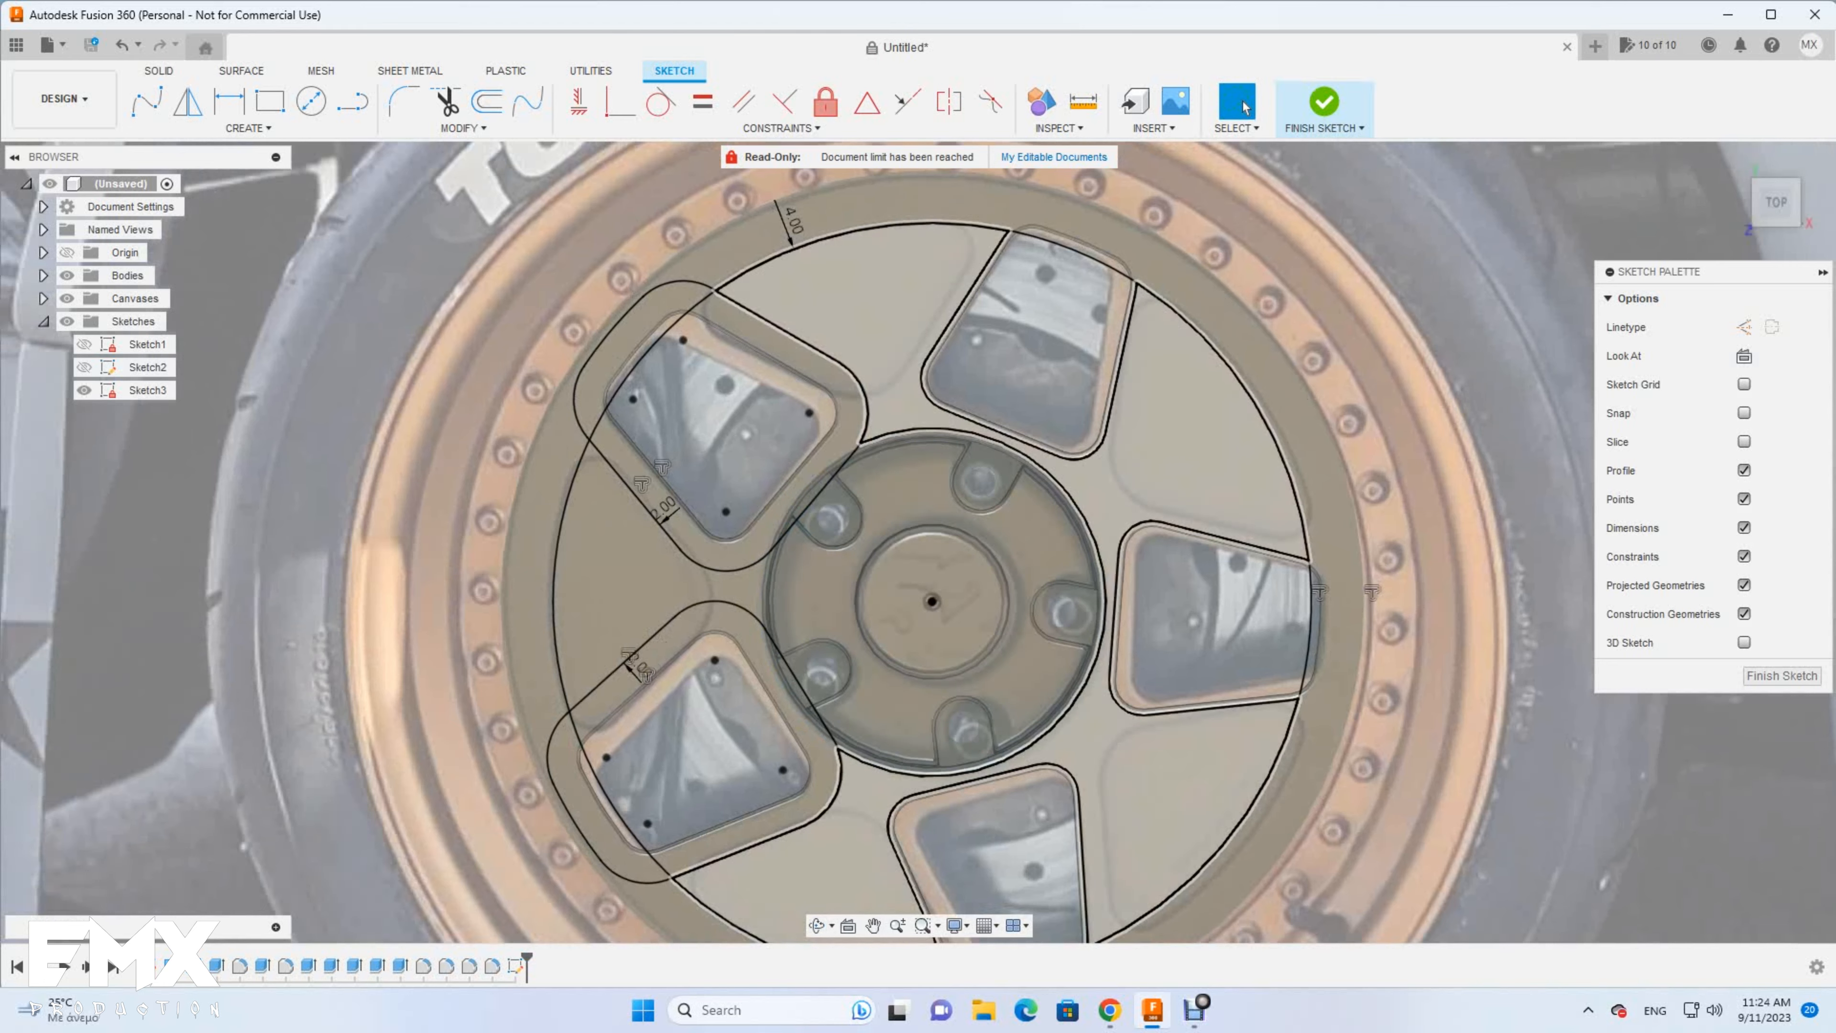
key(o)
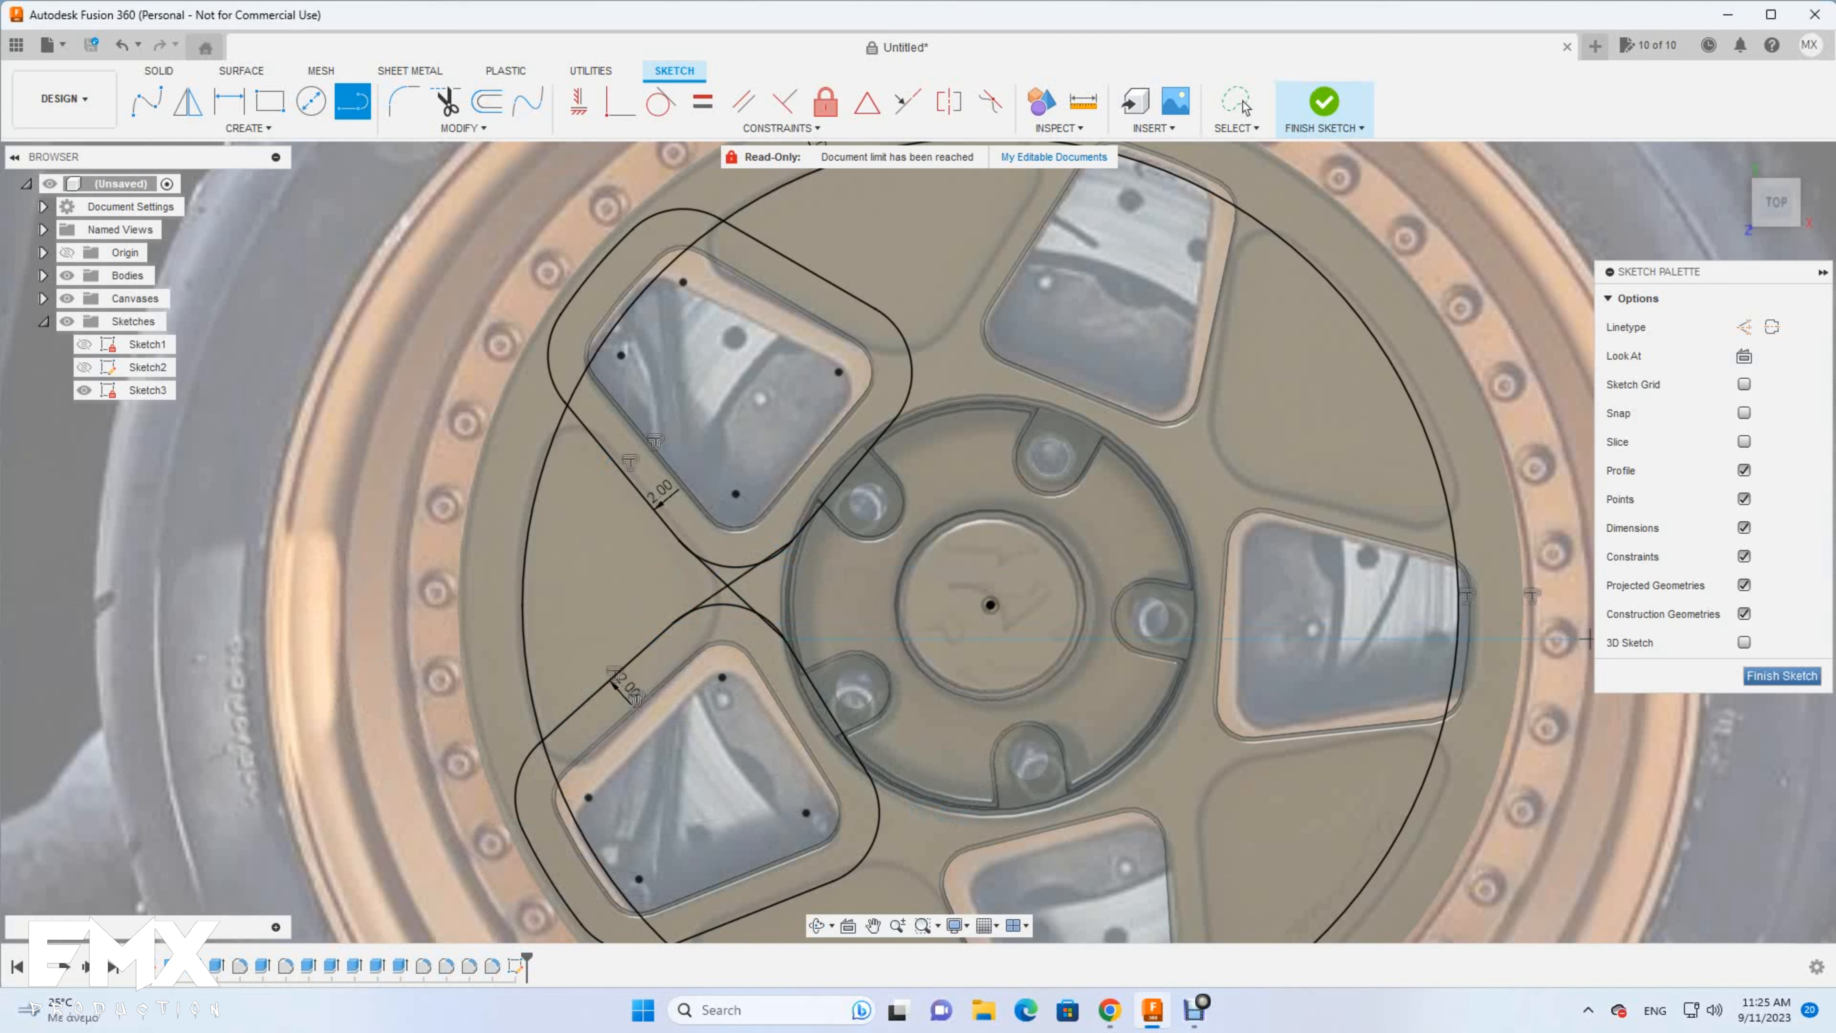
click(595, 272)
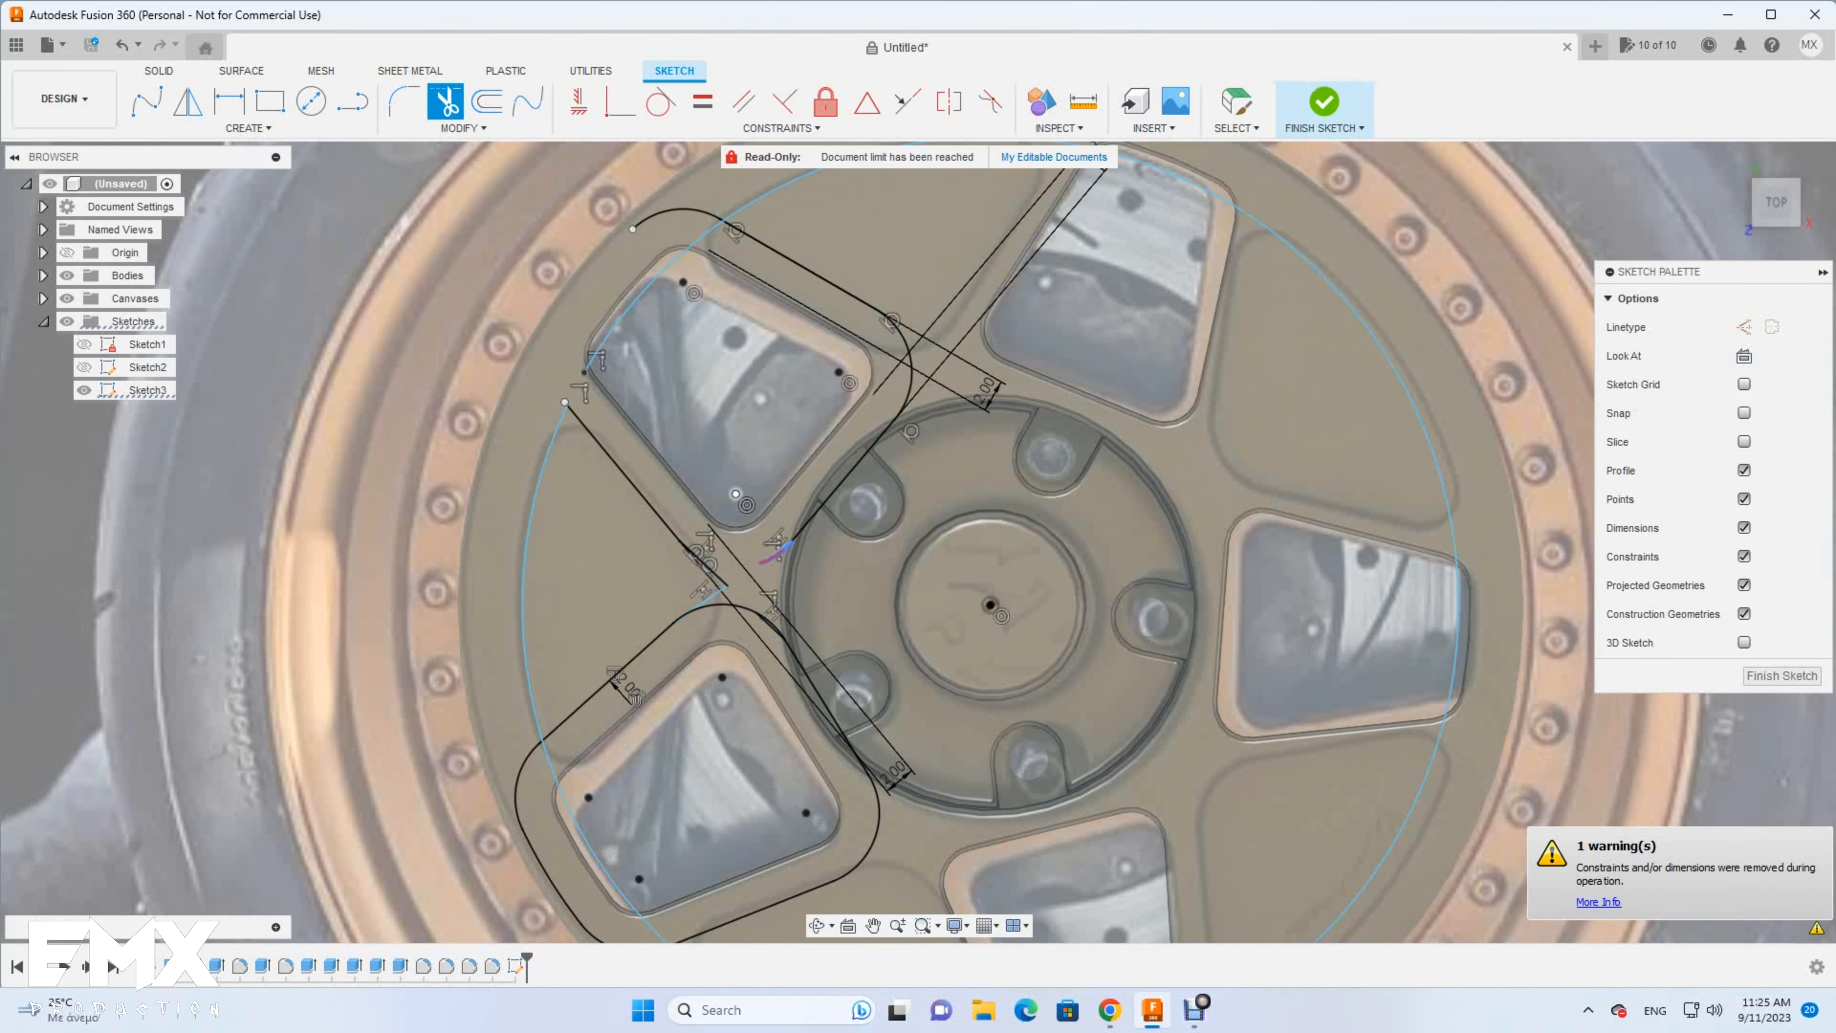
scroll(694, 561, up, 5)
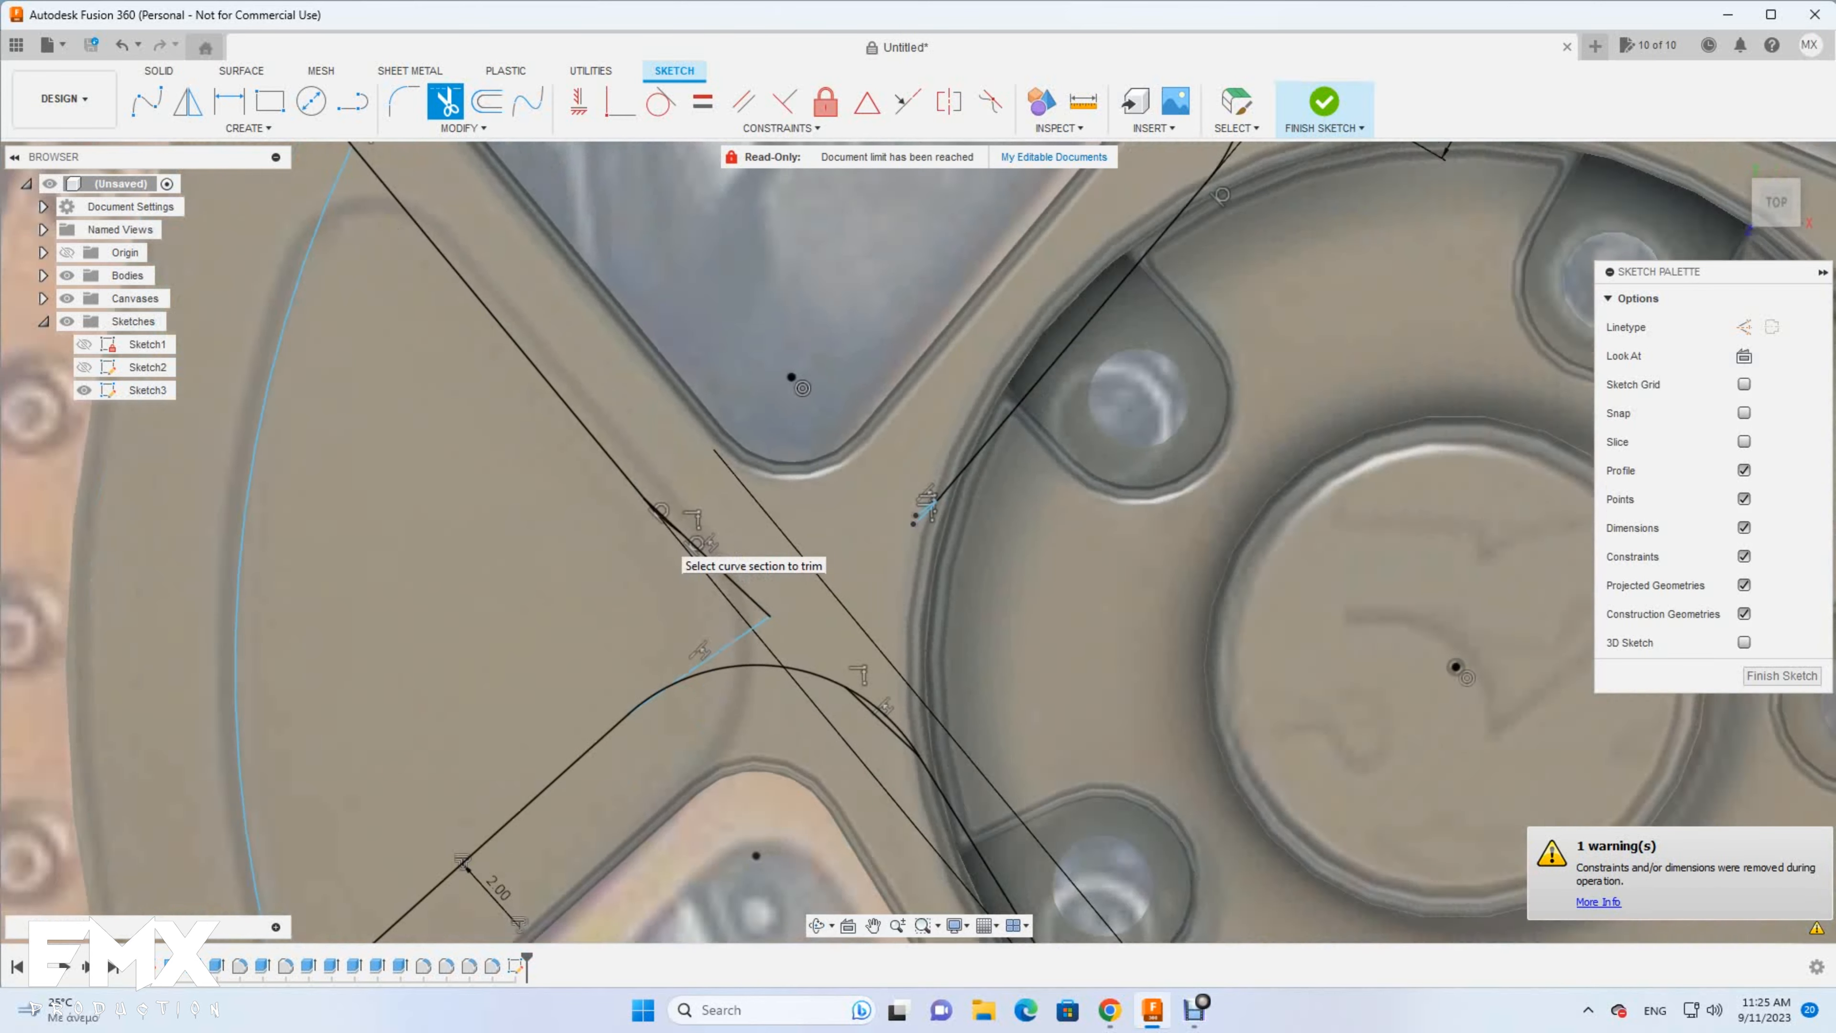
key(Escape)
key(ctrl+z)
key(ctrl+z)
key(ctrl+z)
key(ctrl+z)
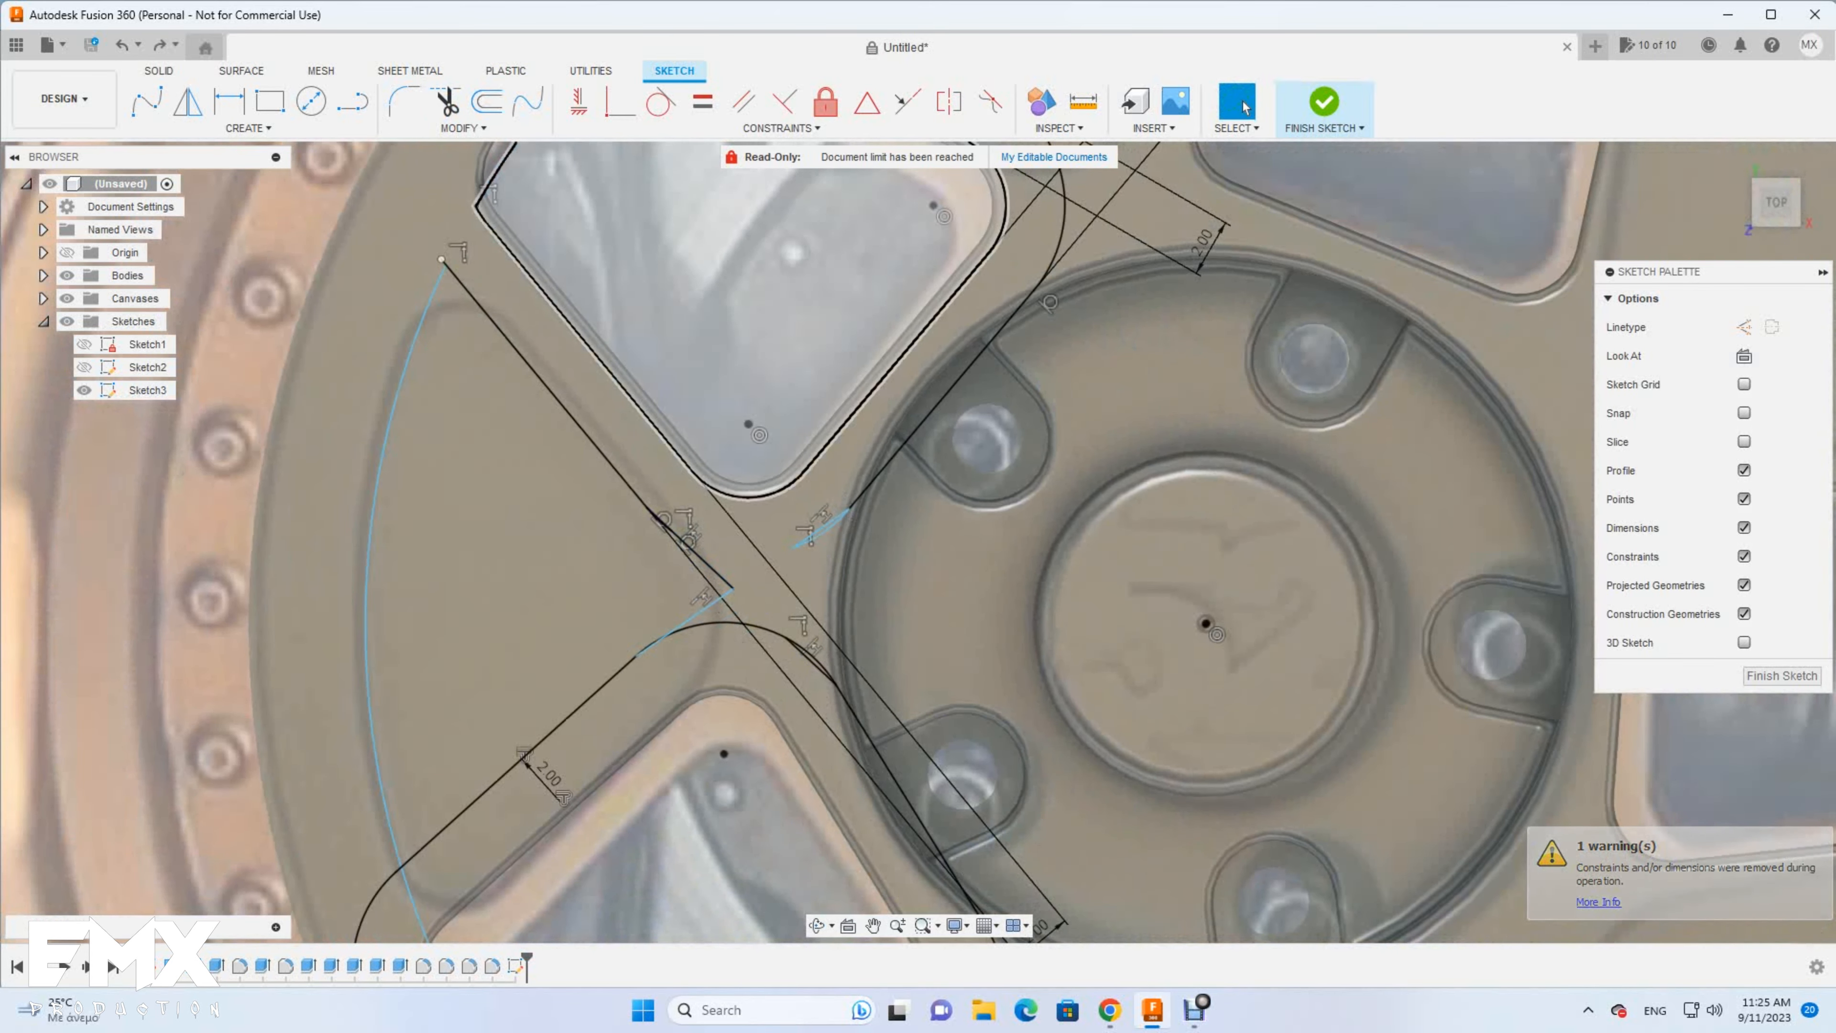
key(ctrl+z)
key(ctrl+z)
key(ctrl+z)
Extend the facing straight sides of the two window offsets with lines that cross near the hub
key(l)
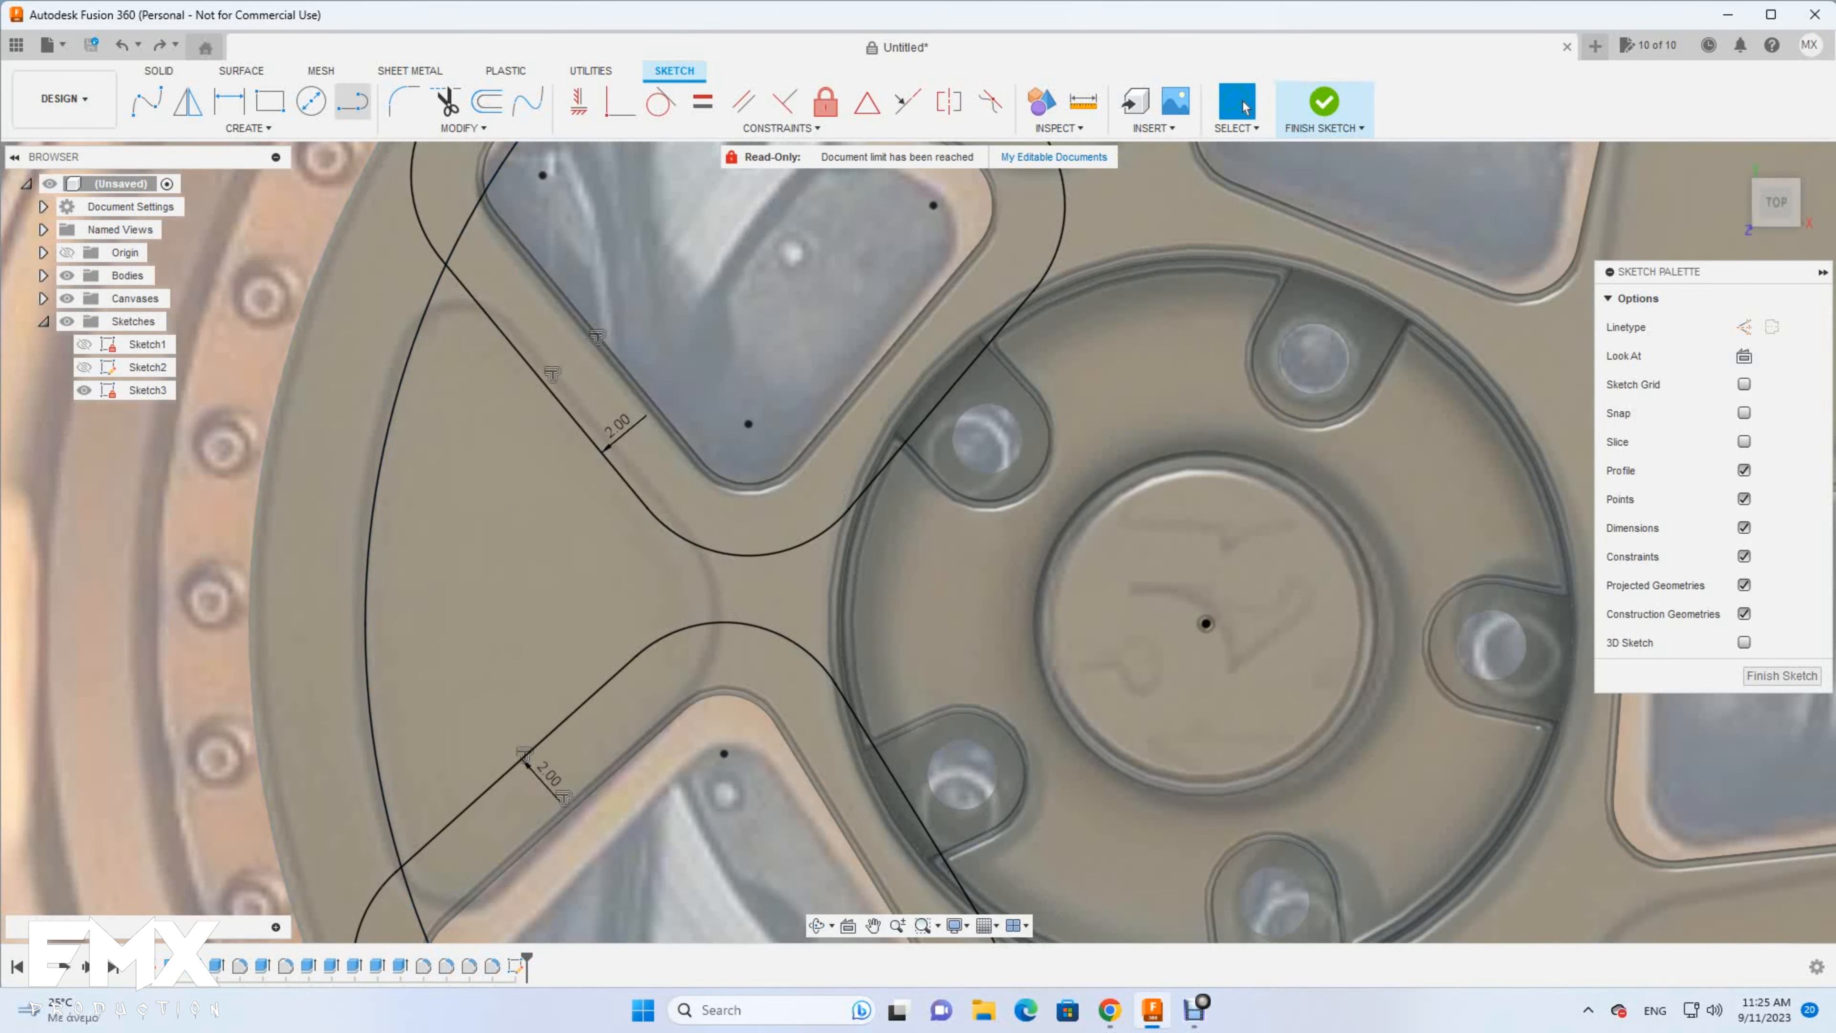
click(780, 667)
key(Escape)
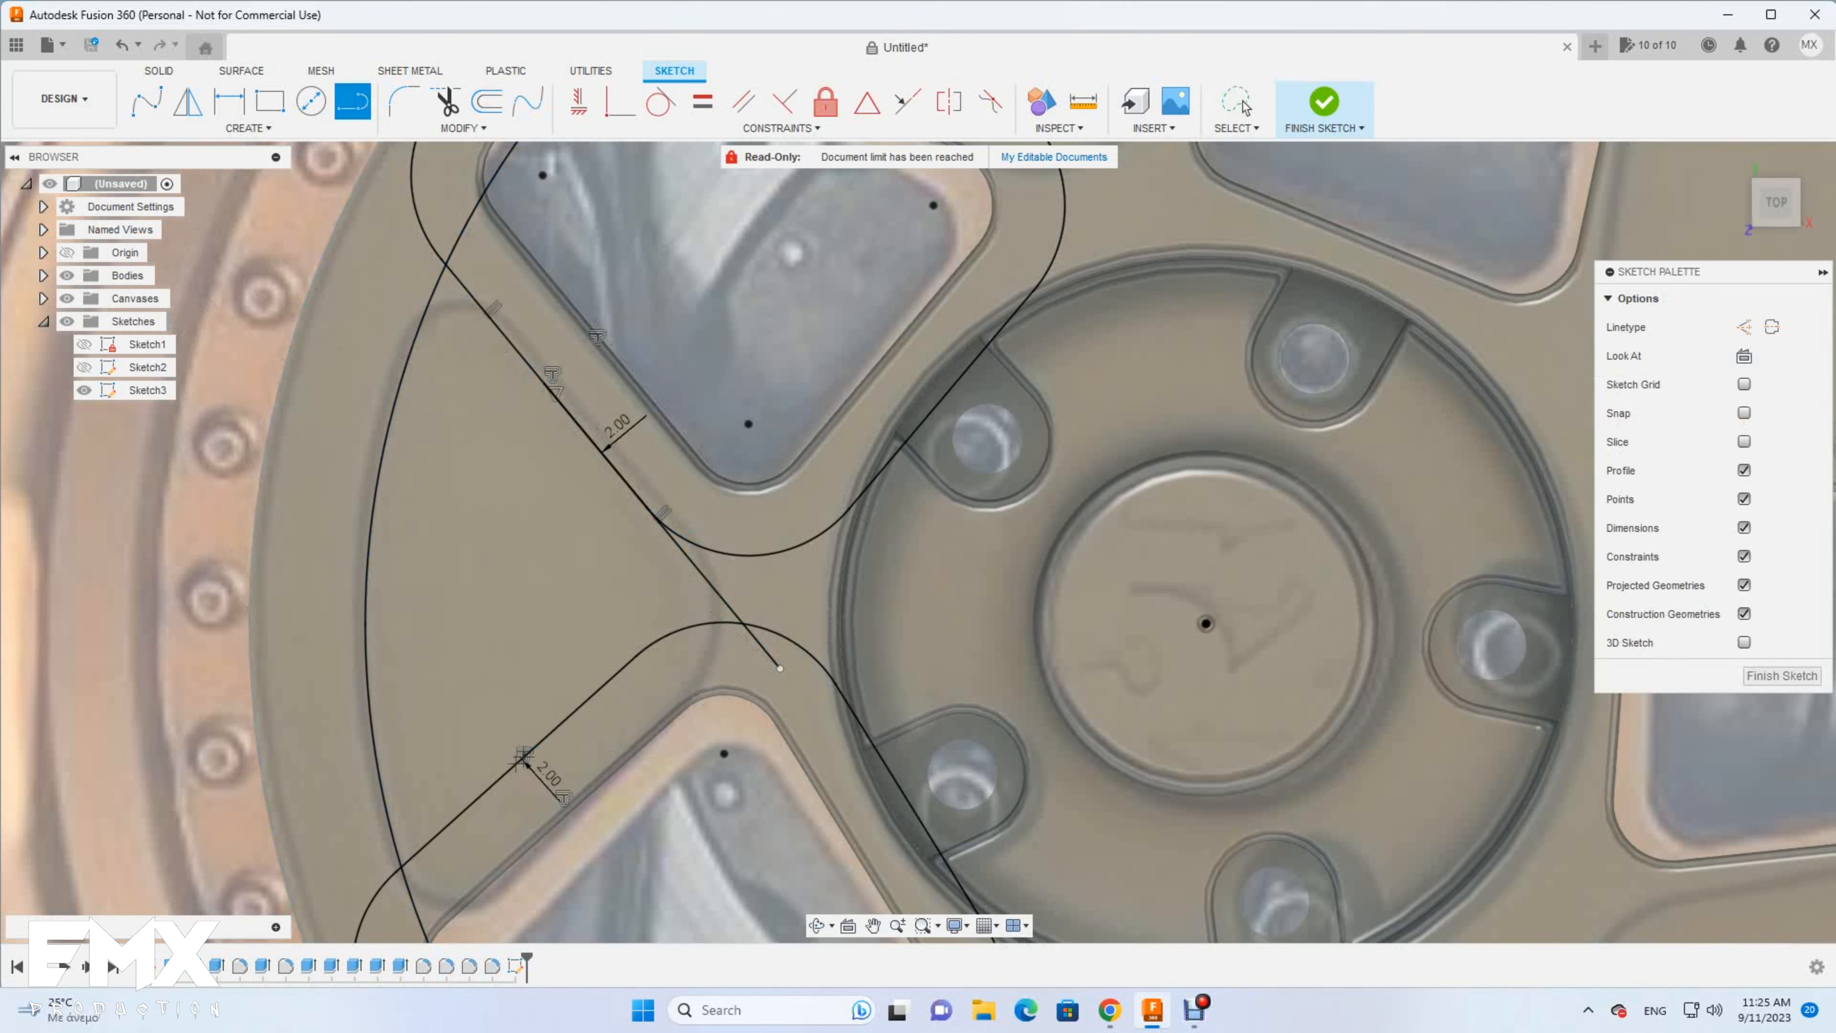
click(522, 758)
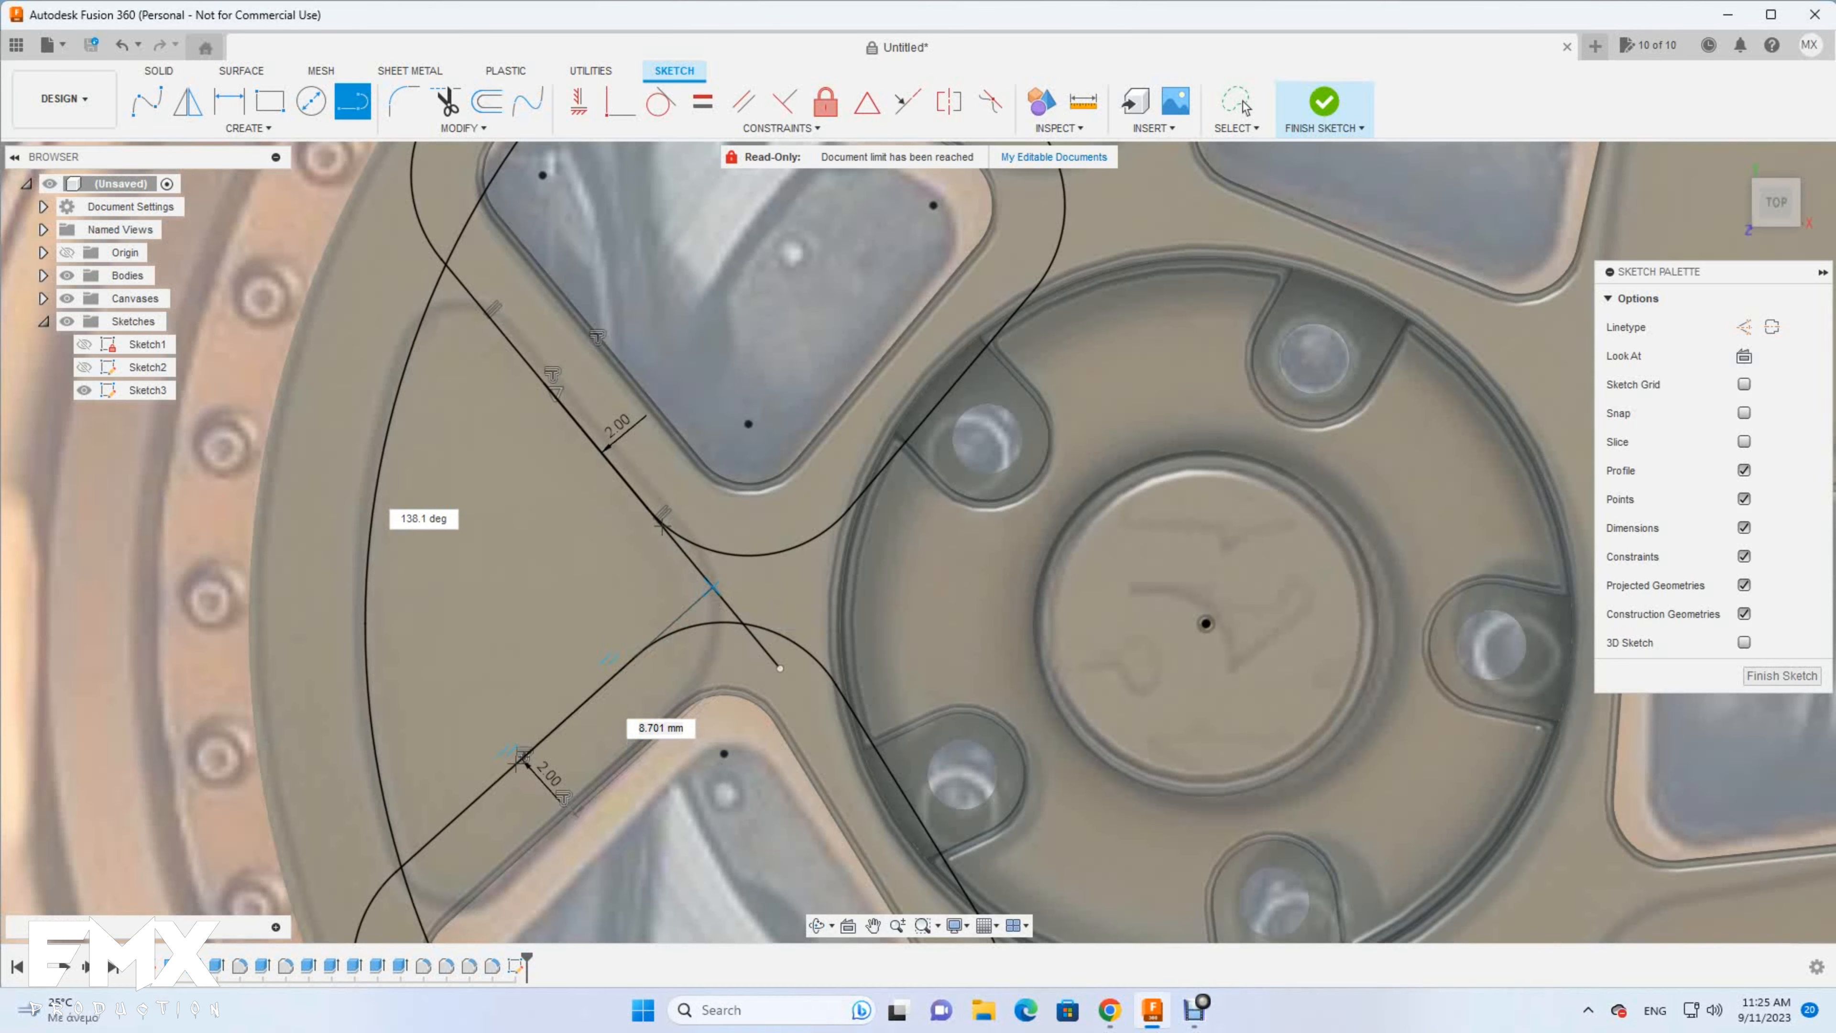
Trim the offset outlines and the inner circle down to the triangular panel profile between the two windows
click(426, 217)
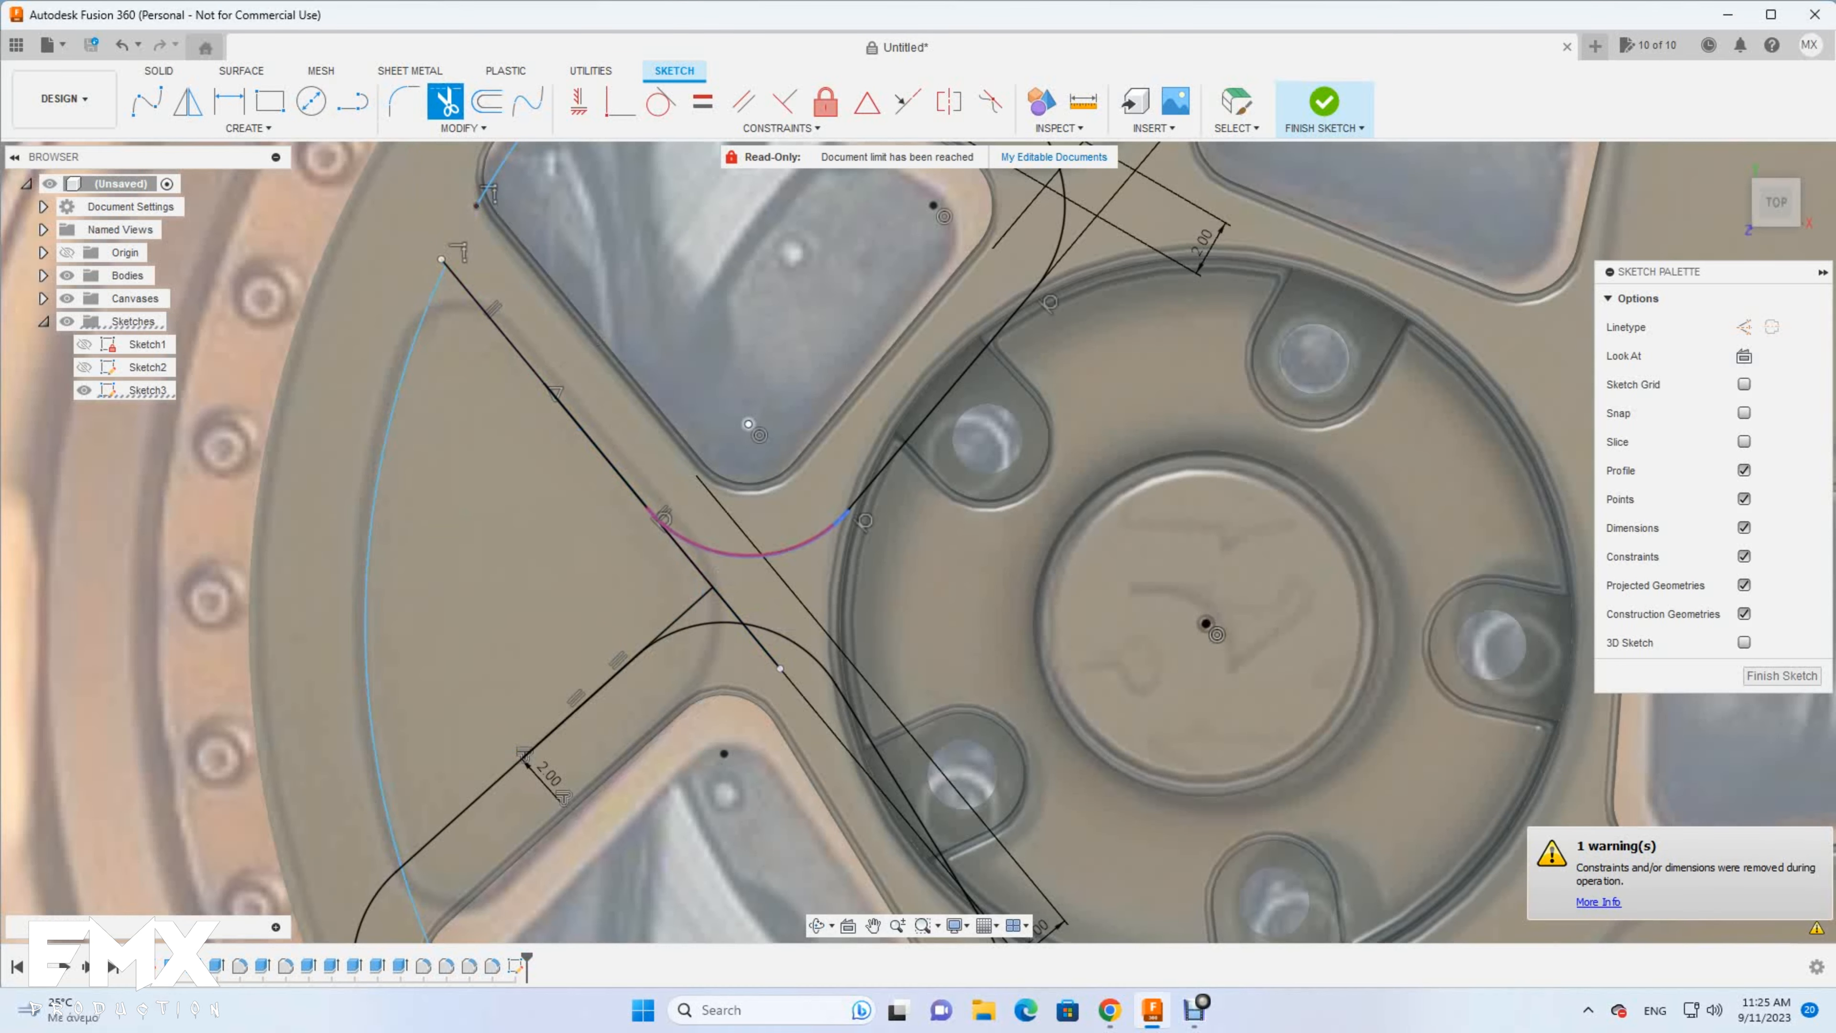
click(664, 516)
scroll(714, 615, down, 4)
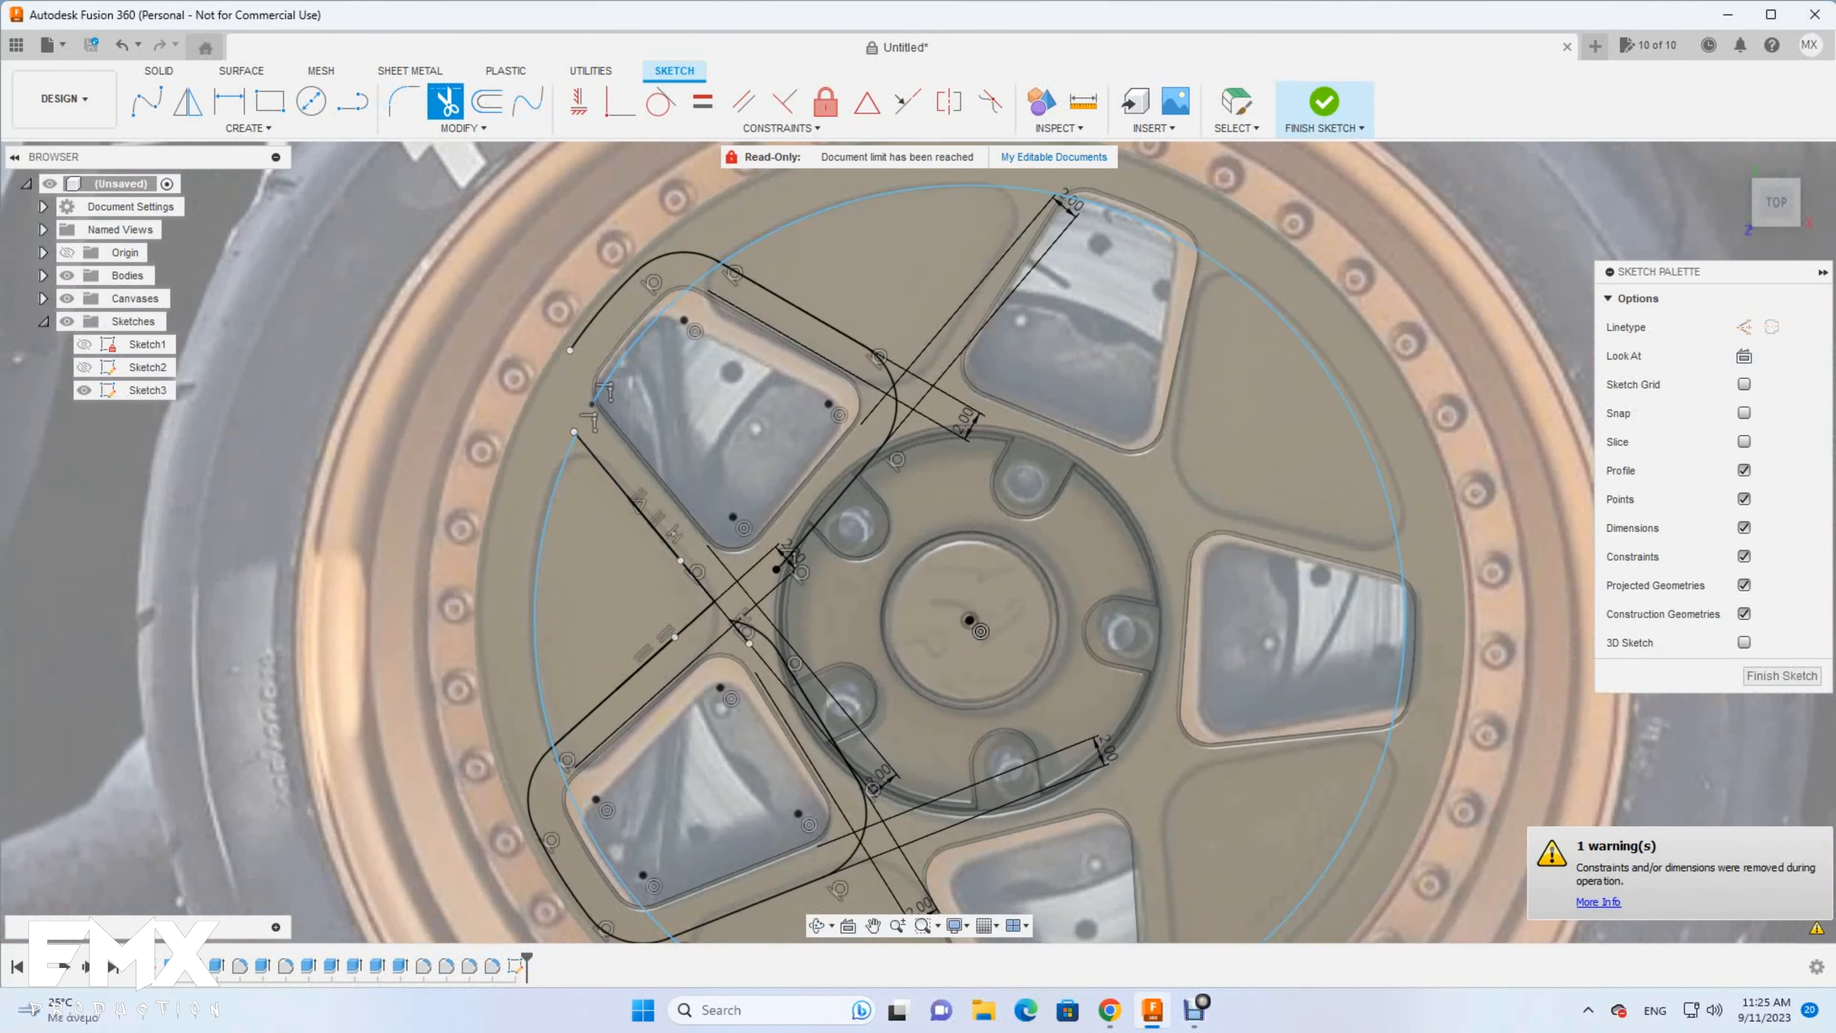
scroll(549, 763, down, 5)
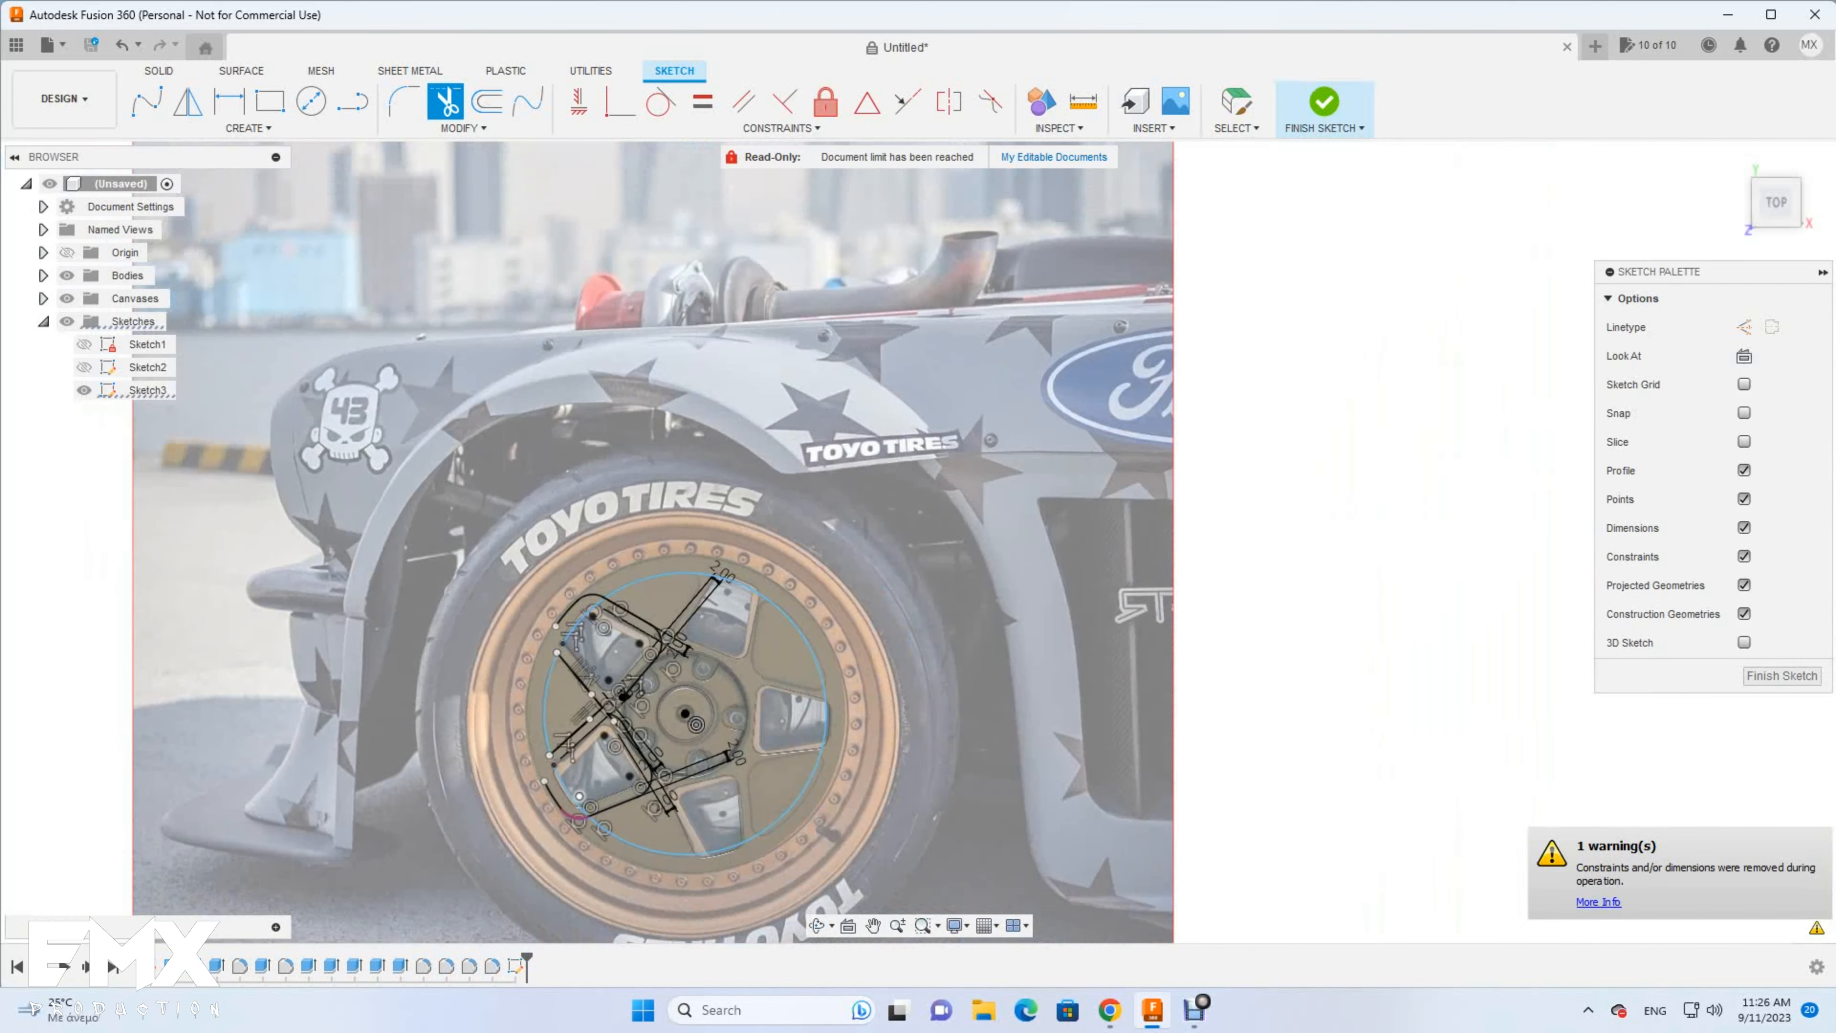
scroll(576, 818, up, 5)
click(615, 831)
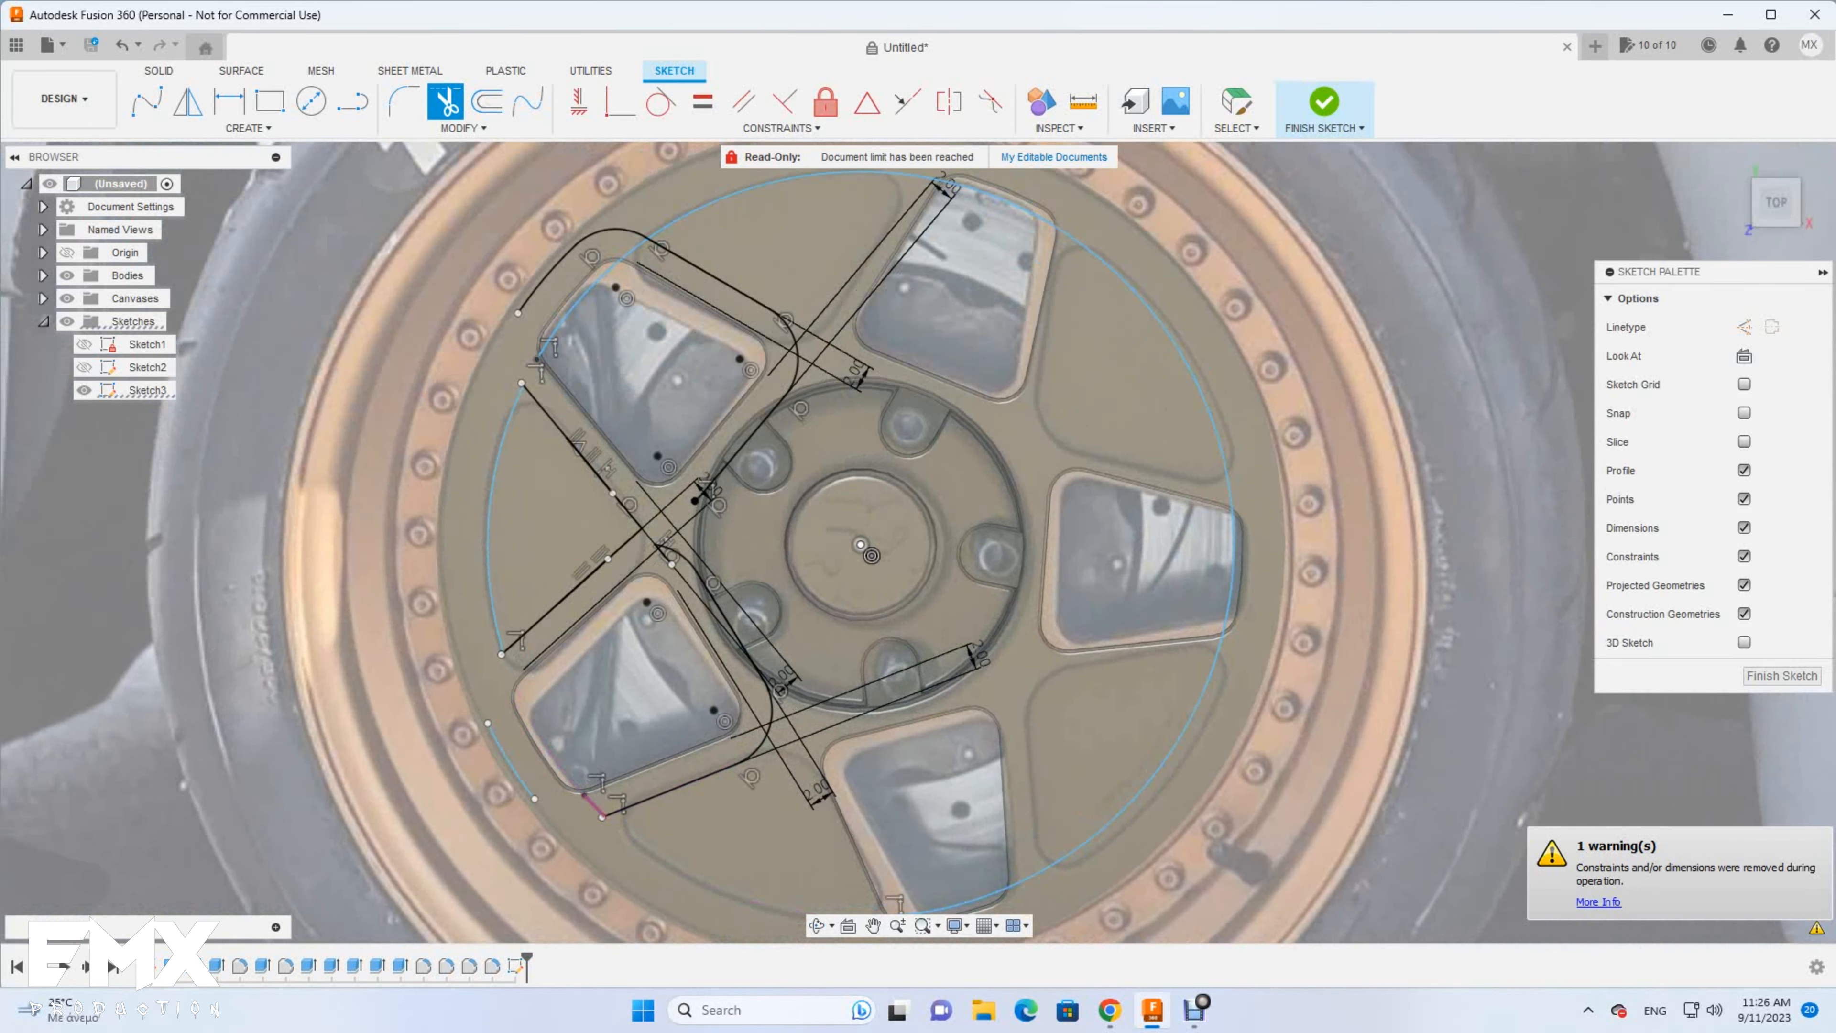
click(770, 726)
click(733, 632)
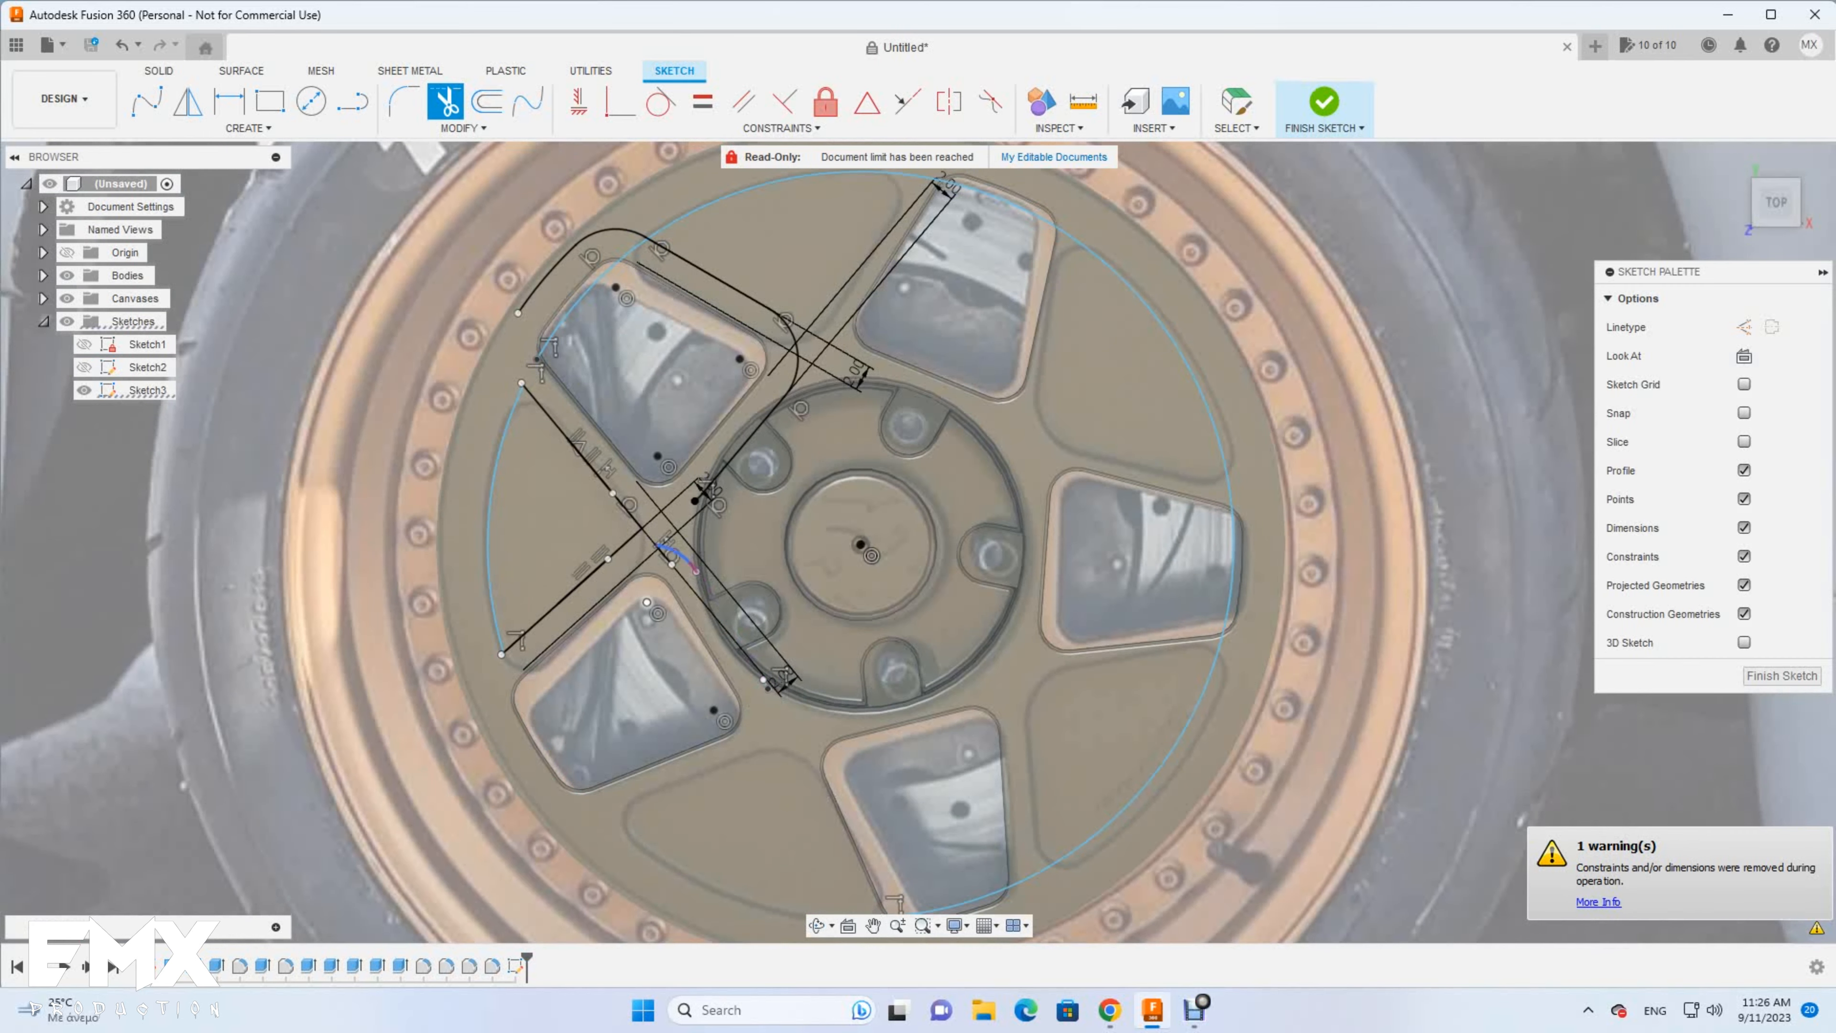
click(692, 568)
click(1150, 779)
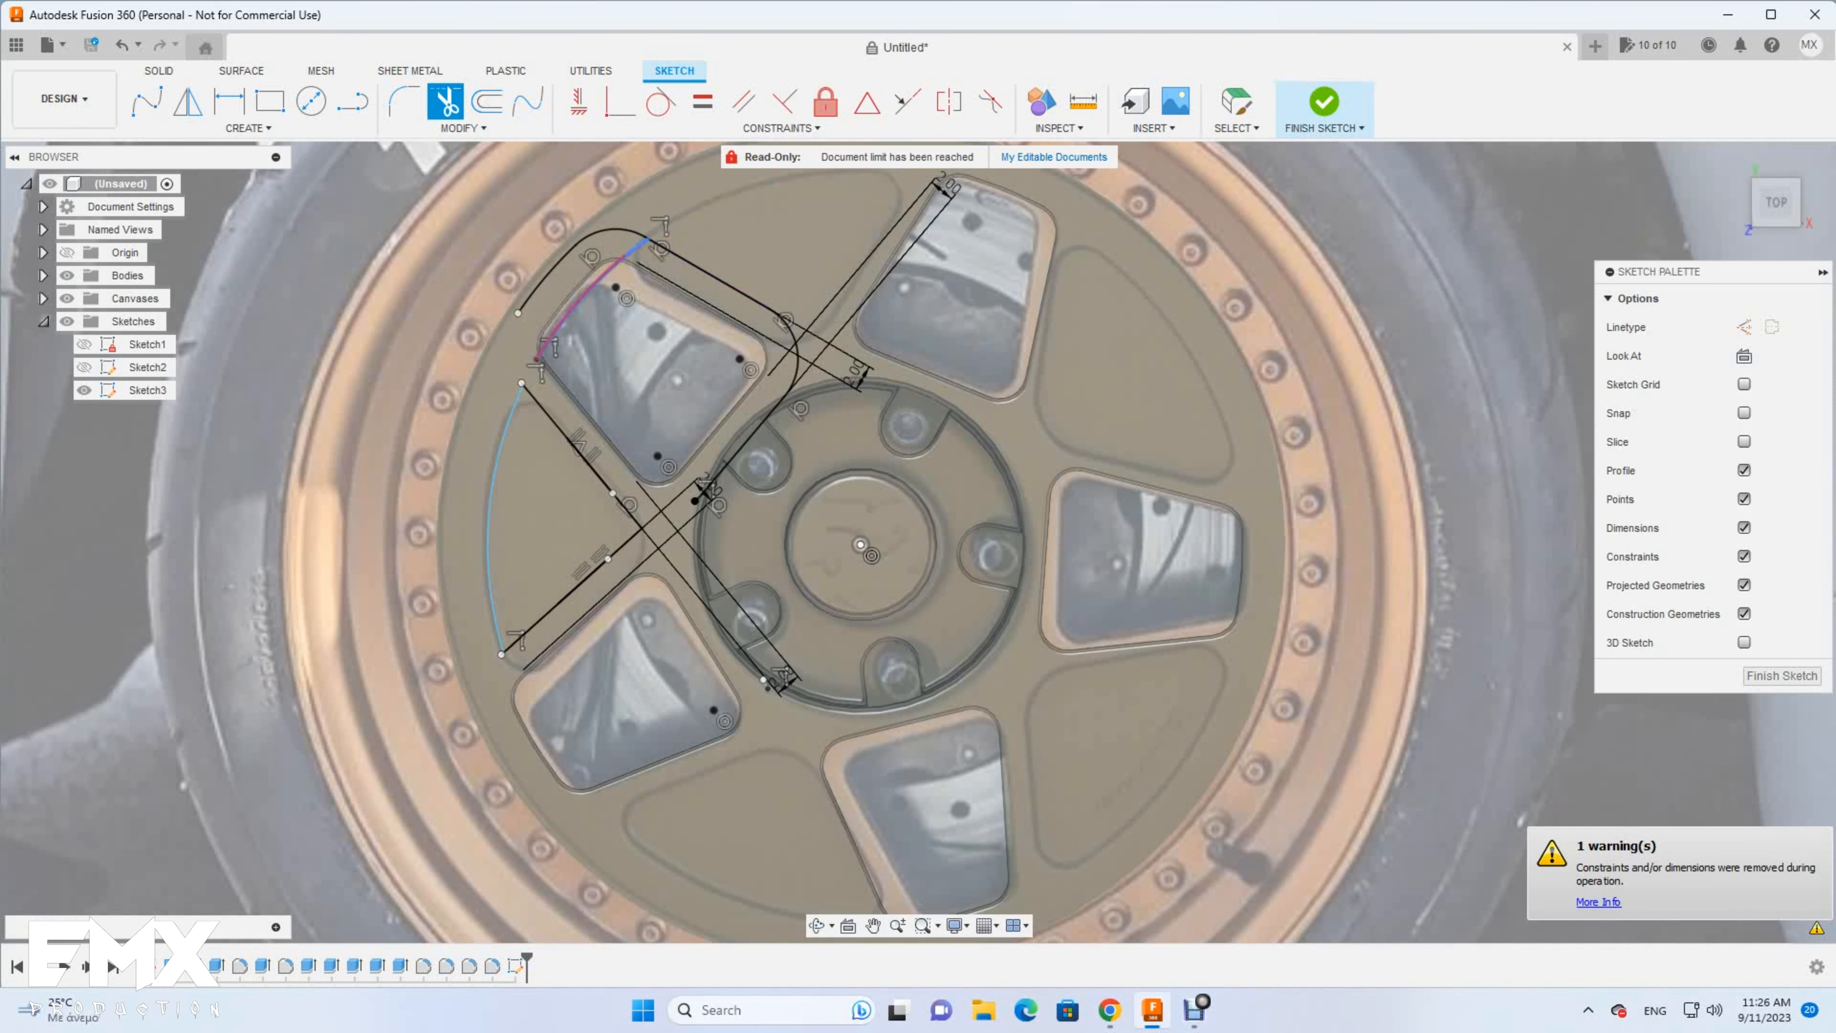
click(798, 356)
click(747, 440)
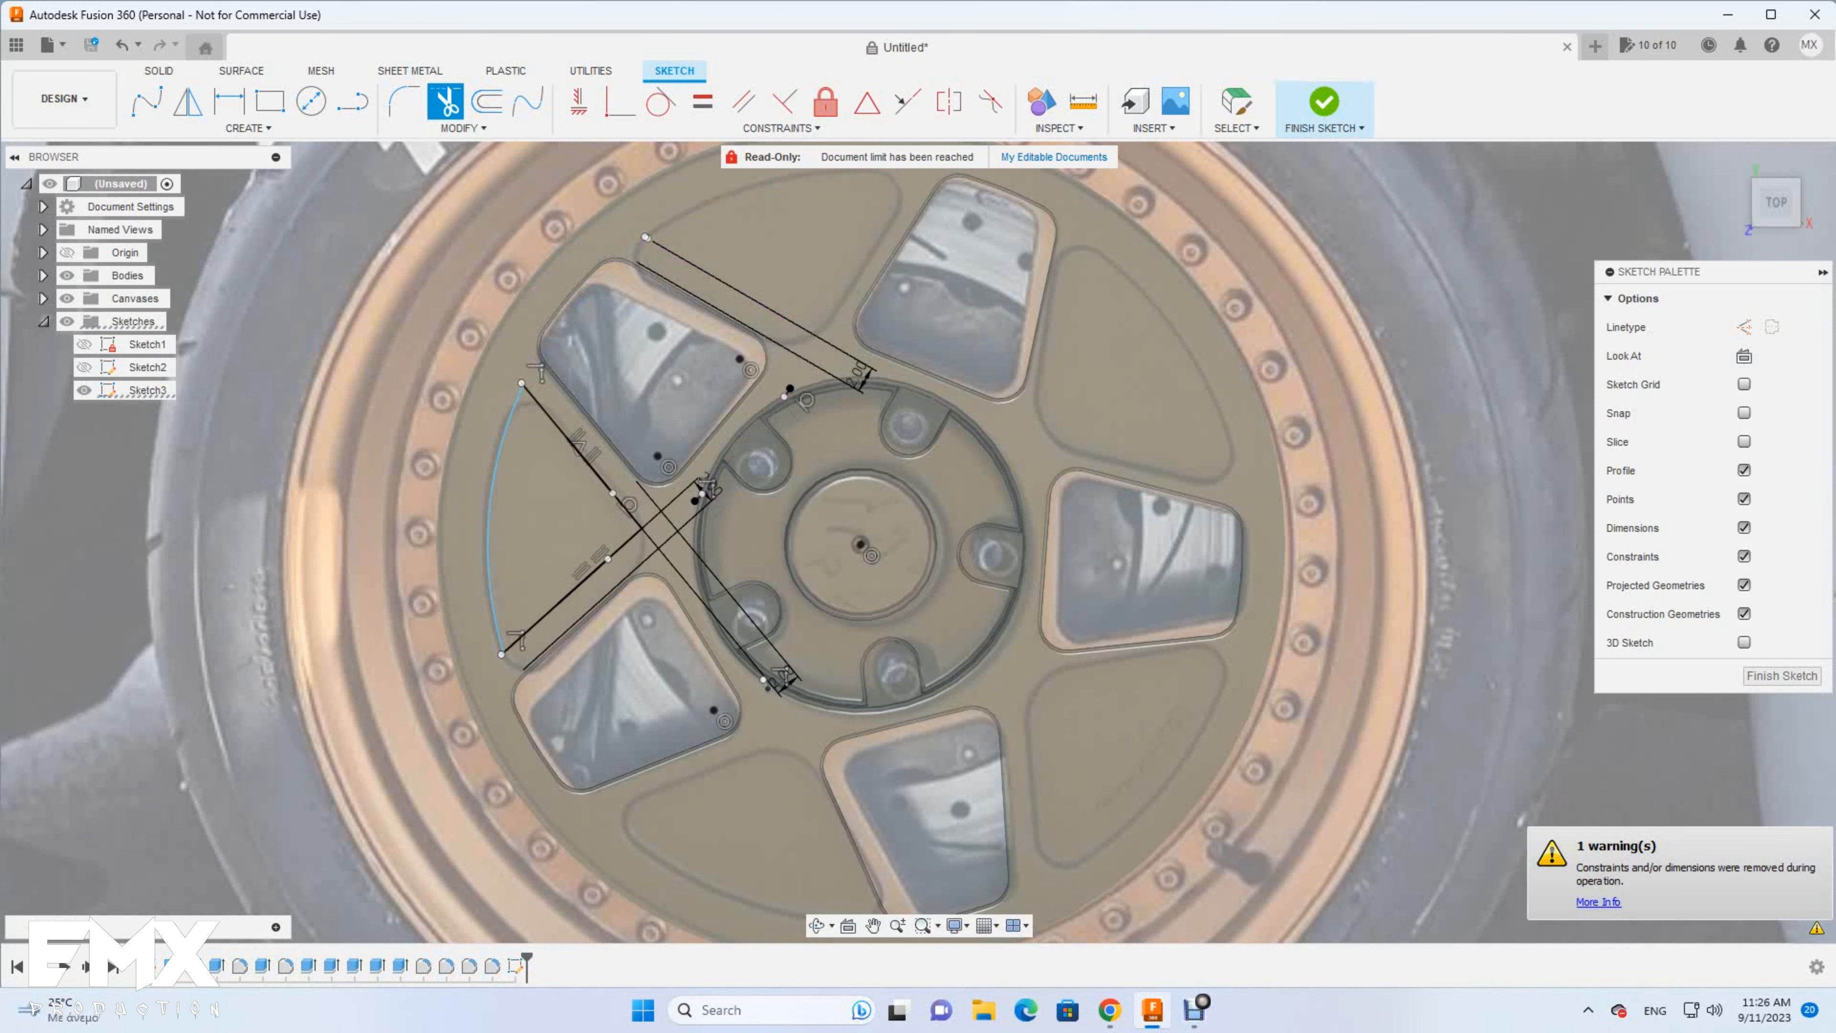
Trim the small overhangs at the two outer corners where the panel's straight sides meet its outer arc
scroll(698, 497, up, 3)
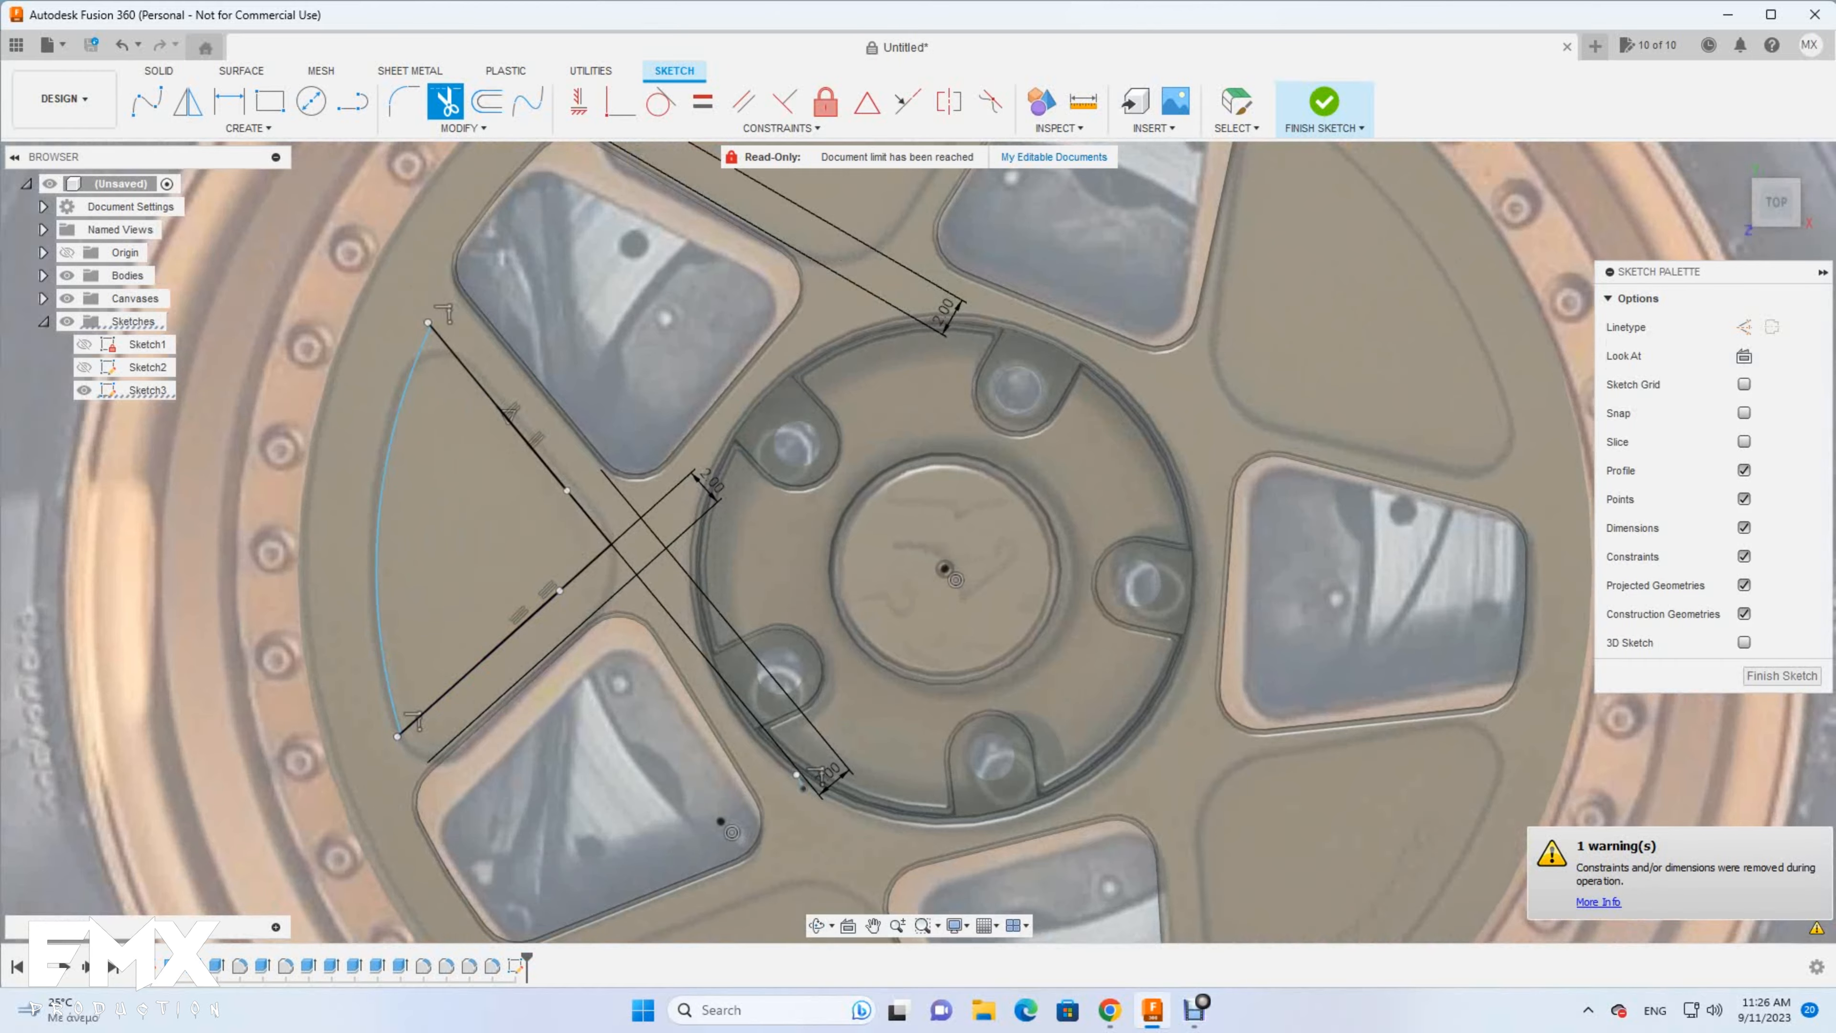
scroll(420, 331, up, 8)
click(478, 309)
scroll(403, 353, down, 9)
scroll(403, 597, up, 5)
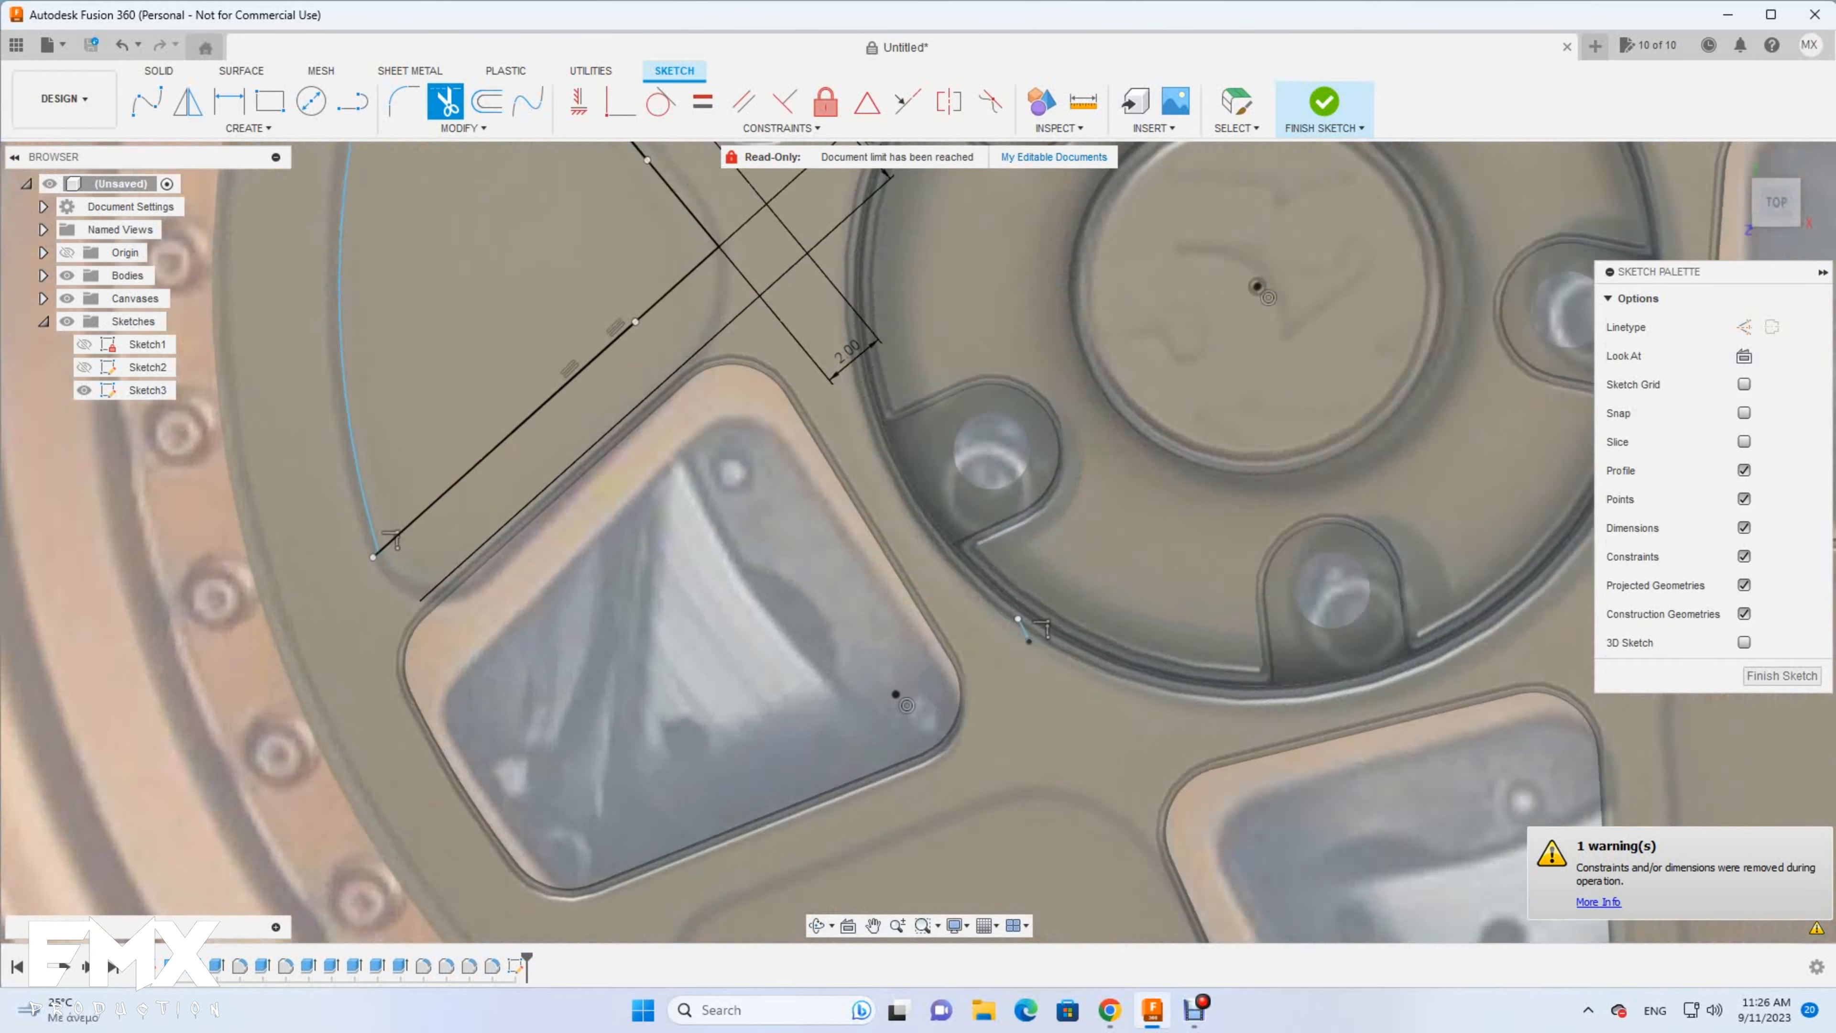
scroll(362, 610, up, 6)
click(396, 478)
scroll(354, 632, down, 11)
scroll(550, 418, up, 1)
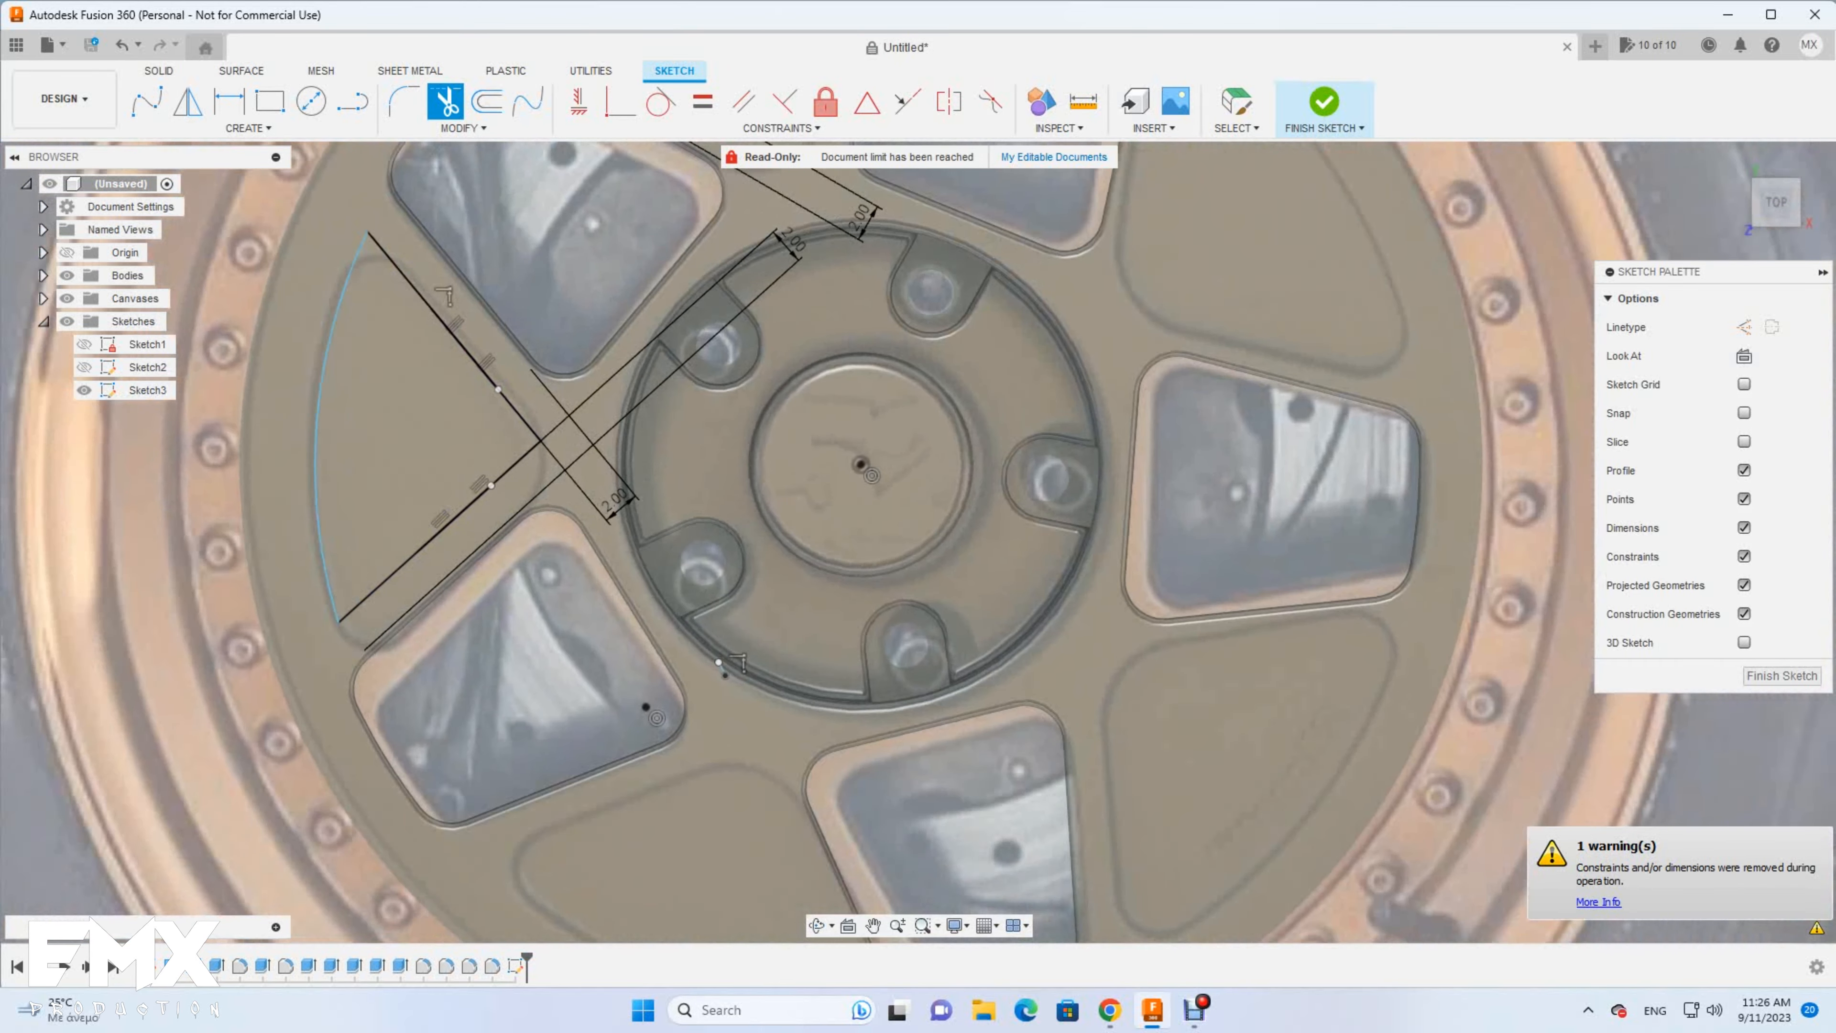
Round all three corners of the triangular panel profile with 2 mm sketch fillets
click(404, 102)
click(367, 233)
text(2)
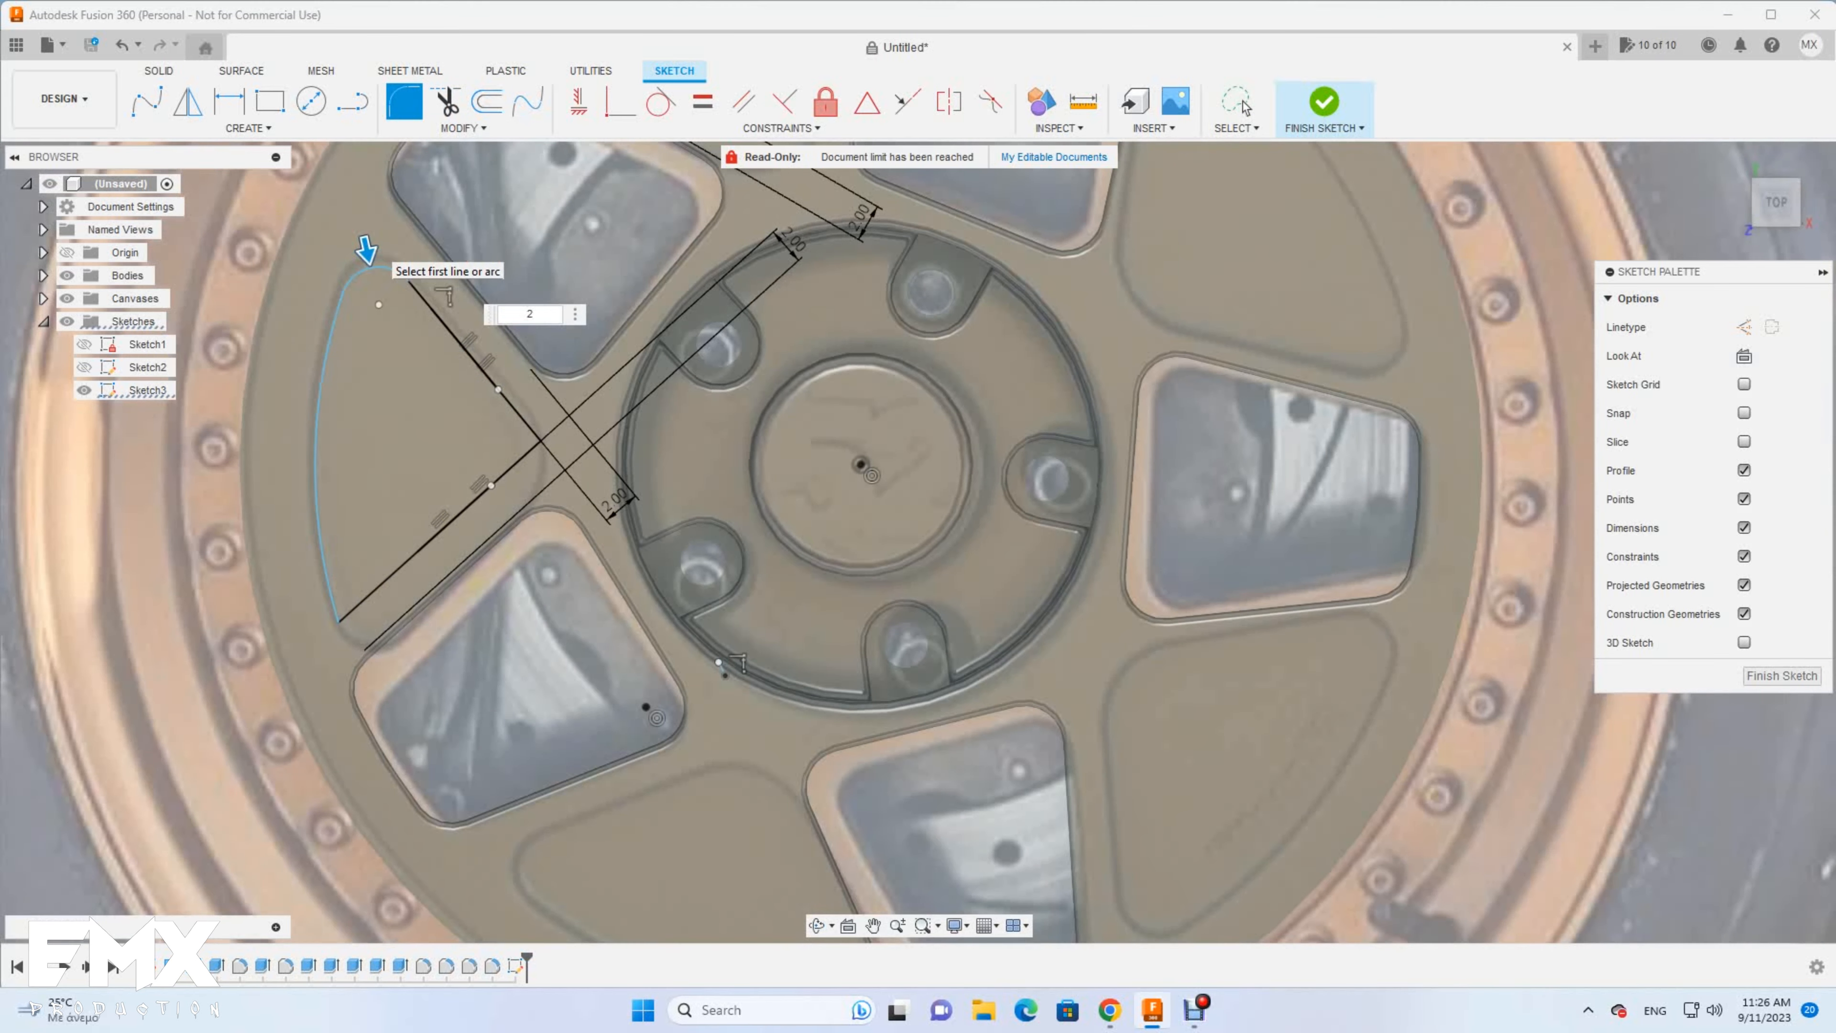
key(Return)
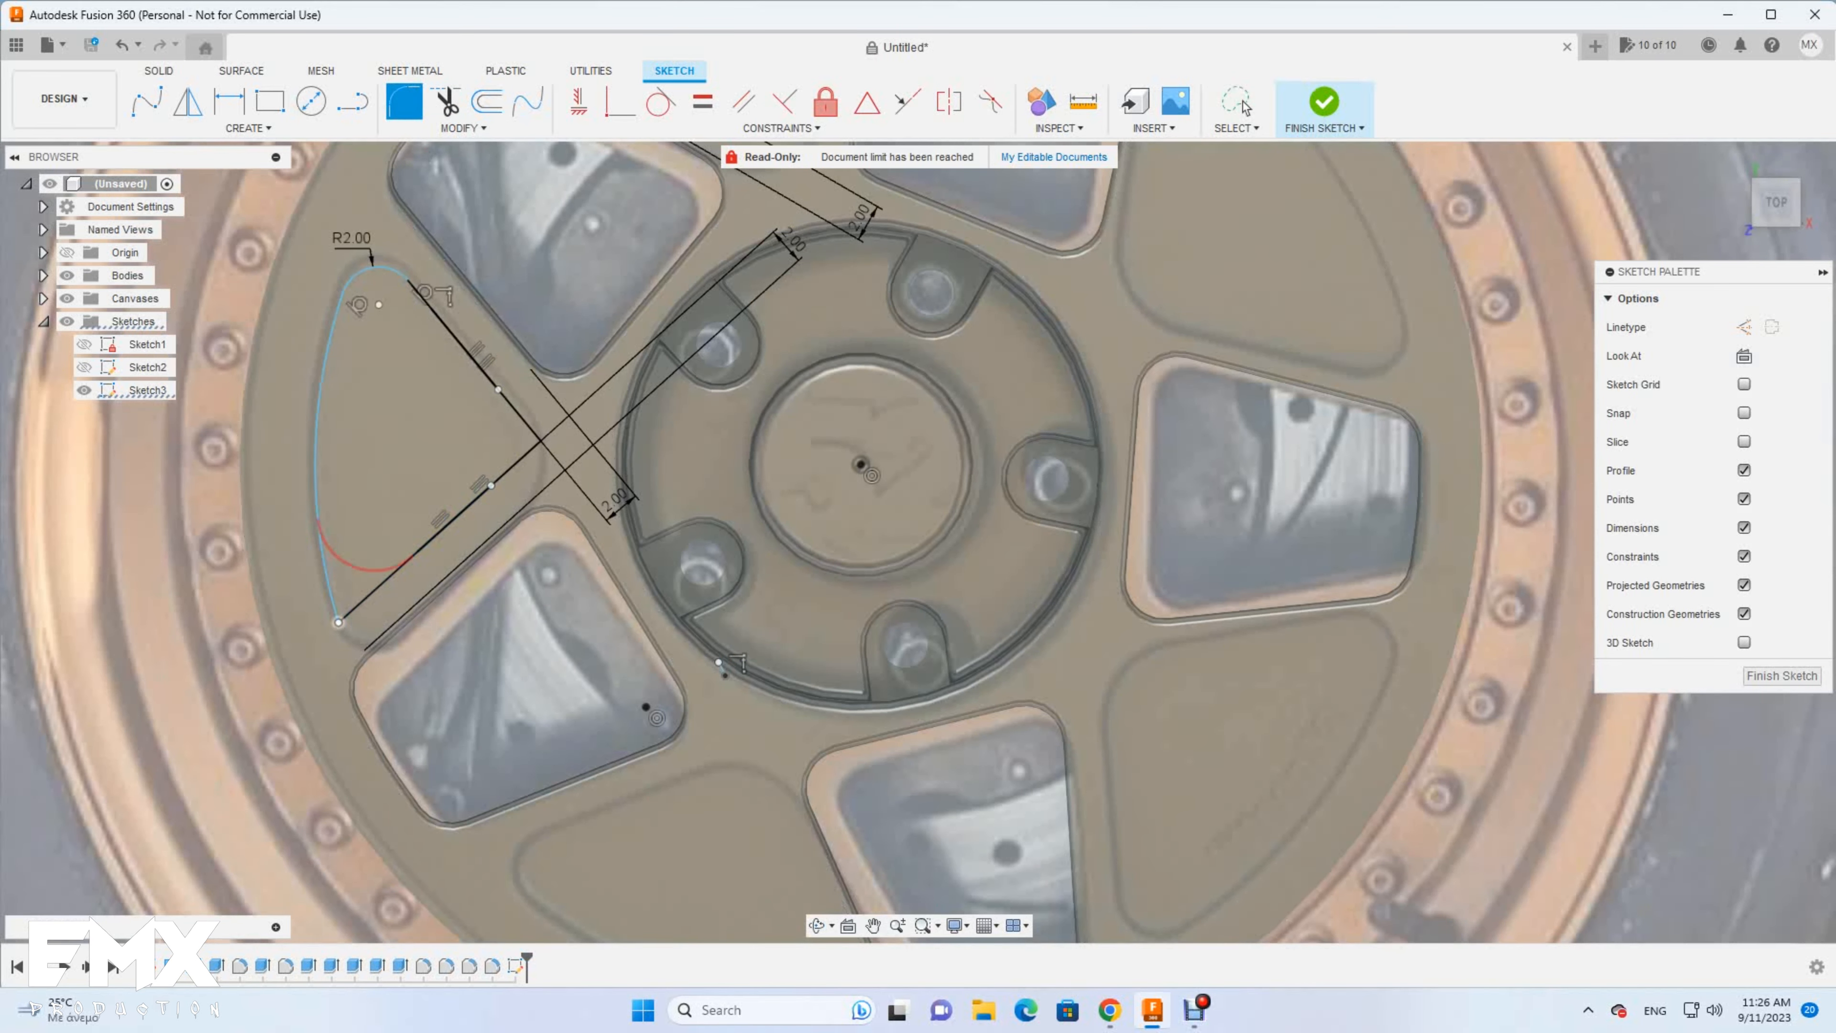
click(338, 603)
key(Return)
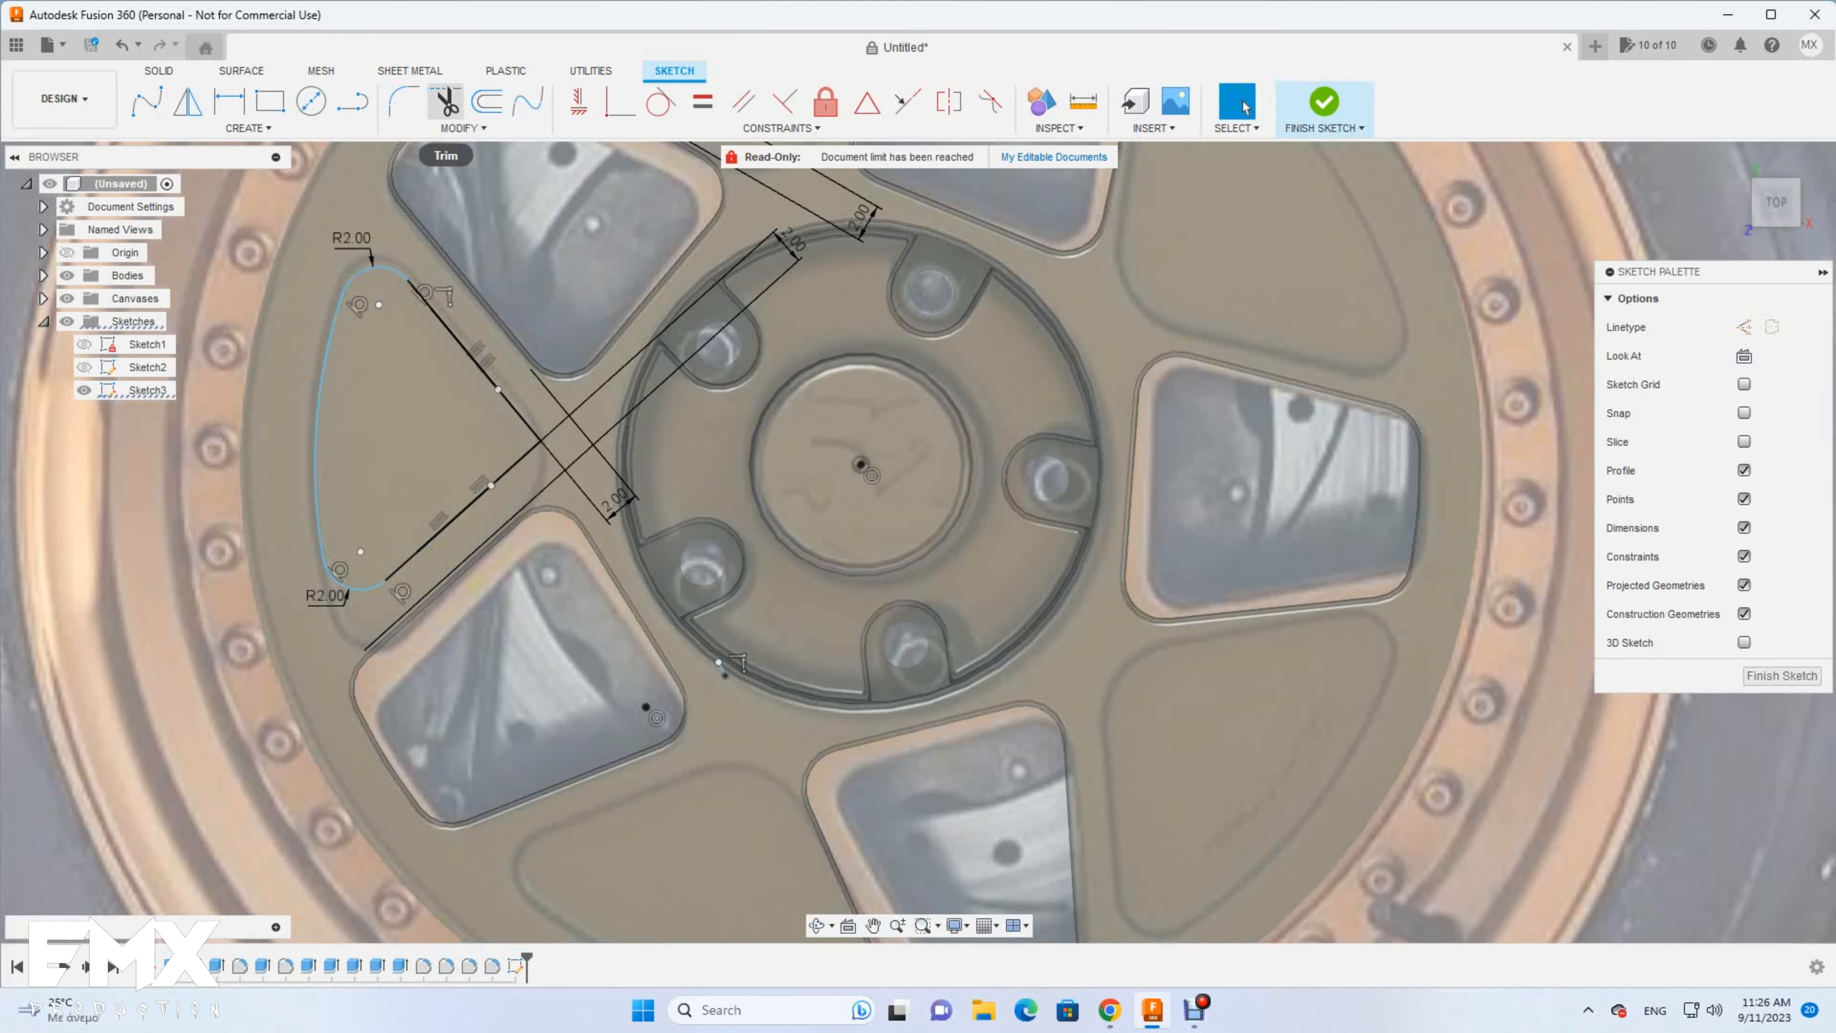
click(404, 101)
scroll(529, 476, up, 3)
click(544, 427)
click(1236, 103)
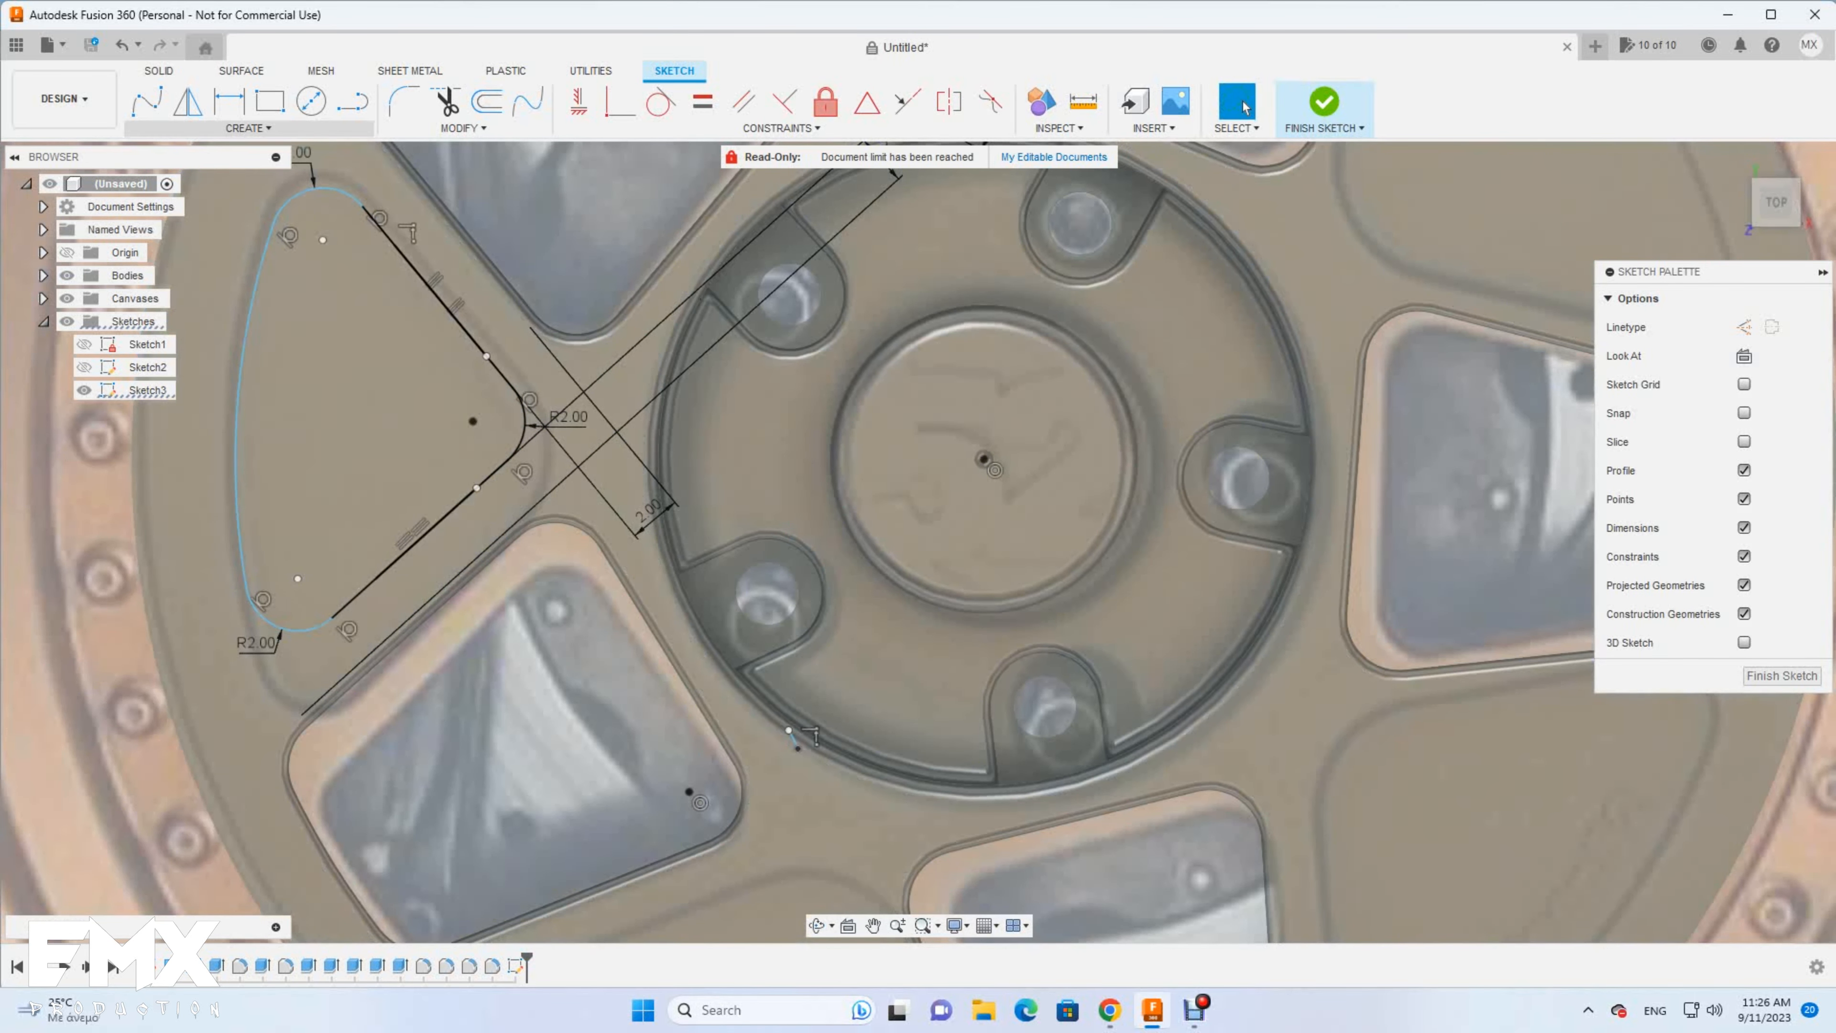
Circular-pattern the rounded panel profile around the wheel's centre with a quantity of 5 and finish the sketch
click(248, 129)
click(195, 381)
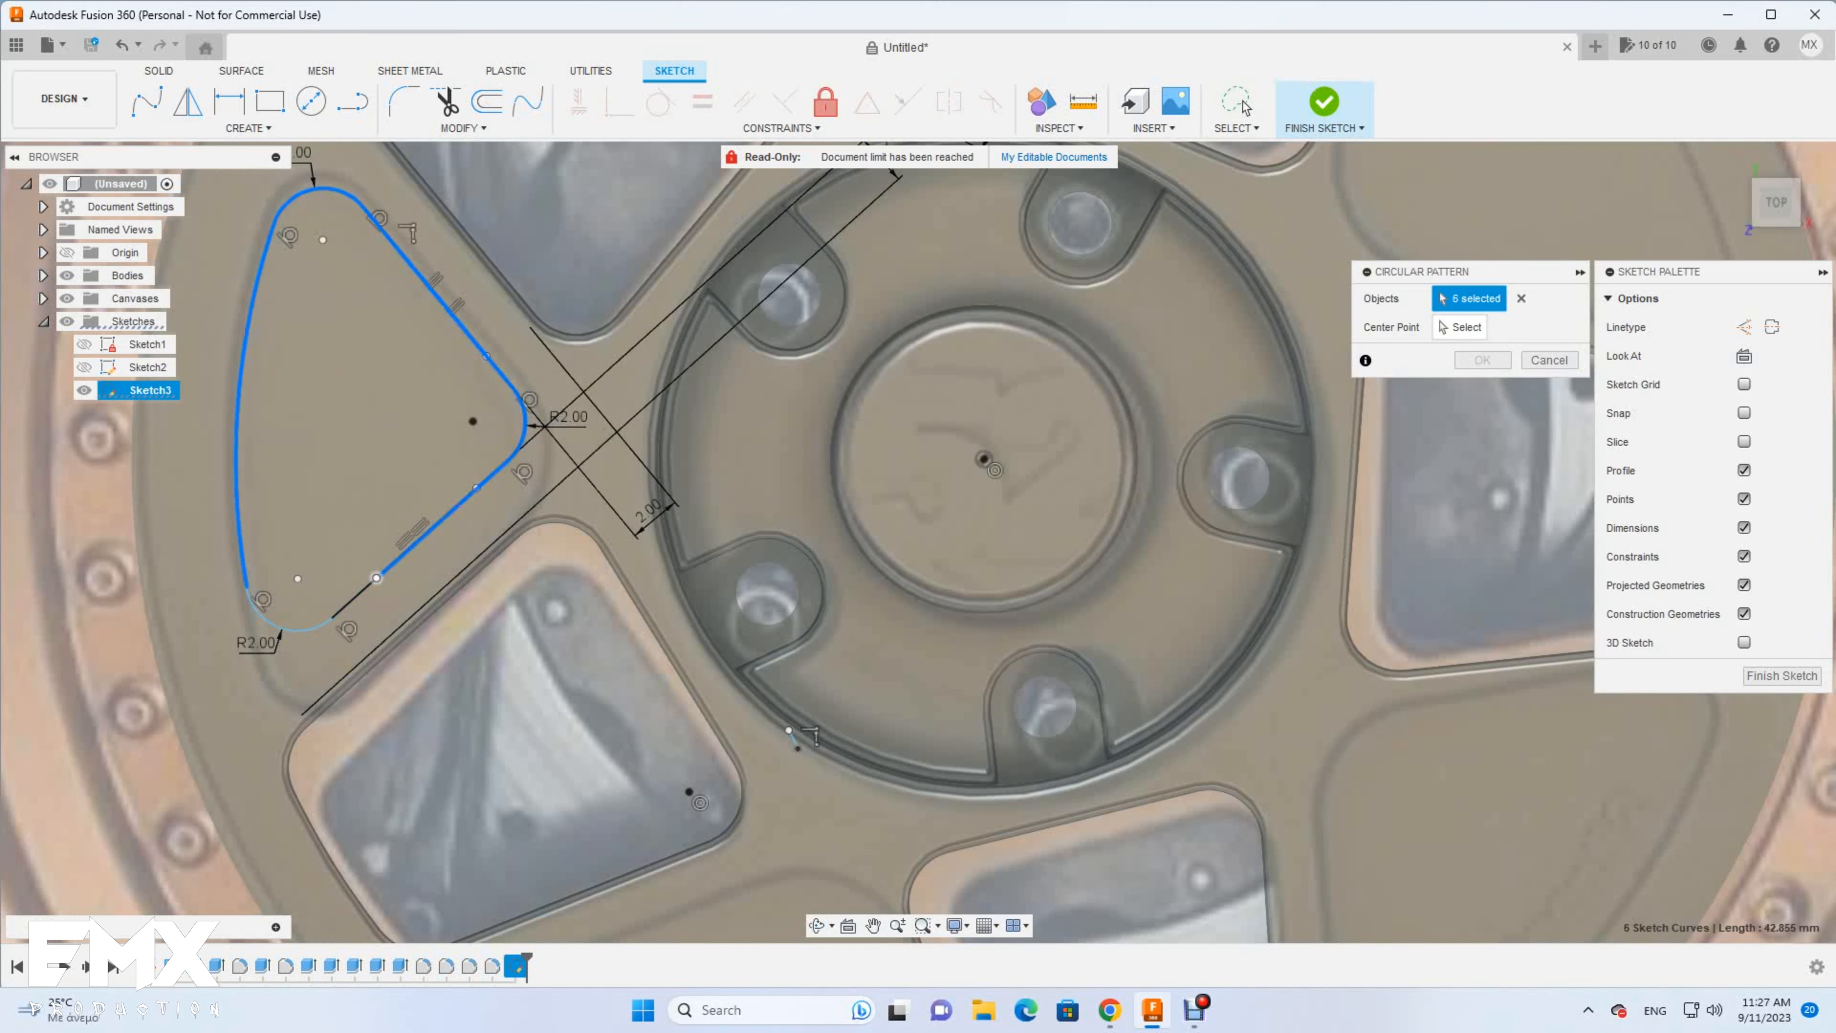
click(1459, 328)
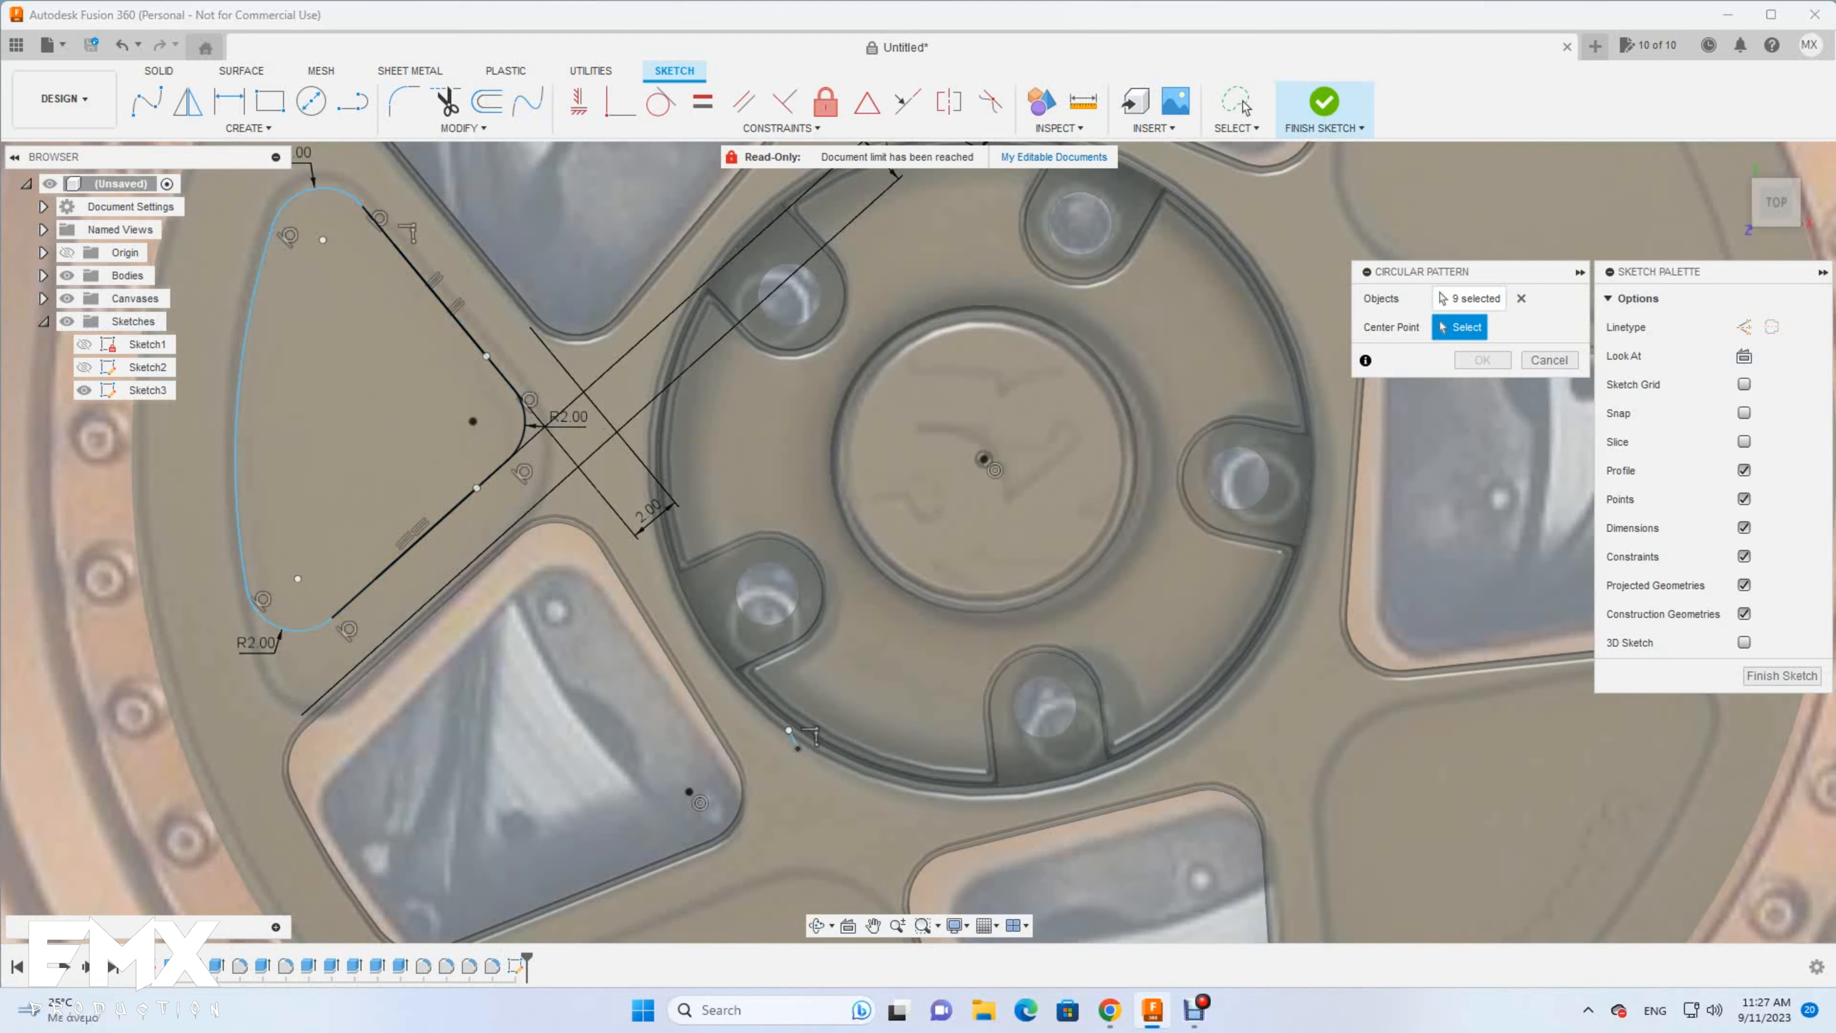
click(984, 459)
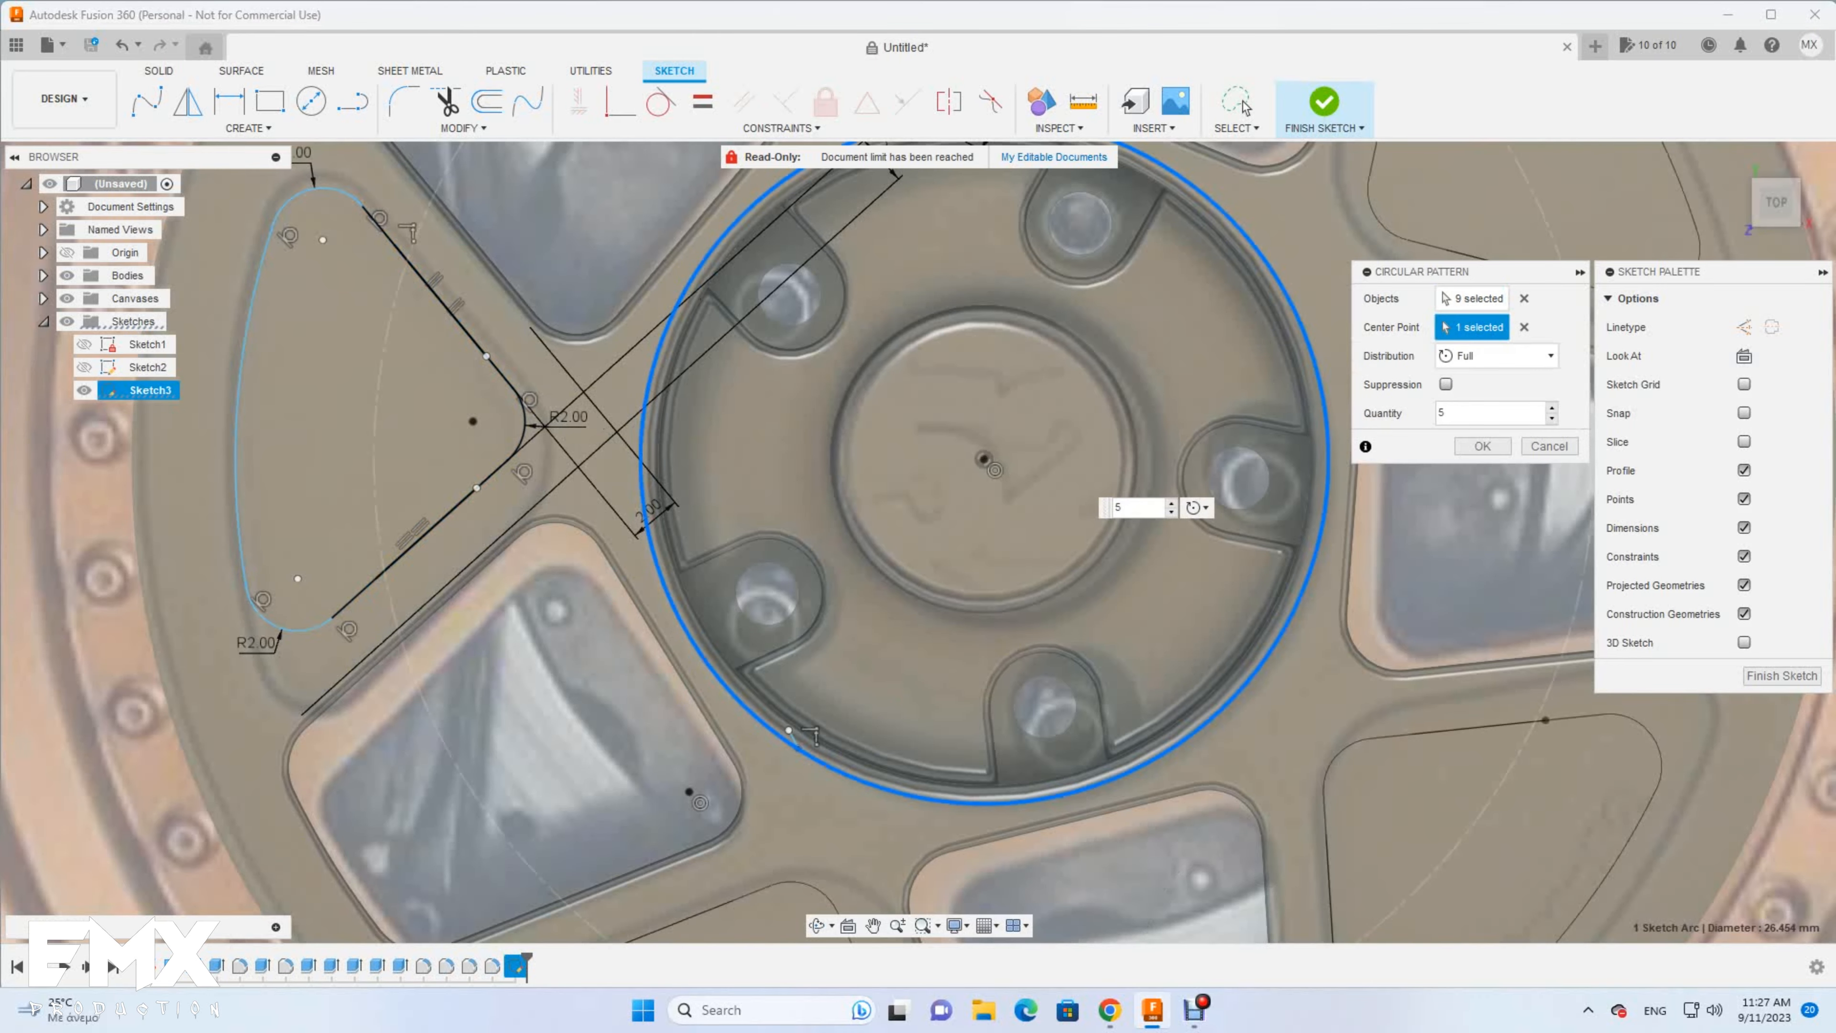
key(Return)
click(1324, 102)
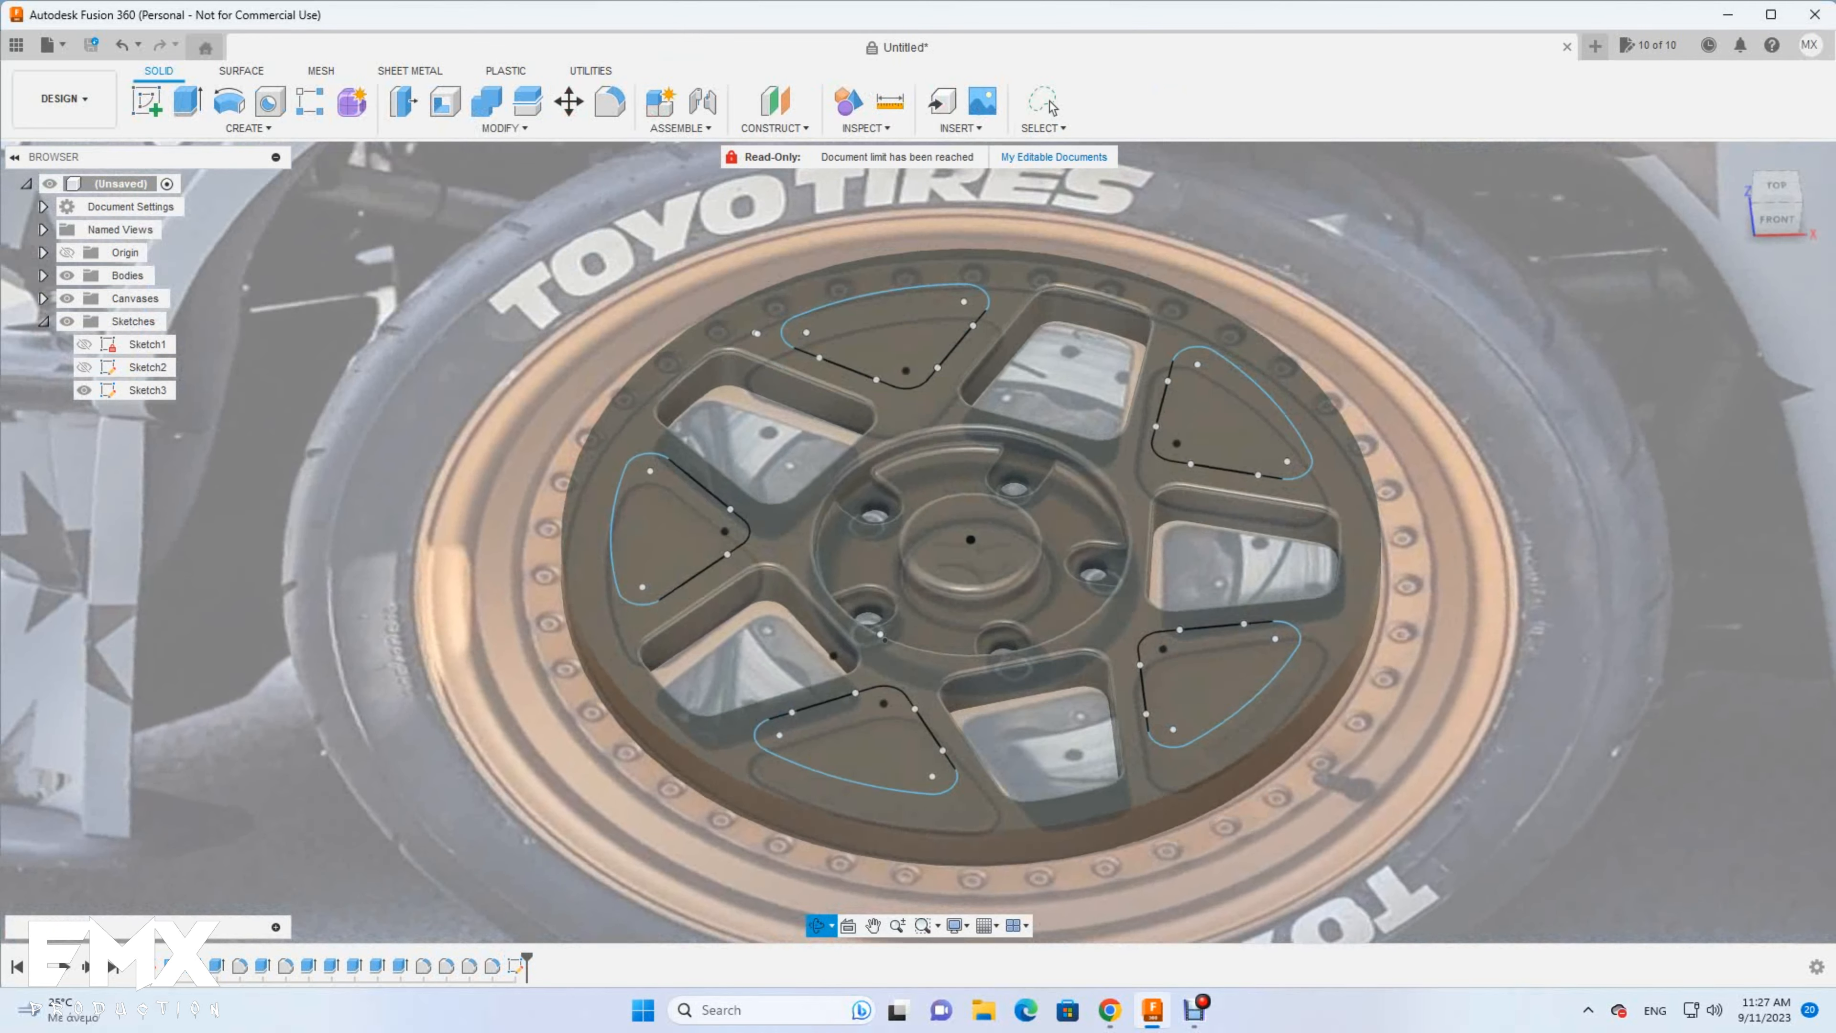
Extrude-cut the five panel profiles 2 mm deep into the wheel's front face and hide the reference canvas
key(e)
click(882, 333)
click(1229, 412)
click(1218, 683)
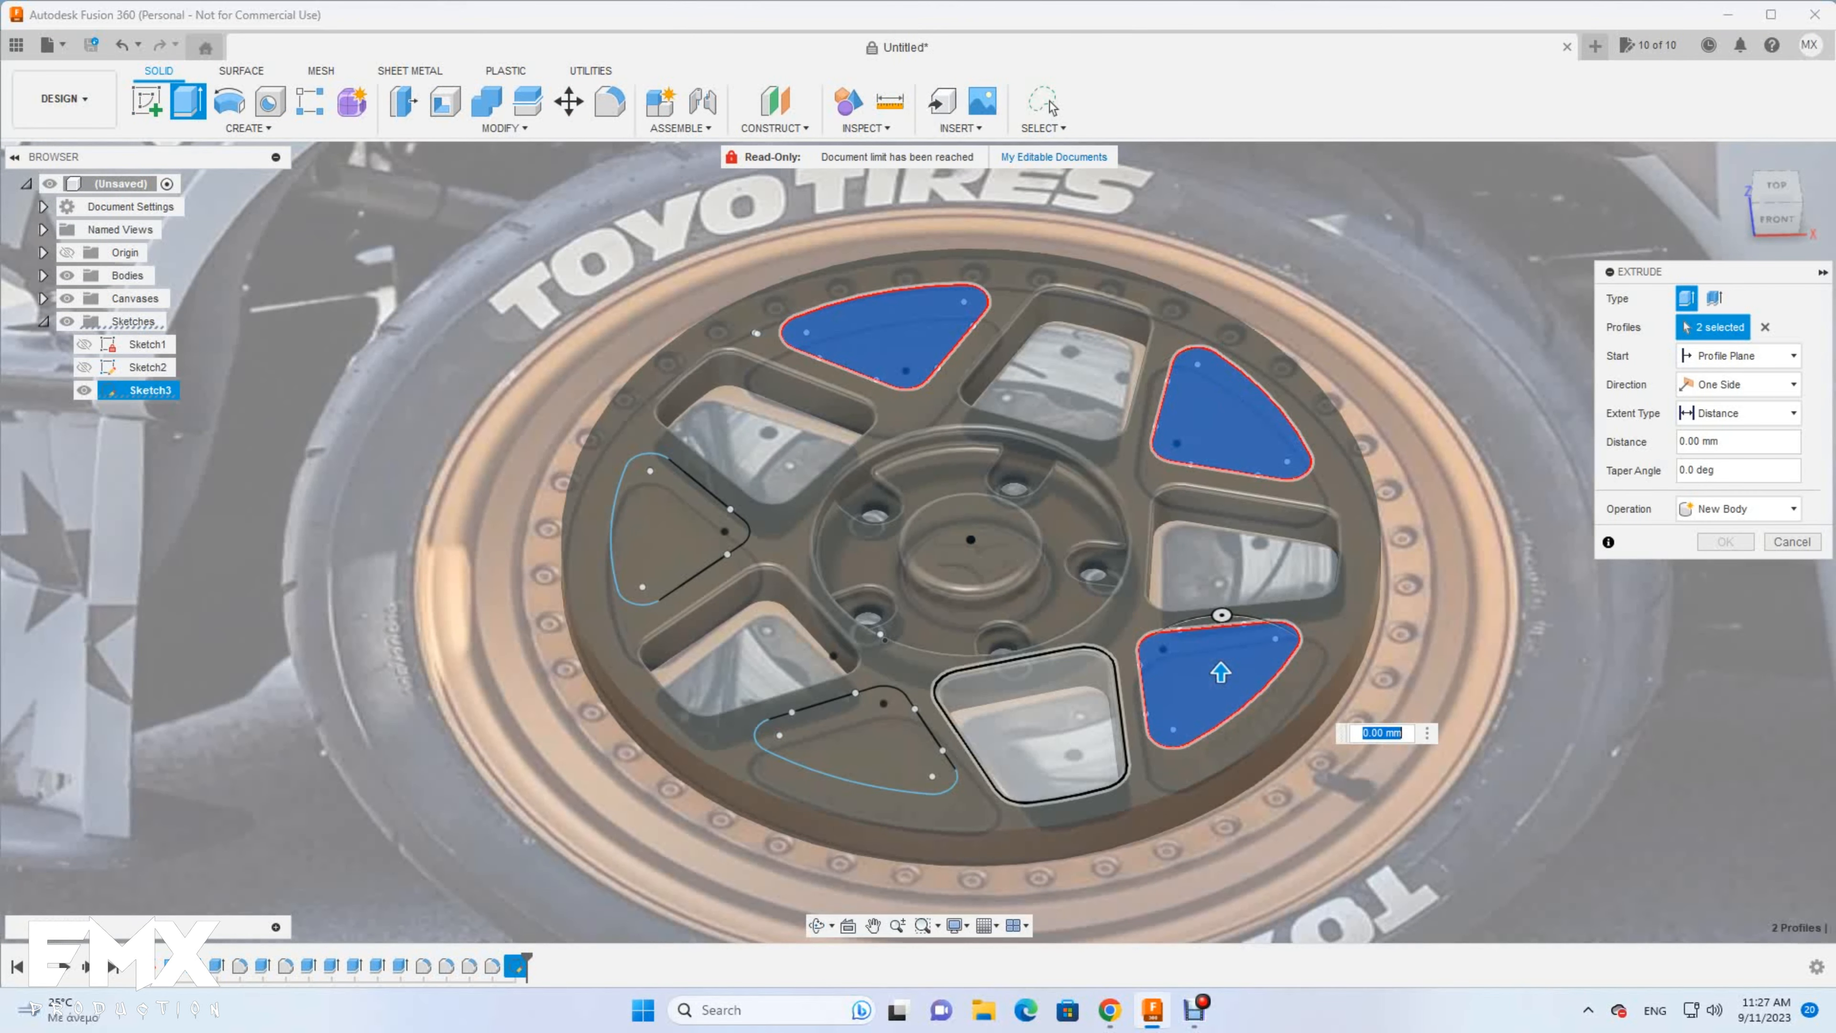
click(853, 745)
click(665, 535)
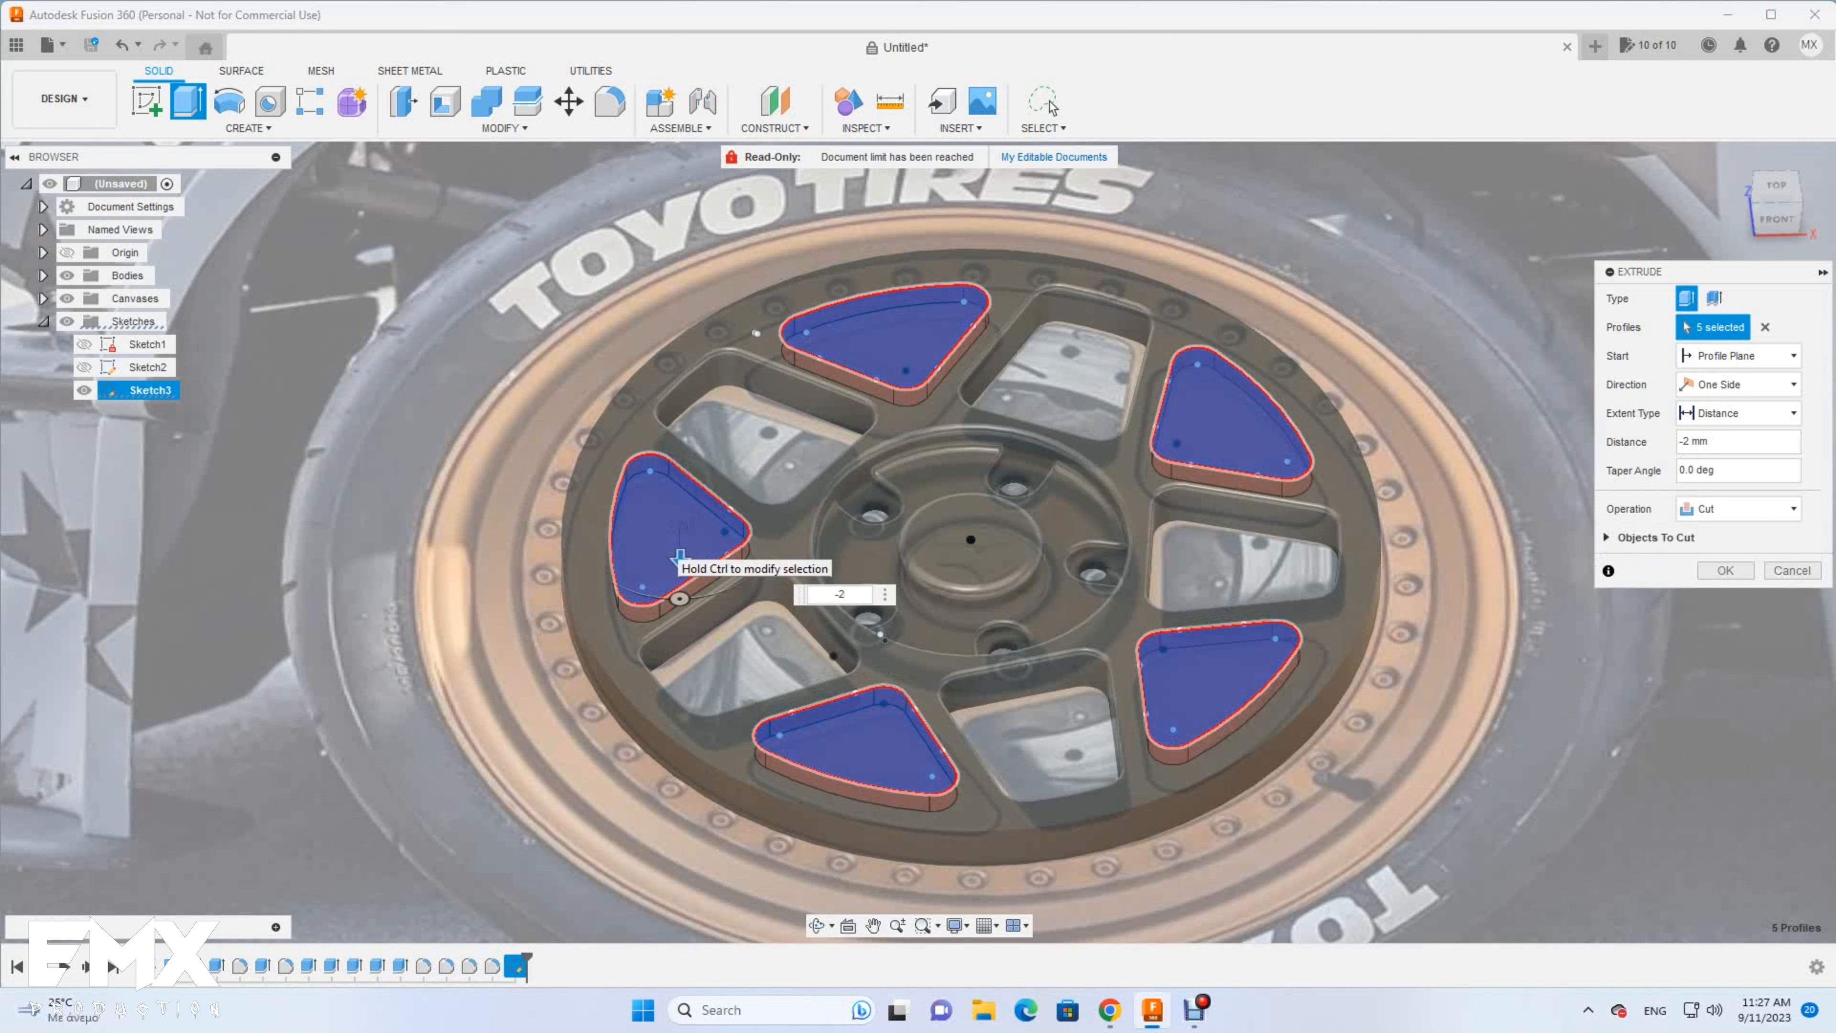
key(Return)
click(67, 298)
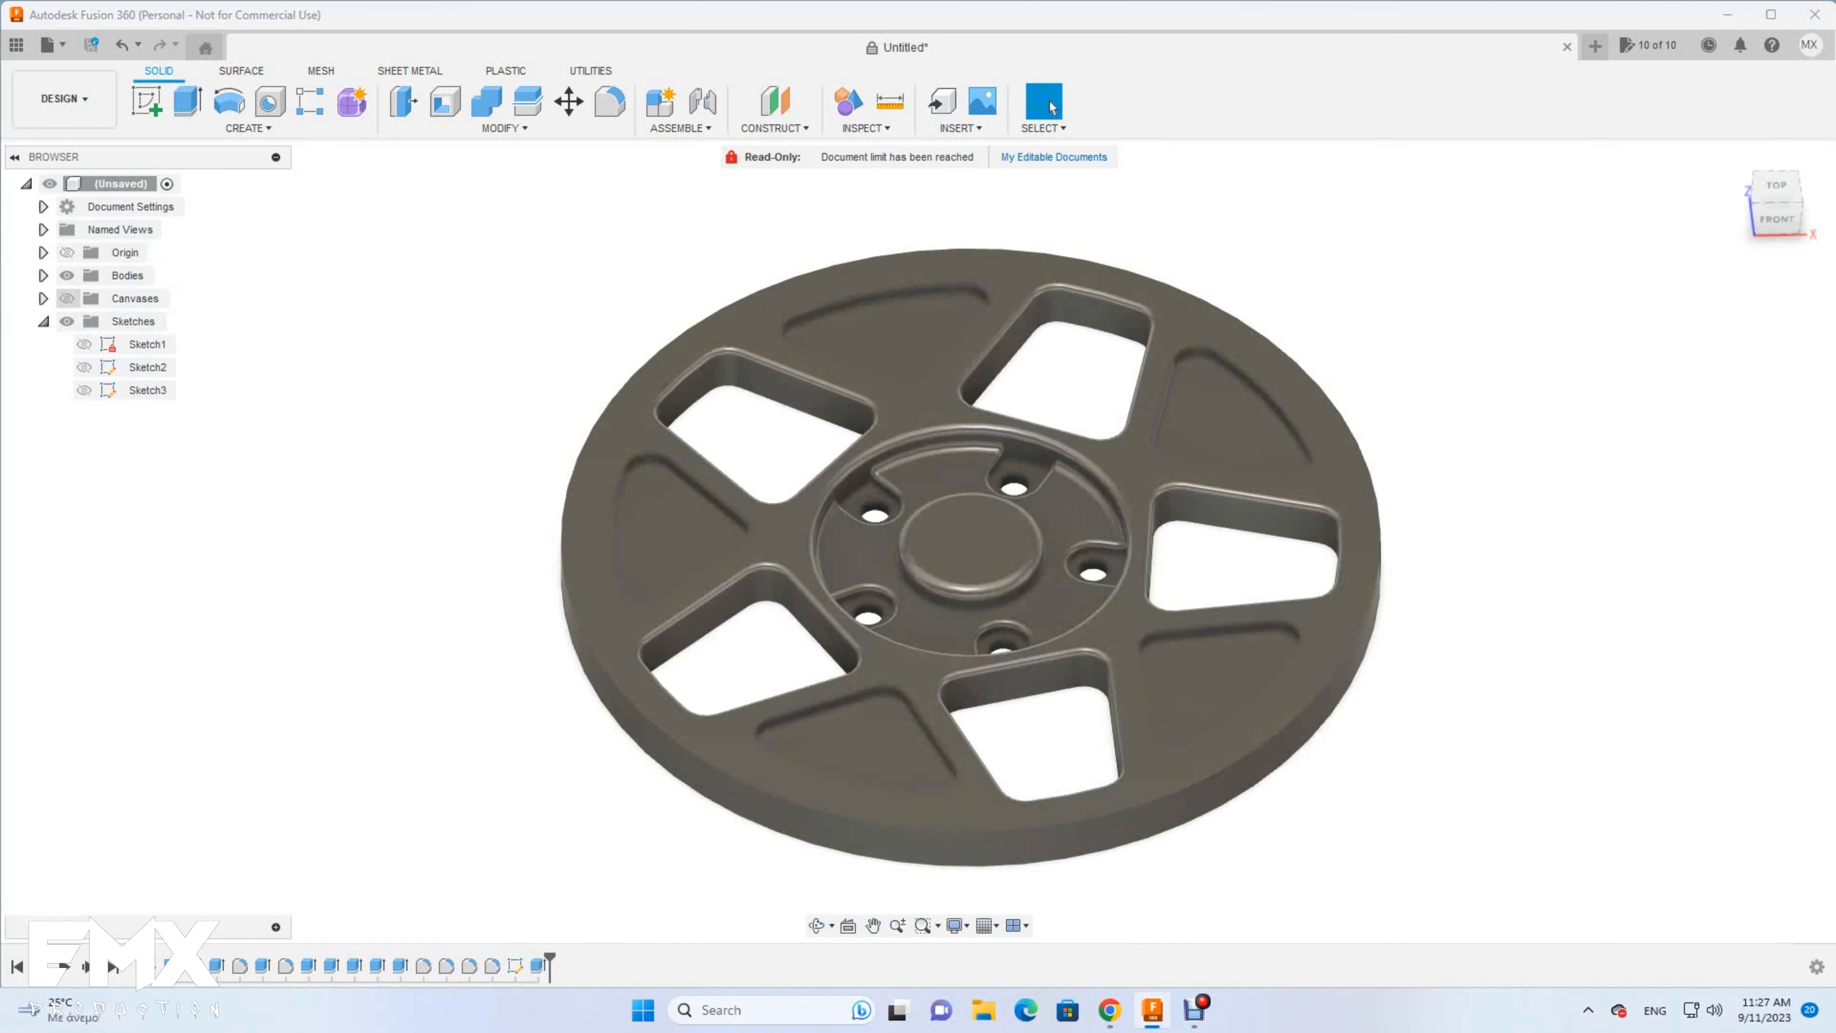
Fillet the edges of all five recessed triangular panels with a 0.5 mm radius
click(610, 101)
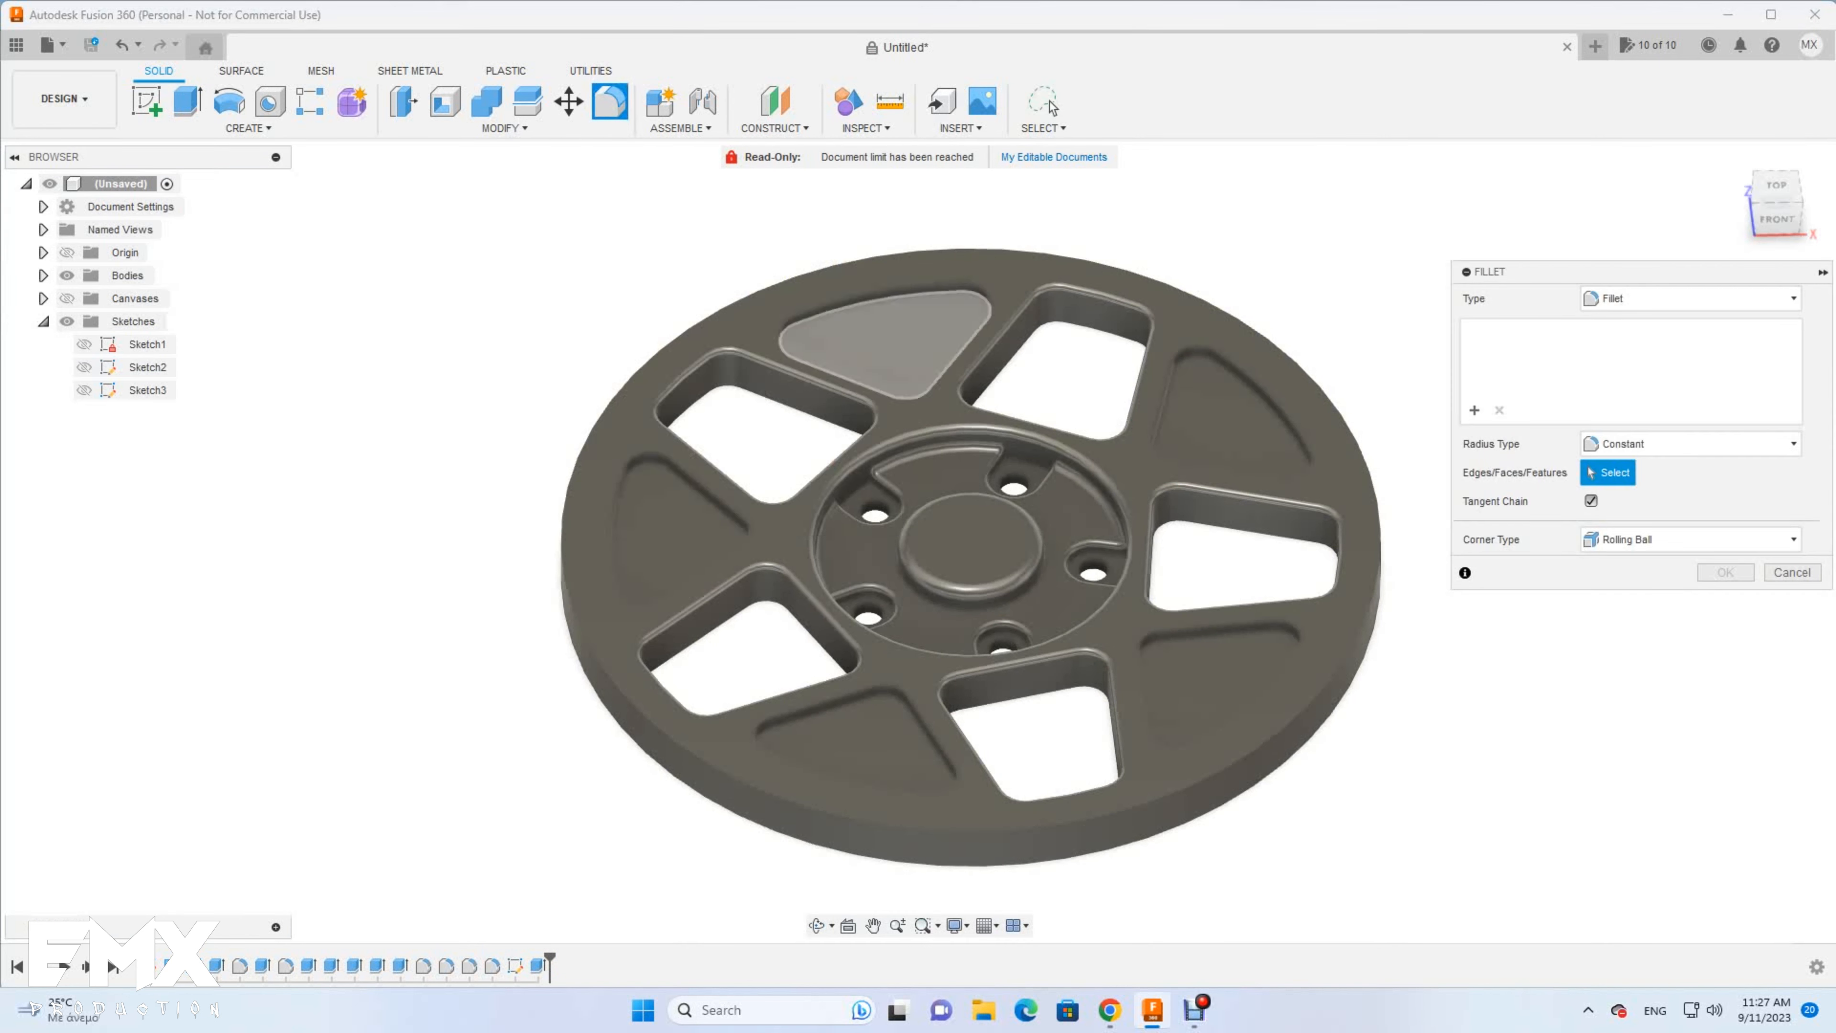
click(886, 295)
click(886, 290)
click(1256, 399)
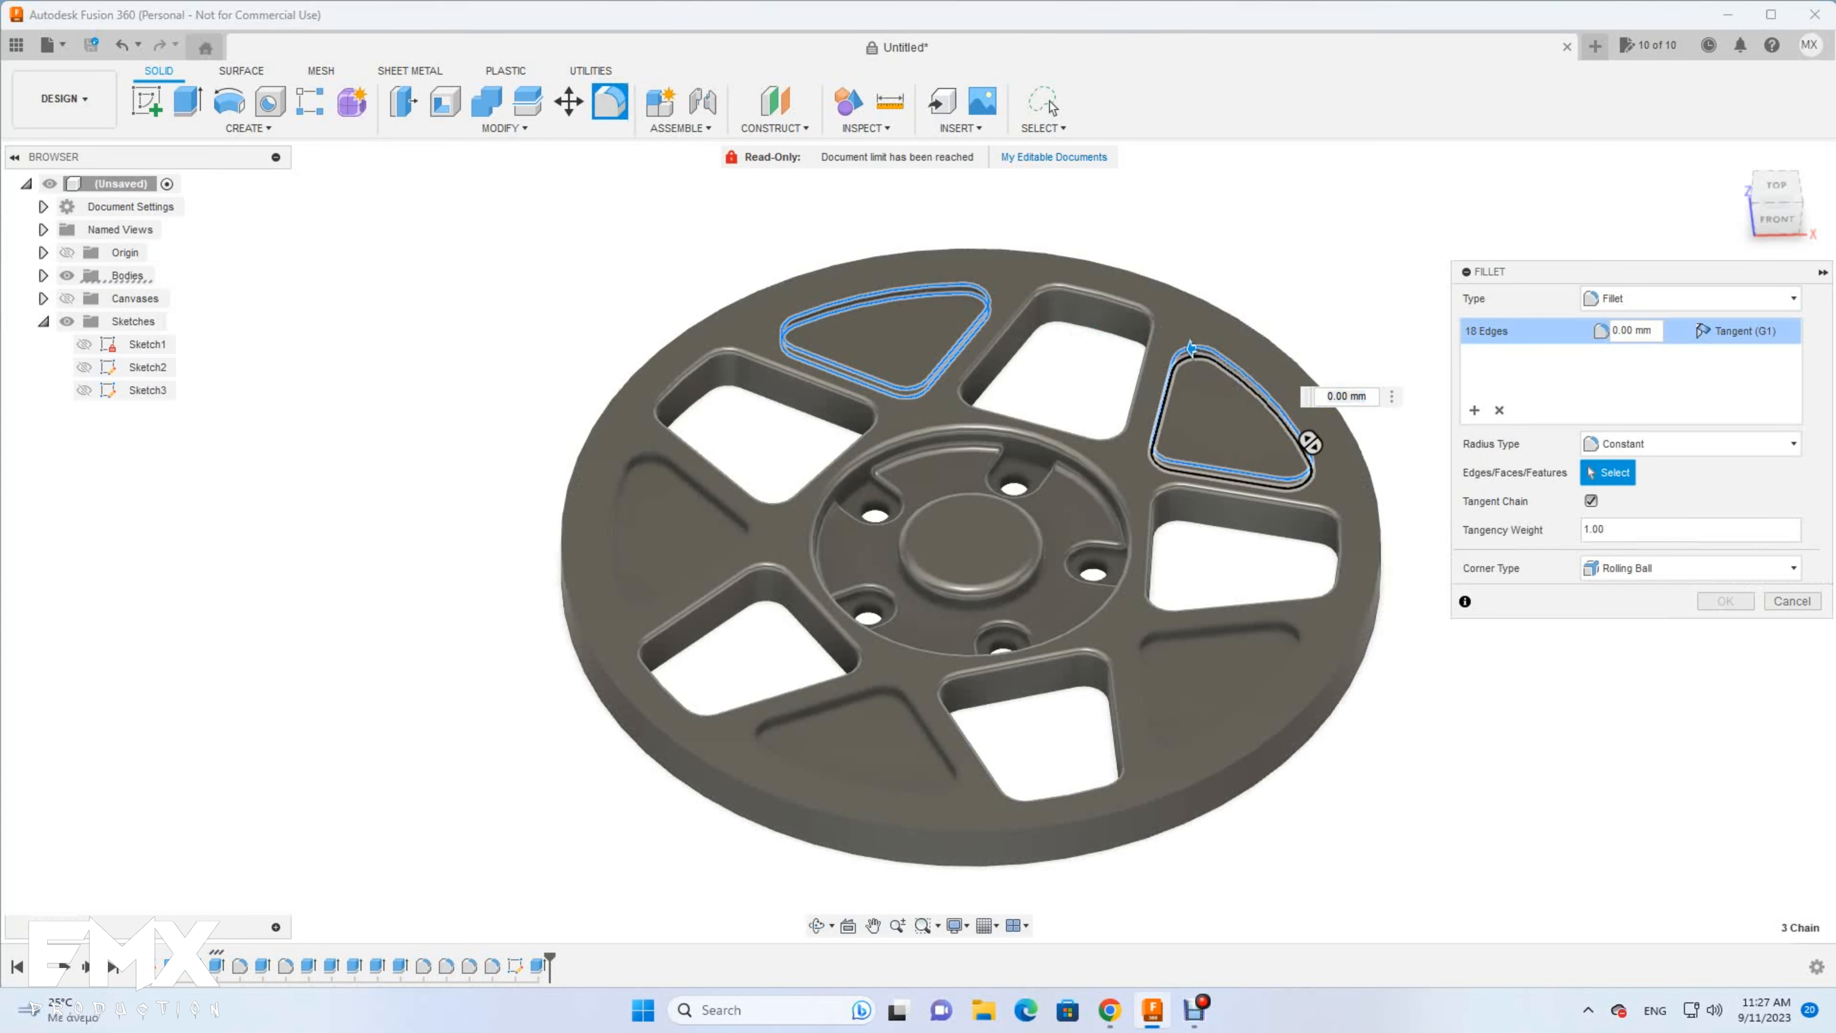
click(1261, 393)
click(694, 488)
click(669, 578)
click(957, 756)
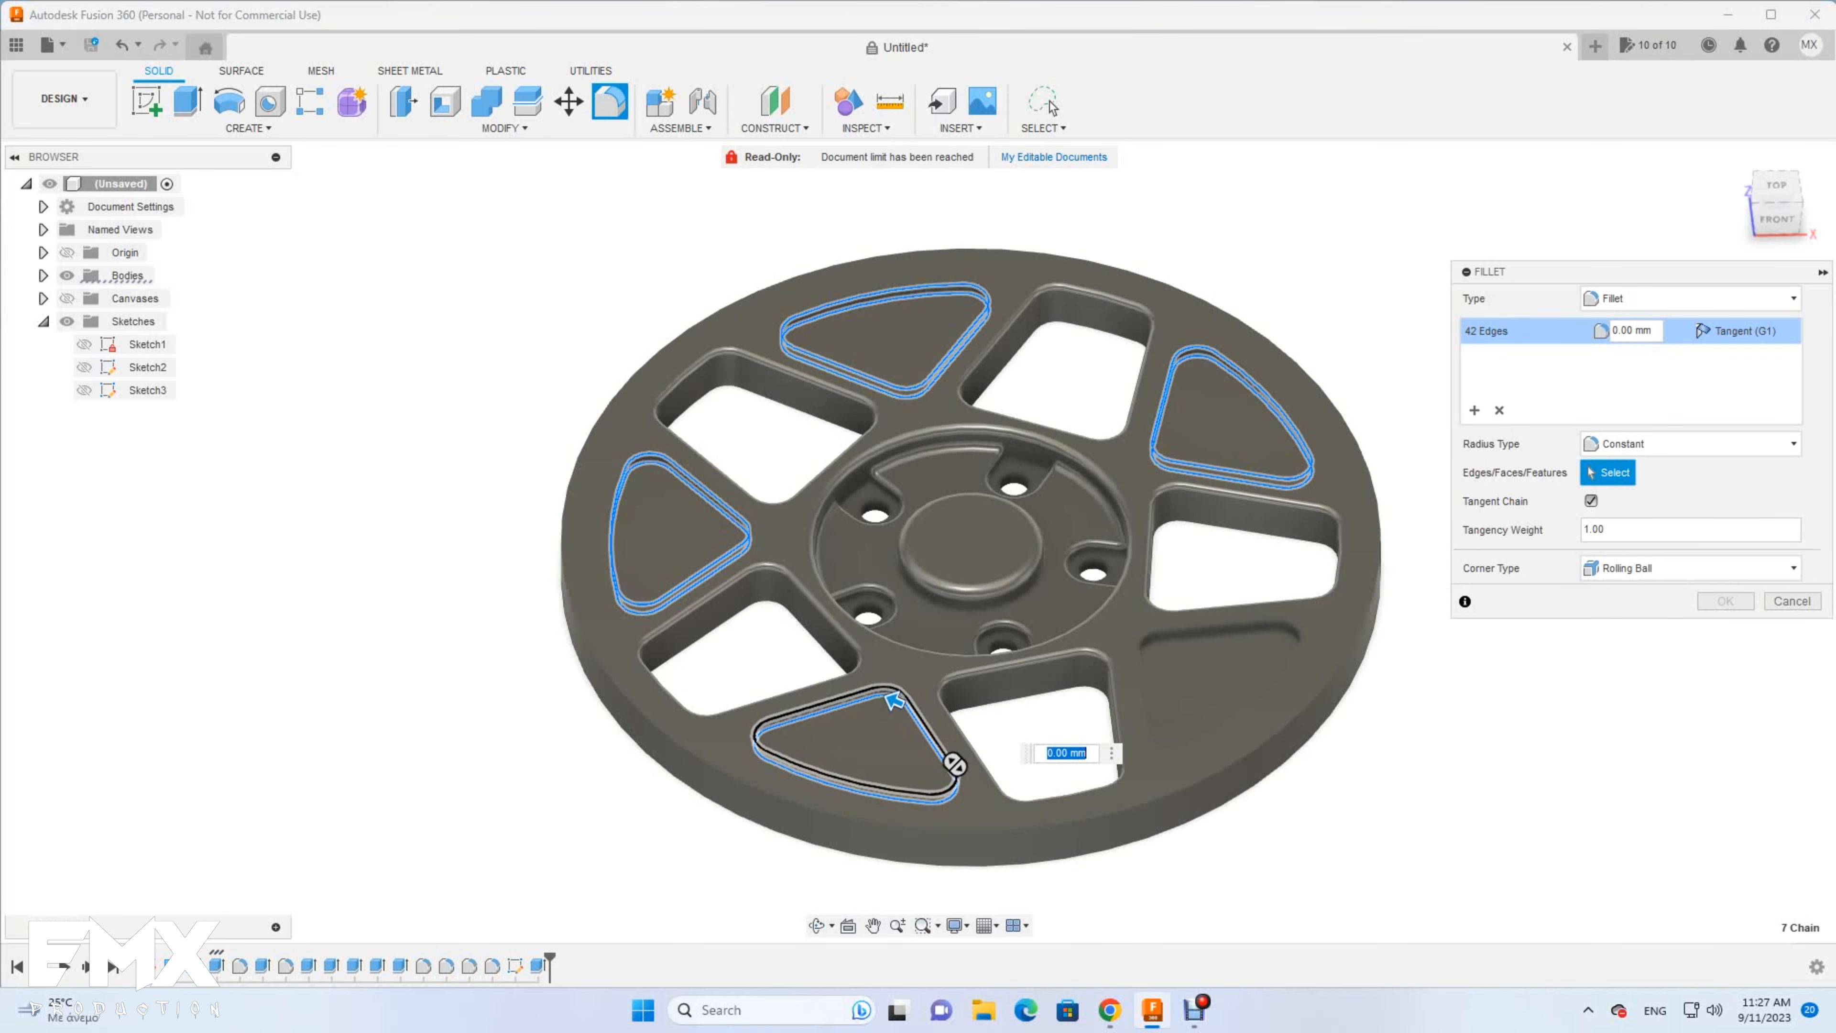
click(954, 752)
click(1176, 638)
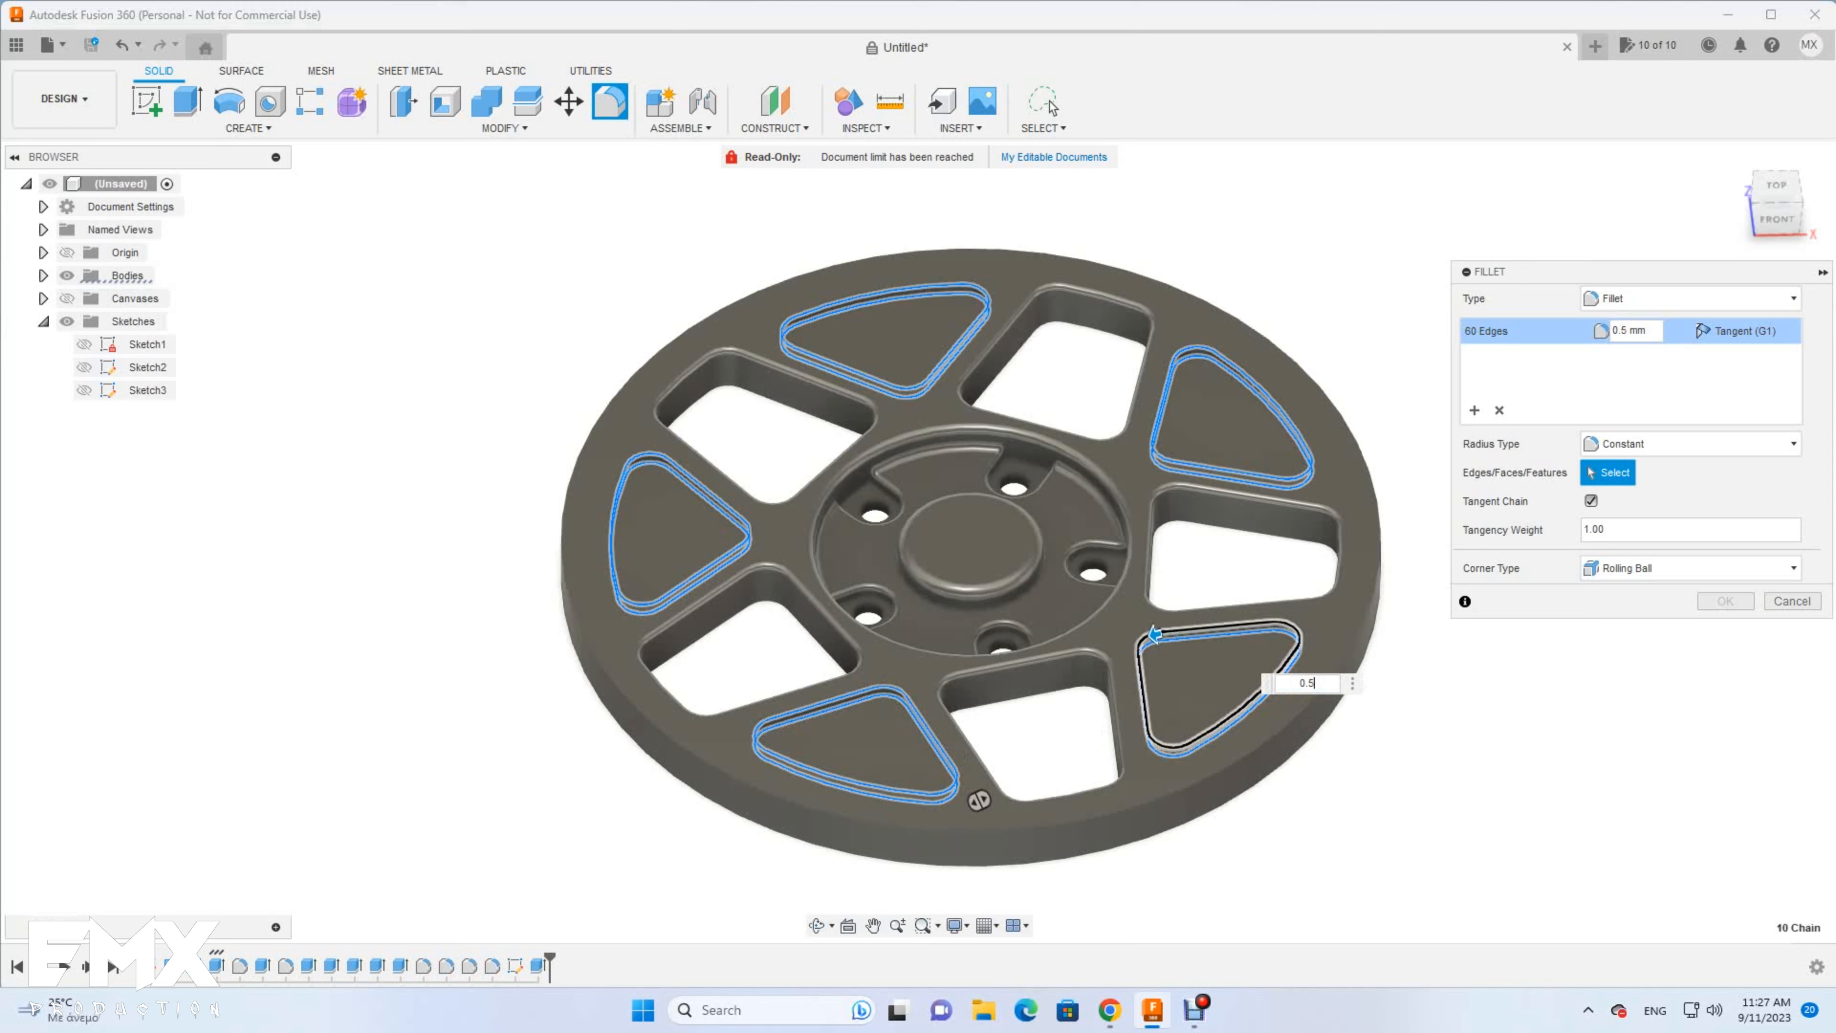
key(Return)
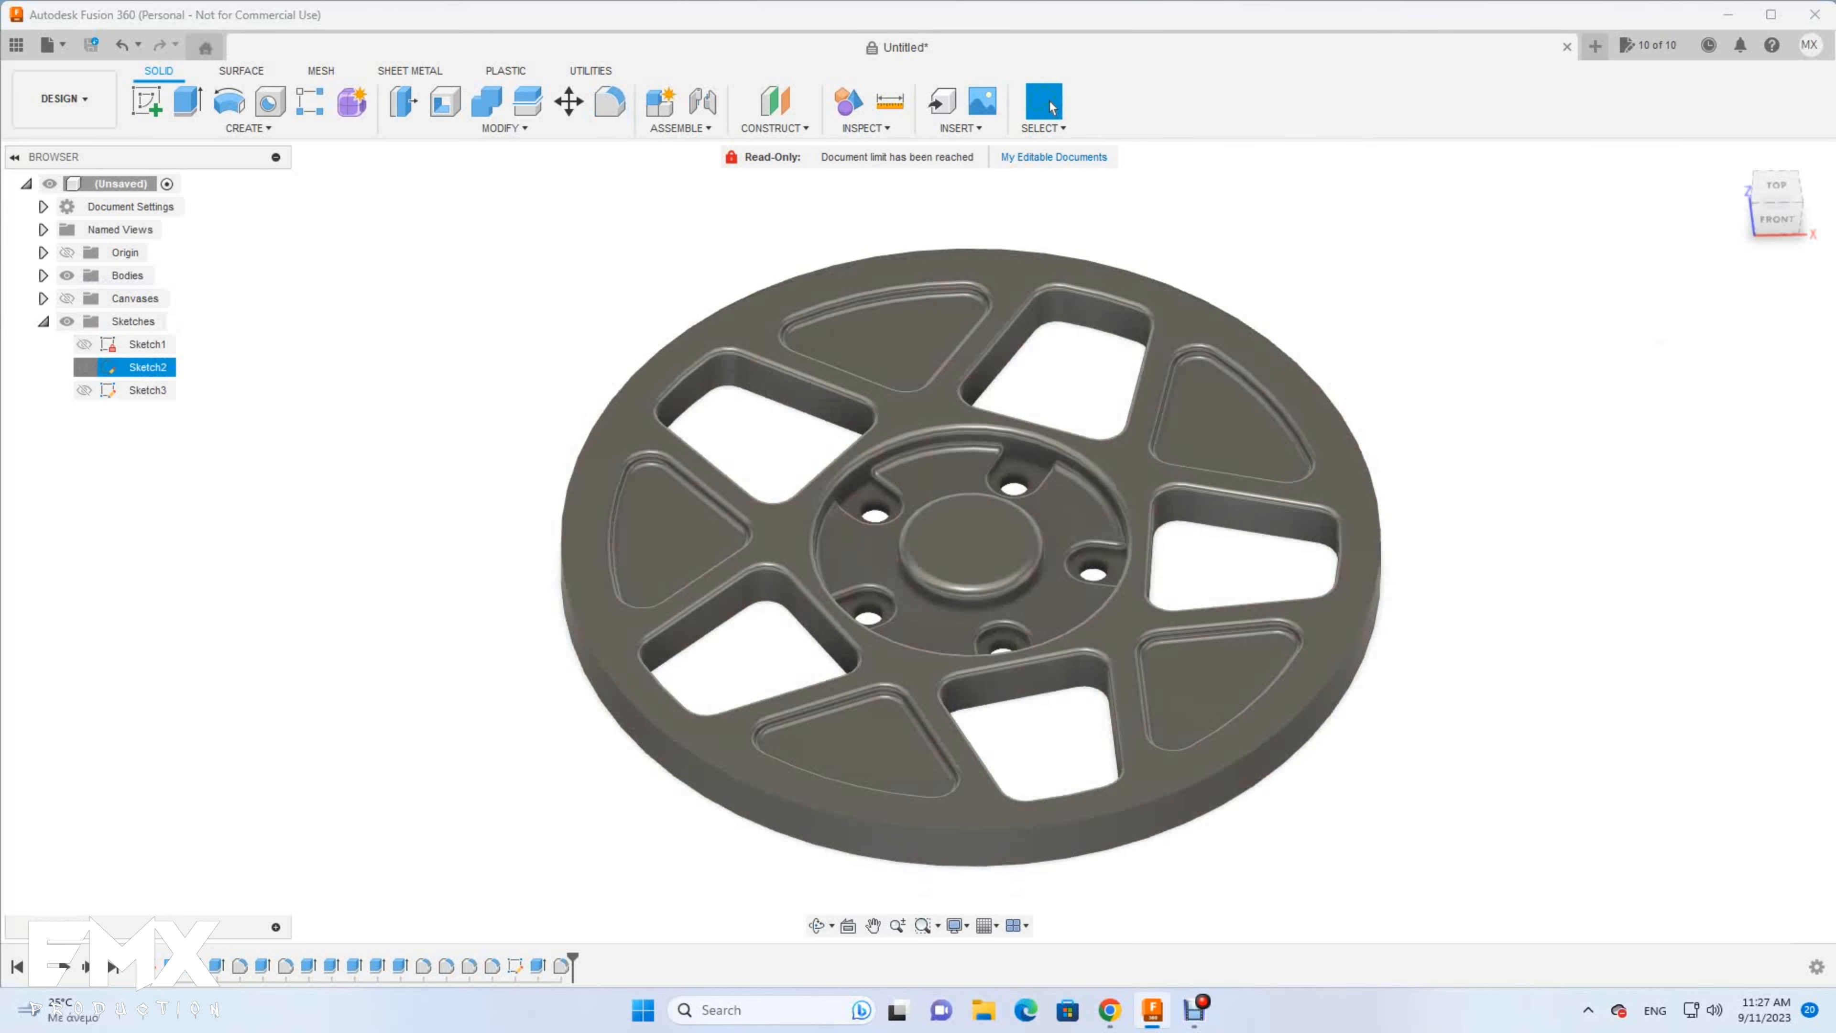
Extrude the perforated outer ring profile around the wheel by 5 mm
key(e)
click(551, 494)
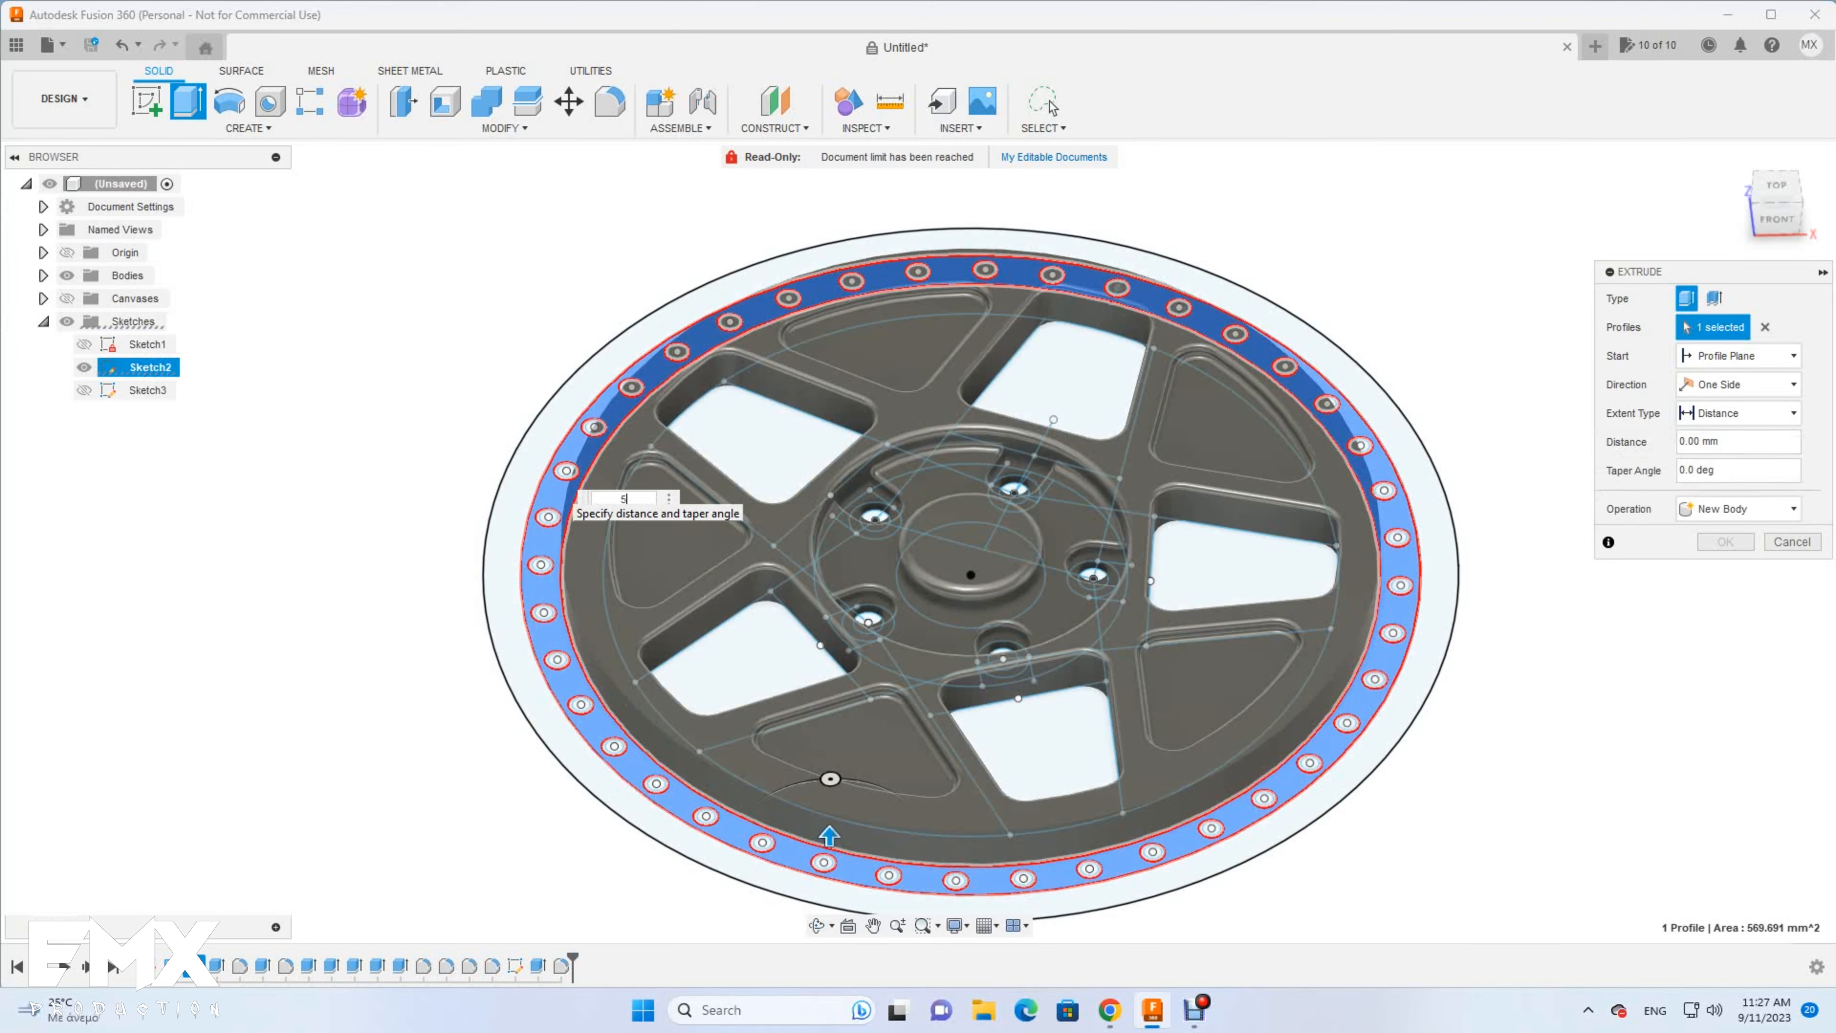
text(5)
key(Return)
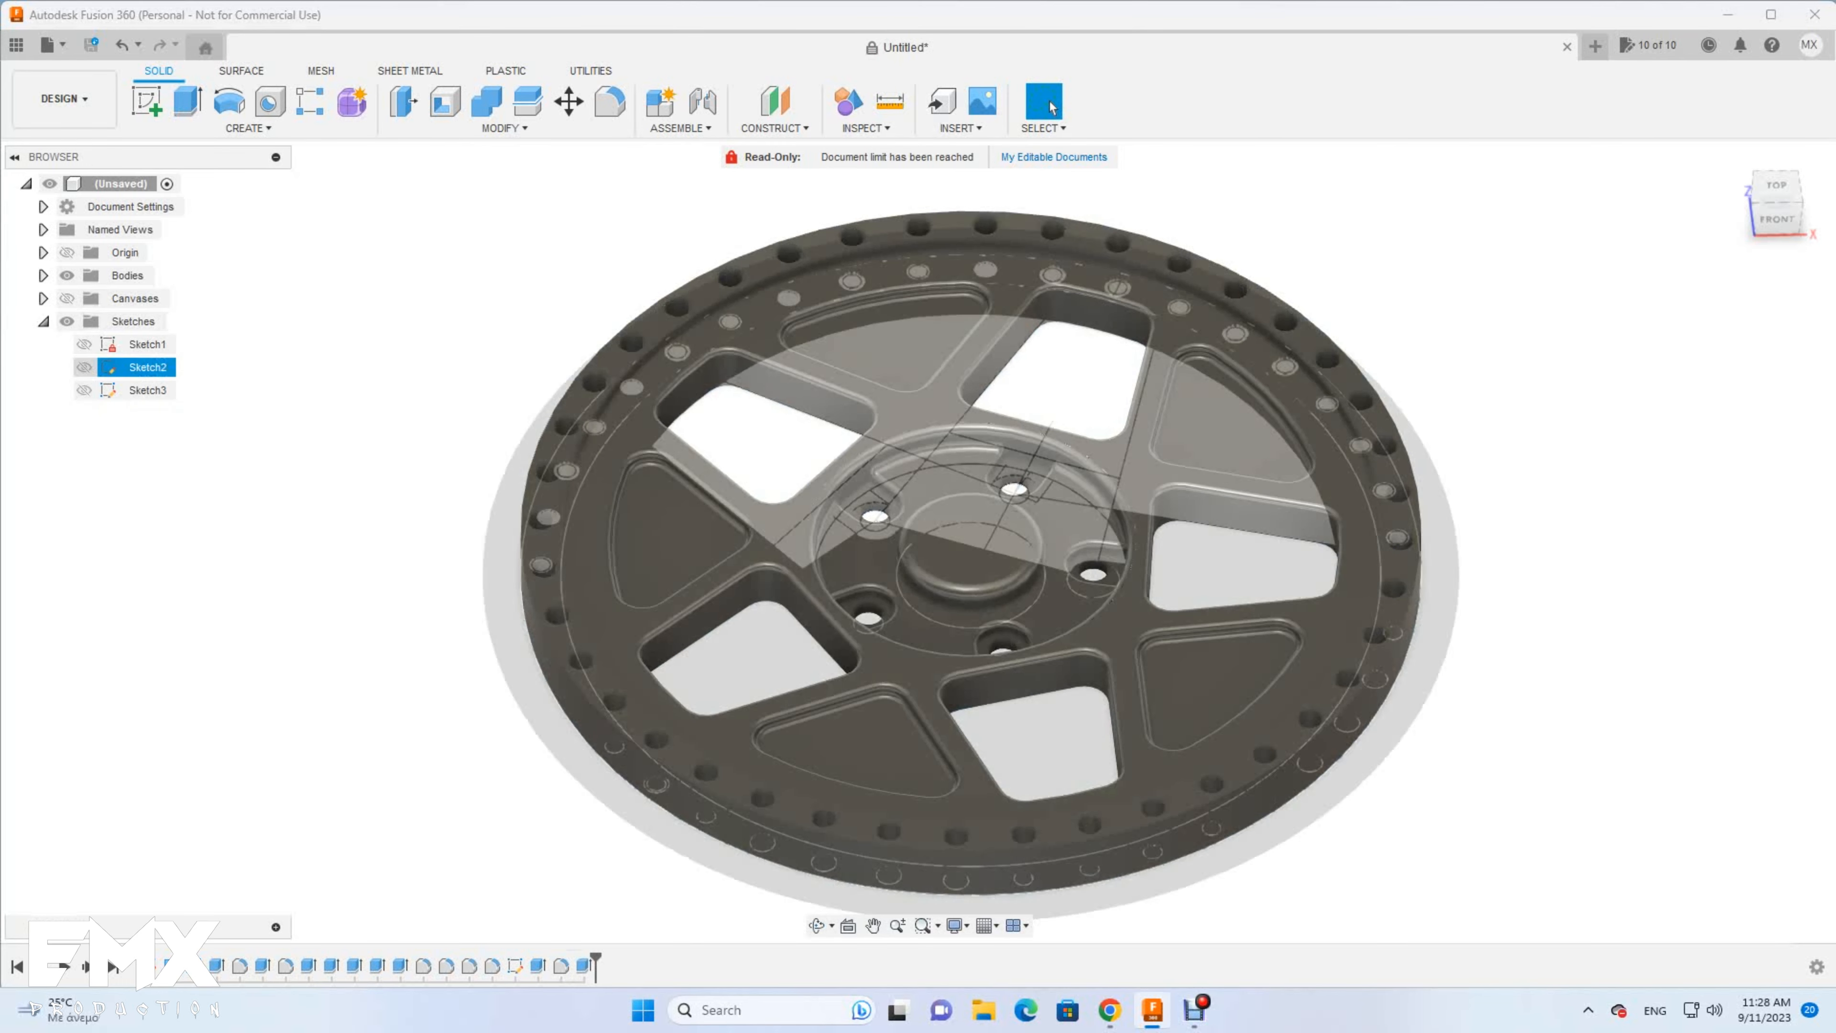
Show Sketch2, hide the bodies and view the rim's small bolt circles from the top
click(84, 367)
click(66, 275)
click(1777, 186)
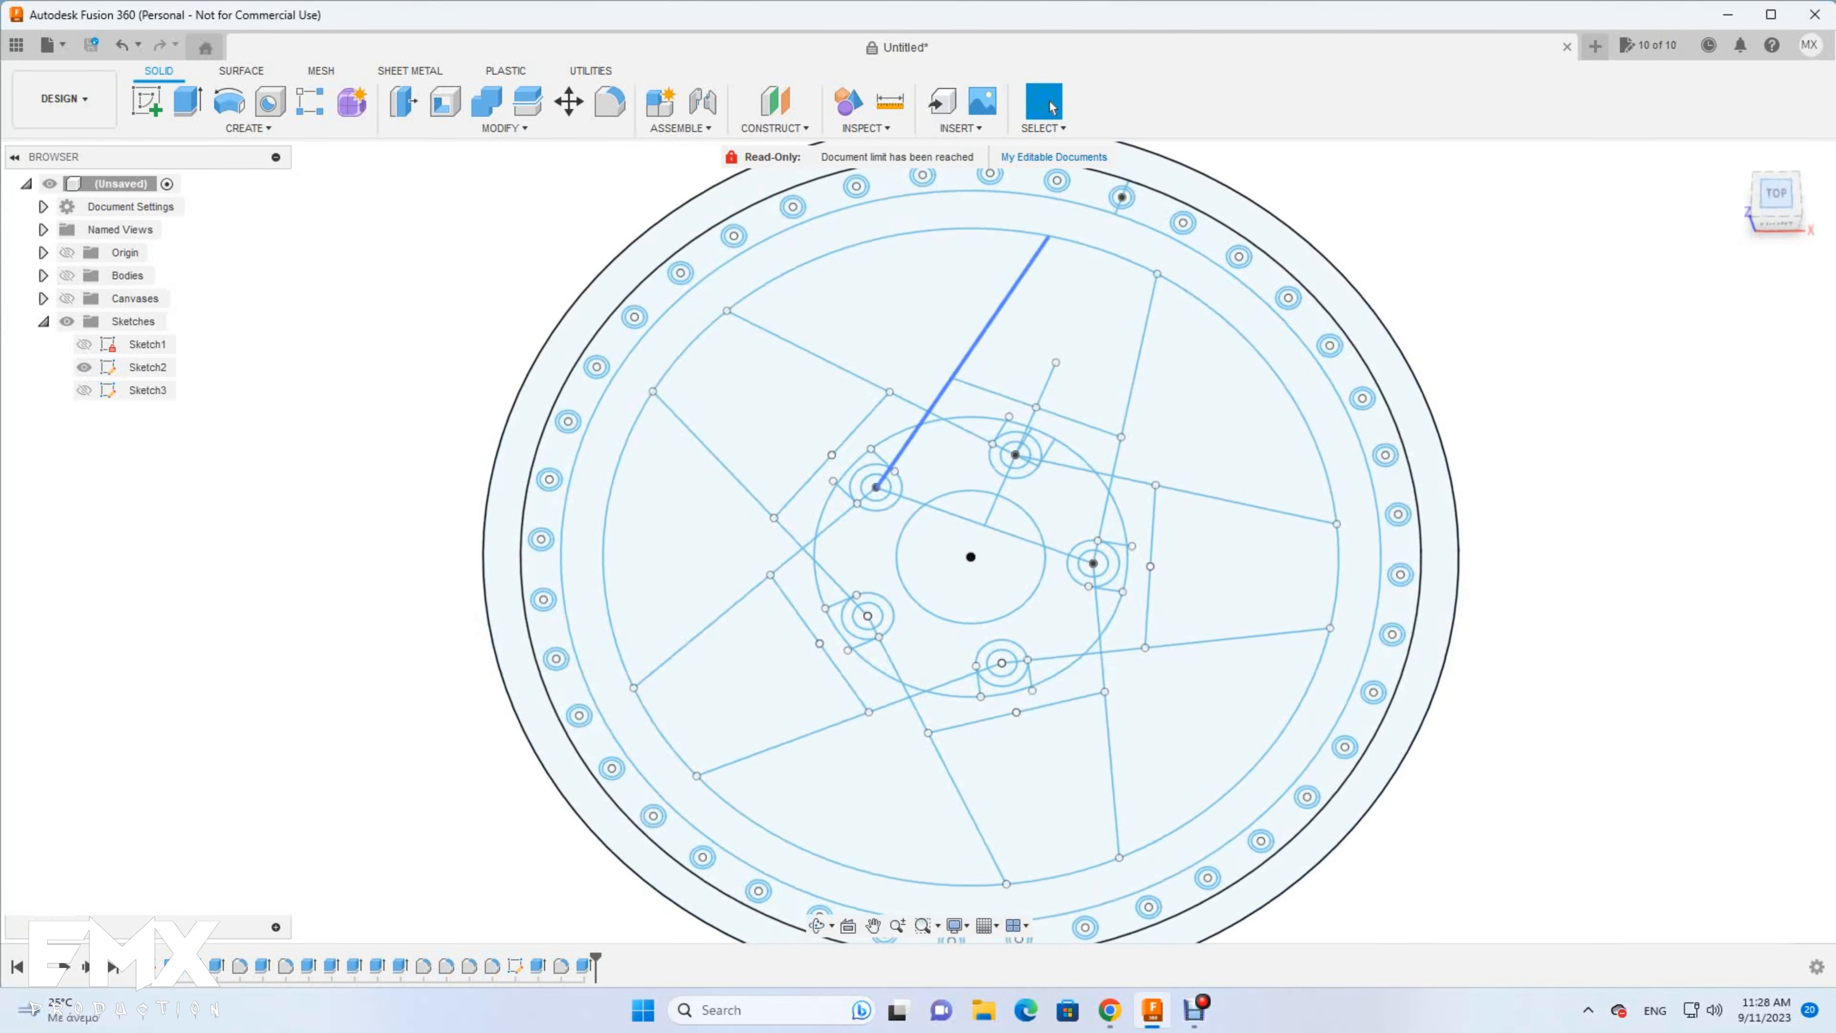
scroll(1004, 282, down, 3)
scroll(1013, 239, up, 3)
scroll(954, 250, down, 3)
scroll(990, 213, up, 5)
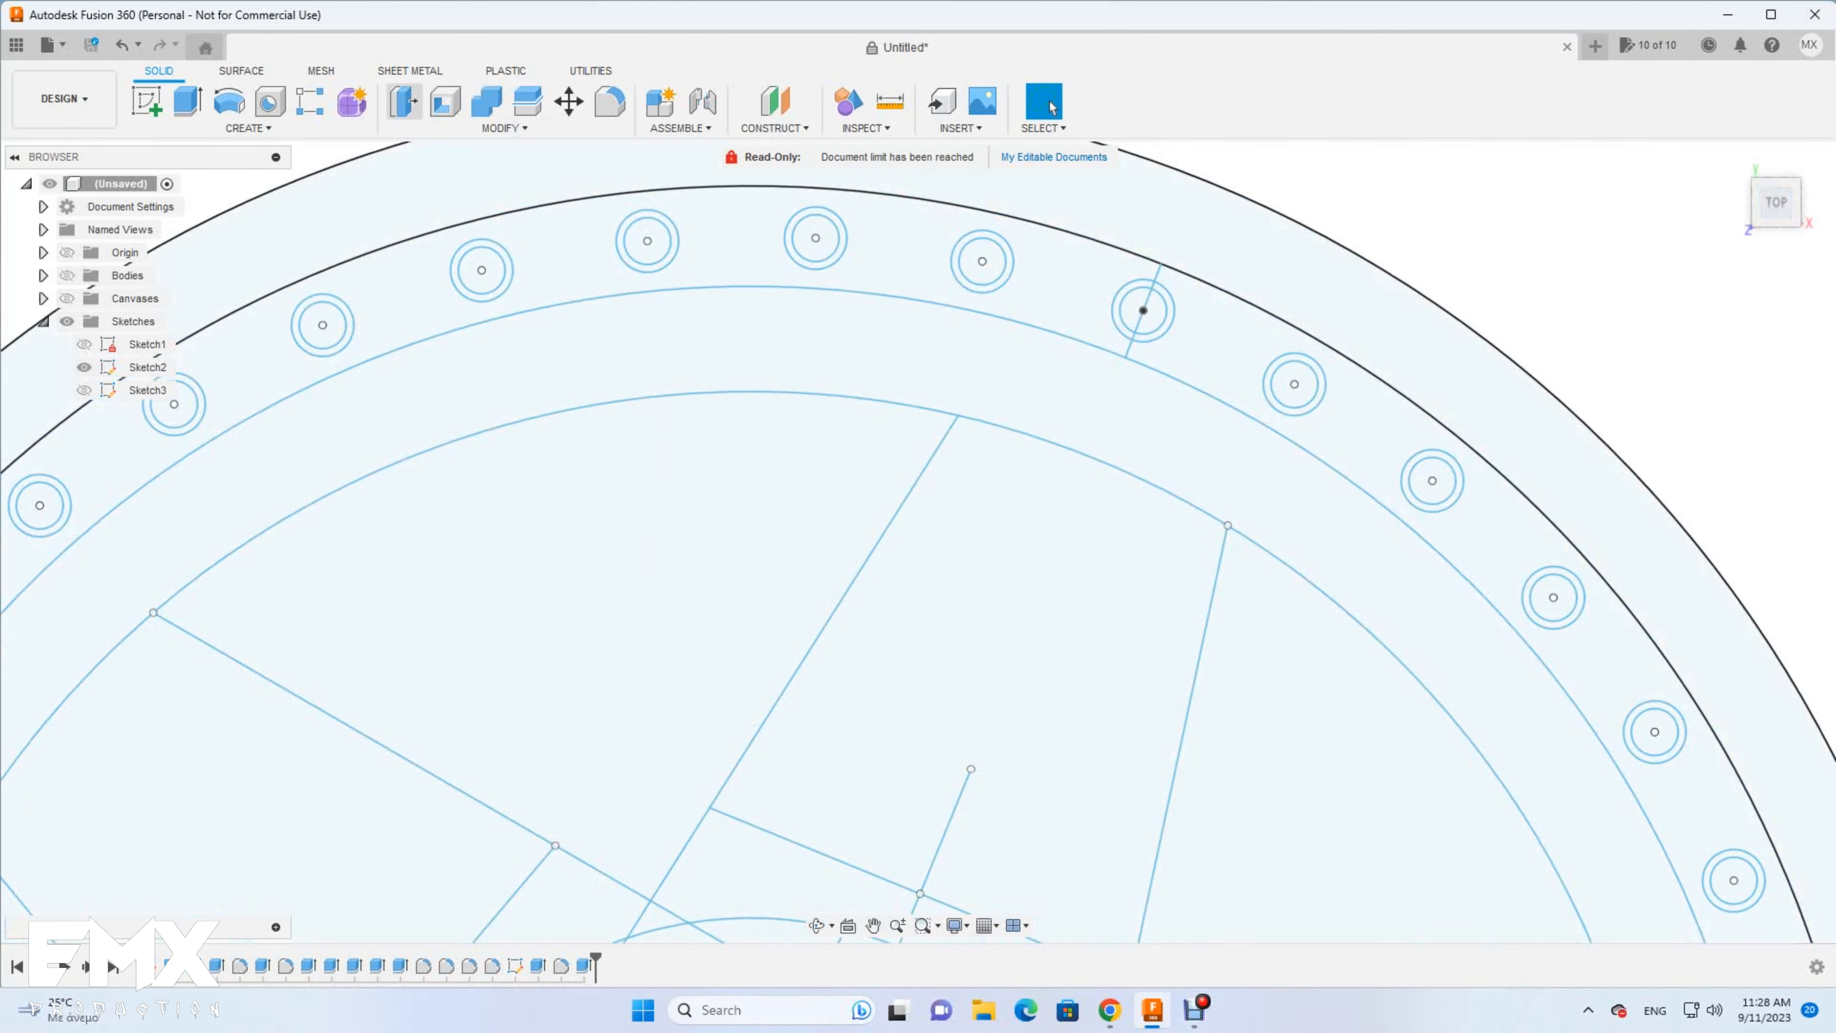
Extrude all the narrow annular profiles around the small bolt circles along the rim and show the bodies again
key(e)
click(620, 241)
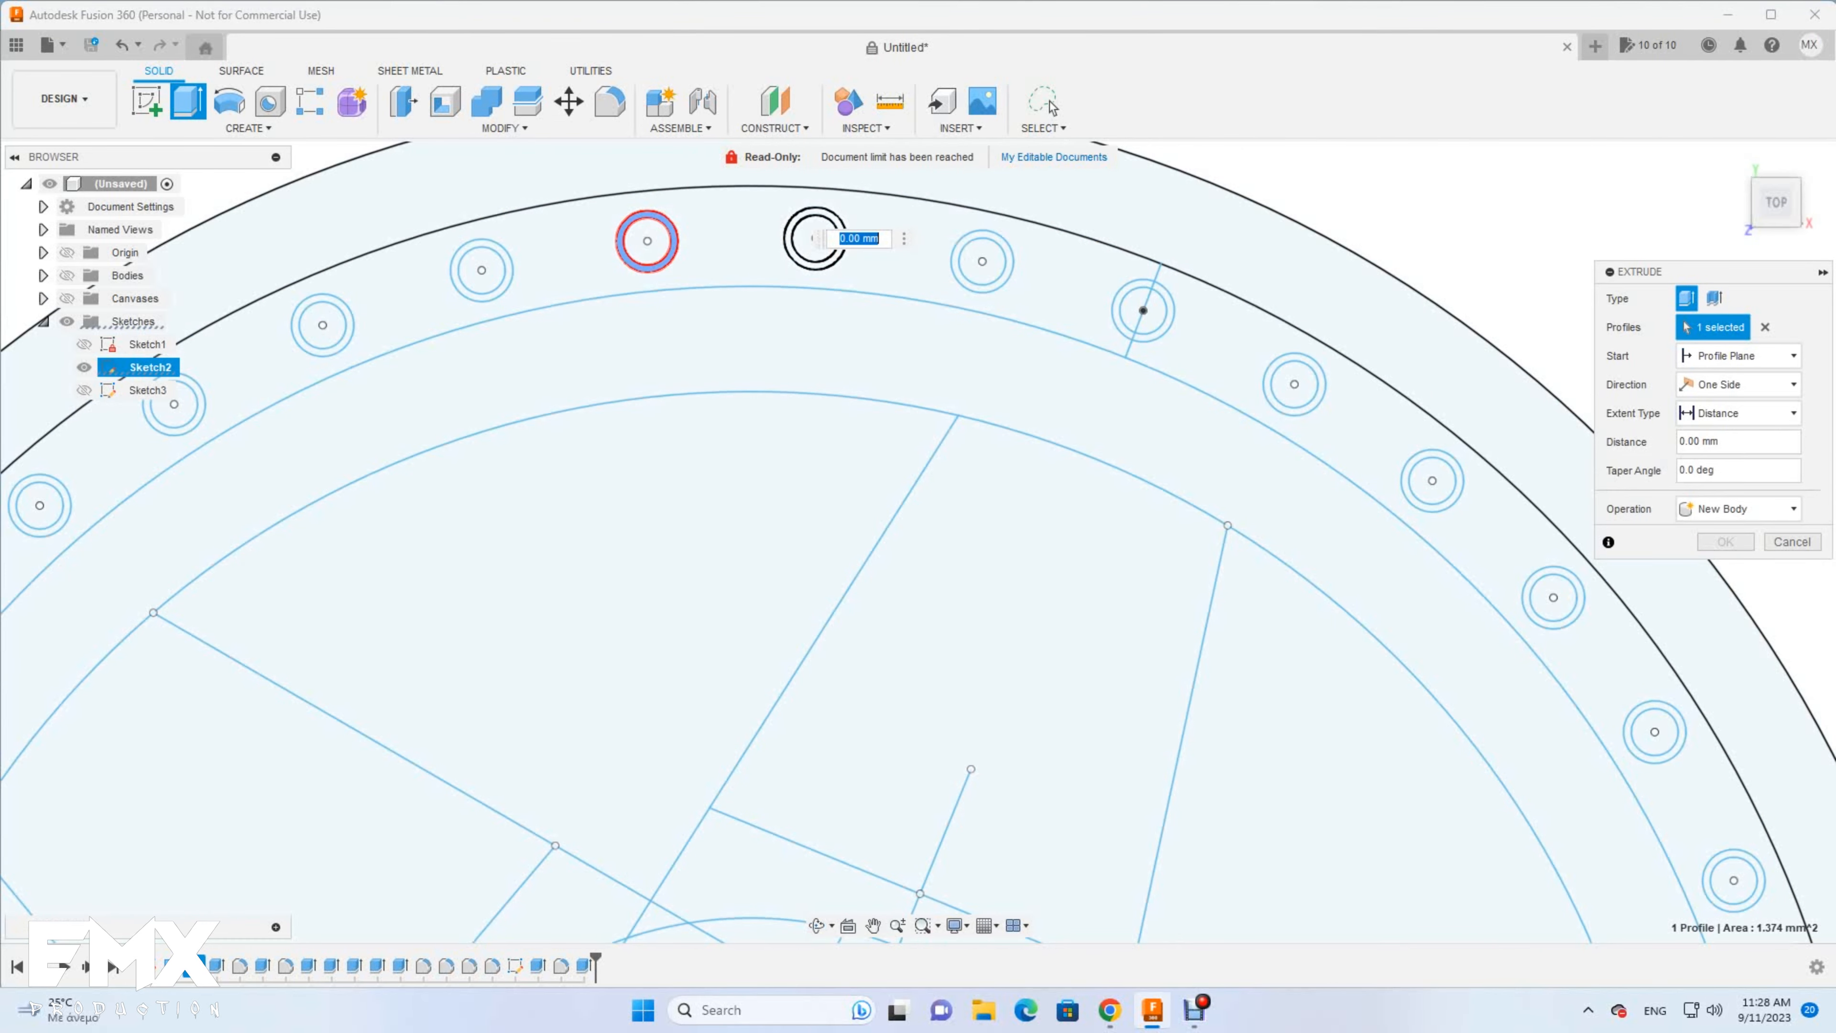
click(788, 238)
click(953, 261)
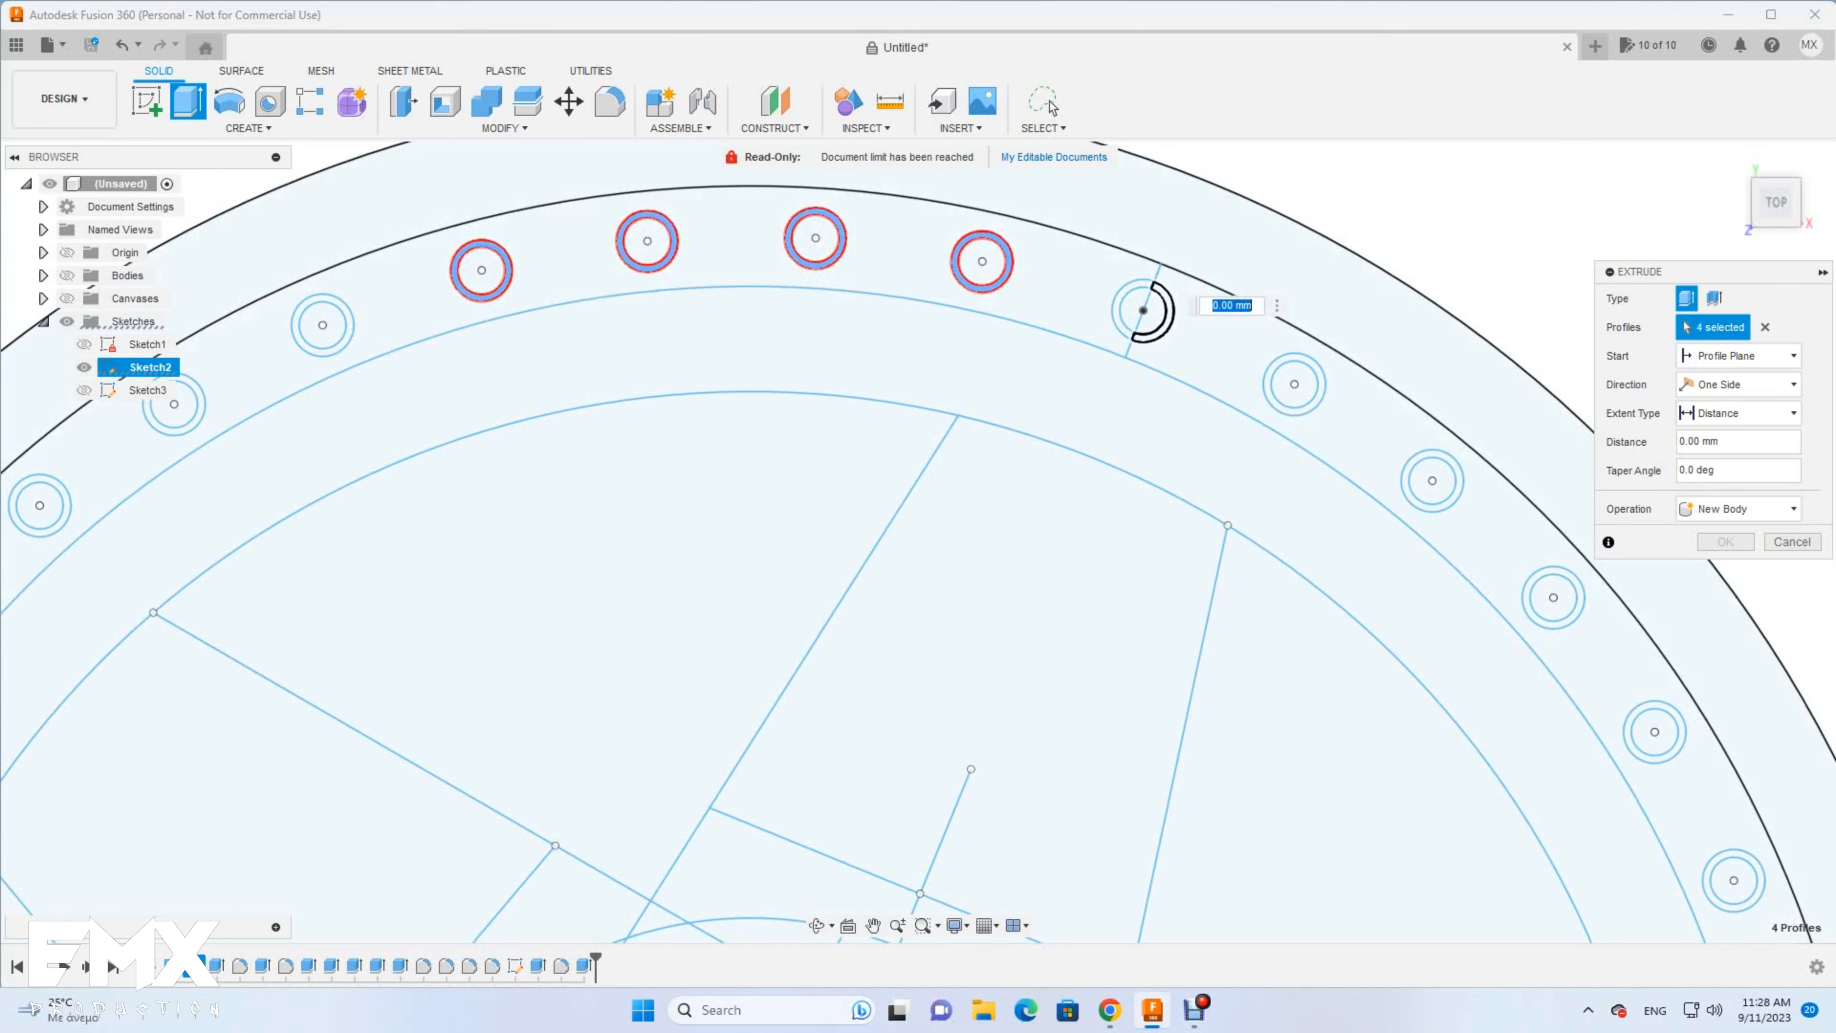
click(1266, 384)
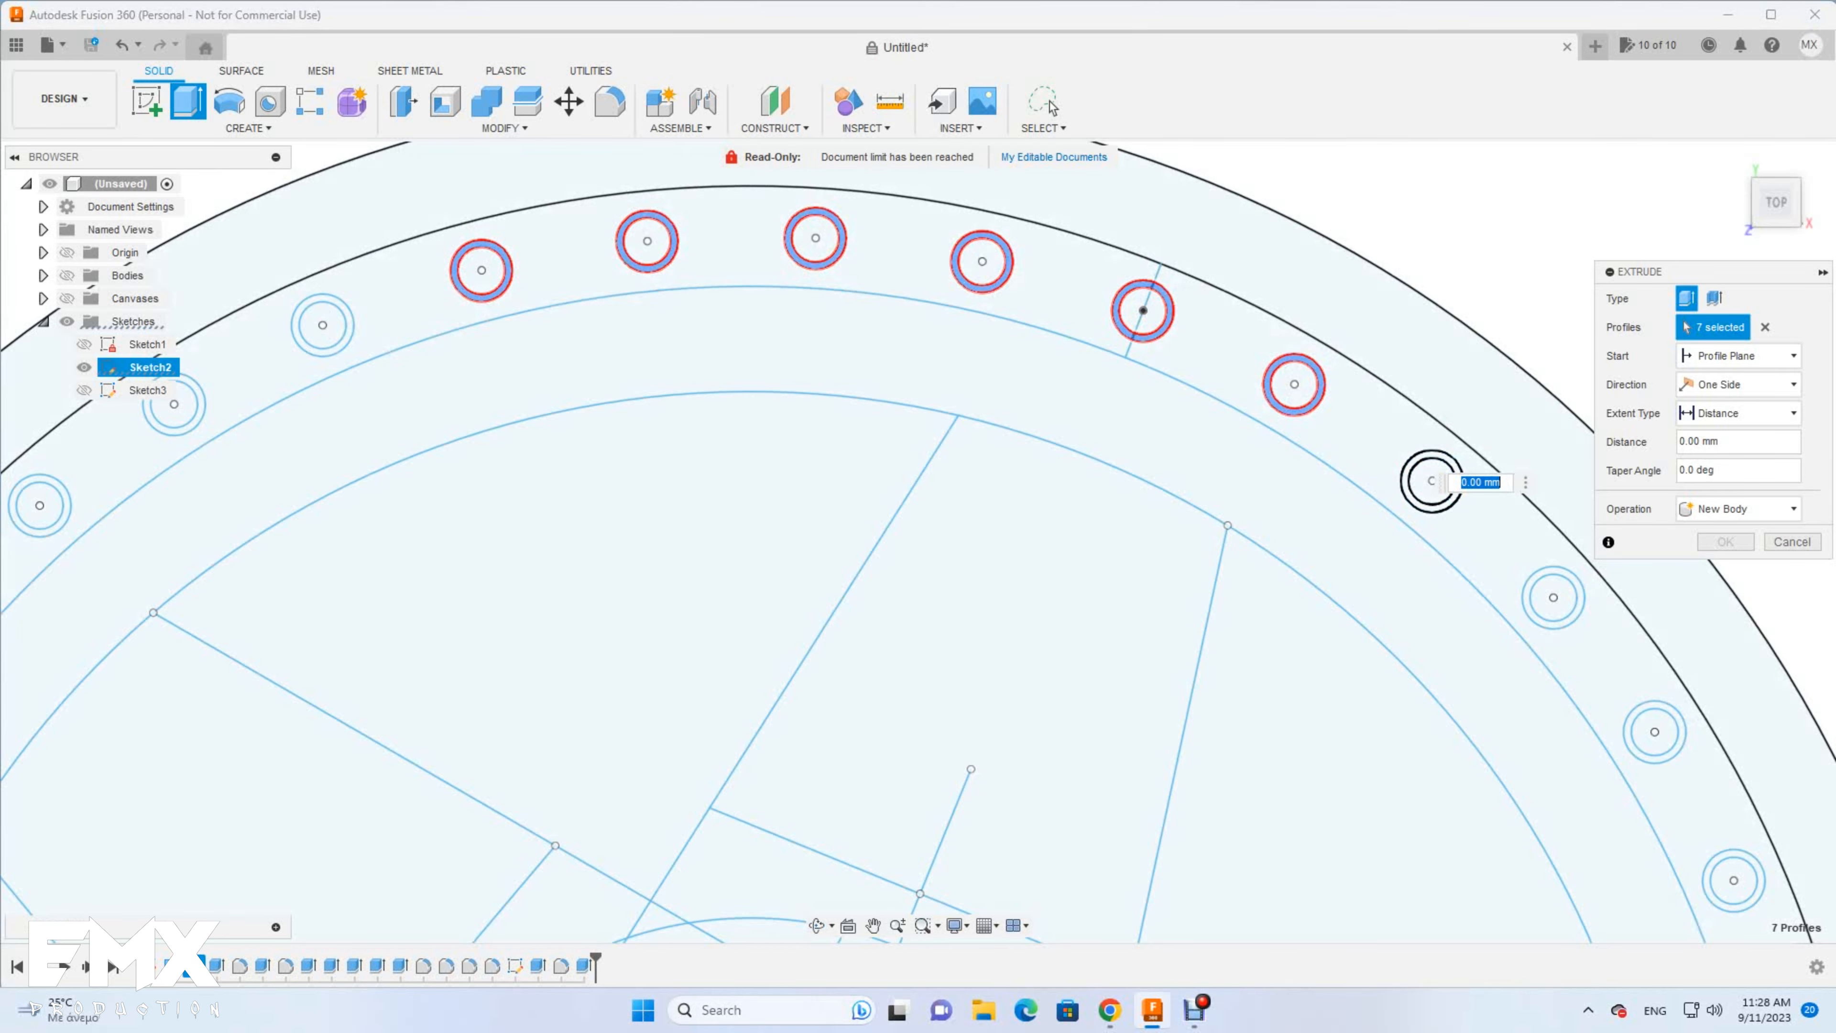
click(1525, 592)
click(349, 333)
scroll(528, 433, down, 5)
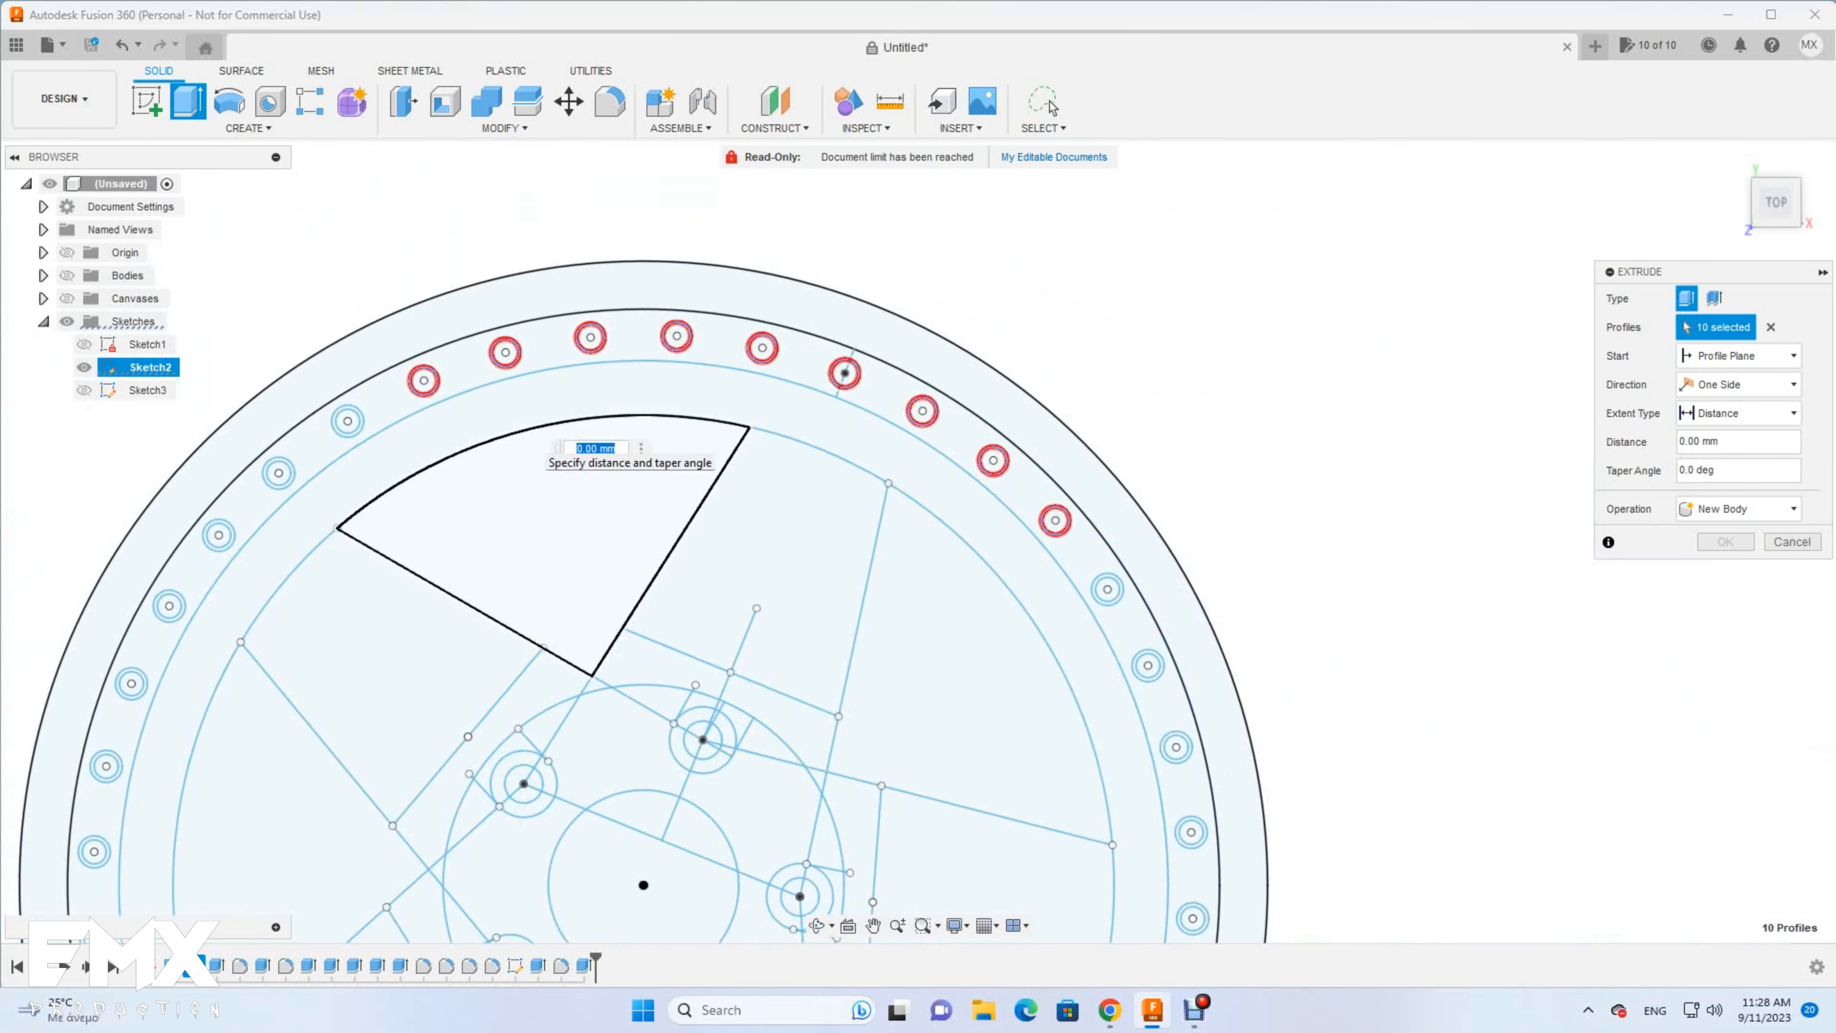
scroll(141, 478, up, 4)
scroll(439, 411, up, 2)
click(480, 367)
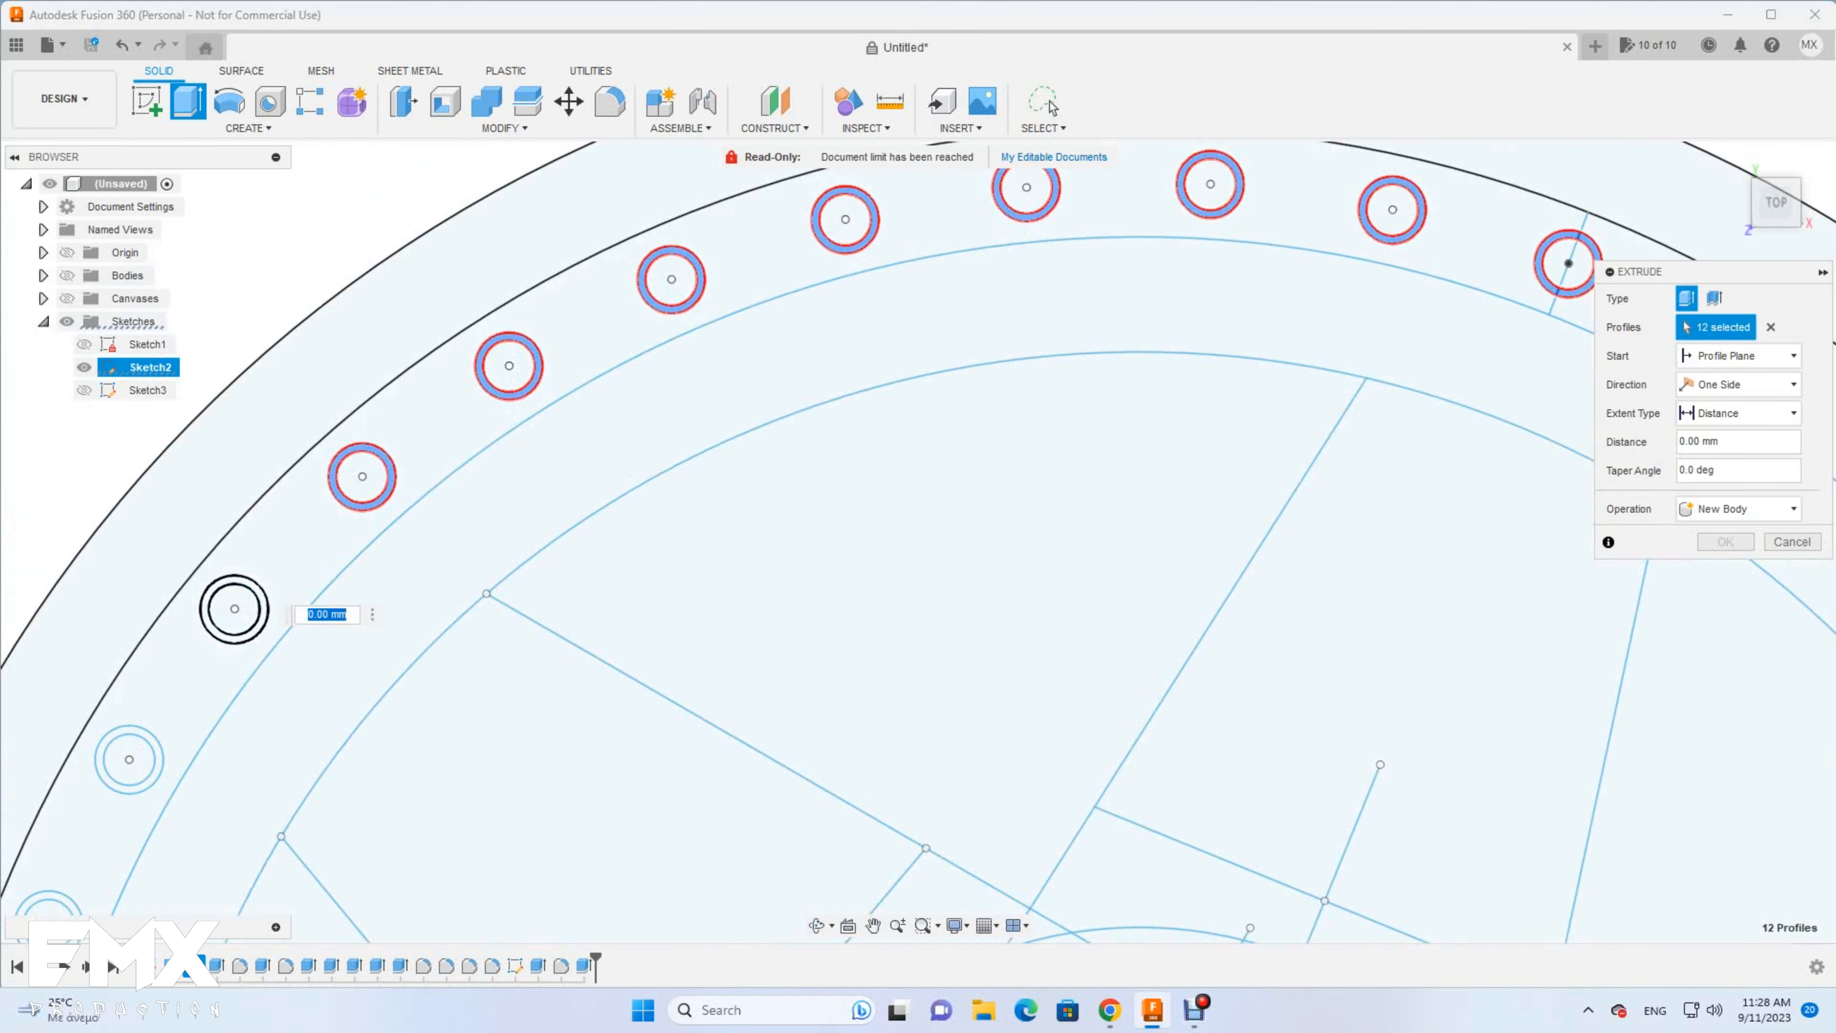
scroll(154, 747, down, 5)
scroll(139, 787, up, 4)
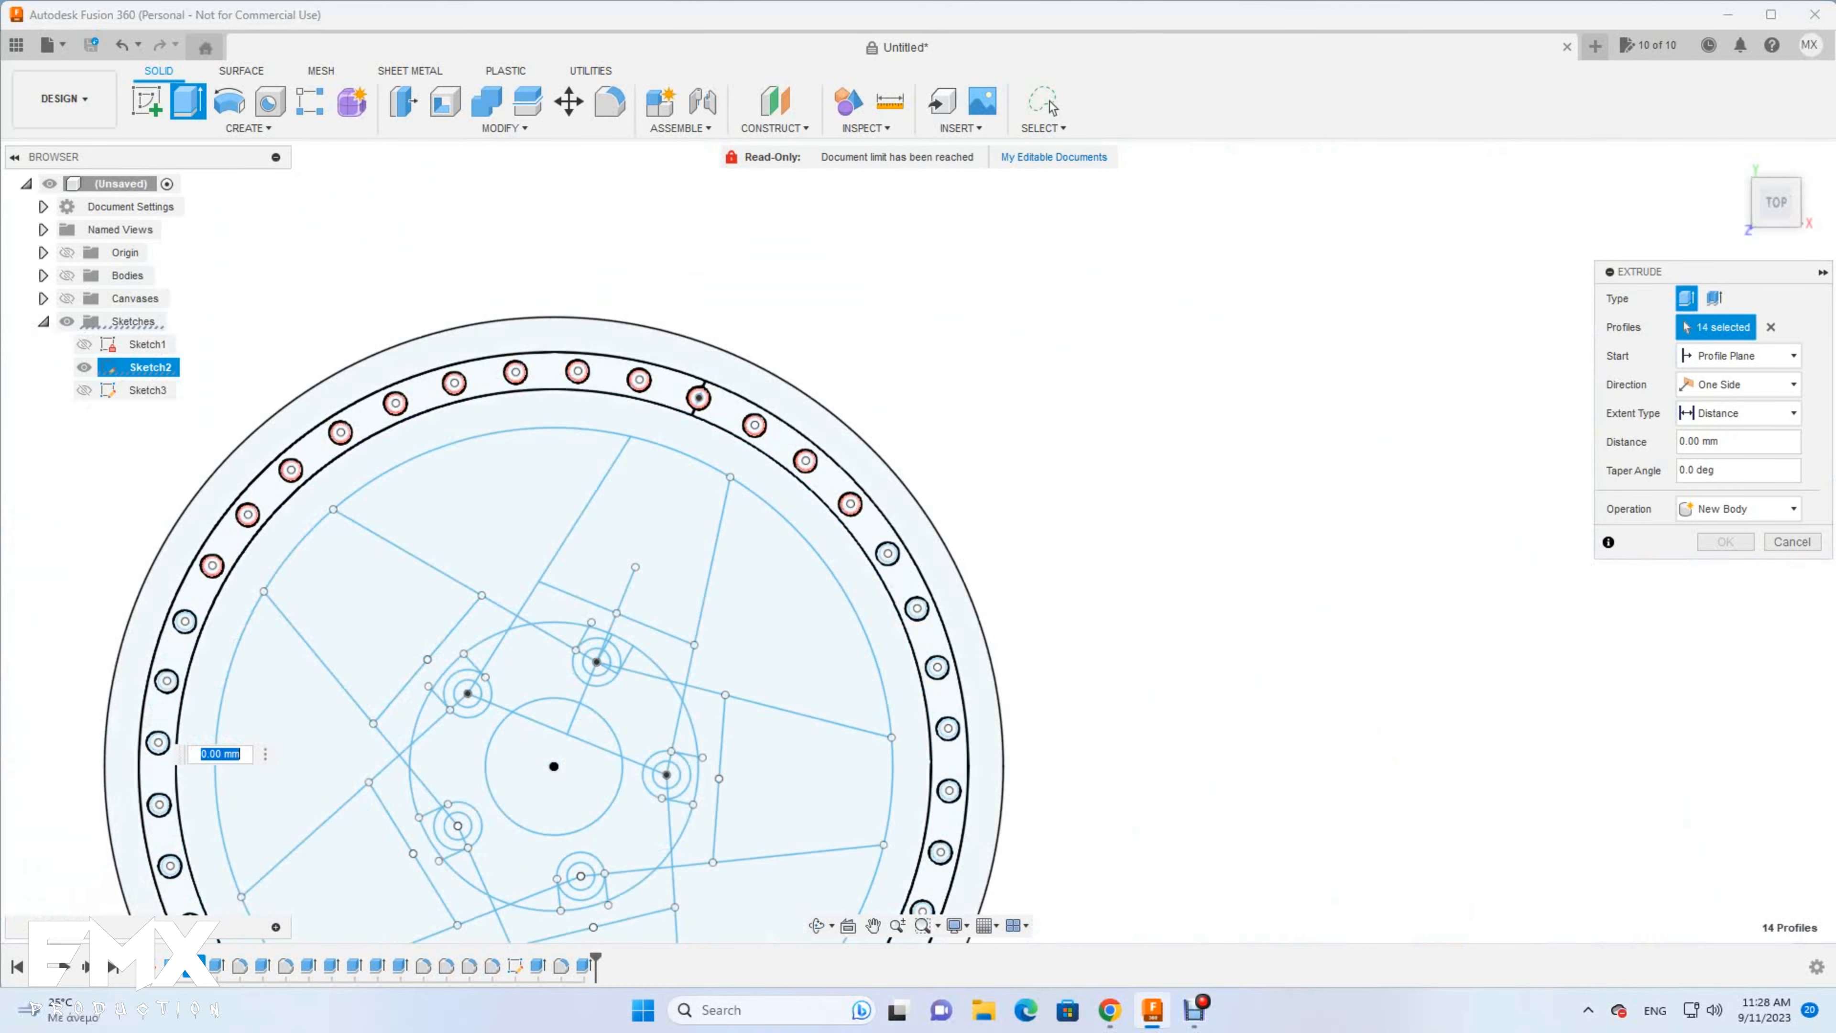
click(188, 604)
click(142, 720)
click(127, 828)
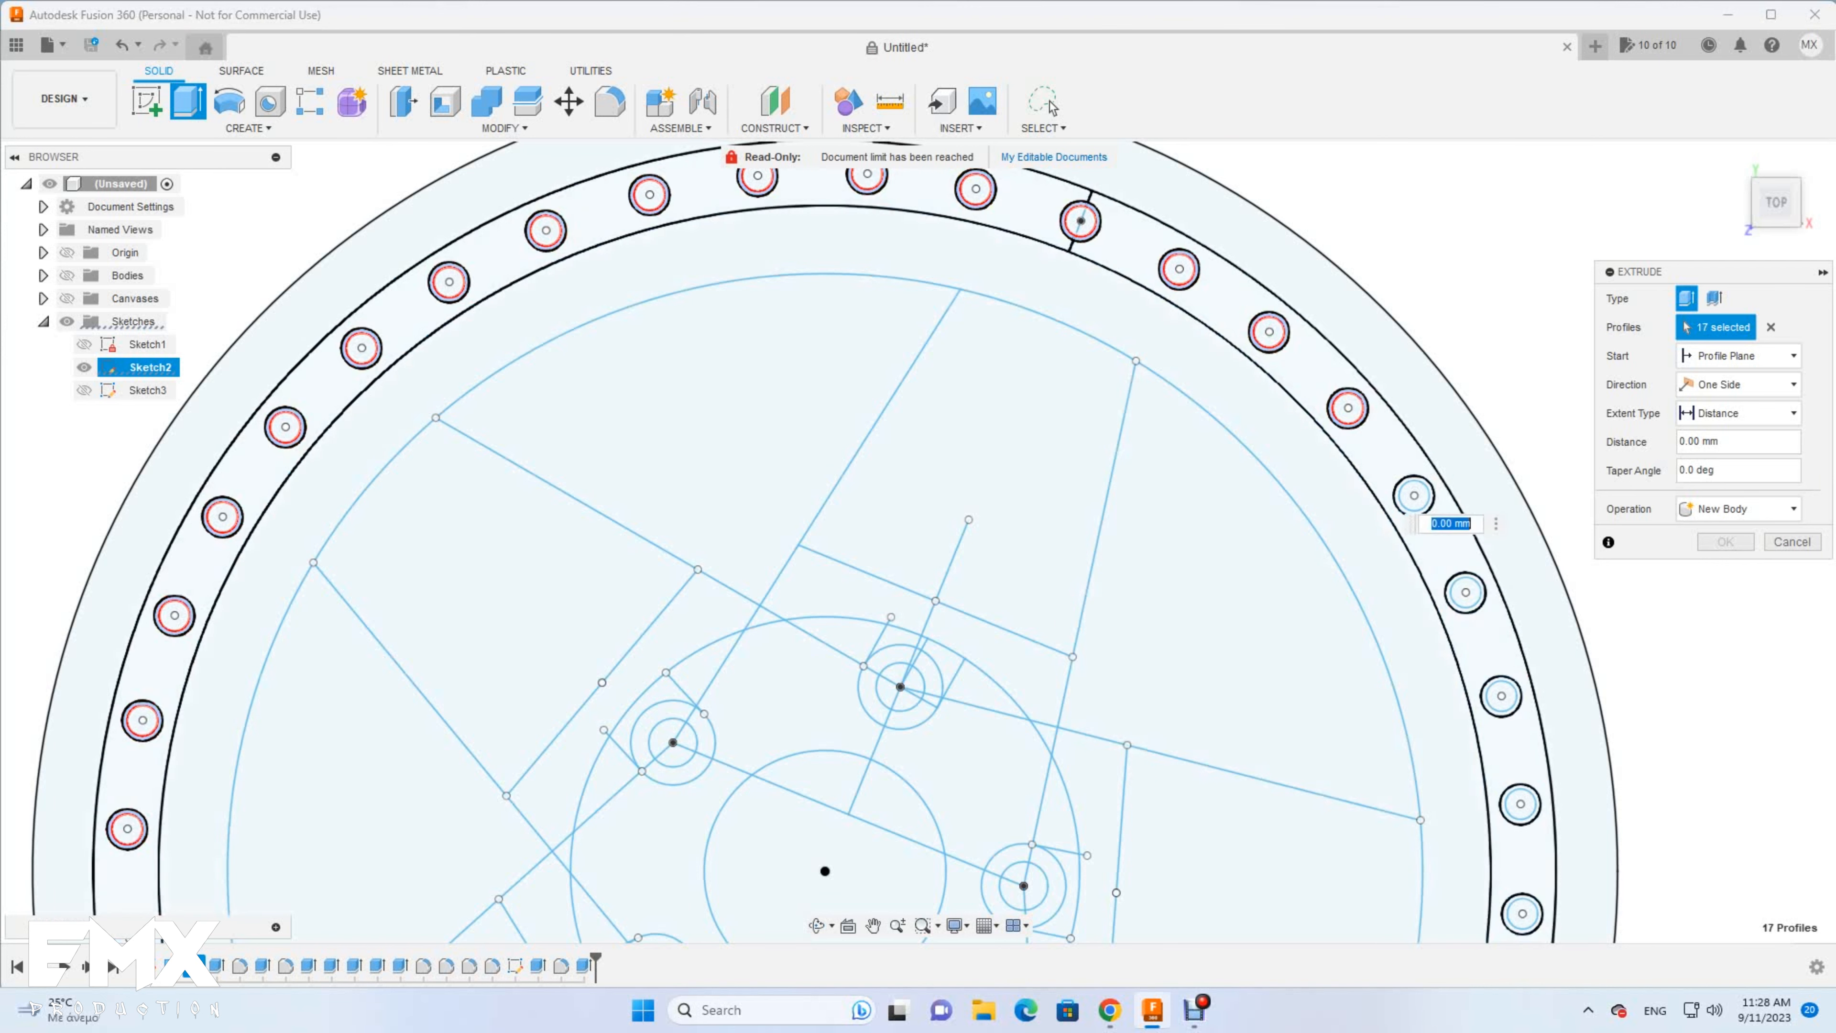
click(1414, 498)
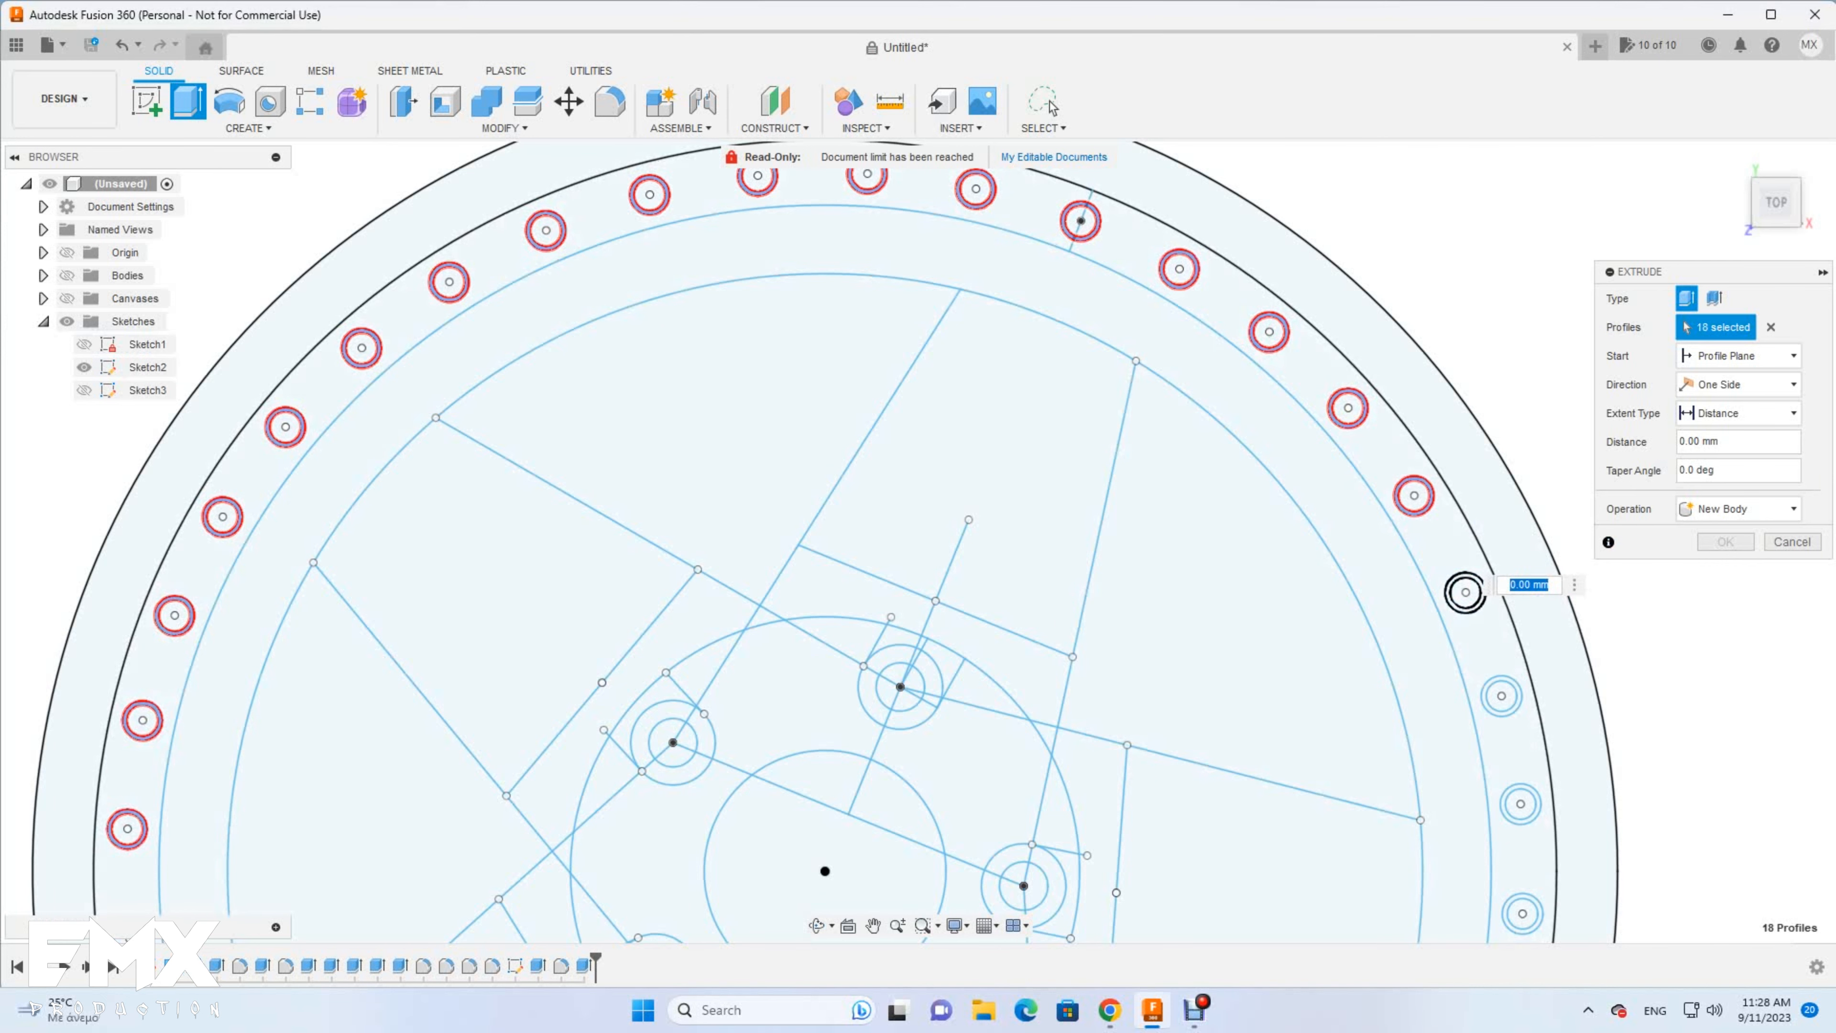
click(1465, 591)
click(1520, 804)
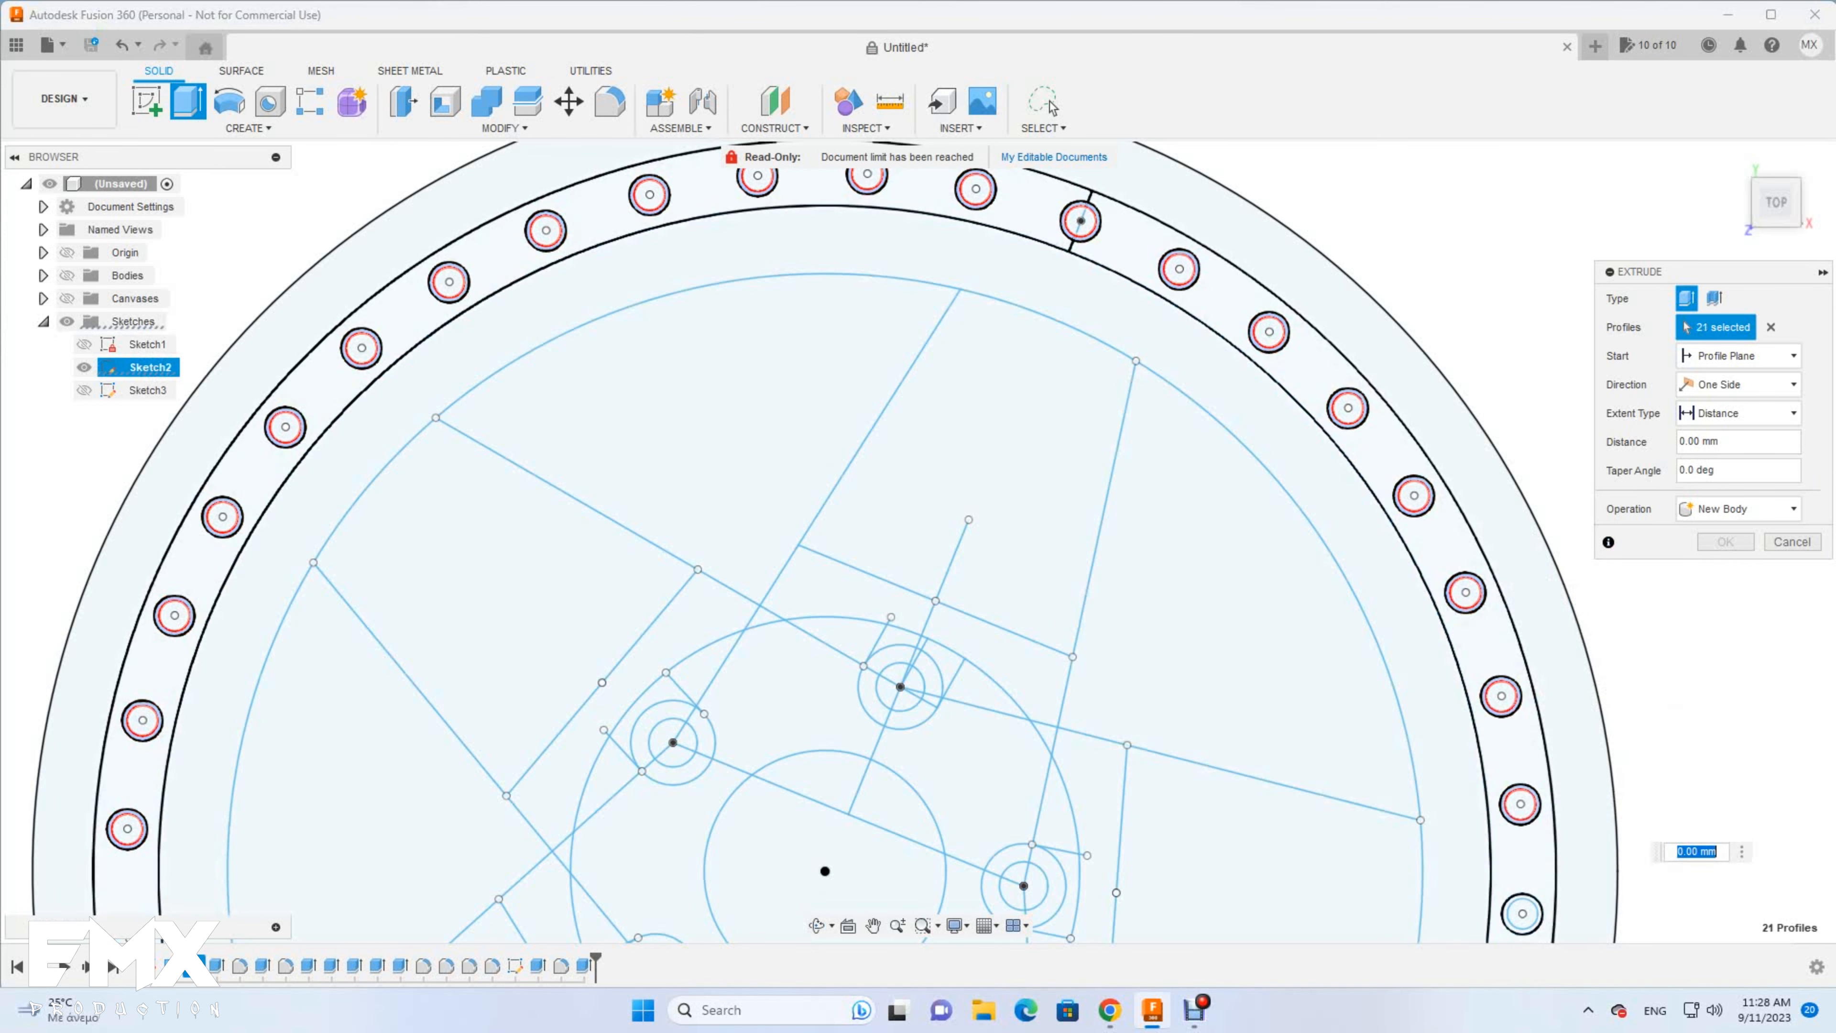
click(1521, 912)
scroll(1522, 913, down, 3)
scroll(1117, 694, down, 3)
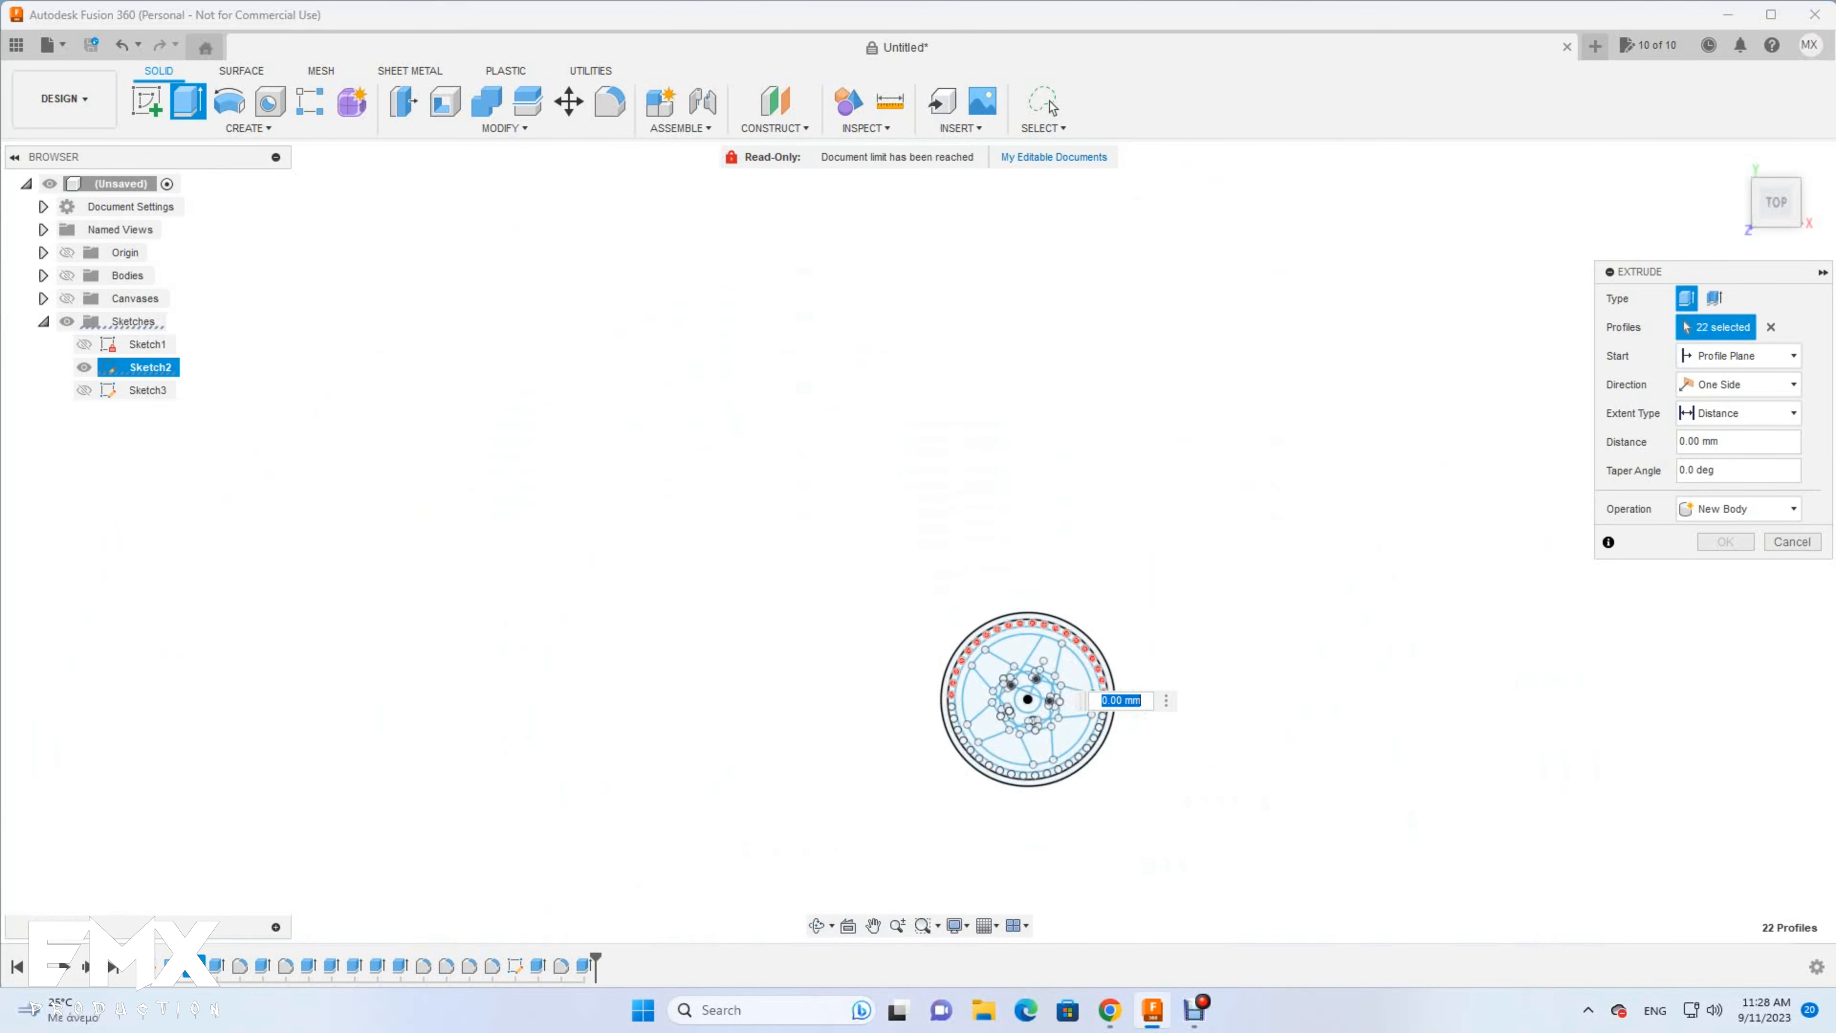
scroll(1117, 695, up, 10)
click(1250, 395)
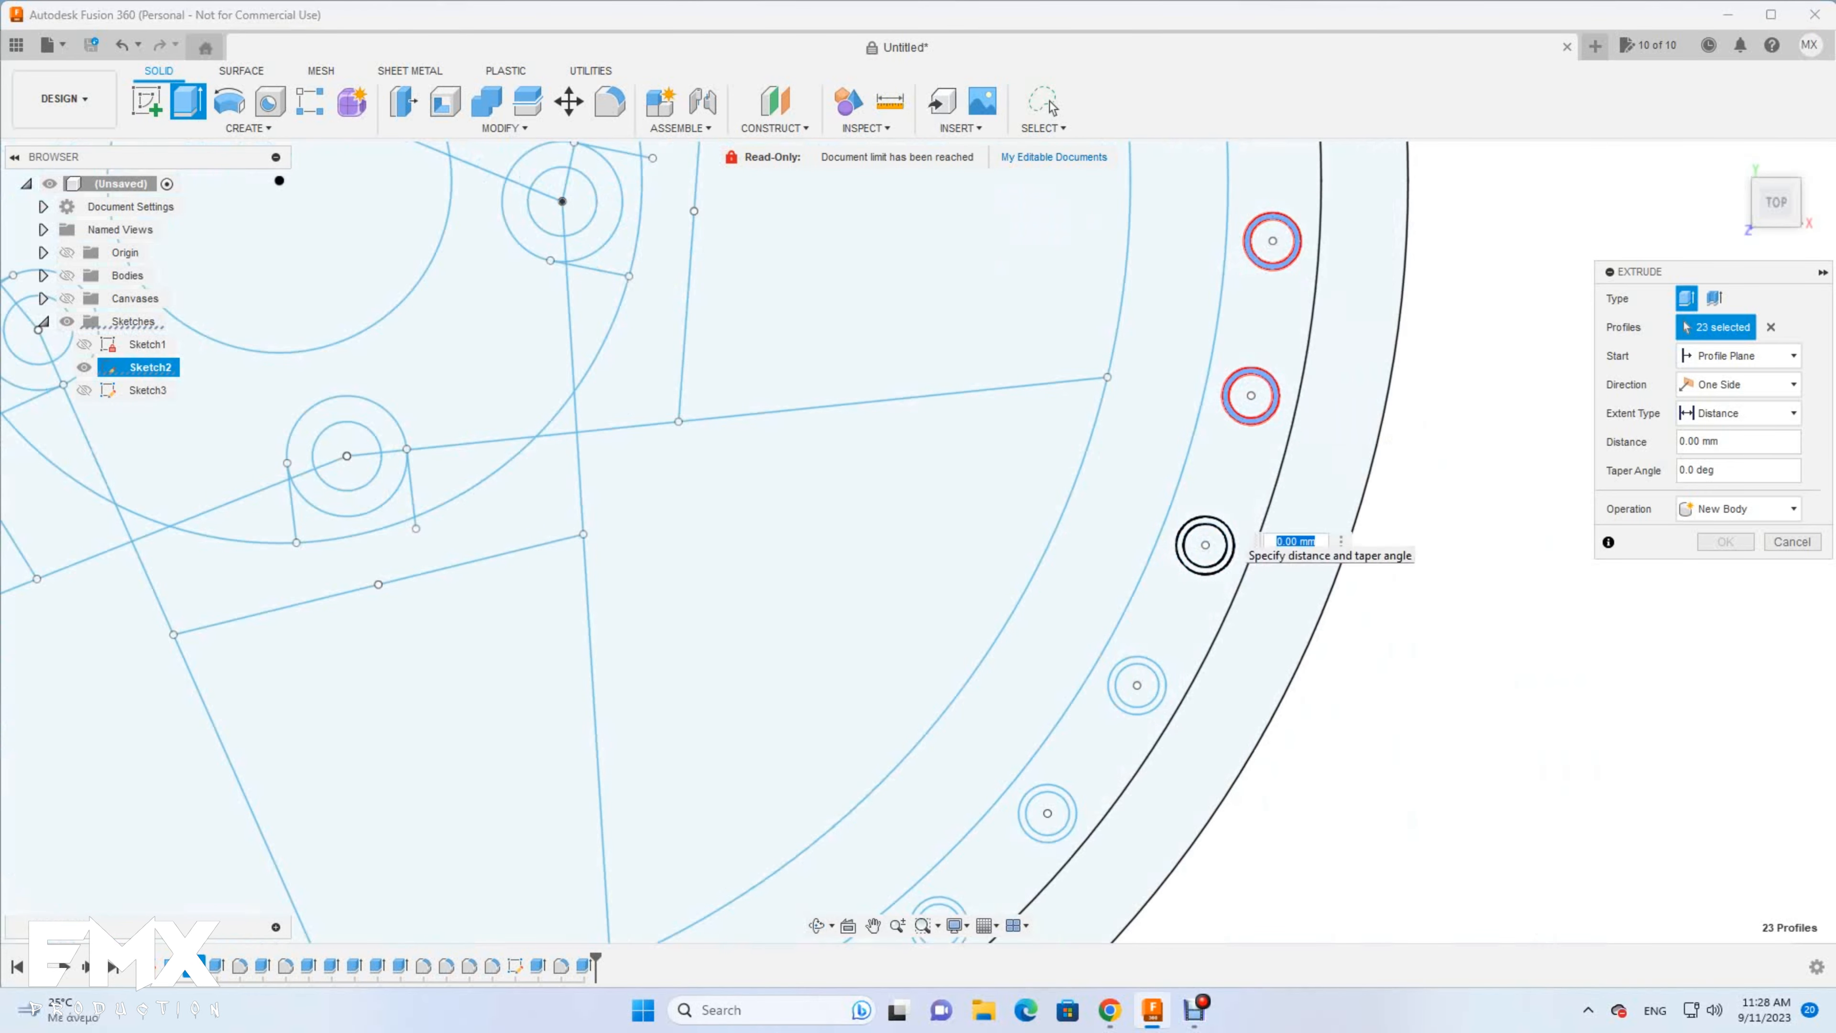
click(1158, 677)
click(1073, 811)
scroll(748, 663, down, 5)
scroll(734, 796, up, 7)
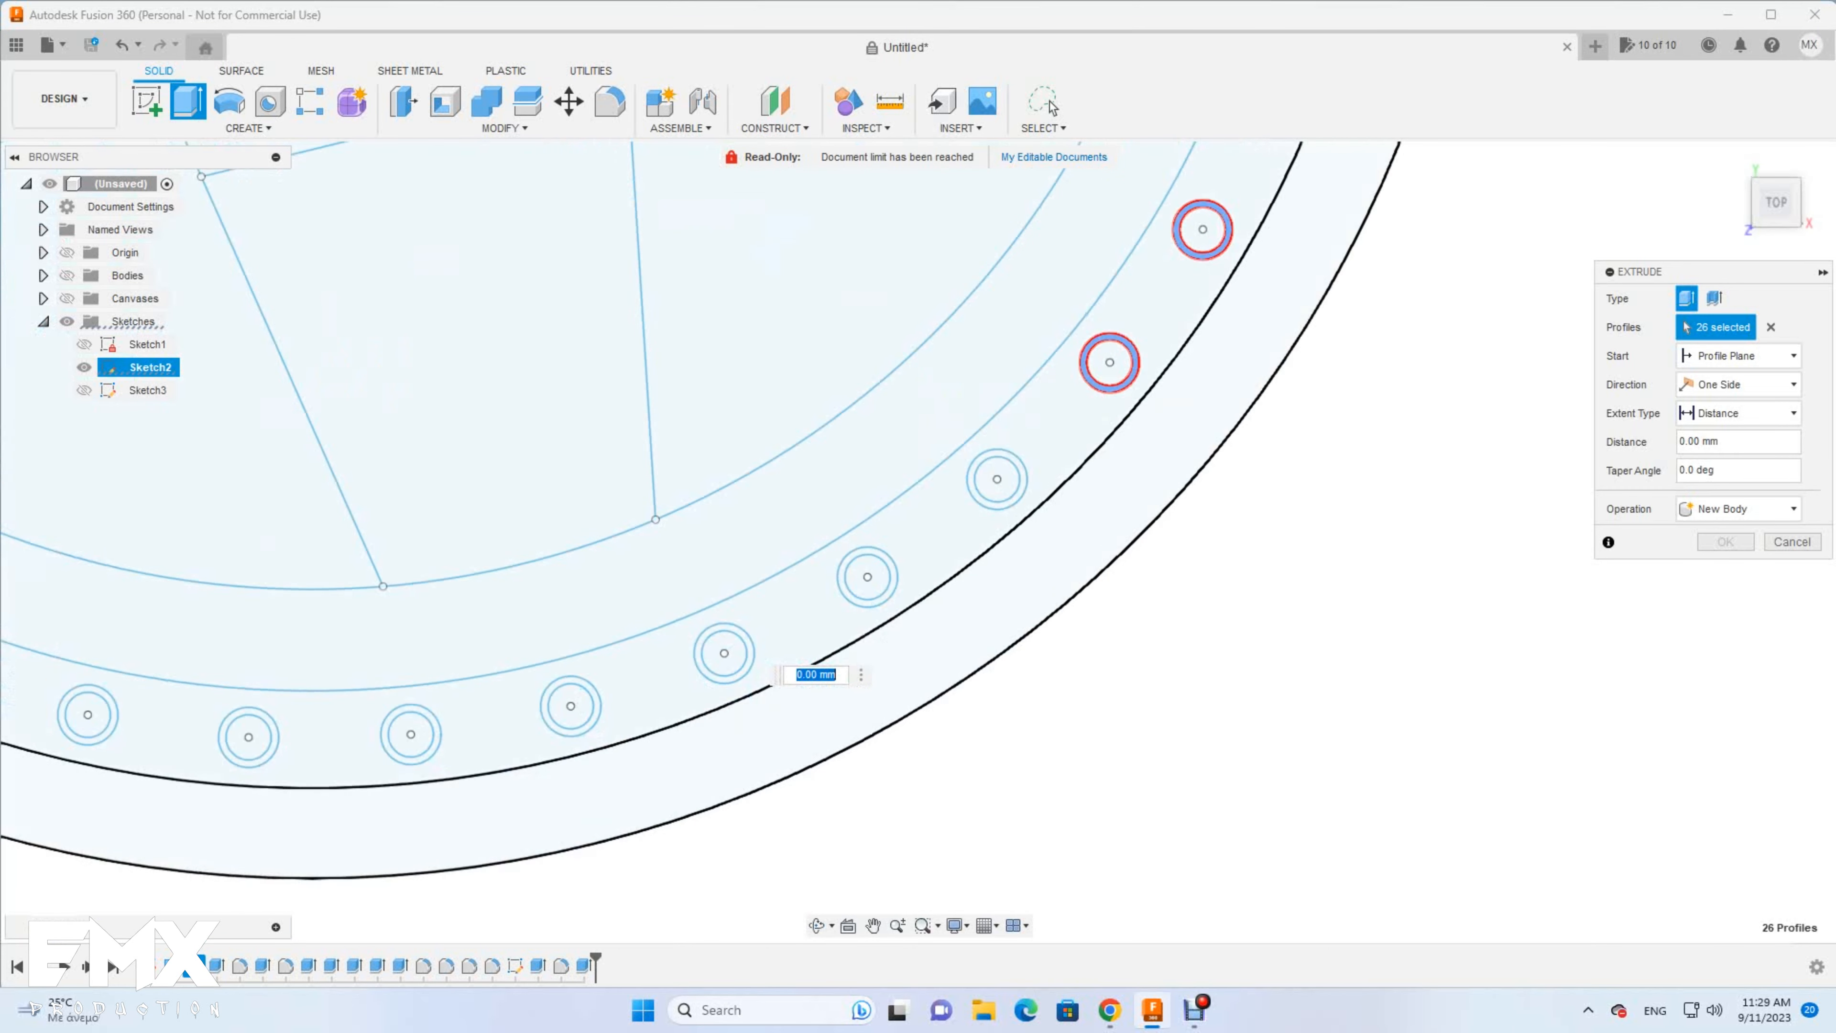
click(1015, 460)
click(886, 557)
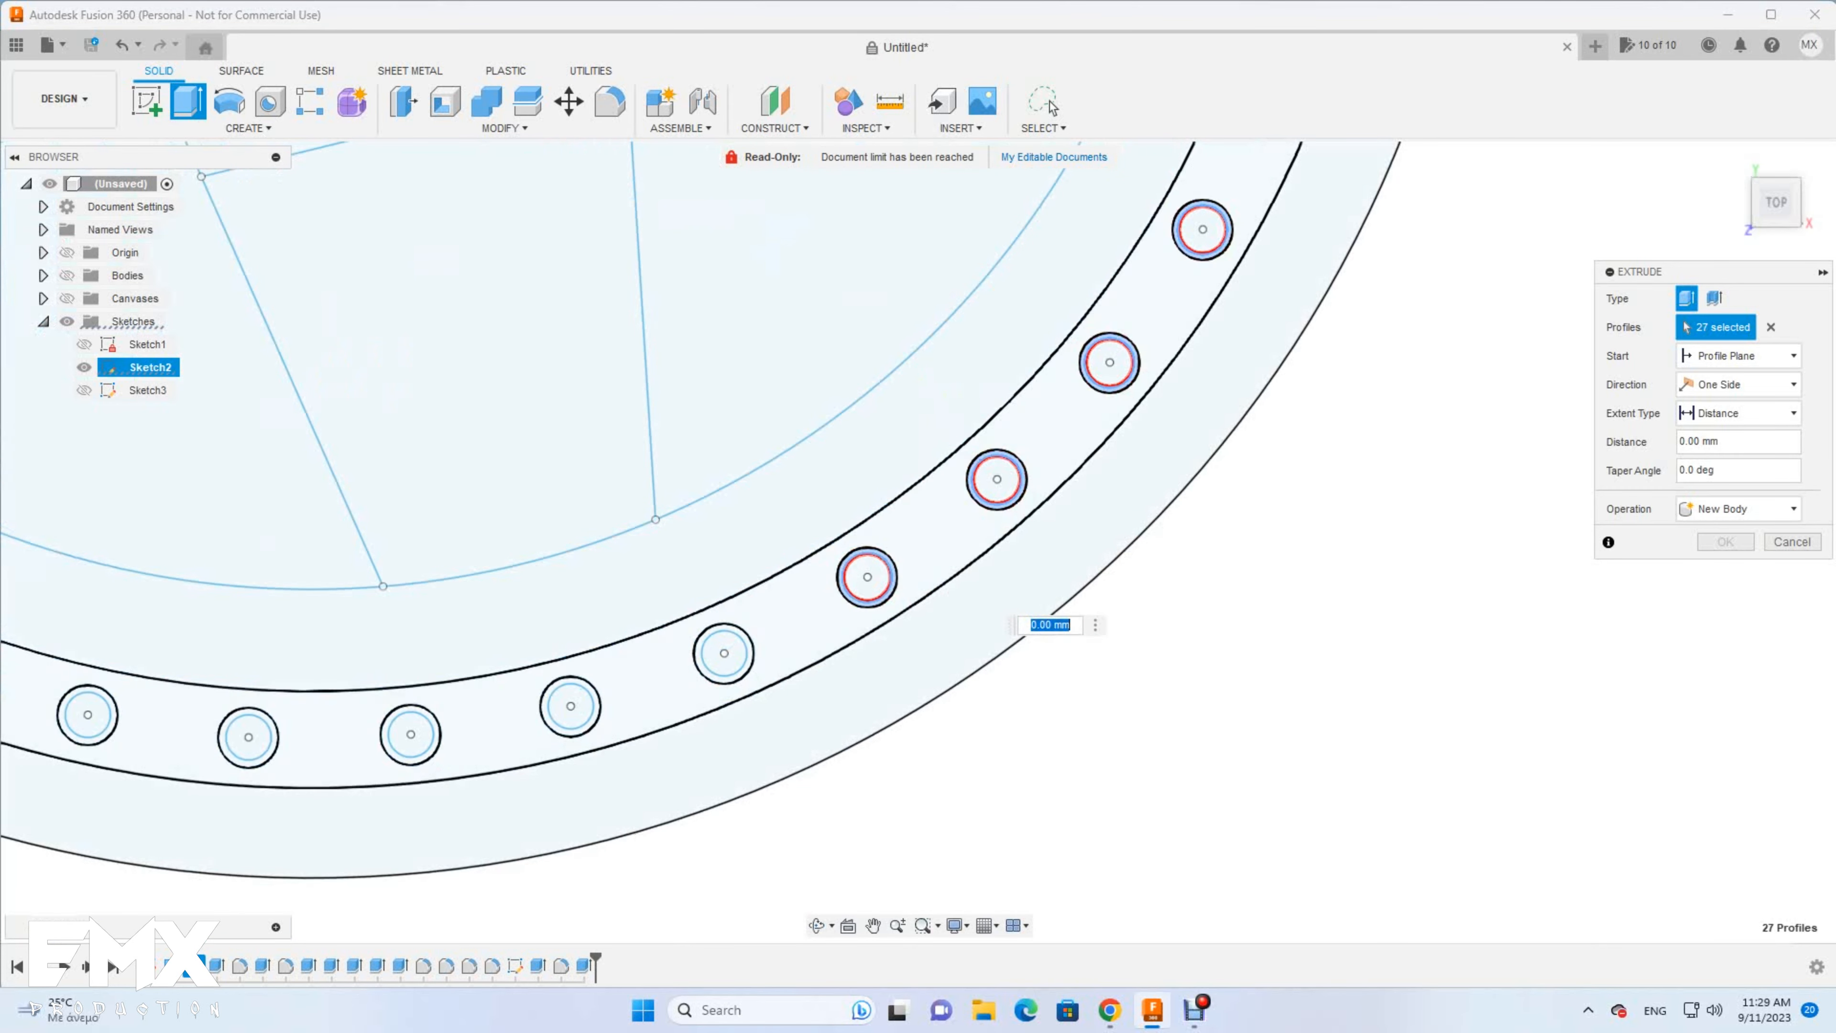
click(743, 634)
click(571, 705)
click(409, 734)
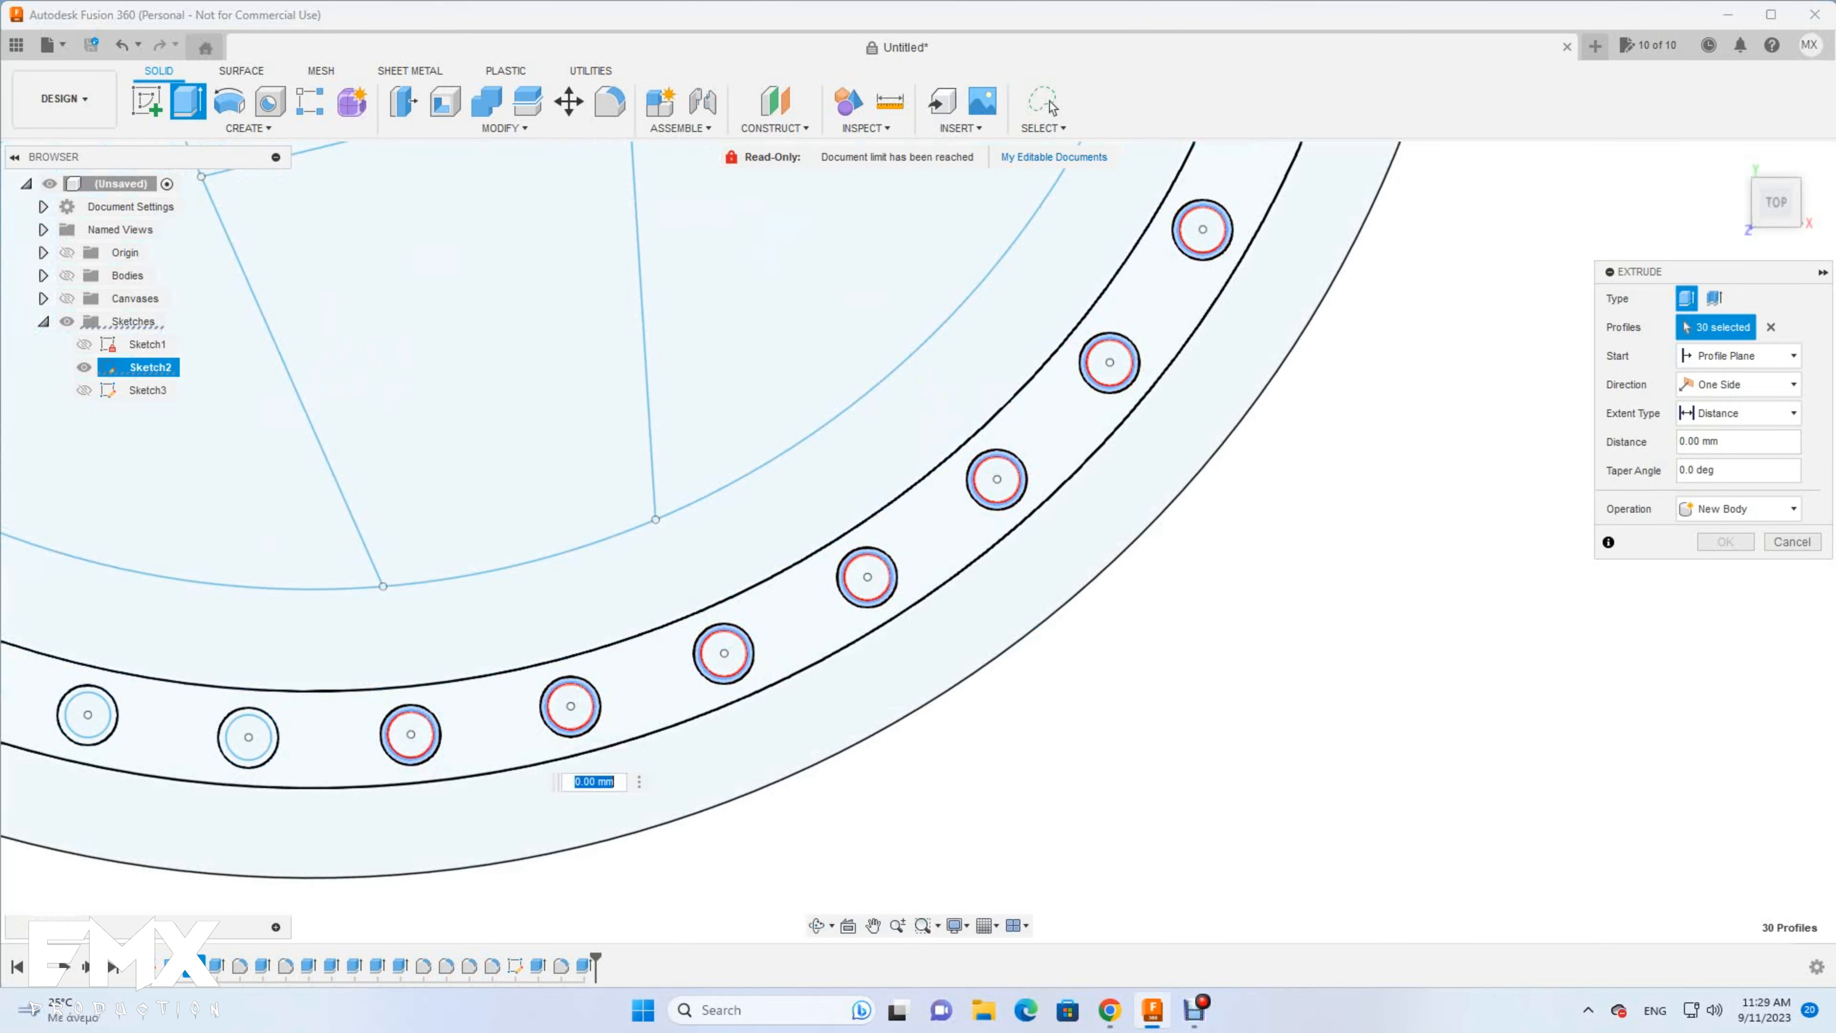
click(248, 737)
scroll(378, 676, down, 5)
scroll(260, 700, up, 7)
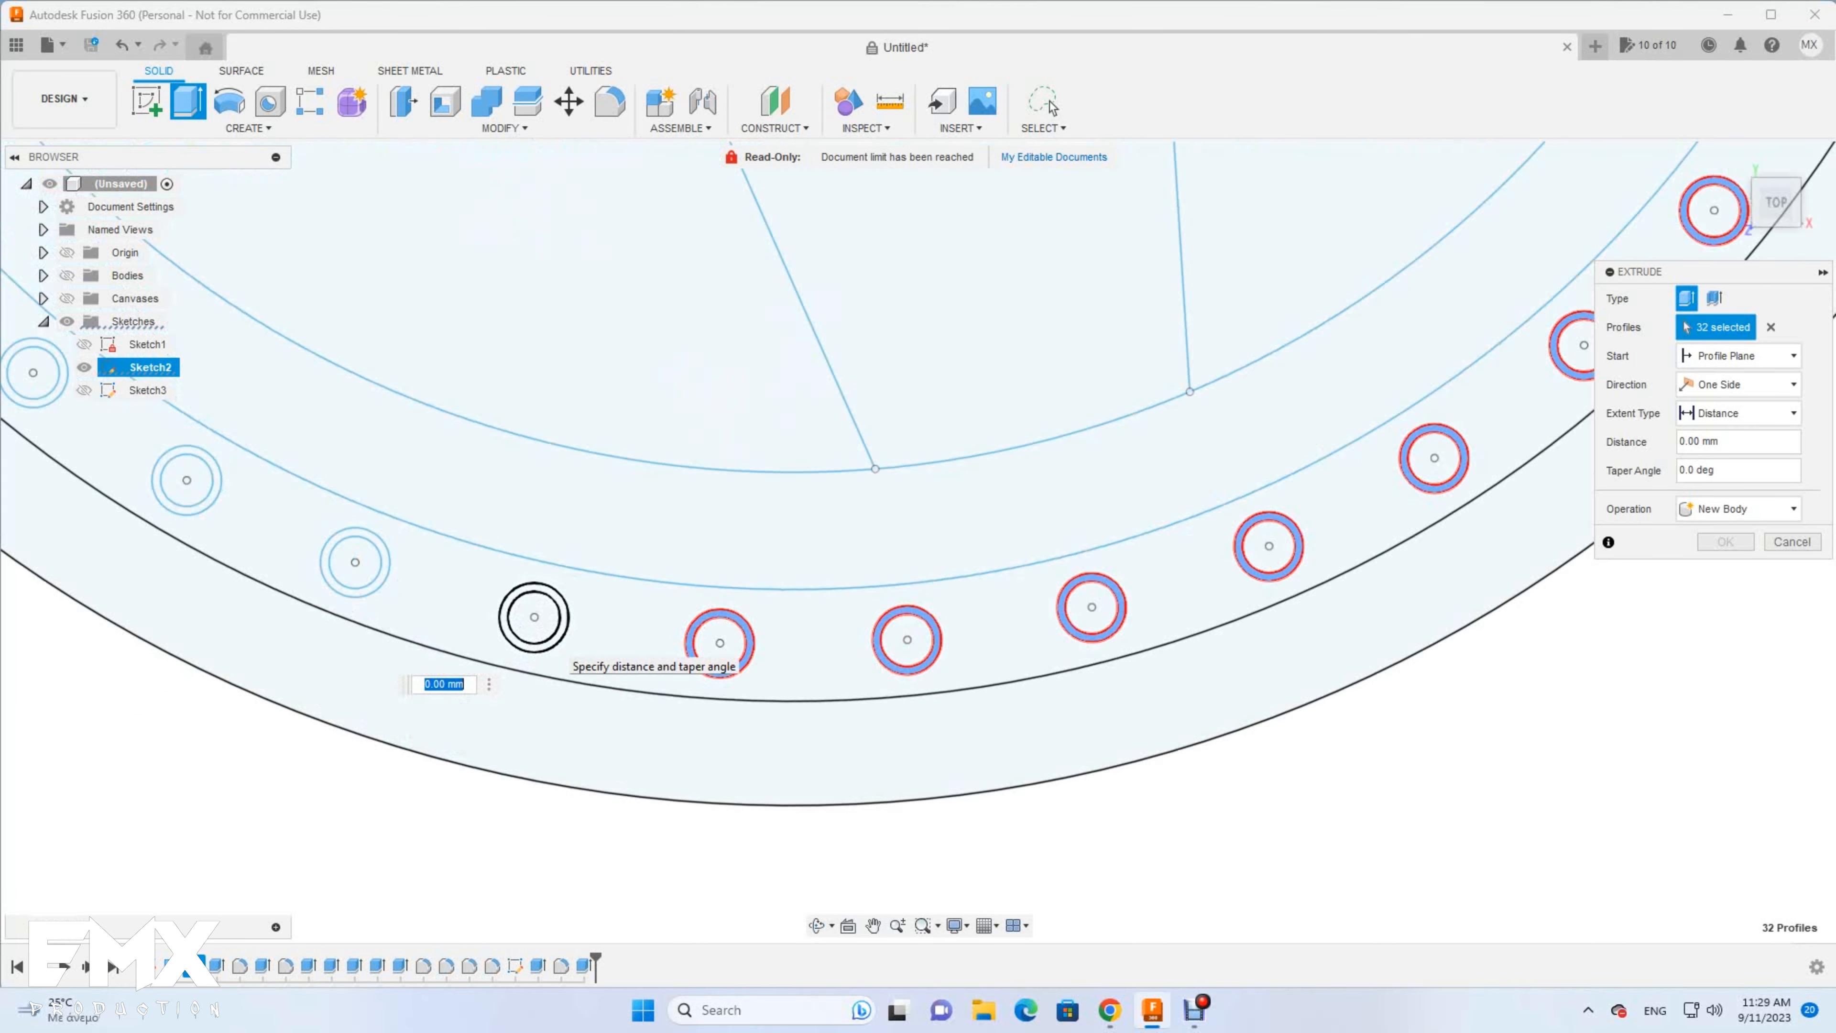
click(354, 562)
click(186, 480)
scroll(274, 630, down, 7)
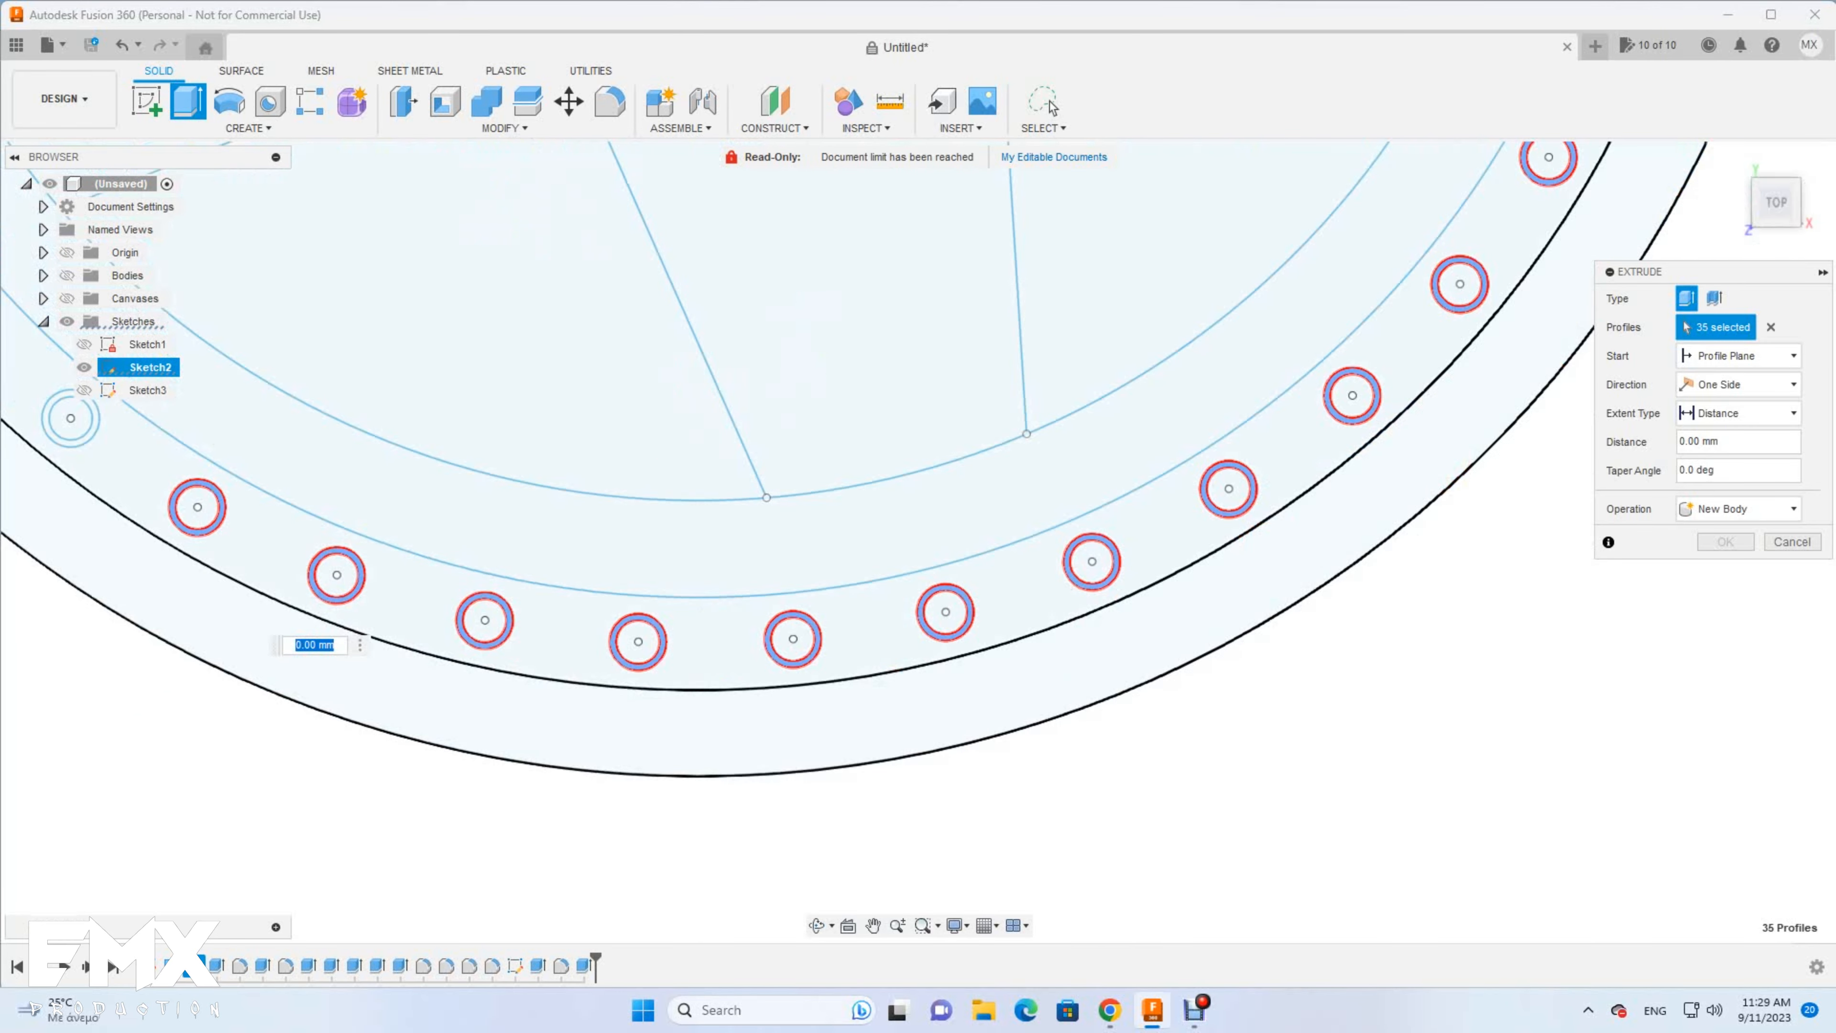
scroll(279, 651, up, 5)
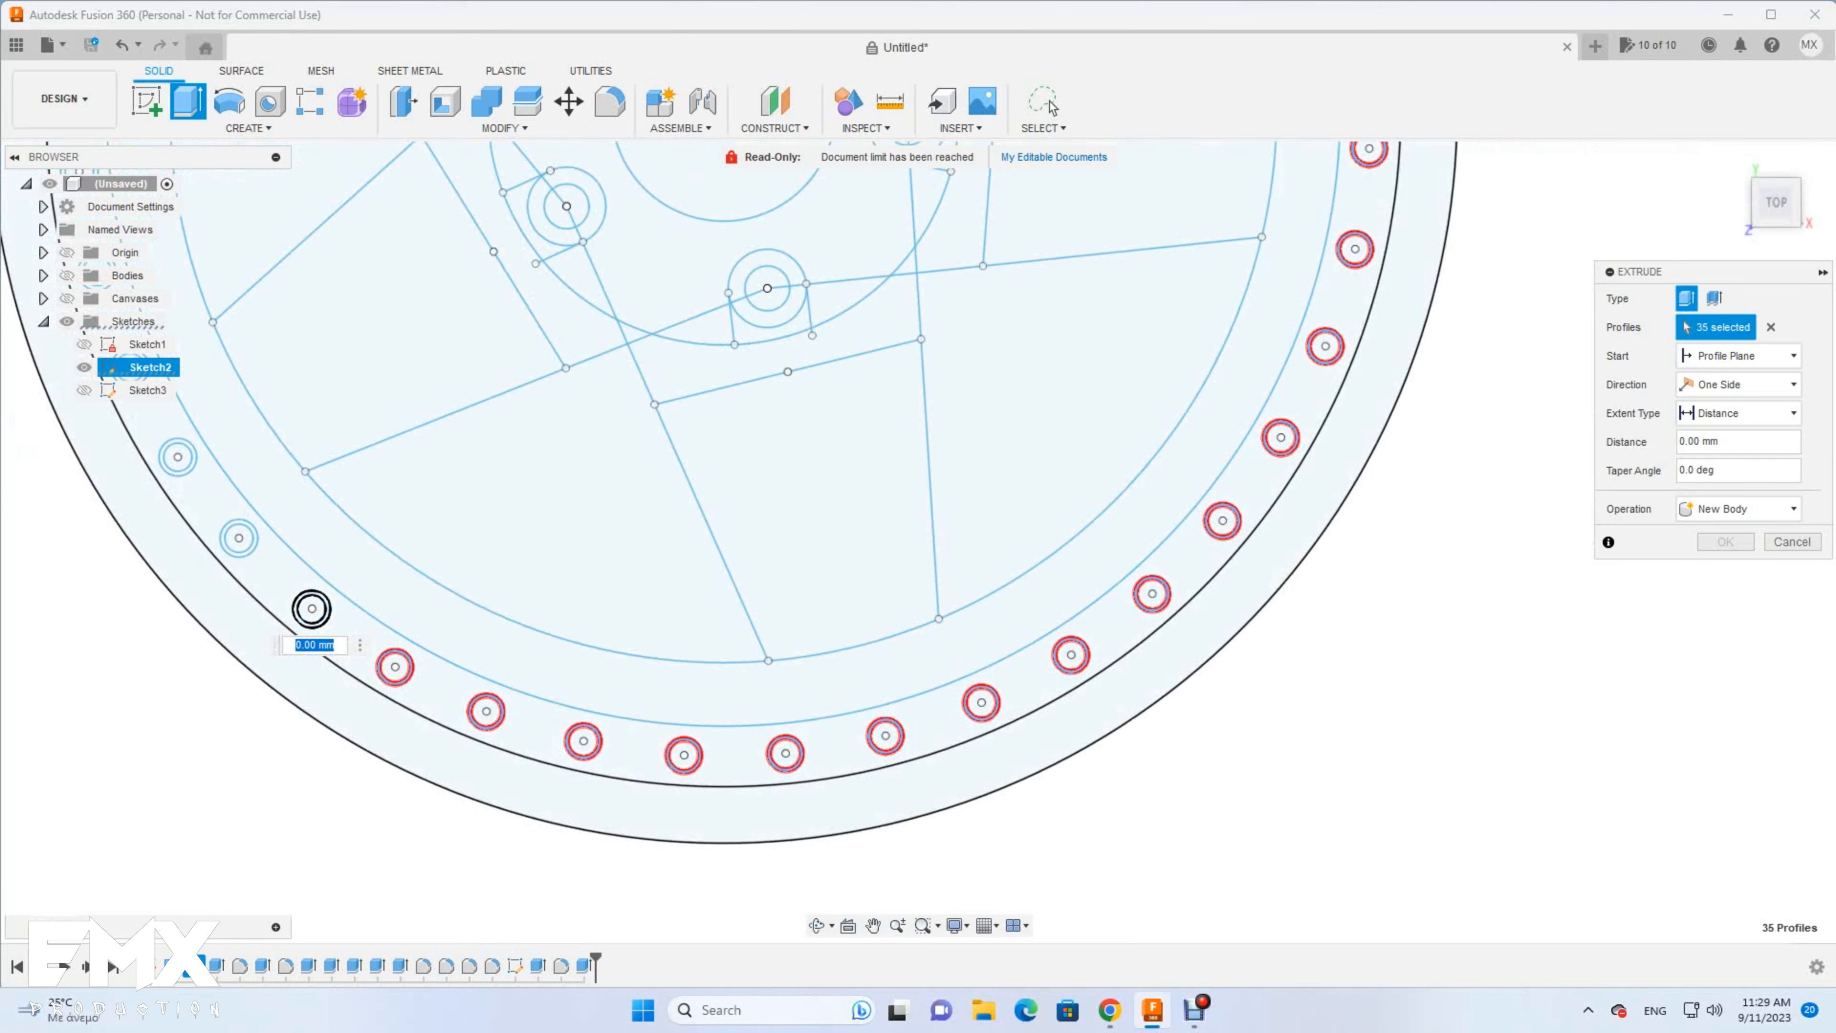
click(239, 538)
click(178, 456)
scroll(181, 463, down, 6)
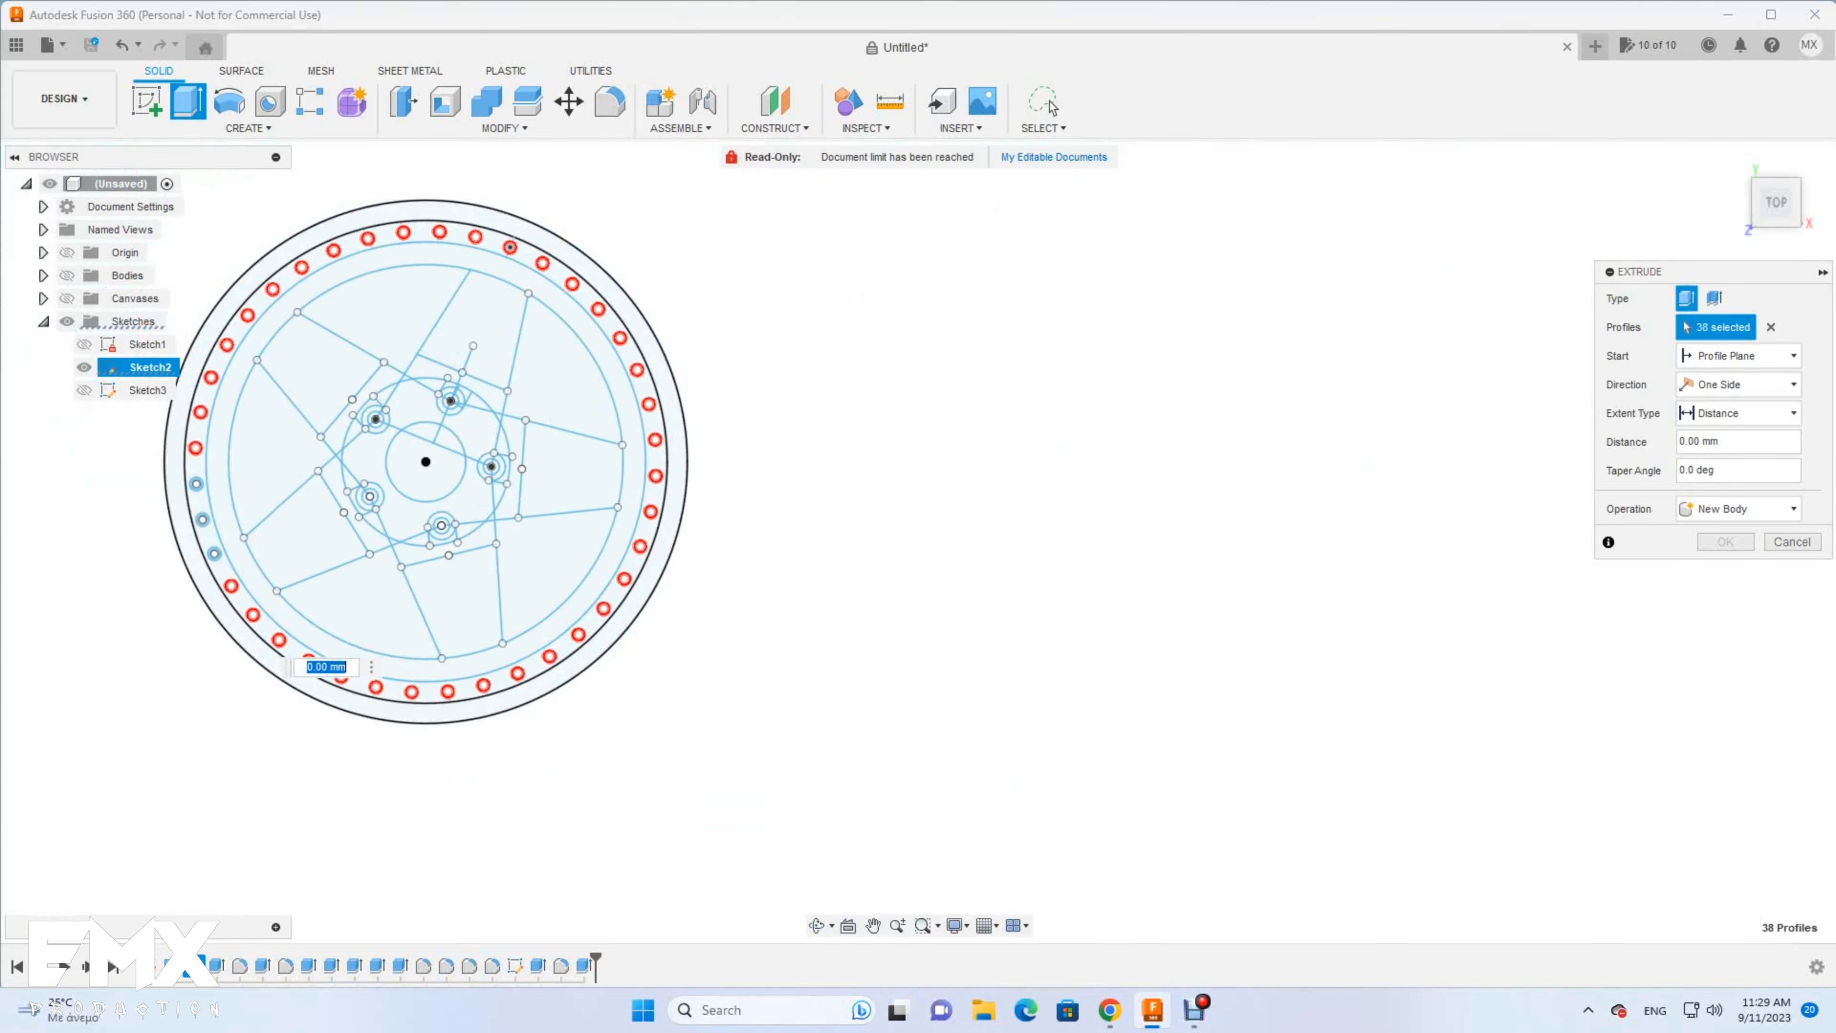
scroll(261, 673, up, 7)
scroll(260, 666, up, 3)
click(488, 702)
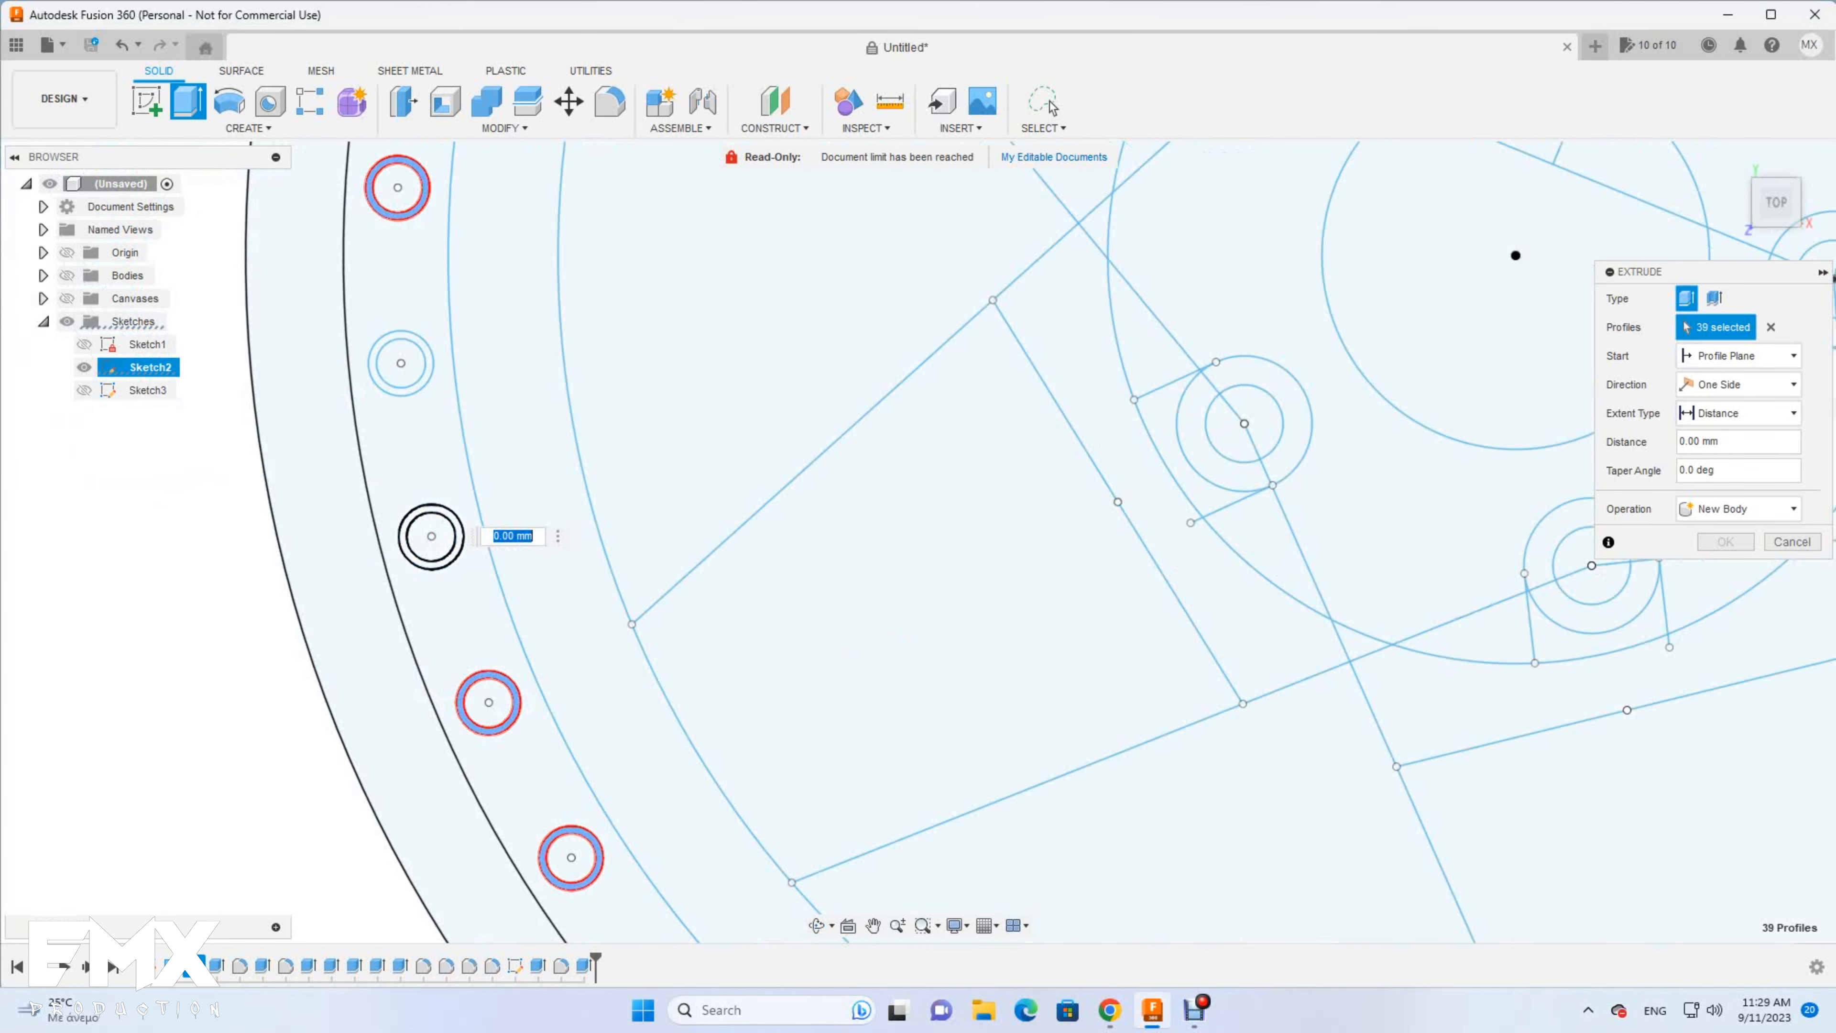
click(431, 536)
click(401, 363)
scroll(550, 517, down, 6)
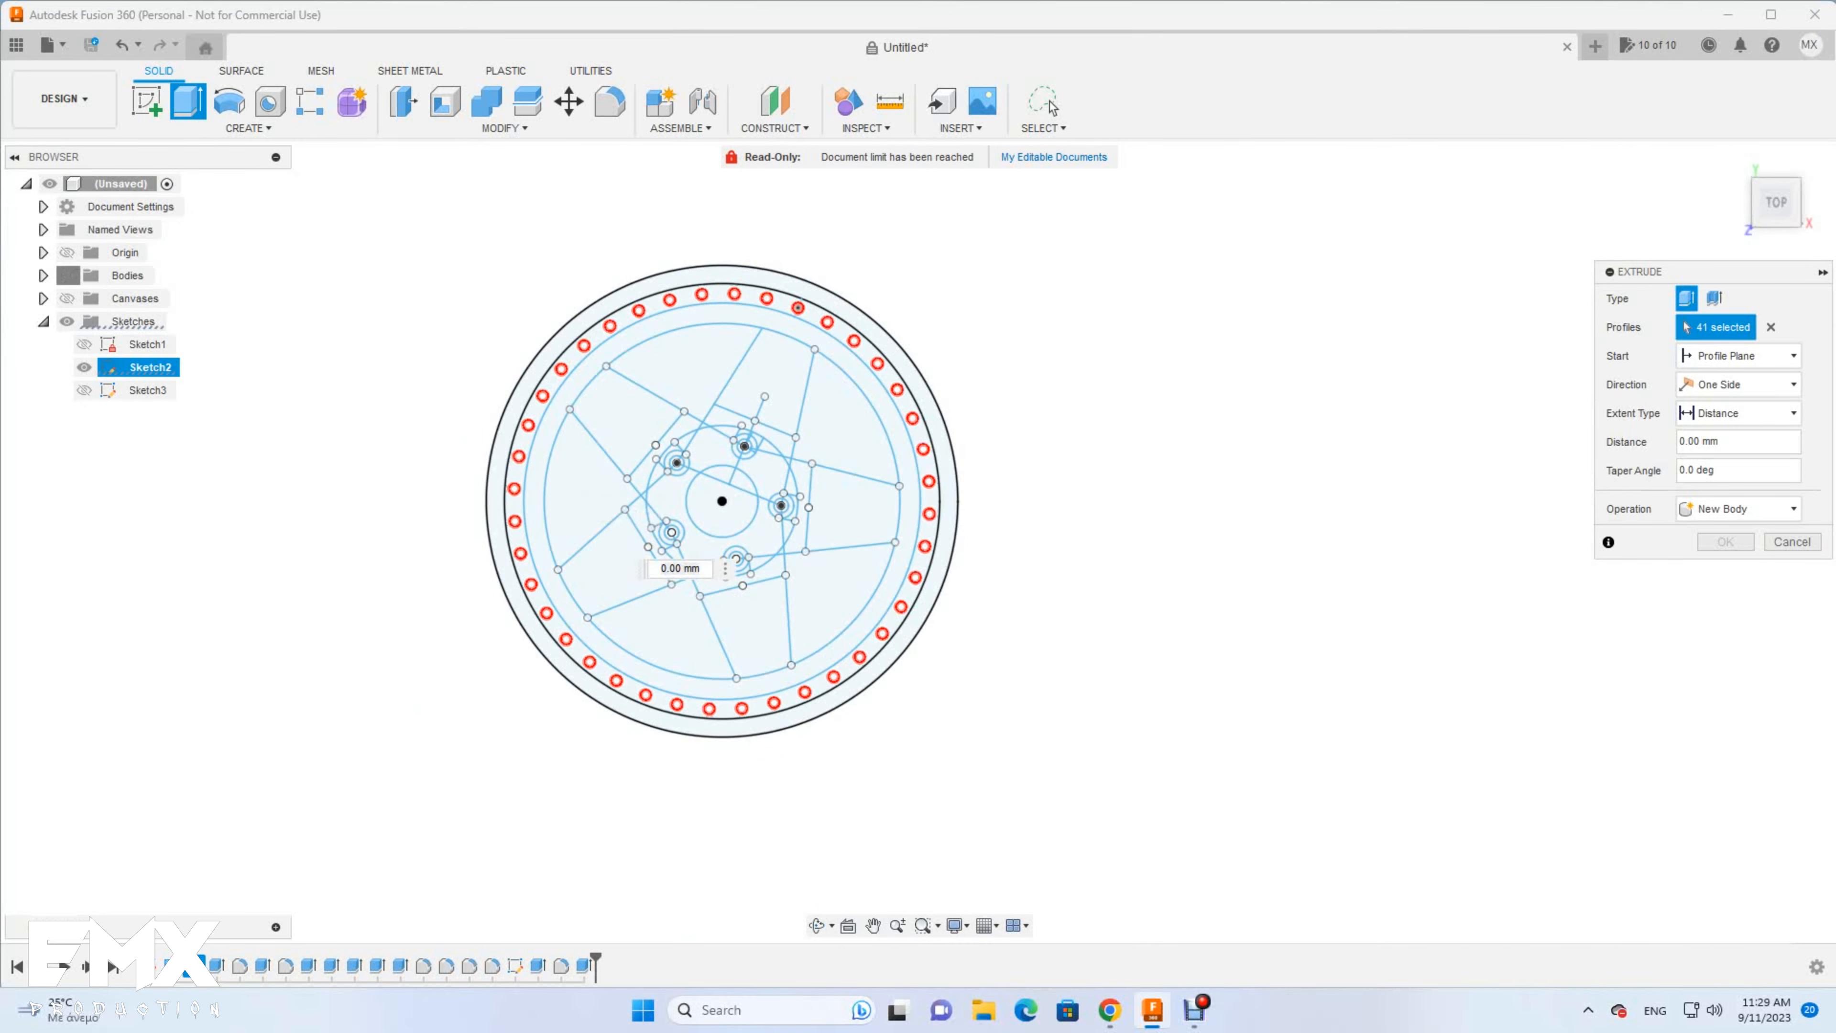
key(Return)
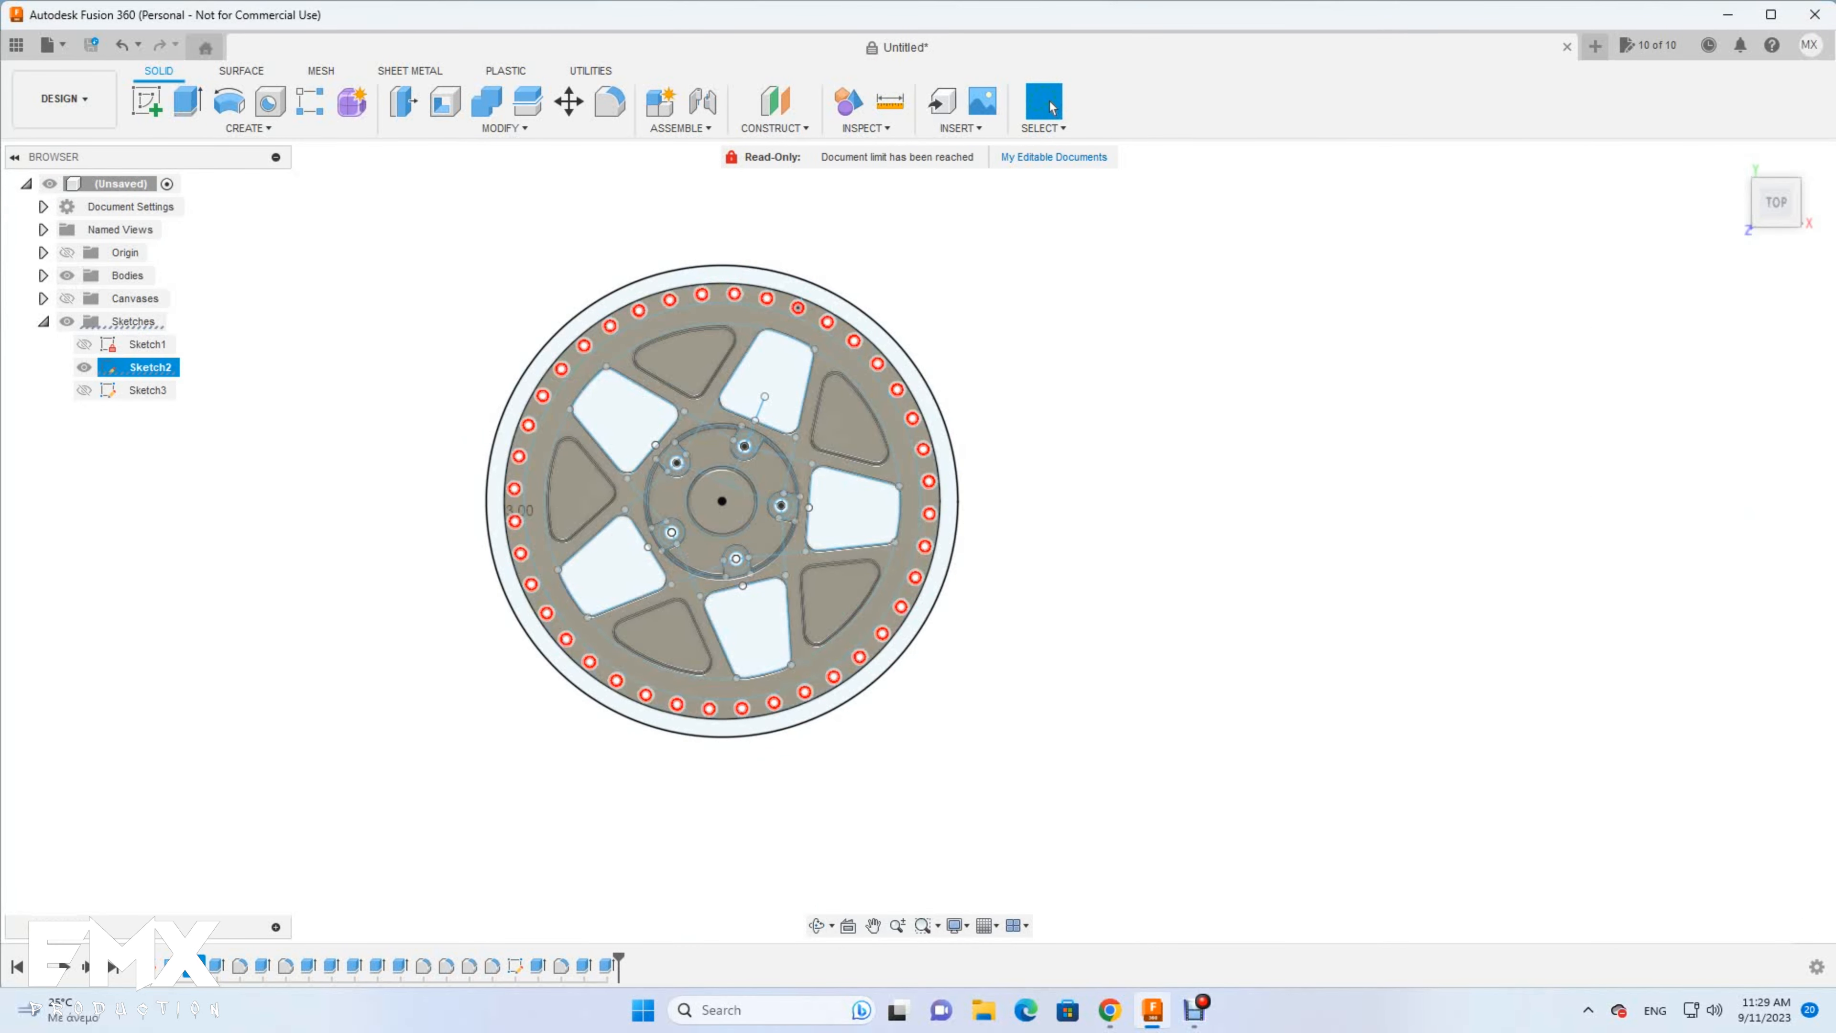
Extrude the inner circle profiles of all the small bolt holes along the rim by 4 mm, joined to the wheel body
key(e)
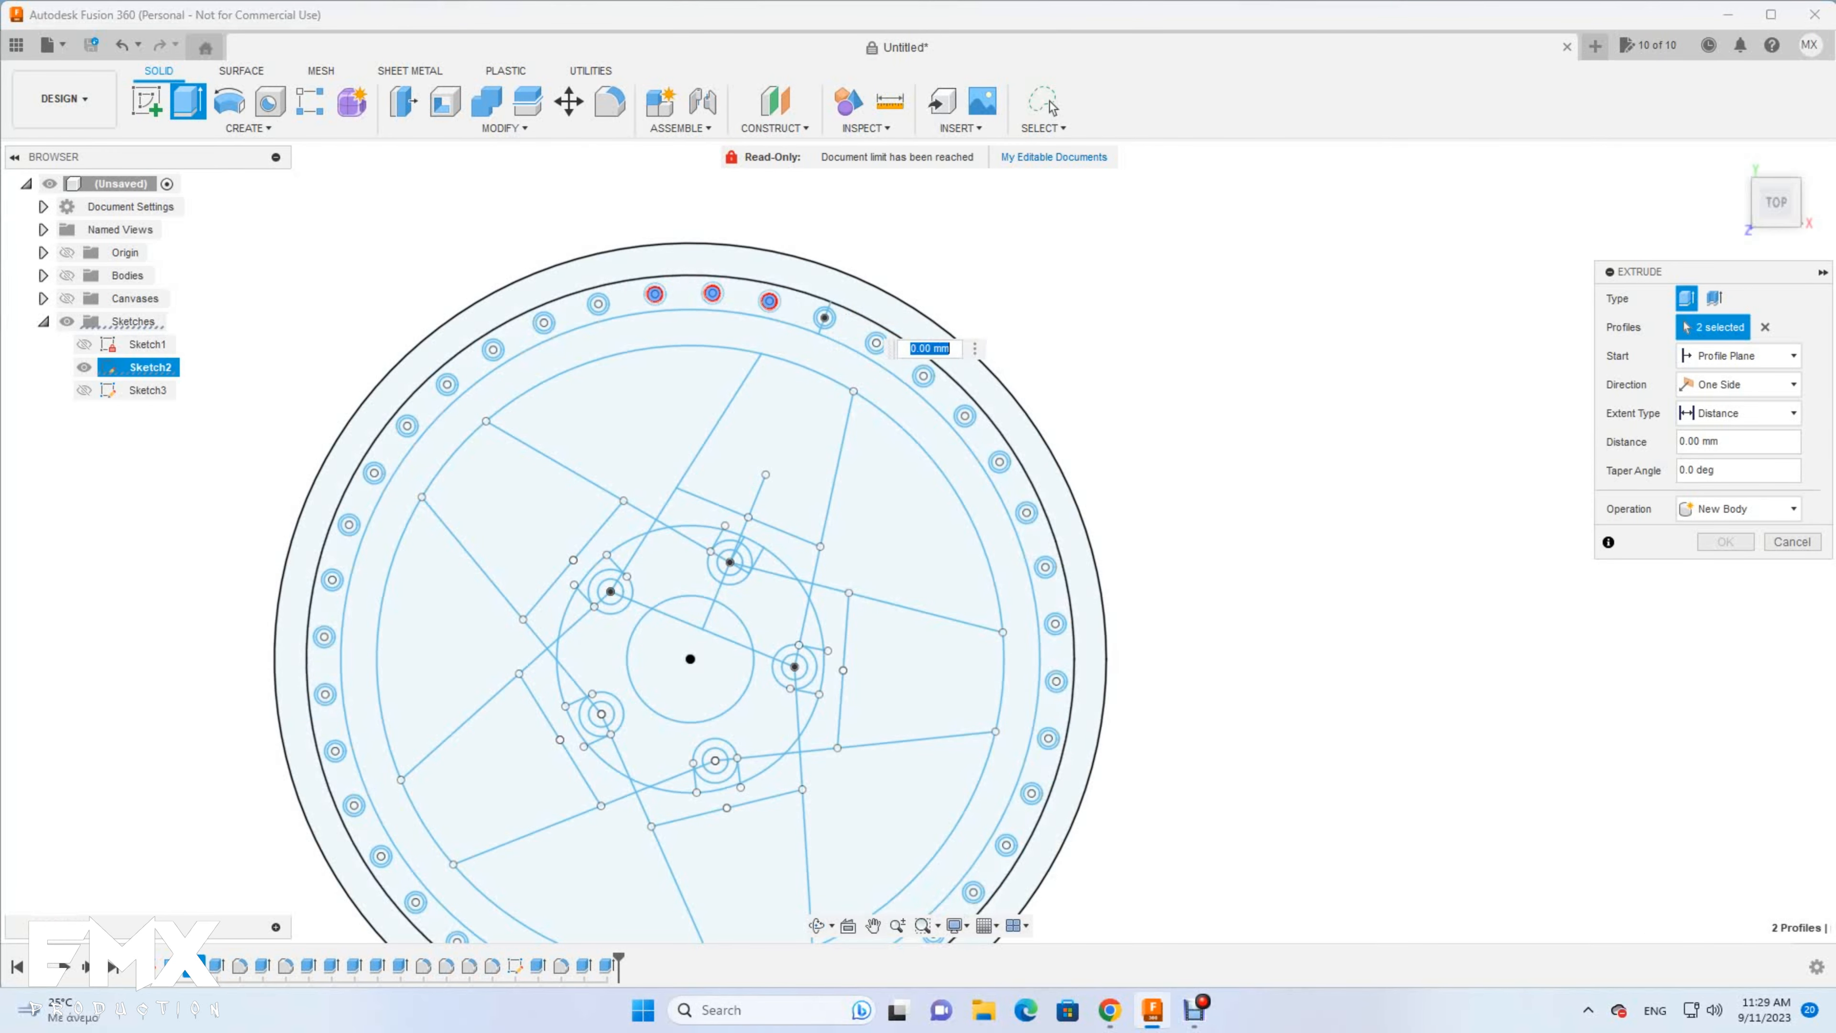
scroll(824, 318, up, 3)
click(892, 354)
click(961, 401)
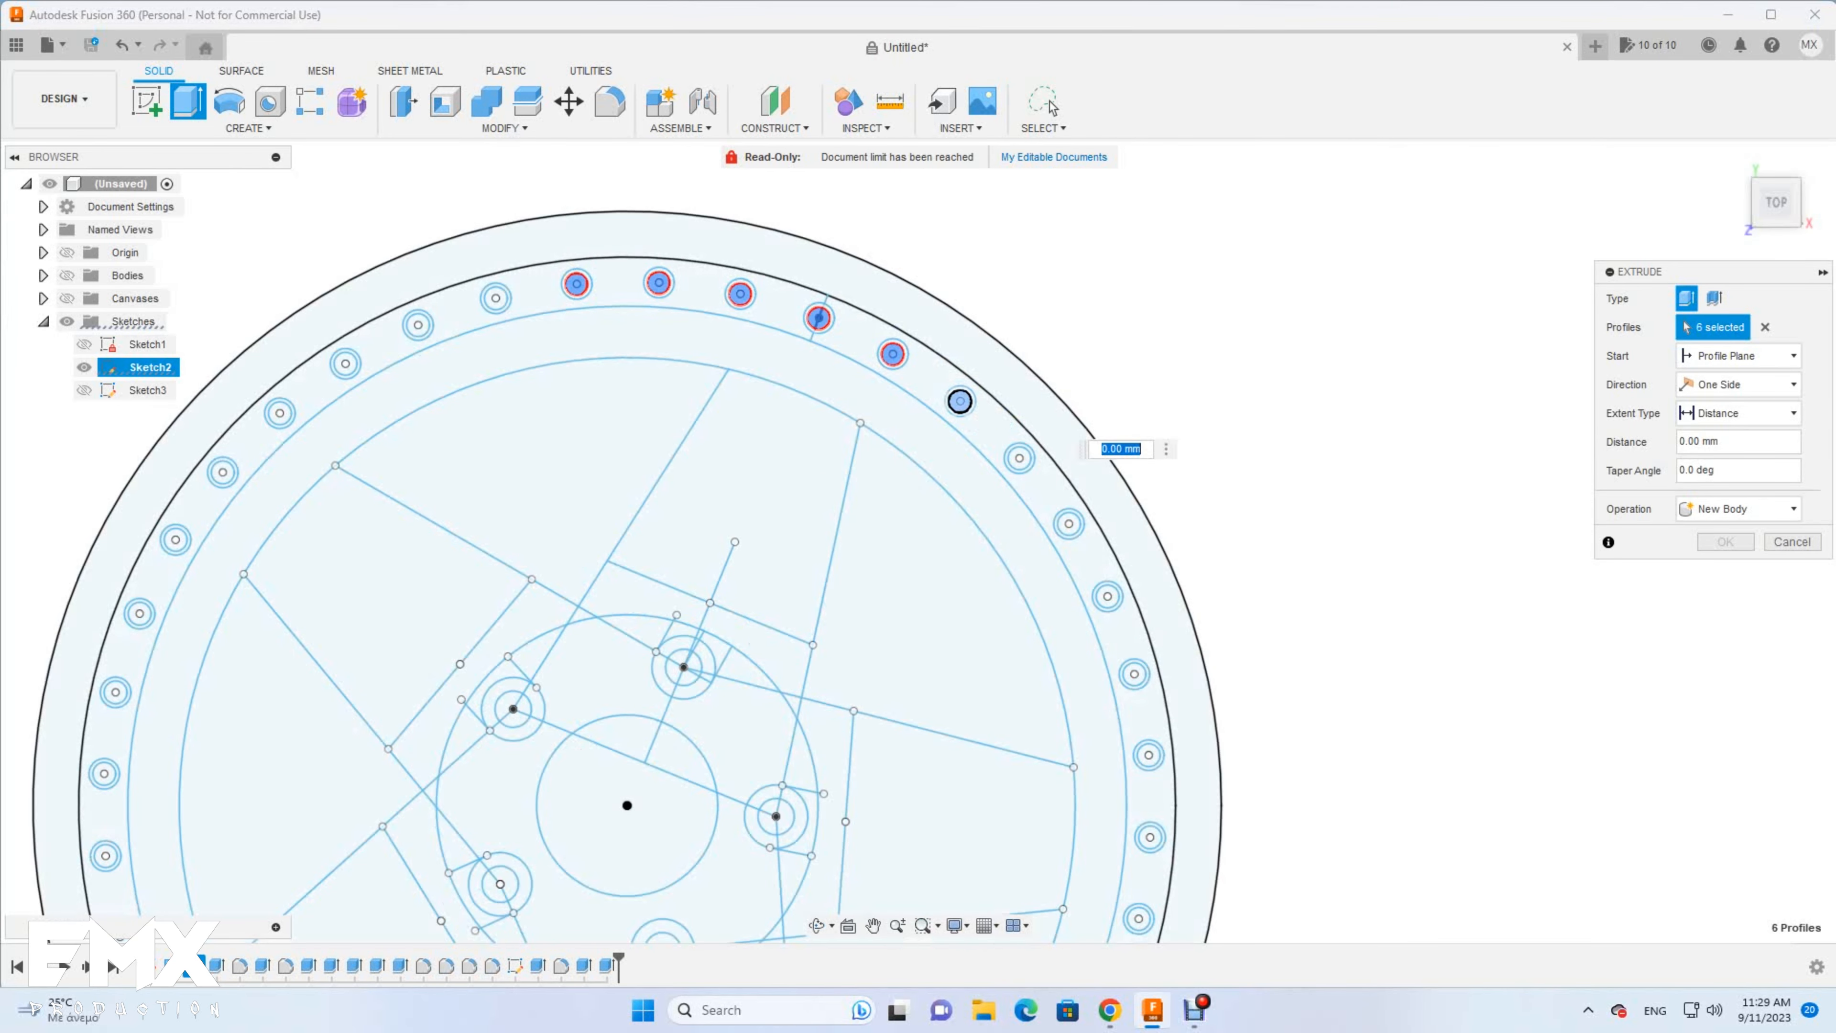
click(1069, 523)
click(1107, 596)
click(1134, 673)
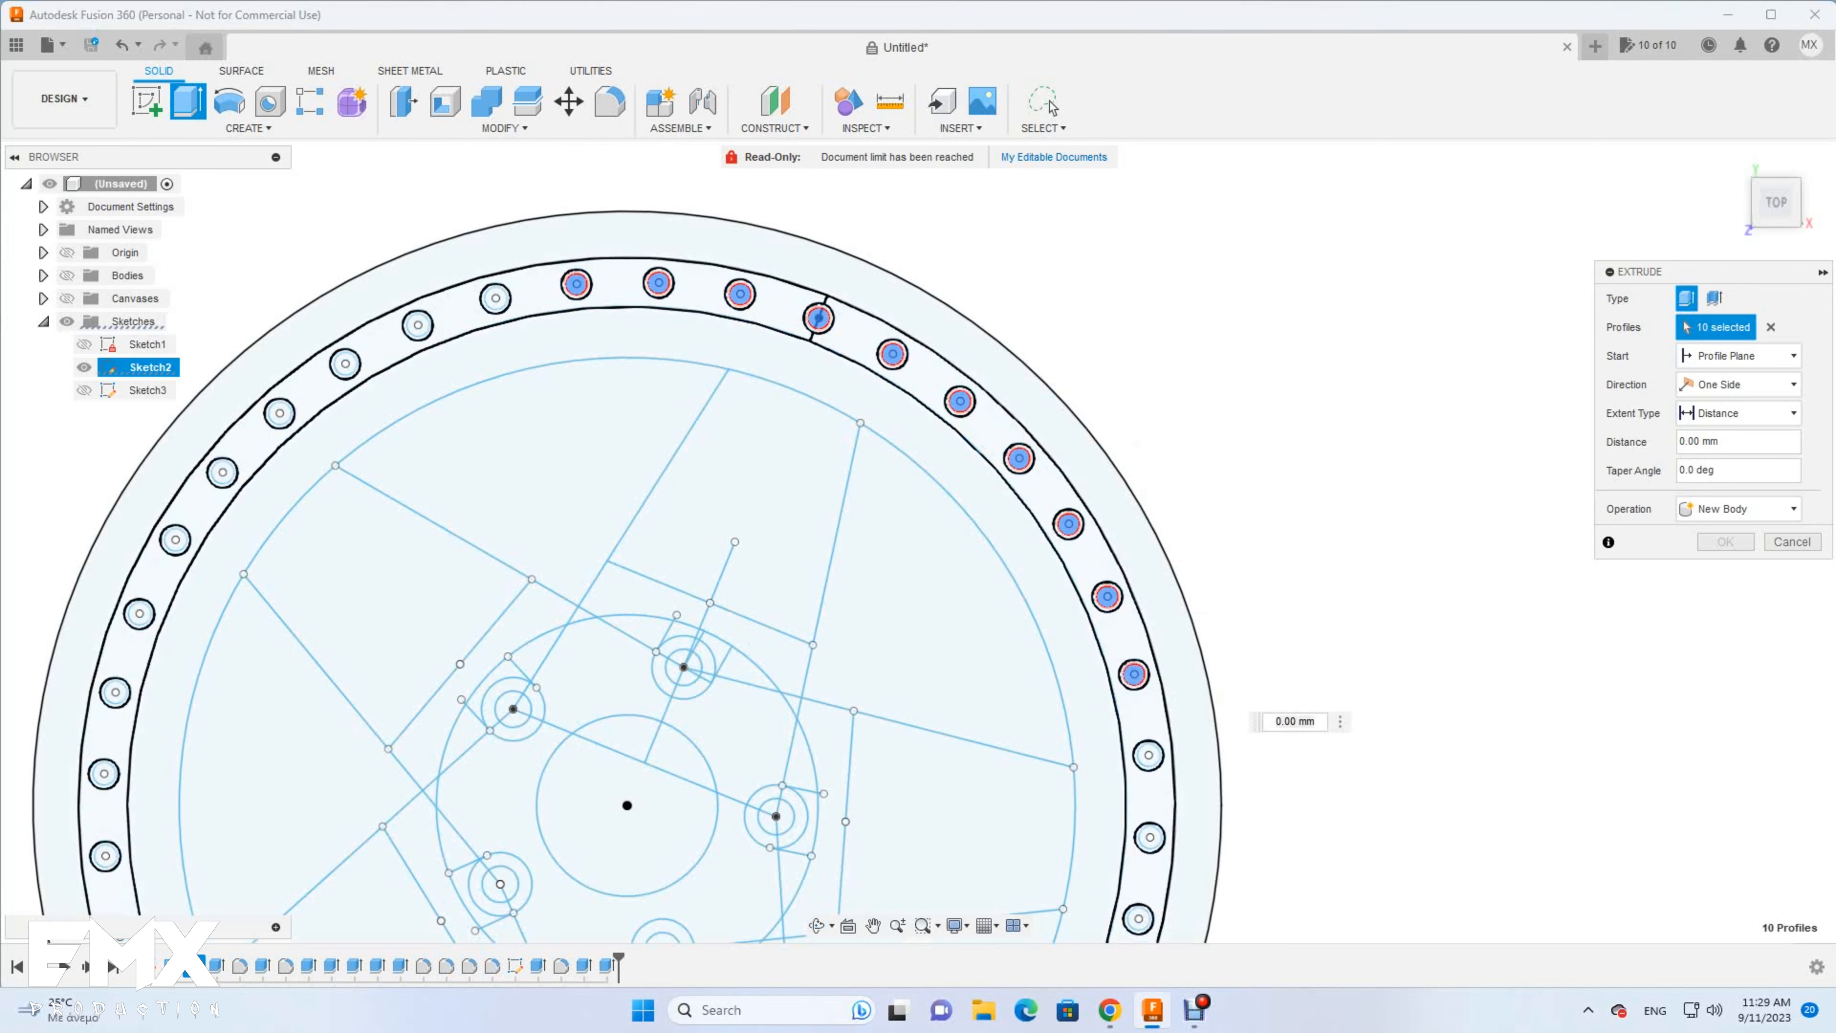
click(496, 297)
click(417, 324)
click(345, 363)
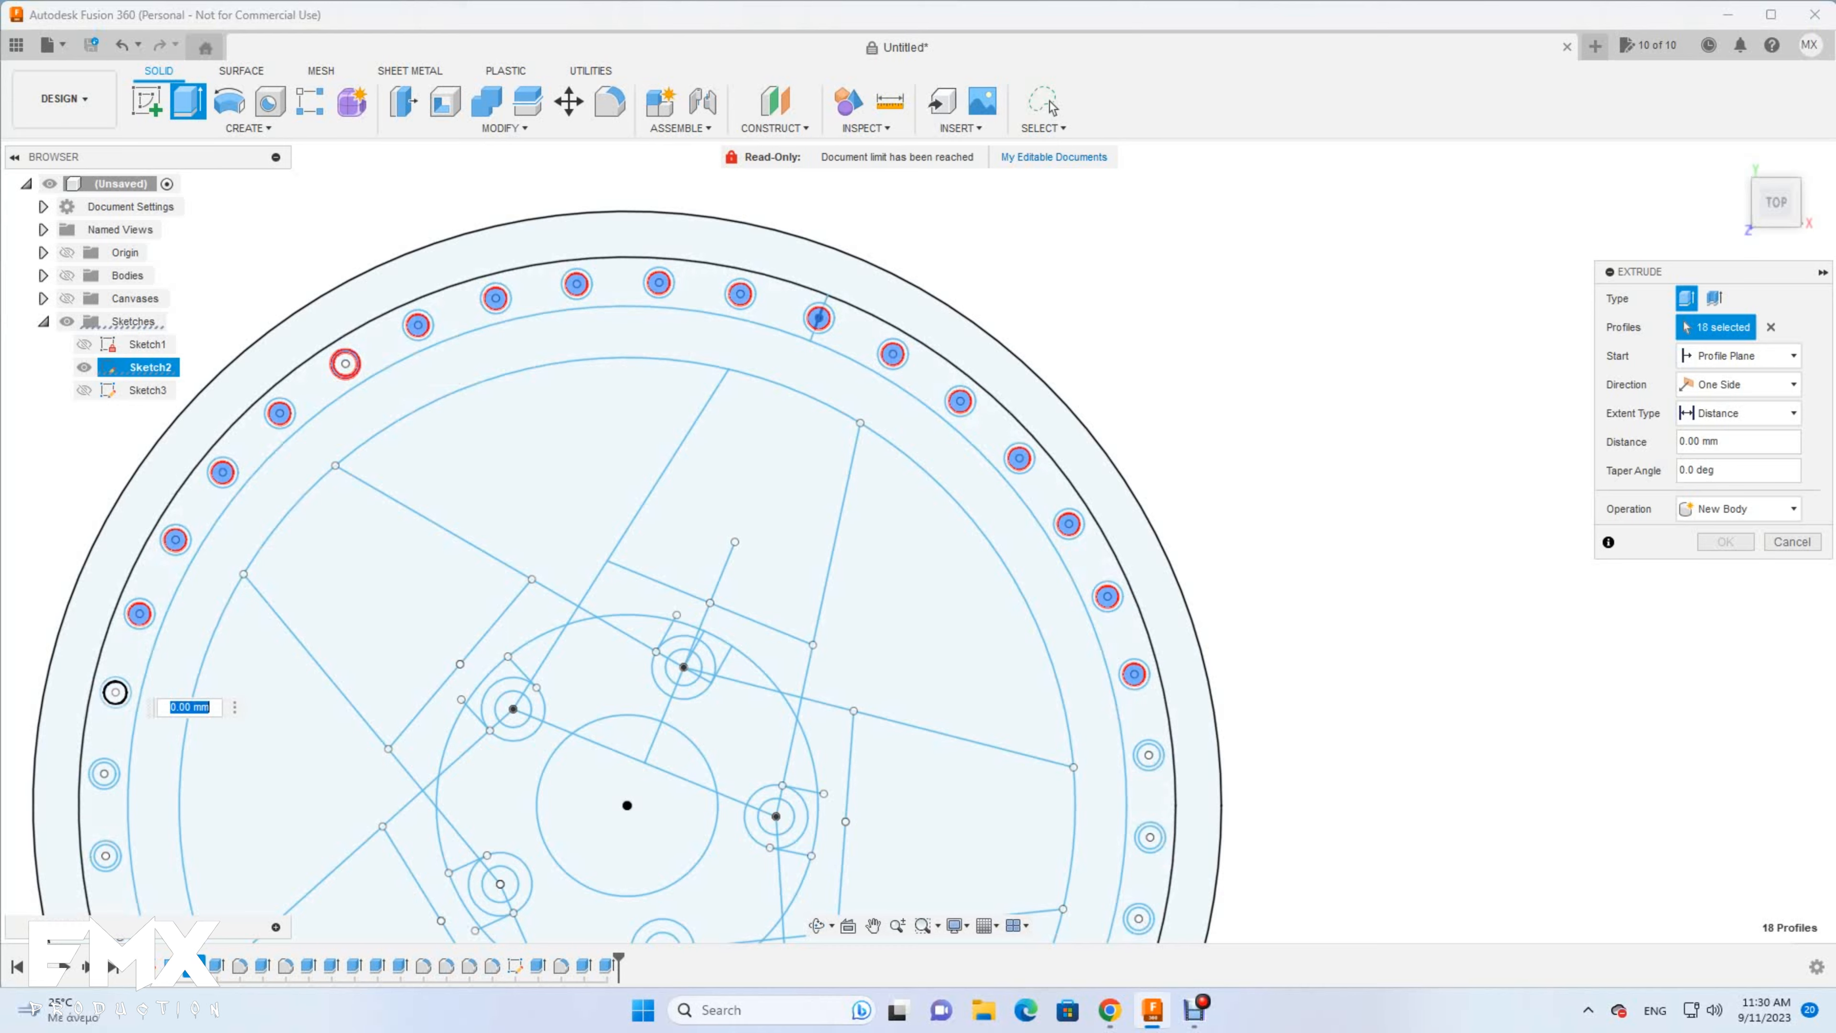
click(104, 856)
scroll(121, 752, down, 5)
scroll(180, 564, up, 5)
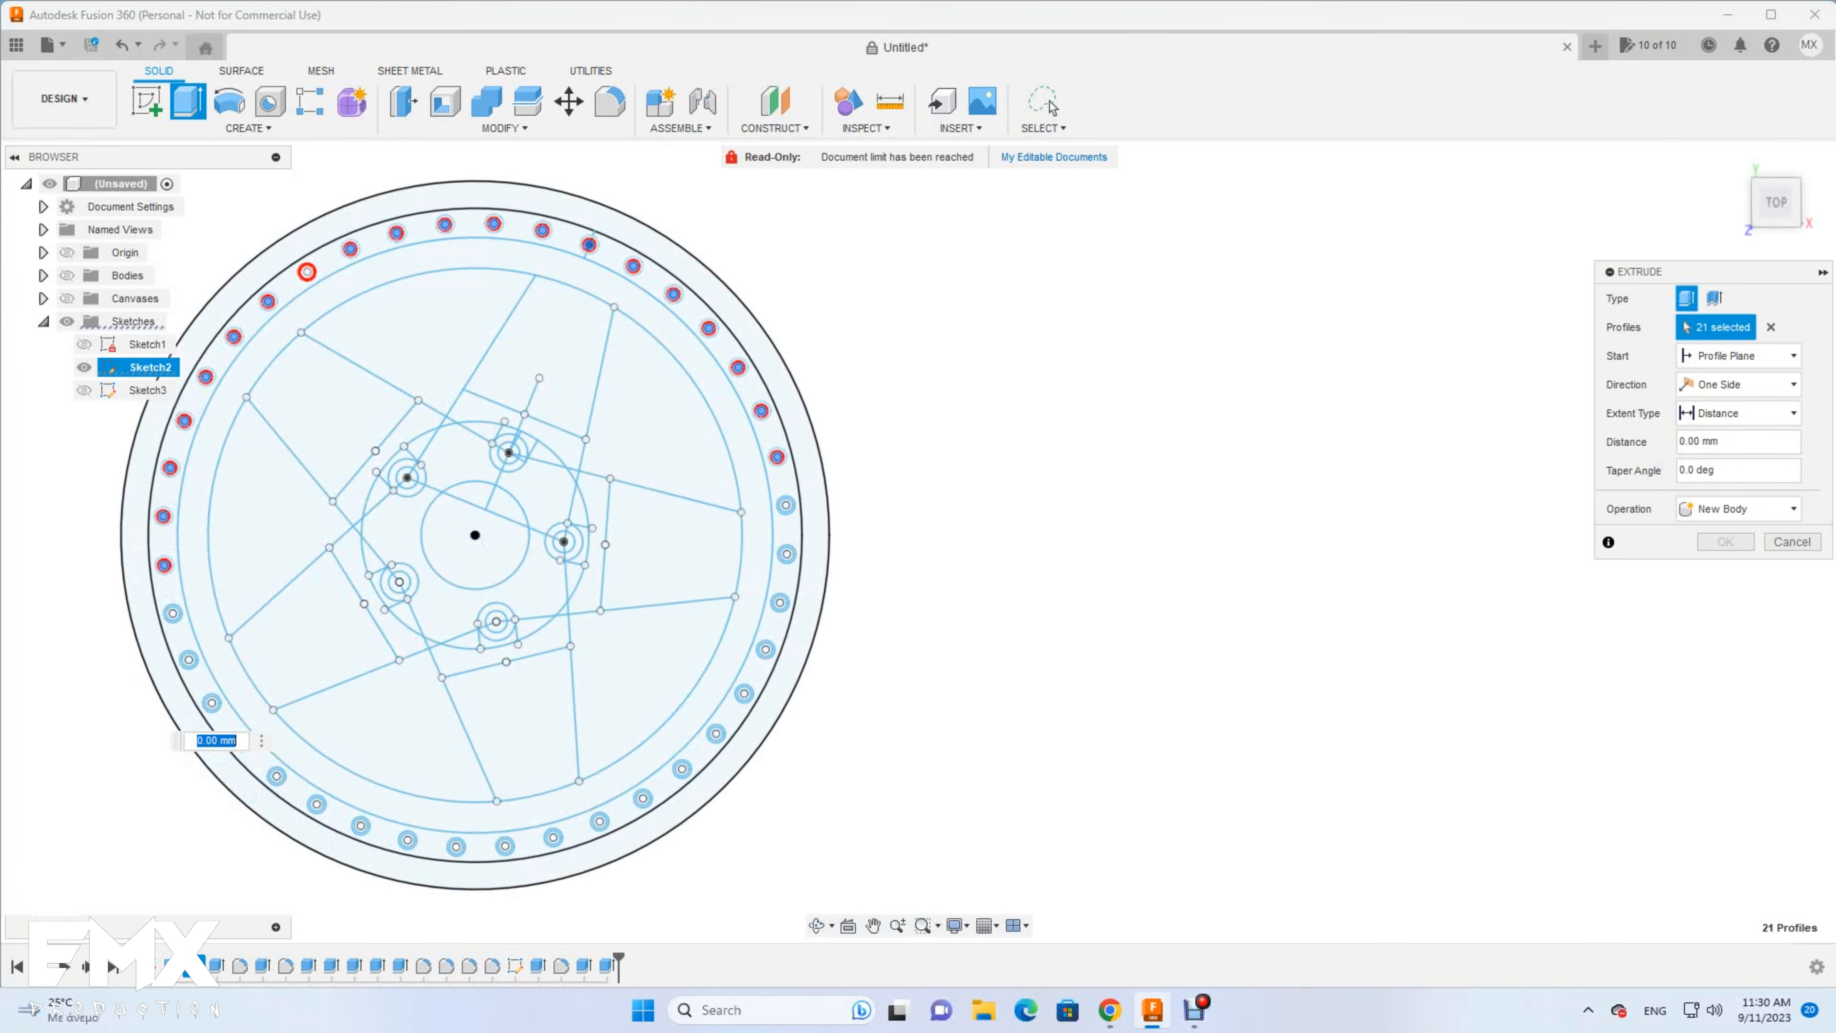
click(228, 675)
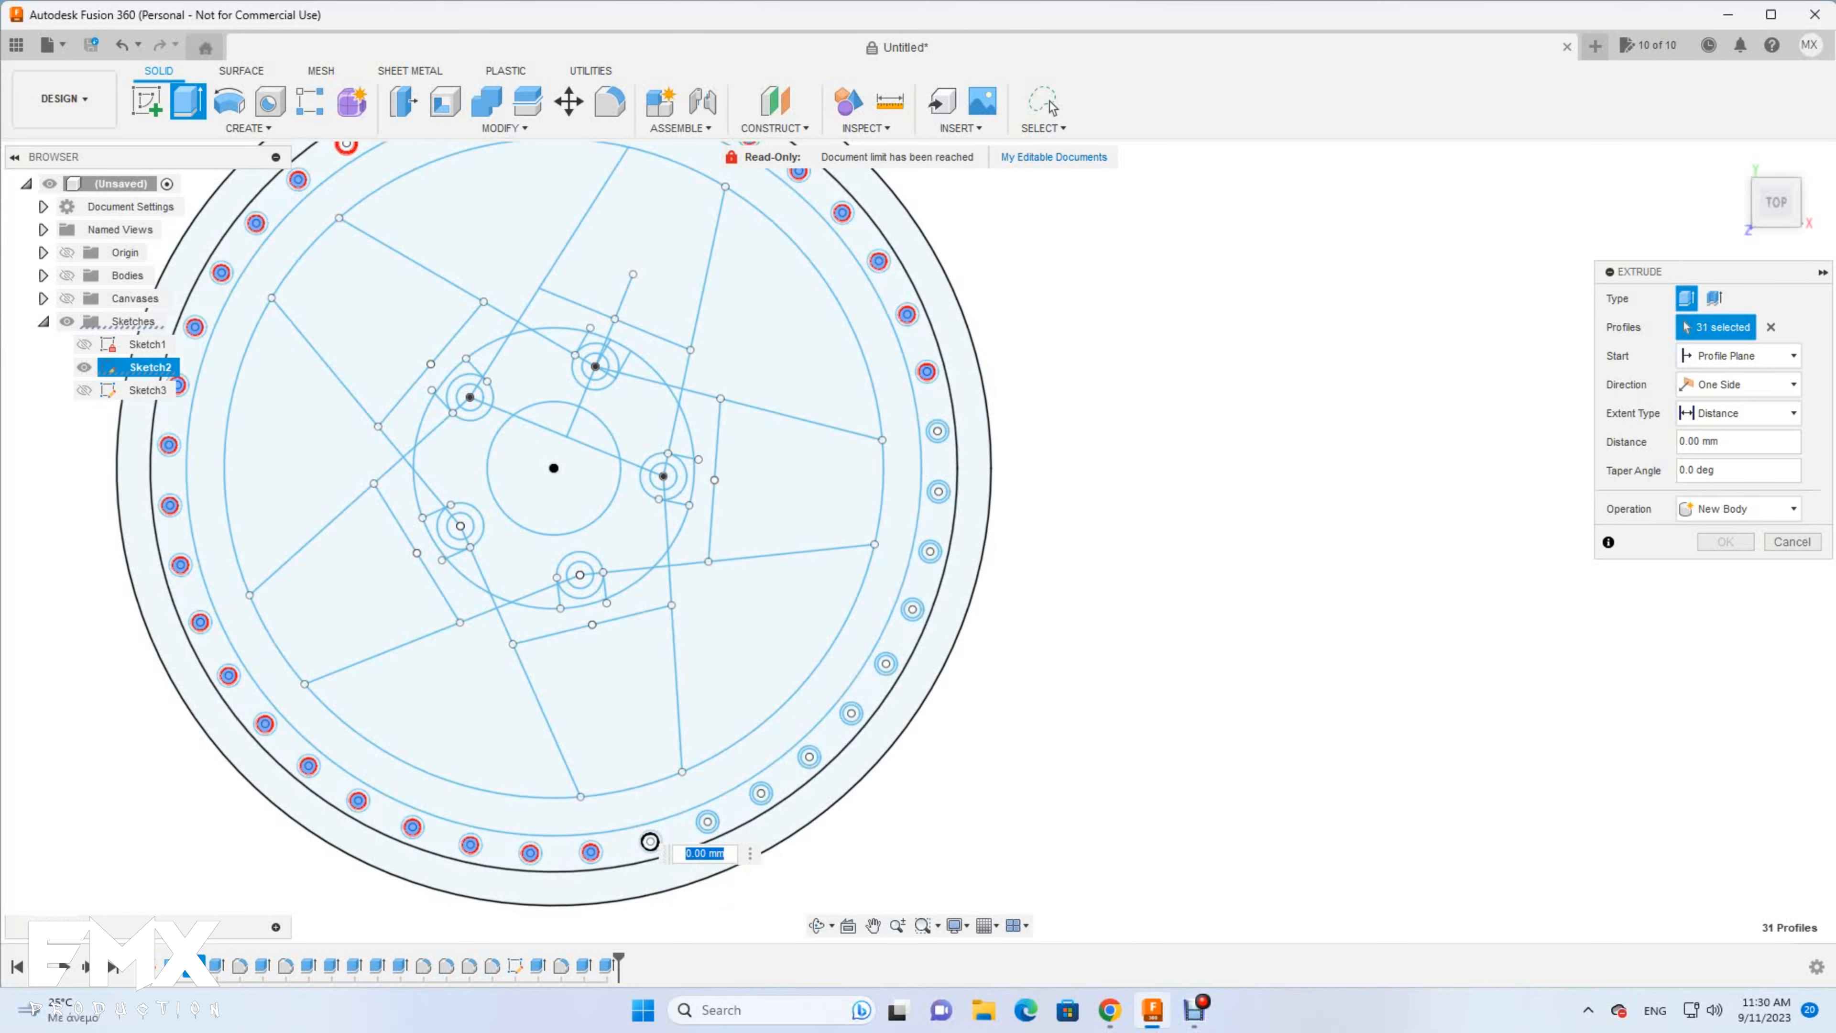
click(650, 841)
click(708, 822)
click(760, 794)
click(809, 757)
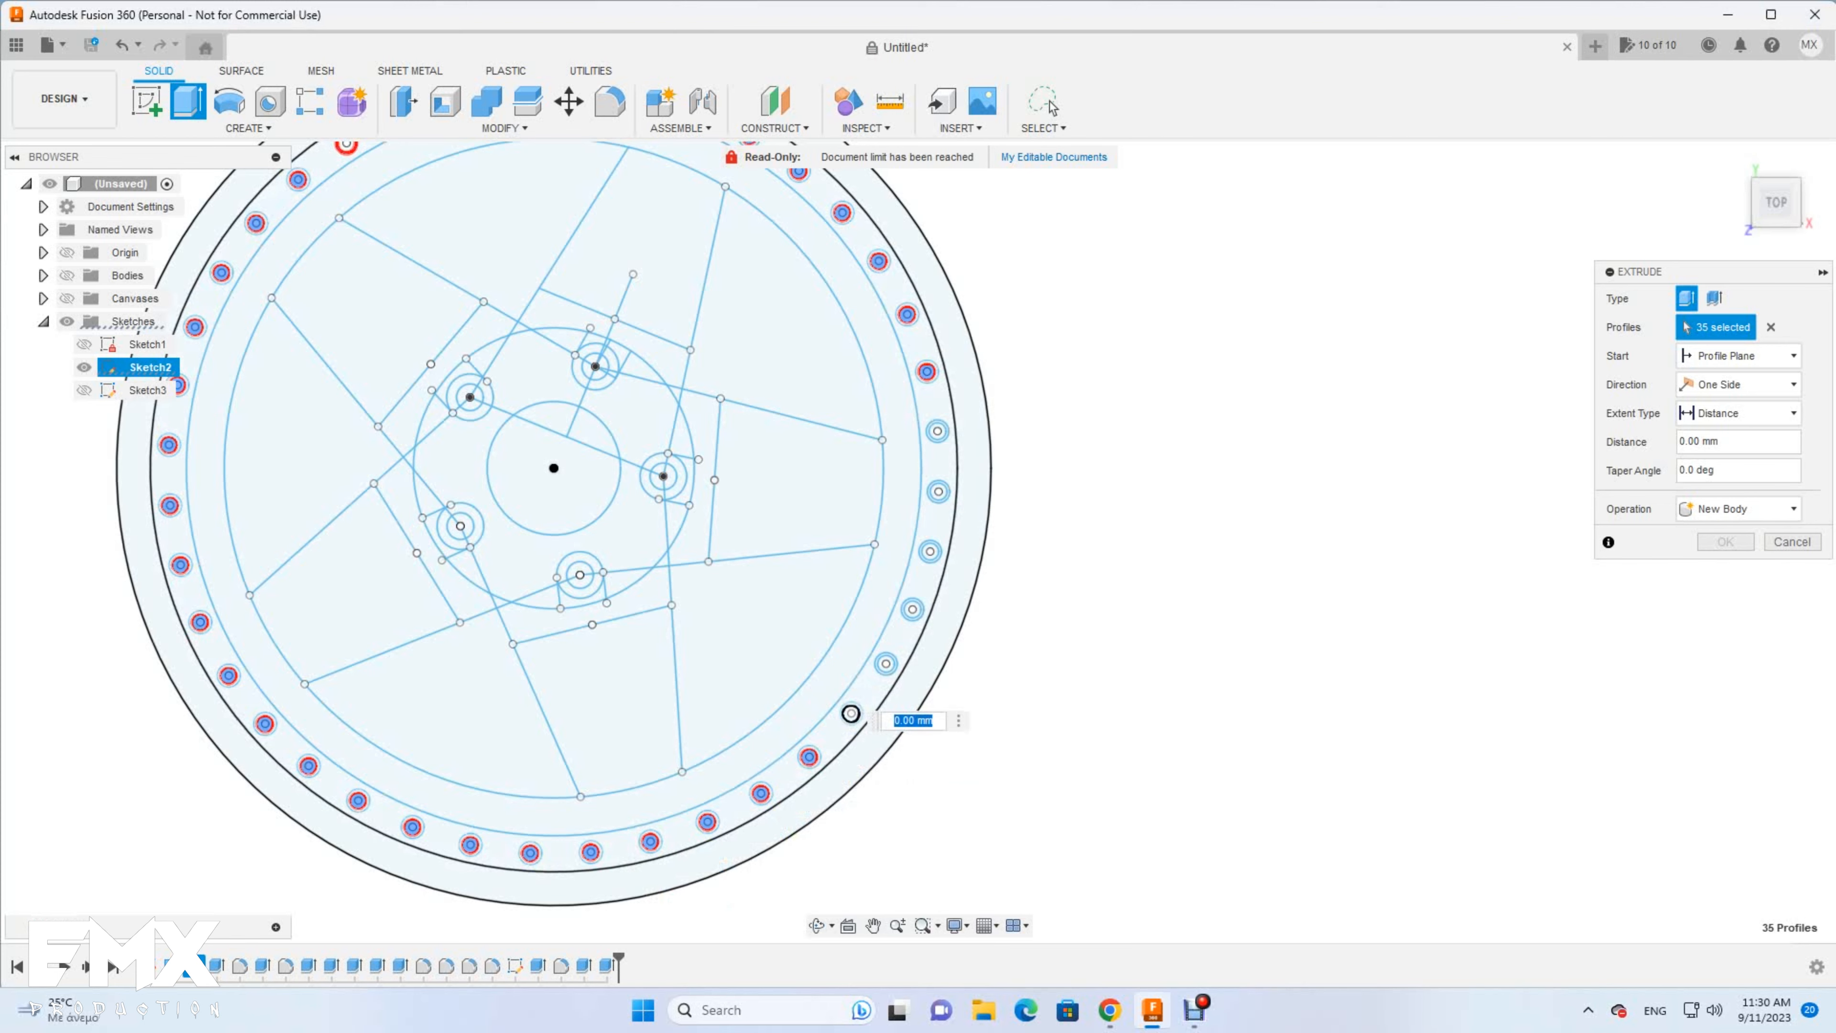
click(851, 714)
click(885, 664)
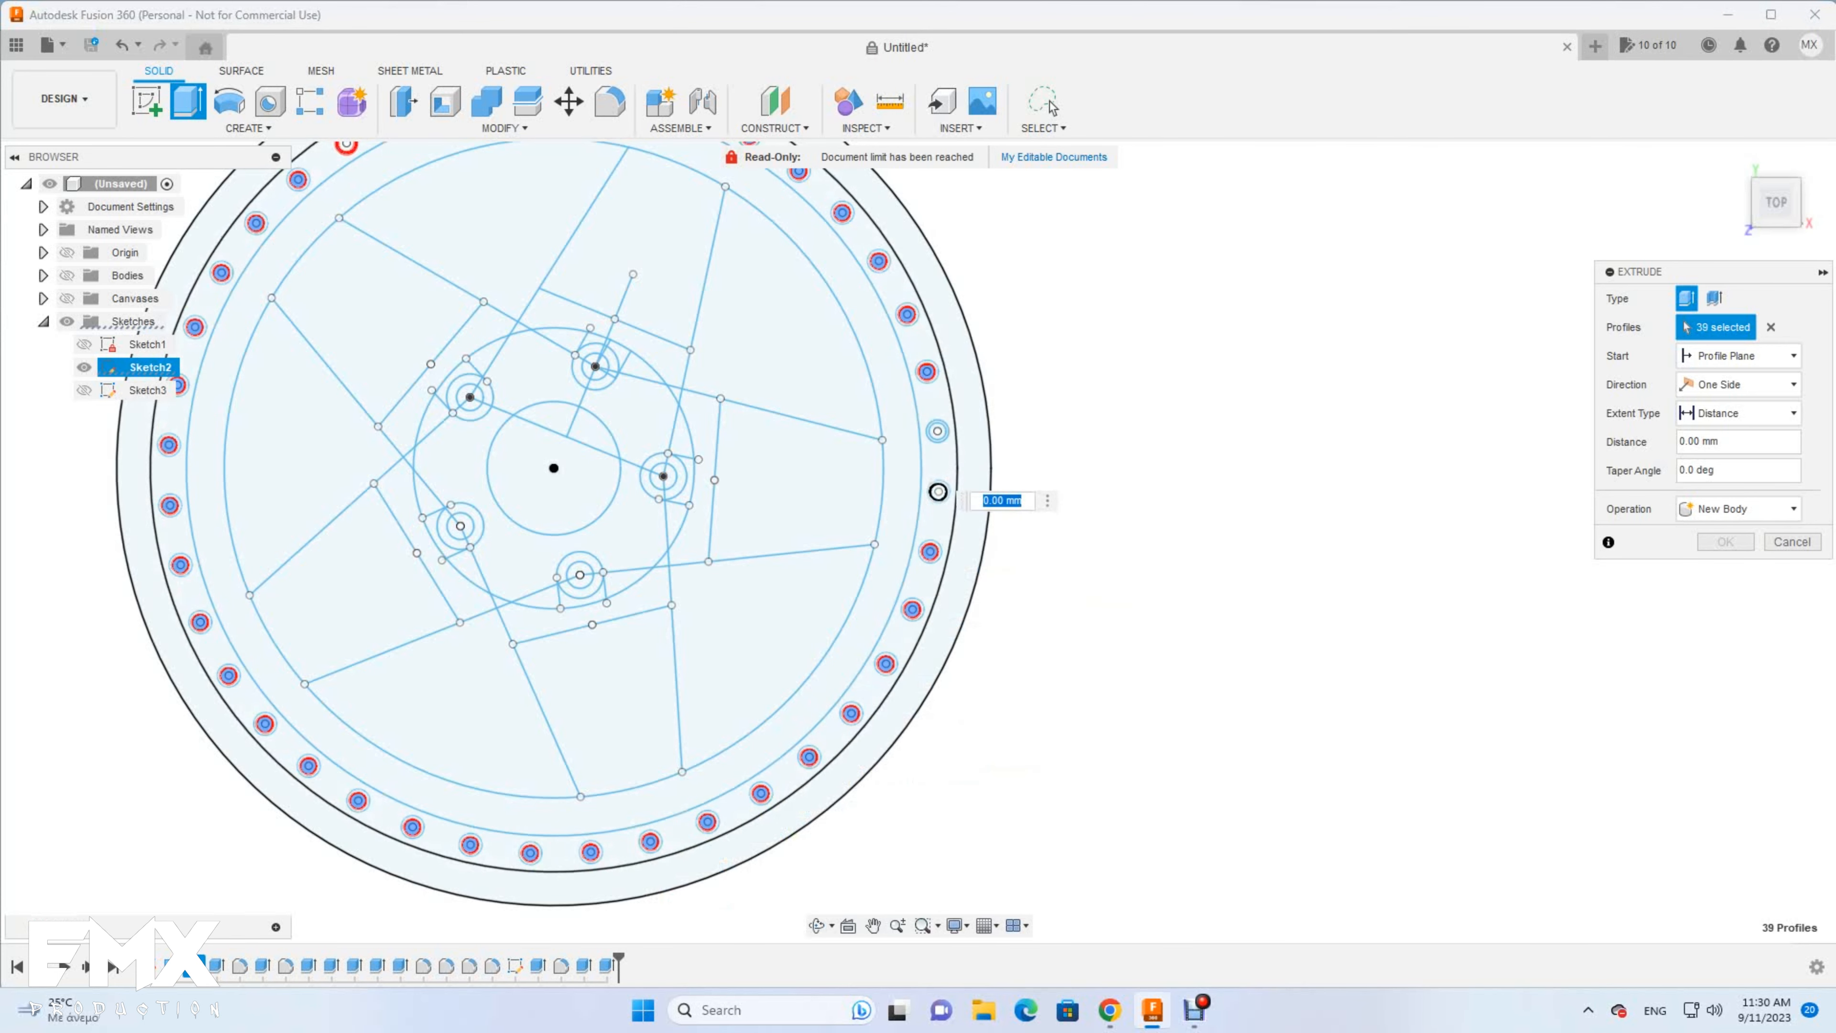
click(938, 492)
text(4)
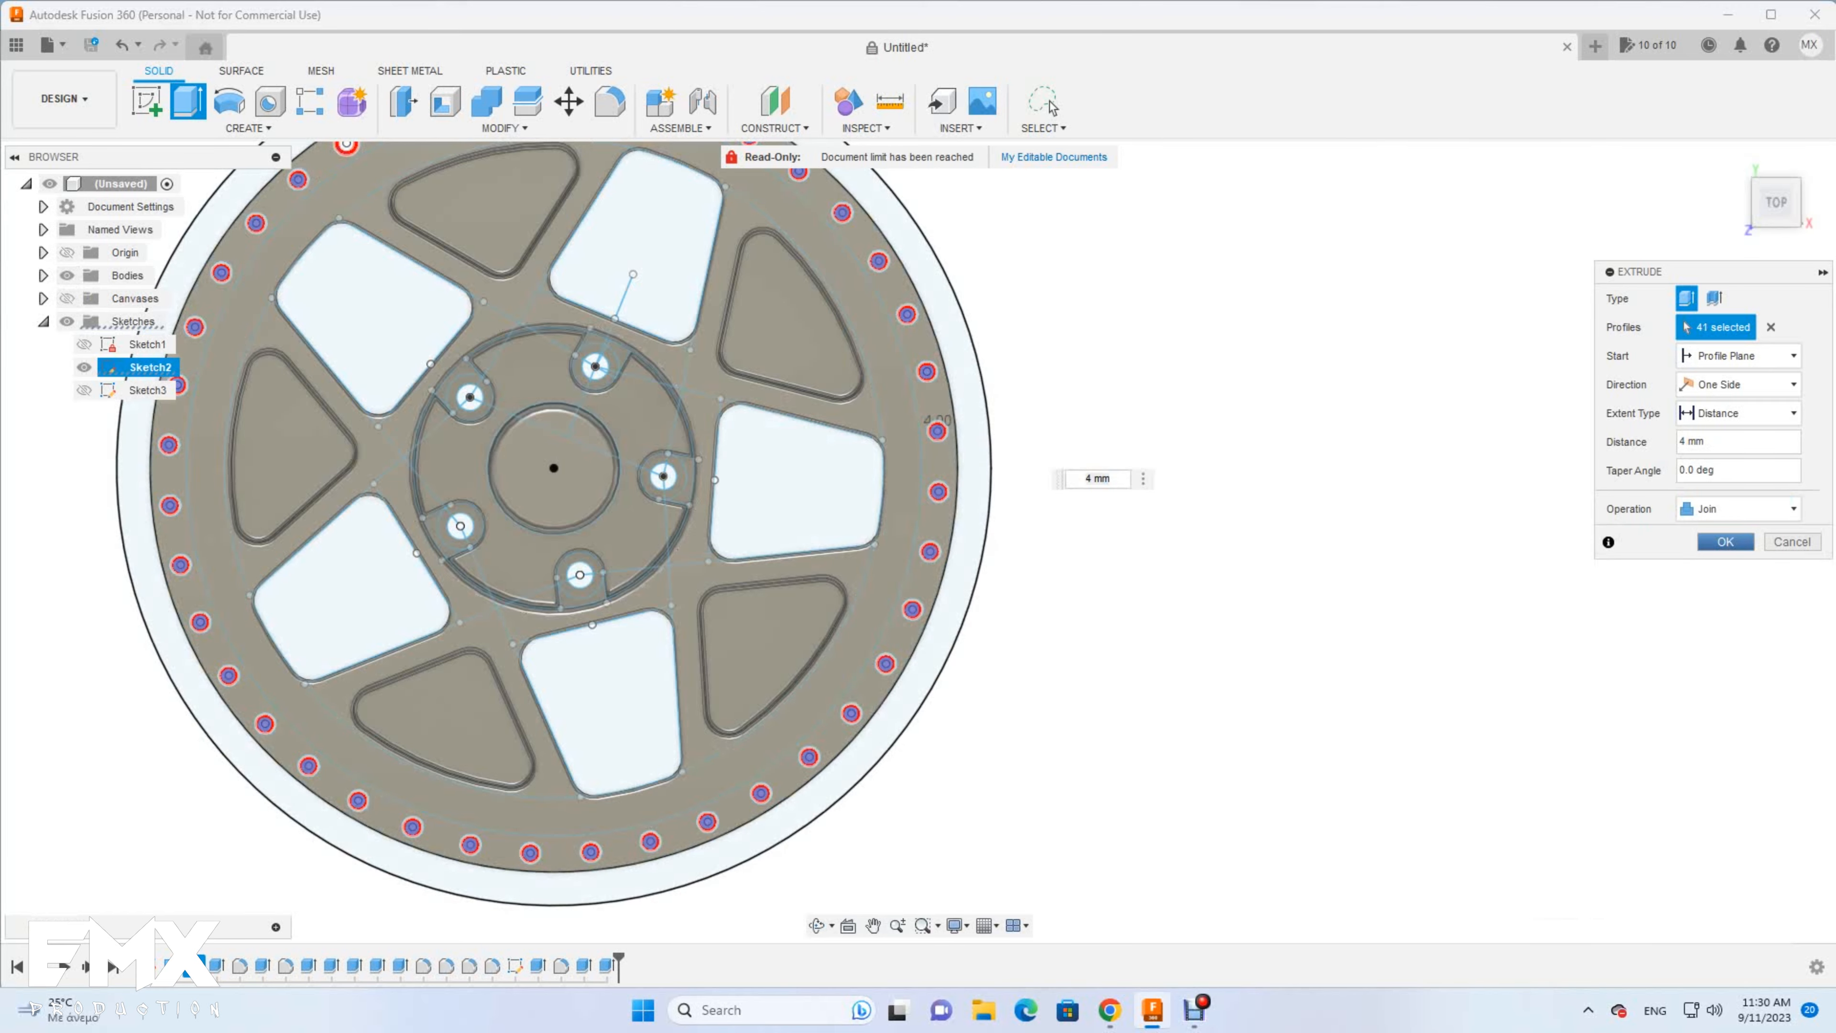
key(Return)
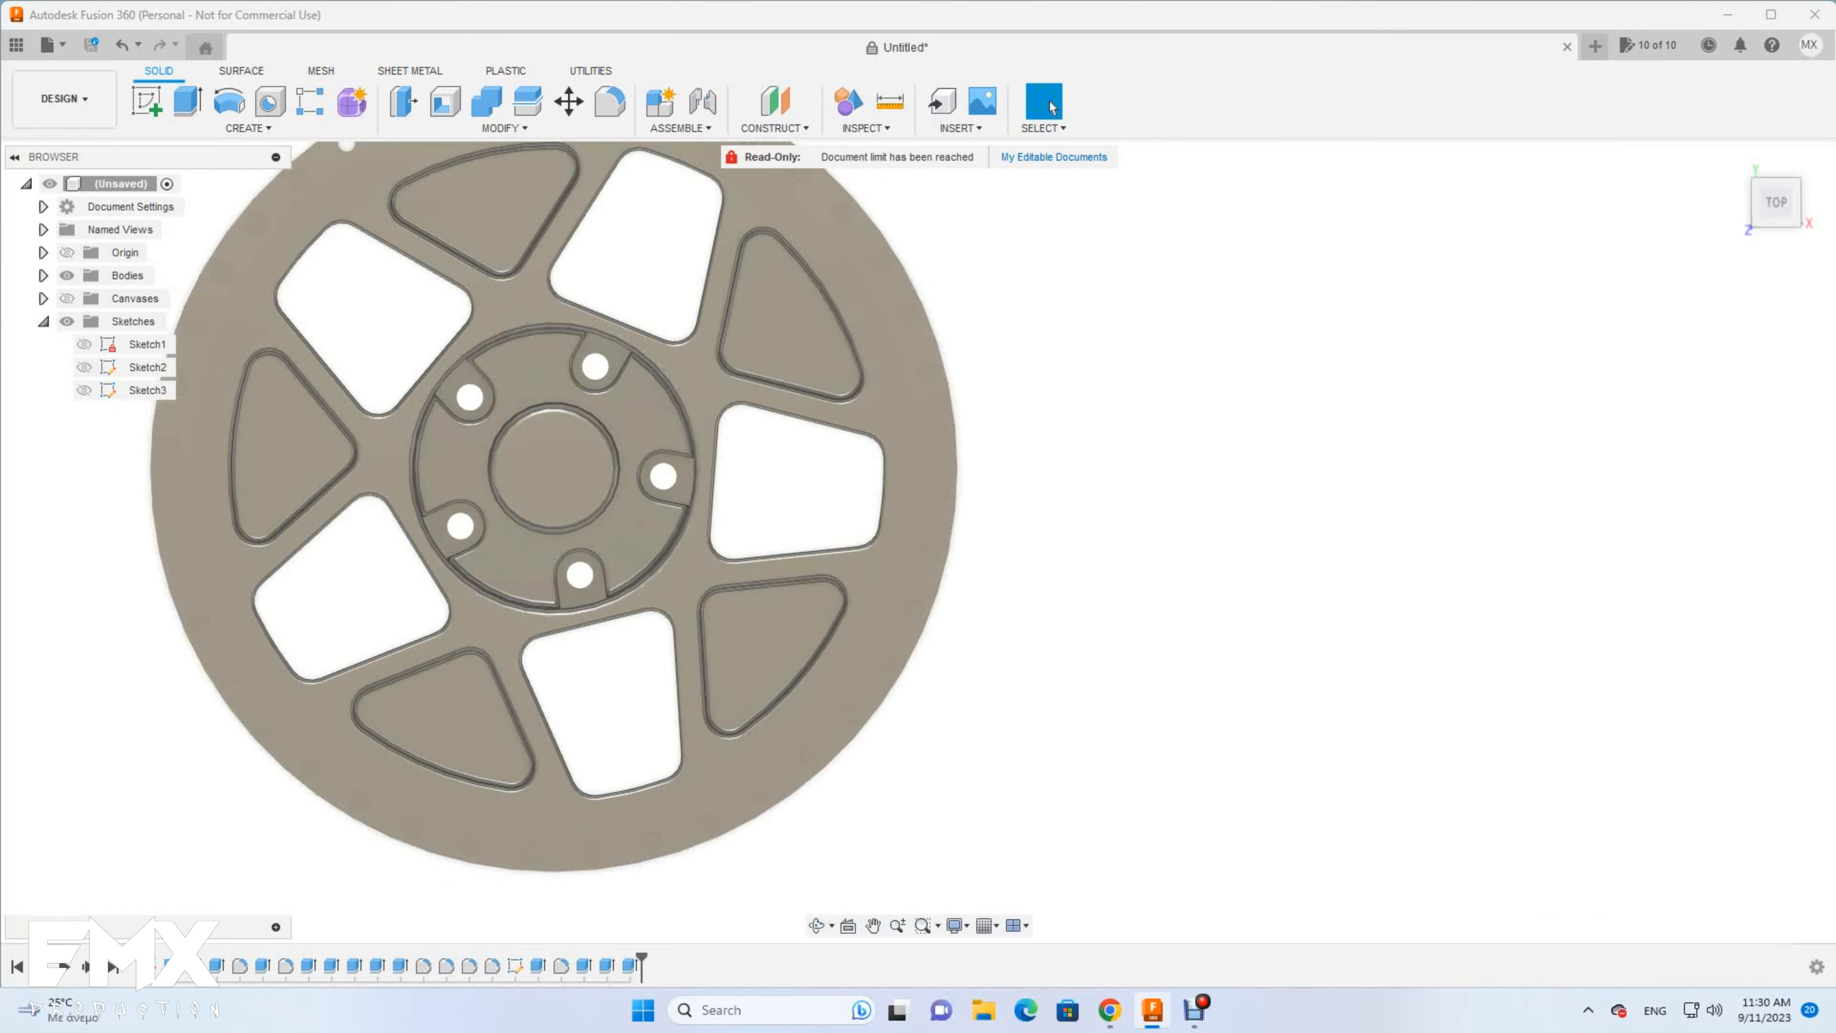
shift+middle_drag(723, 579, 759, 499)
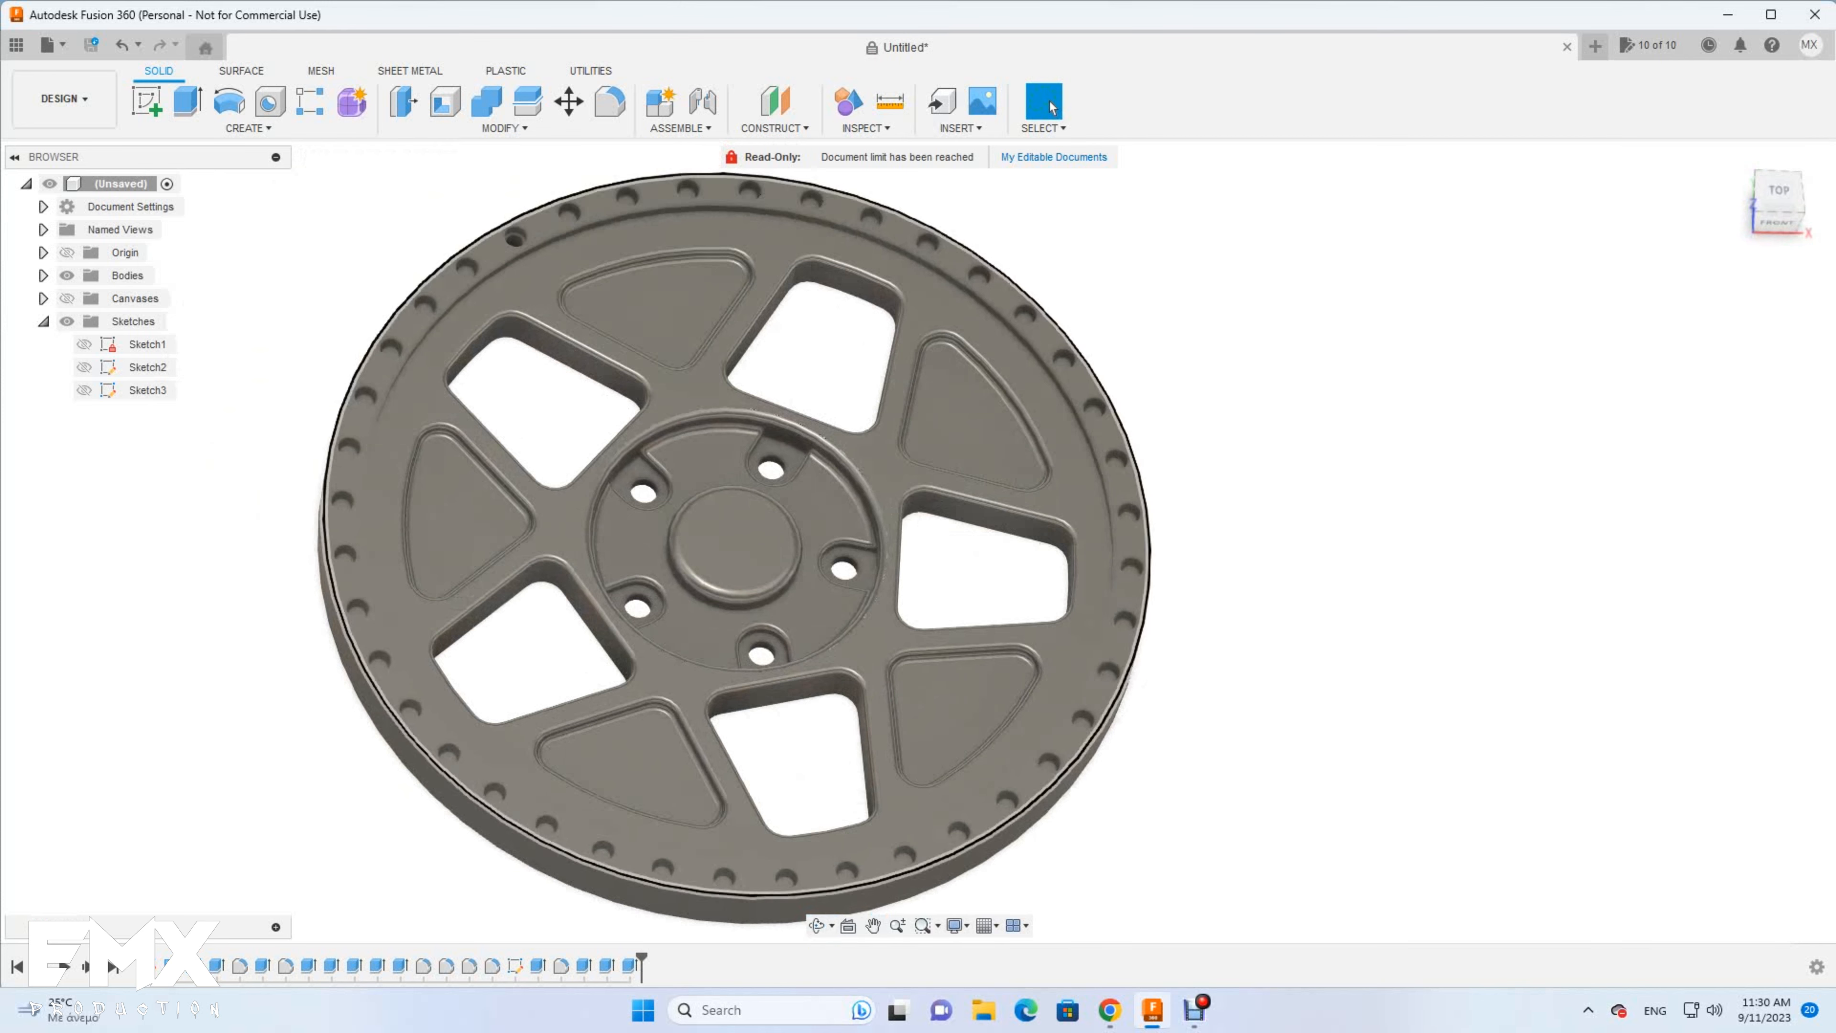
right_click(629, 967)
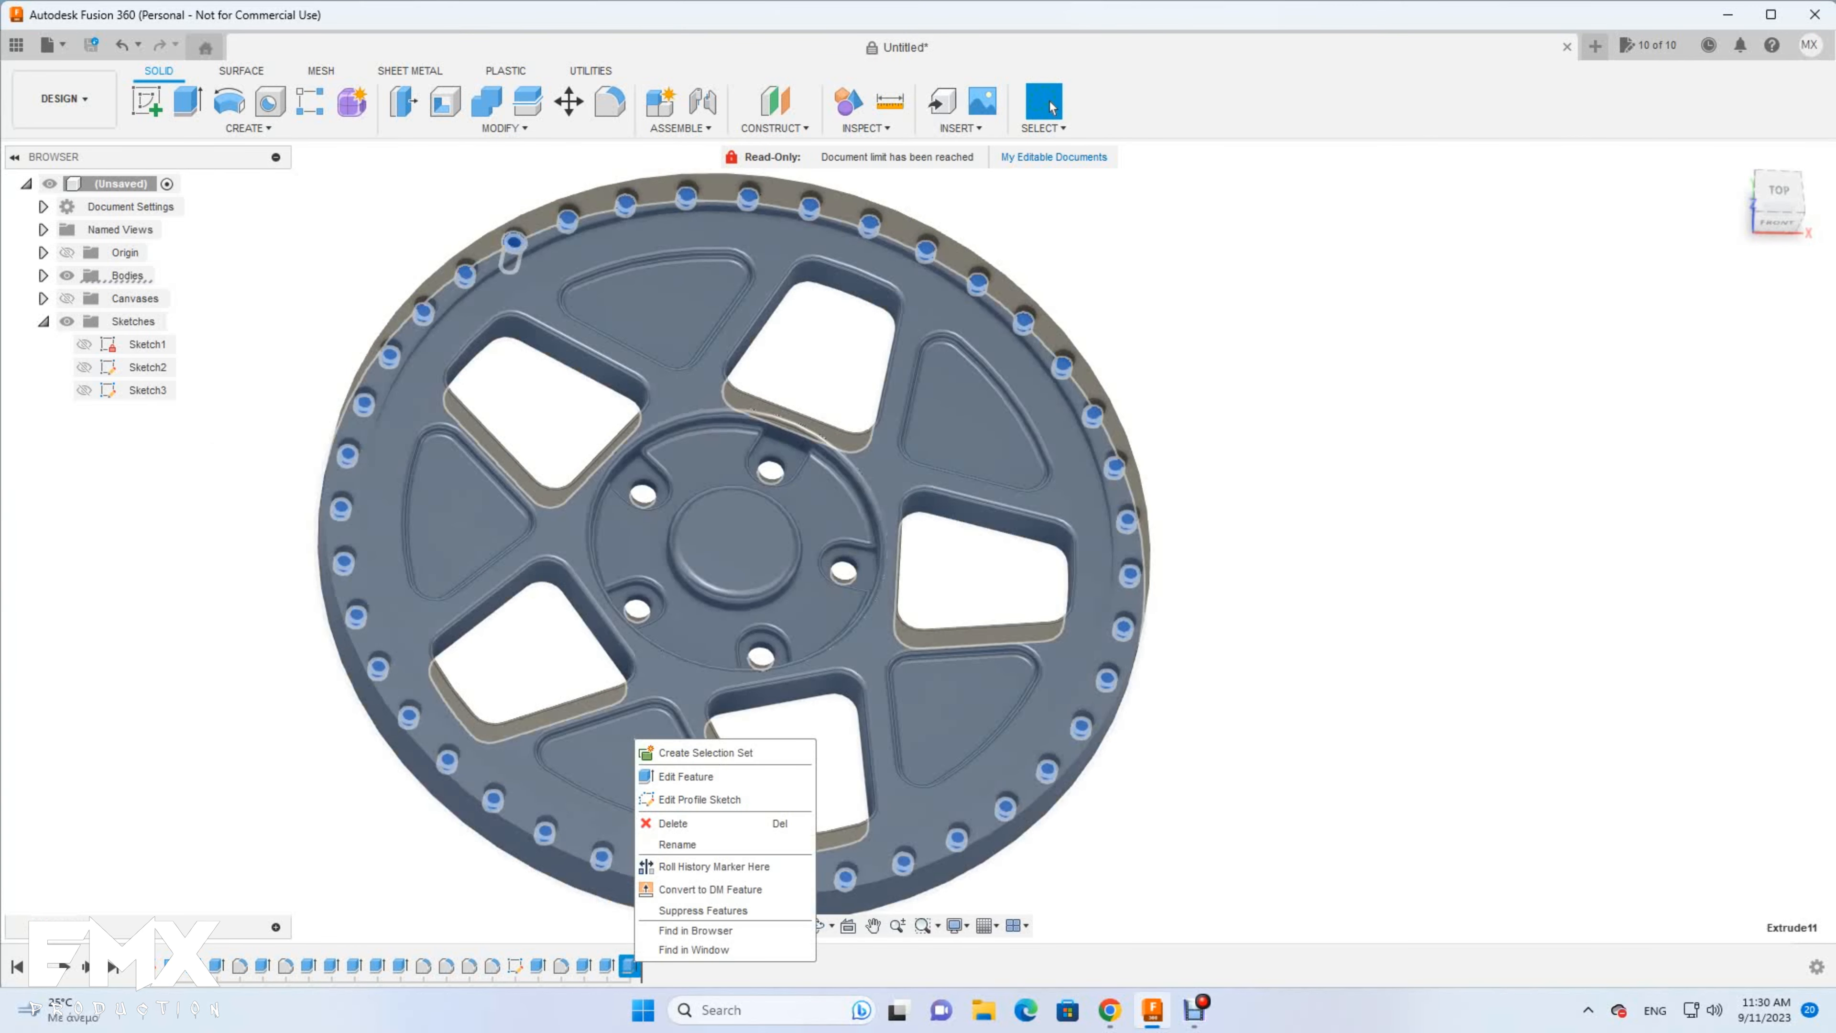
key(Escape)
right_click(606, 967)
click(660, 776)
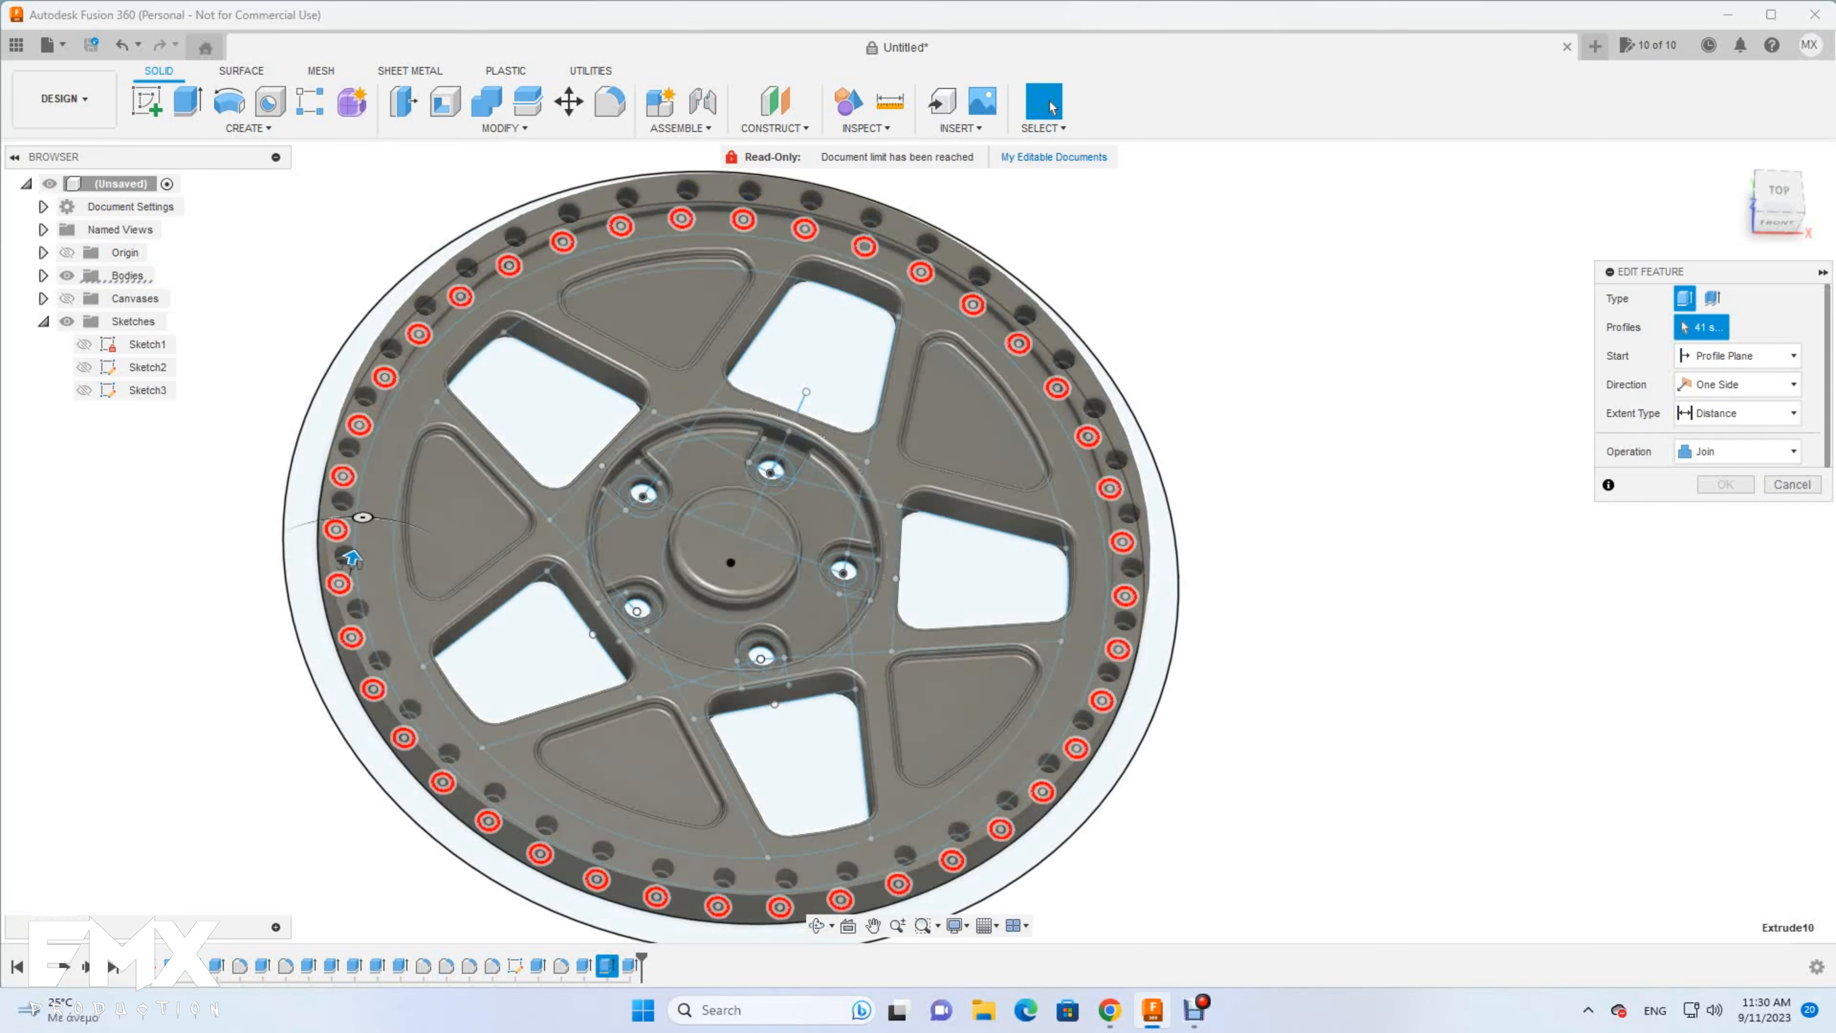
click(1737, 509)
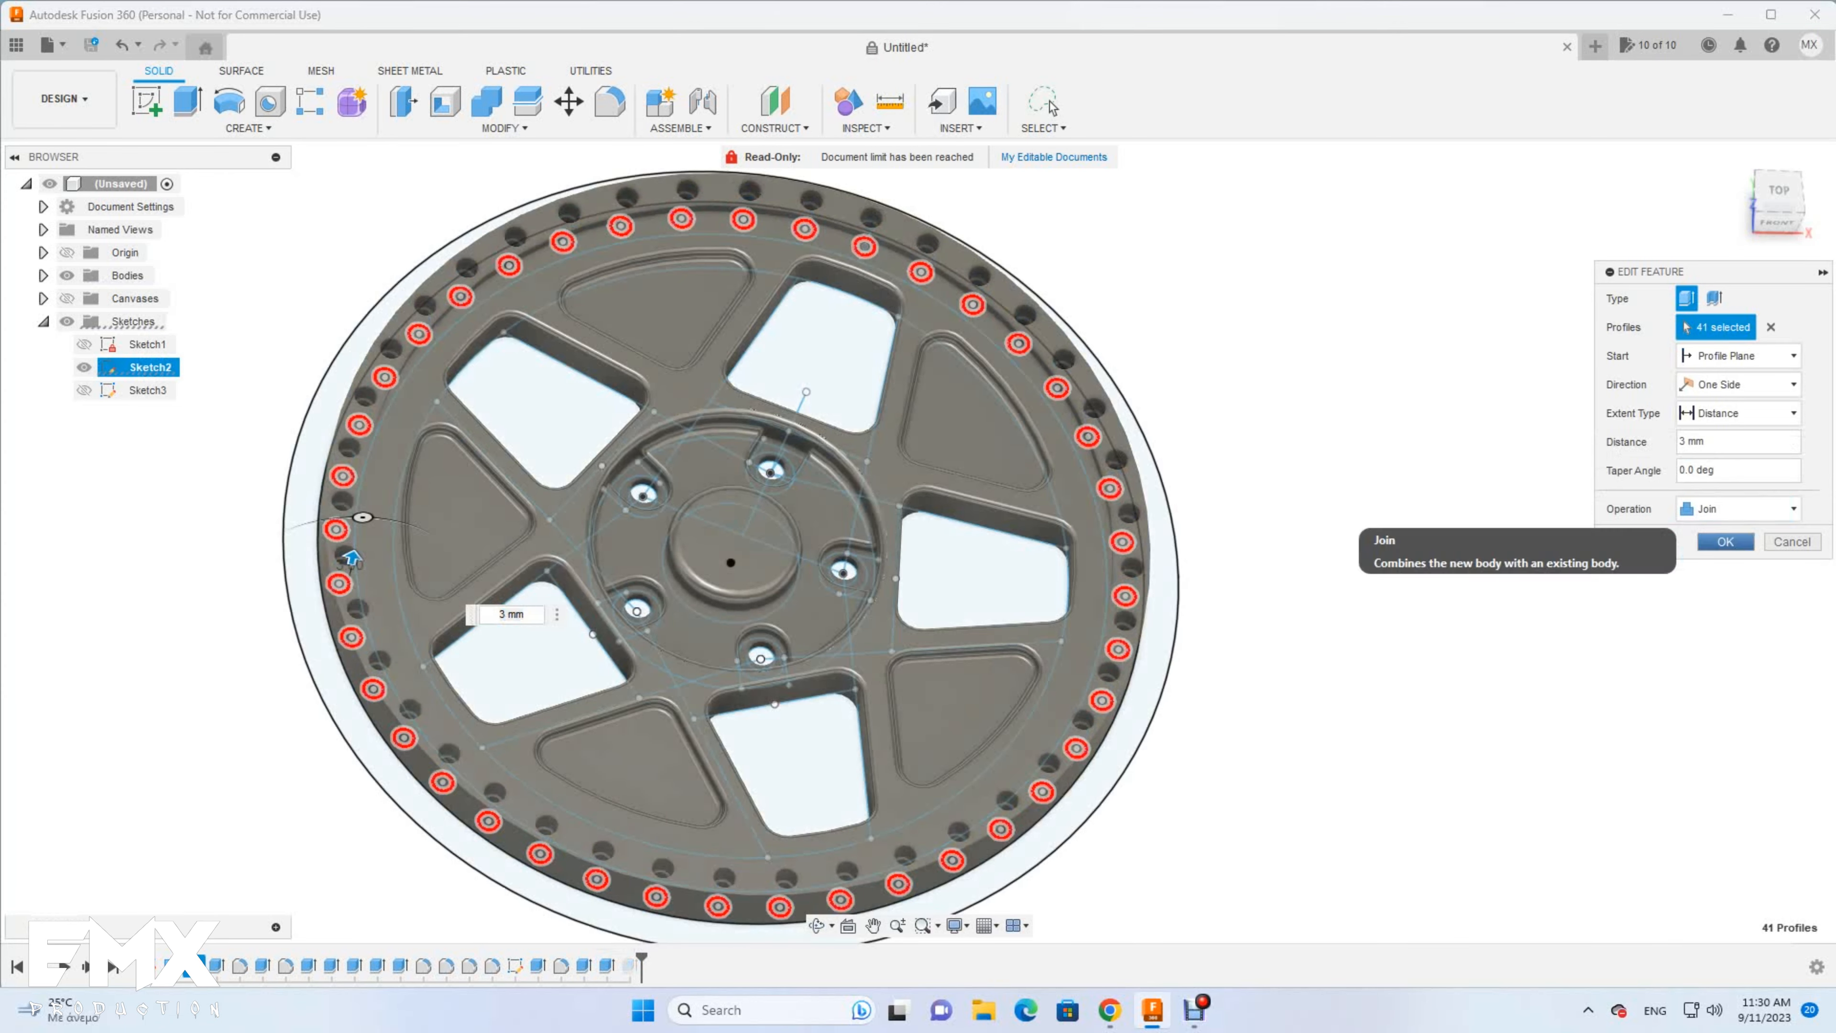
click(1050, 107)
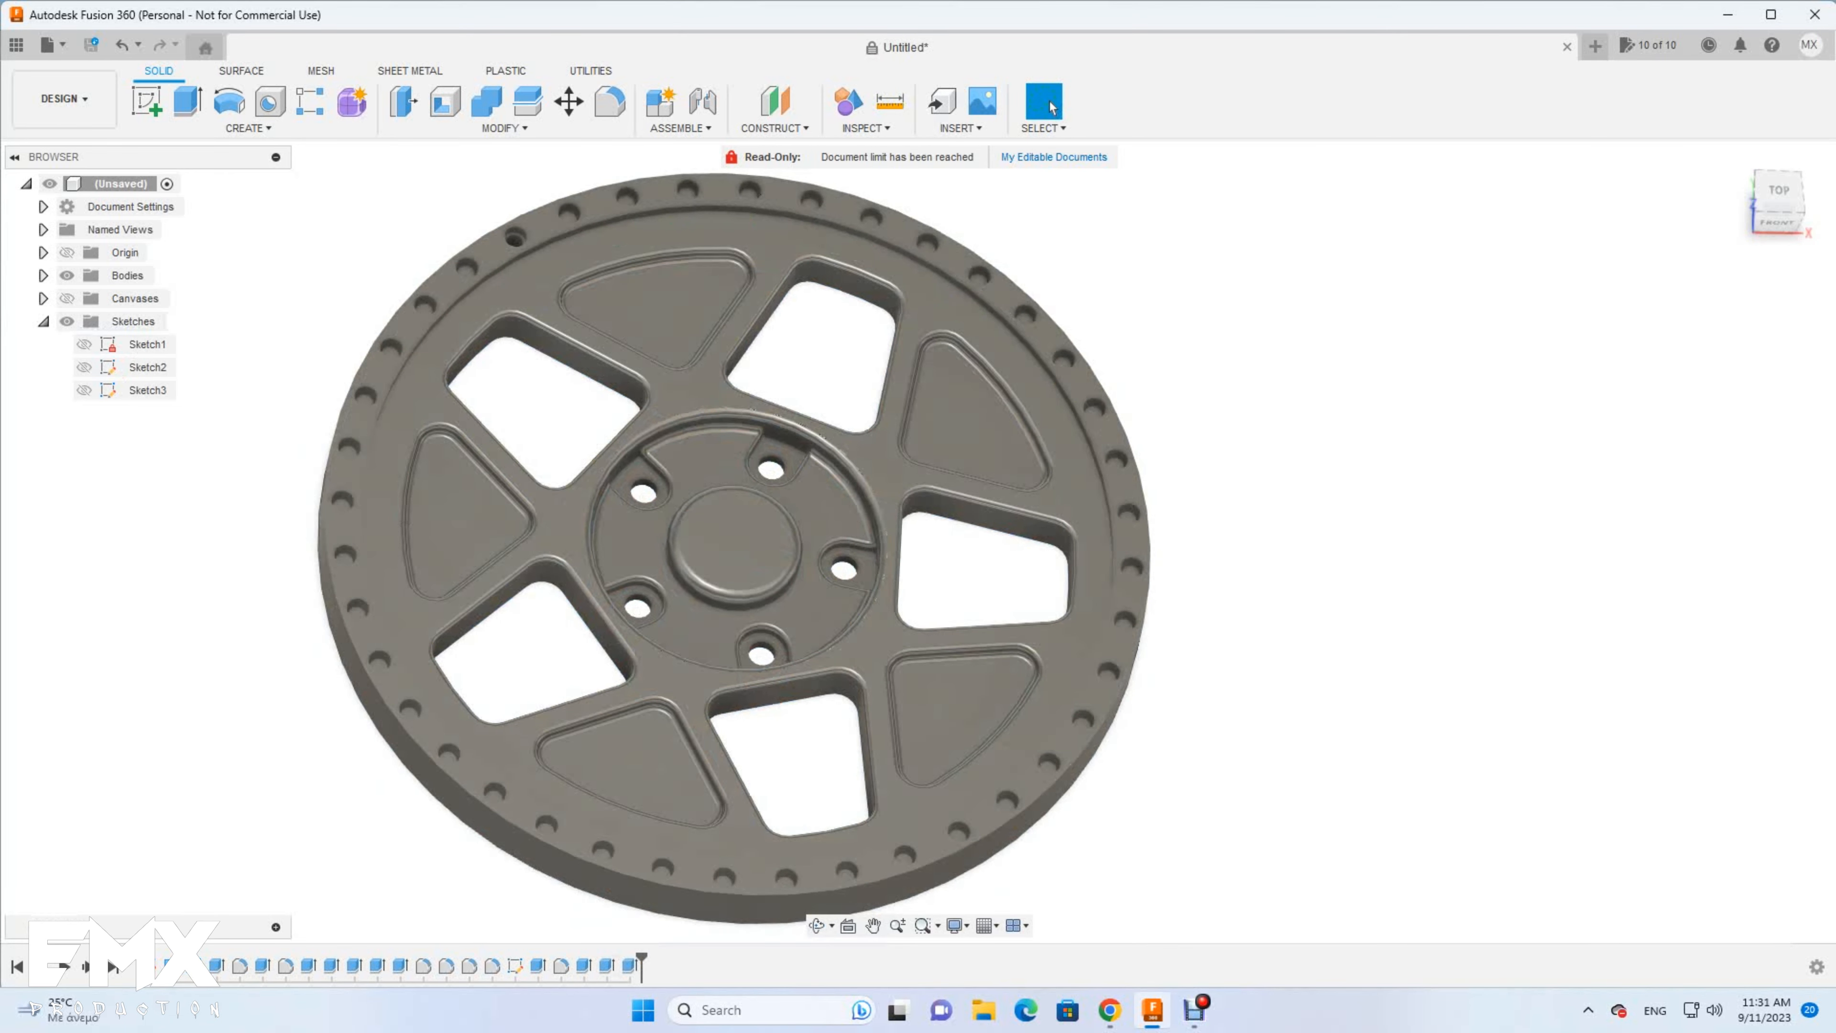
Edit the extrusion of the rim's inner bolt circles and set its distance to 5 mm
right_click(630, 965)
click(673, 807)
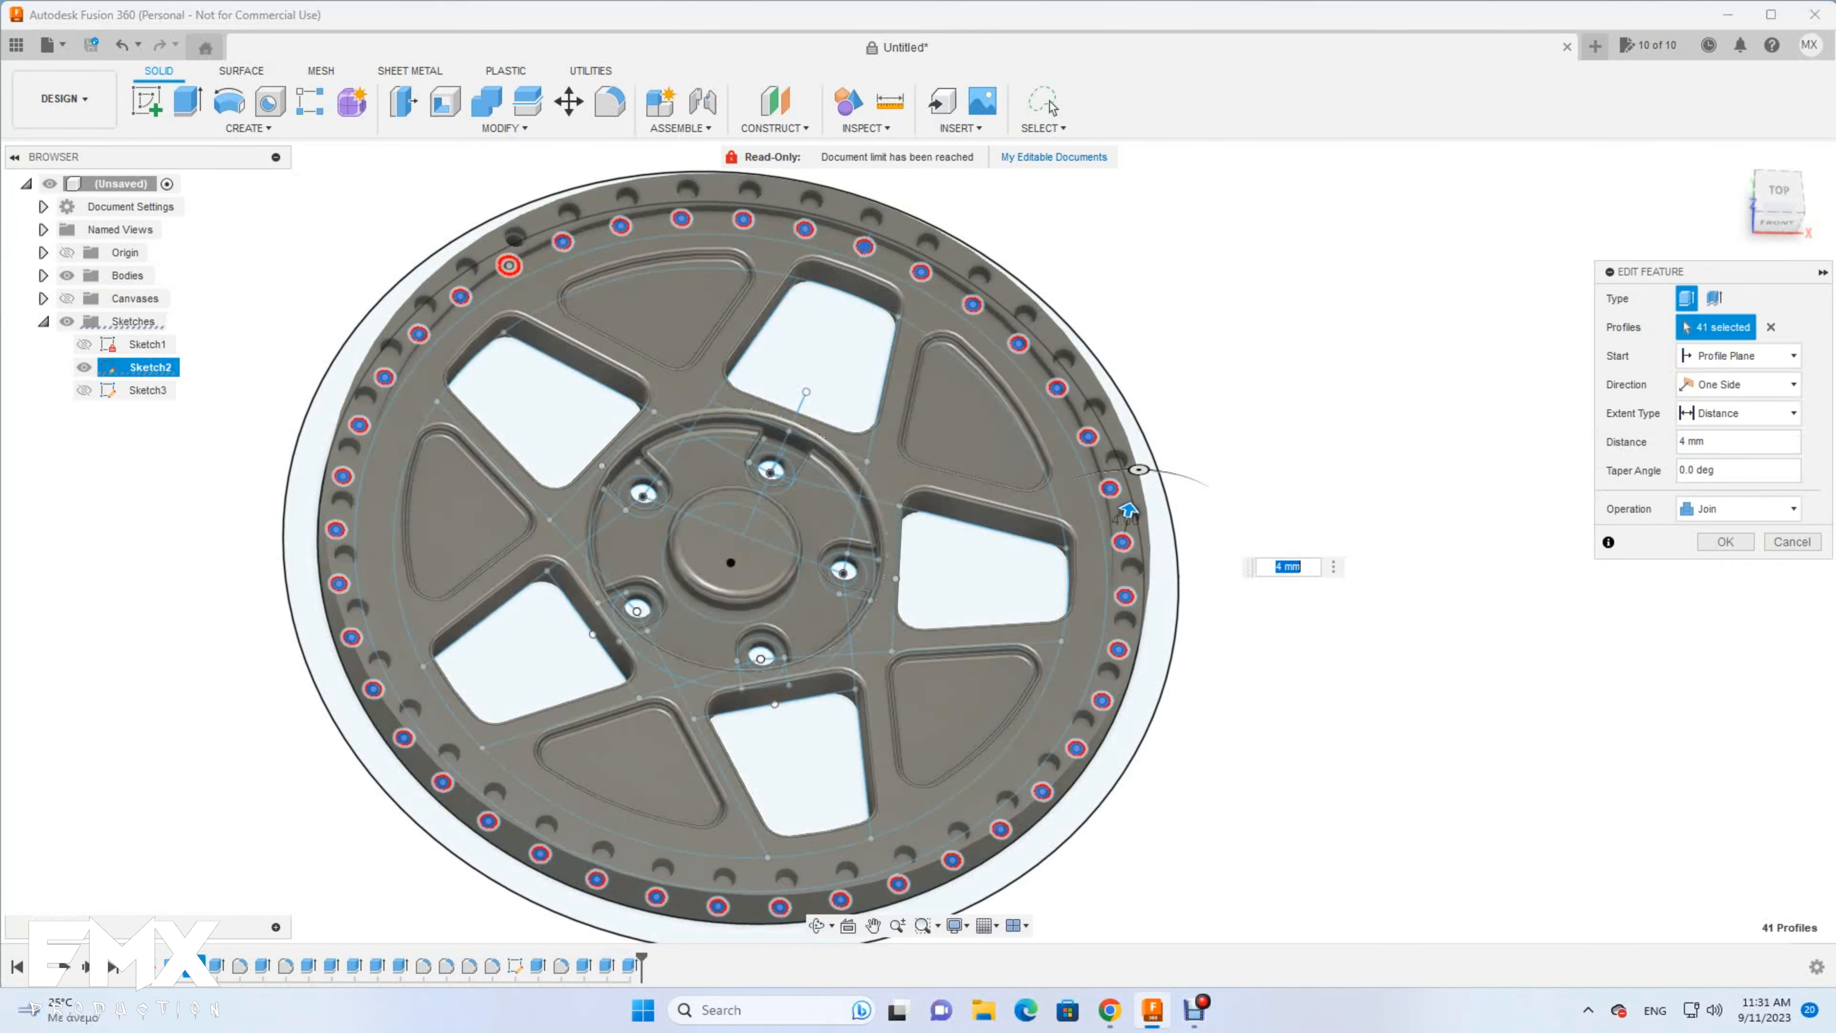
drag(1128, 511, 1130, 505)
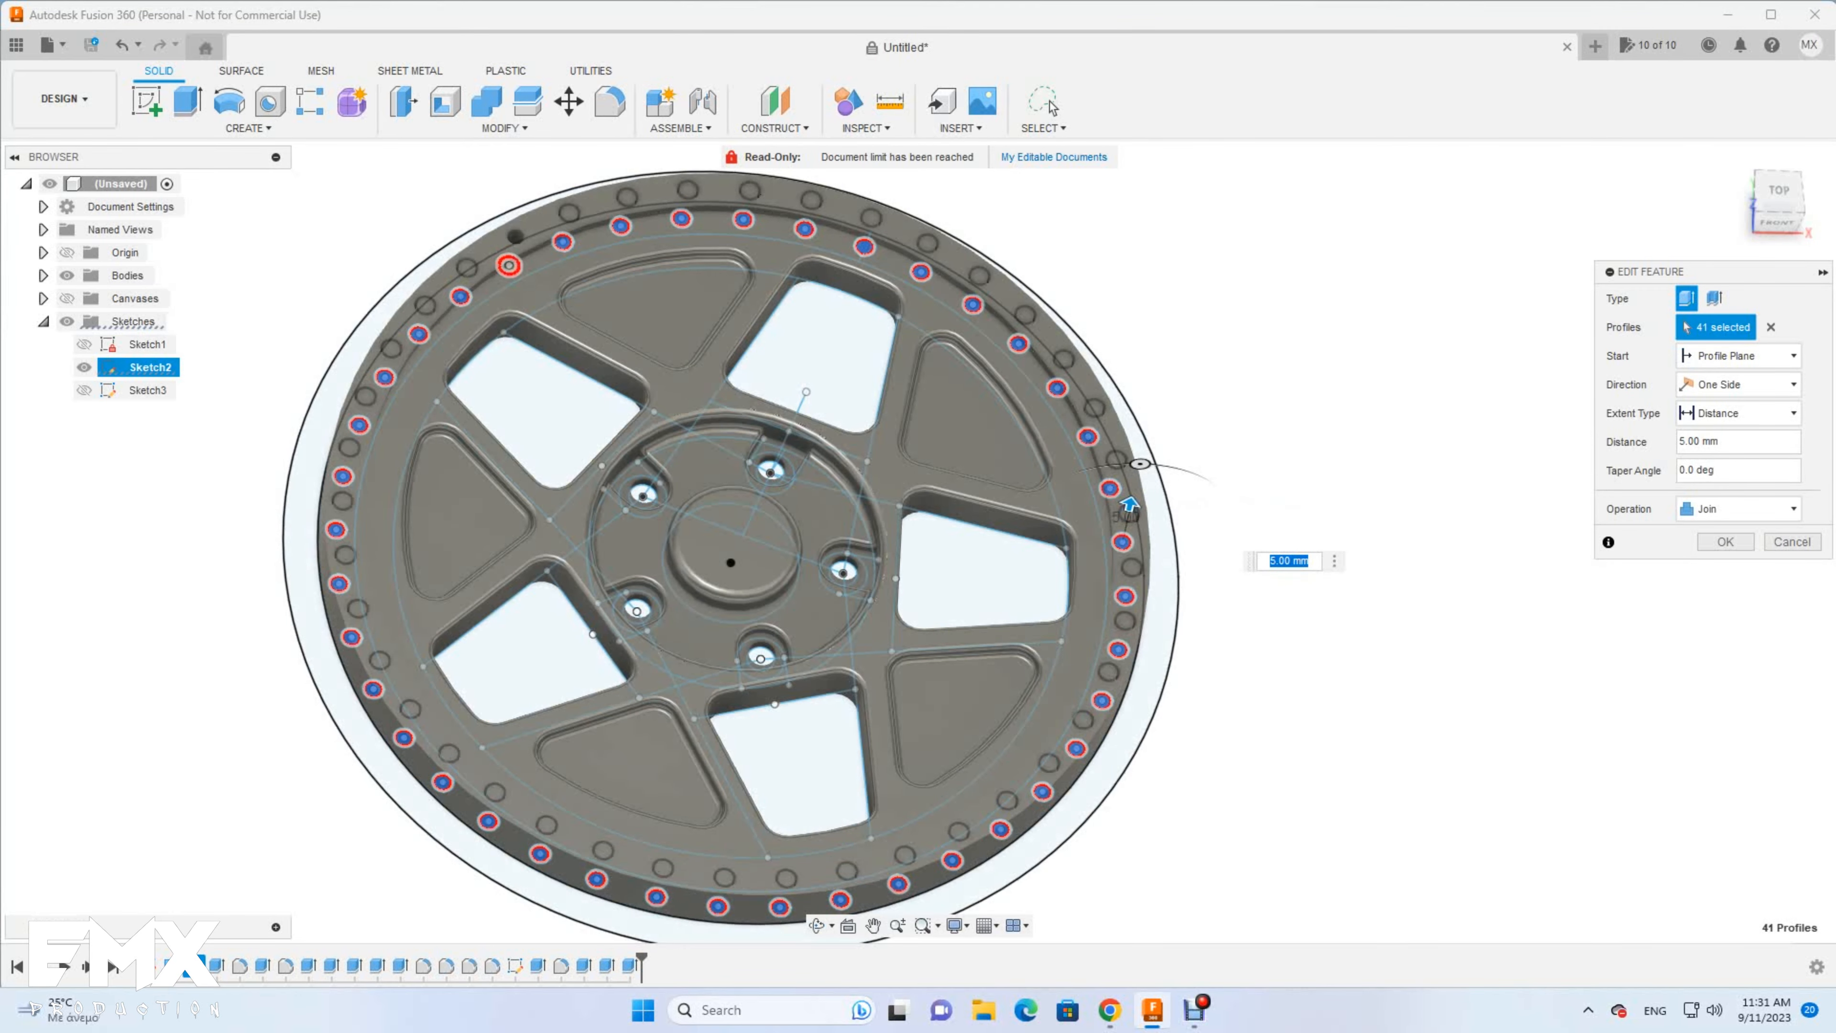
Swap the mistakenly selected ring profile of one rim bolt for its inner circle in the extrusion
click(1779, 191)
scroll(545, 278, up, 8)
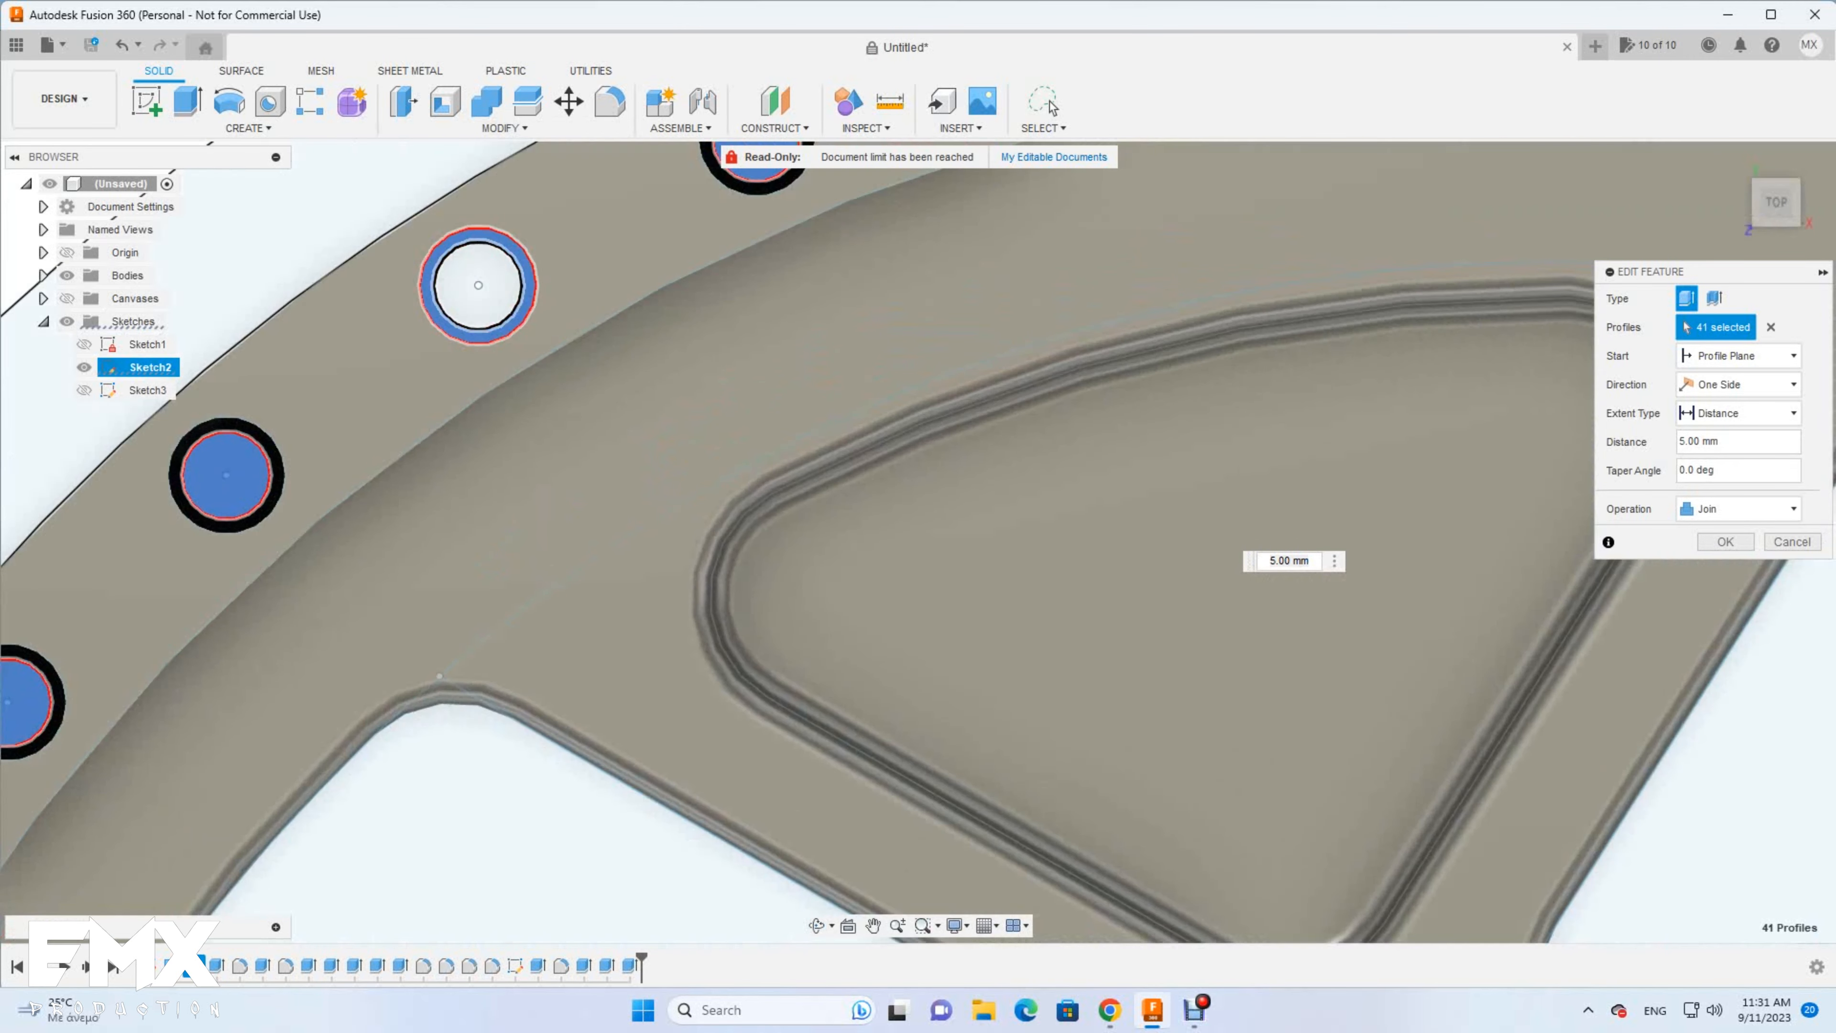
click(528, 293)
scroll(455, 314, down, 3)
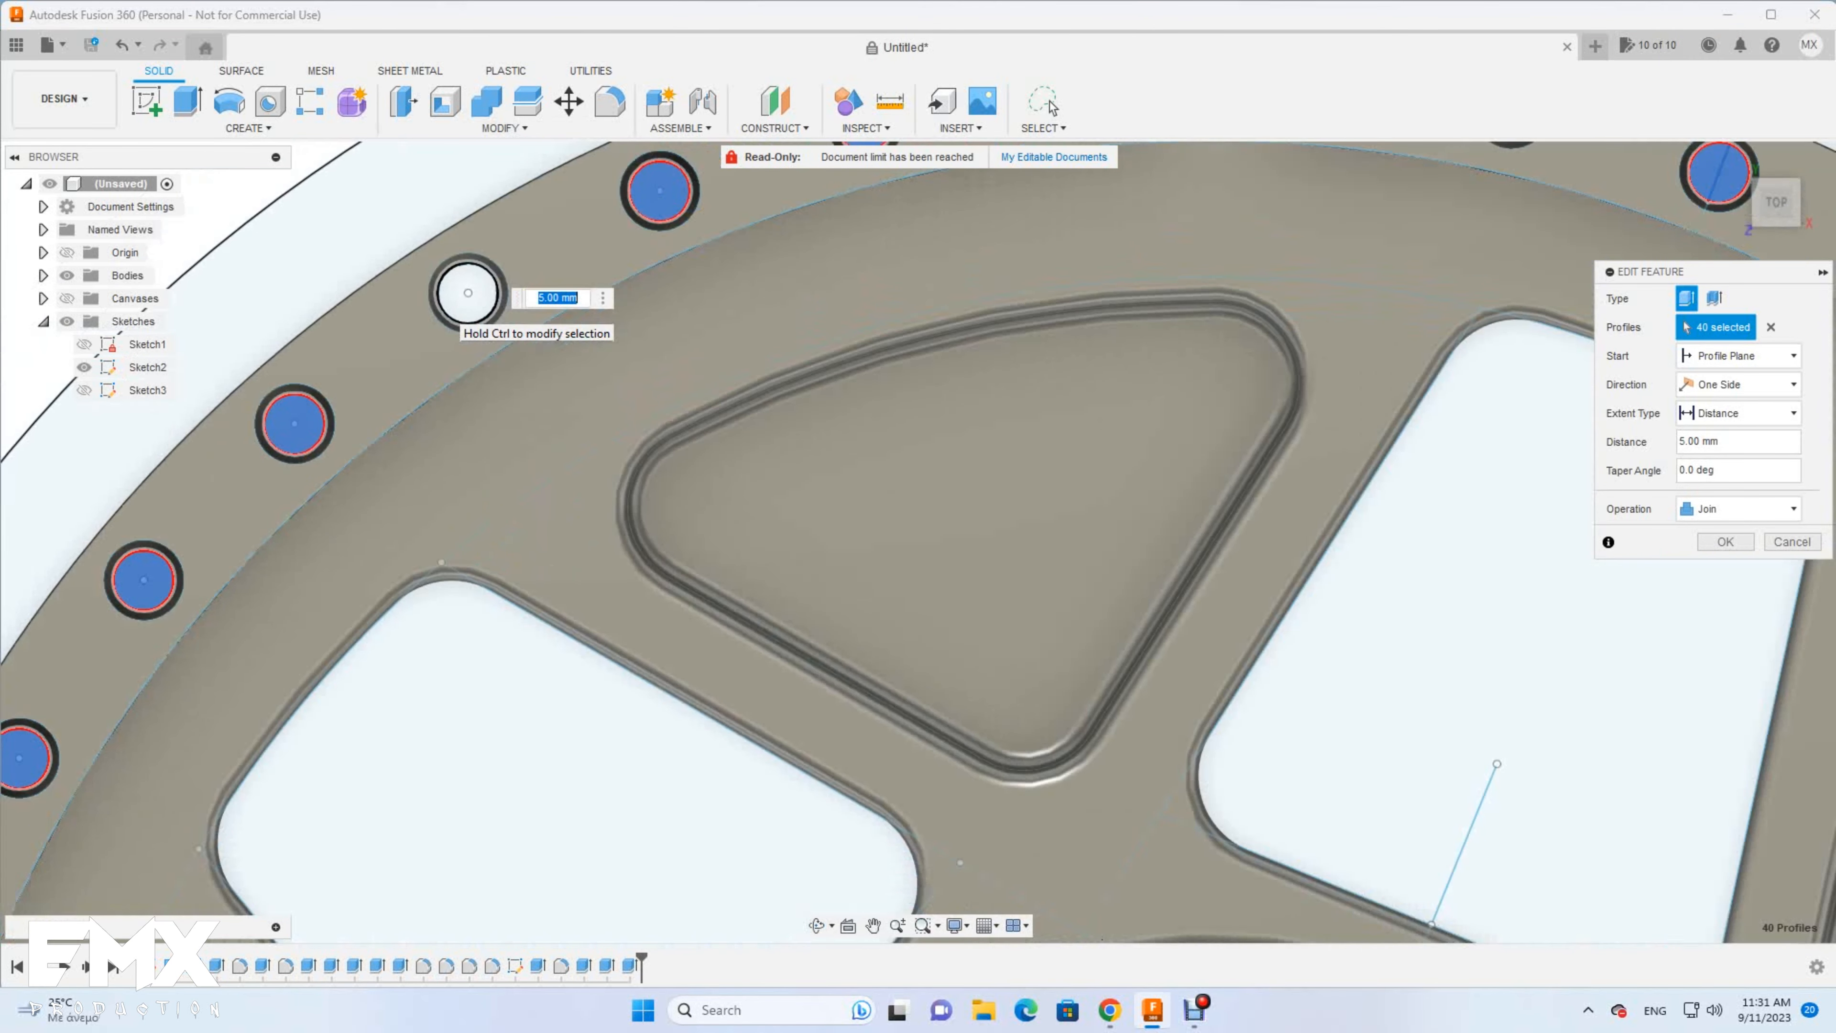
scroll(548, 399, down, 5)
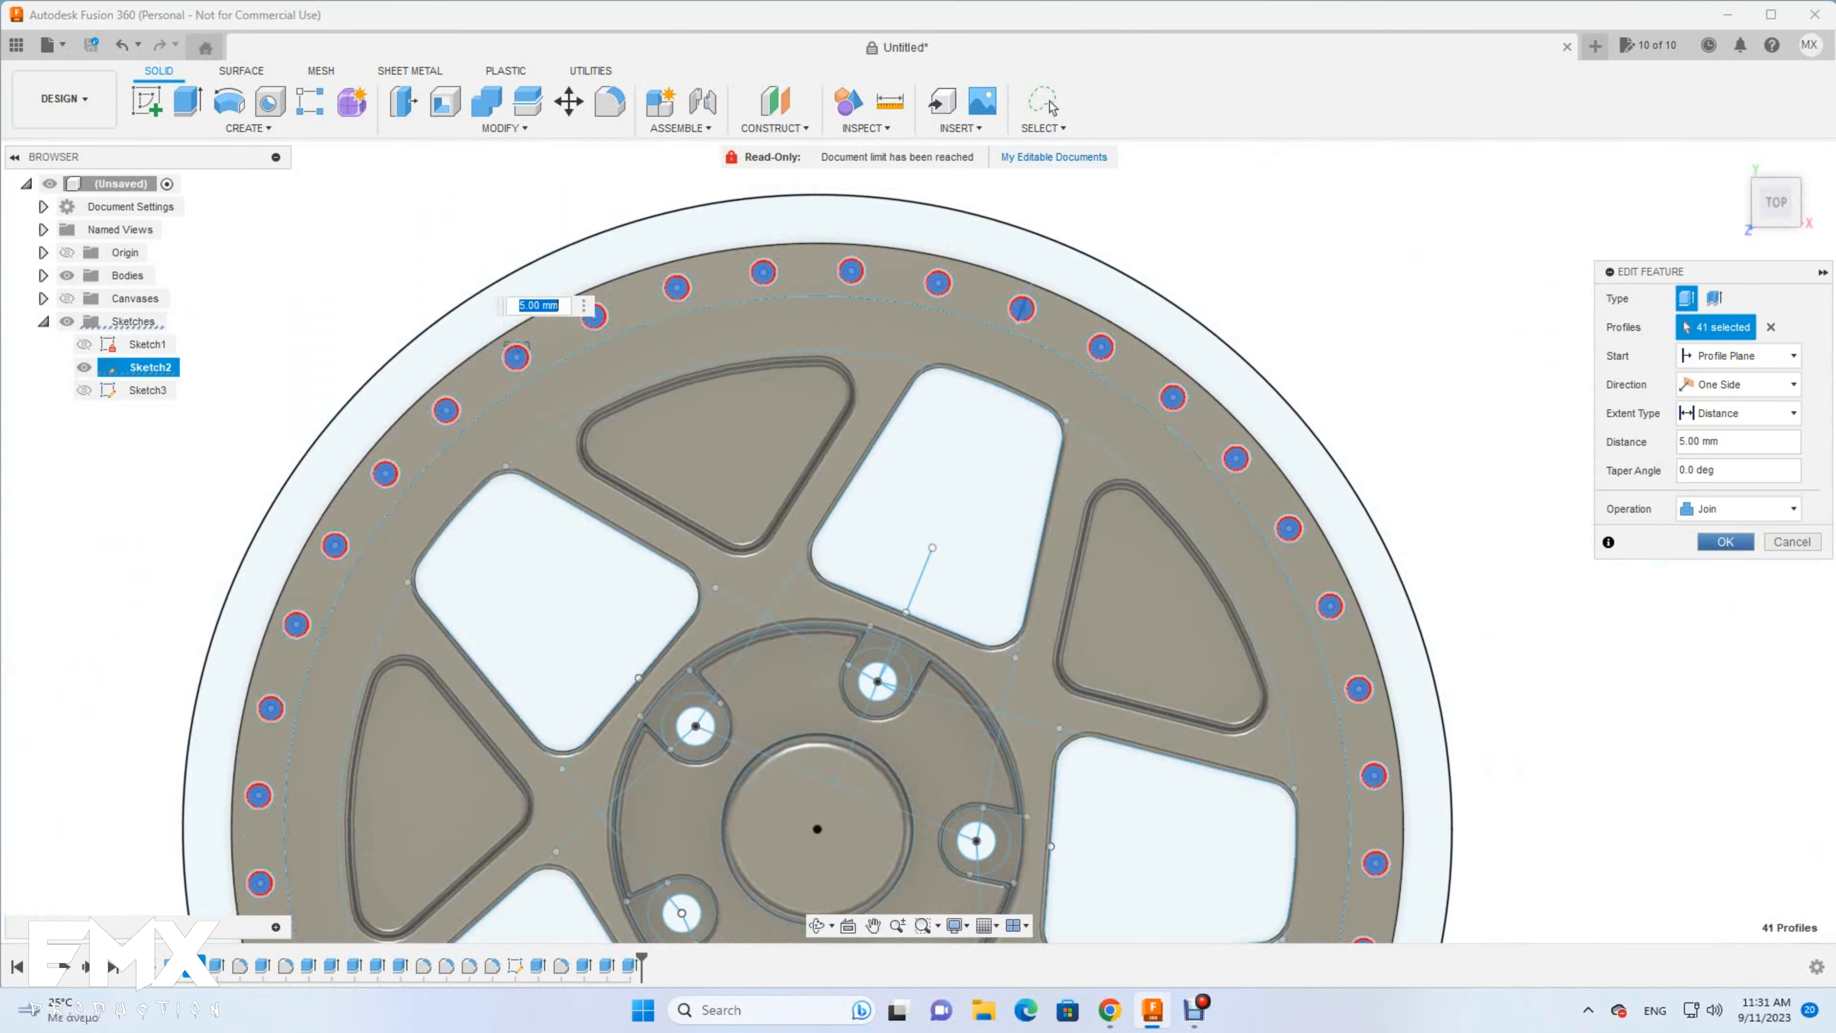
click(1726, 541)
Show Sketch2 and extrude its outermost ring profile by 36 mm as the wheel barrel
click(817, 925)
drag(846, 781, 867, 615)
scroll(828, 831, down, 8)
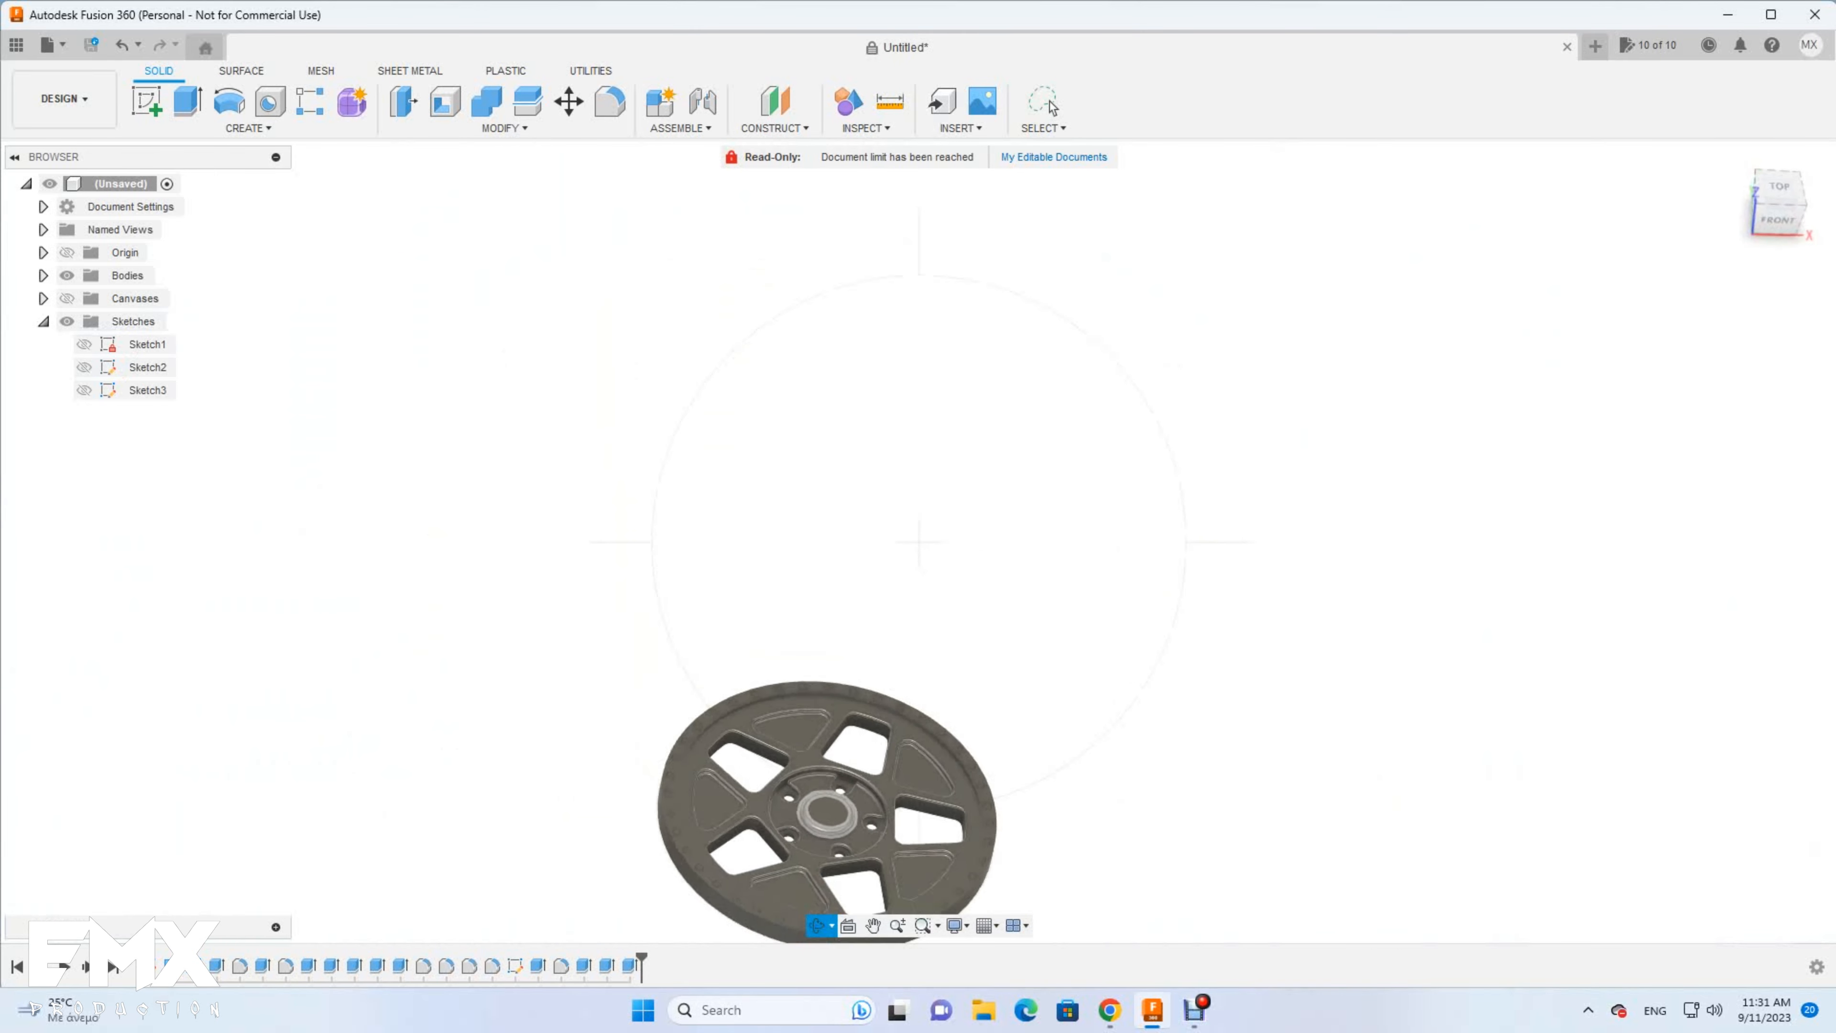
click(874, 926)
scroll(743, 742, up, 8)
drag(811, 854, 734, 721)
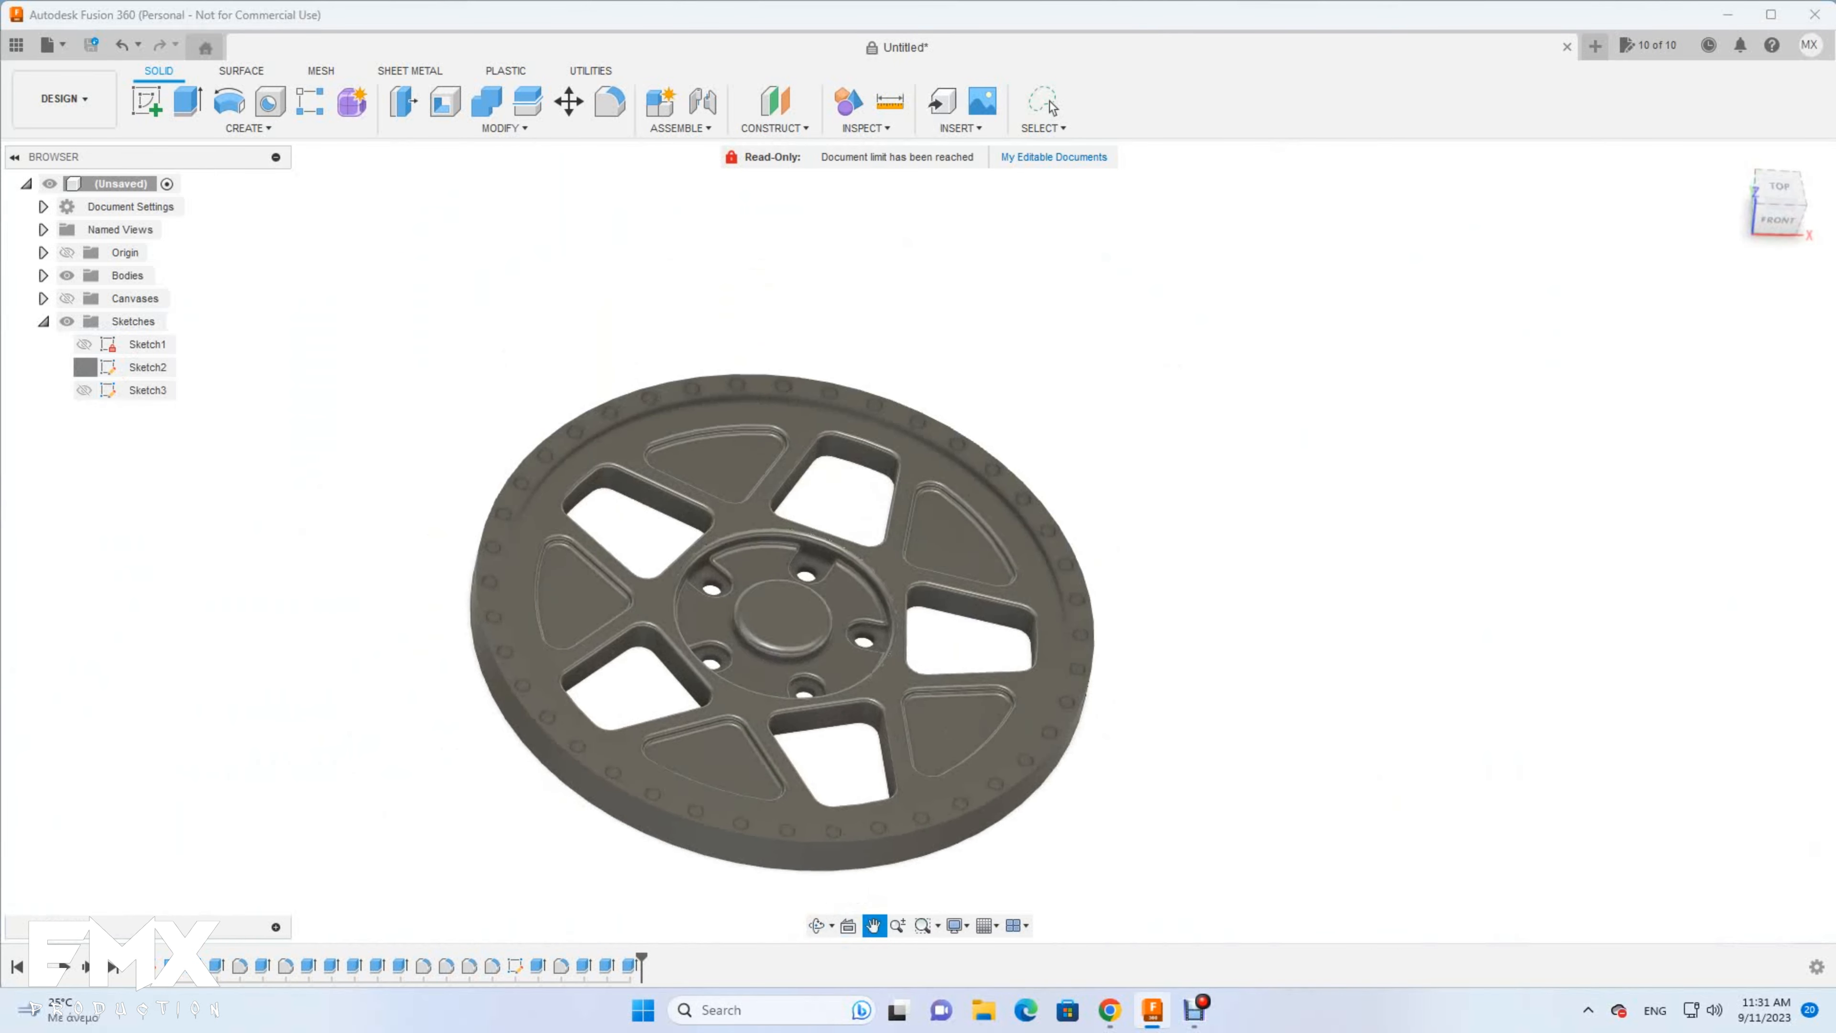
click(85, 368)
click(85, 367)
click(85, 367)
click(188, 101)
click(458, 604)
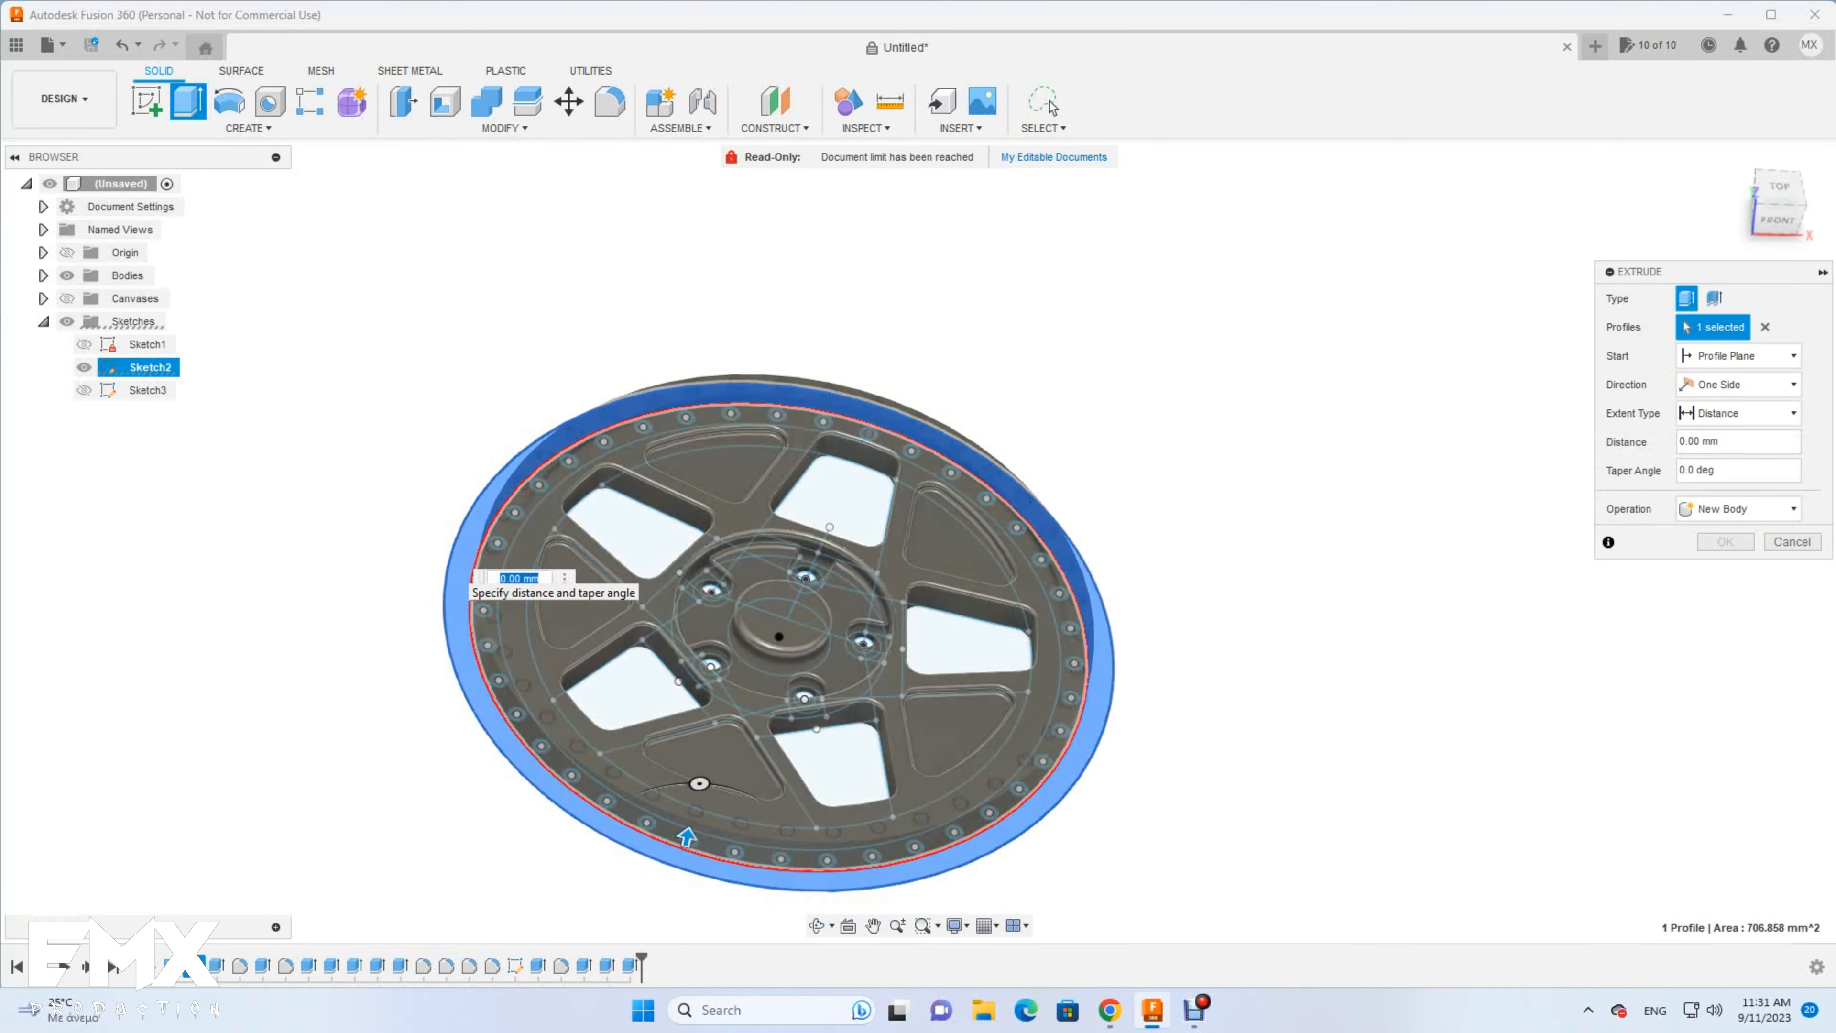
text(36)
key(Return)
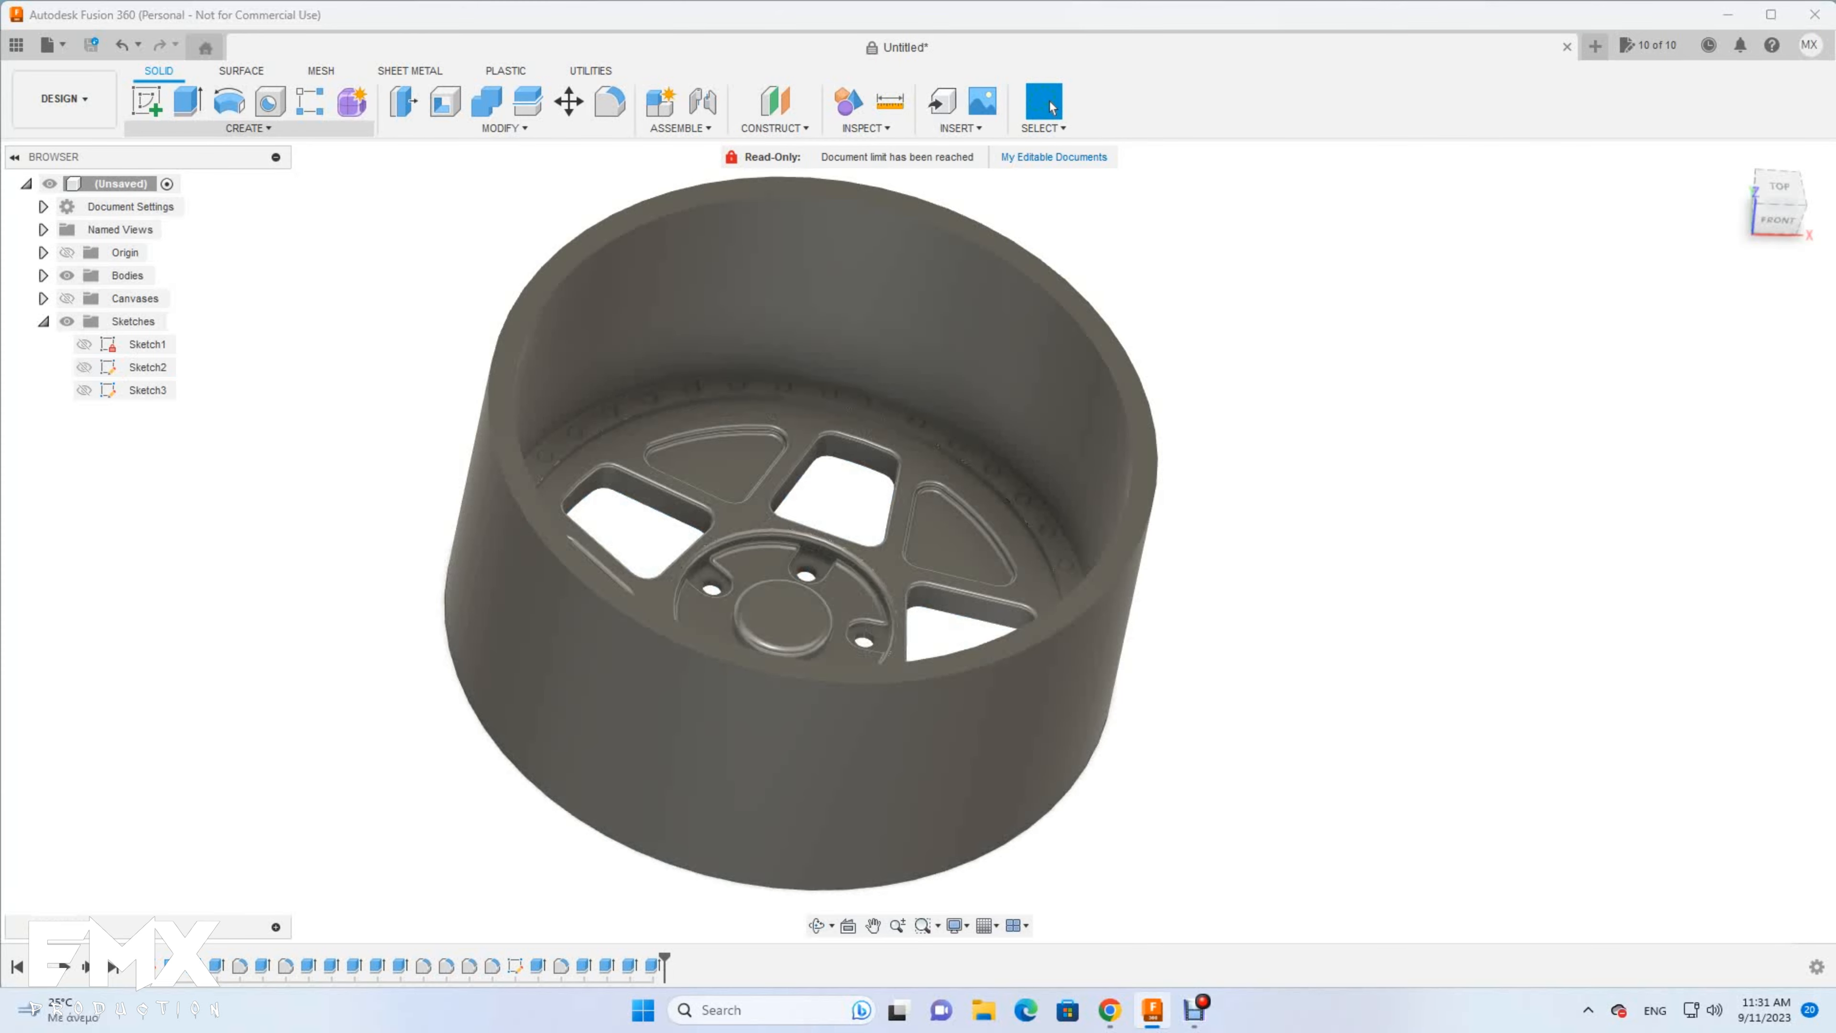
click(249, 128)
click(192, 458)
click(507, 434)
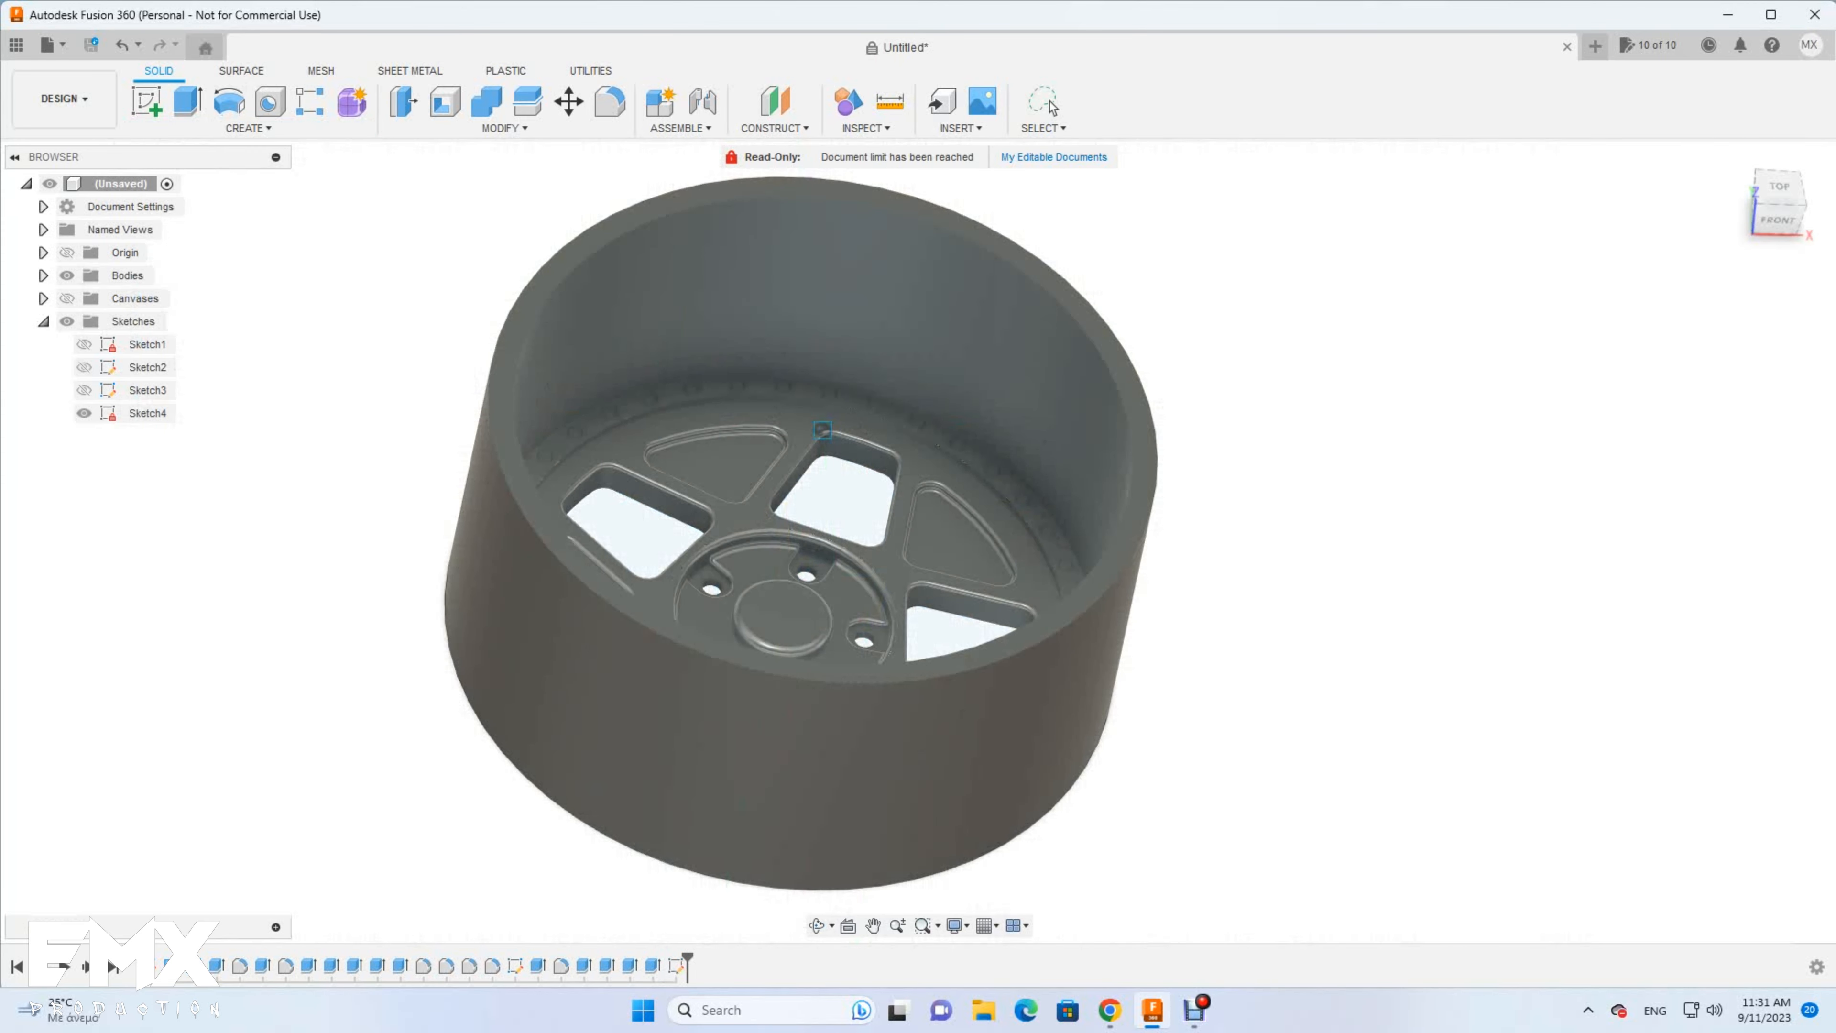
click(823, 430)
click(501, 346)
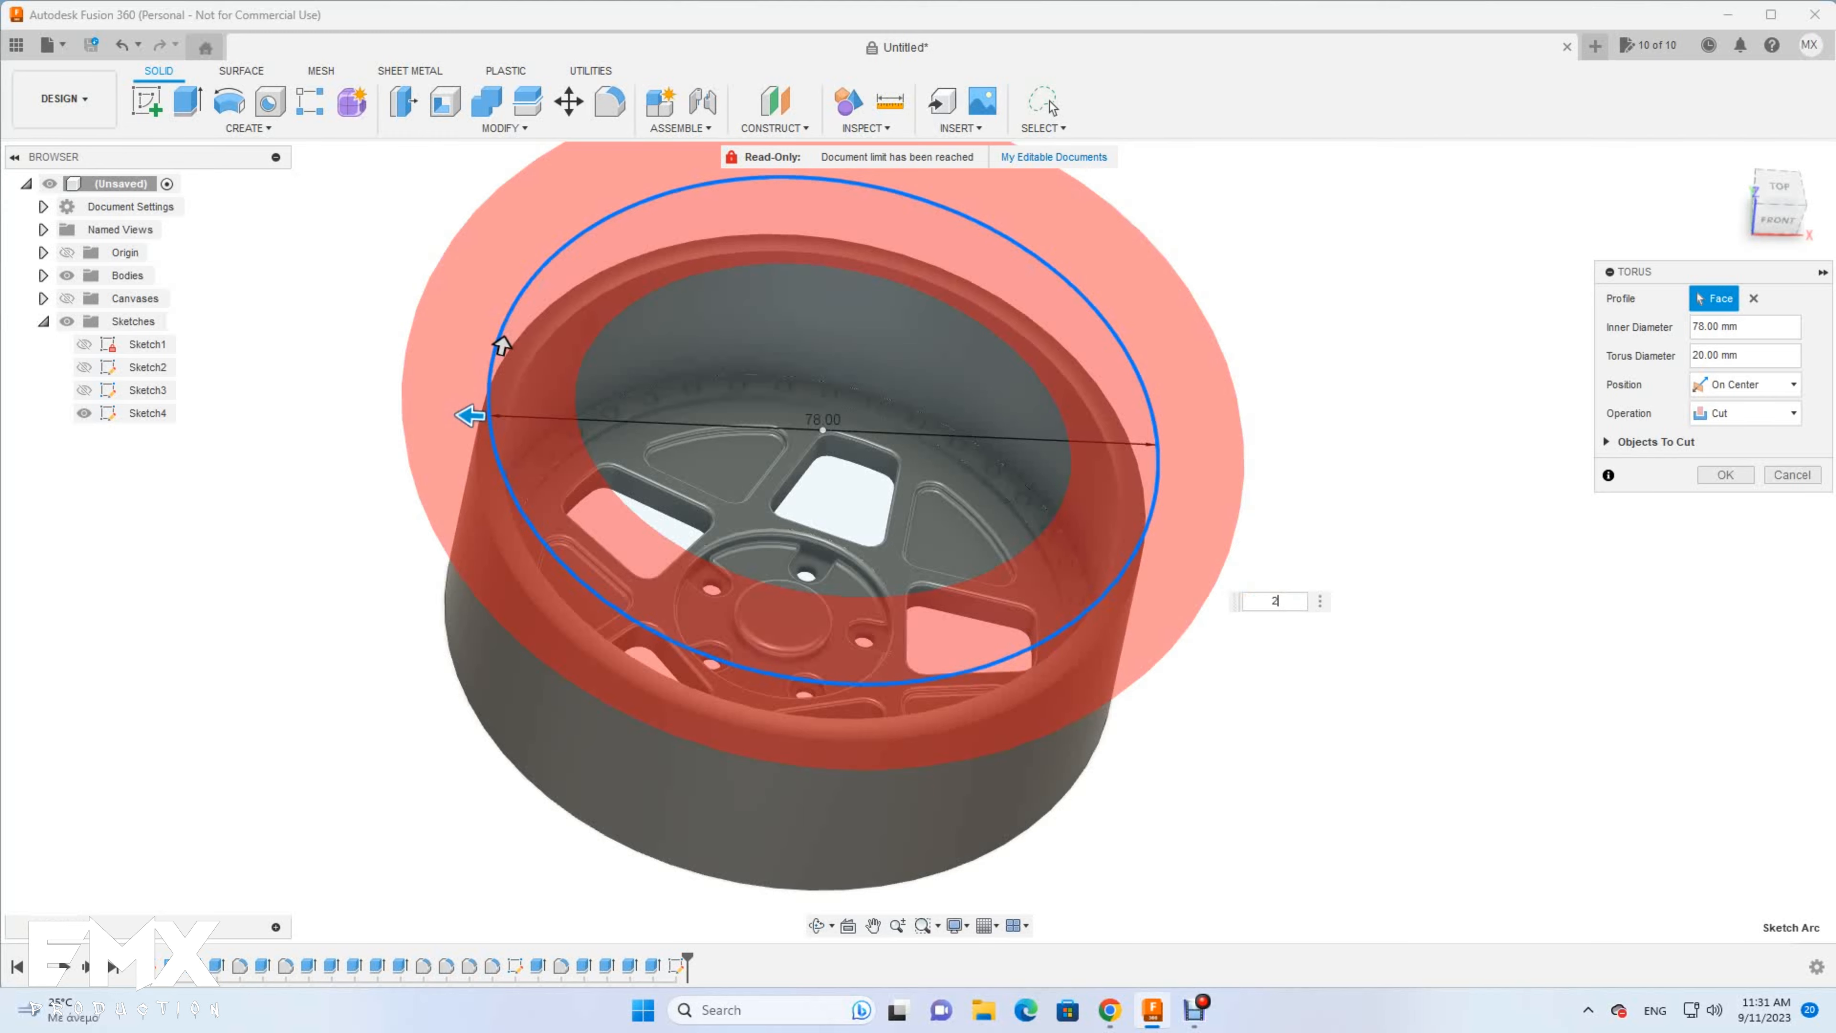
click(1792, 445)
Create a torus with 78 mm inner diameter and 2 mm torus diameter centred on the barrel's open end face, using Join
click(248, 128)
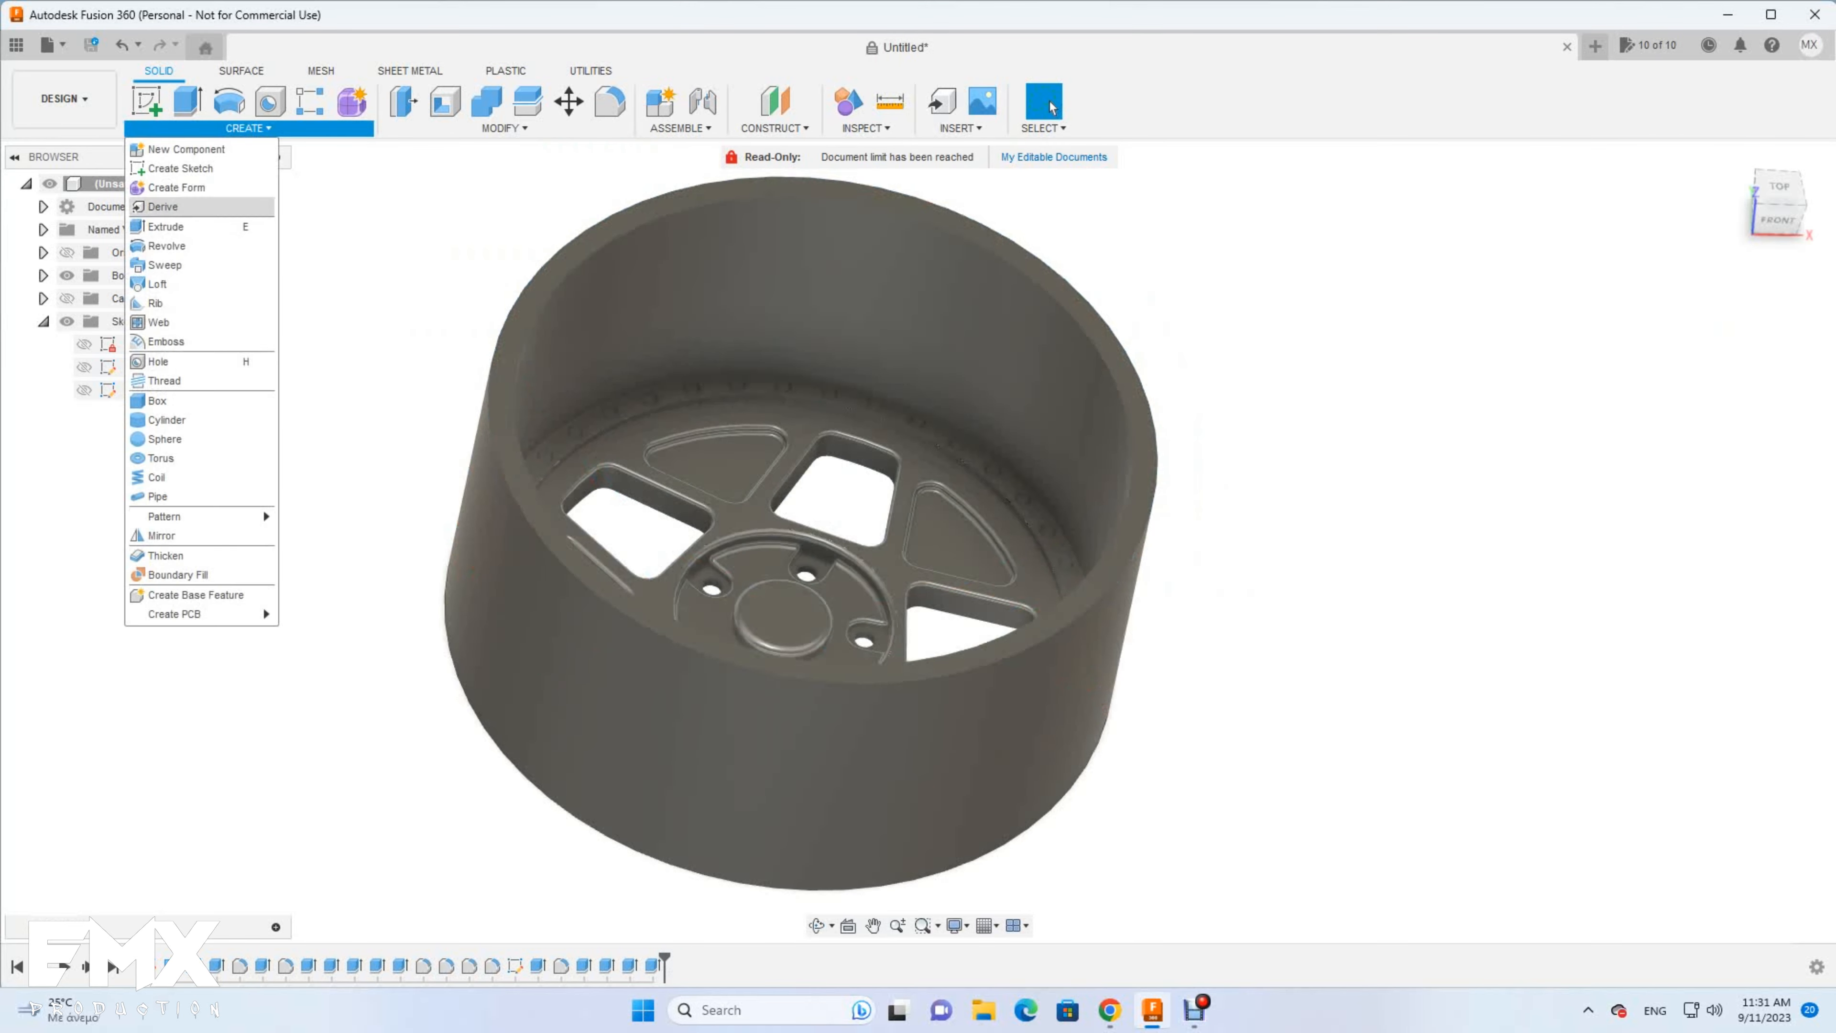
click(174, 458)
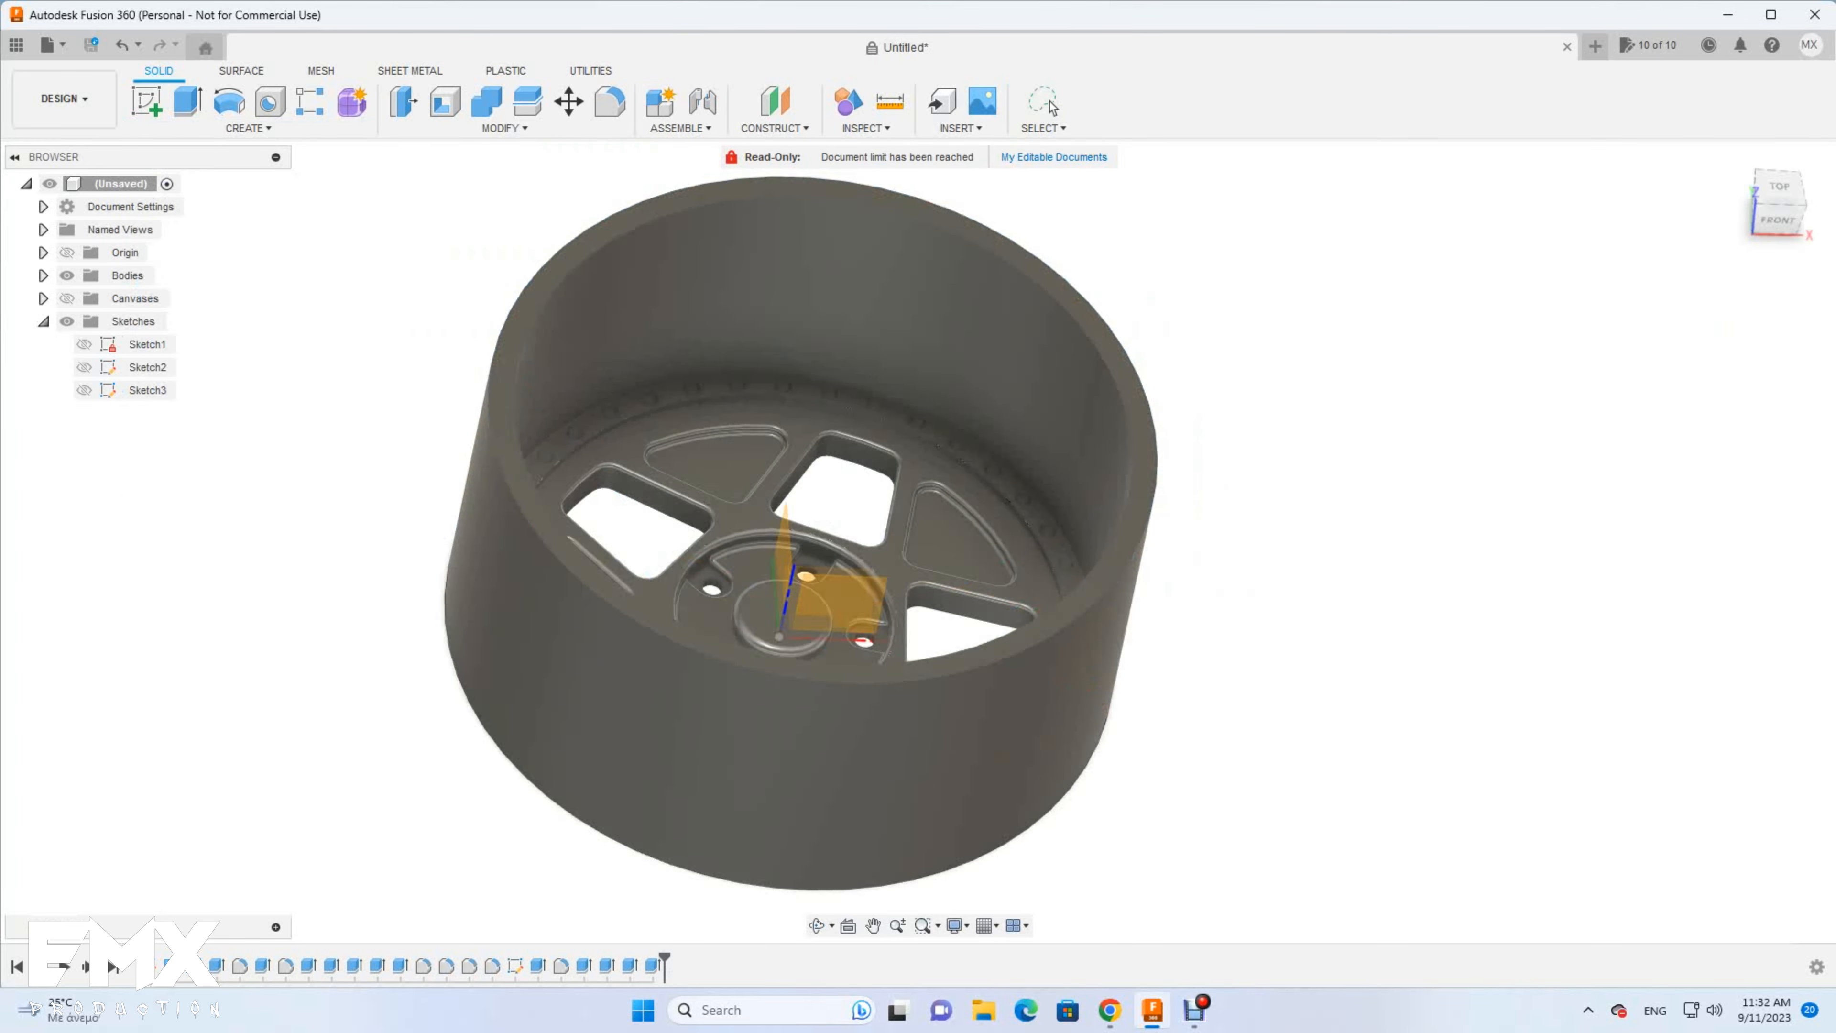
click(745, 456)
click(823, 429)
text(78)
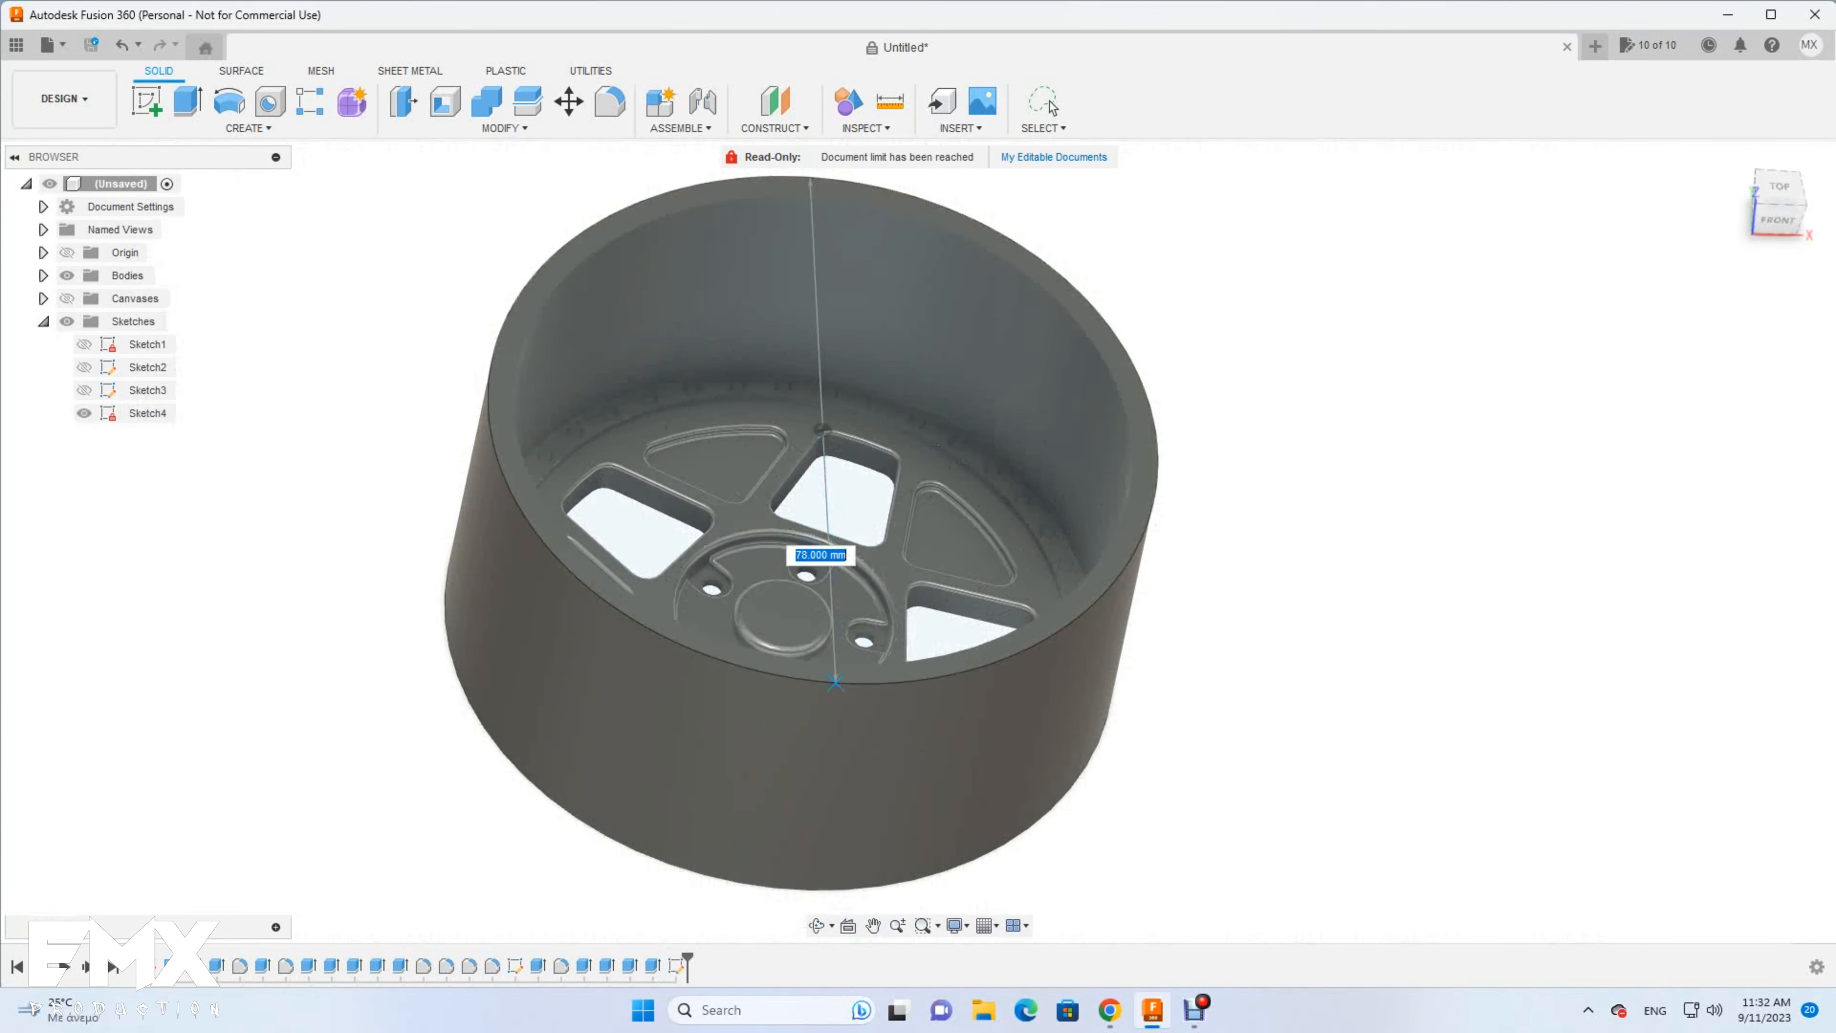
key(Return)
text(2)
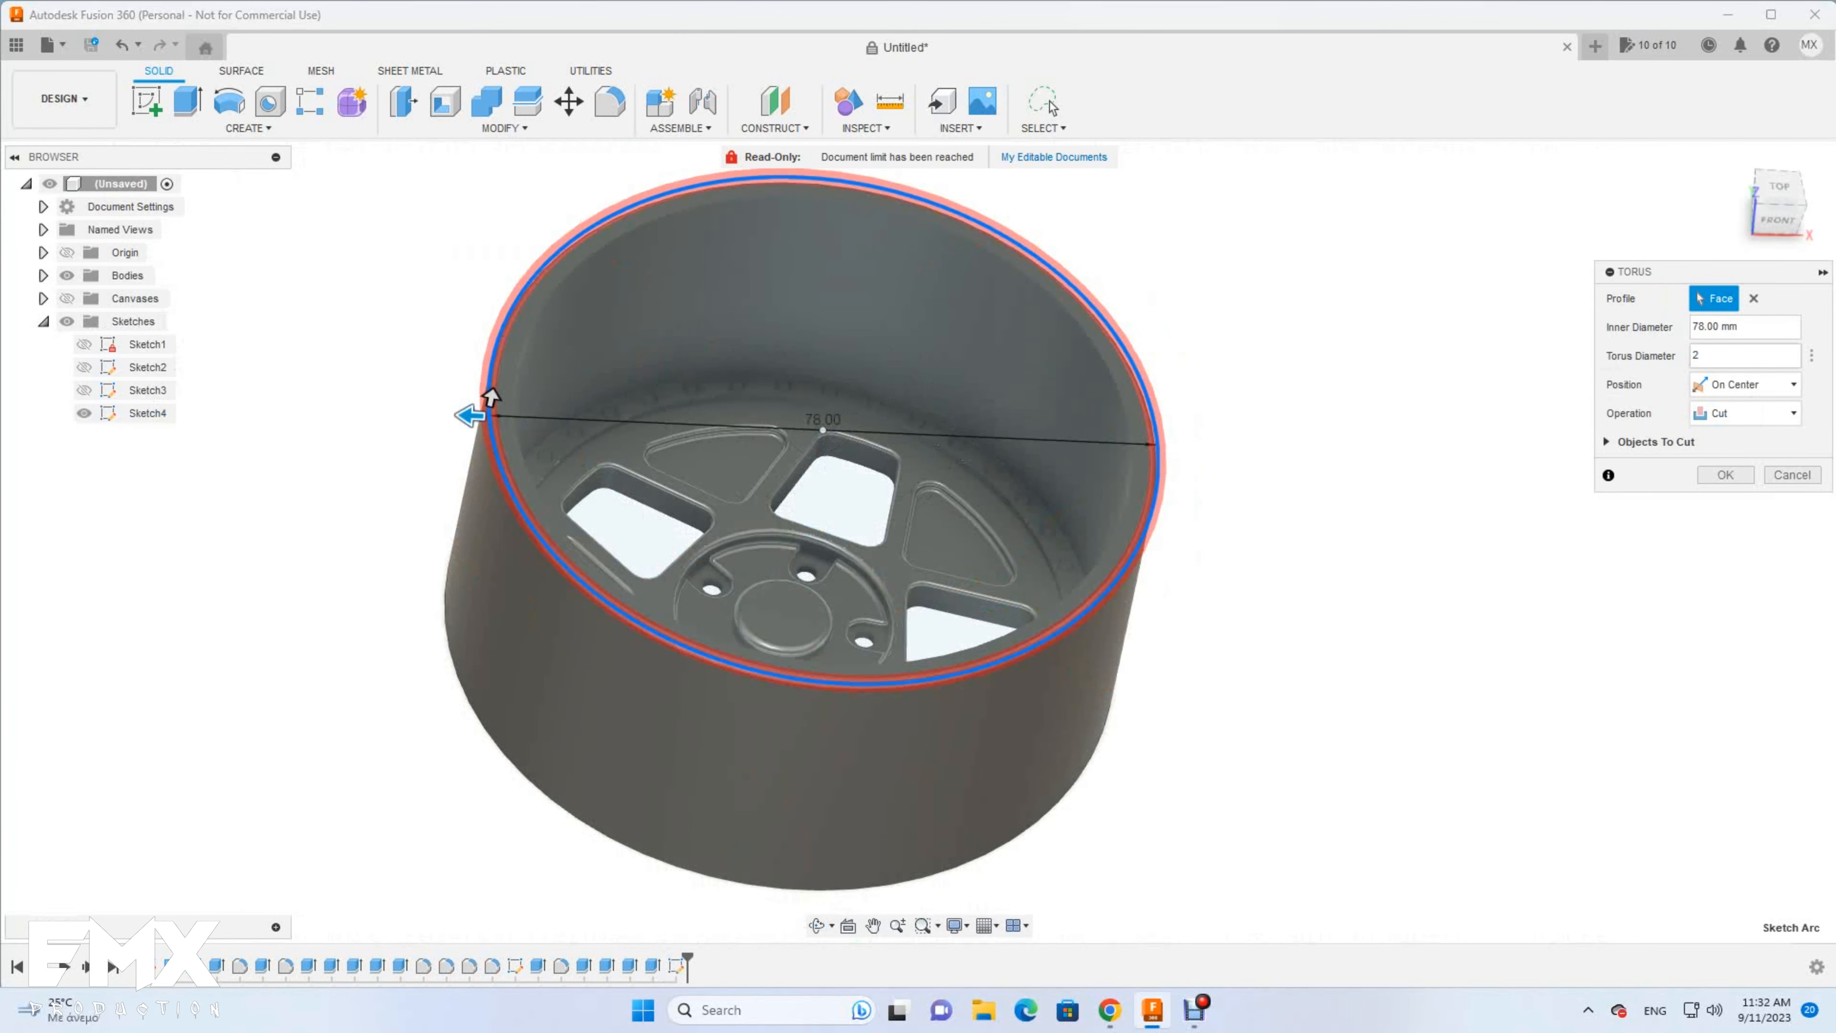
click(1745, 414)
click(1722, 439)
click(1726, 446)
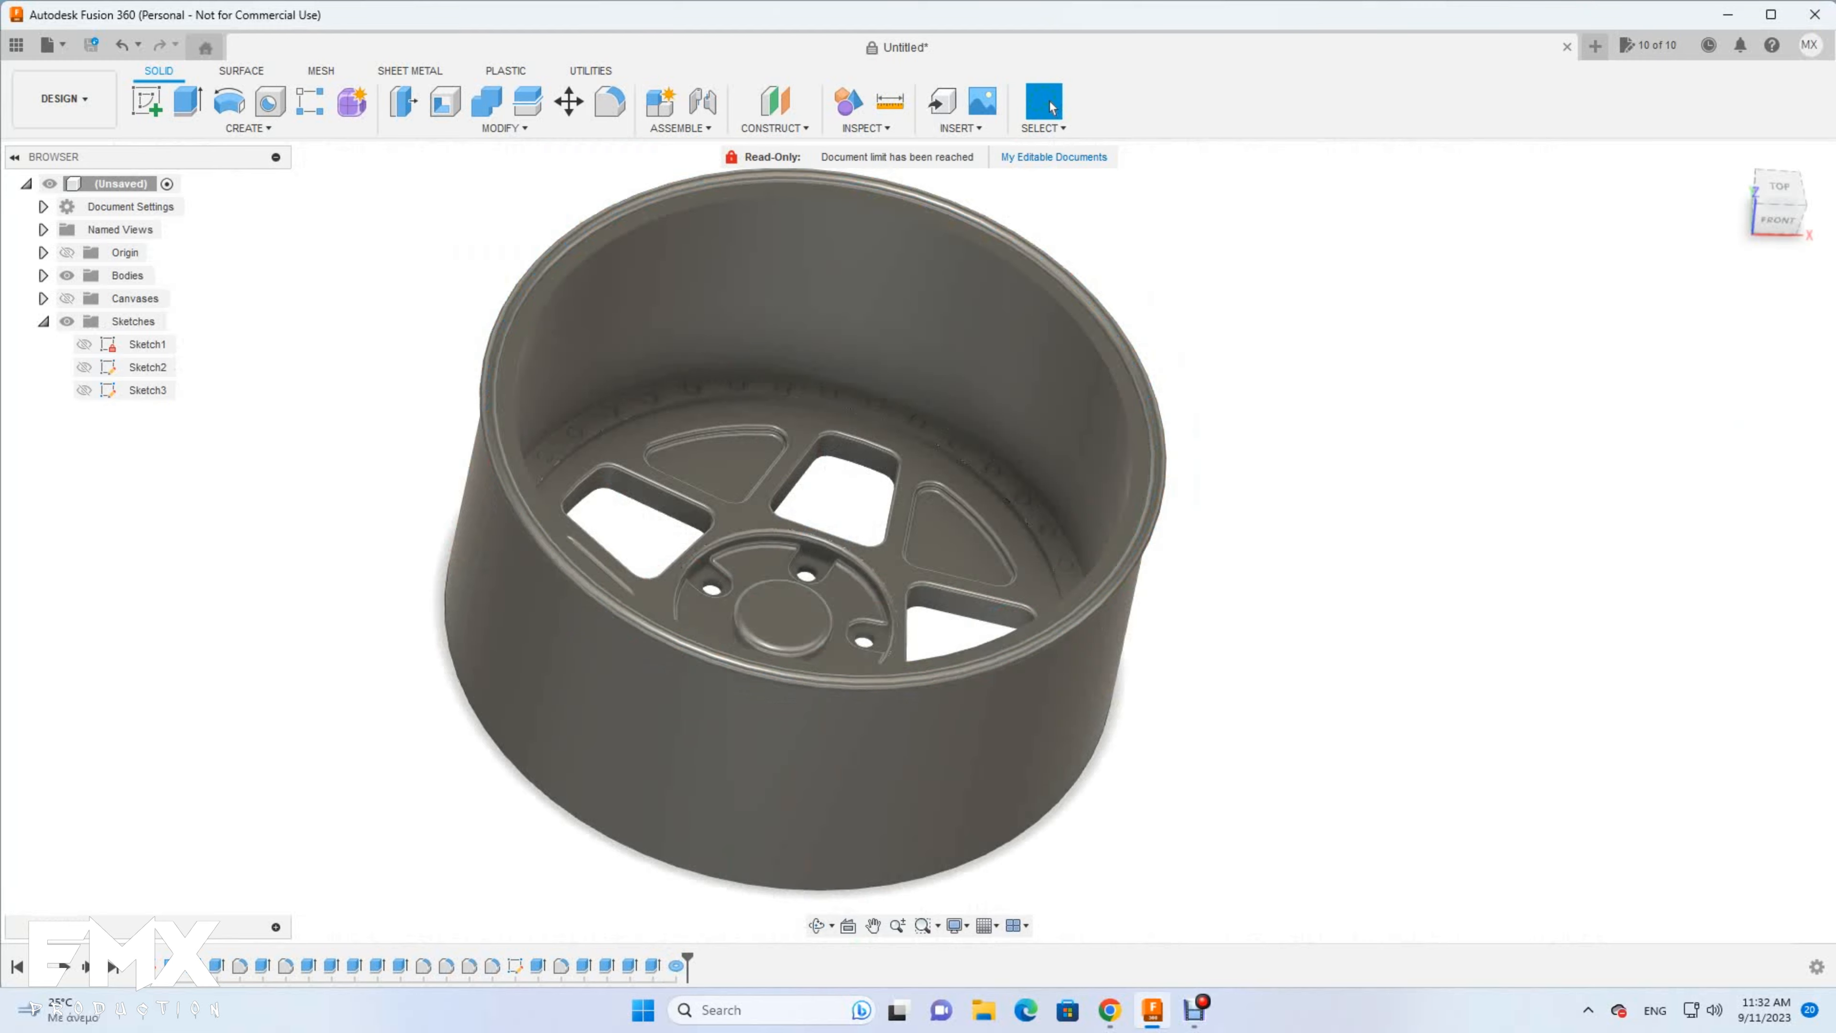
Fillet two circular edges at the barrel's open end, inside the torus bead, with a 1 mm radius each
click(609, 101)
scroll(556, 412, up, 3)
click(500, 416)
text(1)
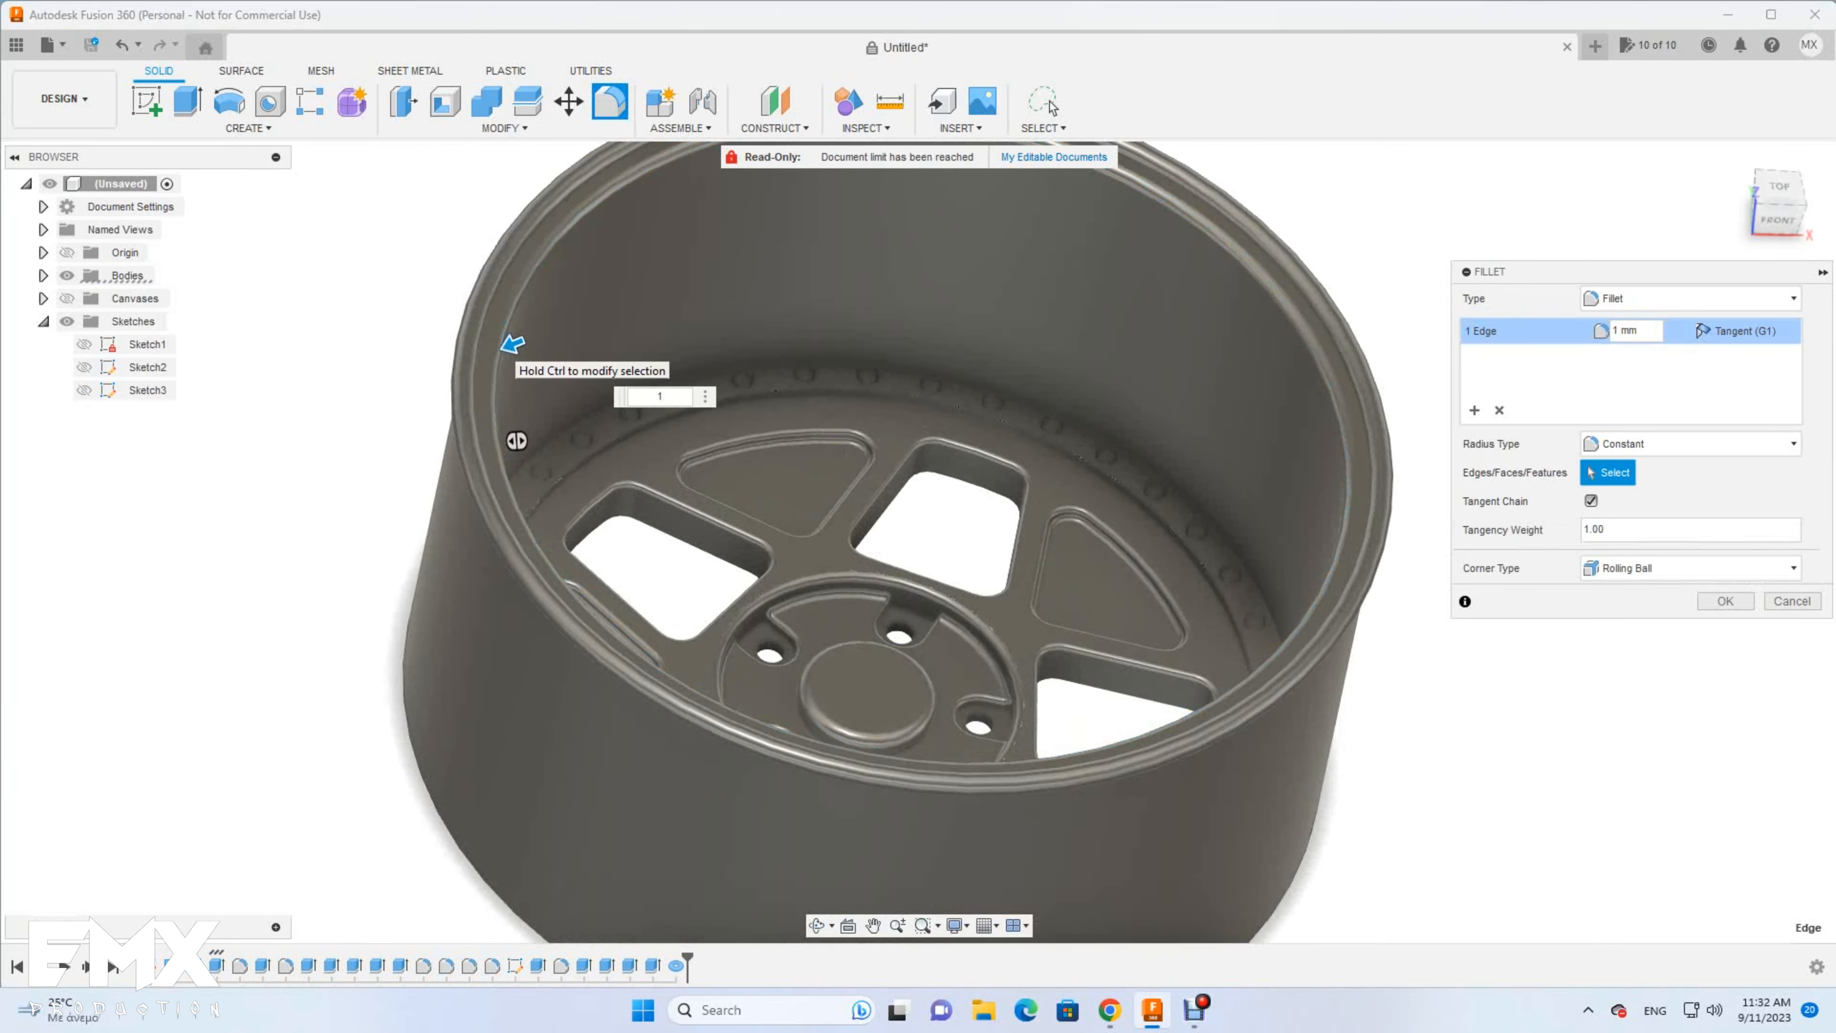
key(Return)
click(609, 101)
click(500, 288)
text(1)
key(Return)
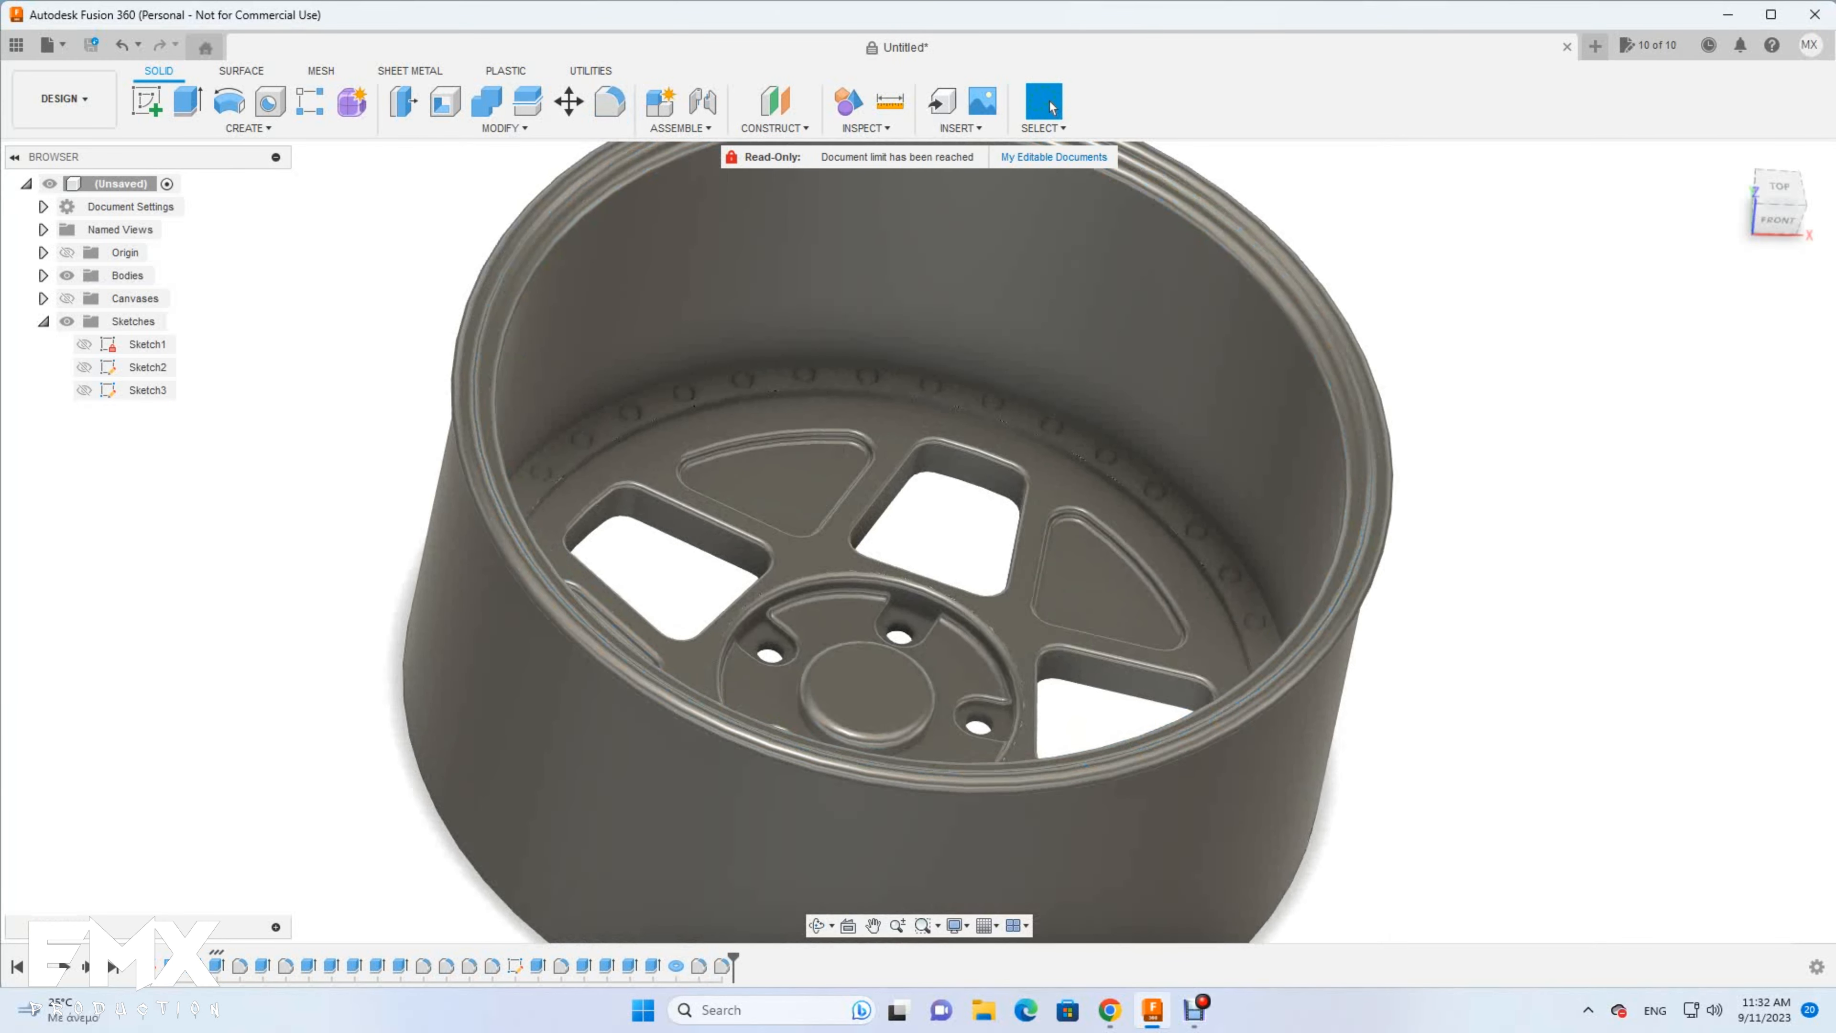
Fillet the outer edge where the torus bead meets the barrel wall with a 1 mm radius
shift+middle_drag(832, 723, 817, 492)
scroll(817, 506, down, 3)
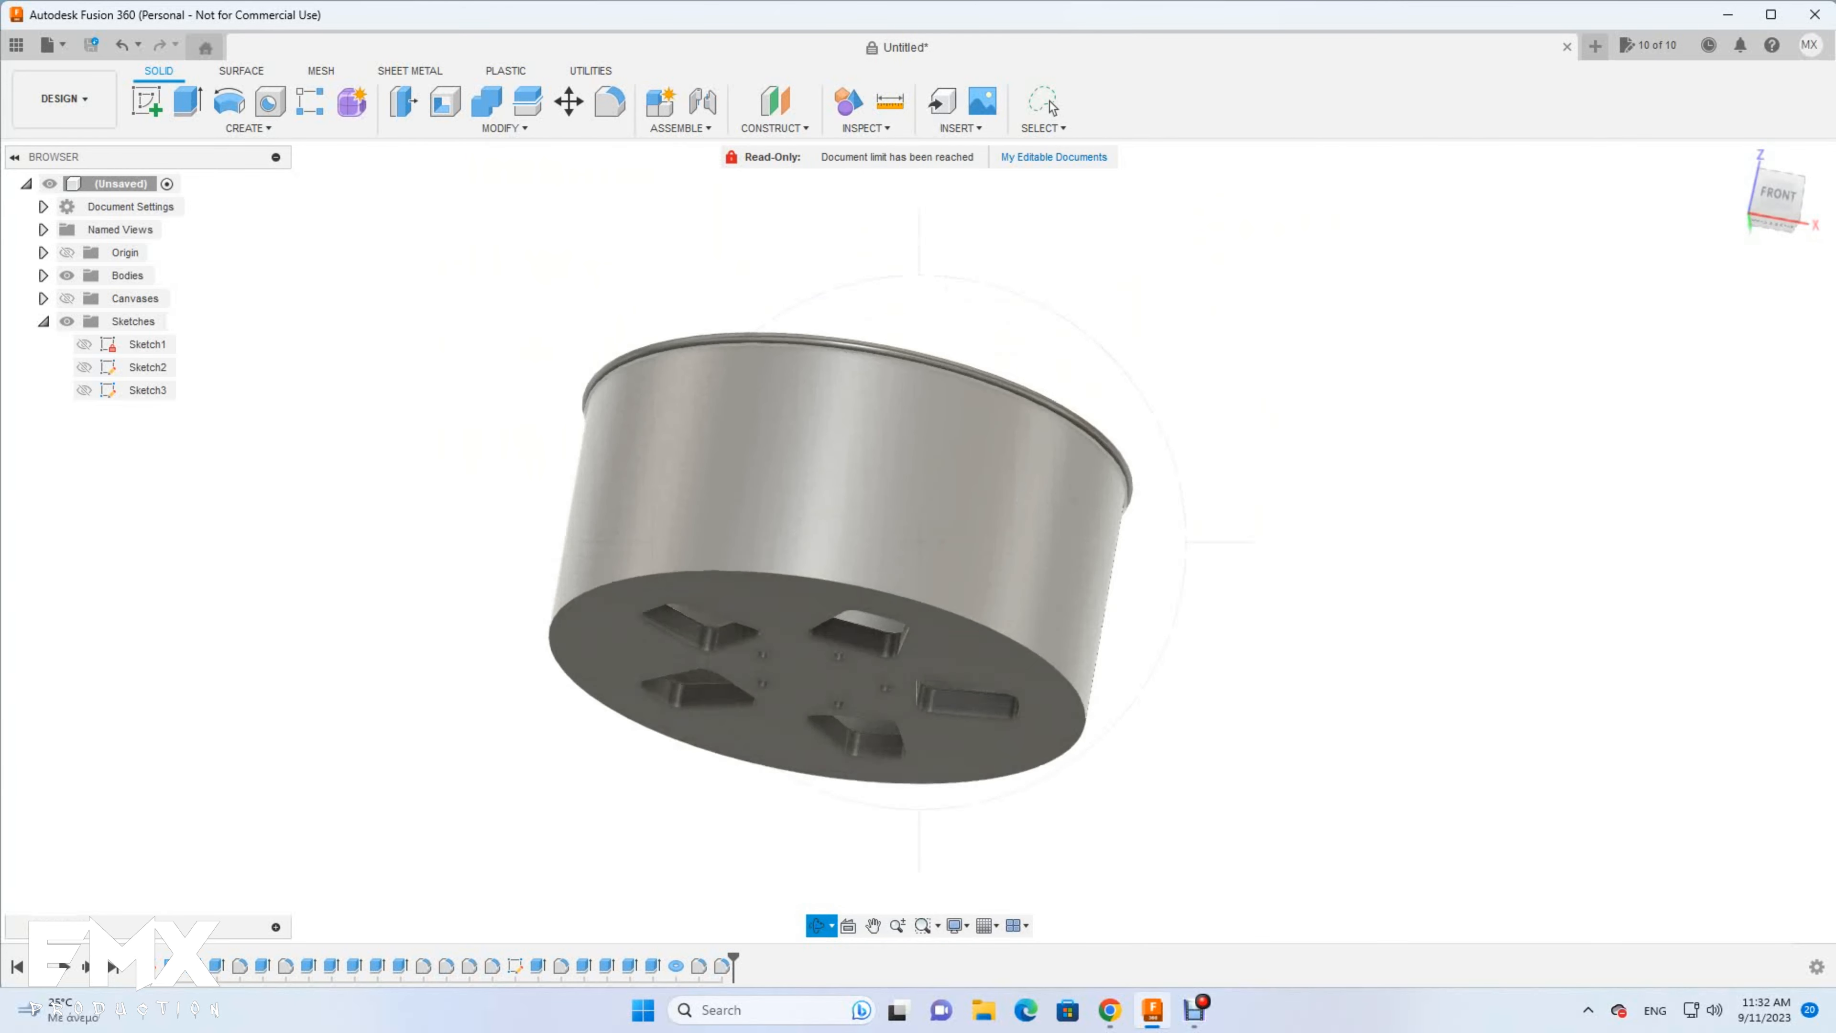
scroll(860, 406, up, 2)
click(609, 101)
click(753, 333)
text(1)
key(Return)
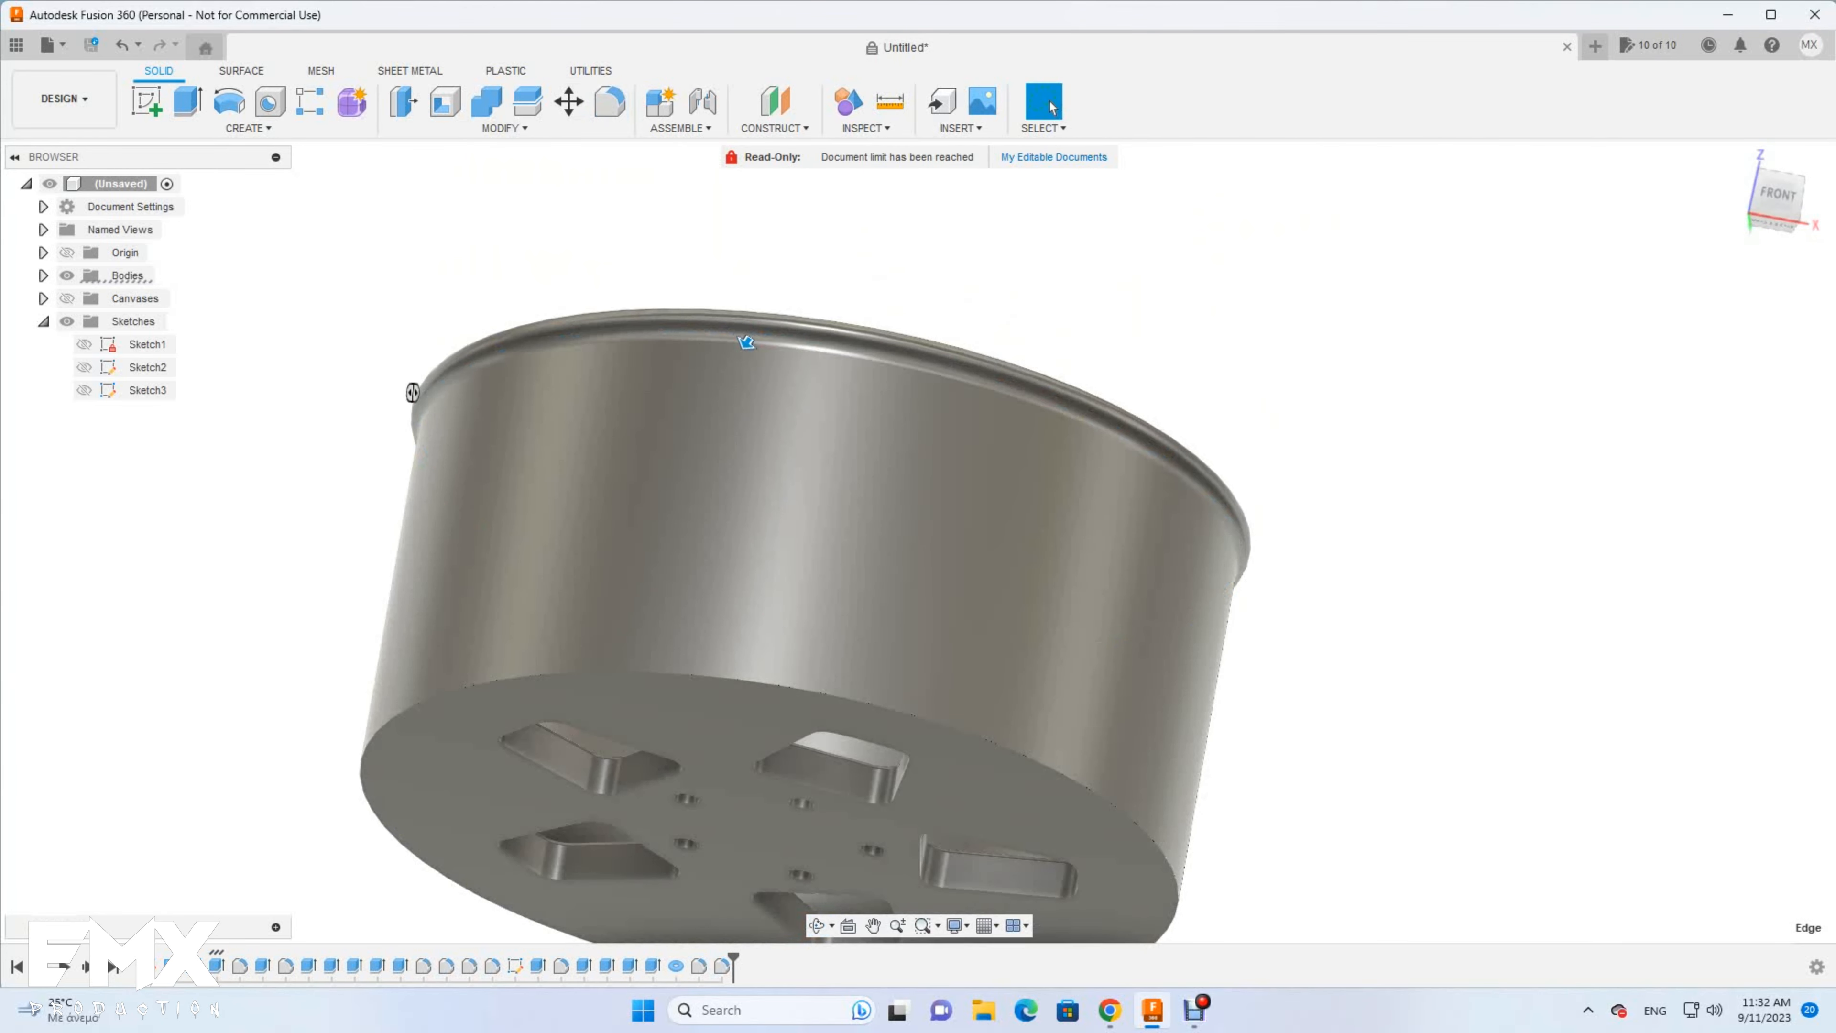
scroll(752, 330, down, 3)
mouse_move(448, 311)
shift+middle_down()
mouse_move(405, 506)
mouse_move(347, 579)
mouse_move(156, 391)
shift+middle_up()
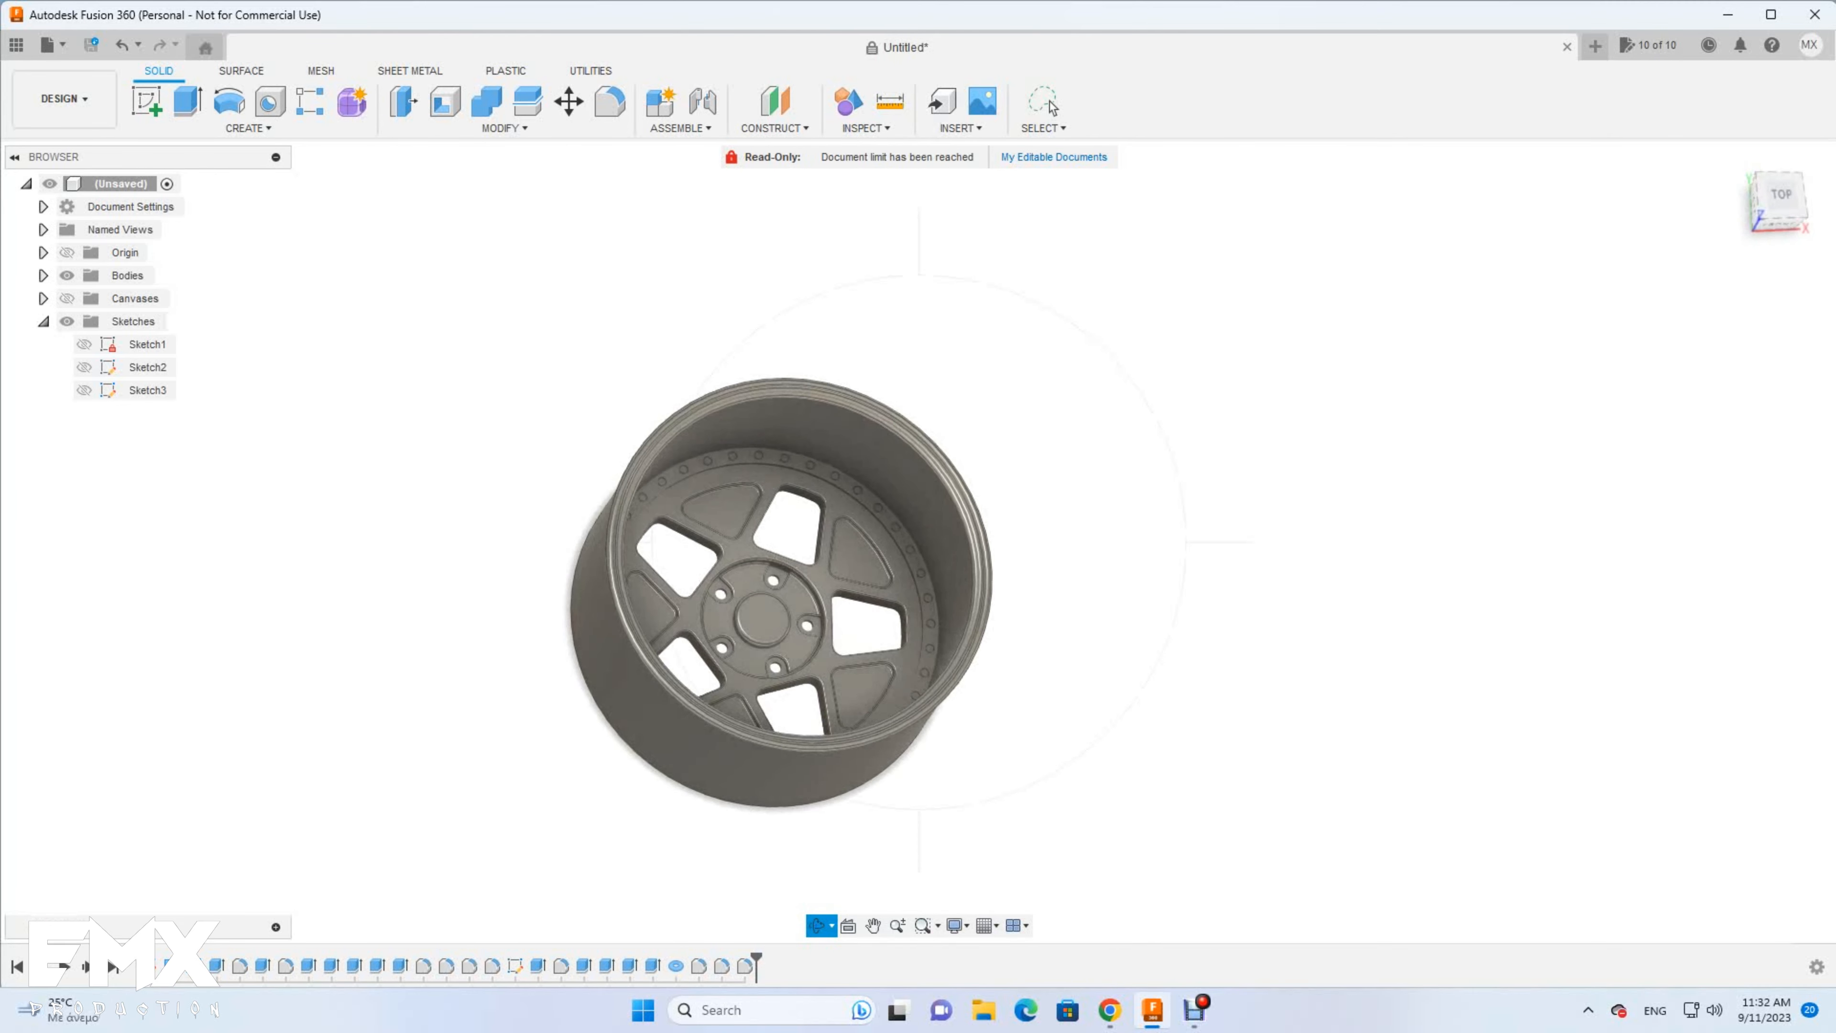
click(1195, 1010)
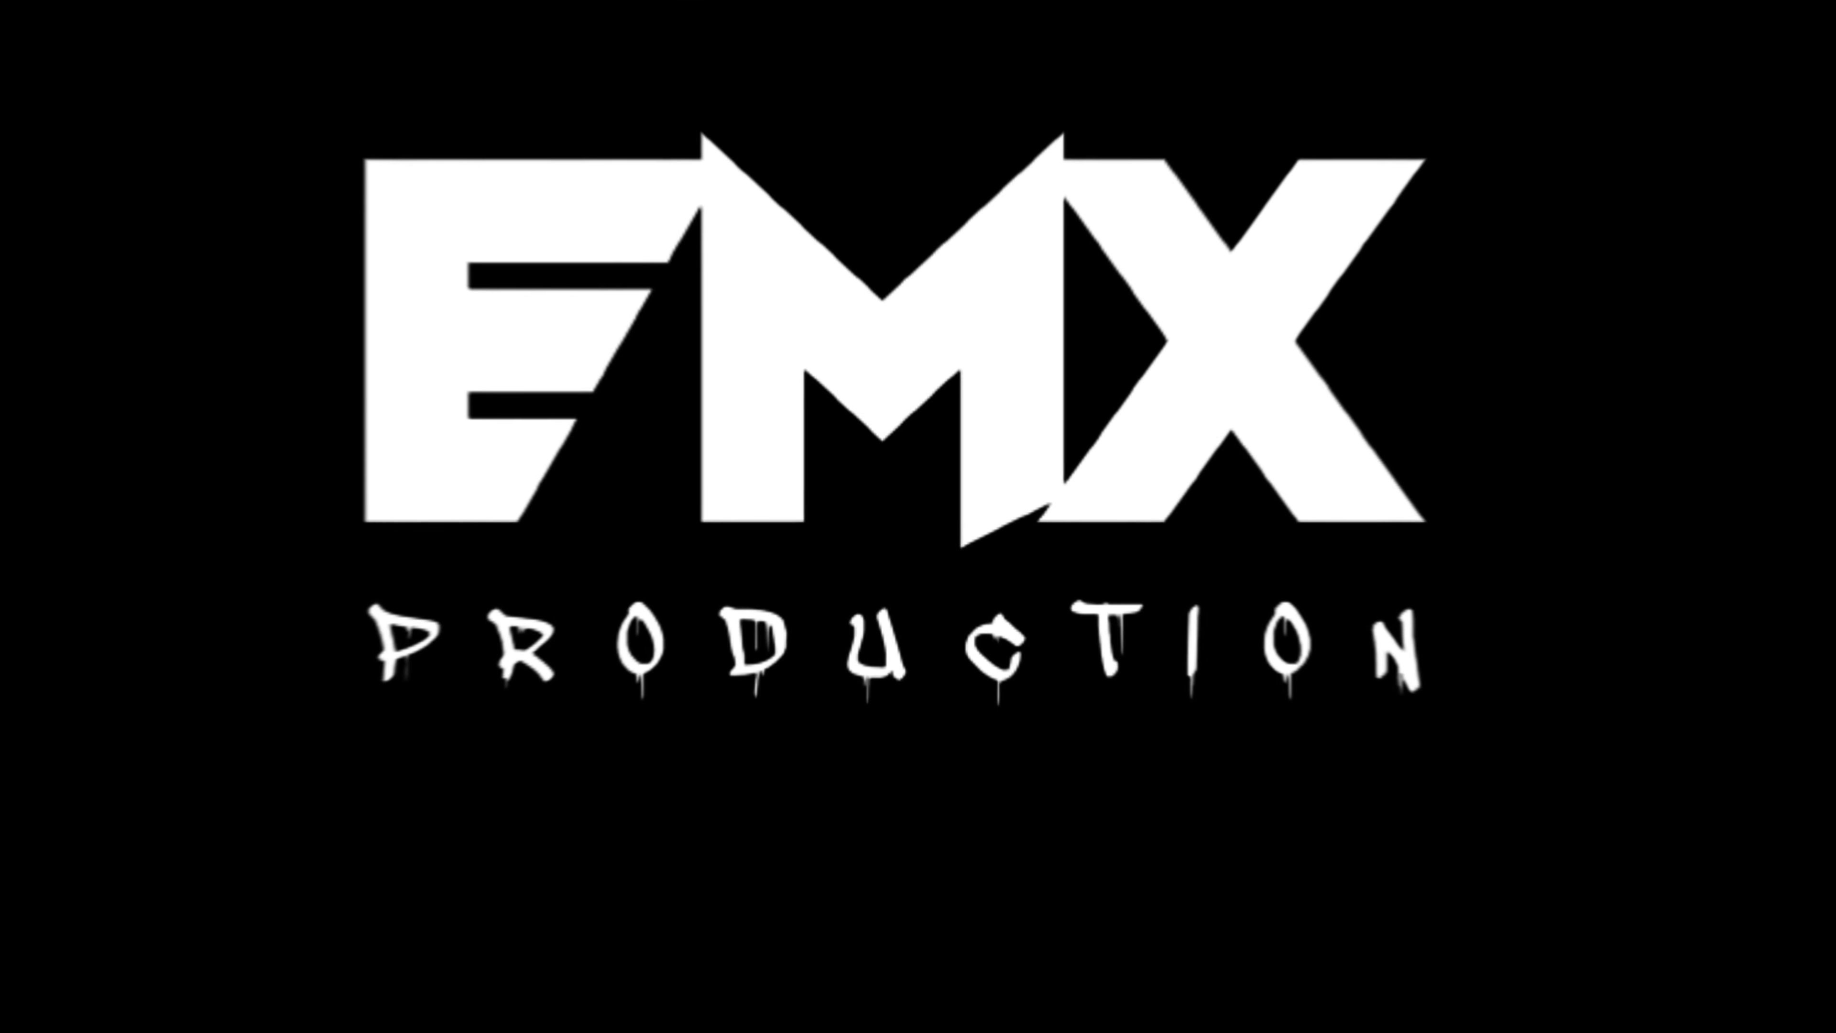